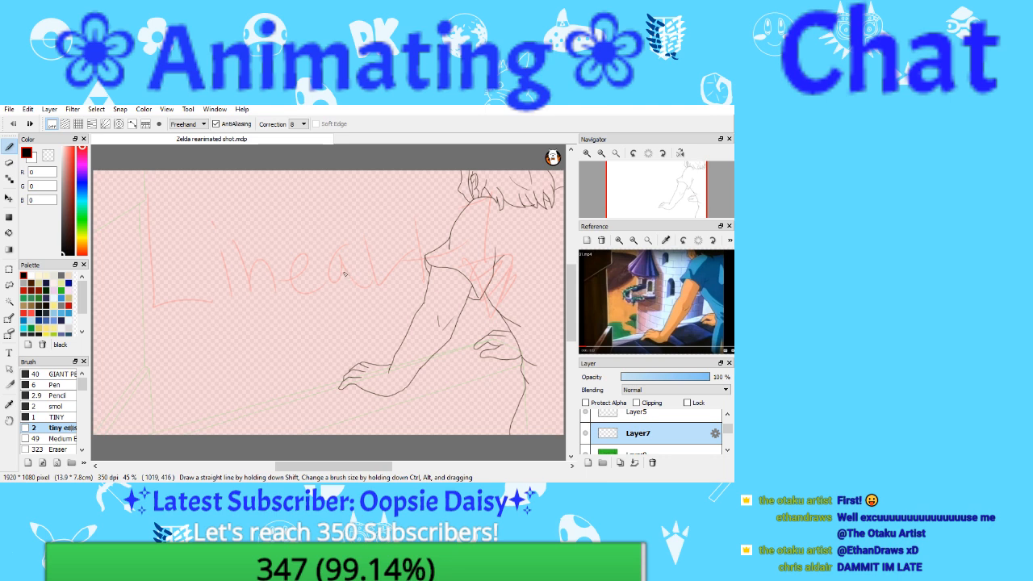
Step: Choose the smol brush, check the background lines on Layer5, and make Layer7 the active layer again
click(58, 407)
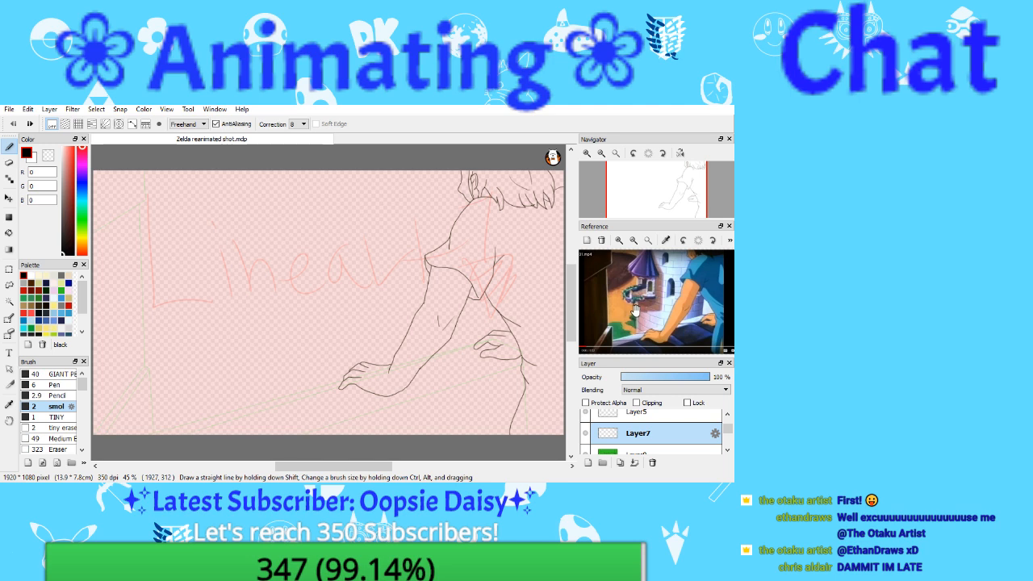
click(639, 413)
click(639, 430)
click(643, 417)
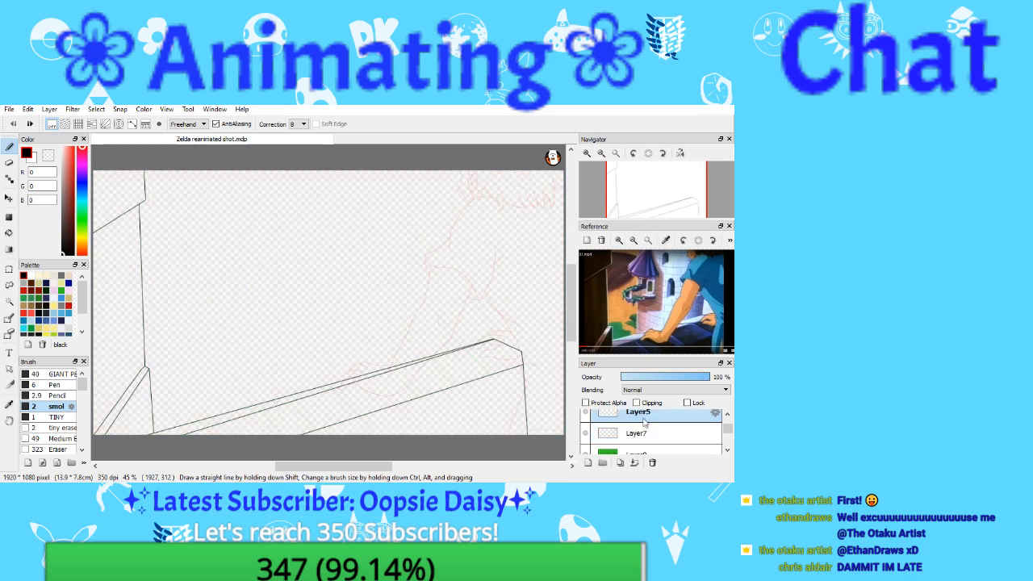
click(639, 435)
Step: Examine the reference picture of the castle scene up close and compare the line art on Layer5 and Layer7
drag(643, 291, 650, 300)
click(618, 240)
click(618, 240)
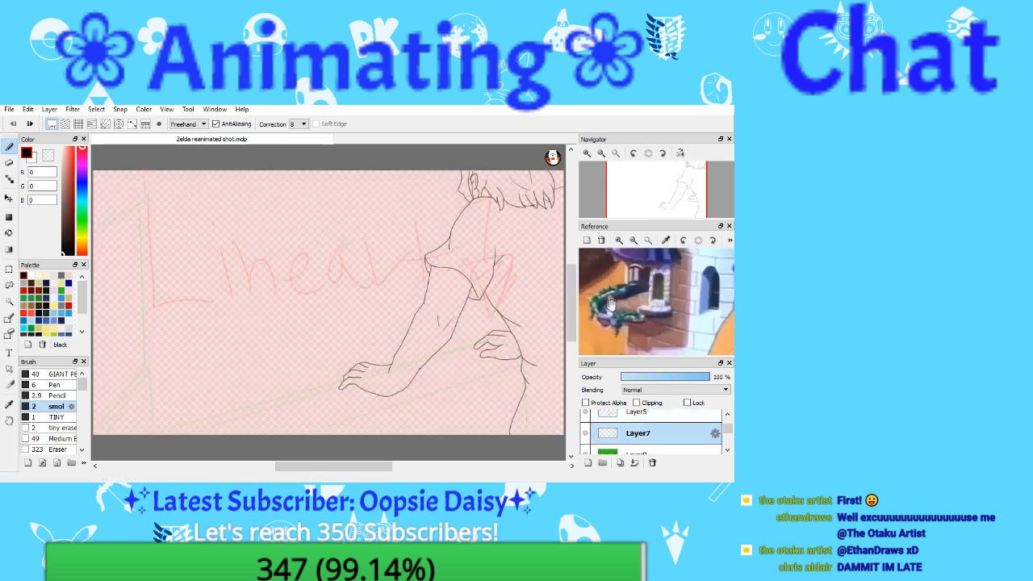
click(636, 242)
click(636, 242)
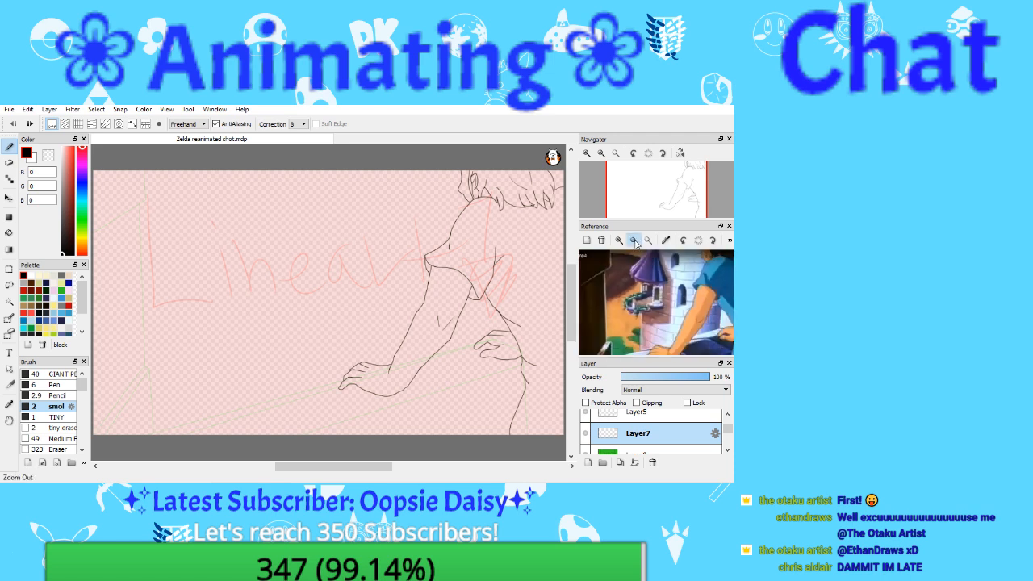
click(636, 242)
click(634, 241)
click(635, 241)
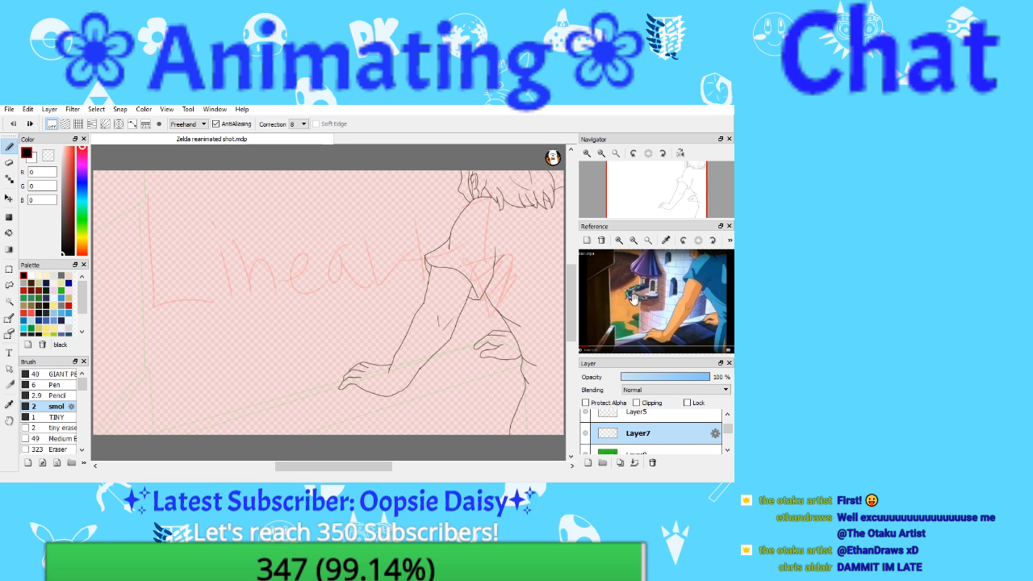
click(627, 414)
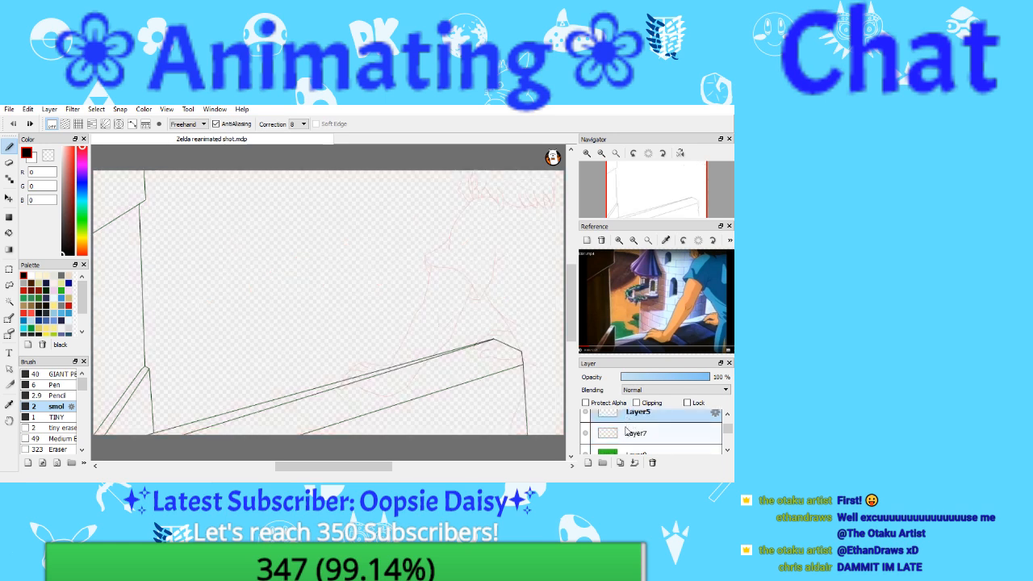
click(628, 432)
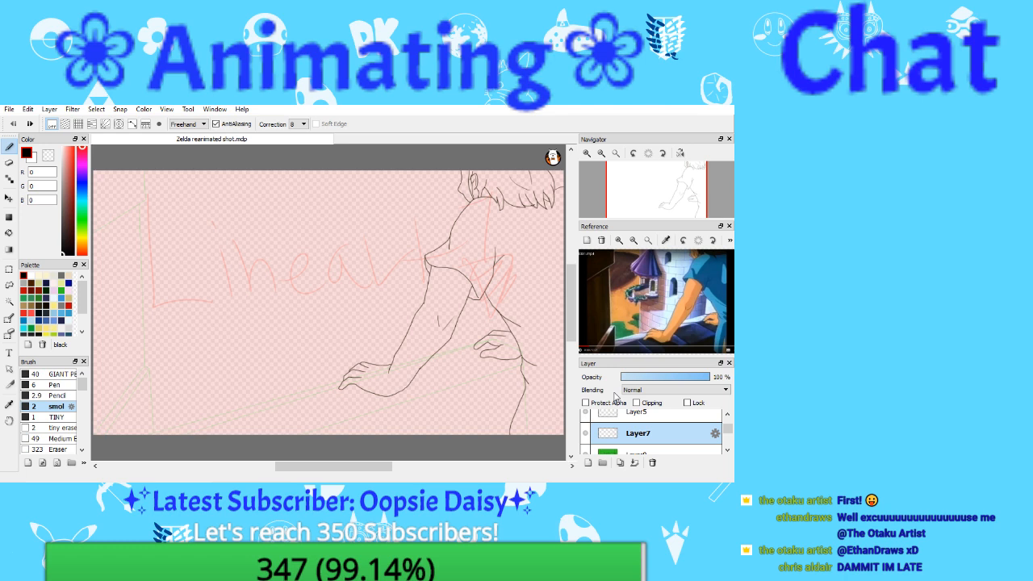
Step: Sample the blue of the shirt in the reference picture and fill the character's shirt with it on Layer7
click(619, 240)
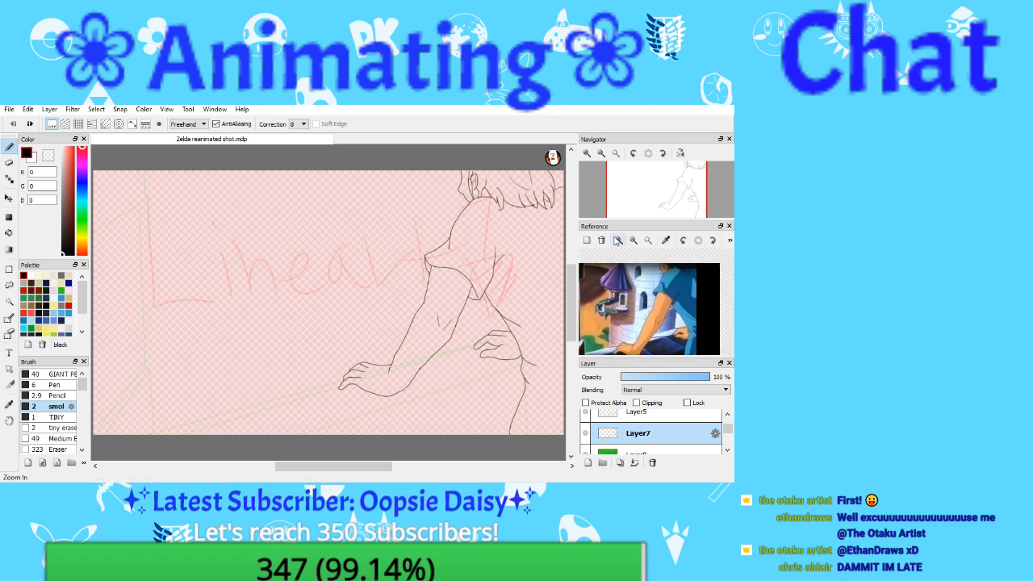
click(618, 241)
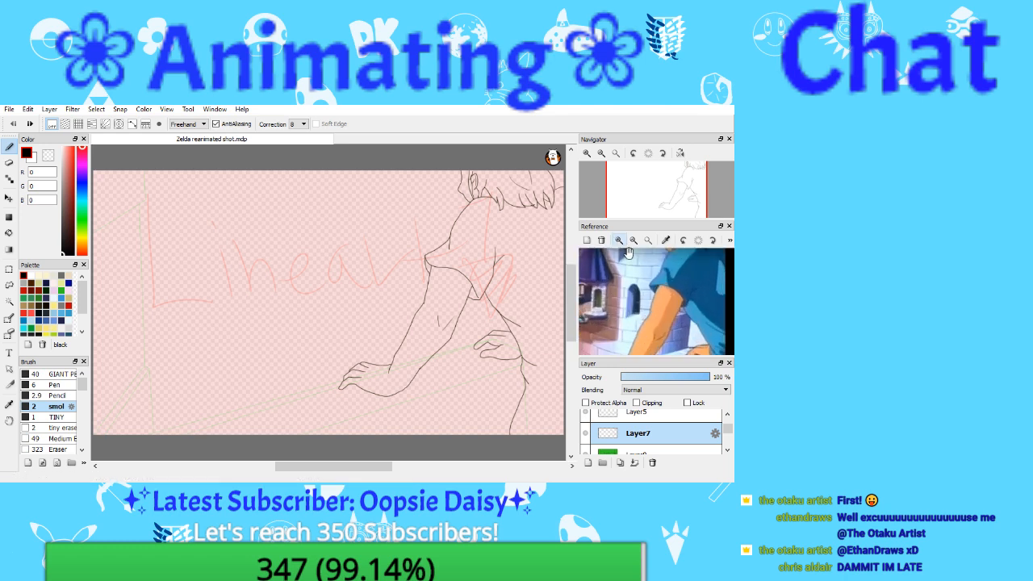
drag(628, 252, 603, 271)
click(665, 240)
click(663, 278)
click(666, 240)
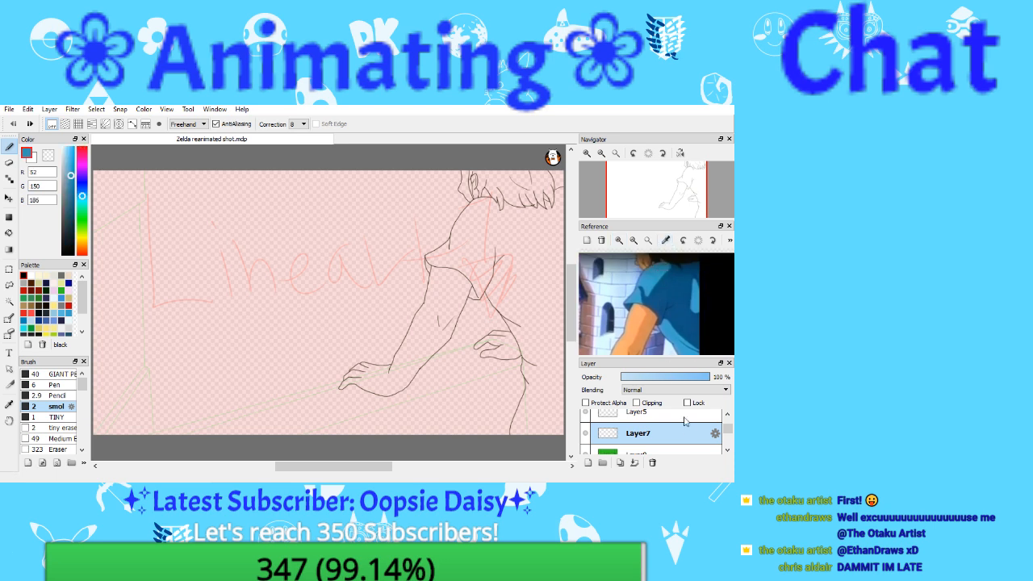
drag(729, 426, 730, 428)
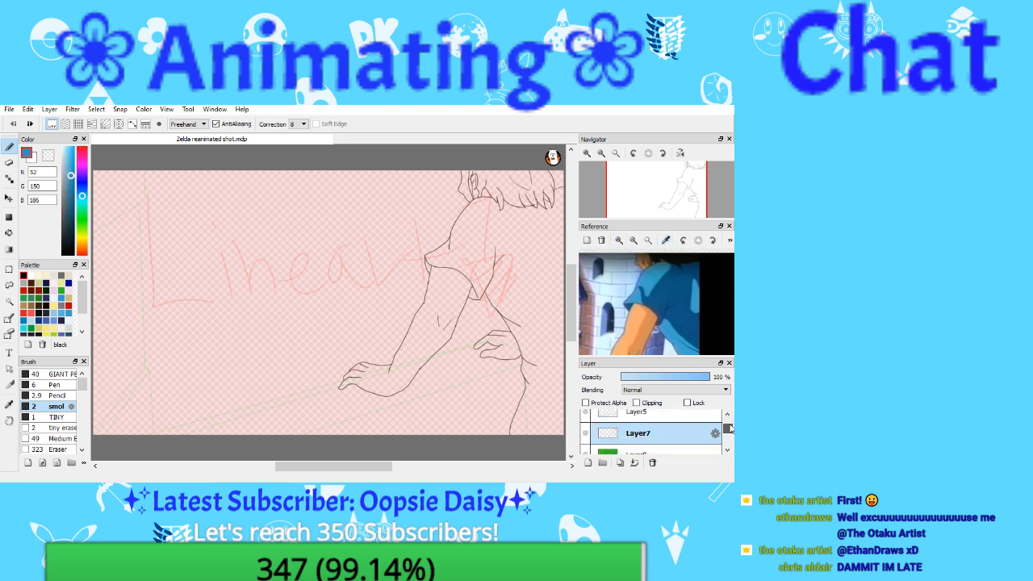
click(11, 239)
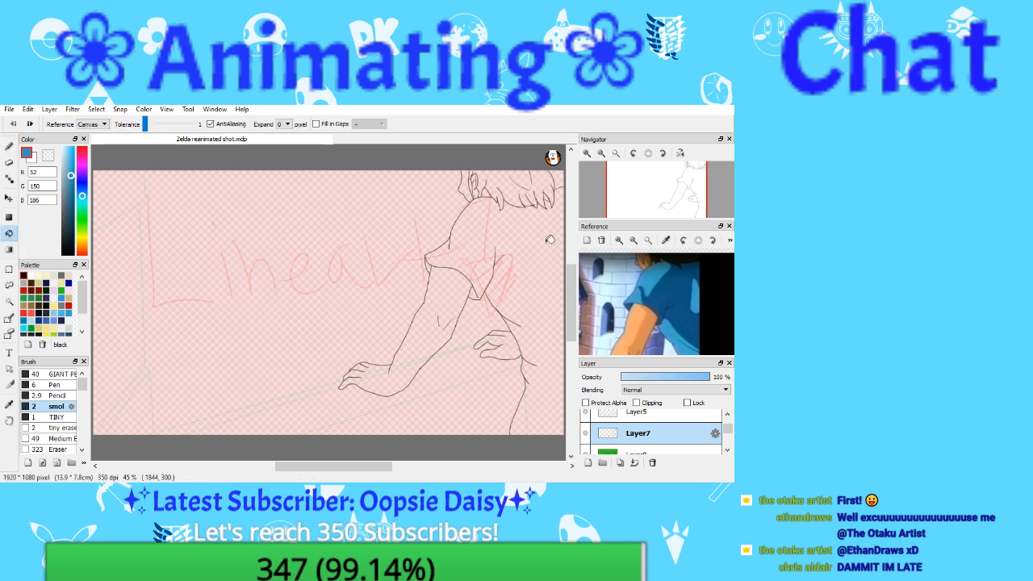
click(539, 250)
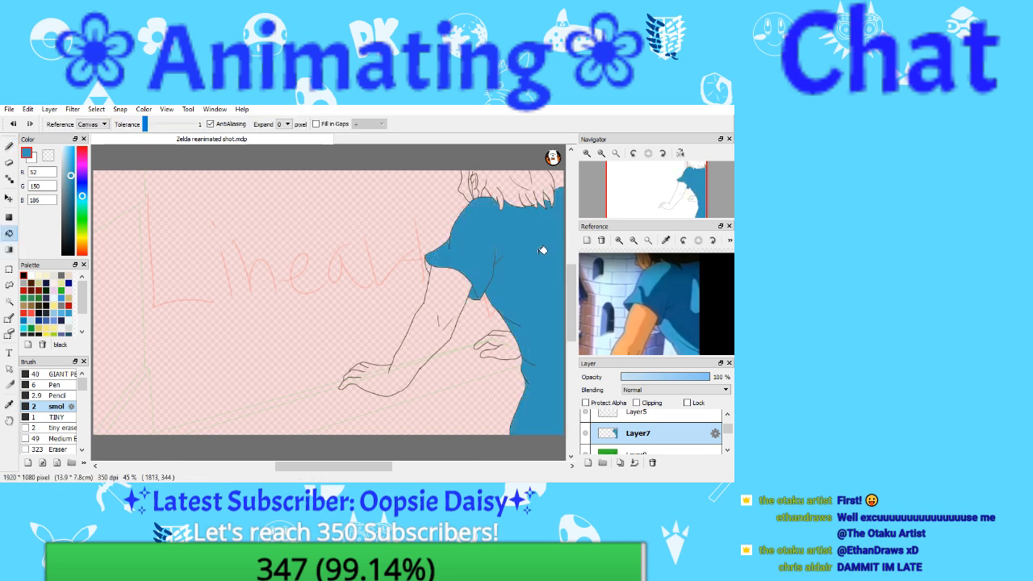
Step: Fill the character's arm, other hand and face with the skin palette colour
click(635, 245)
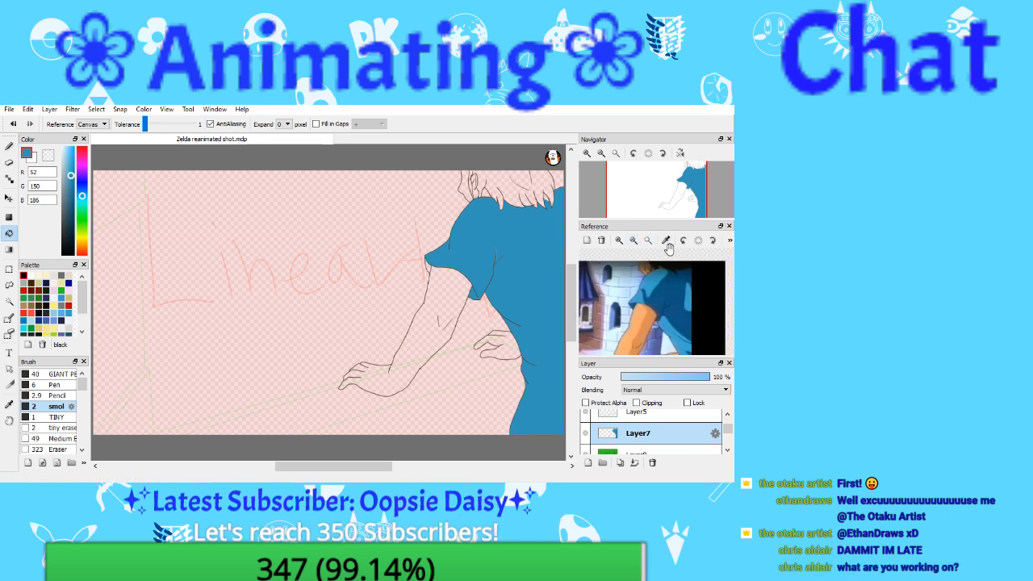
drag(639, 291, 629, 259)
click(632, 244)
click(633, 244)
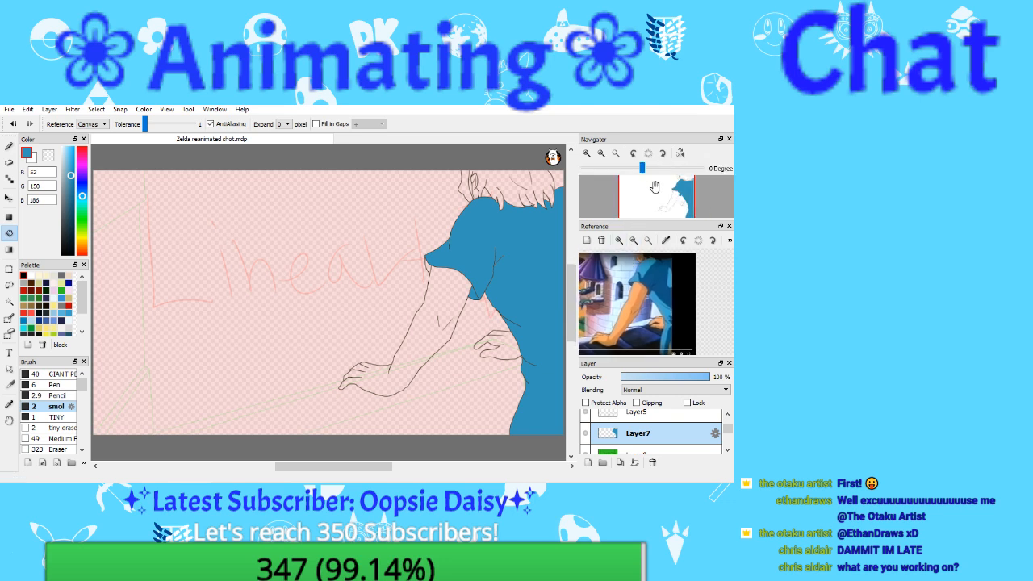
drag(654, 187, 683, 182)
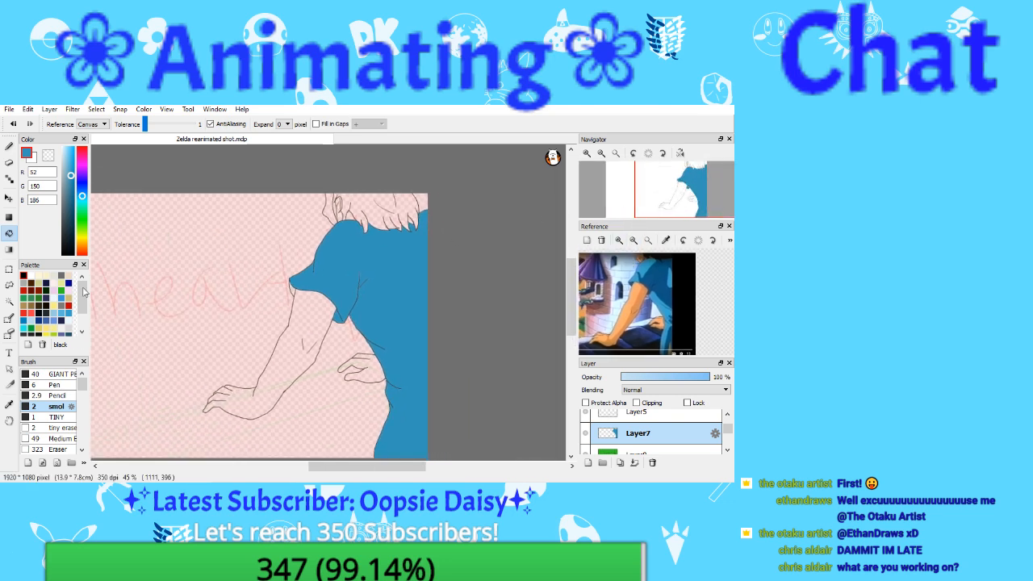
click(38, 276)
click(298, 334)
click(375, 365)
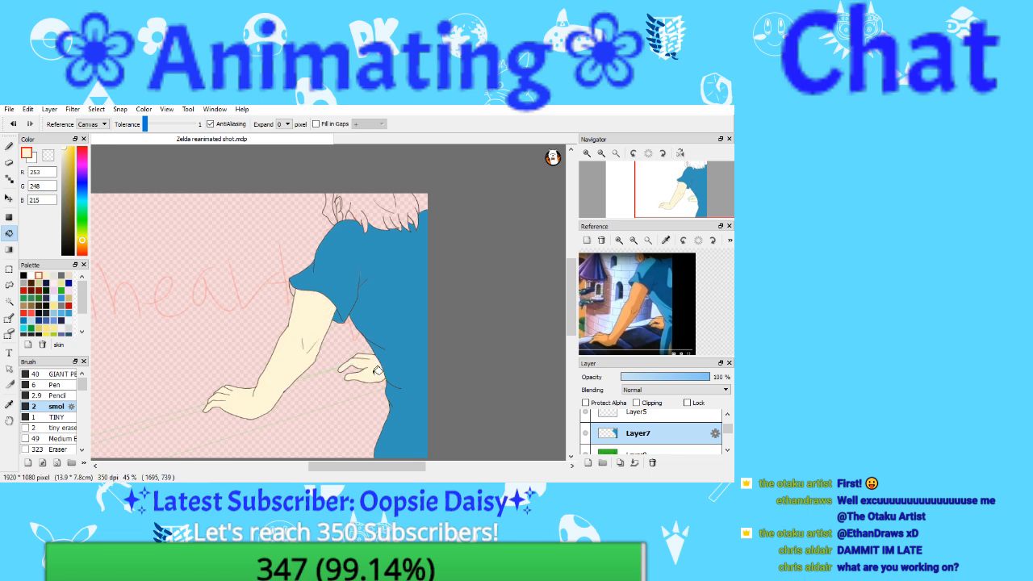
click(332, 211)
Step: Fill the ear and the small neck areas under the hair with the skin colour
click(587, 153)
click(587, 153)
click(588, 154)
click(601, 153)
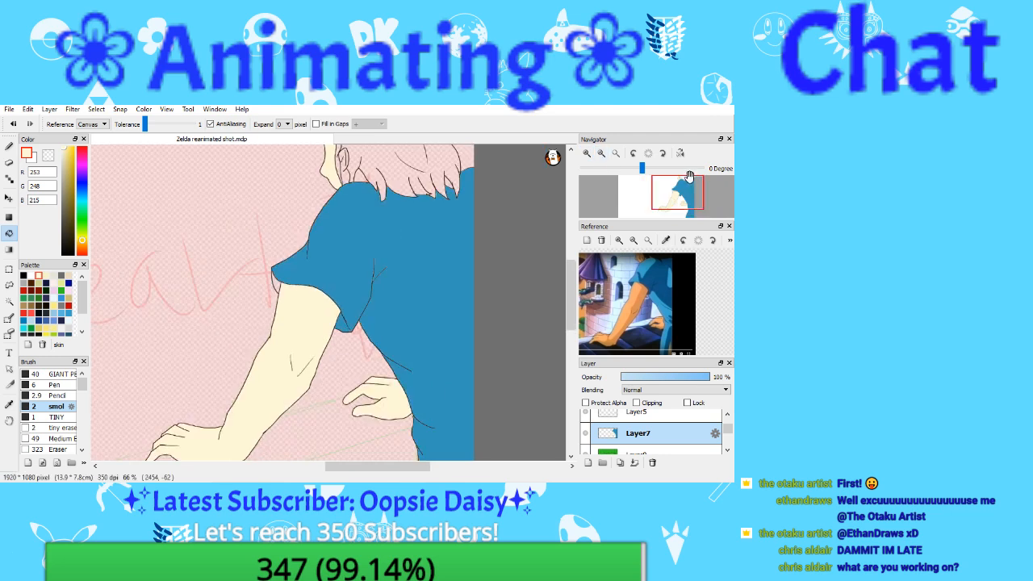
drag(682, 185, 681, 180)
click(587, 154)
click(587, 153)
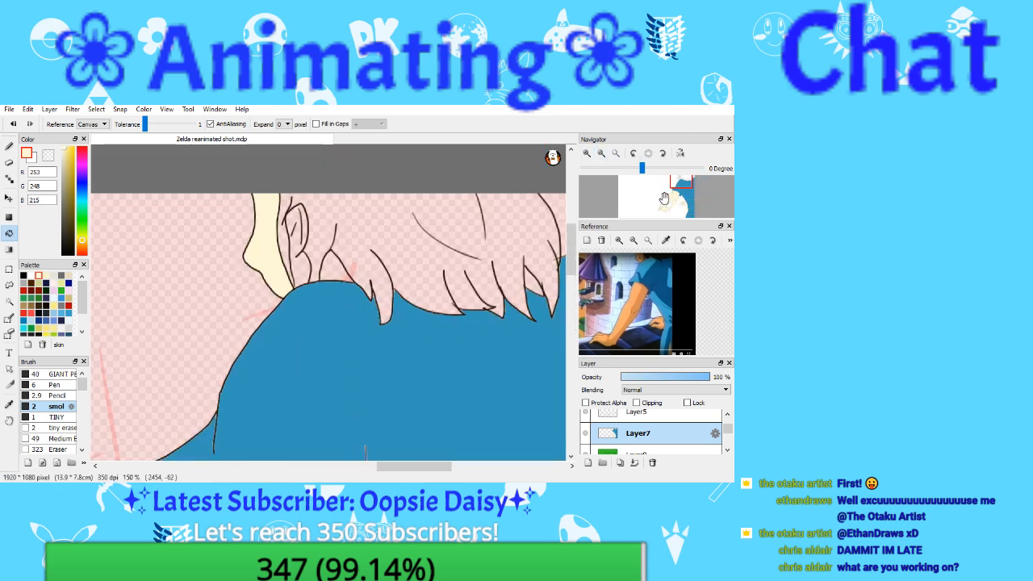
click(305, 268)
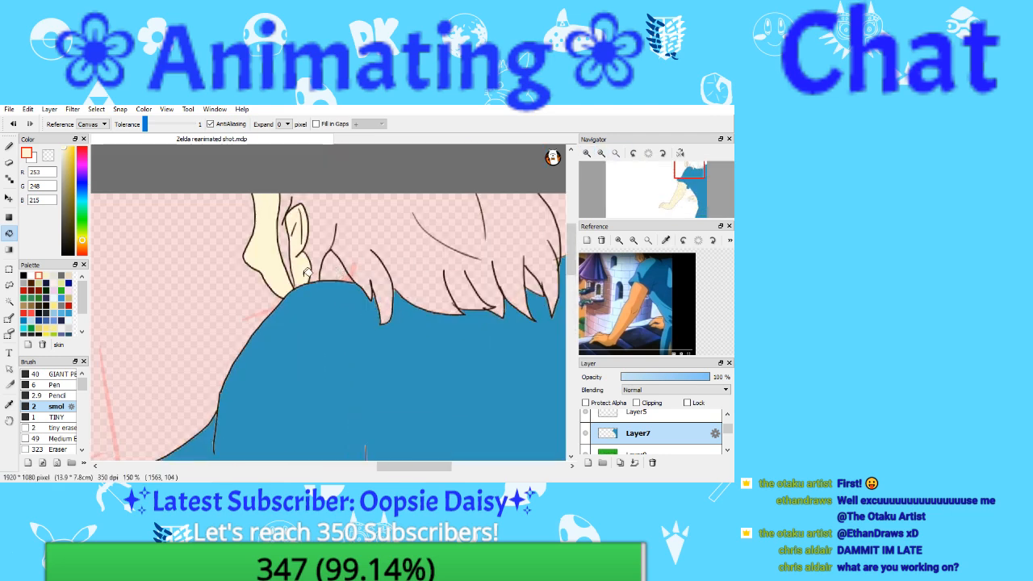
click(604, 154)
click(606, 157)
mouse_move(665, 187)
mouse_down()
mouse_move(660, 202)
mouse_move(684, 179)
mouse_up()
click(587, 154)
click(586, 154)
Step: Sample the dark hair colour from the reference picture
mouse_move(656, 273)
mouse_down()
mouse_move(645, 289)
mouse_move(656, 298)
mouse_move(658, 256)
mouse_up()
click(620, 241)
click(620, 240)
click(665, 239)
click(657, 275)
click(666, 241)
click(635, 242)
click(635, 242)
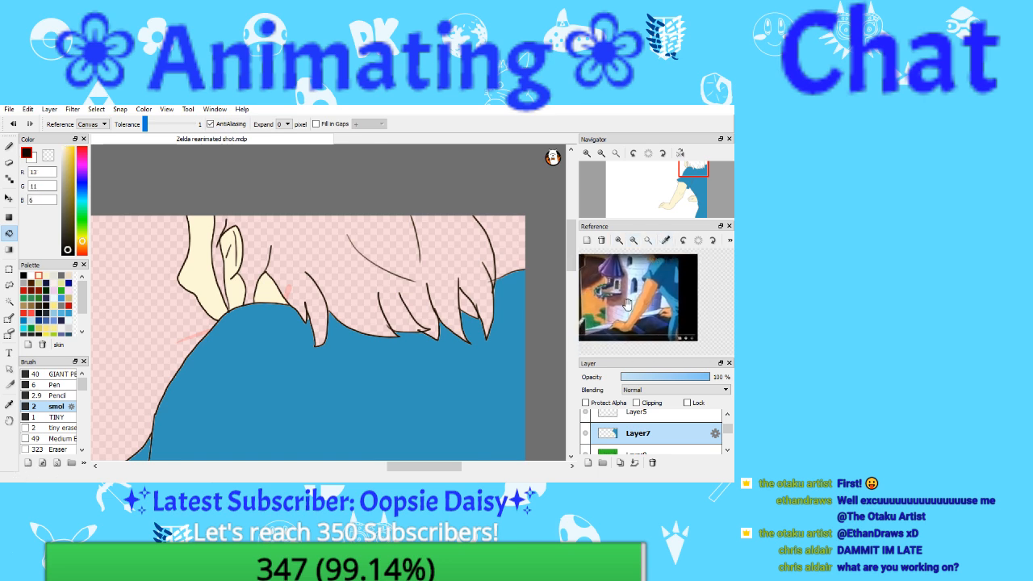
Step: Lighten the sampled colour to brown R 67, G 54, B 8 and fill the hair with it
mouse_move(71, 251)
mouse_down()
mouse_move(73, 216)
mouse_move(73, 227)
mouse_up()
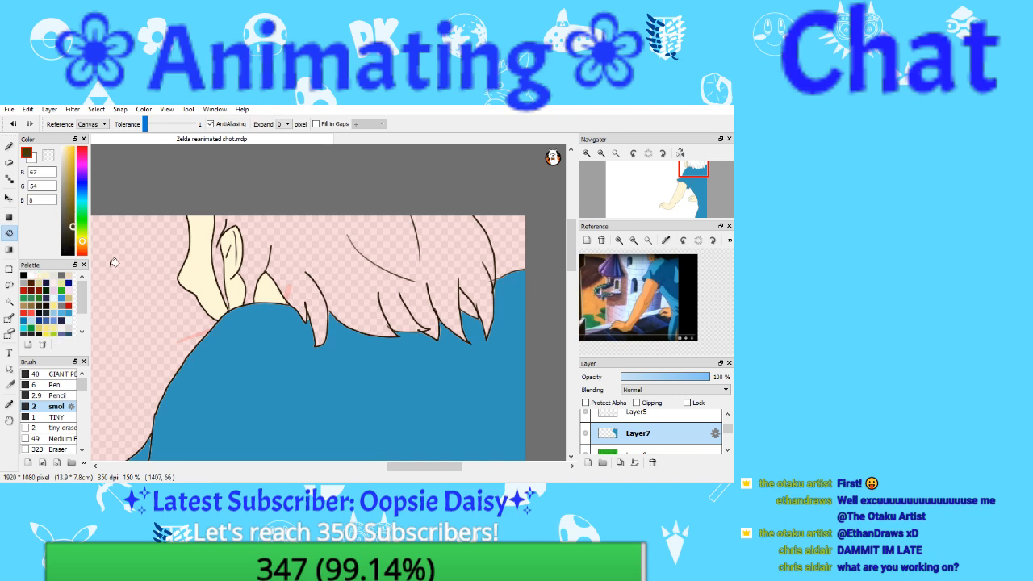
click(289, 237)
click(283, 242)
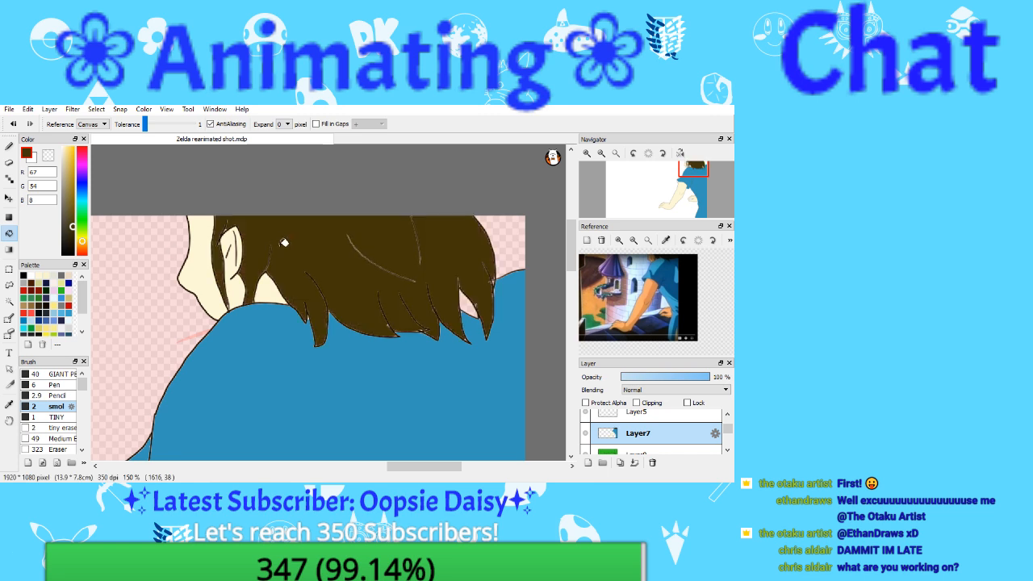
key(XF86AudioLowerVolume)
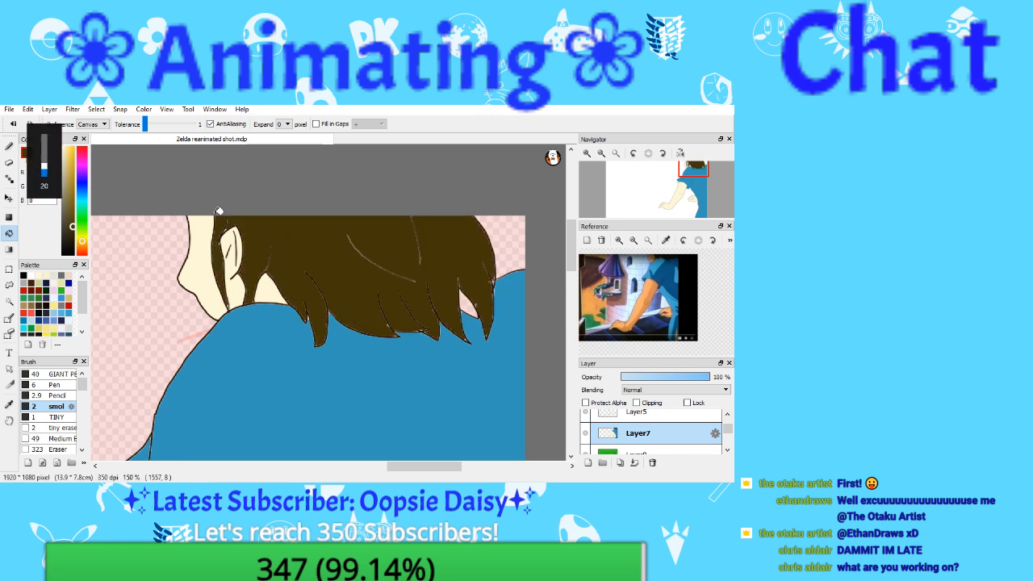
key(XF86AudioLowerVolume)
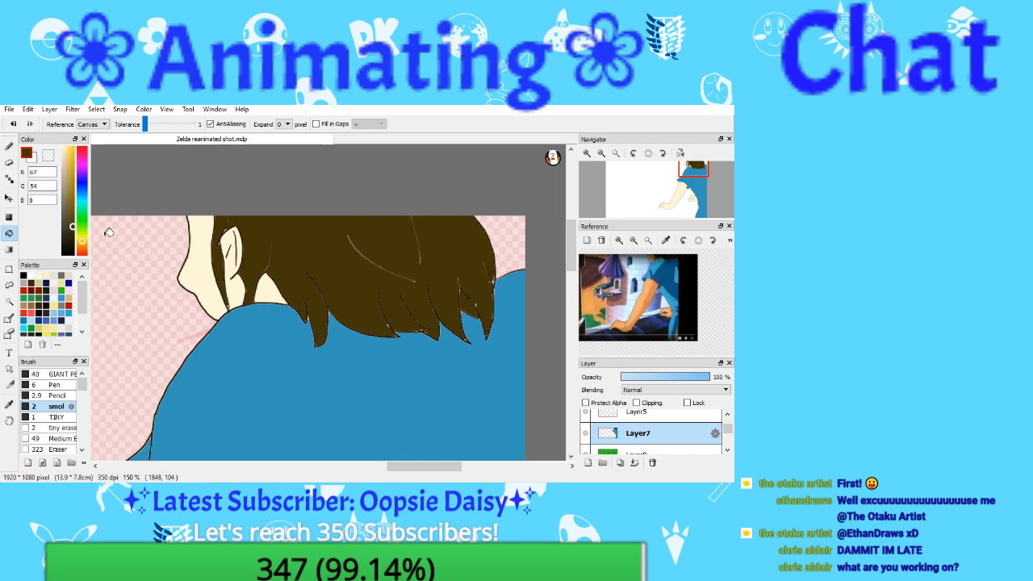
Step: Refill the hair with a darker brown, going down to R 26, G 20, B 3
click(72, 239)
click(357, 250)
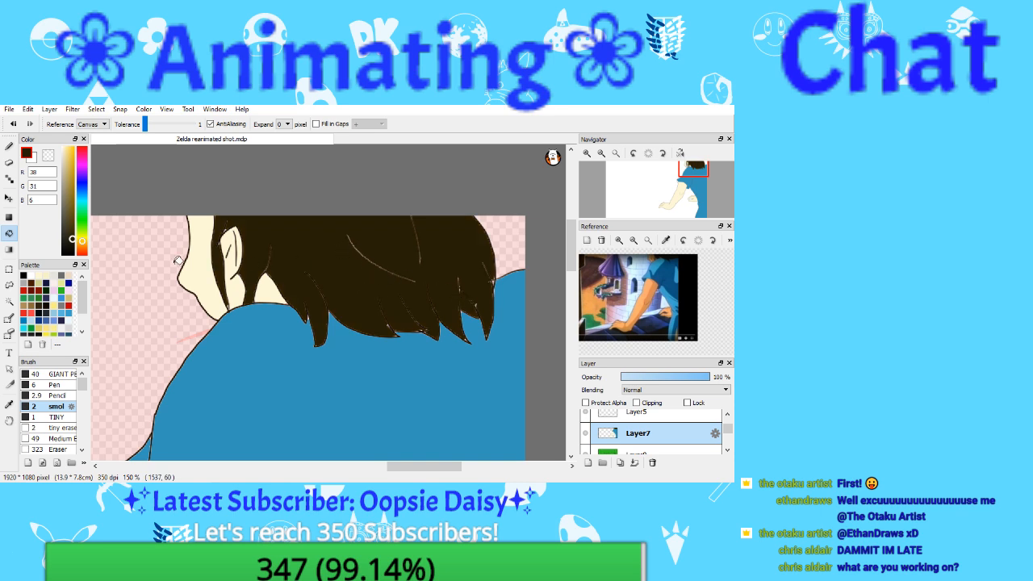
click(9, 405)
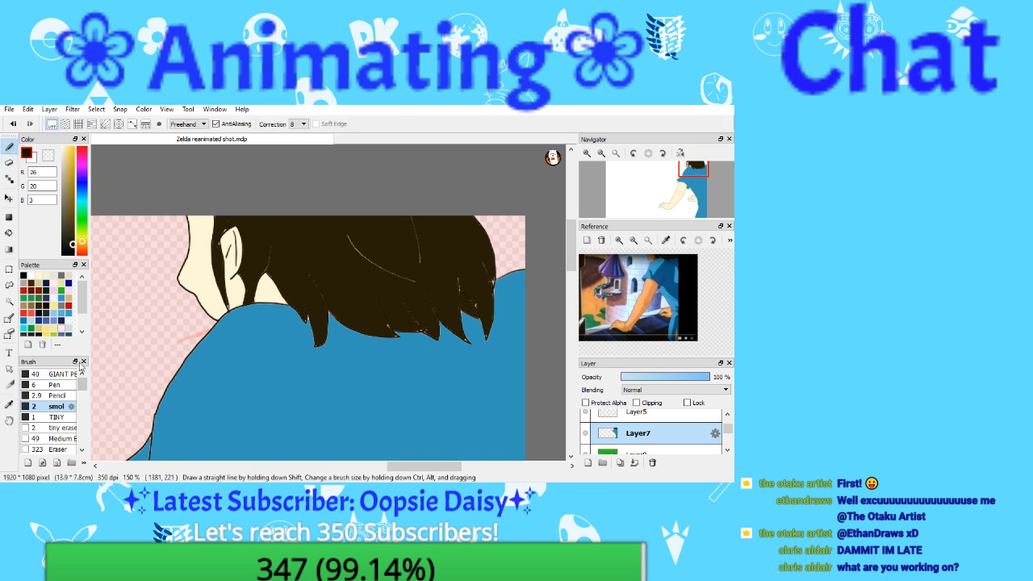
Step: Select the hair area, draw strand shading lines inside it with the smol brush, and fill the shaded strand behind the ear
click(10, 301)
click(341, 299)
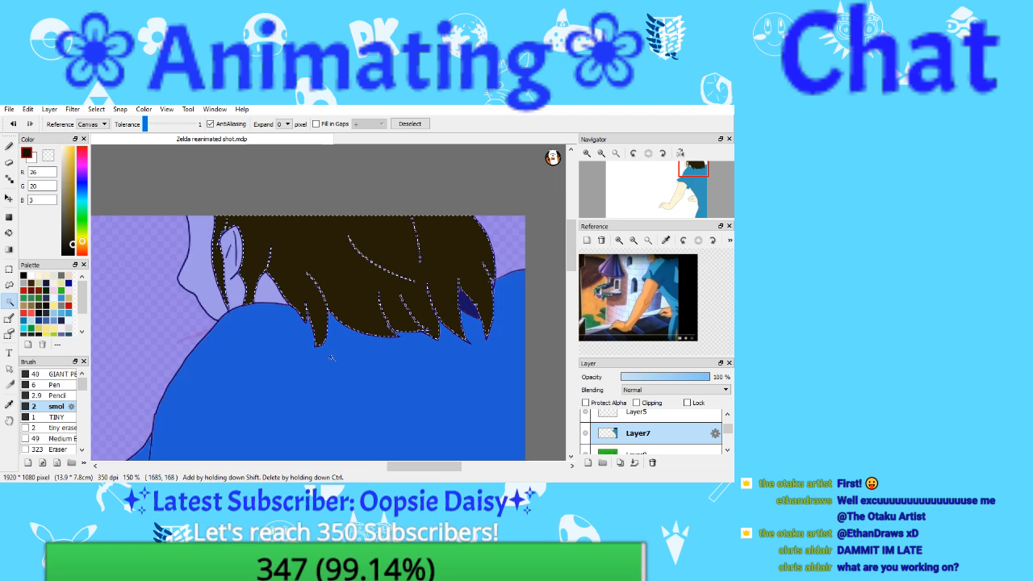
click(10, 147)
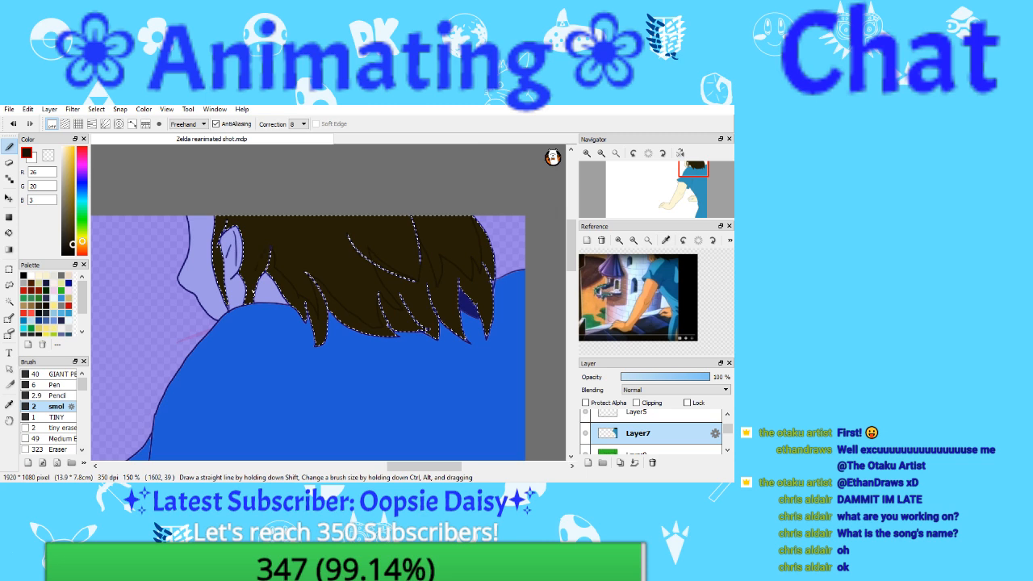
key(g)
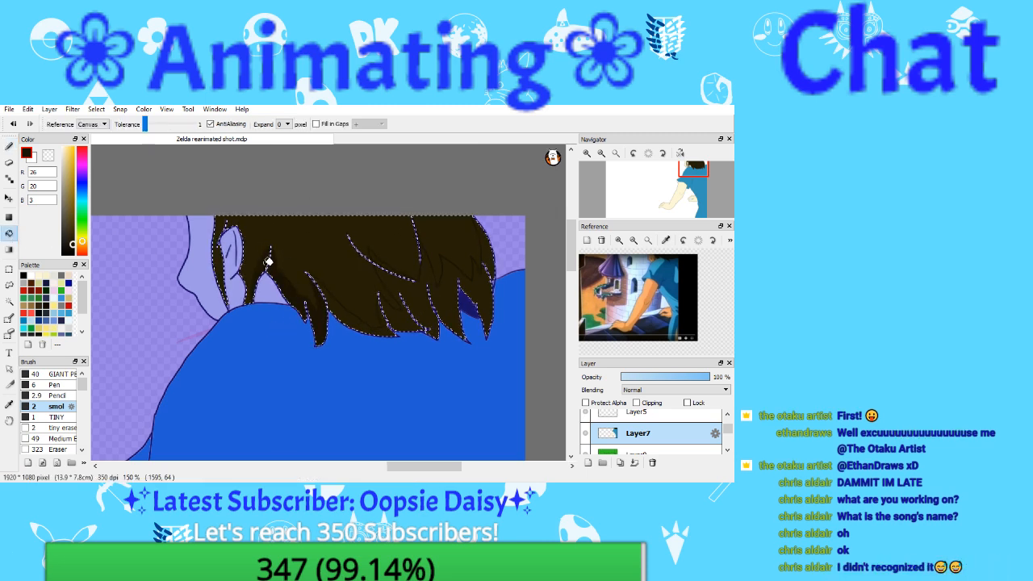
click(267, 263)
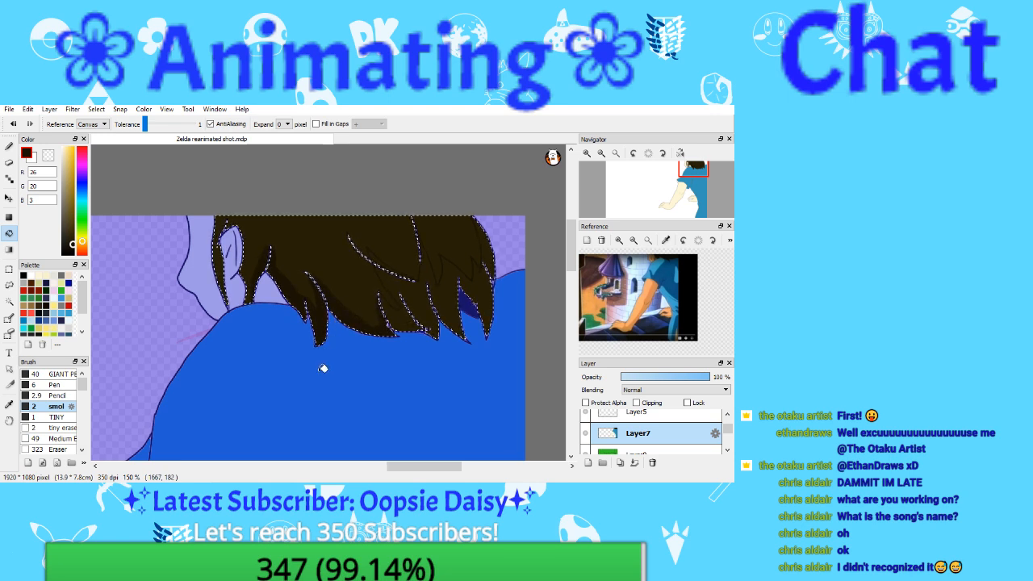
Step: Switch to the browser to check the livestream dashboard and the background music video, and return to the drawing
key(alt+Tab)
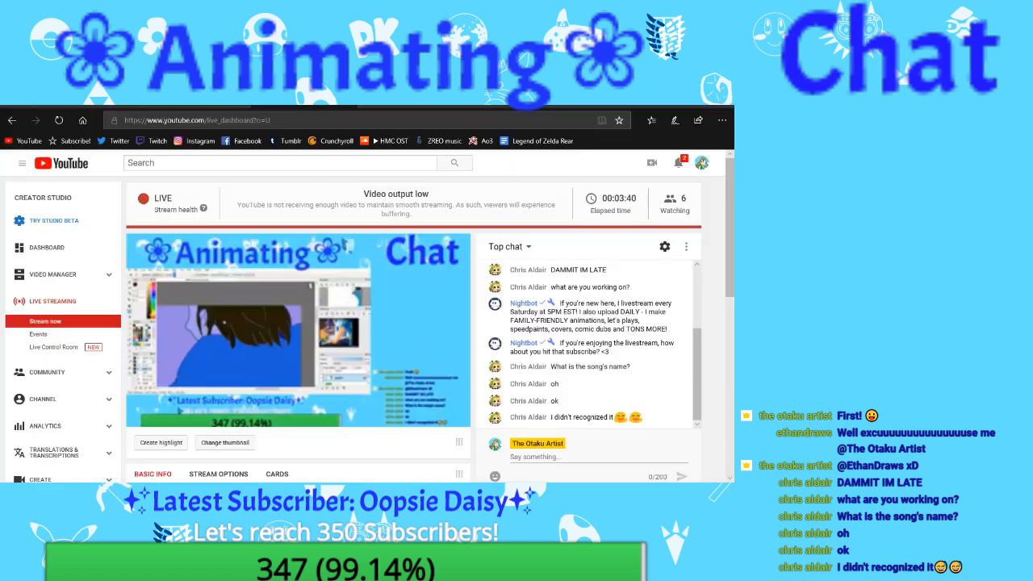
click(89, 106)
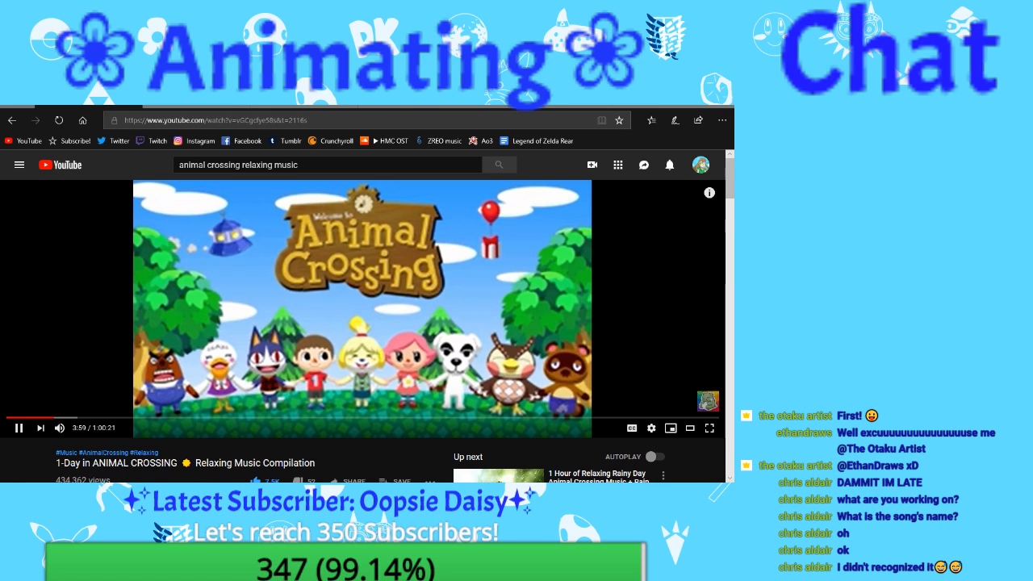
click(303, 106)
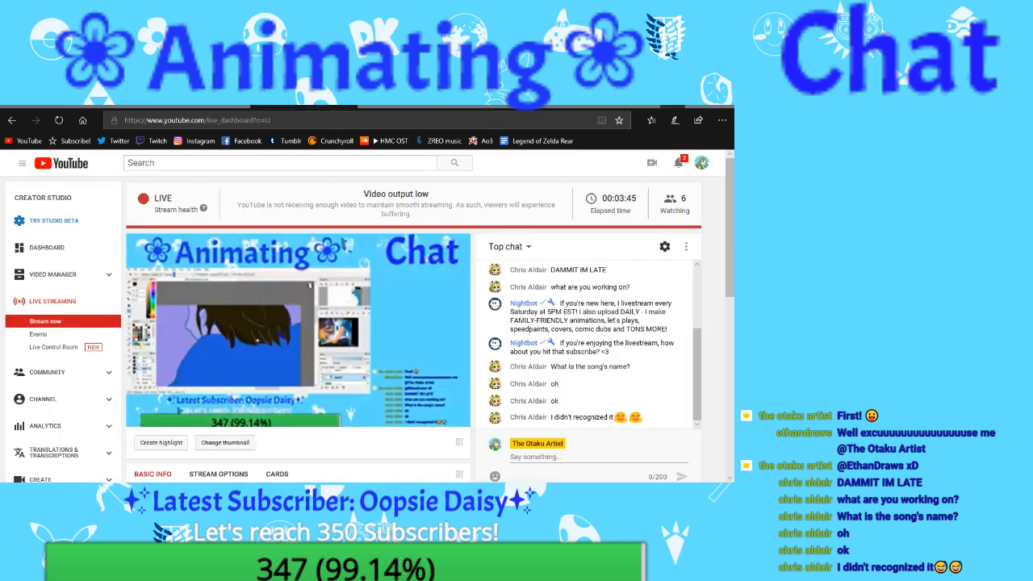
click(671, 102)
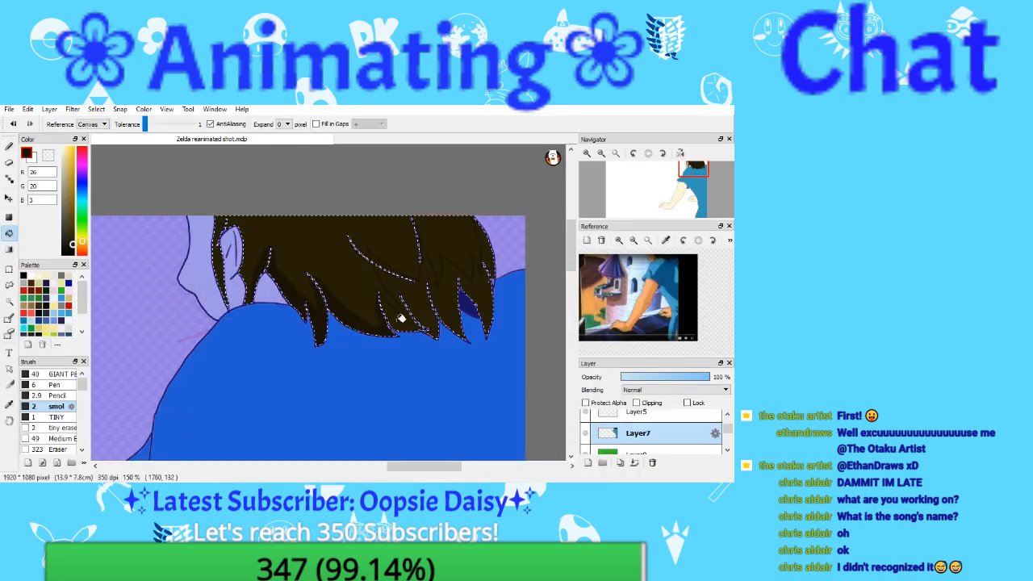
Step: Draw further strand shading lines in the hair, fill the strands with the dark brown, and clear the hair selection
click(402, 317)
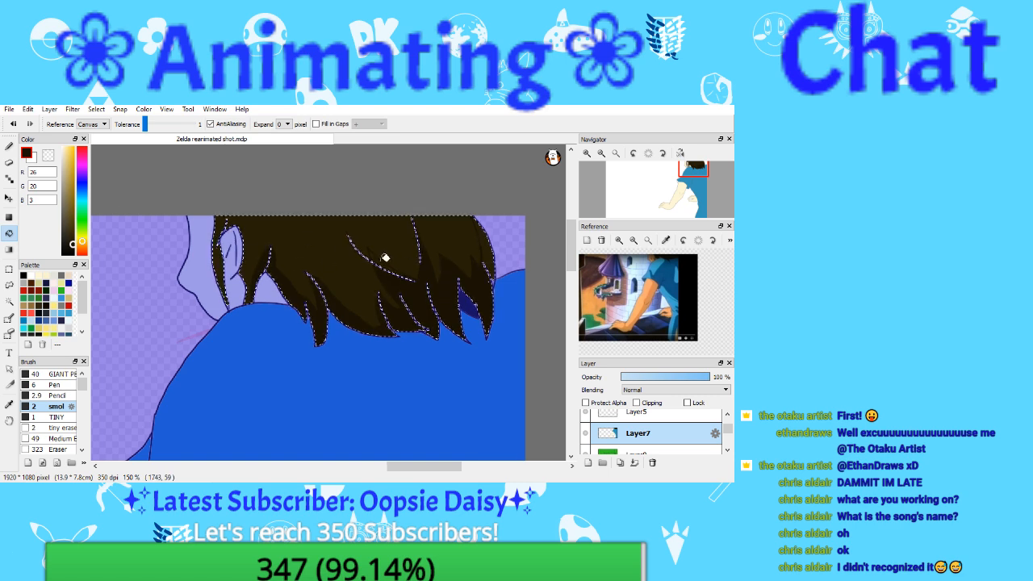
click(9, 146)
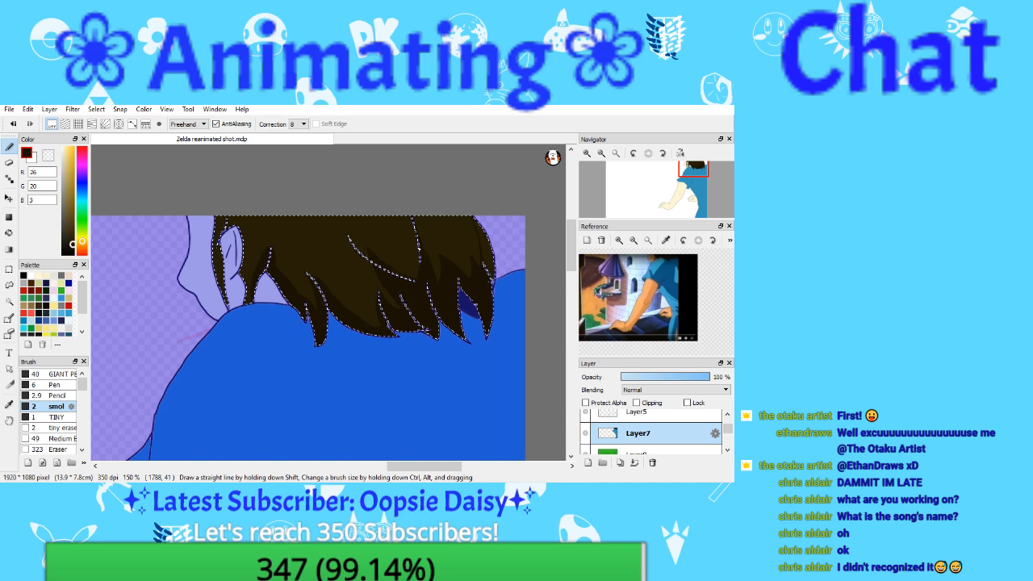
drag(413, 281, 416, 282)
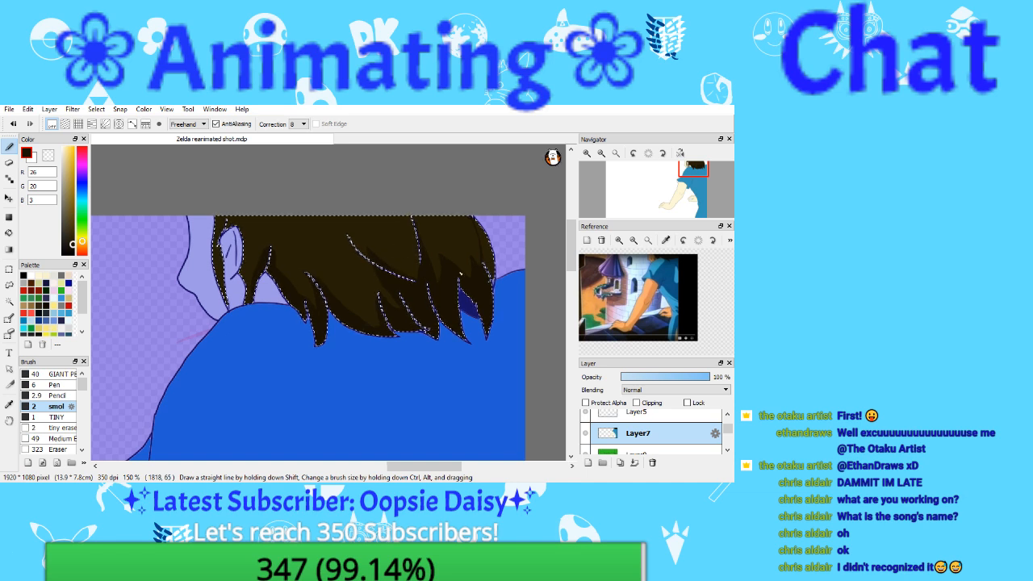
click(15, 232)
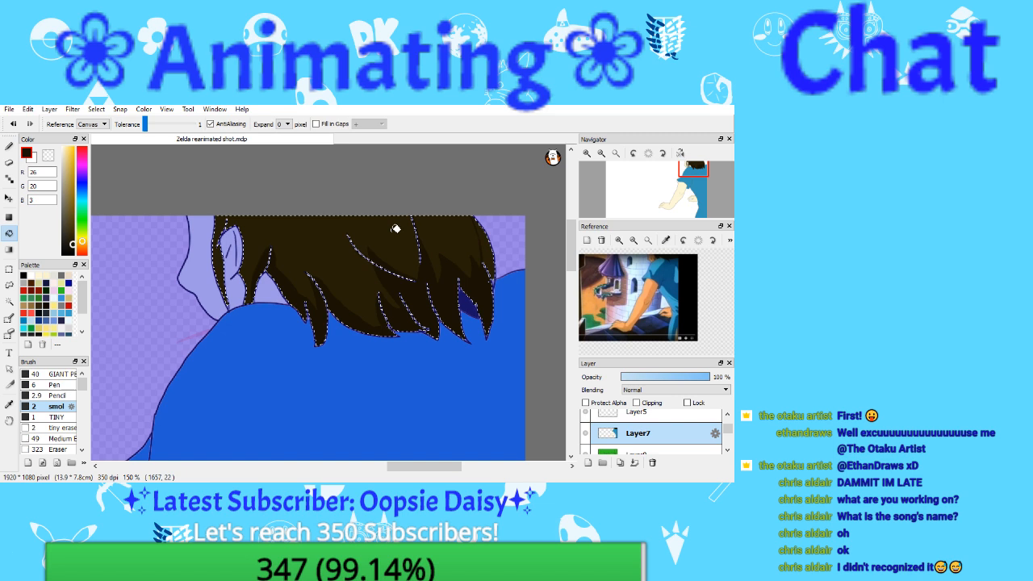
click(9, 146)
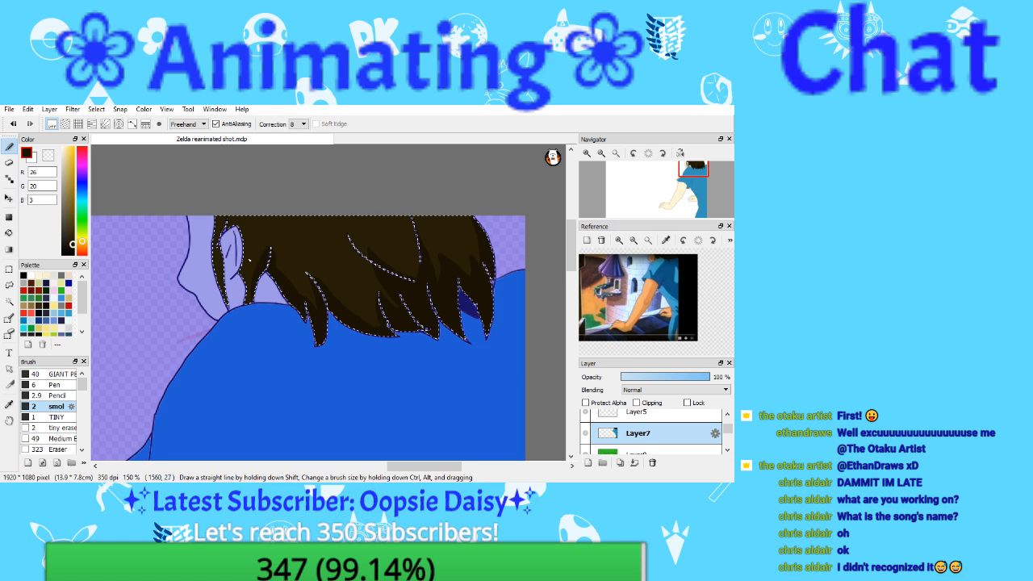
click(9, 232)
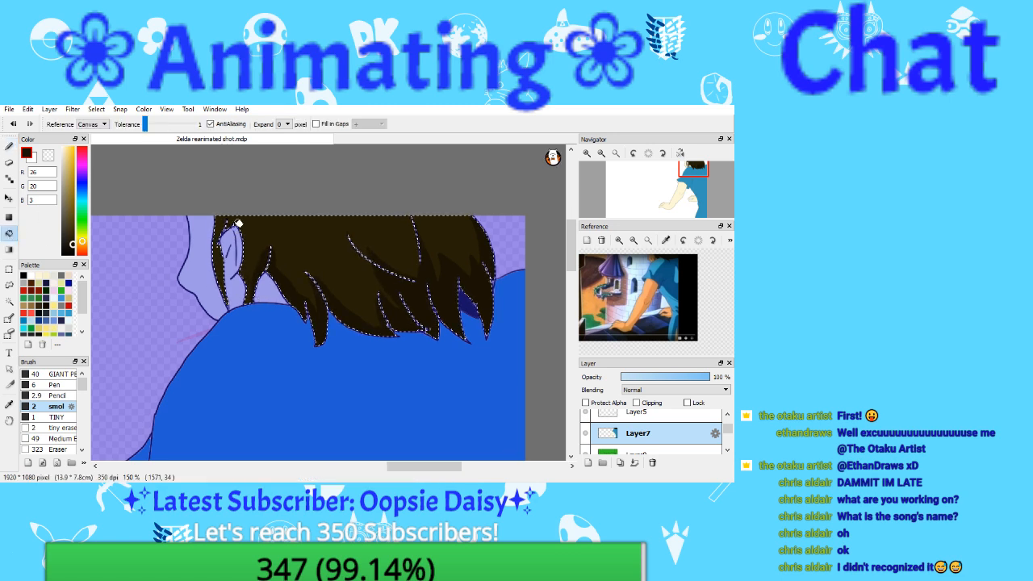
click(251, 286)
key(i)
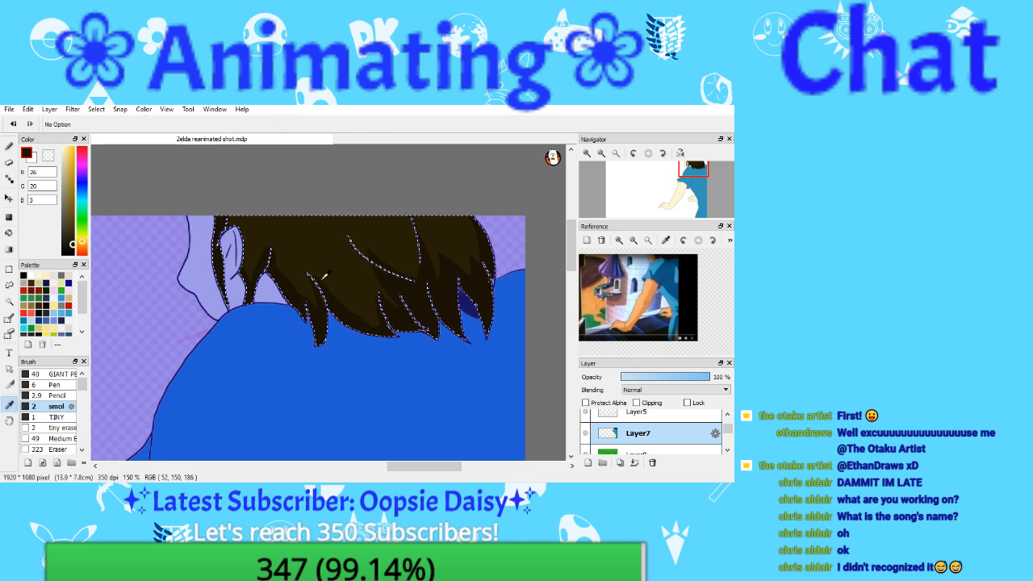
click(601, 153)
click(601, 154)
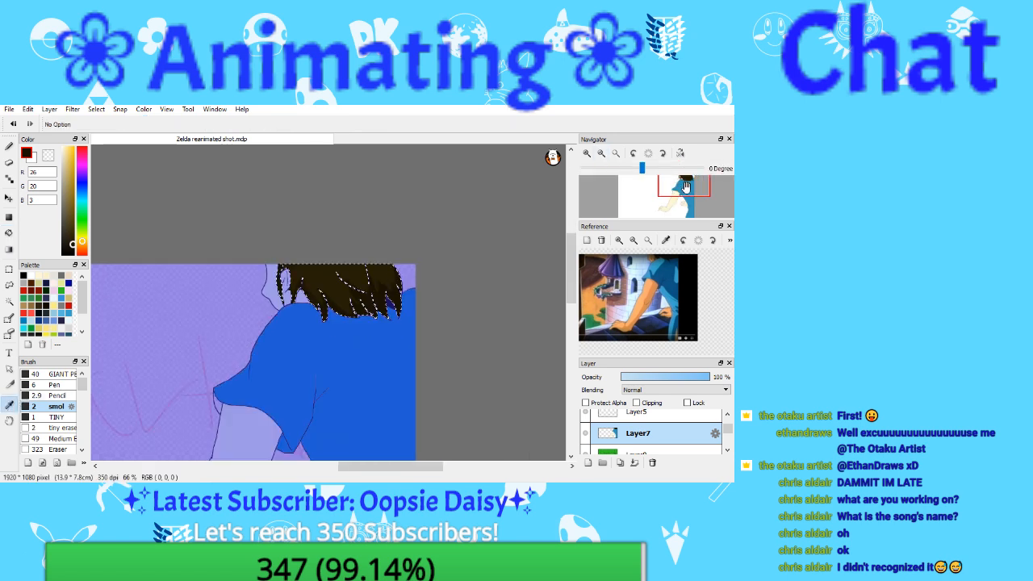
mouse_move(684, 187)
mouse_down()
mouse_move(686, 208)
mouse_move(652, 191)
mouse_move(678, 192)
mouse_up()
click(601, 153)
key(ctrl+d)
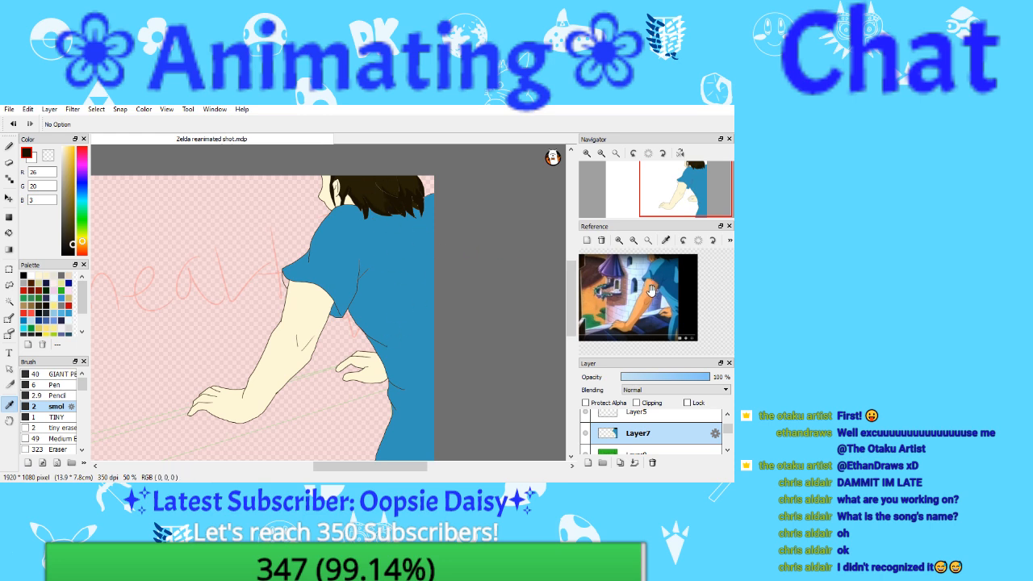
Step: Examine the reference frame up close and compare its shading with the whole coloured character
drag(651, 291, 636, 307)
click(619, 241)
click(618, 240)
drag(631, 267, 655, 256)
click(634, 241)
click(634, 240)
drag(657, 199, 661, 193)
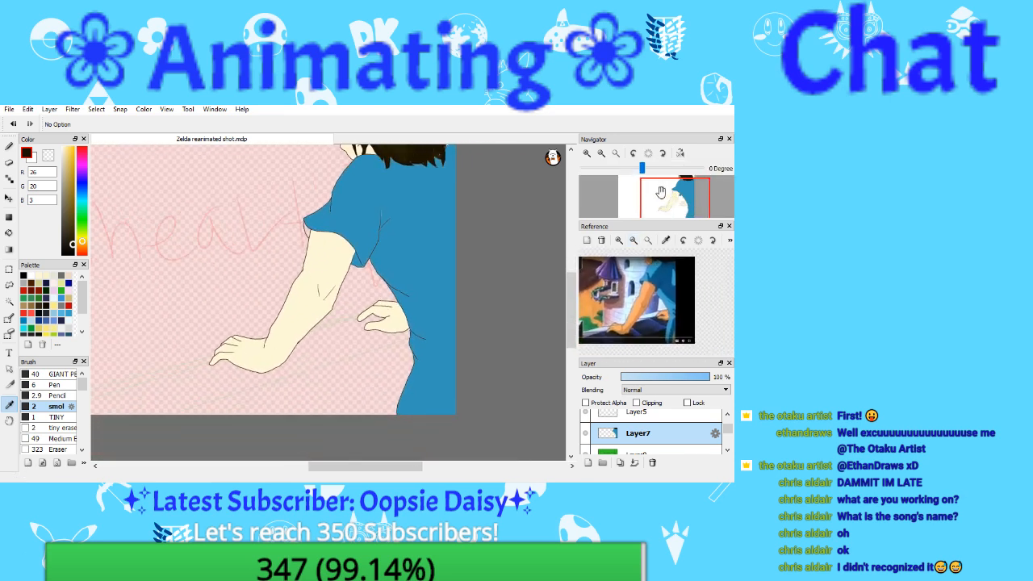
click(602, 154)
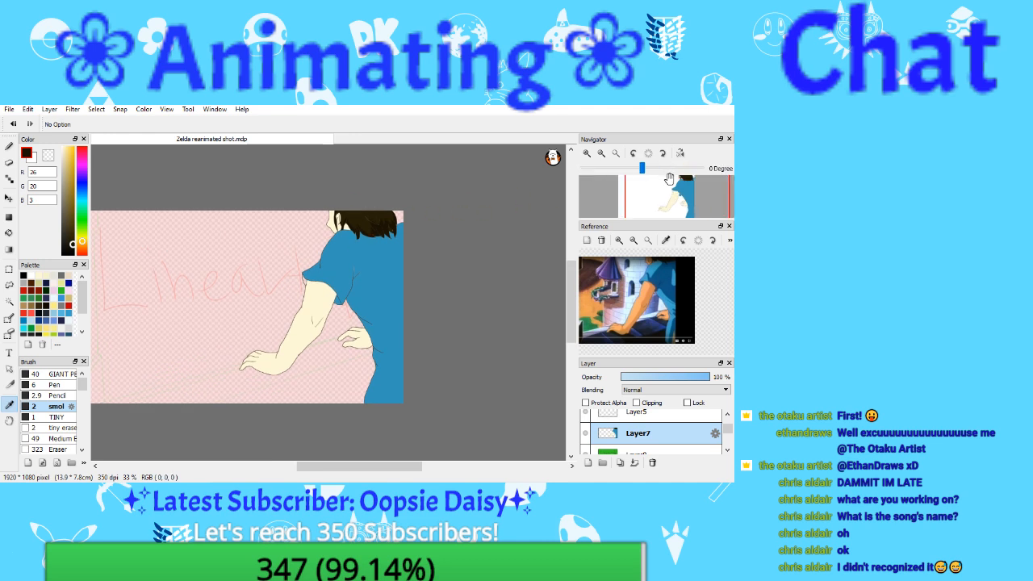
click(616, 154)
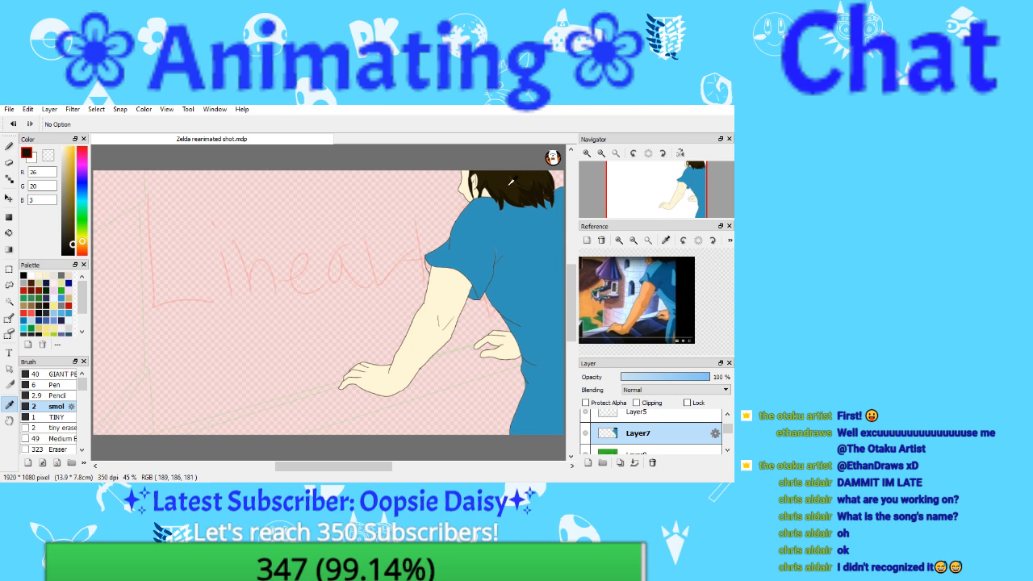
Step: Sample the shirt's blue, select the shirt area, and darken the brush colour to R 0, G 96, B 132
click(538, 263)
drag(70, 174, 77, 195)
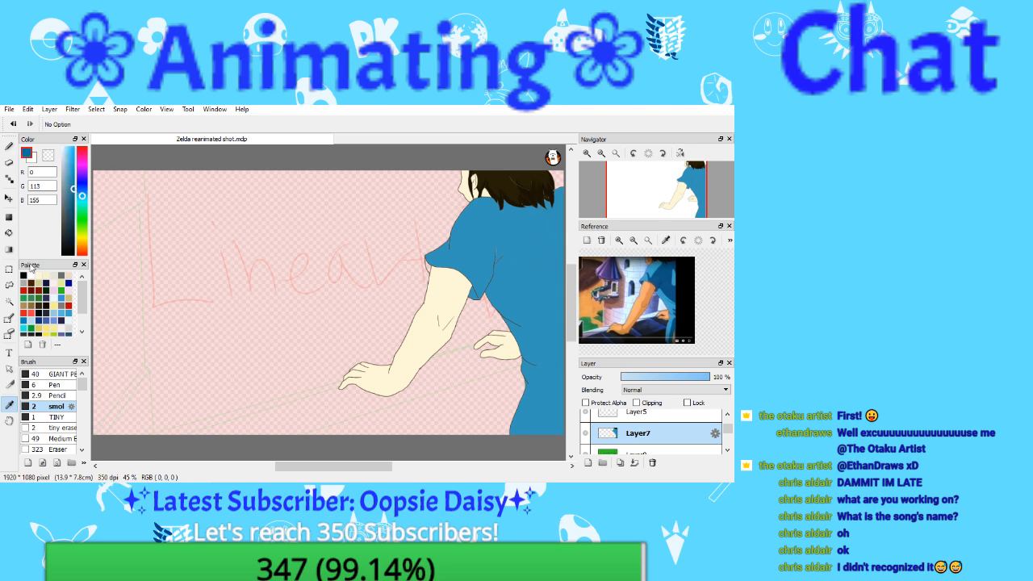
click(9, 300)
click(527, 253)
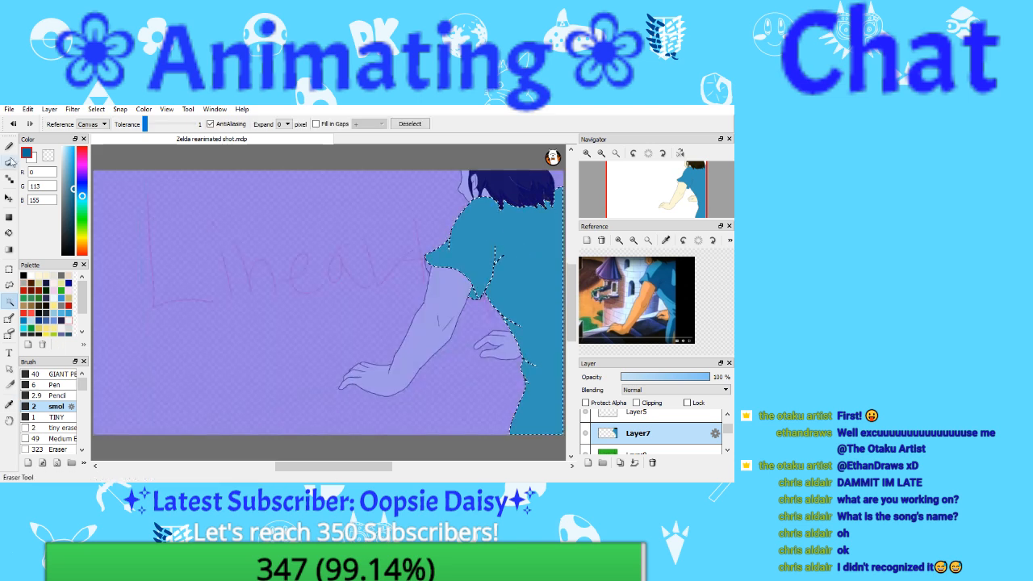
click(9, 146)
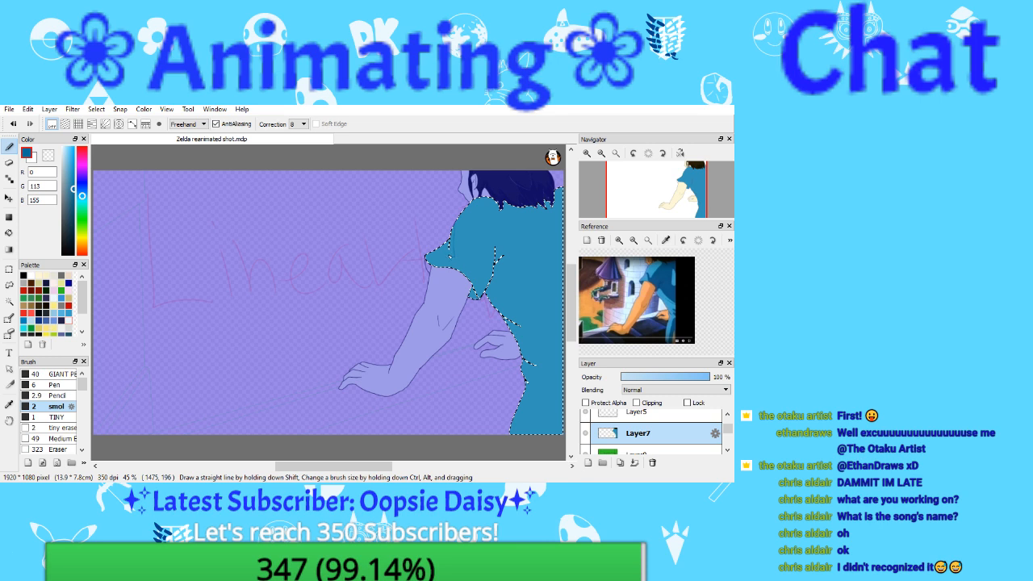
drag(74, 193, 74, 199)
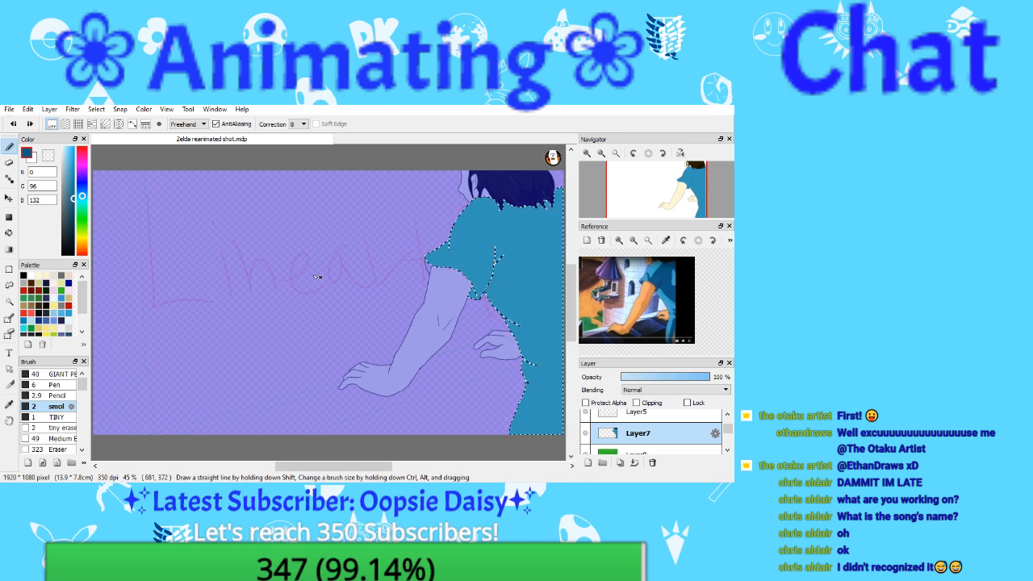
Step: Draw shading outlines on the shirt's front sleeve with the 2.9 Pencil brush and fill them with the dark blue
click(48, 396)
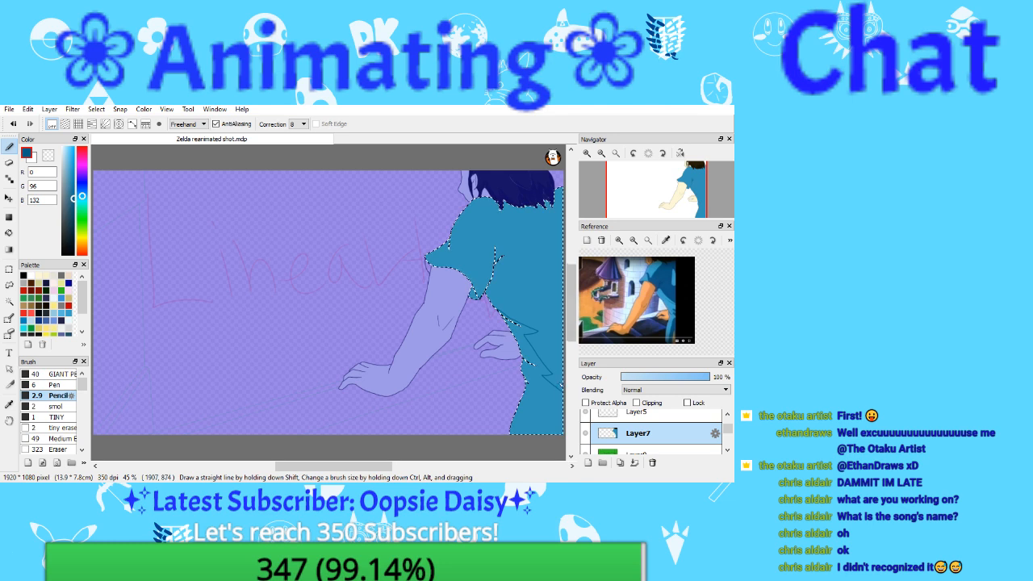
key(ctrl+d)
key(ctrl+z)
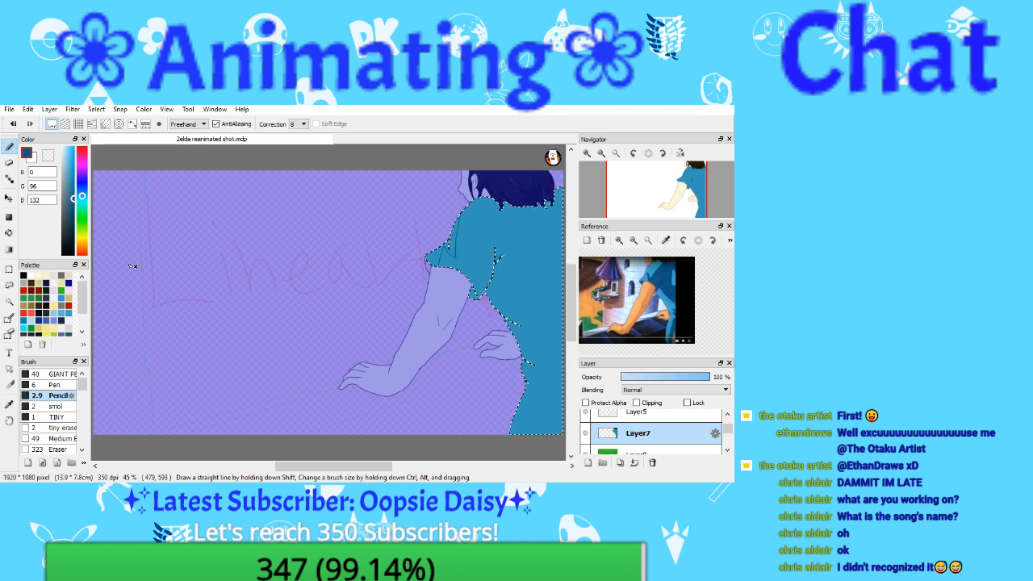
key(g)
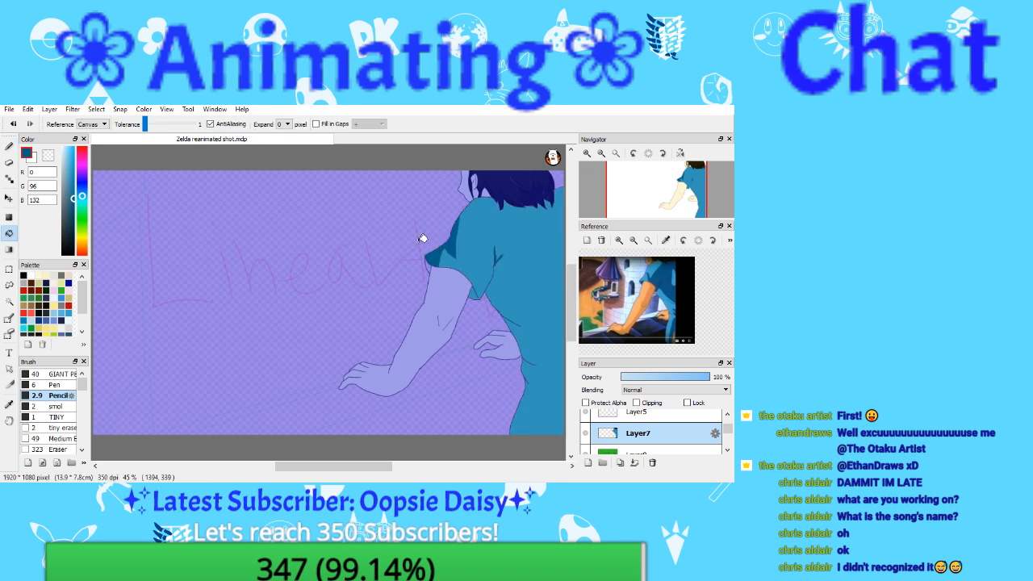
click(422, 239)
key(b)
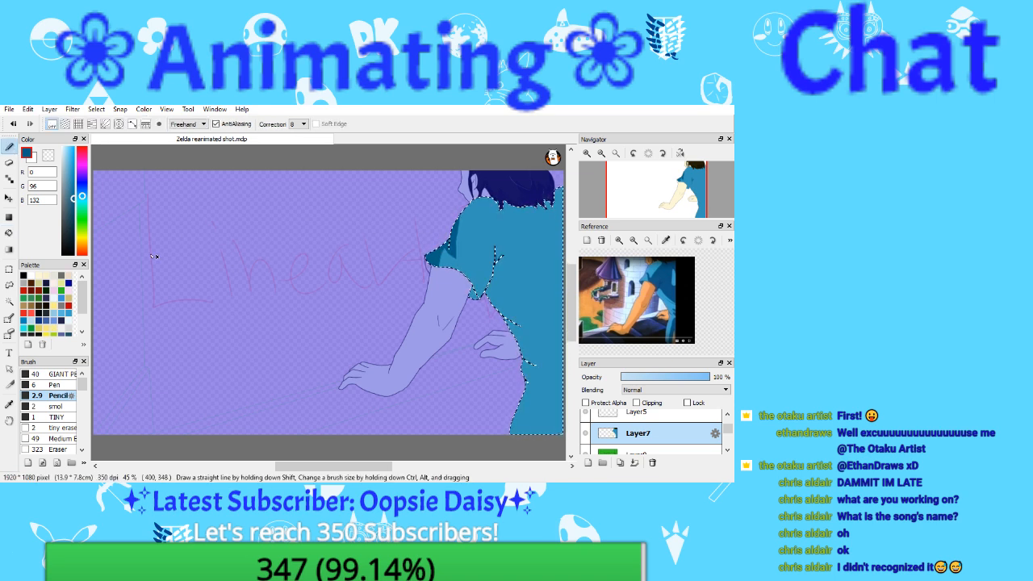
Step: Try to fill the sleeve's lower corner near the armpit with the dark blue
key(g)
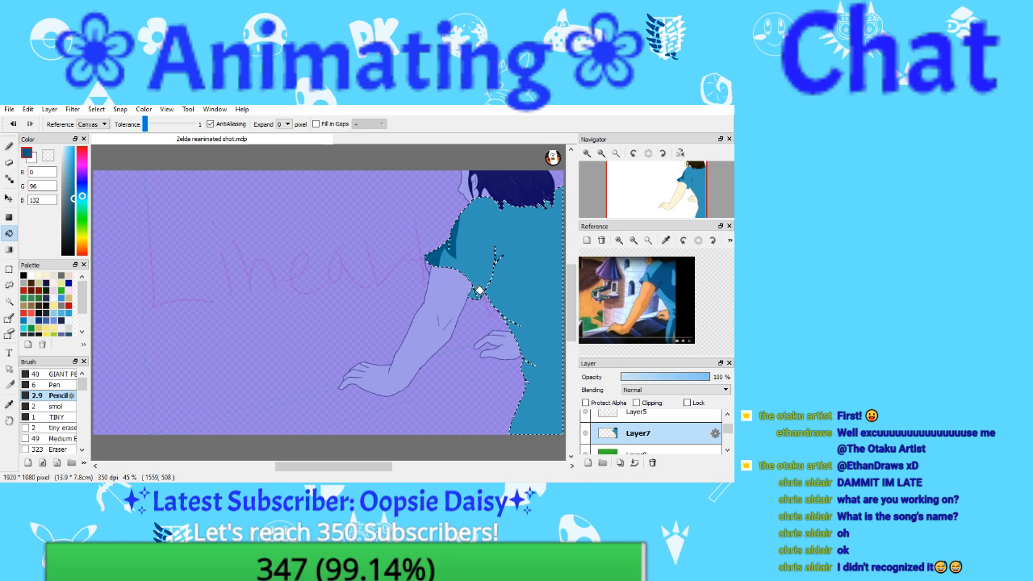
click(479, 290)
click(14, 125)
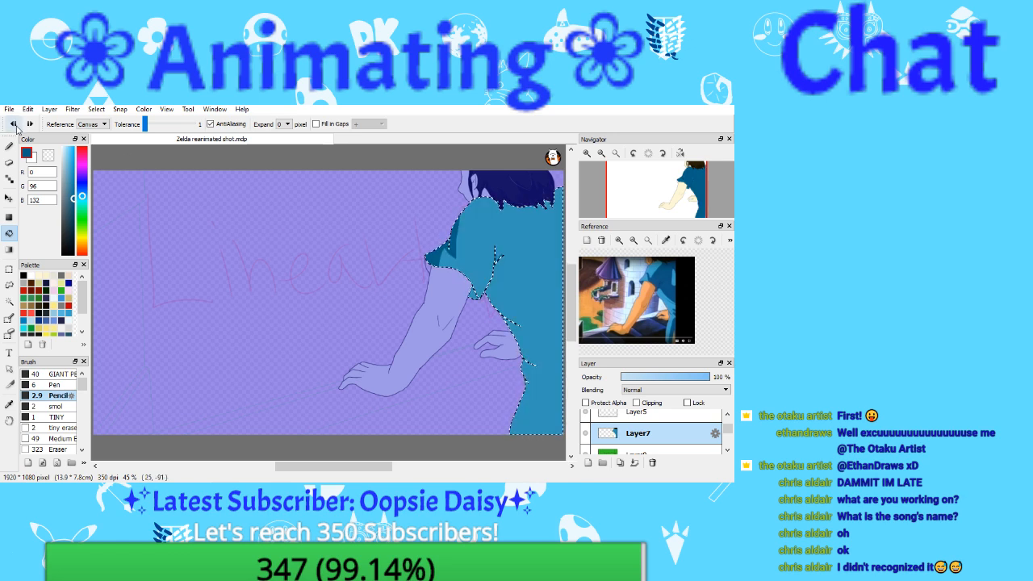
click(474, 288)
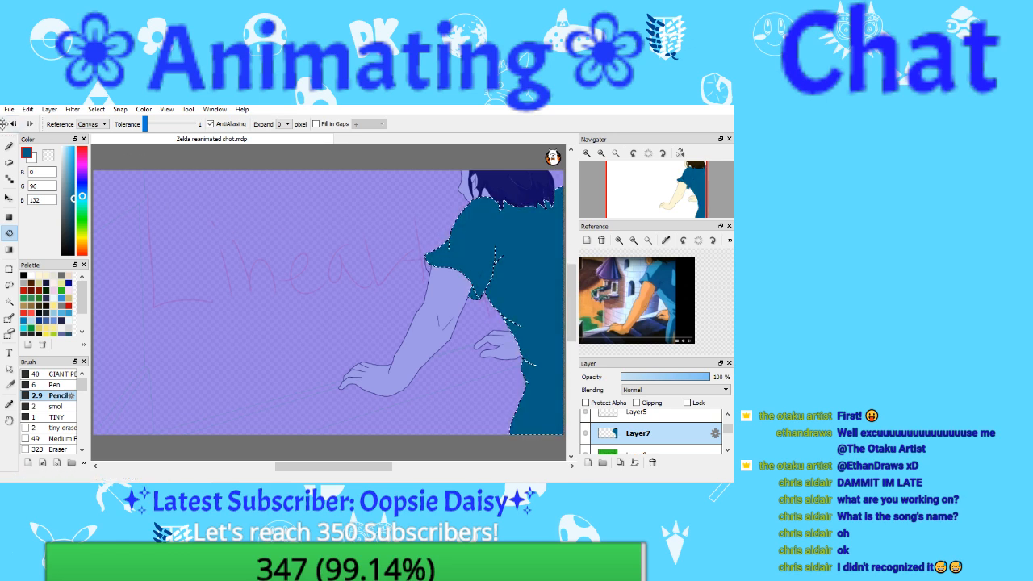
click(13, 123)
Step: Close the shading outline at the sleeve's lower corner near the armpit and fill it with the dark blue
click(9, 146)
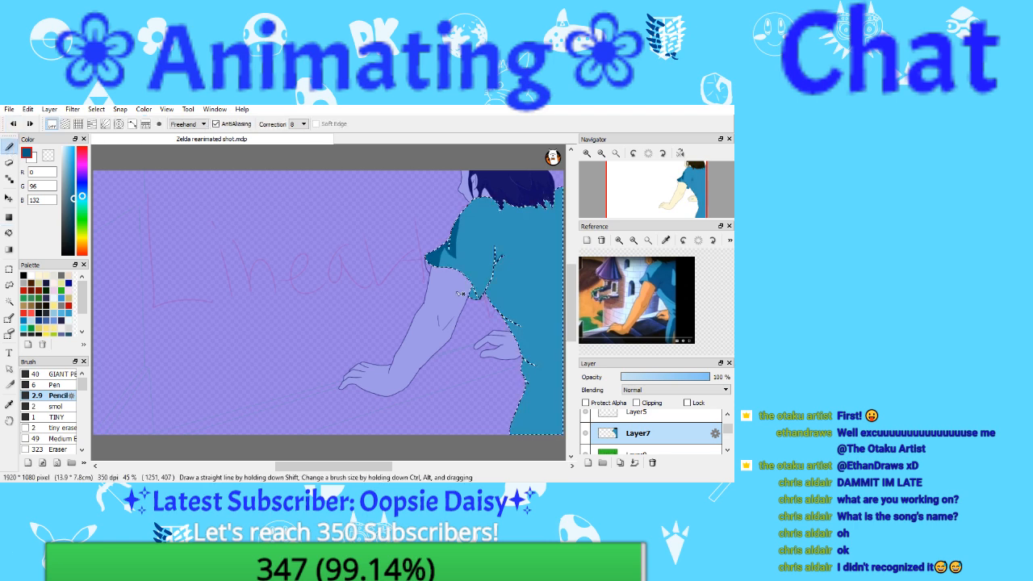
click(9, 232)
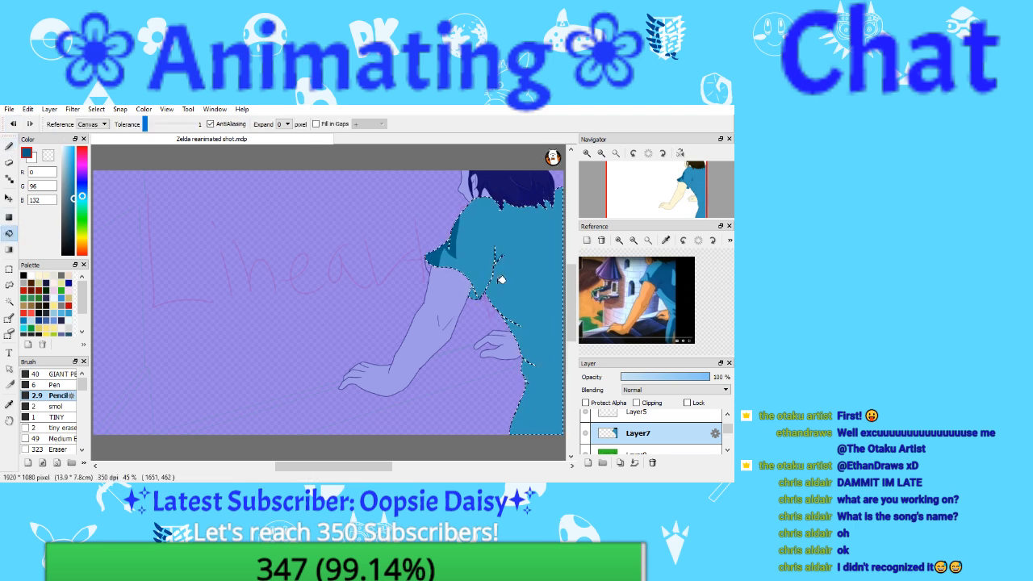
click(9, 146)
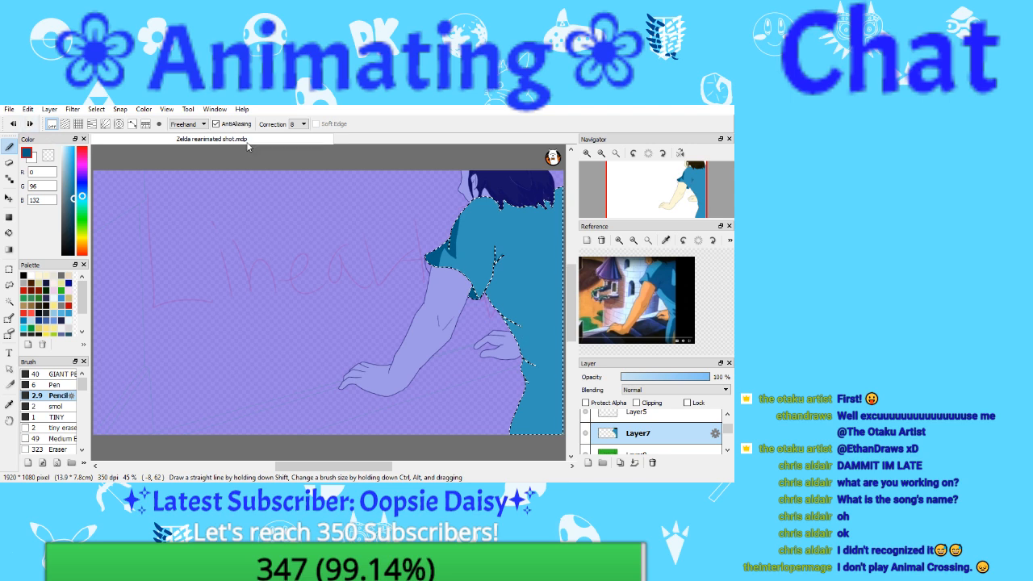
Step: Draw a jagged fold shading line on the shirt from the armpit past the far hand to the canvas edge
click(601, 153)
drag(686, 198, 684, 206)
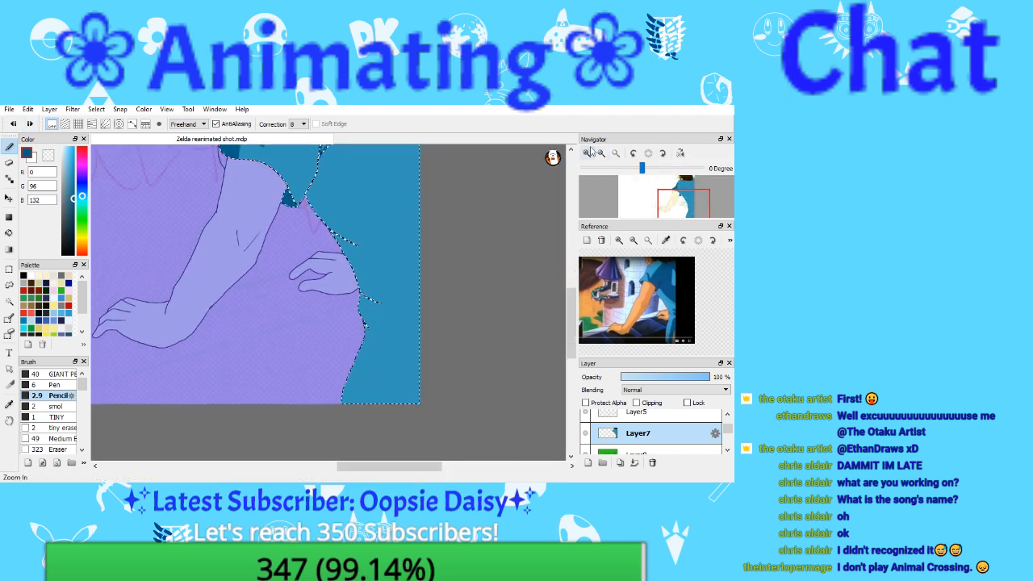
click(587, 154)
mouse_move(322, 180)
mouse_down()
mouse_move(379, 219)
mouse_move(383, 257)
mouse_move(422, 300)
mouse_move(410, 293)
mouse_move(418, 316)
mouse_move(388, 310)
mouse_move(411, 355)
mouse_up()
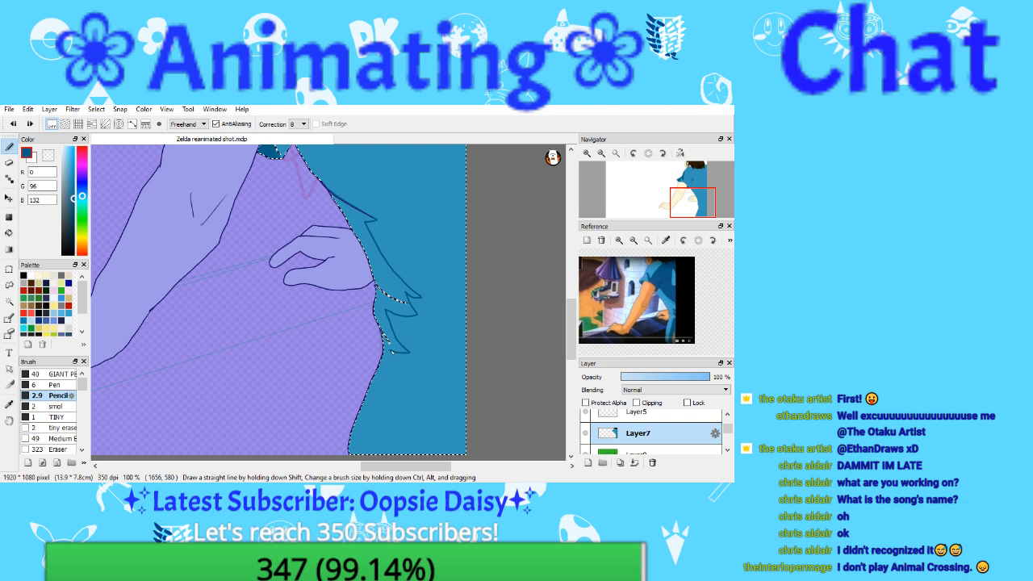
drag(393, 353, 434, 449)
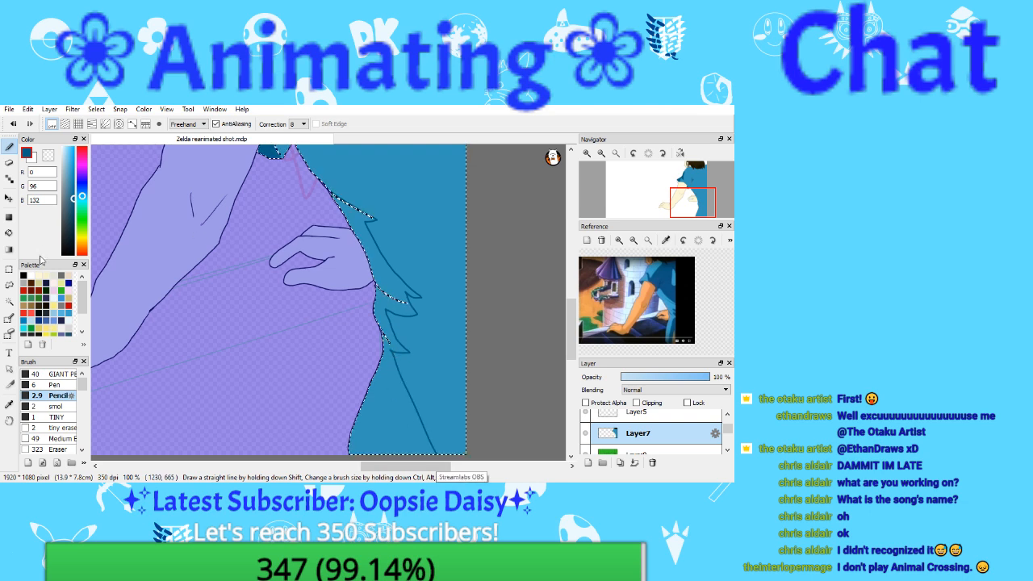
Step: Sample the shirt's base blue R 52, G 150, B 186 and paint over the lowest stretch of the shading line with the size 40 brush
click(9, 404)
click(438, 375)
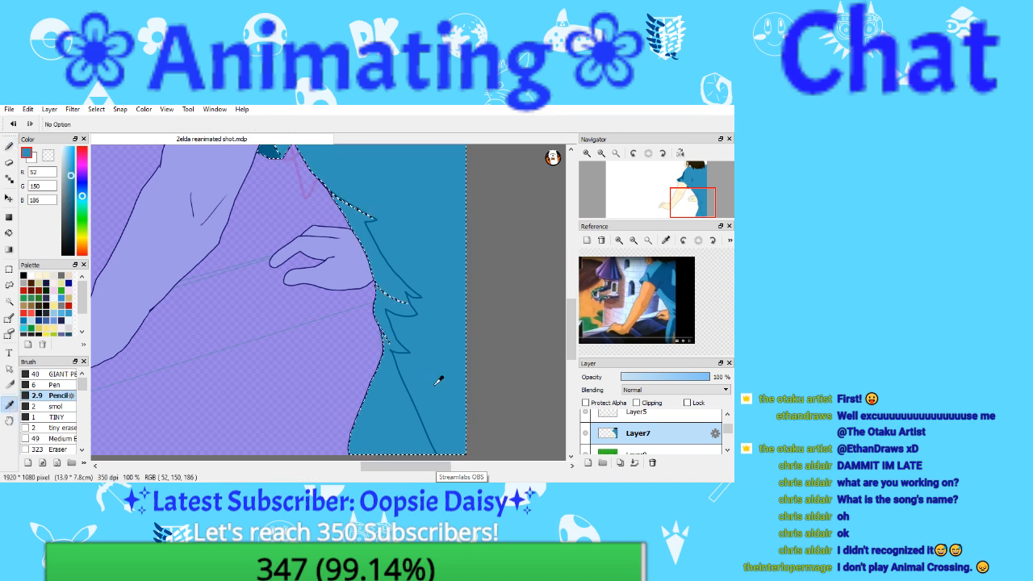
click(8, 146)
click(60, 374)
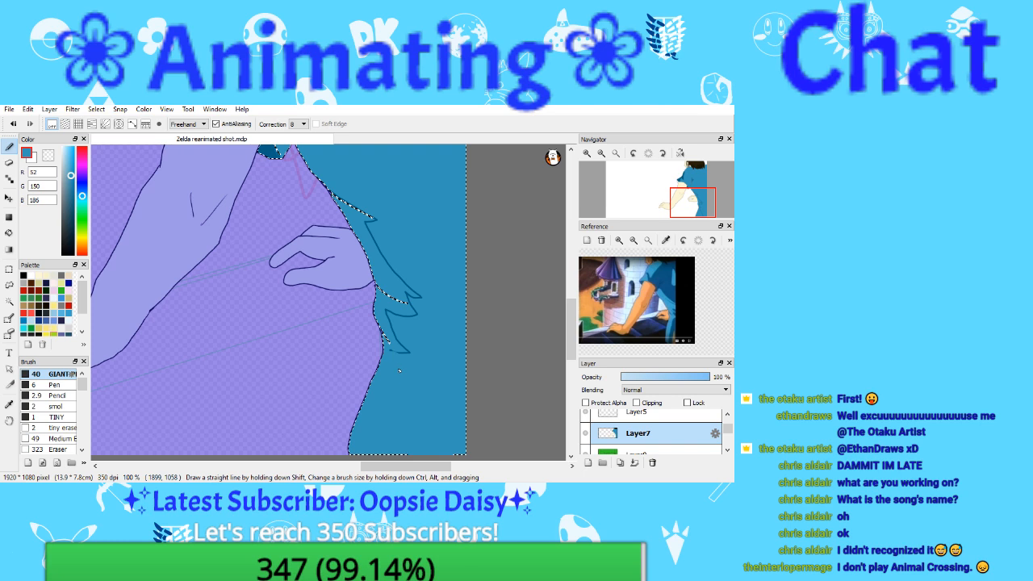
Step: Sample the dark blue R 0, G 96, B 132 and draw the shirt's remaining fold shading lines down to the canvas bottom with the size 2 smol brush
click(9, 404)
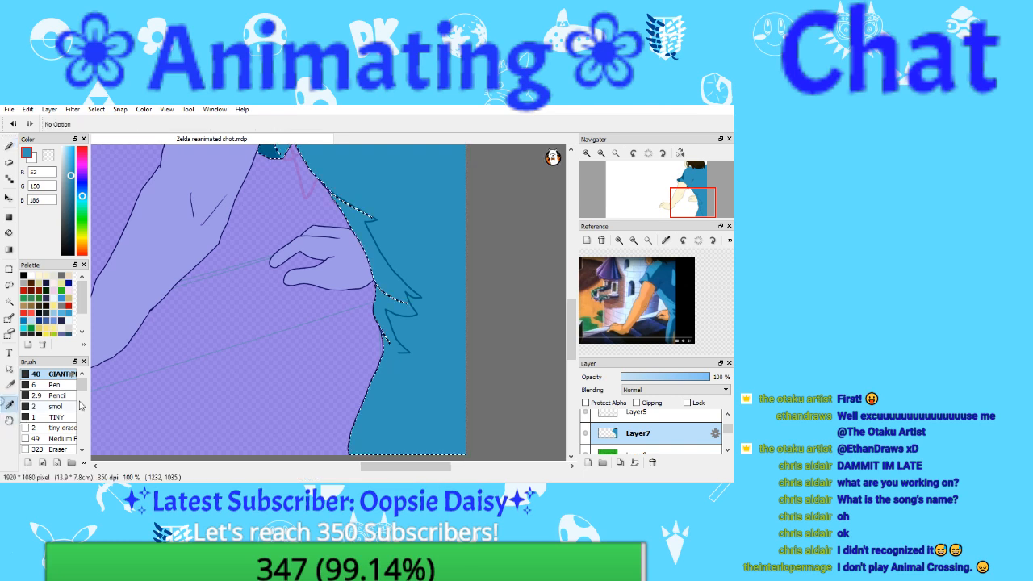
click(396, 294)
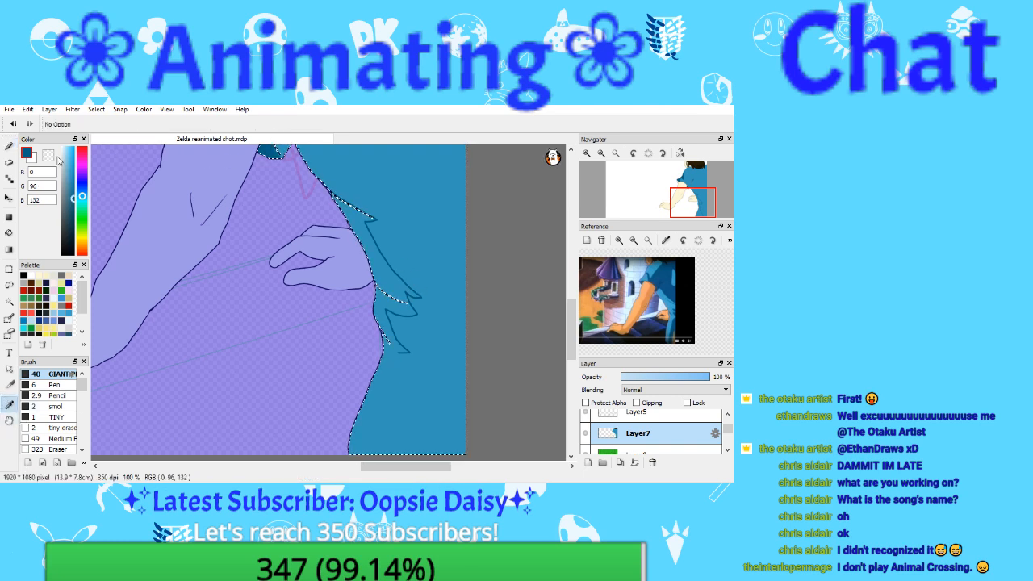
click(9, 146)
key(ctrl+d)
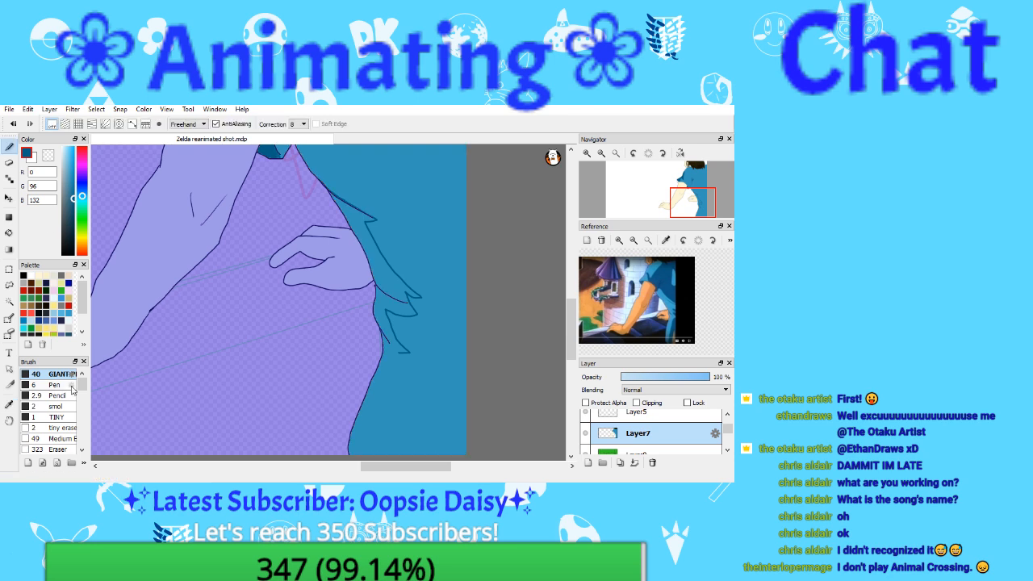
click(55, 406)
key(ctrl+z)
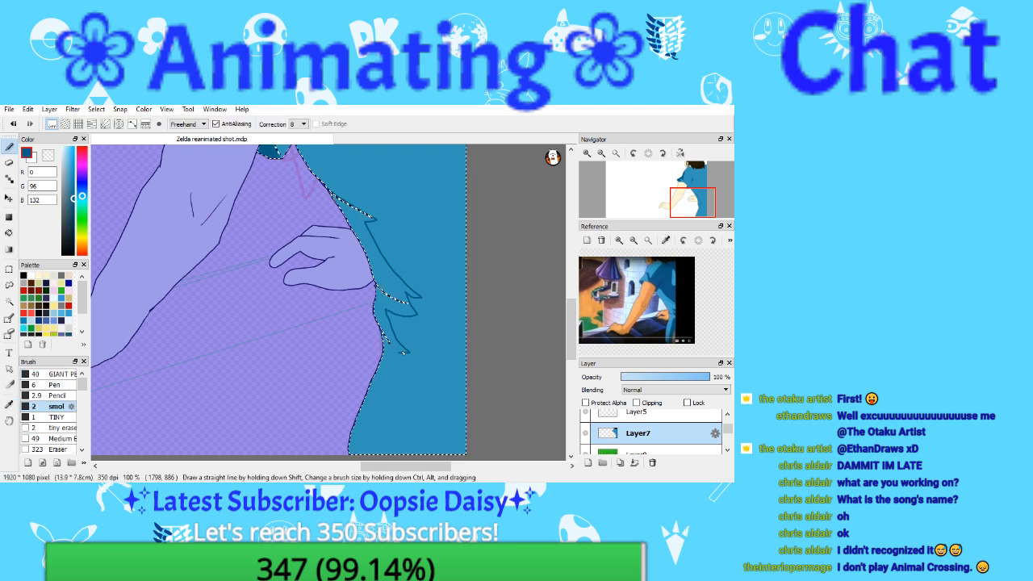
click(586, 153)
drag(695, 201, 694, 213)
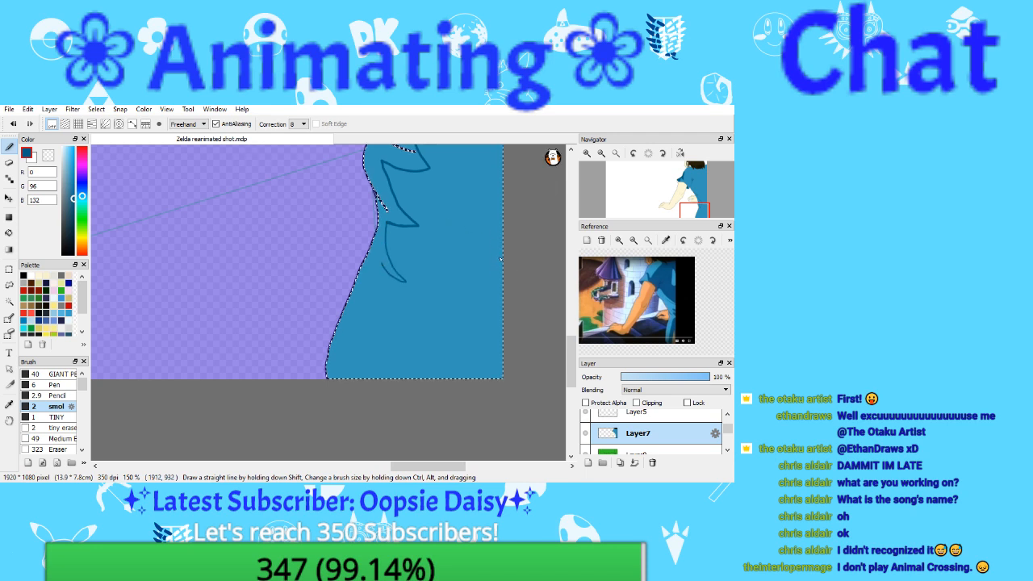
mouse_move(496, 252)
mouse_down()
mouse_move(467, 313)
mouse_move(471, 372)
mouse_up()
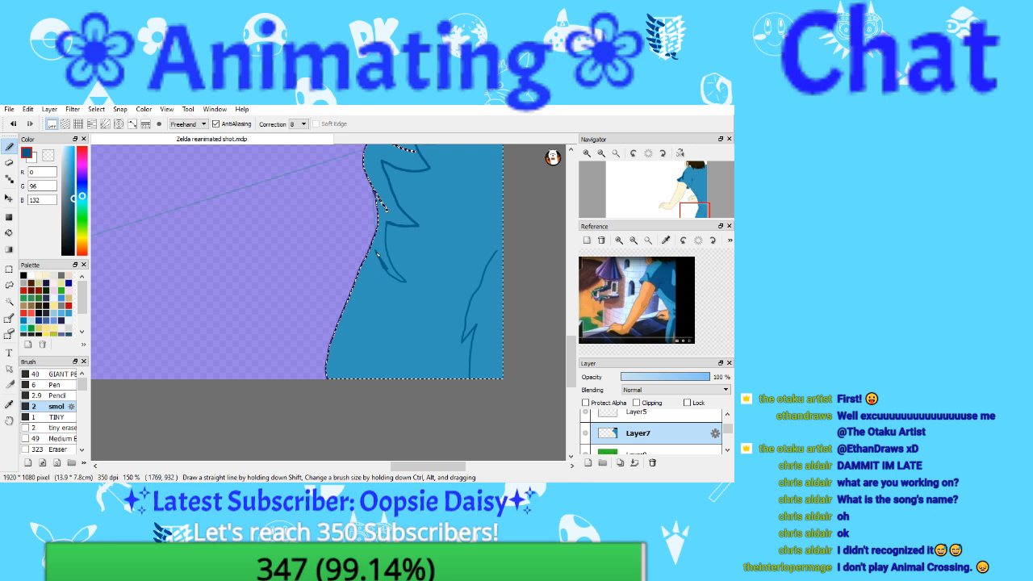
drag(376, 257, 373, 378)
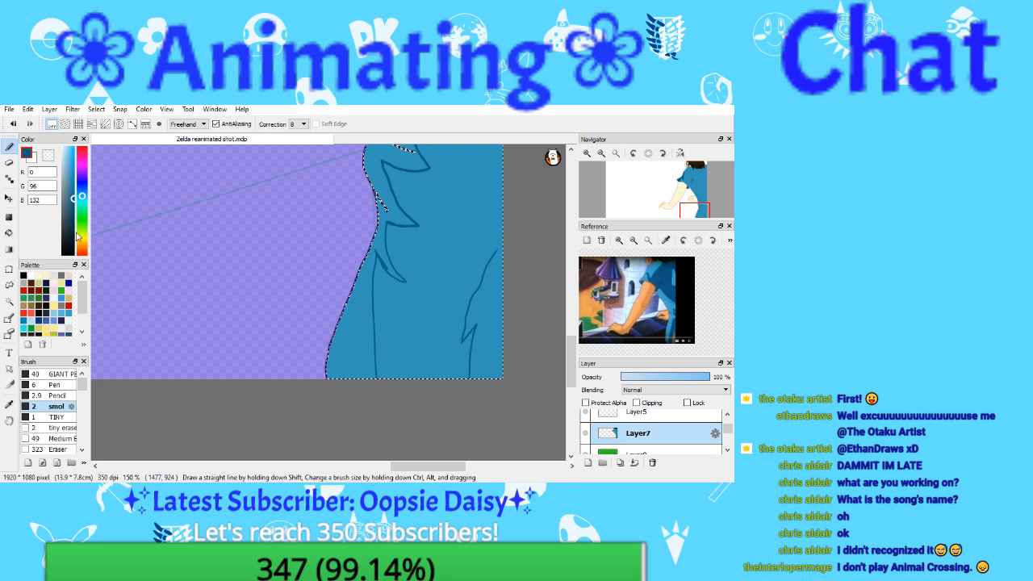
Step: Fill the jagged shading area along the shirt's front edge, from the armpit to the canvas bottom, with the dark blue
key(g)
click(370, 302)
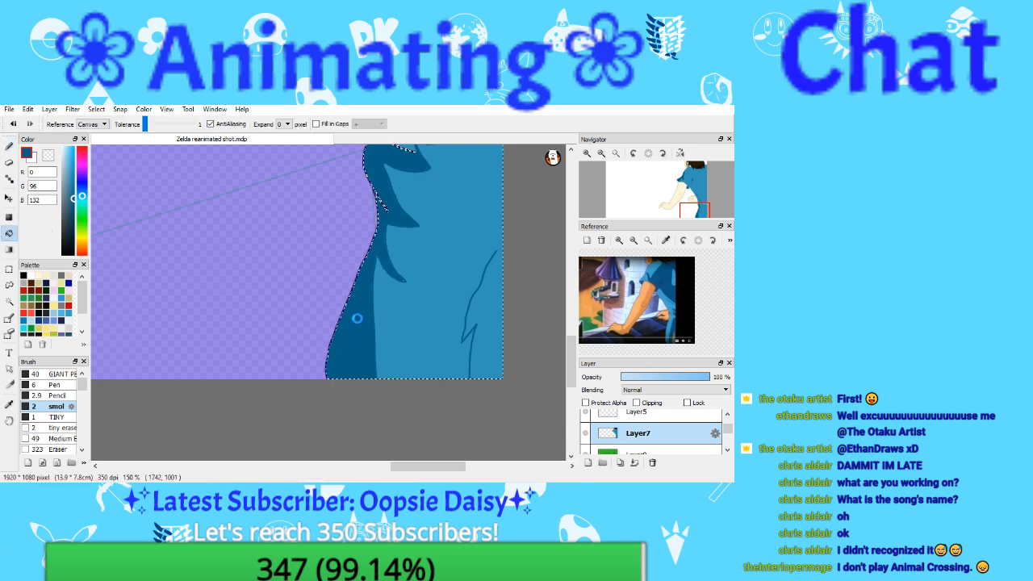
drag(666, 201, 689, 210)
click(332, 221)
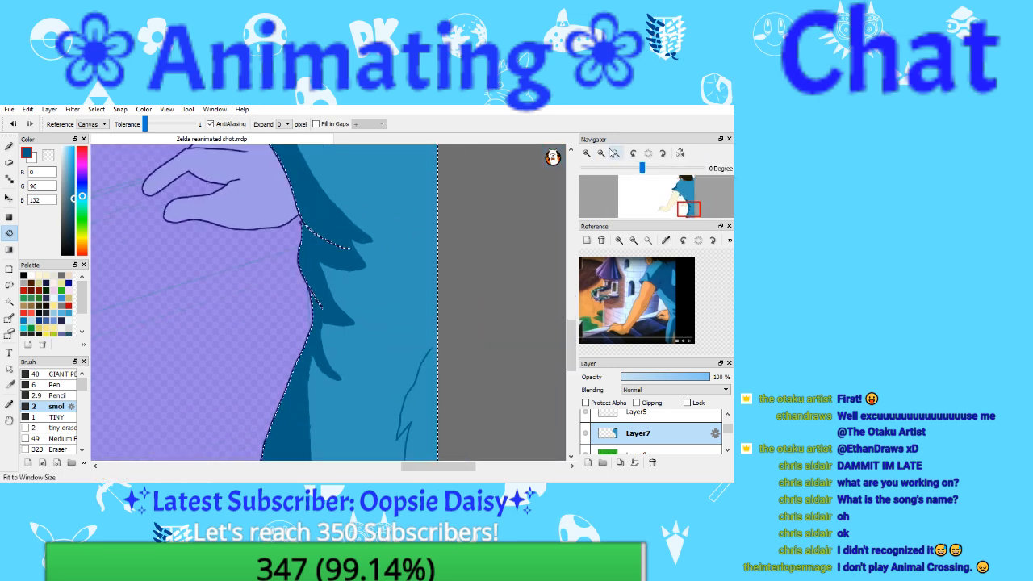
click(602, 153)
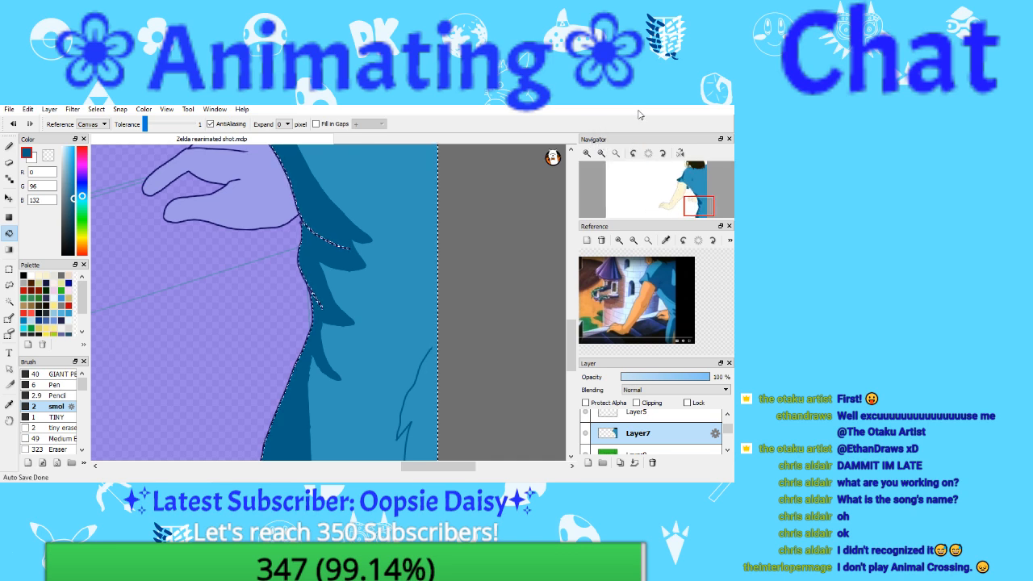
click(615, 153)
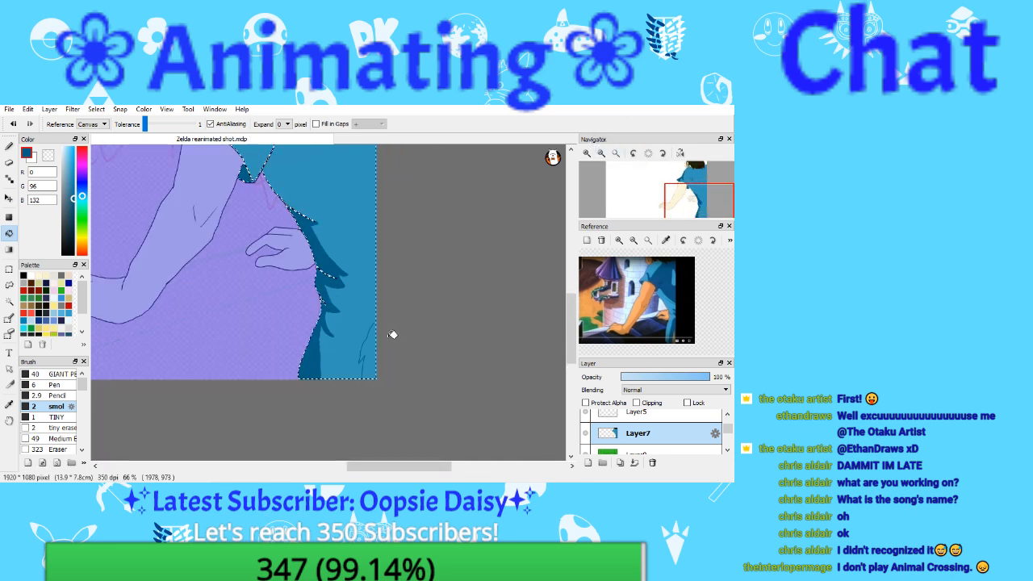
Step: Extend the shirt's lower back fold line to the canvas's side edge and fill the enclosed corner with the dark blue
click(9, 146)
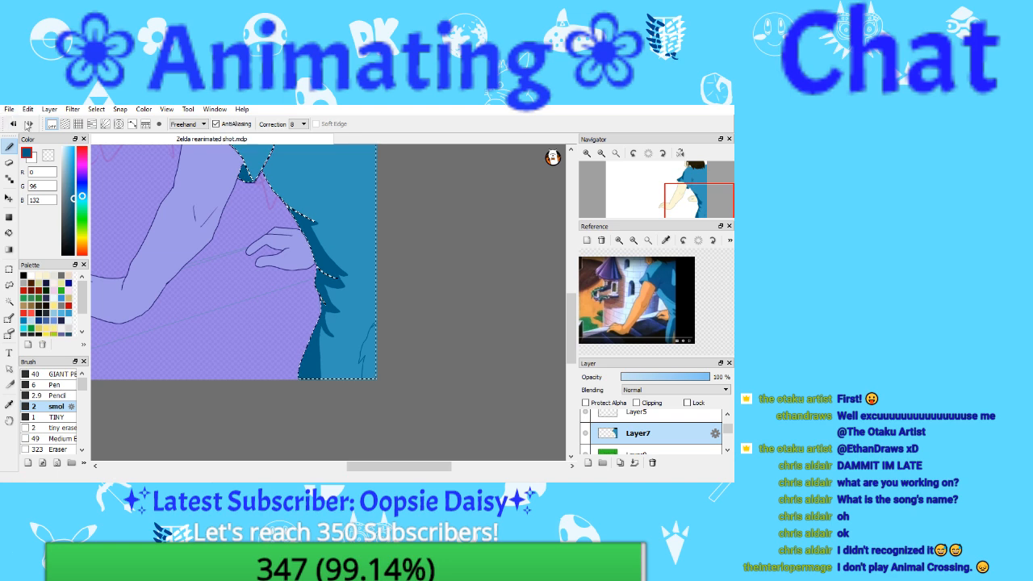
click(13, 128)
click(587, 154)
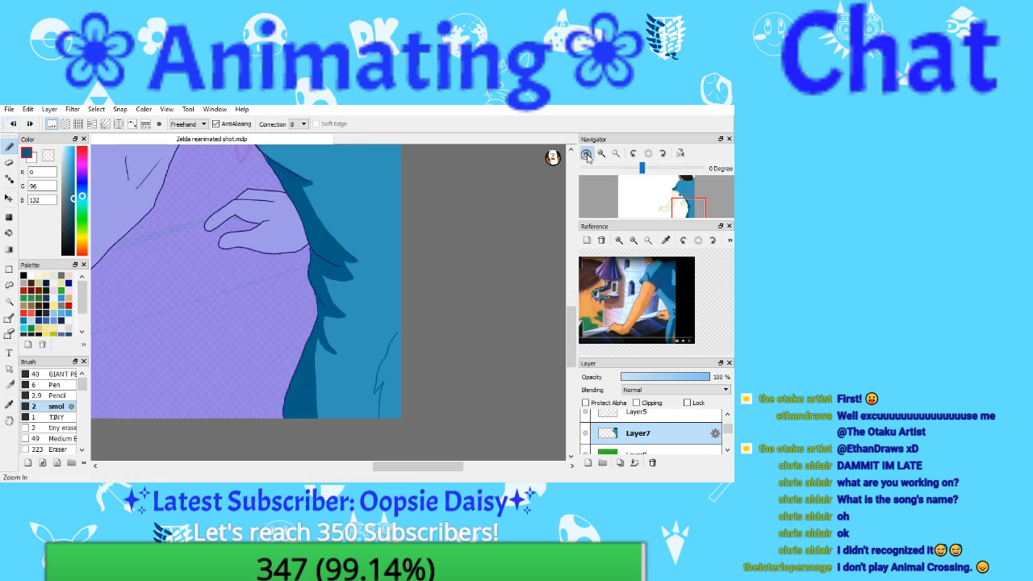
click(587, 153)
drag(681, 207, 690, 214)
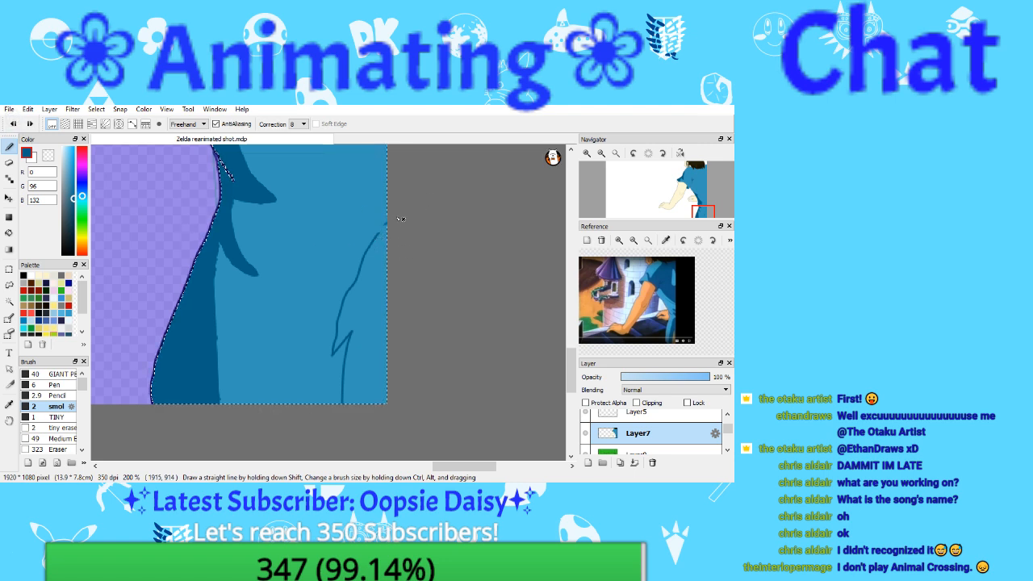
key(g)
click(375, 323)
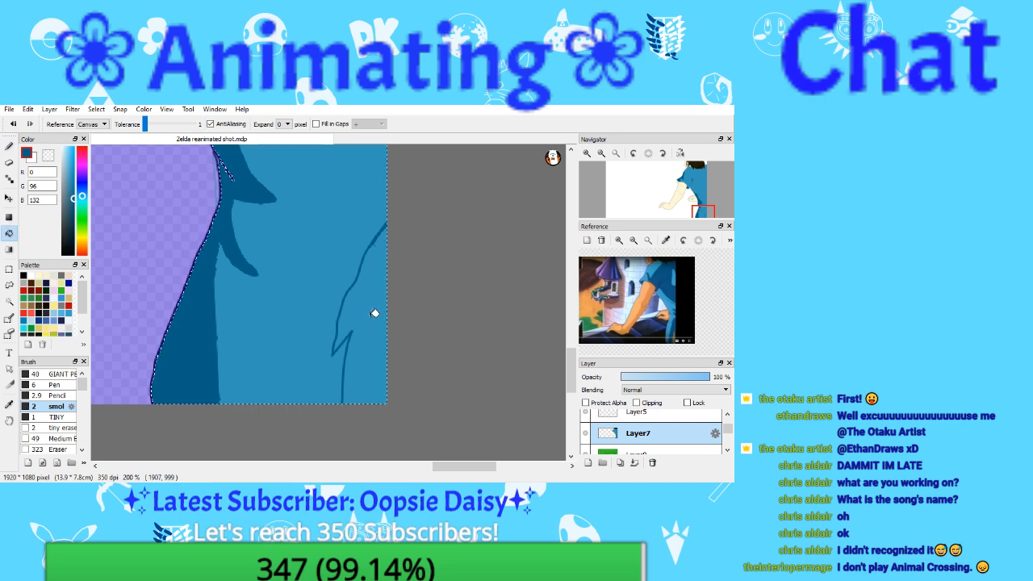
Step: Examine the shirt shading from the hair and shoulder down to the waist
click(601, 153)
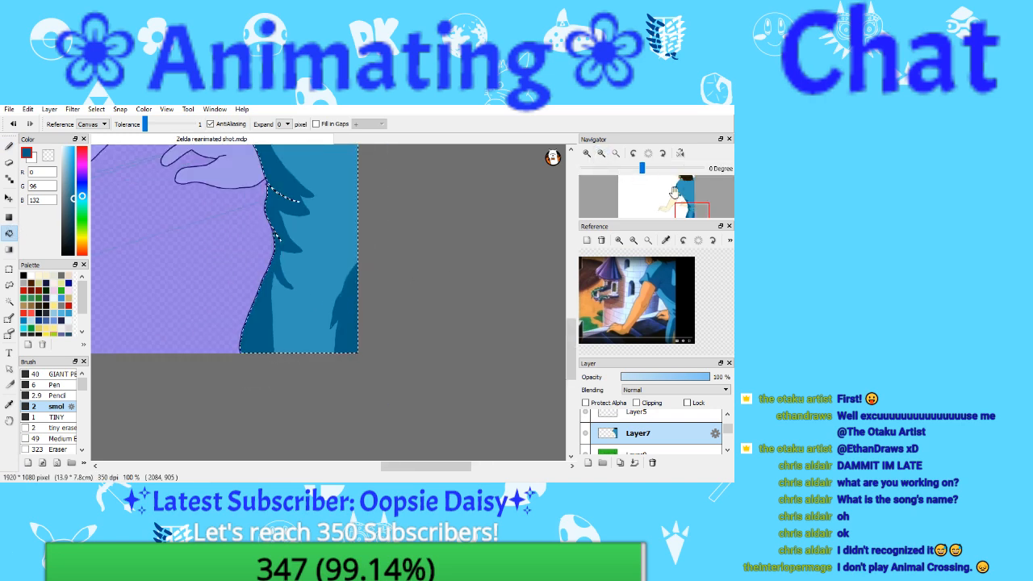
drag(687, 210, 695, 183)
click(601, 153)
click(662, 153)
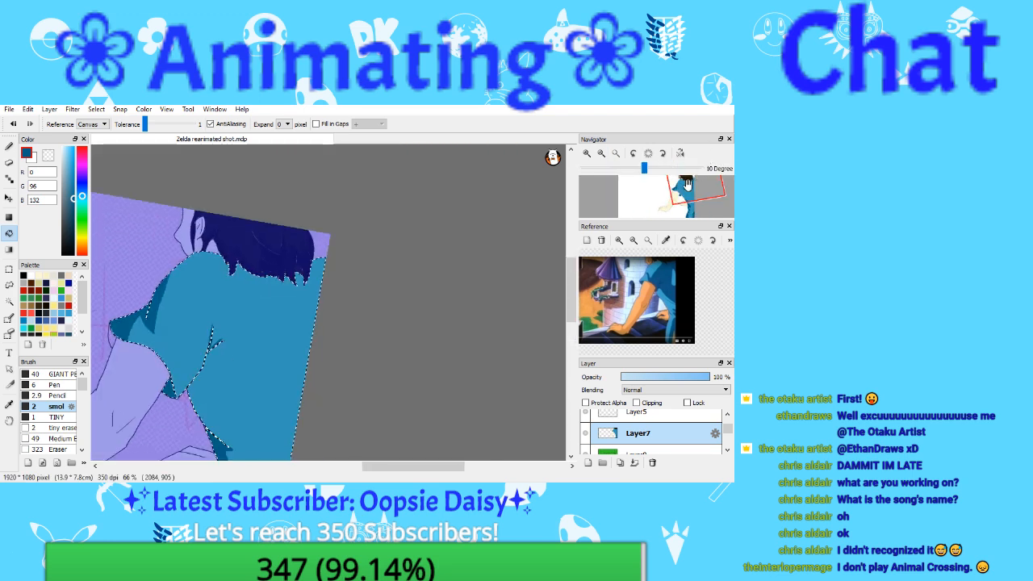
click(686, 187)
click(648, 153)
click(681, 196)
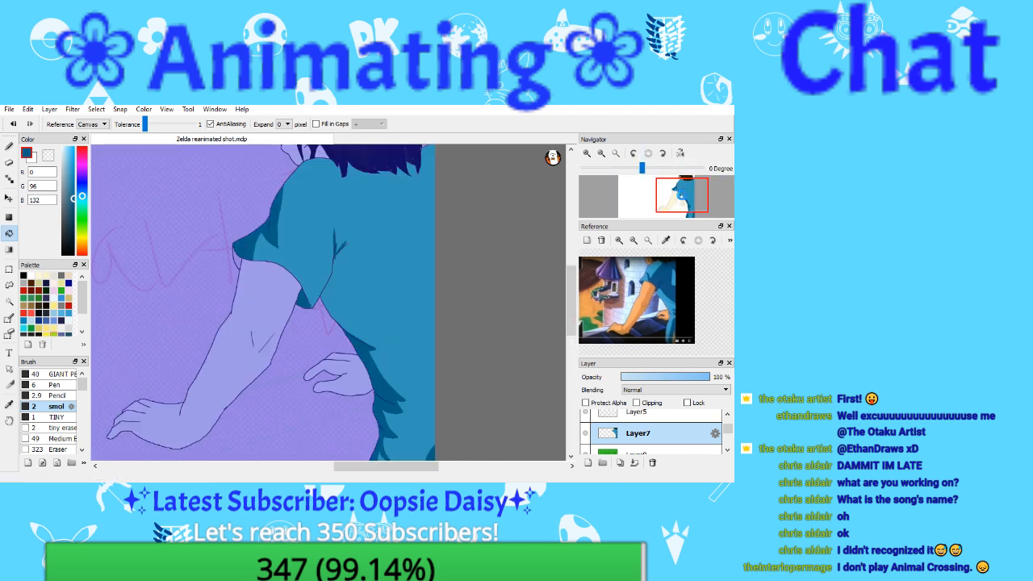
drag(682, 196, 679, 196)
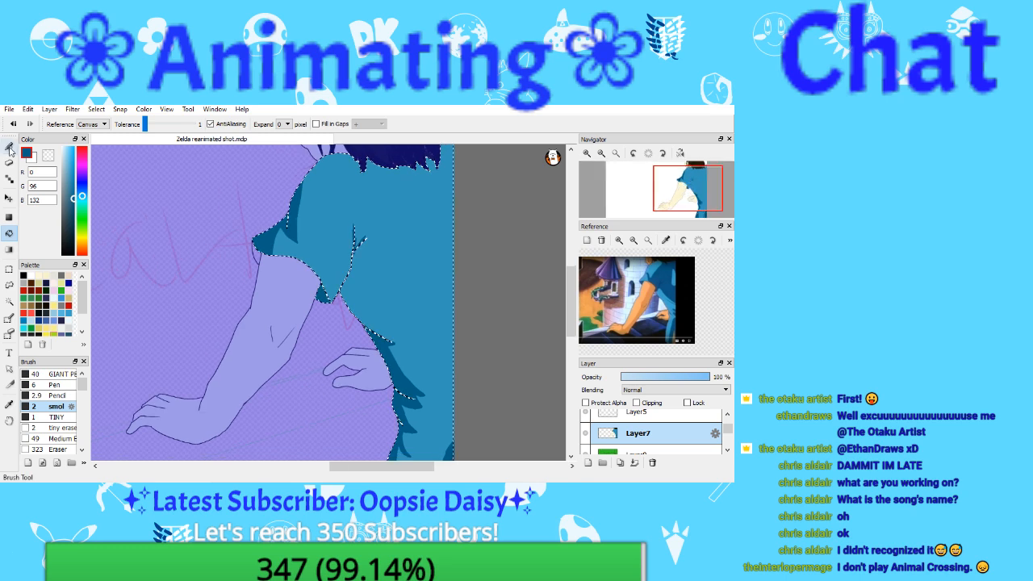
Step: Clear the selection around the shirt
click(9, 147)
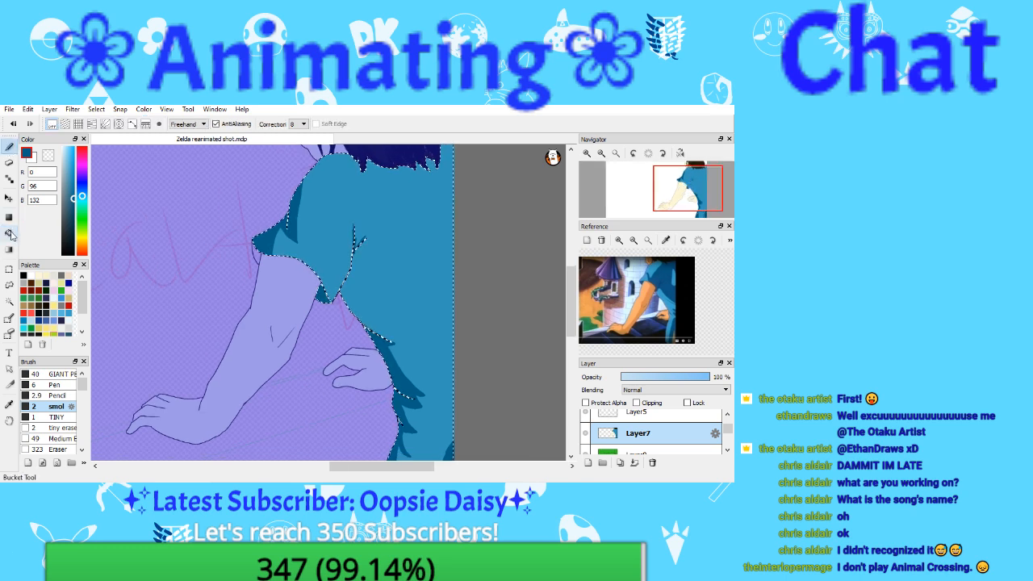
key(ctrl+d)
click(9, 217)
click(9, 233)
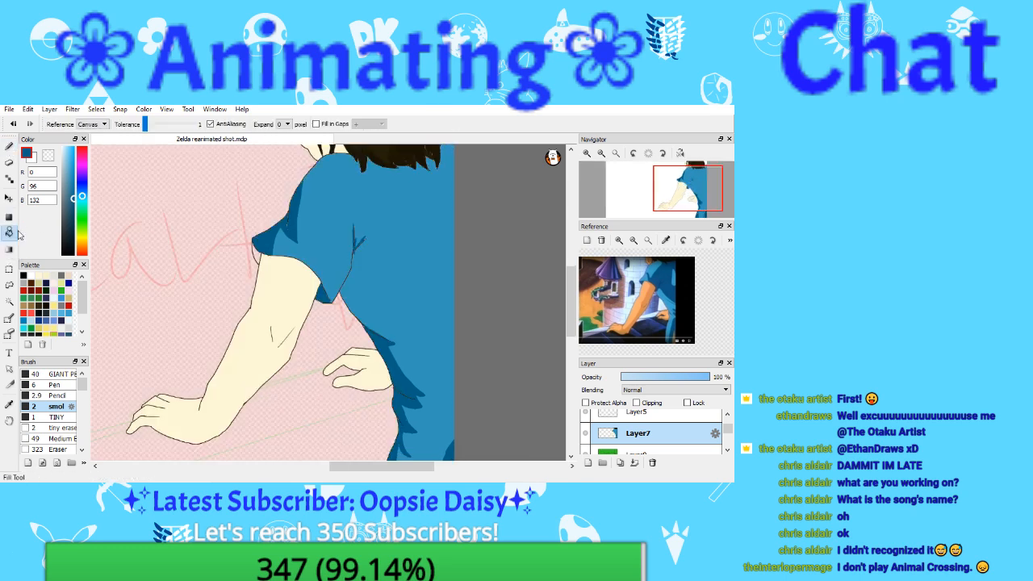
Step: Sample the shirt's base blue R 52, G 150, B 186 and trim the dark shading around the forked armpit crease with the smol brush
click(9, 146)
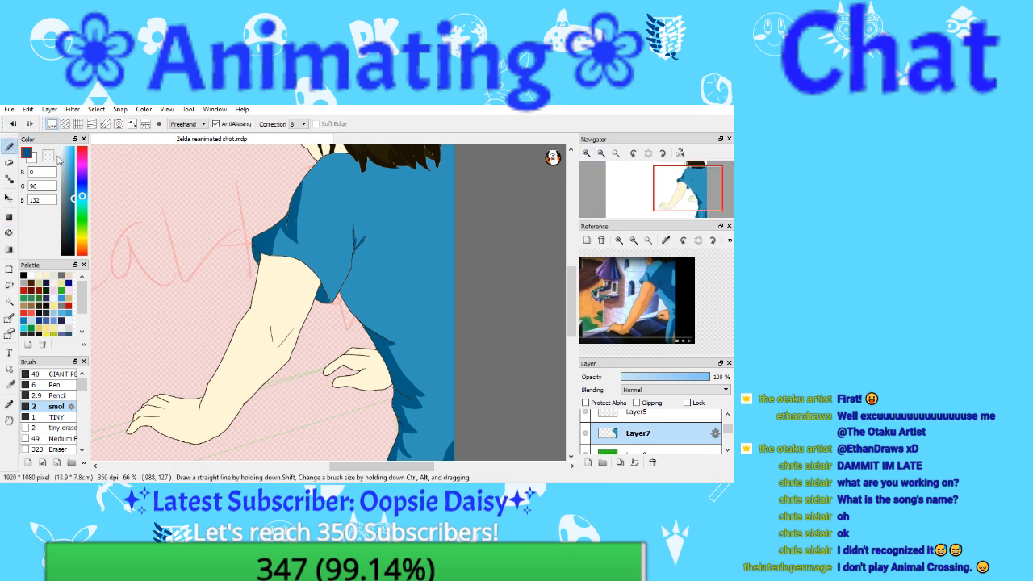
click(586, 153)
click(586, 153)
drag(676, 189, 685, 177)
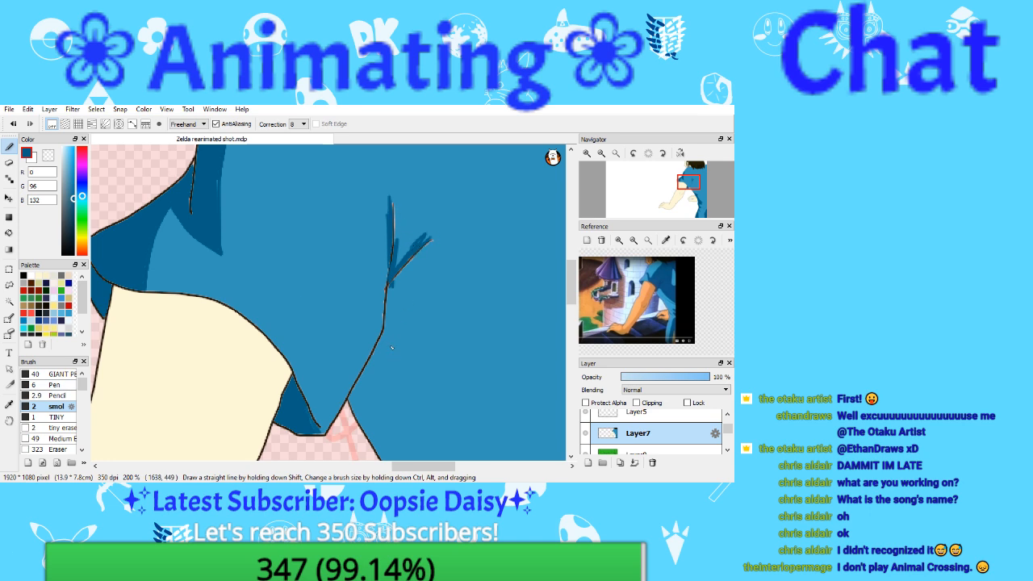
drag(682, 195, 689, 181)
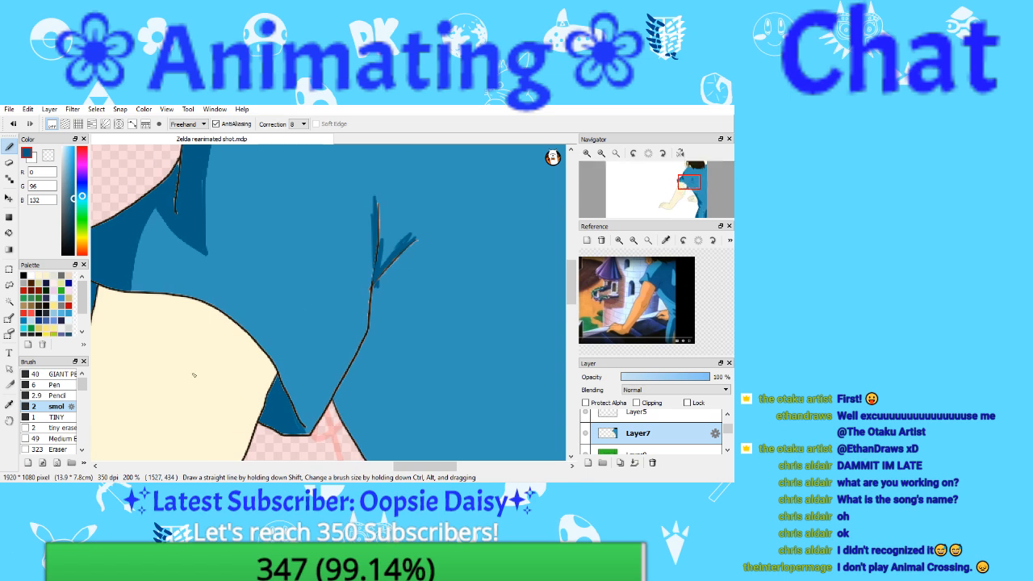
alt+click(374, 198)
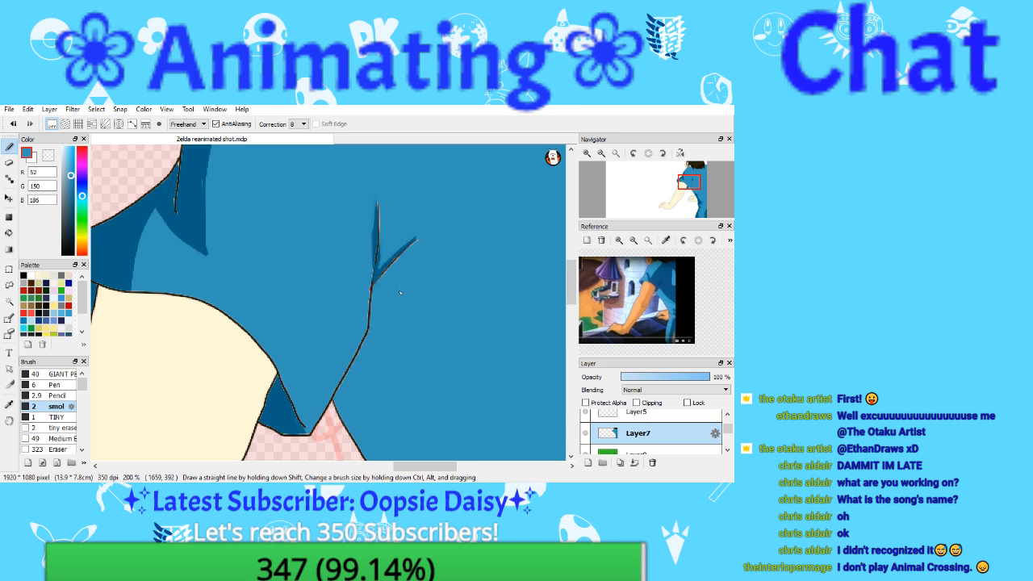
Step: Try to draw a dark blue R 0, G 96, B 132 fold line across the back of the shirt
click(601, 153)
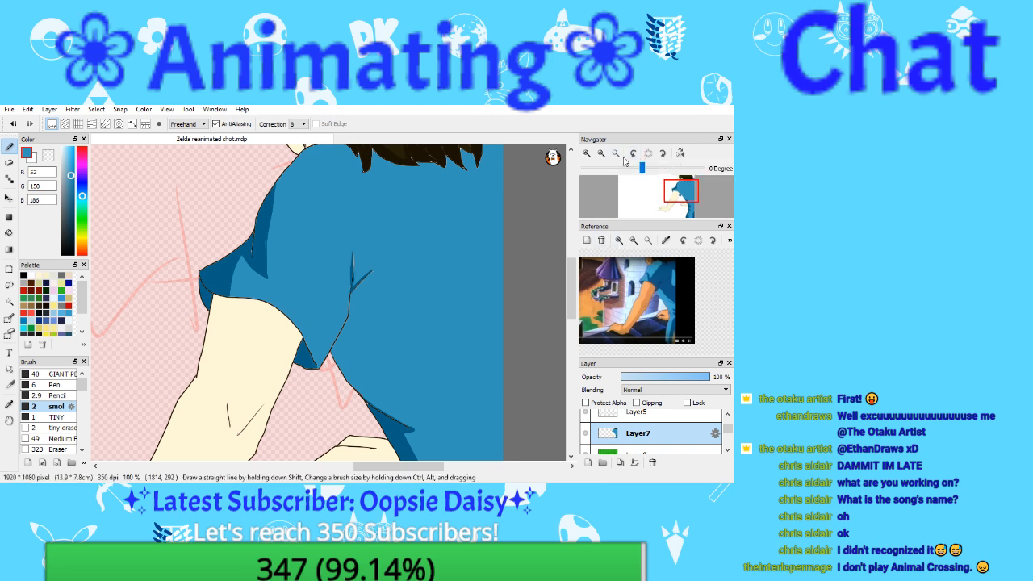
click(621, 158)
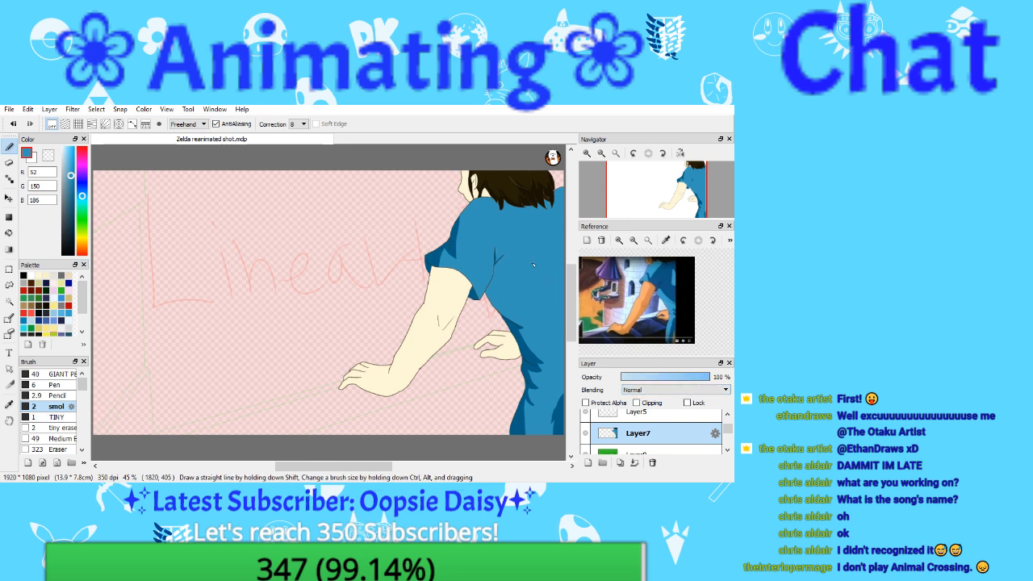
key(i)
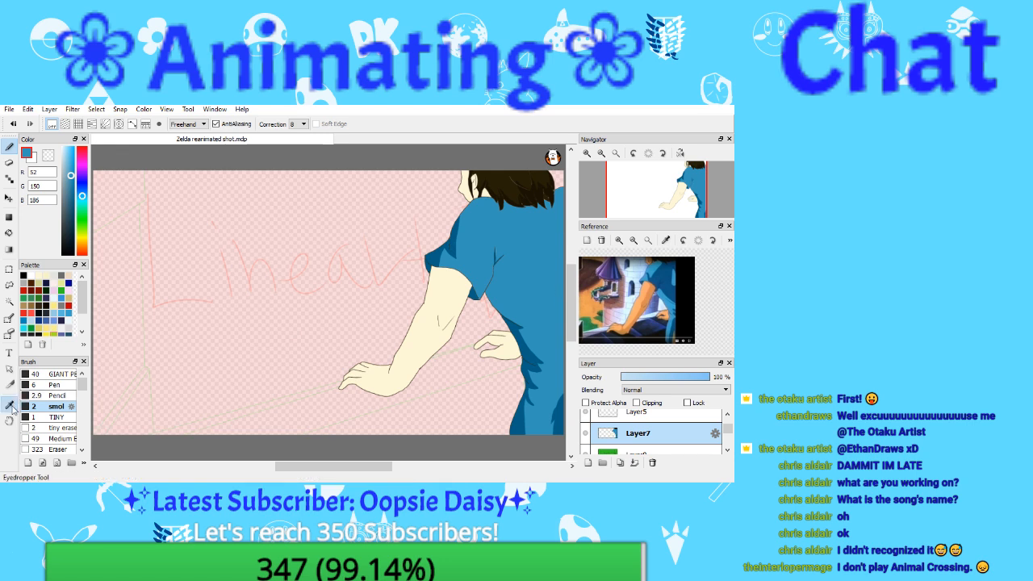
click(500, 335)
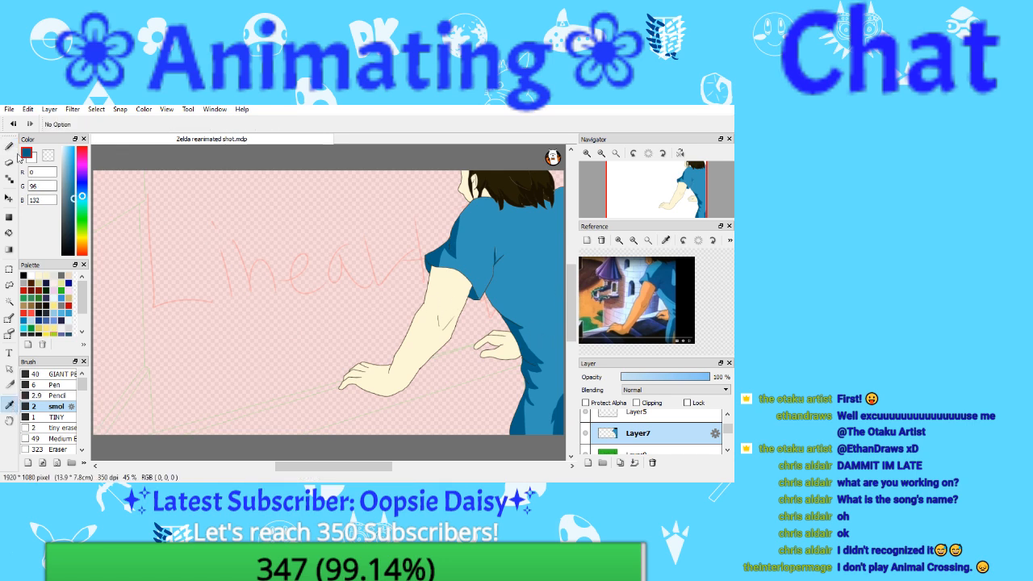
key(b)
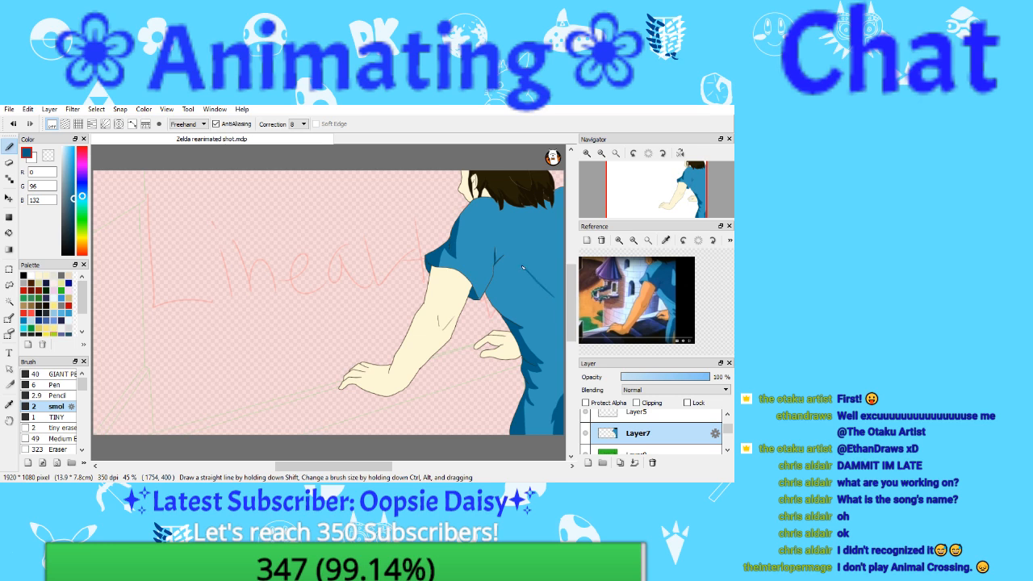
click(56, 395)
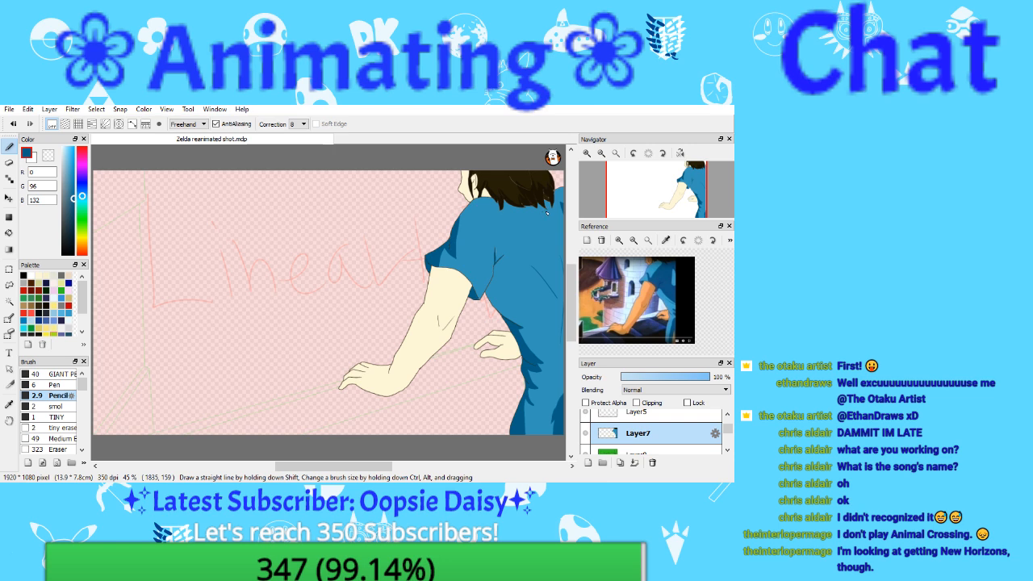
Step: Make Layer5 active and sample the dark brown R 43, G 29, B 4 from the dark area of the reference frame
click(634, 414)
click(631, 434)
click(638, 415)
drag(626, 319, 685, 311)
click(619, 240)
click(619, 240)
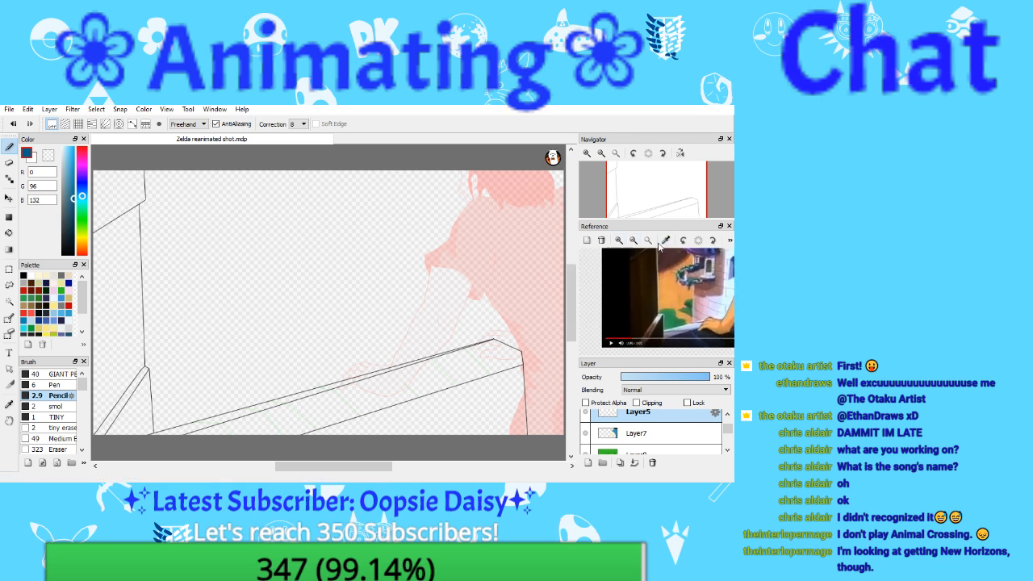
click(660, 244)
click(648, 272)
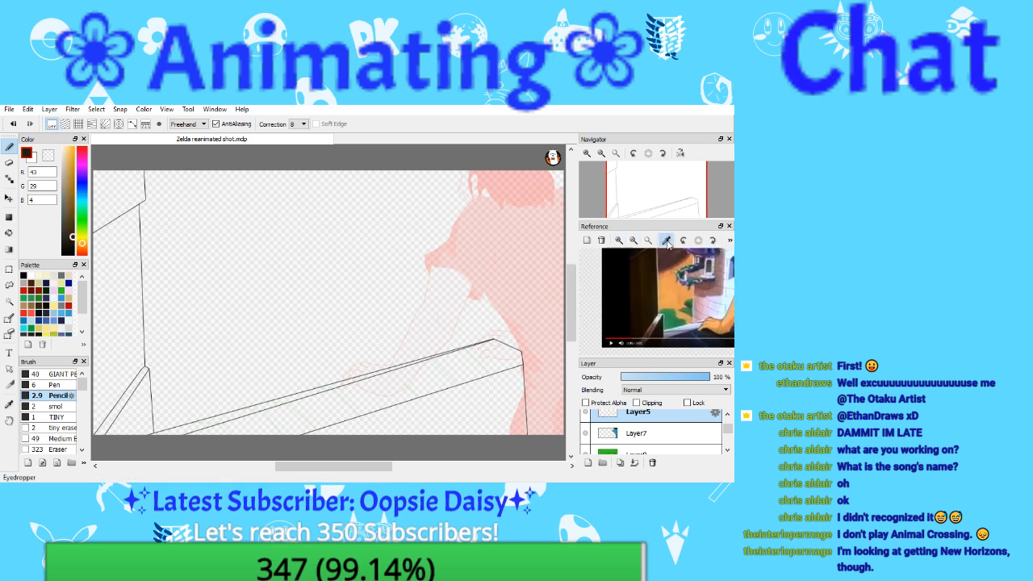
click(634, 241)
click(634, 241)
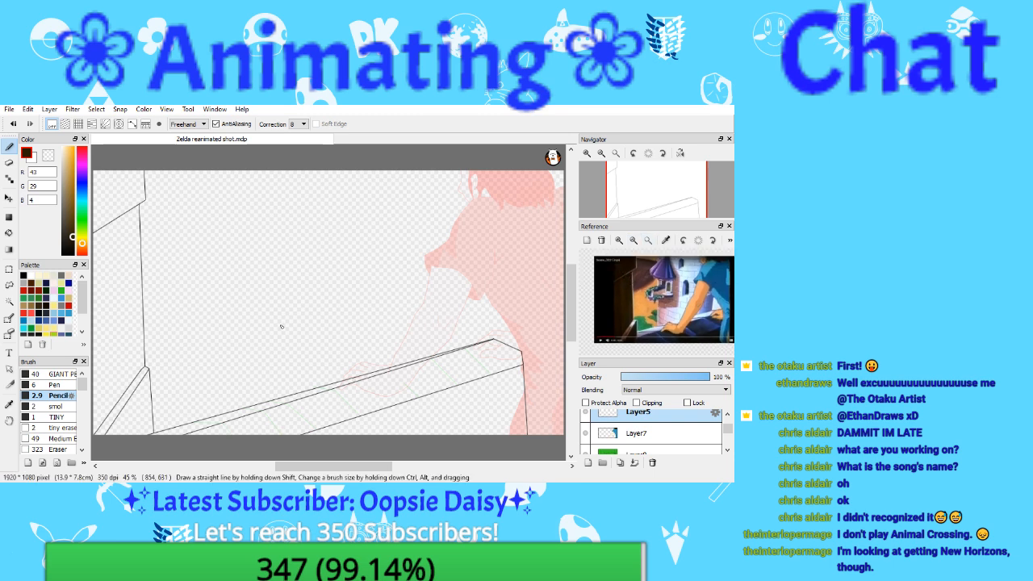
Step: Fill the three main sections of the wooden post at the canvas edge with dark brown R 43, G 29, B 4
click(6, 234)
scroll(348, 307, down, 3)
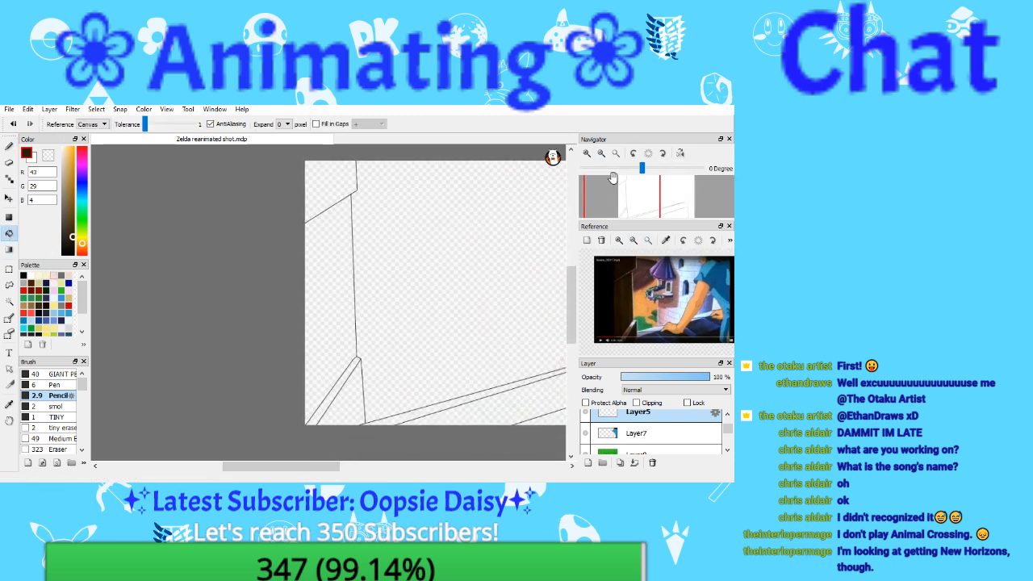
click(334, 312)
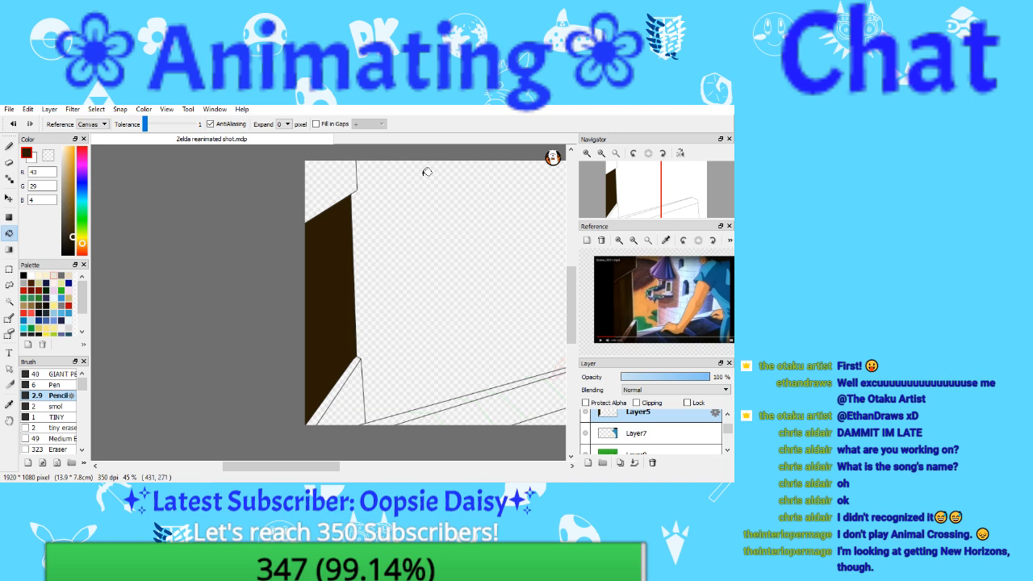
click(327, 186)
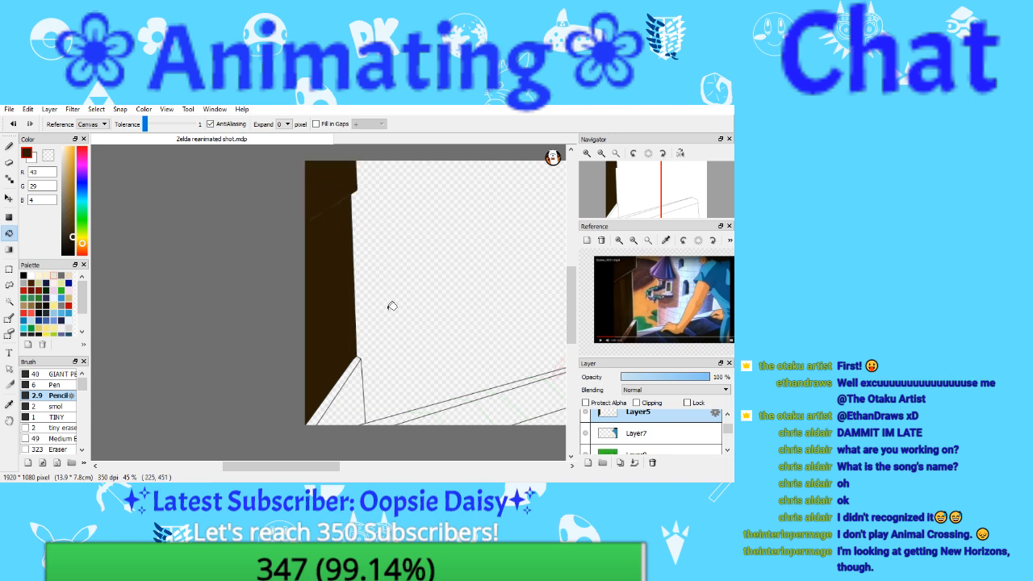
click(353, 397)
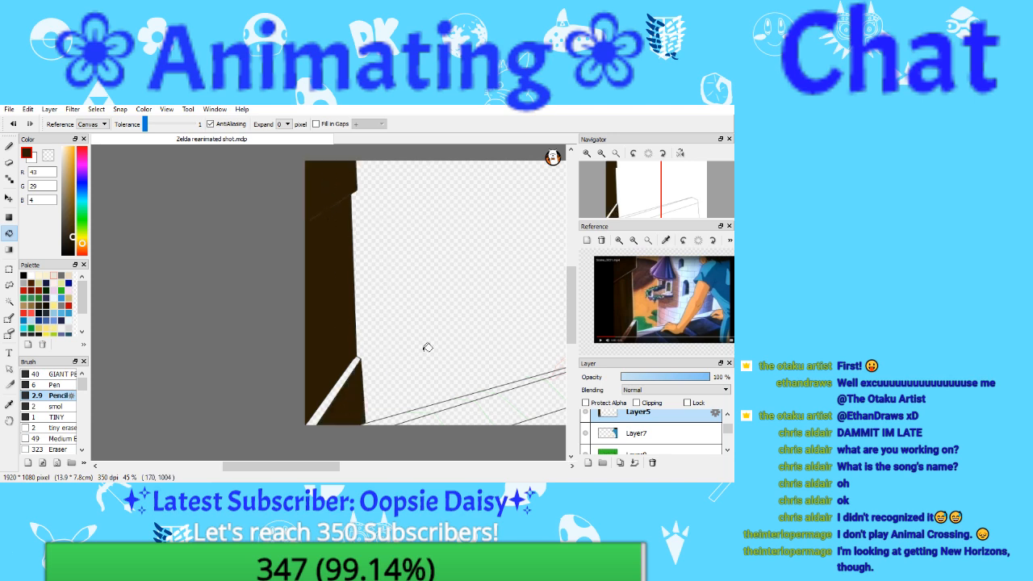
Step: Sample the ledge's dark blue from the reference, lighten it to R 164, G 168, B 179, and fill the ledge's broad upper face
drag(623, 201, 653, 208)
drag(658, 307, 613, 301)
click(618, 240)
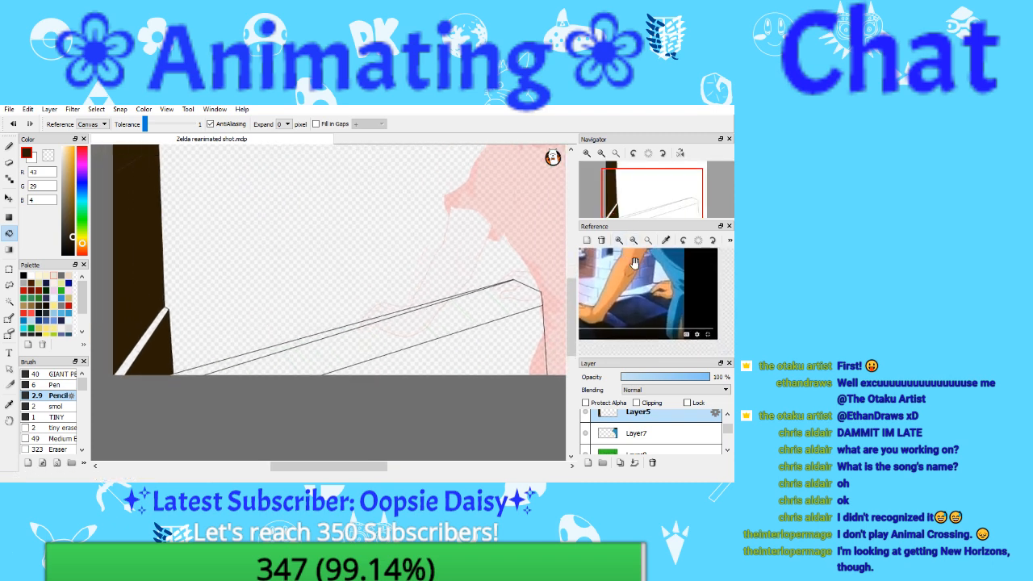
click(665, 240)
click(643, 300)
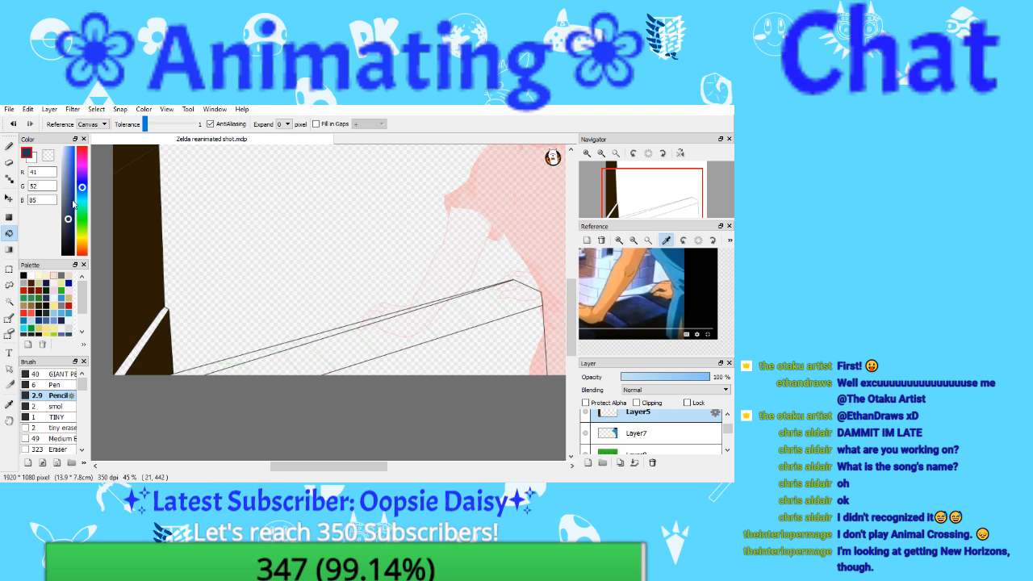
drag(69, 219, 63, 182)
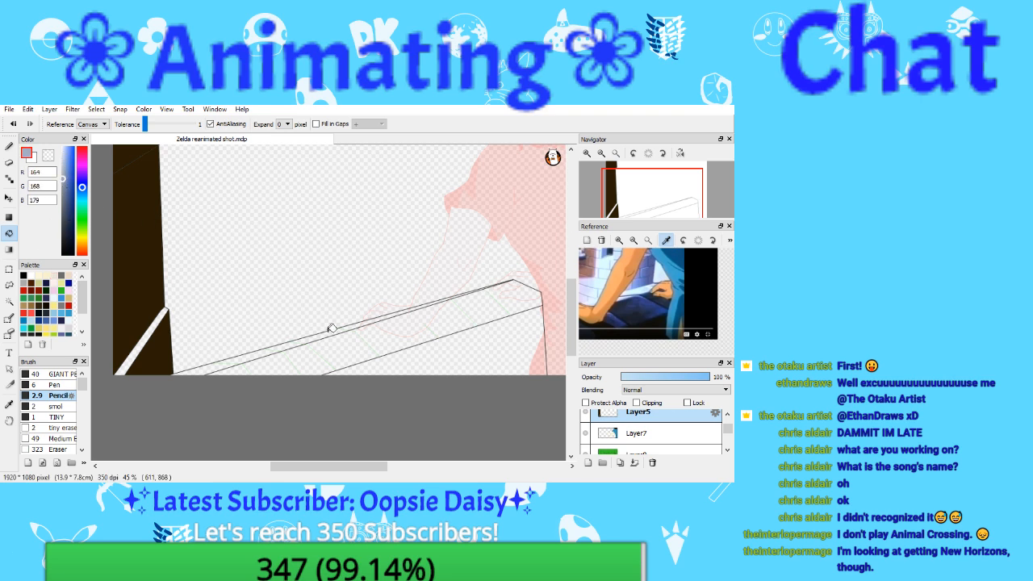
click(381, 339)
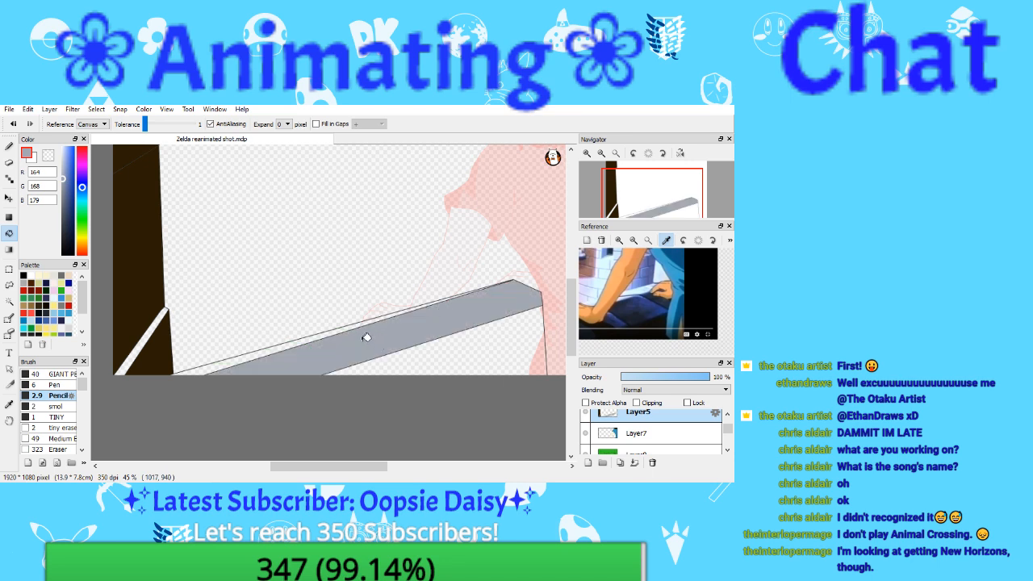
Step: Fill the ledge's front face with R 135, G 140, B 154 and its thin back strip with R 185, G 191, B 210
click(65, 192)
click(467, 356)
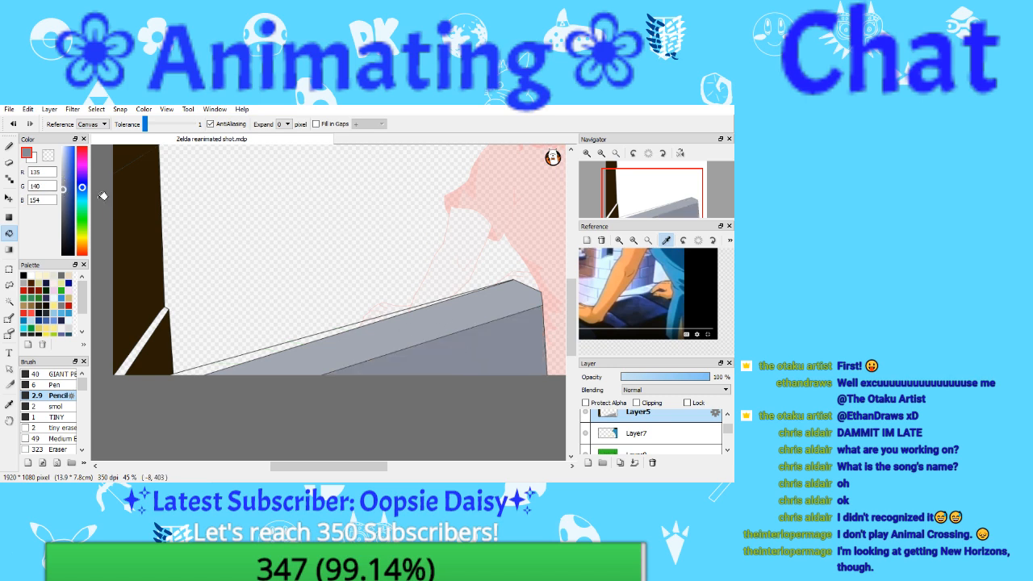
click(64, 167)
click(65, 169)
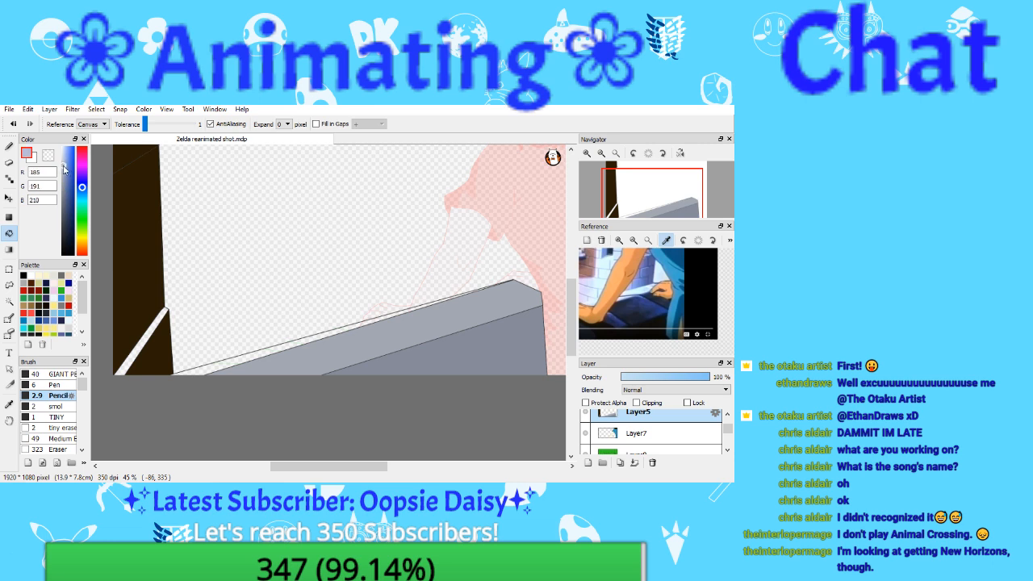
click(251, 349)
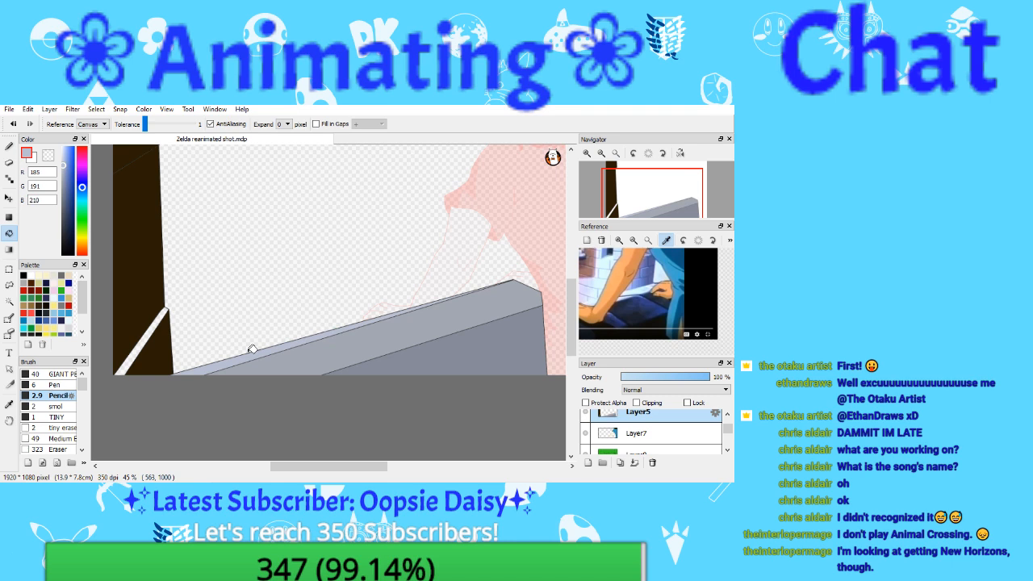
Step: Sample the post's brown, lighten it to R 71, G 53, B 20, and fill the thin diagonal strip near the post's base
mouse_move(650, 196)
mouse_down()
mouse_move(643, 205)
mouse_move(655, 202)
mouse_up()
click(586, 153)
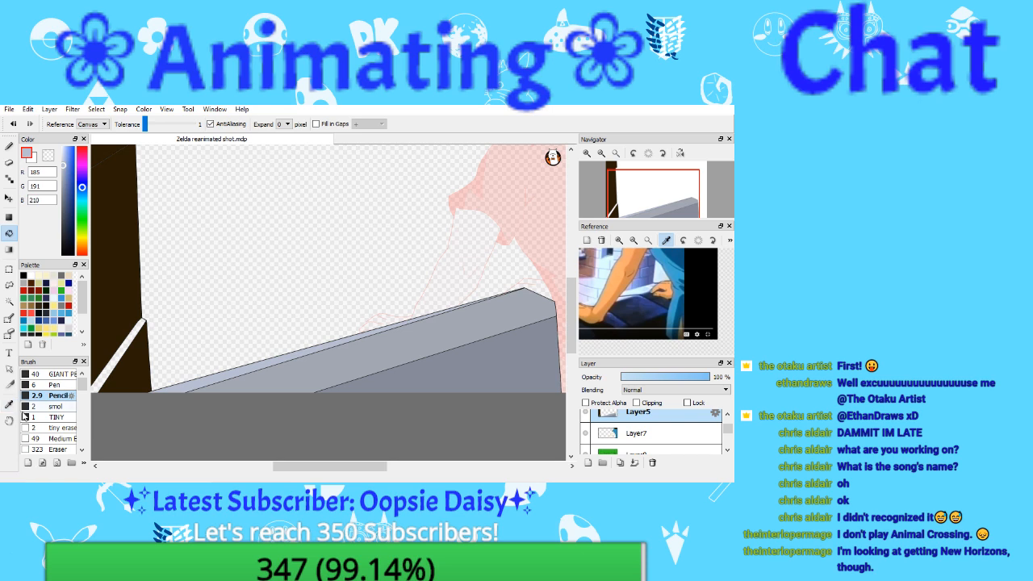
key(i)
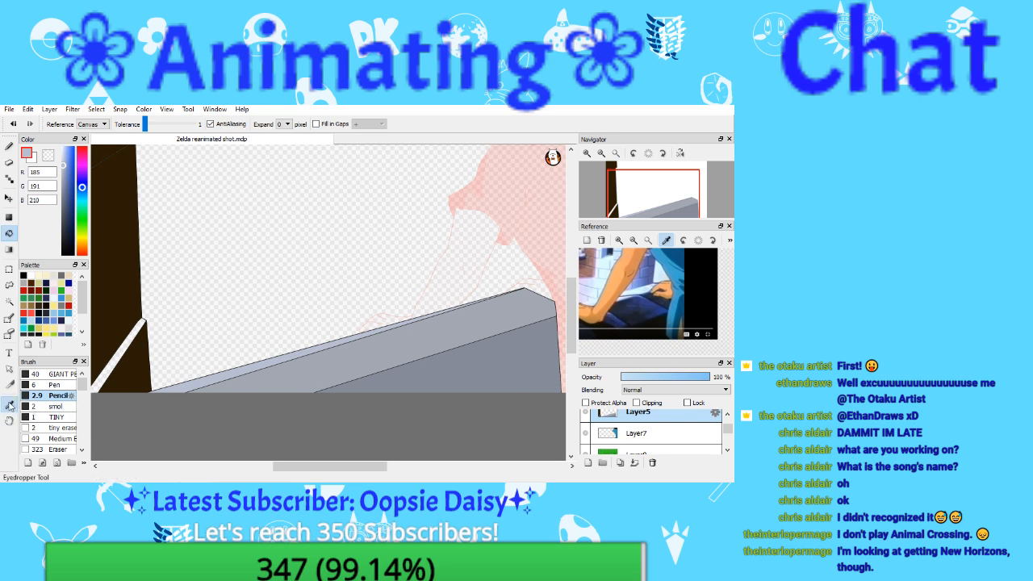
click(454, 363)
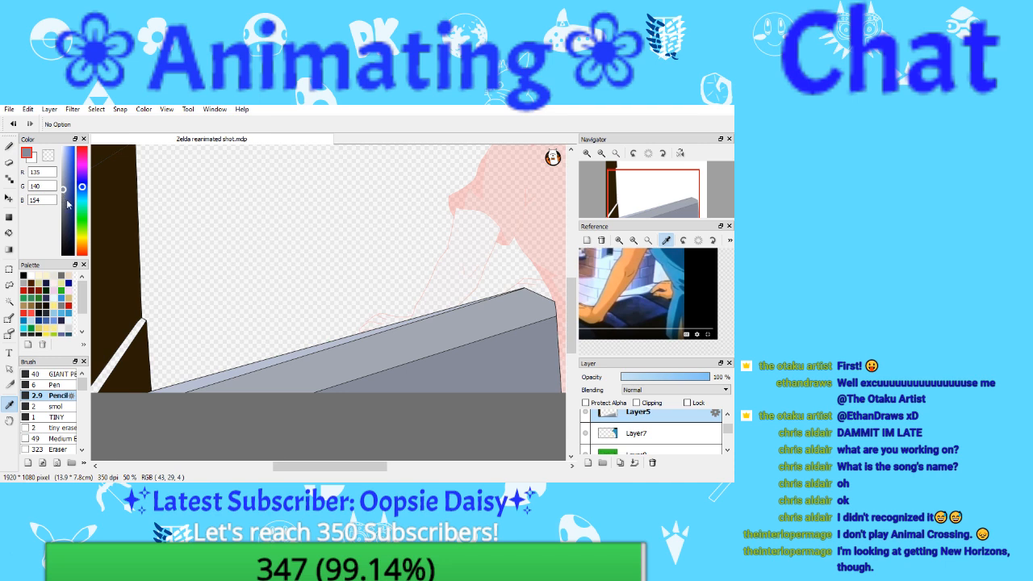
drag(633, 196, 622, 205)
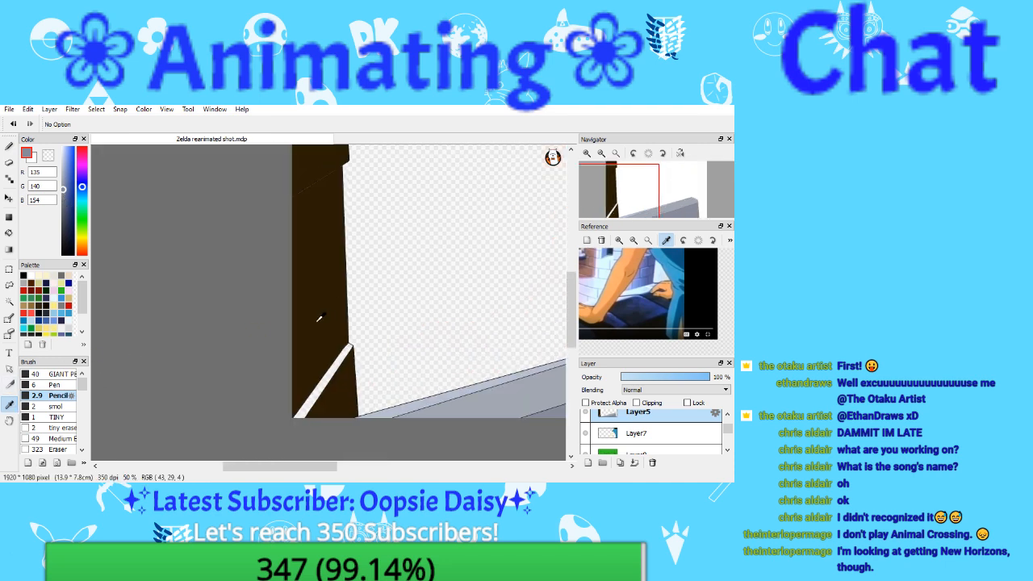
click(318, 318)
click(71, 226)
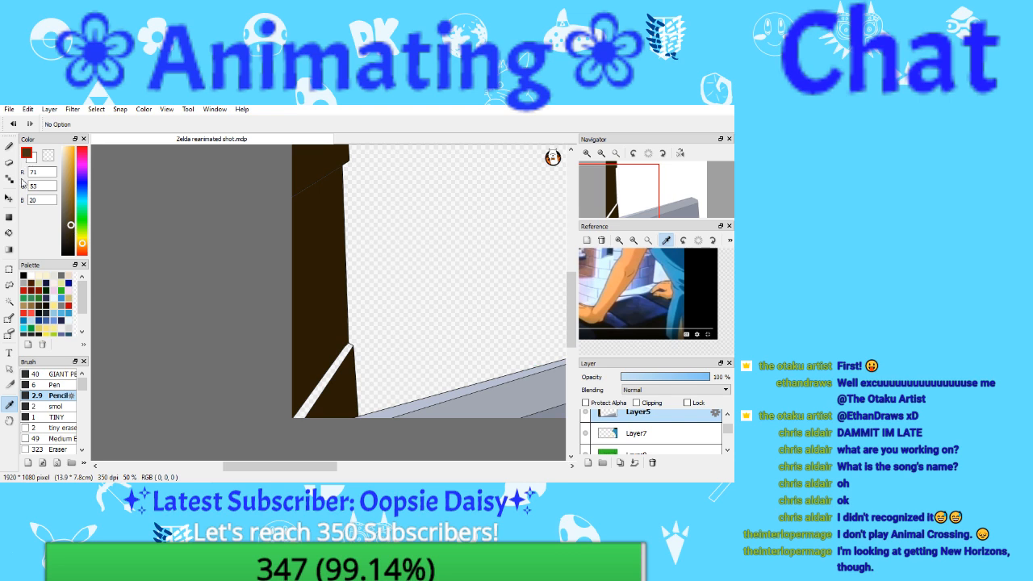
click(9, 232)
click(339, 361)
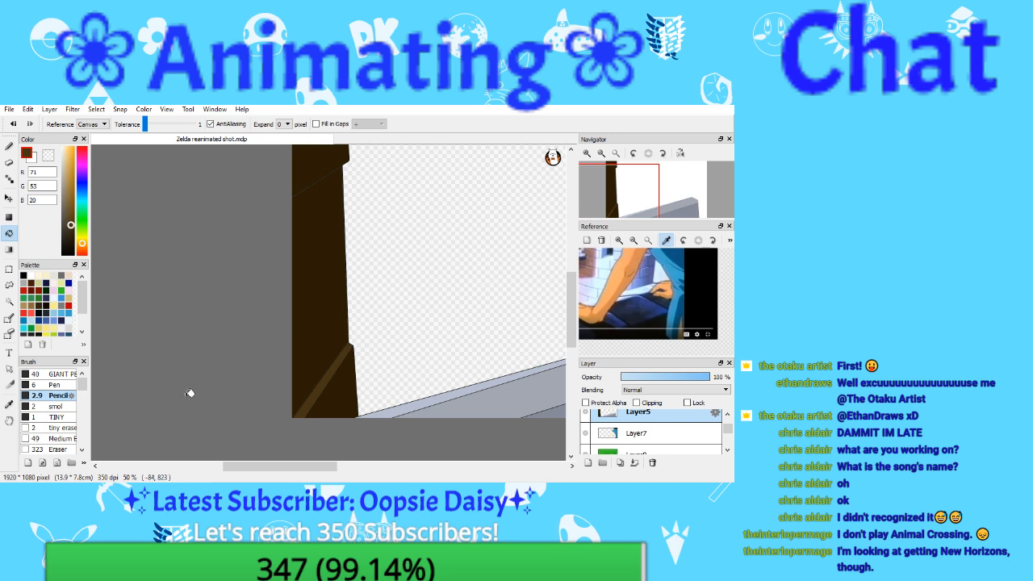
Step: Sample the post's brown, darken the colour to R 21, G 14, B 0, and show the wooden post in the reference image
click(9, 404)
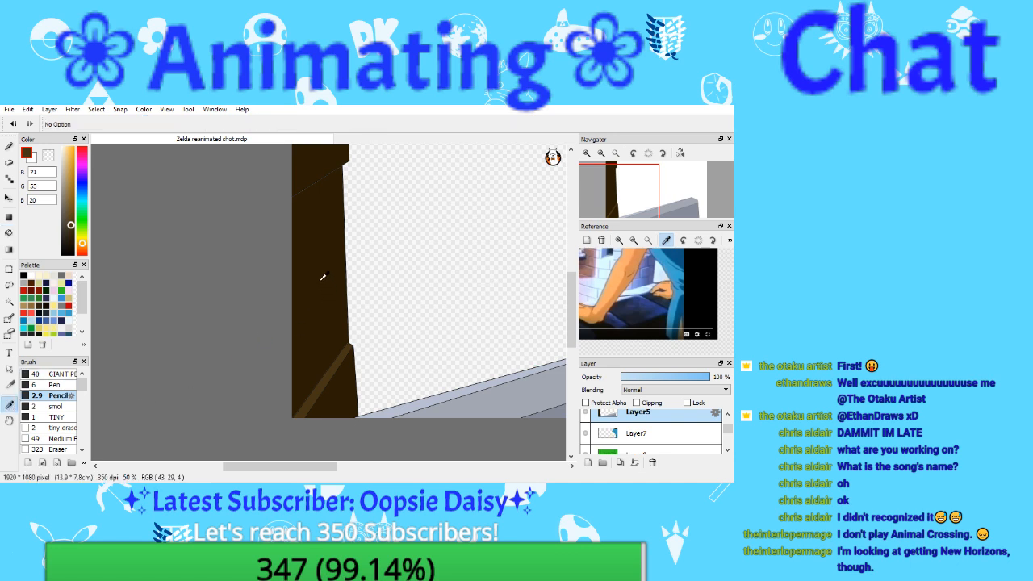
click(323, 277)
click(665, 241)
click(633, 240)
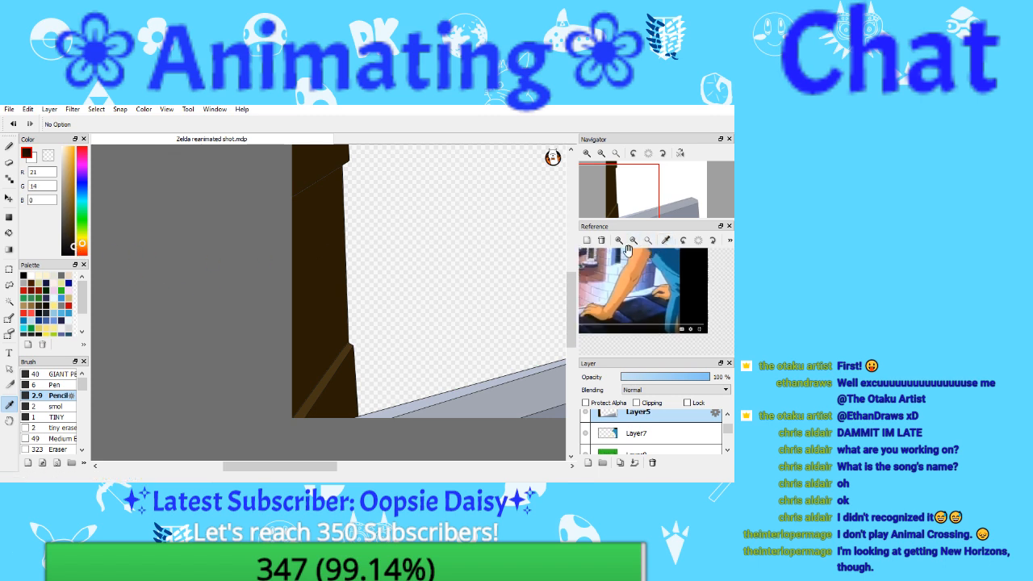
drag(605, 264, 661, 297)
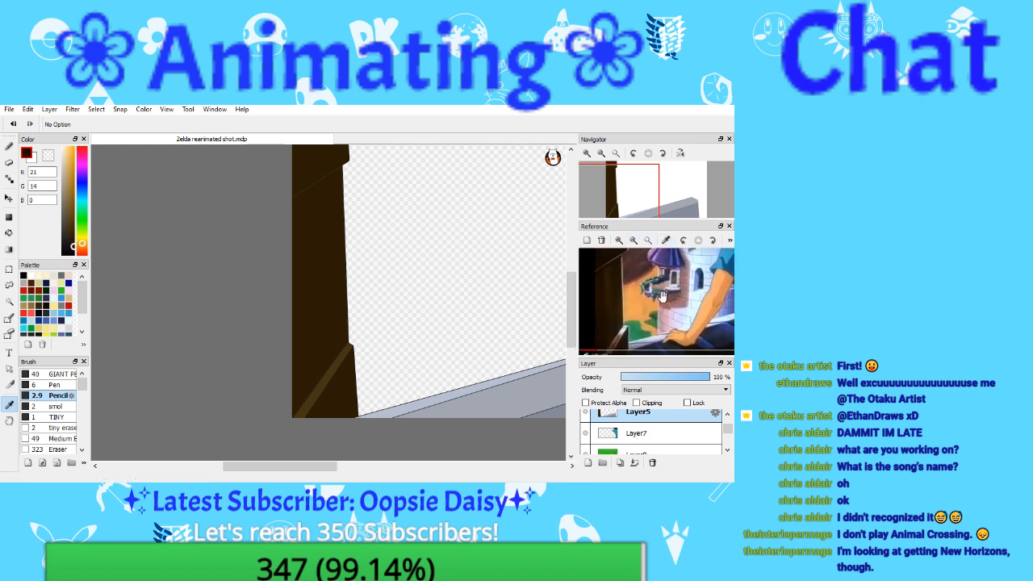
Step: Select the post's large middle section by colour area and choose the 36 px Medium airbrush
click(9, 302)
click(325, 261)
click(10, 148)
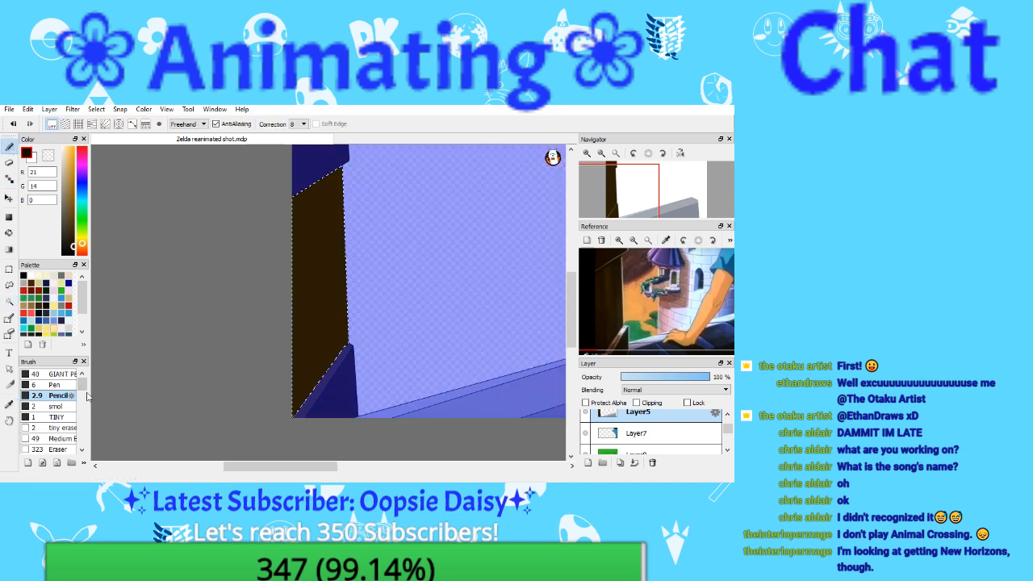
scroll(80, 395, down, 3)
click(54, 416)
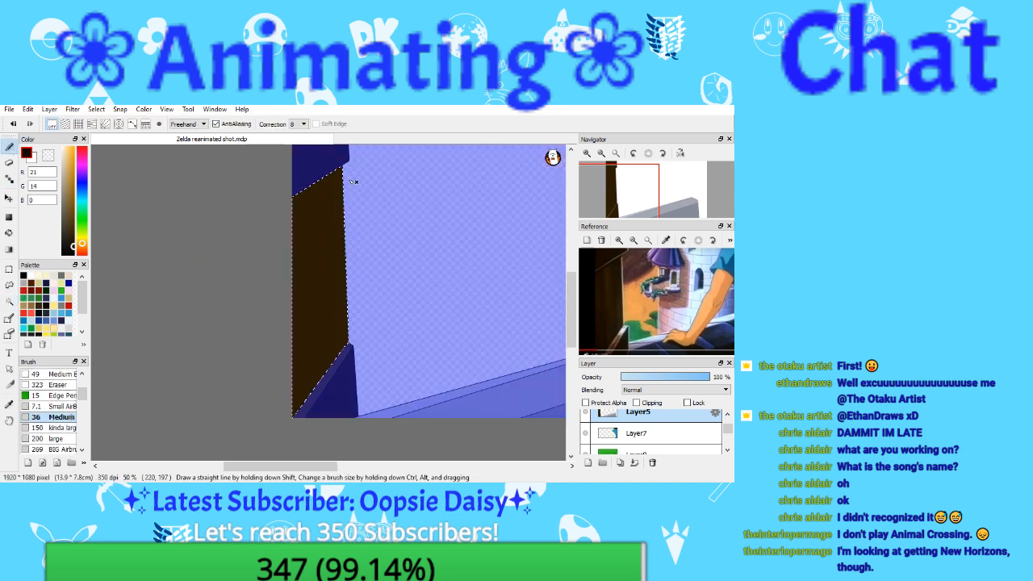
Step: Airbrush straight vertical grain lines in R 21, G 14, B 0 down the selected post section using the Line drawing mode
drag(345, 171, 344, 222)
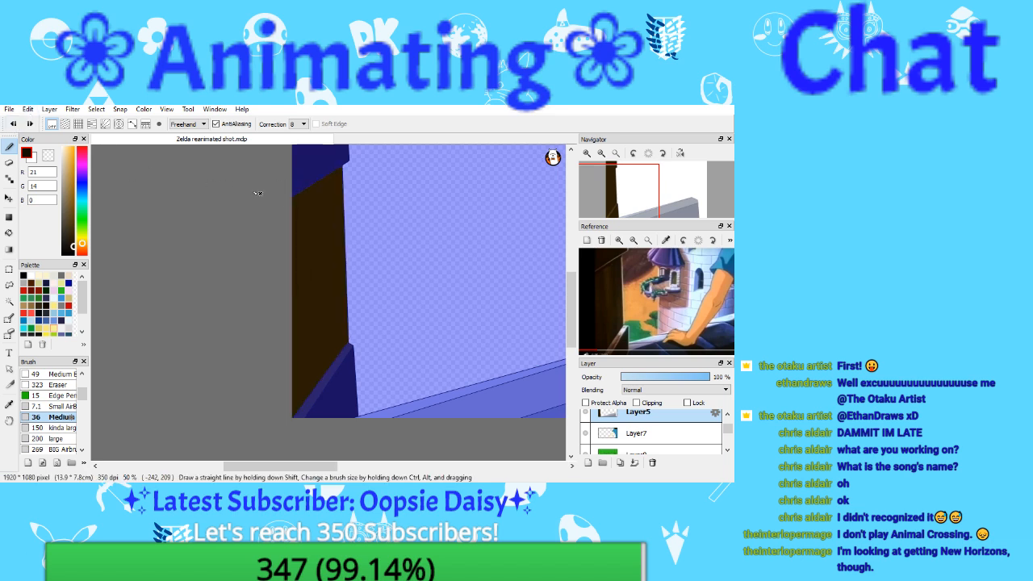
key(ctrl+d)
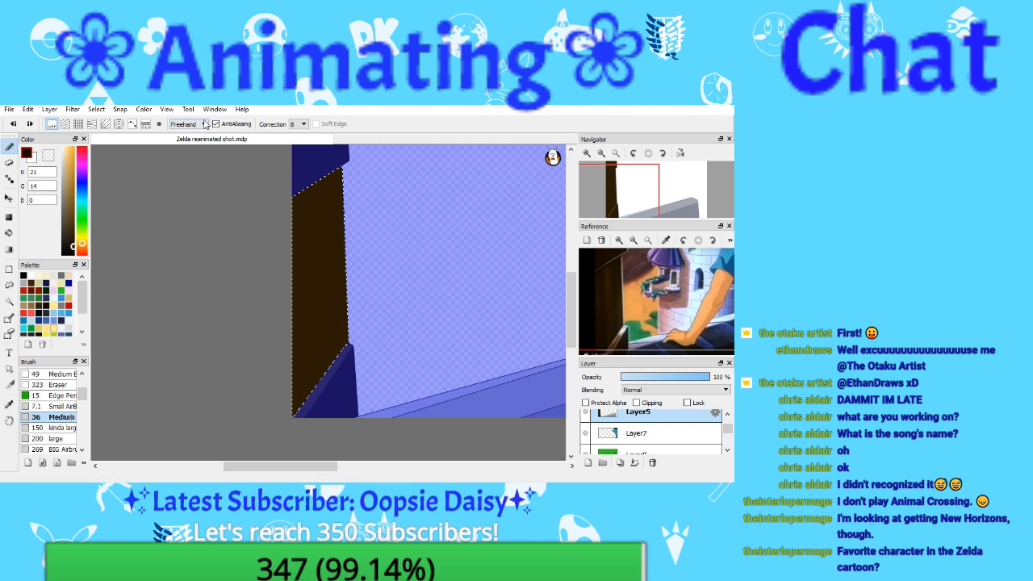
click(188, 123)
click(198, 142)
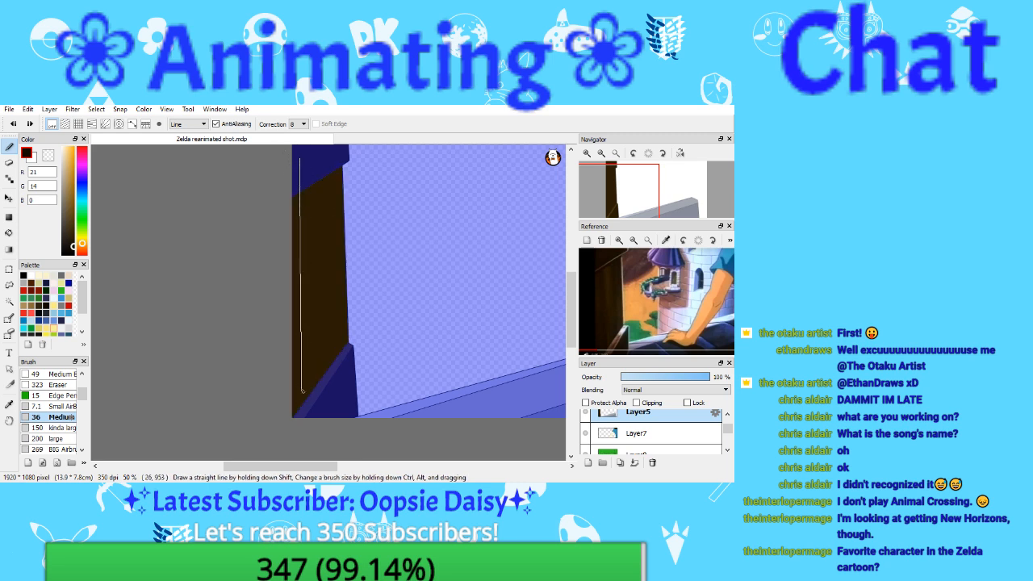
mouse_move(302, 392)
mouse_down()
mouse_move(318, 334)
mouse_move(308, 410)
mouse_up()
click(14, 124)
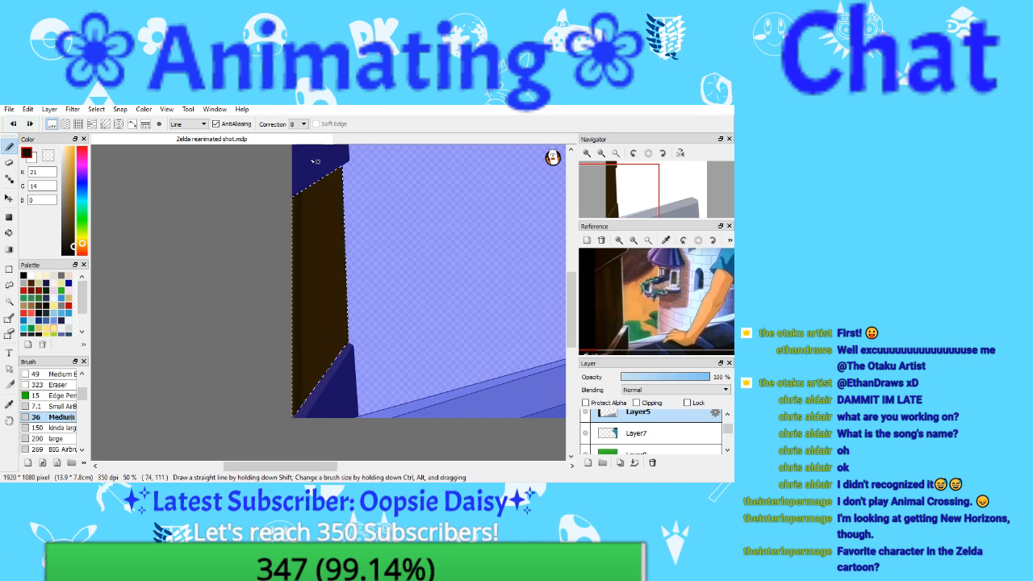
drag(309, 166, 313, 414)
mouse_move(319, 161)
mouse_down()
mouse_move(336, 368)
mouse_move(328, 410)
mouse_move(341, 319)
mouse_move(337, 407)
mouse_up()
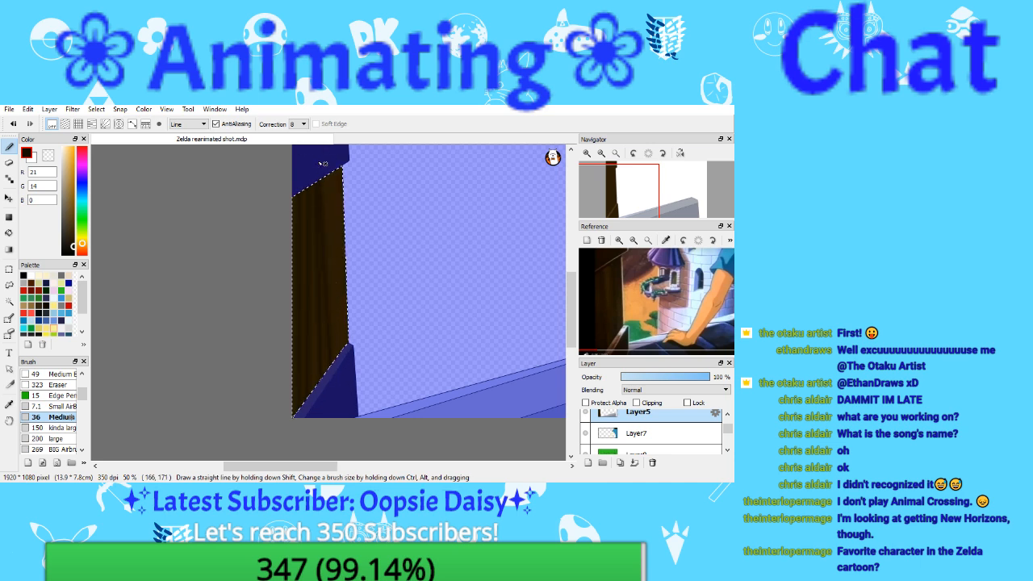
click(13, 125)
drag(326, 160, 350, 380)
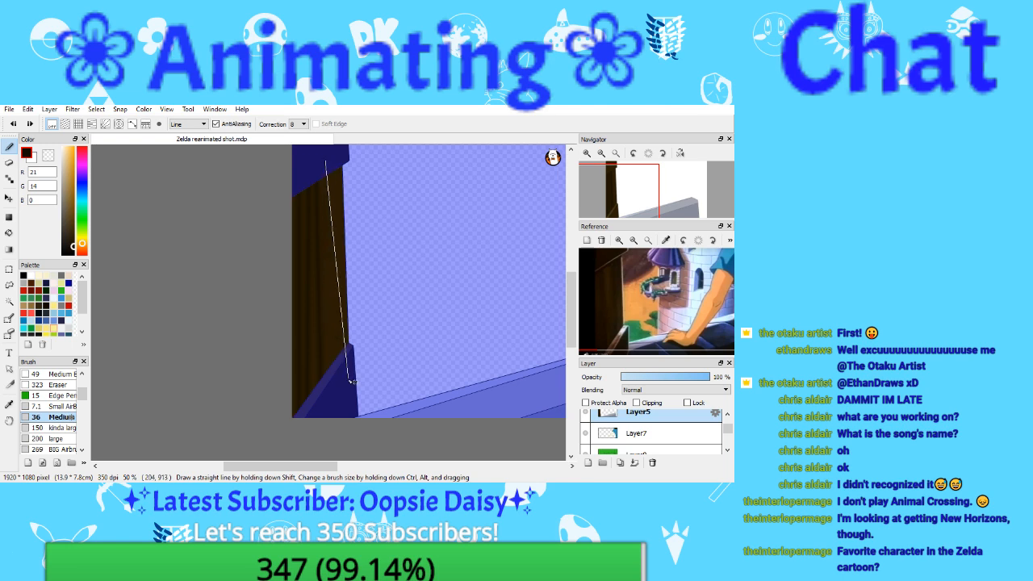
drag(336, 146, 347, 381)
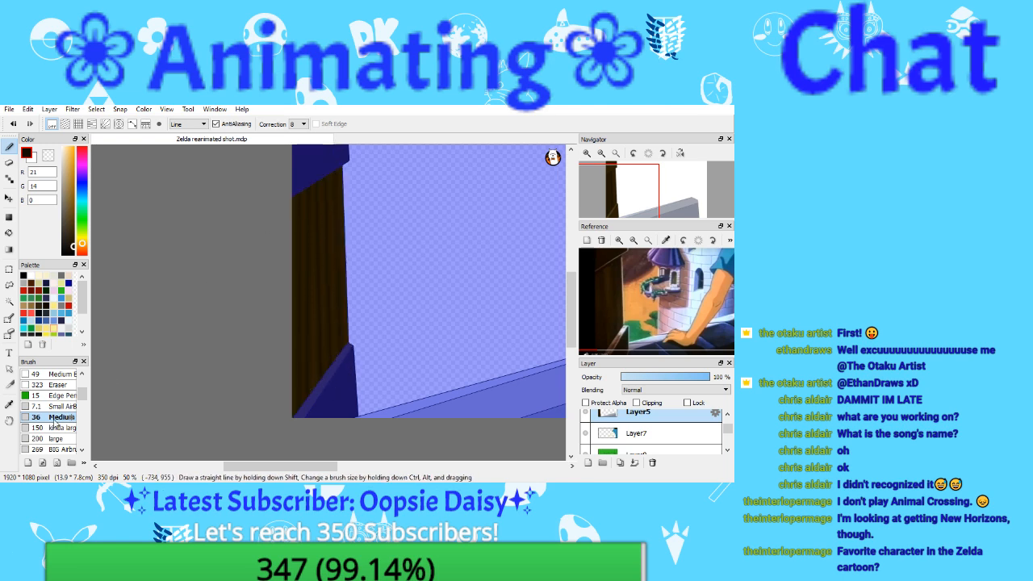
Step: Switch to freehand drawing with the 200 px large airbrush in R 55, G 39, B 6 and try a soft highlight on the selected post section
drag(76, 247, 76, 237)
click(61, 438)
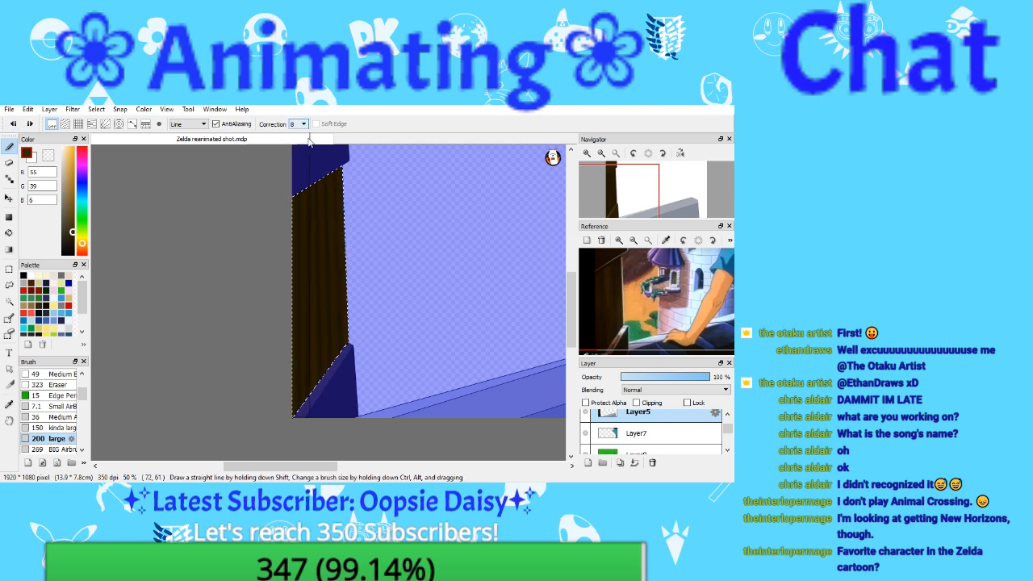
click(298, 125)
click(205, 125)
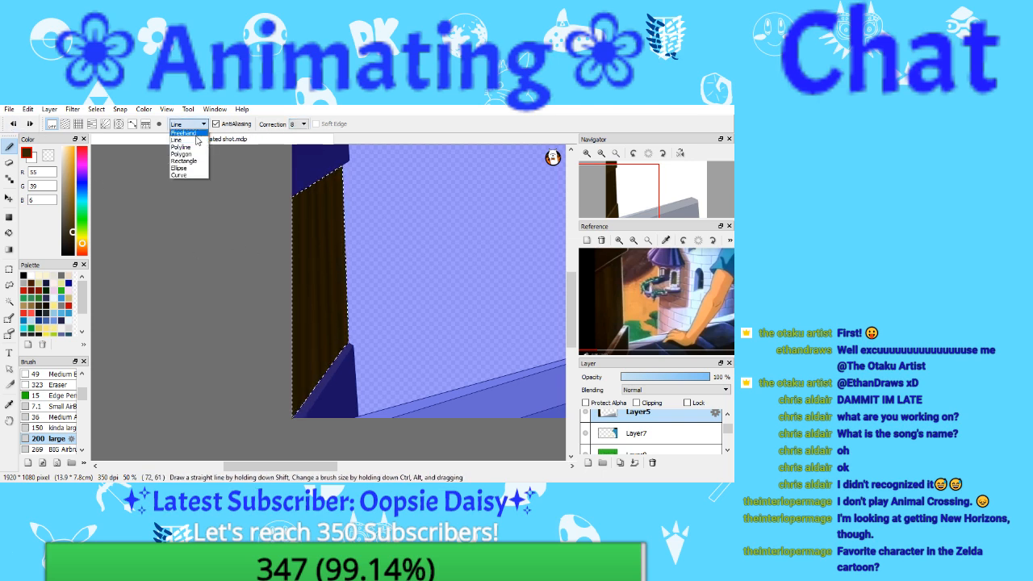
click(186, 141)
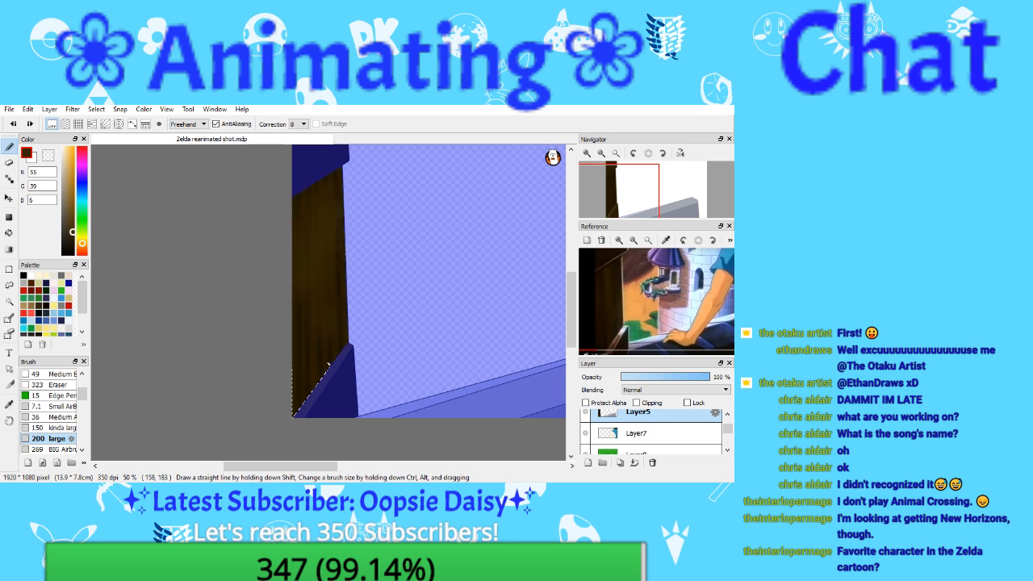
click(13, 125)
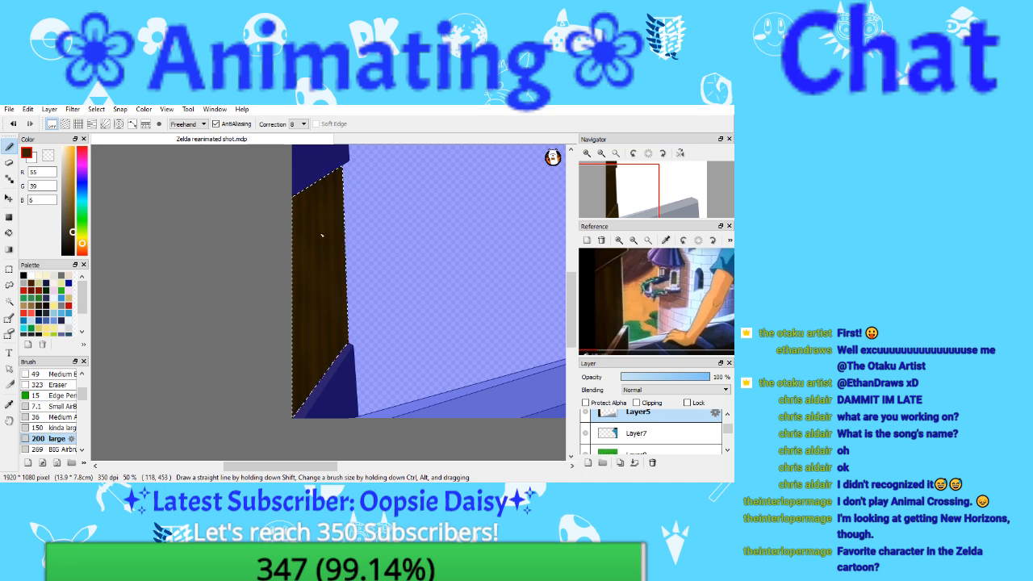
Step: Lighten the brown to R 77, G 59, B 24, airbrush a soft highlight over the post's middle section, and clear the selection
click(73, 228)
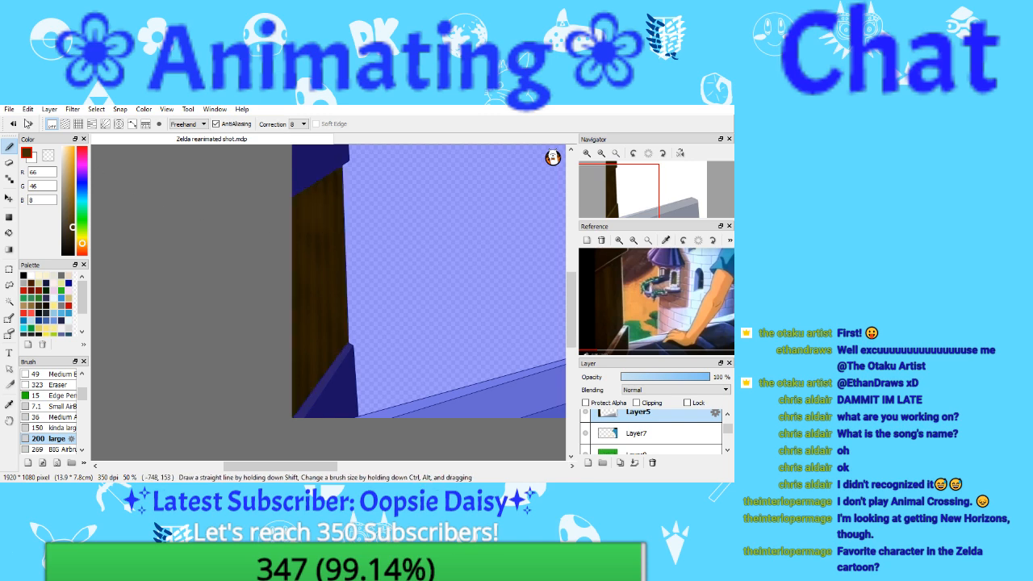
click(70, 223)
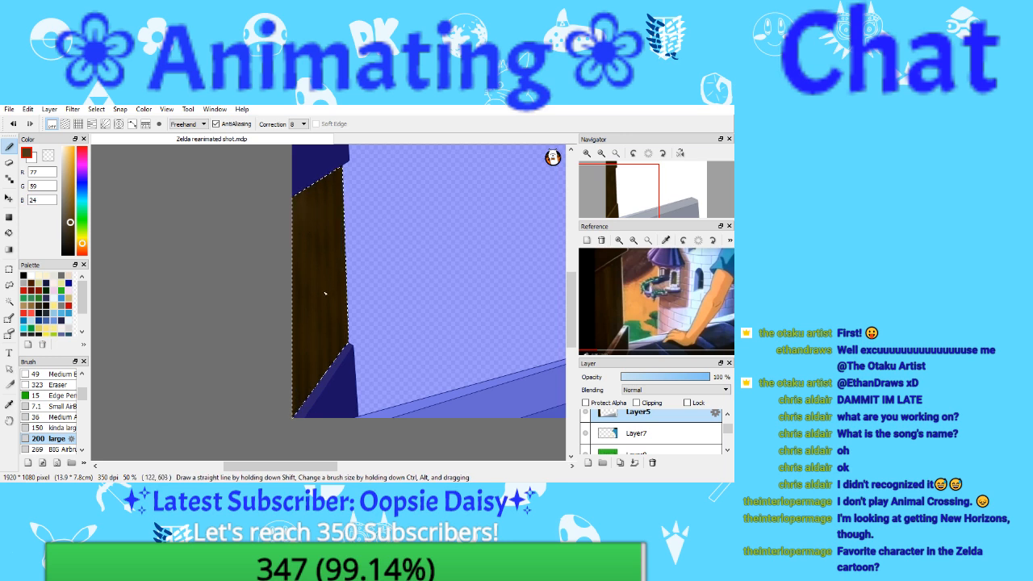
key(ctrl+d)
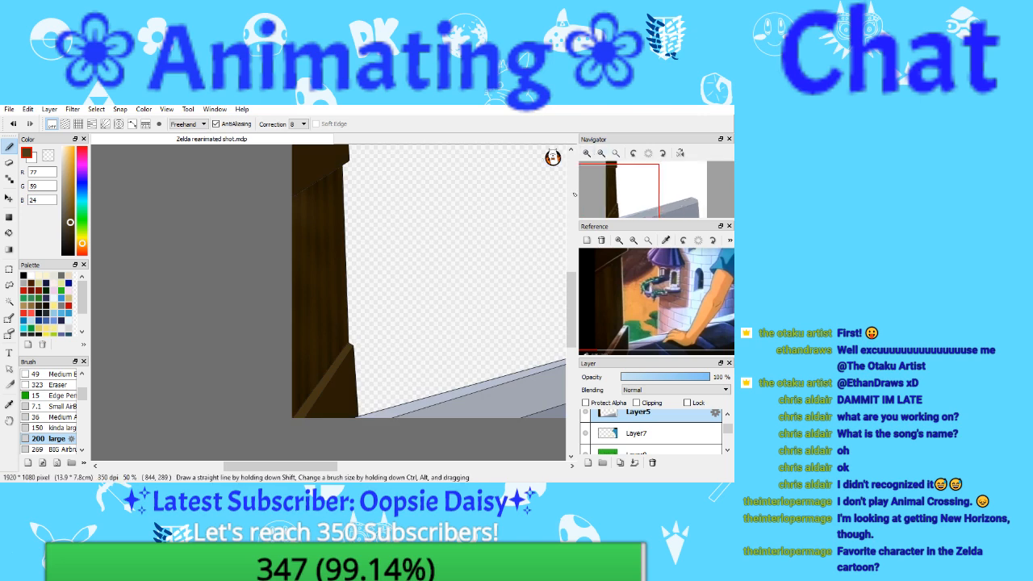
Step: Sample the brown of the post's top block, darken it to R 31, G 20, B 0, and select the block by colour area for brushing
drag(574, 195, 629, 185)
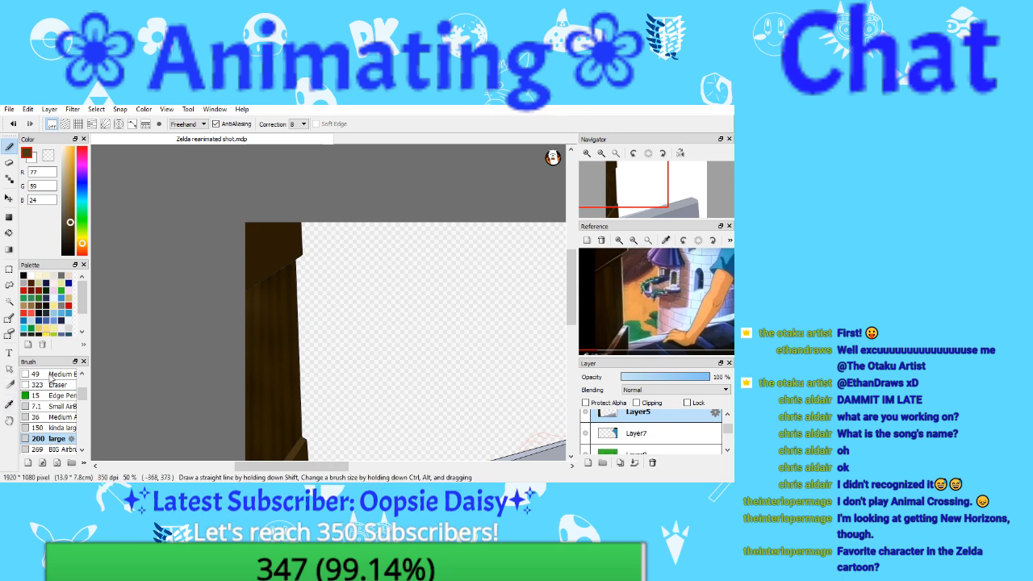
click(10, 404)
click(258, 250)
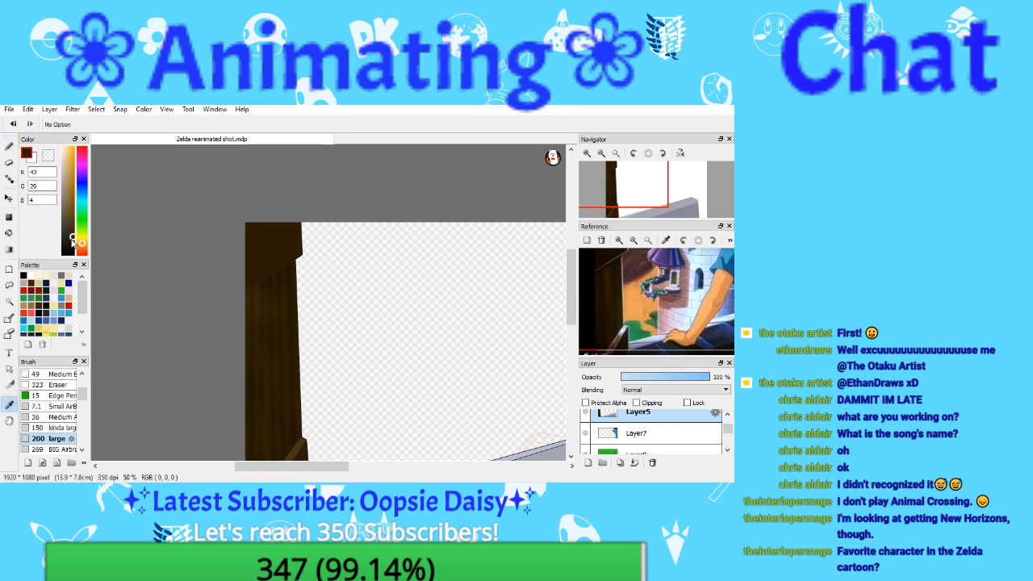
drag(73, 241, 79, 245)
click(9, 301)
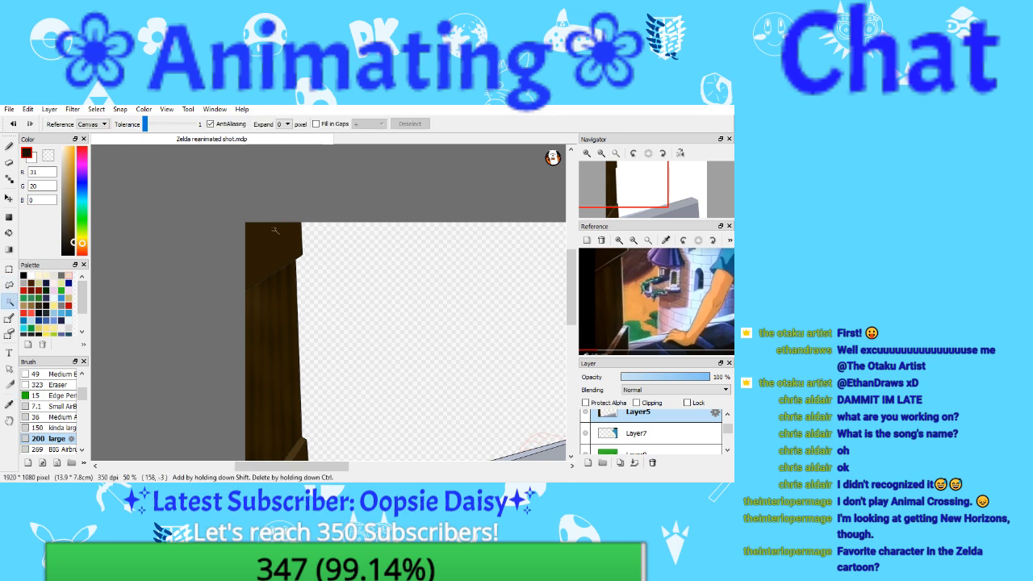
click(275, 231)
click(9, 147)
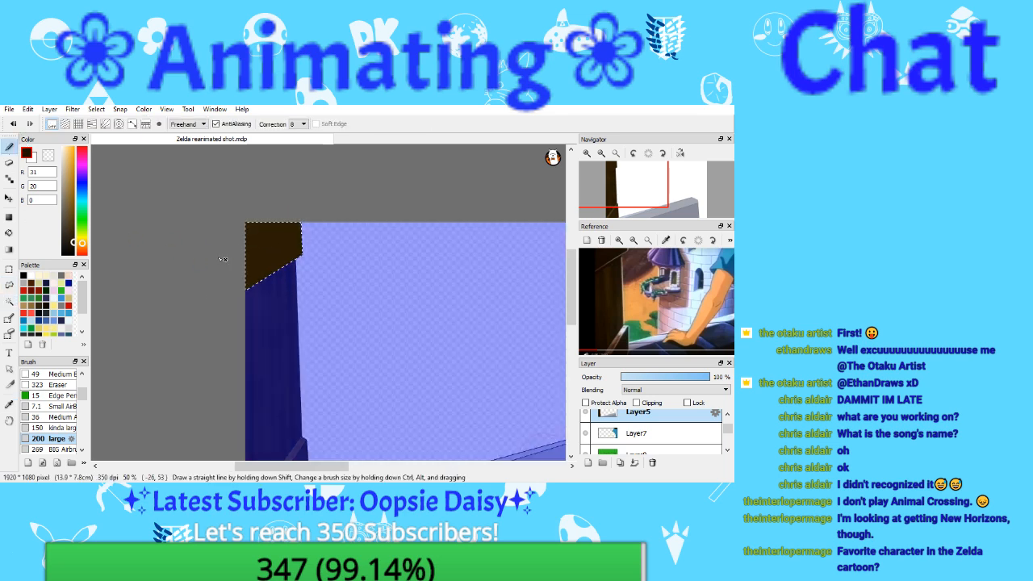
Step: Airbrush R 31, G 20, B 0 shading onto the selected top block with the 36 px Medium and 150 px airbrushes, following the reference image
click(58, 416)
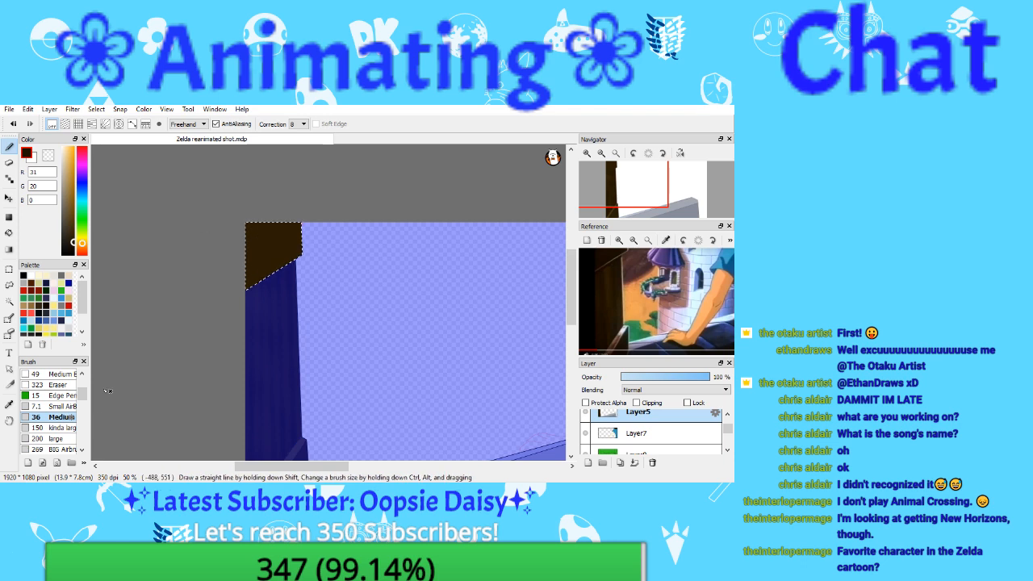
click(61, 428)
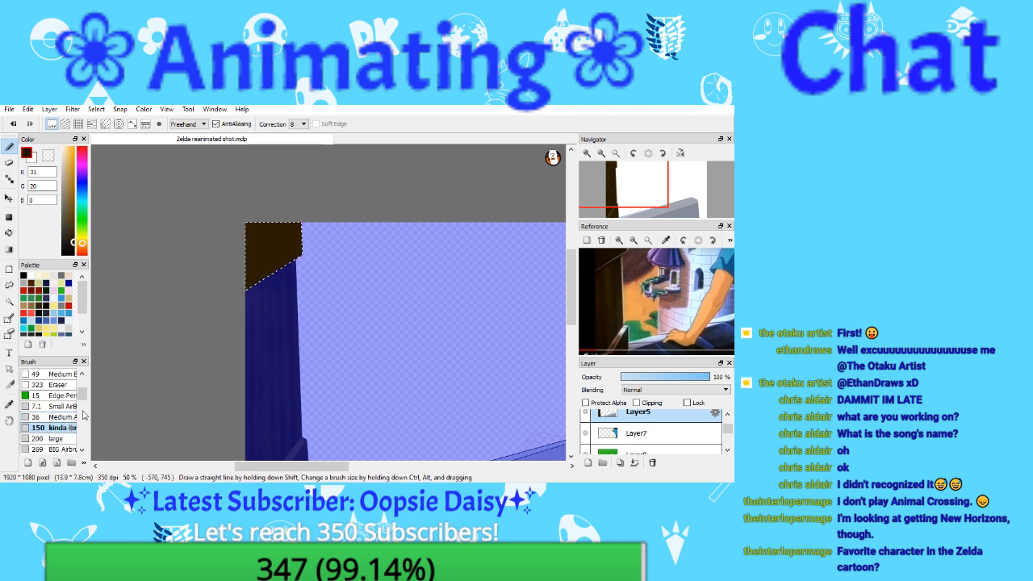
click(57, 417)
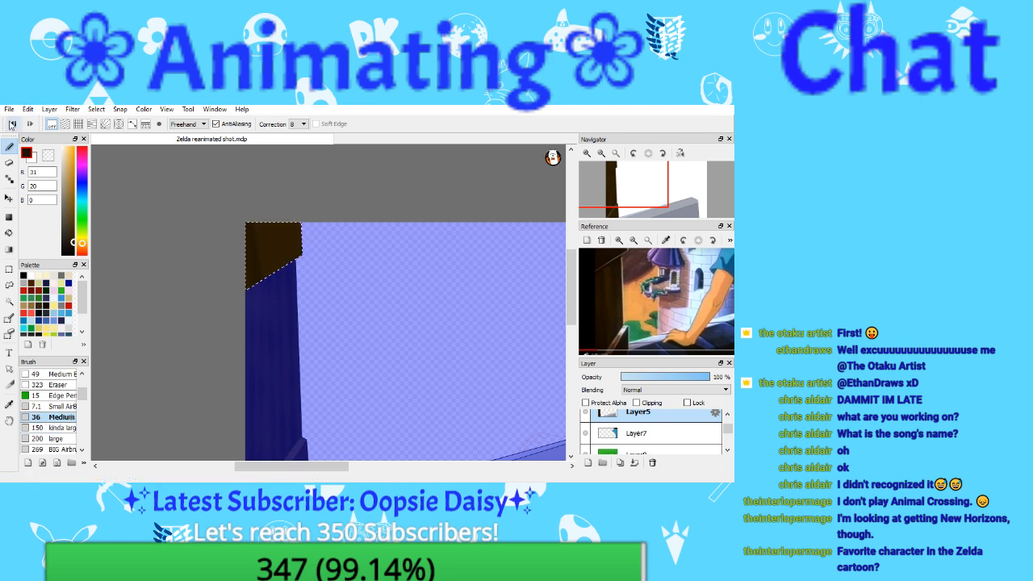
drag(256, 254, 263, 231)
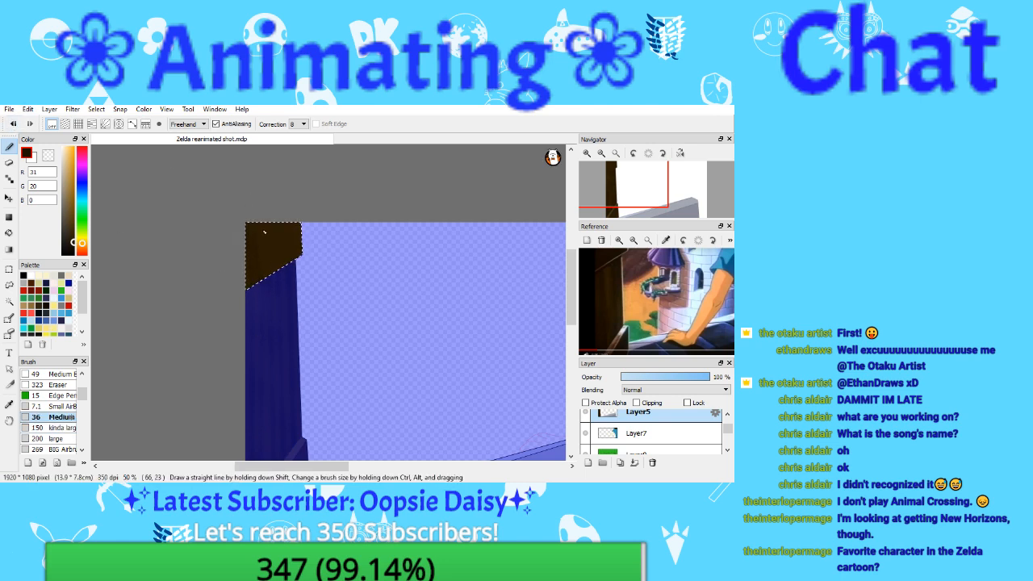
drag(602, 264, 617, 290)
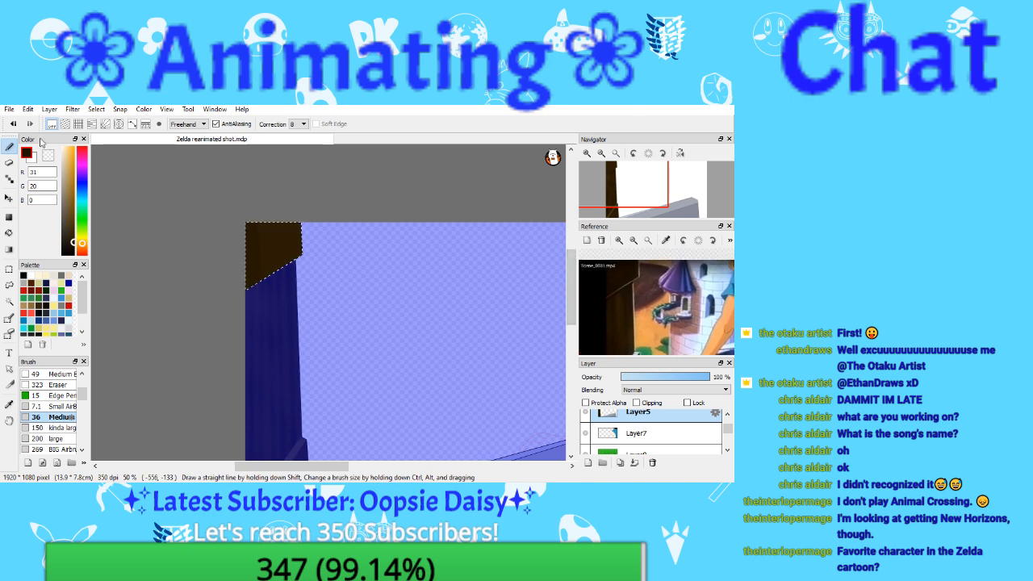
click(50, 427)
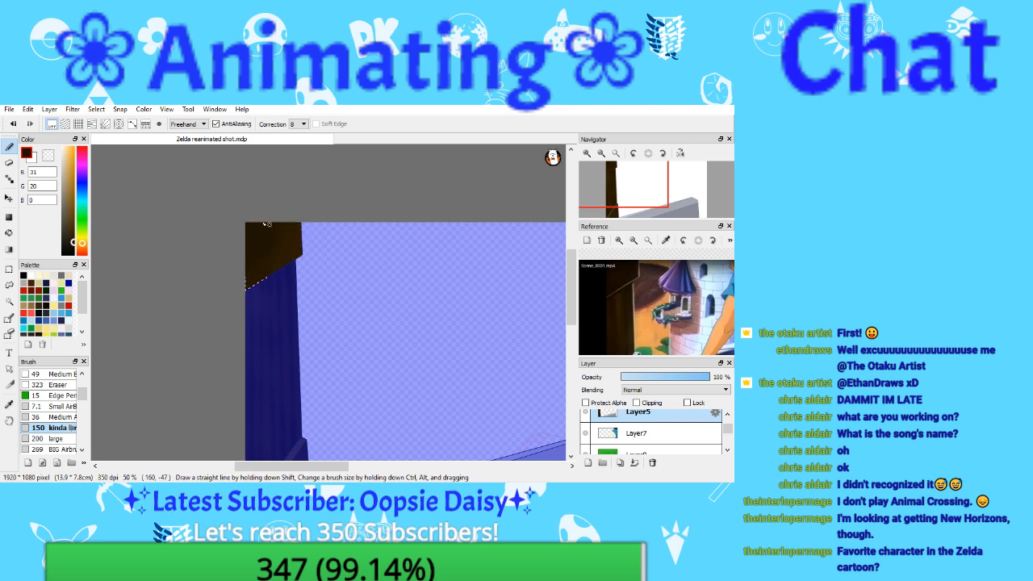
key(ctrl+d)
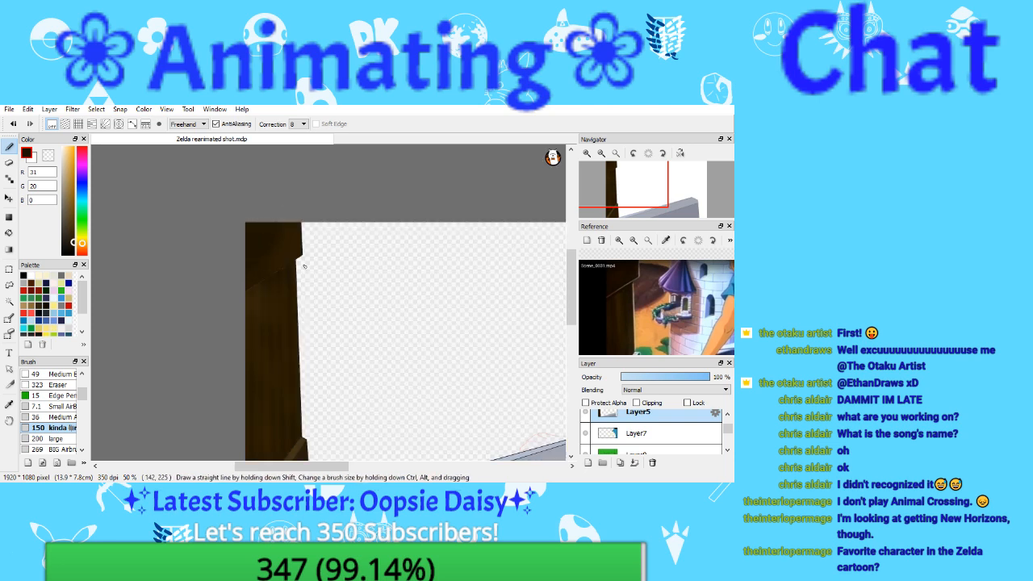
click(13, 124)
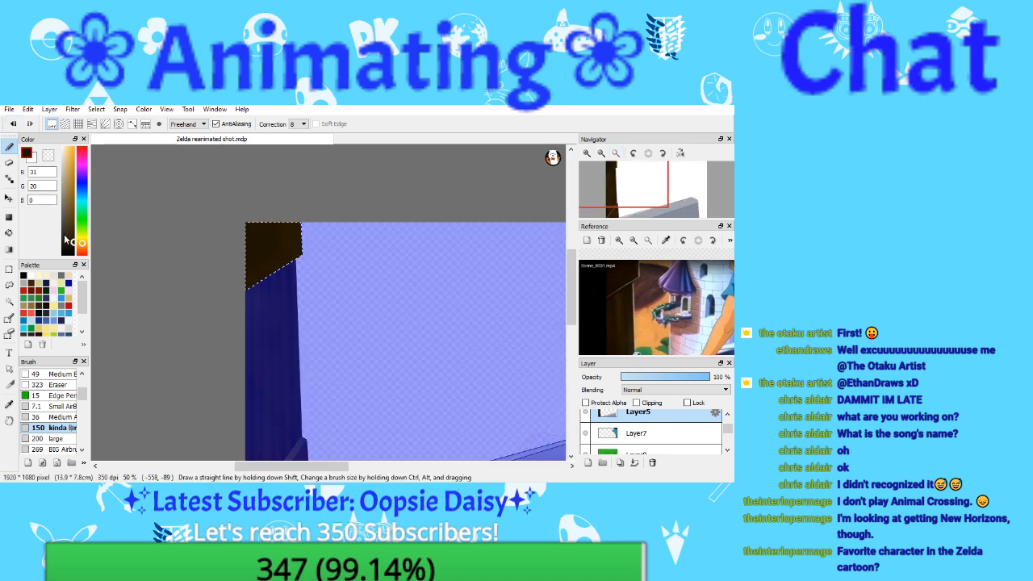
Step: Lighten the brown to R 44, G 30, B 3, blend it over the top block with the 150 px airbrush, and clear the selection
click(71, 240)
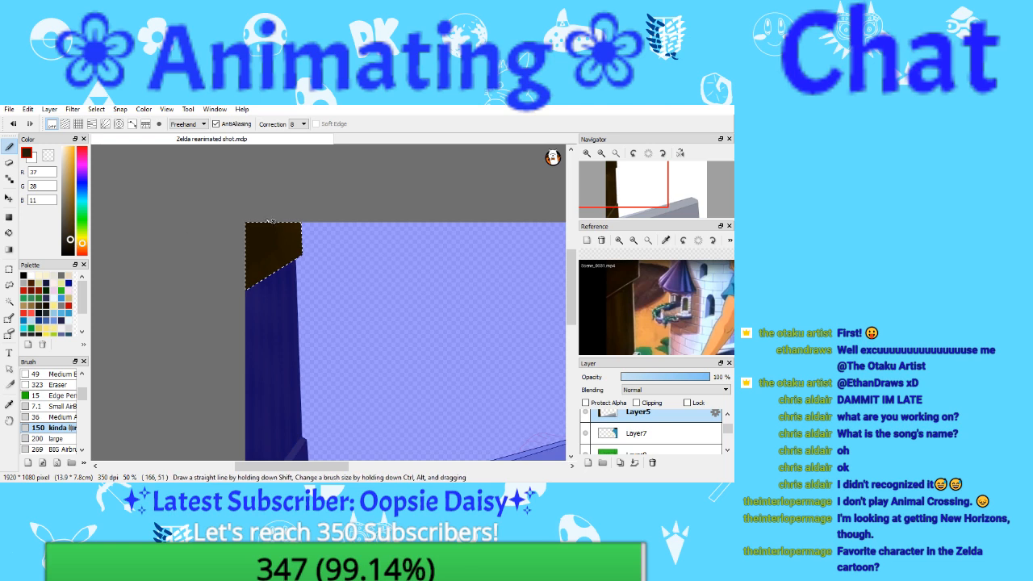
click(13, 123)
click(61, 416)
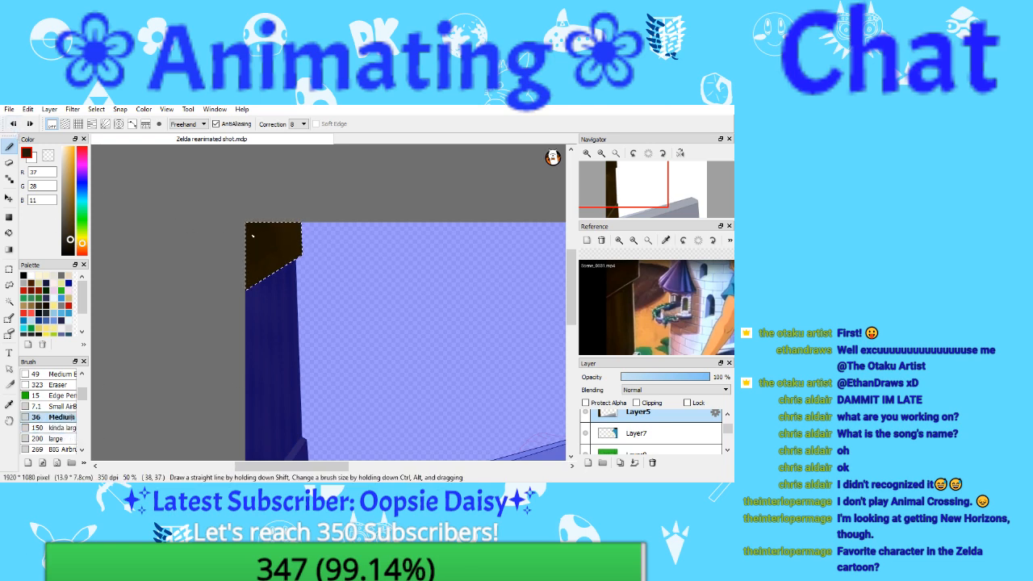
click(73, 240)
click(72, 237)
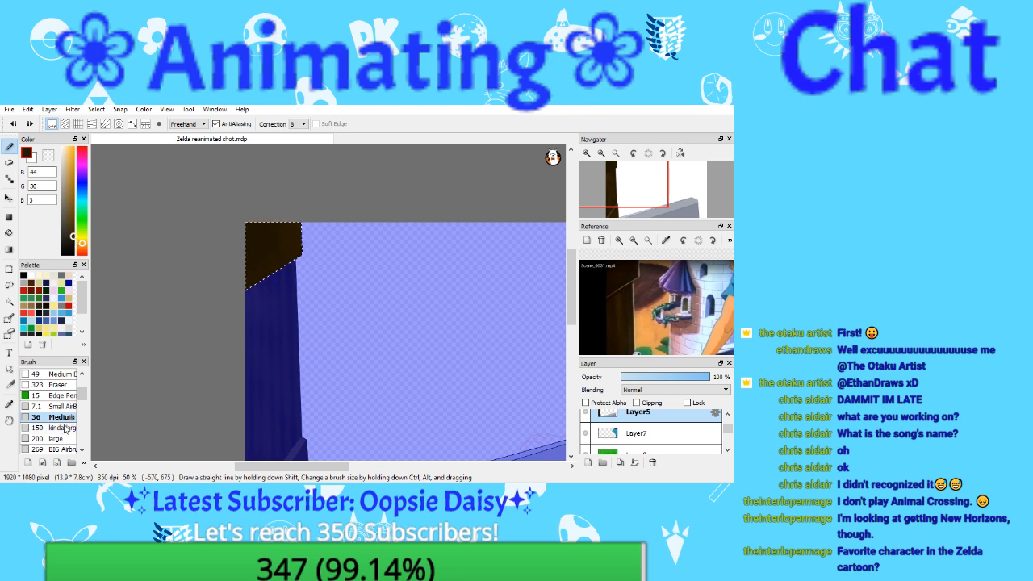
click(61, 428)
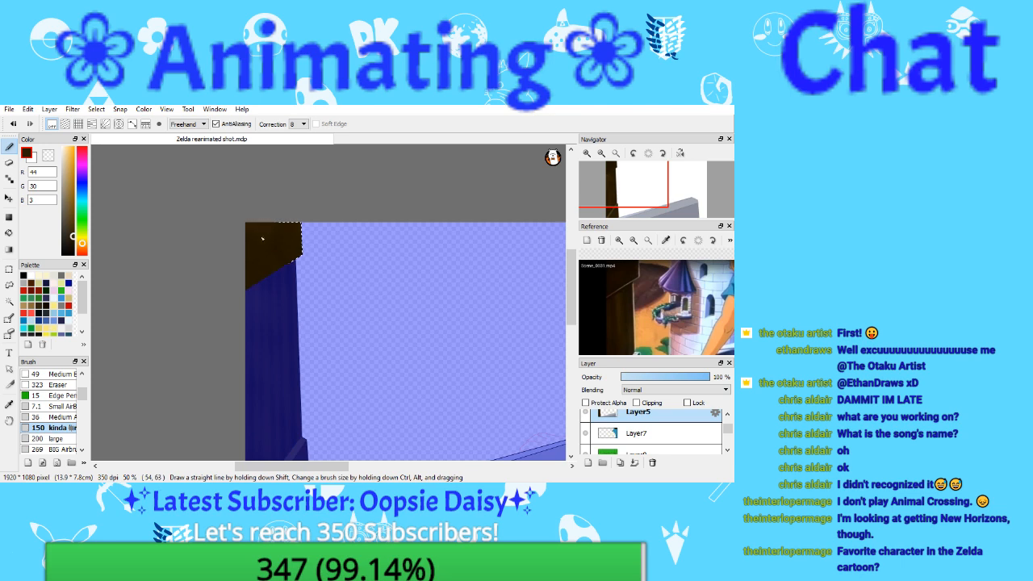
key(ctrl+d)
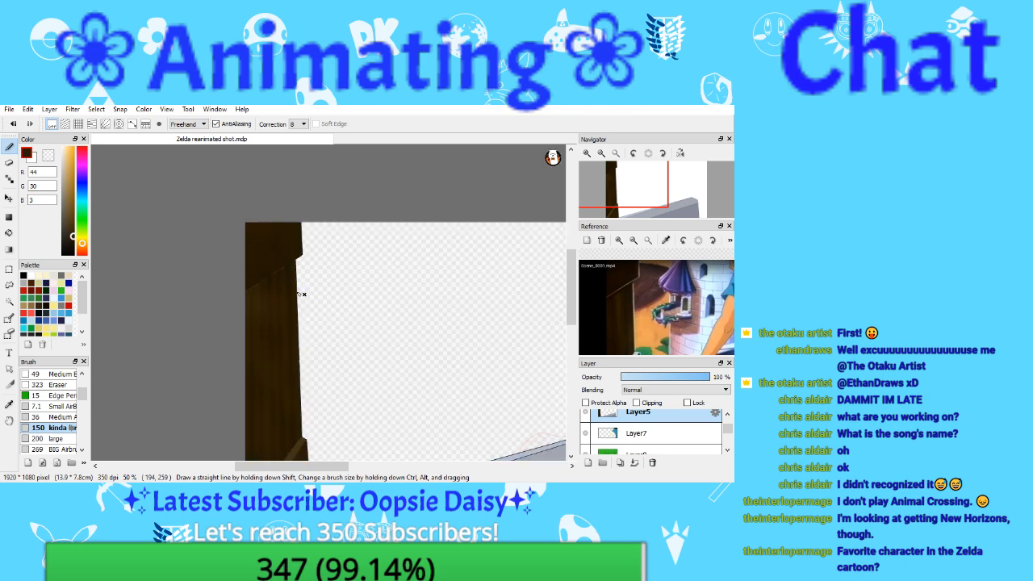
Step: Select the dark triangular section at the post's base by colour area and return to the airbrush
click(601, 153)
scroll(616, 203, up, 4)
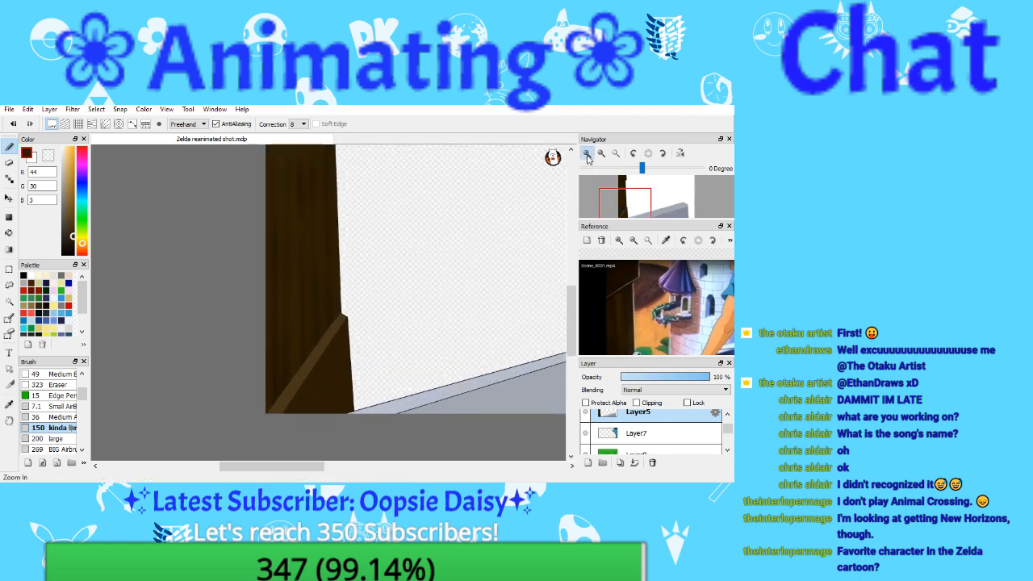
drag(614, 204, 631, 216)
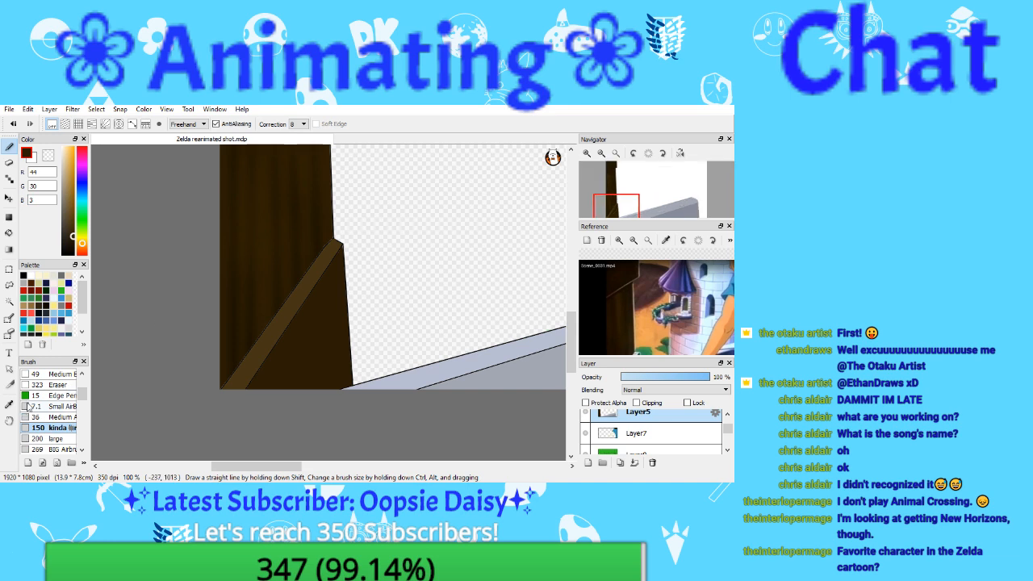
click(9, 317)
click(10, 300)
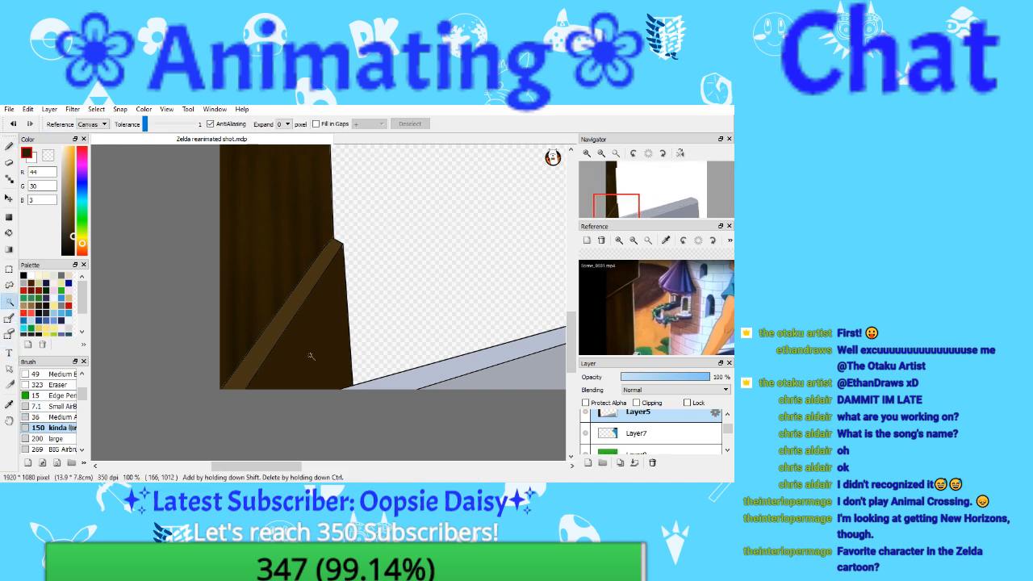
click(311, 357)
click(8, 146)
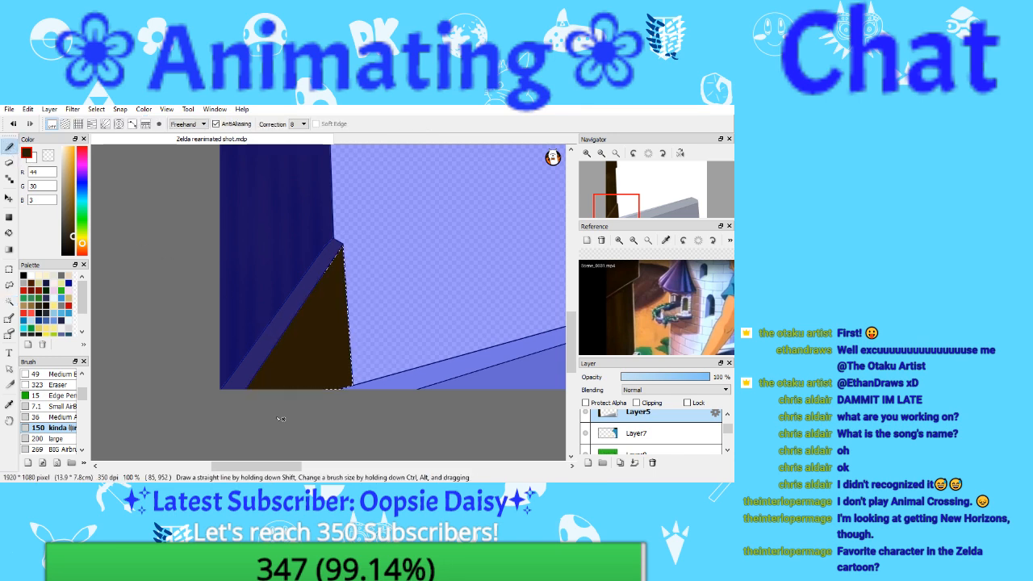
Step: Darken the brown to R 28, G 19, B 3 and softly shade the selected base triangle with the 150 px airbrush
drag(72, 241, 70, 240)
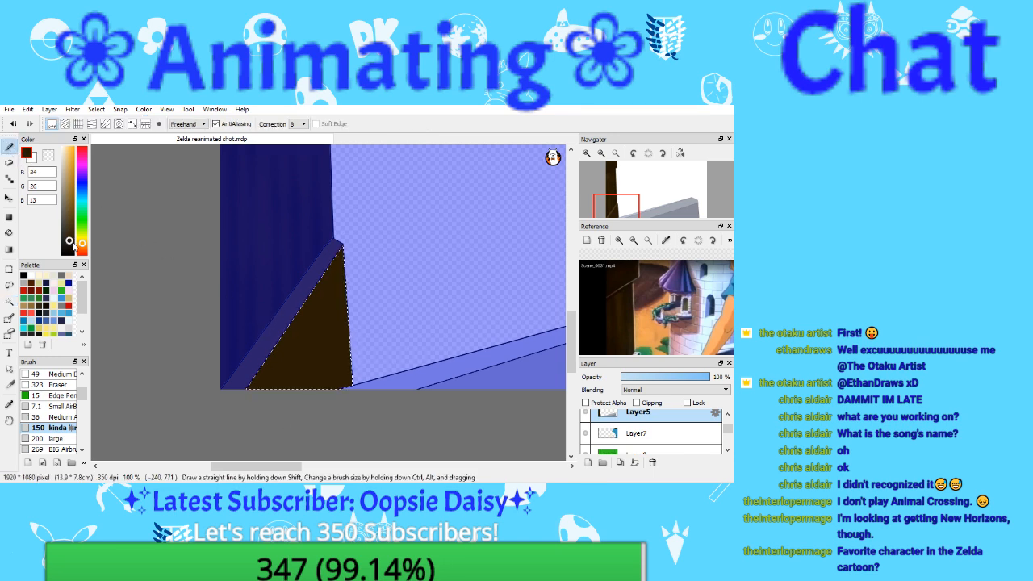
mouse_move(297, 309)
mouse_down()
mouse_move(291, 339)
mouse_move(268, 342)
mouse_move(270, 380)
mouse_up()
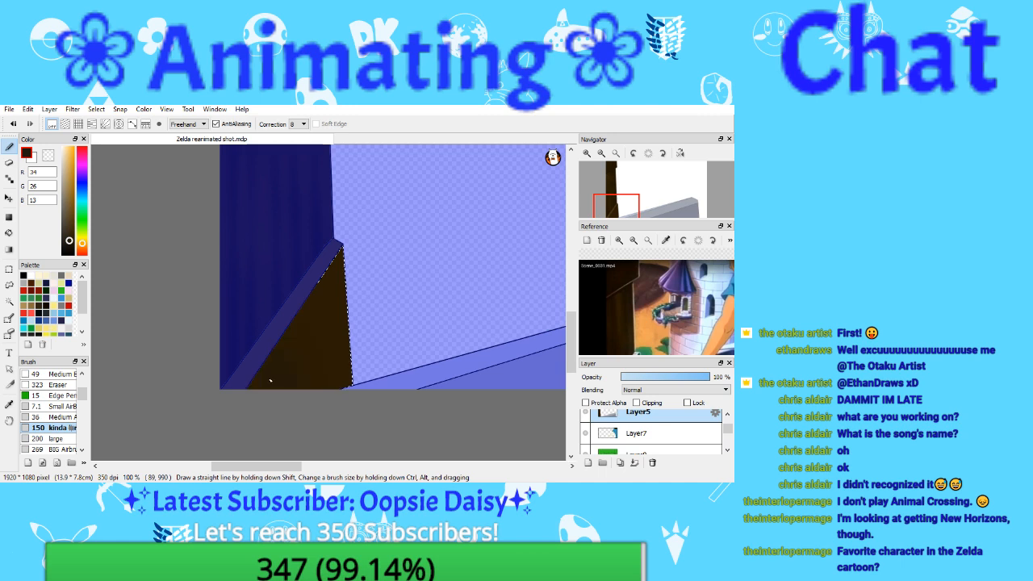
drag(70, 242, 72, 244)
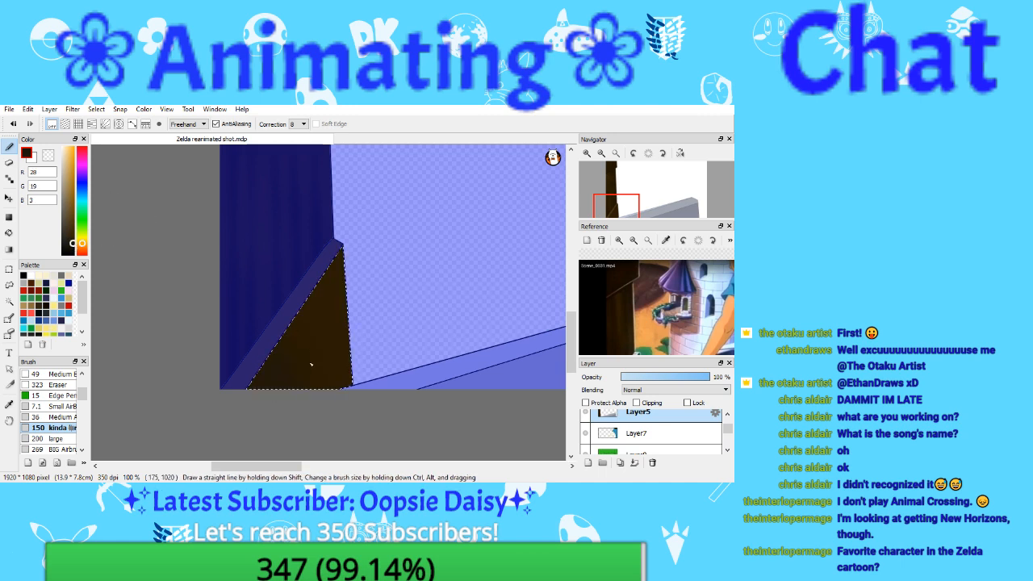
mouse_move(307, 376)
mouse_down()
mouse_move(283, 331)
mouse_move(362, 382)
mouse_move(332, 323)
mouse_up()
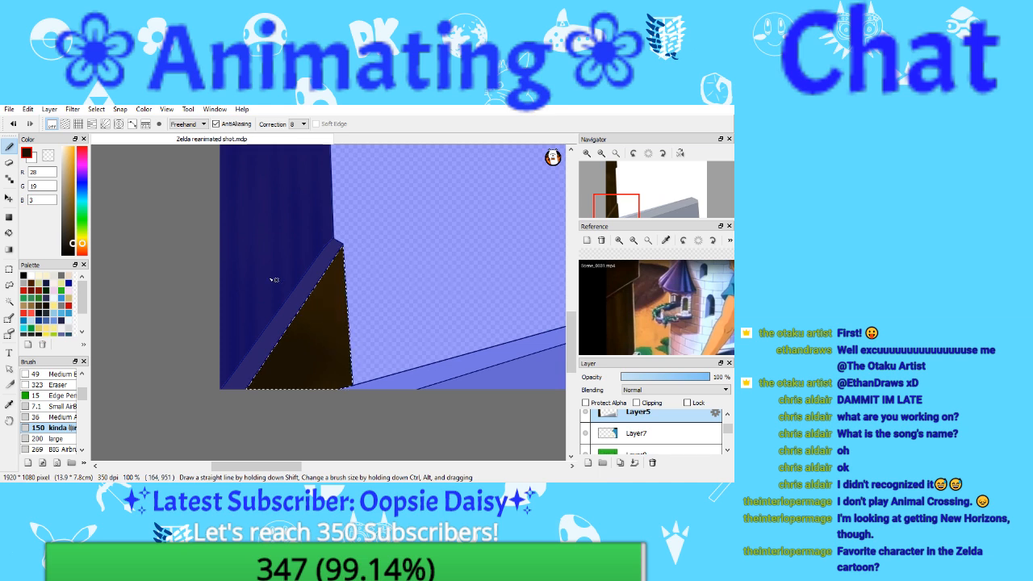
Step: Streak the selected base triangle with the 36 px Medium airbrush in R 28, G 19, B 3 and R 49, G 37, B 13, and clear the selection
click(53, 417)
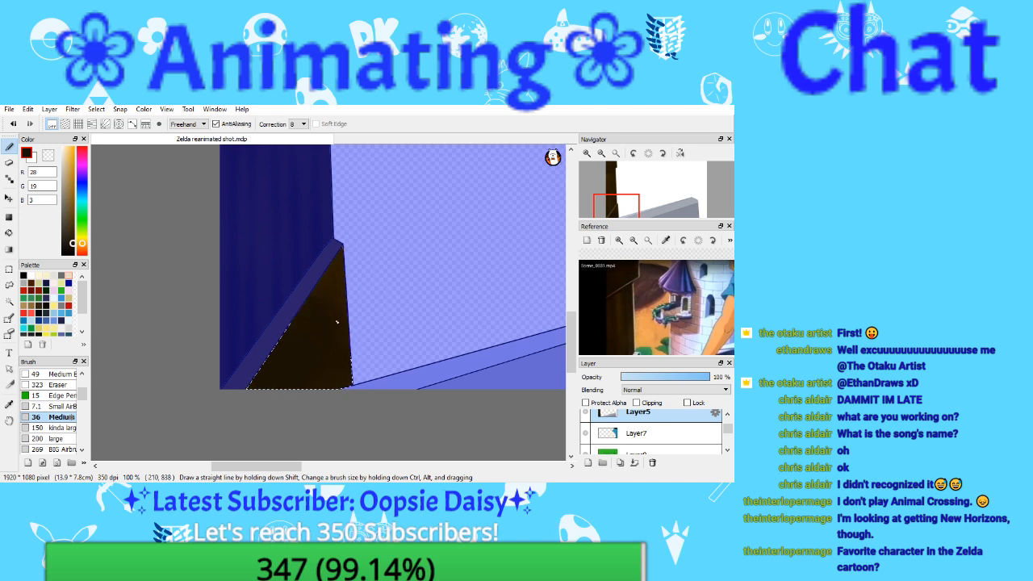
drag(337, 322, 347, 382)
drag(331, 304, 295, 350)
drag(72, 247, 71, 234)
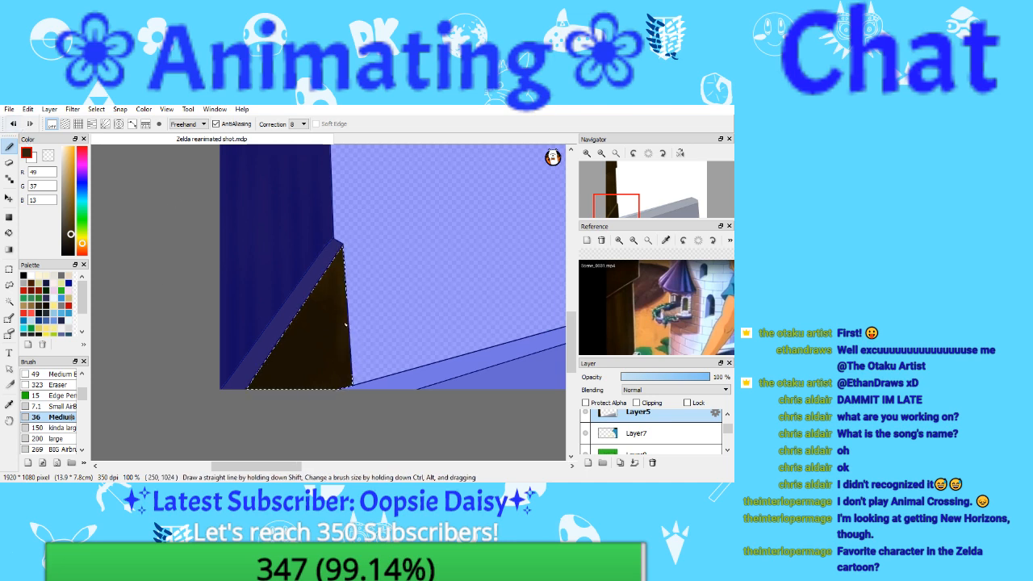
click(14, 124)
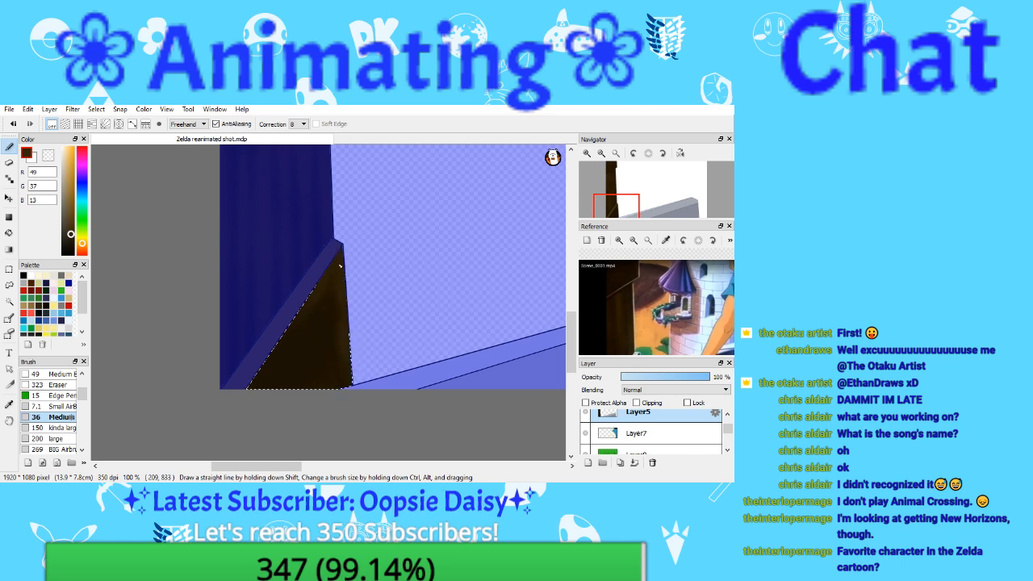
drag(341, 266, 344, 321)
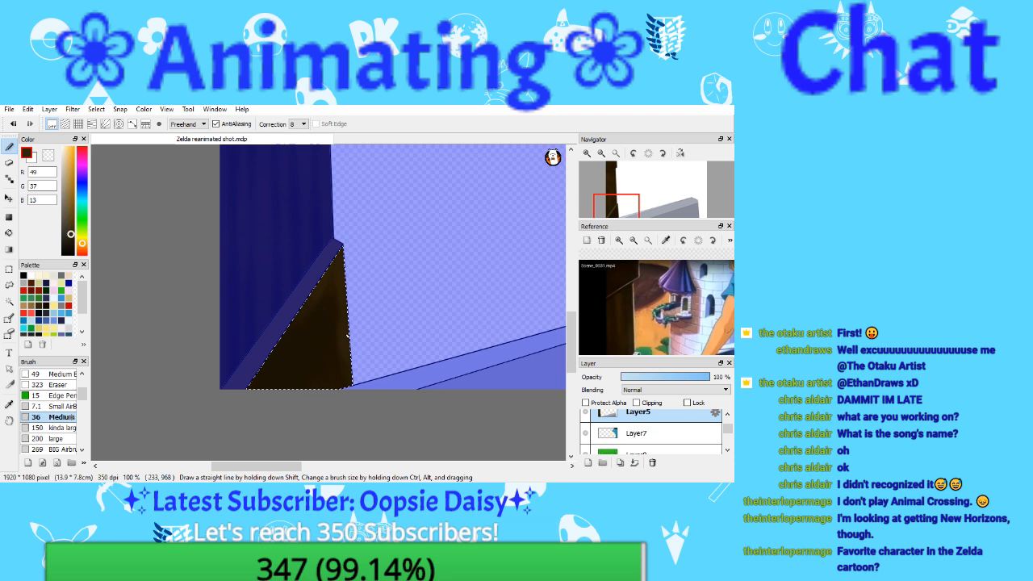
click(13, 125)
click(13, 125)
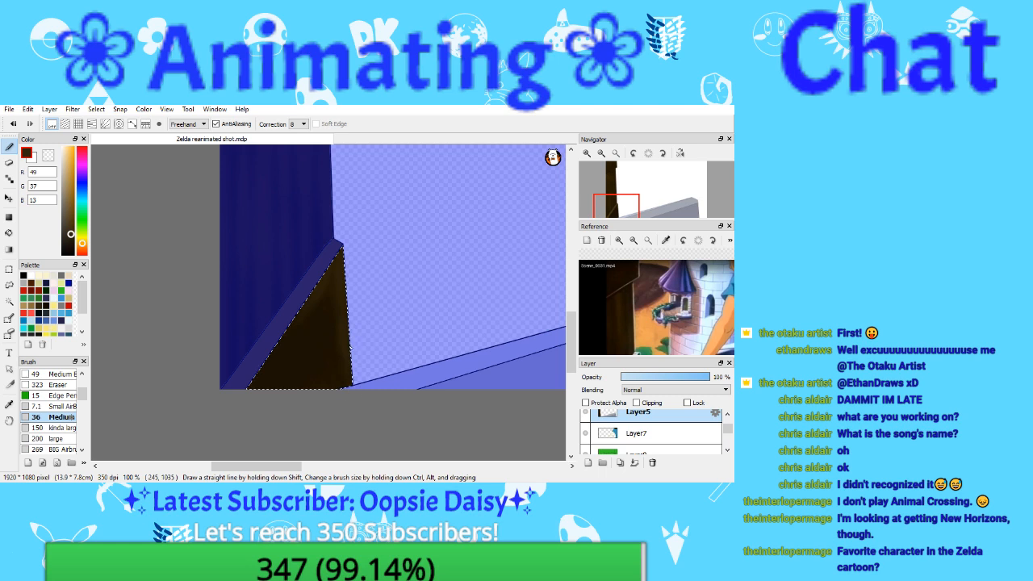
key(ctrl+d)
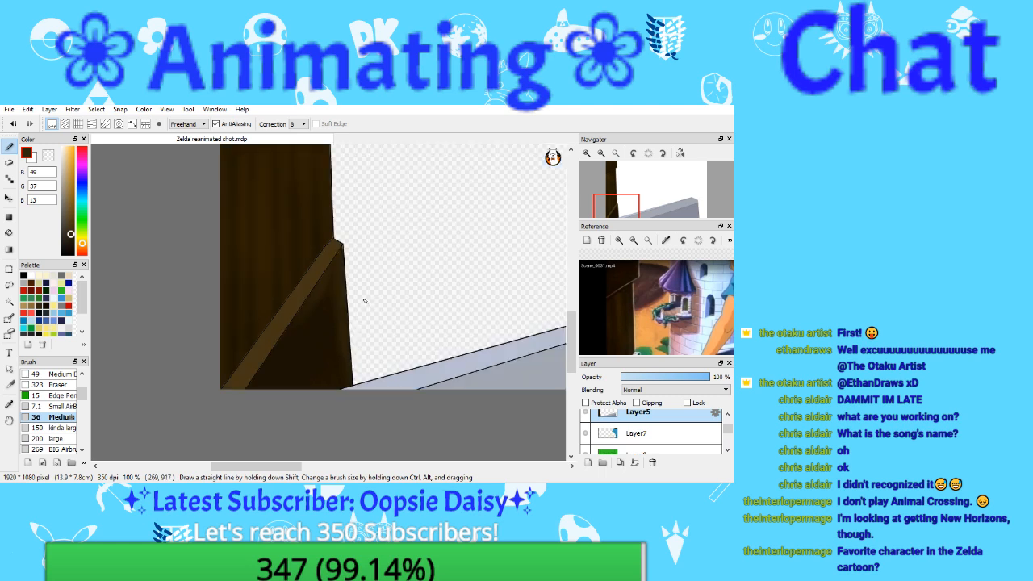
Step: Select the diagonal trim strip above the base triangle by colour area and airbrush it with the current brown at 36 px
click(9, 302)
click(294, 308)
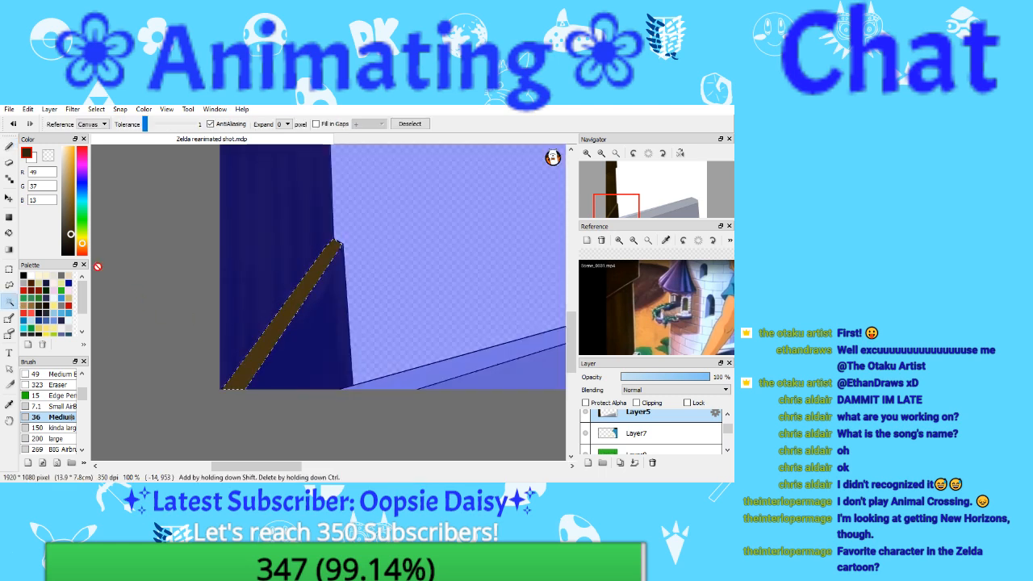
key(b)
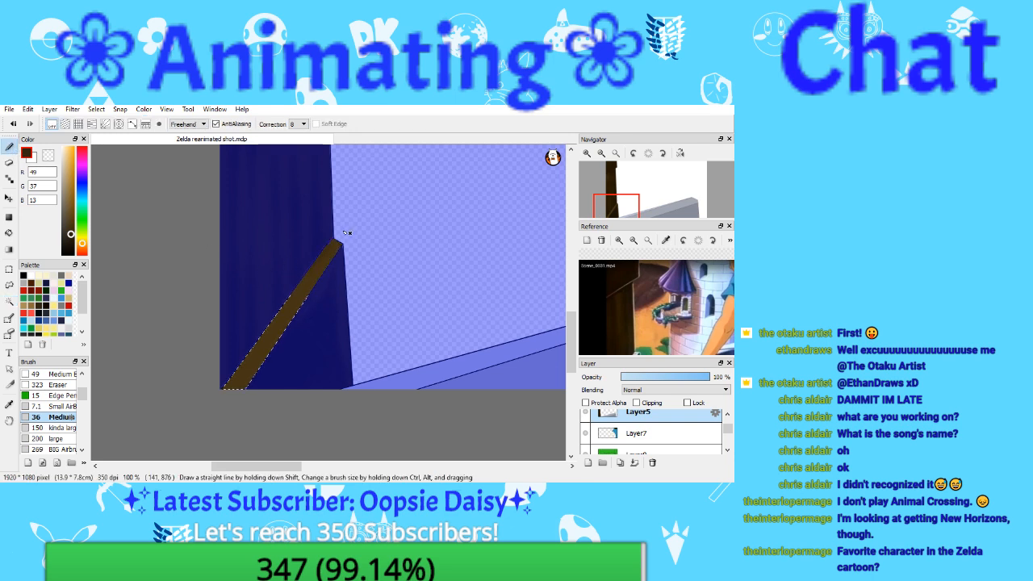
click(14, 125)
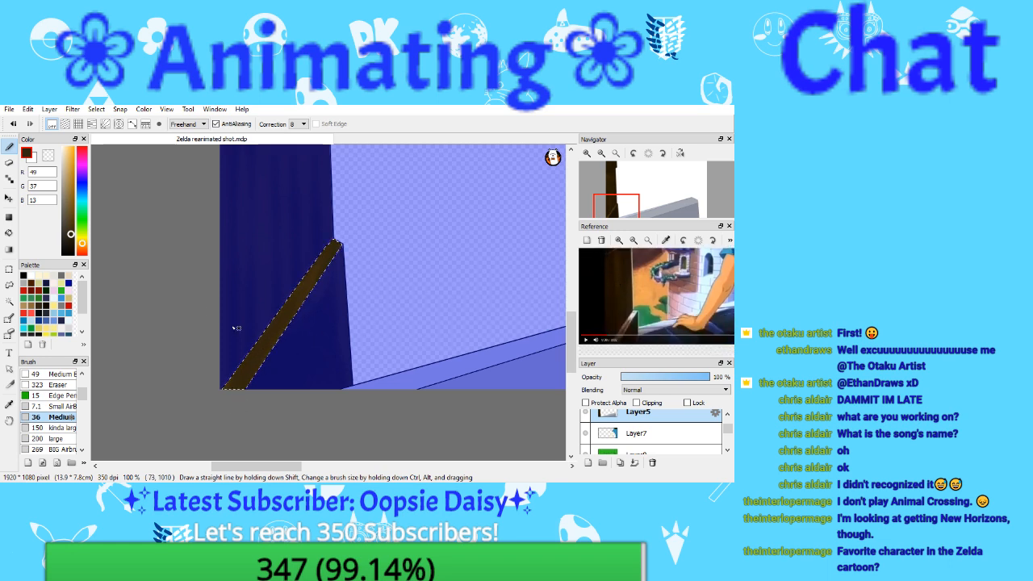
Step: Darken the brown to R 39, G 27, B 4, airbrush shadows along the selected diagonal strip, and clear the selection
click(73, 238)
key(ctrl+d)
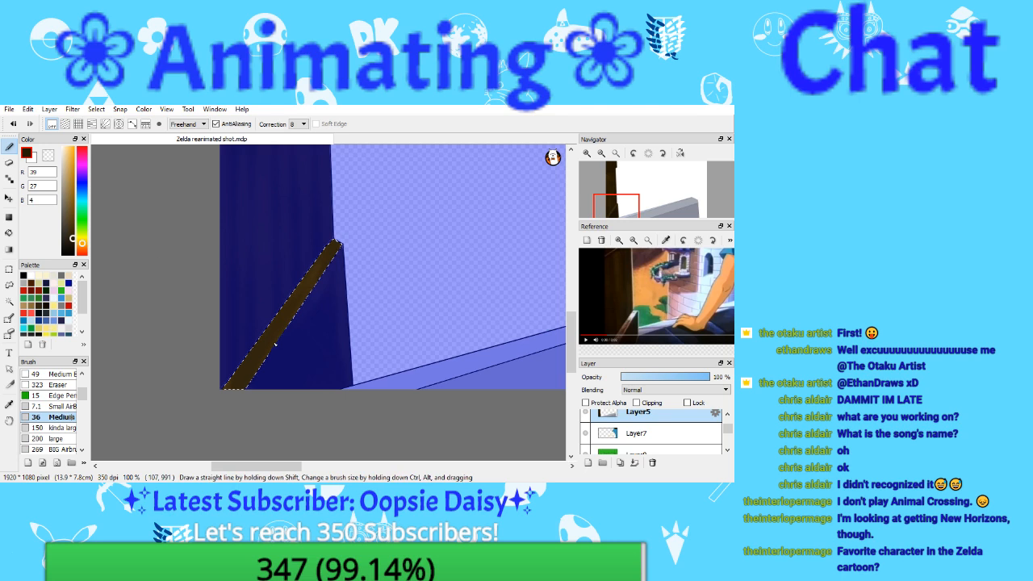
drag(274, 343, 311, 279)
mouse_move(261, 357)
mouse_down()
mouse_move(292, 304)
mouse_move(278, 338)
mouse_move(261, 320)
mouse_move(261, 364)
mouse_up()
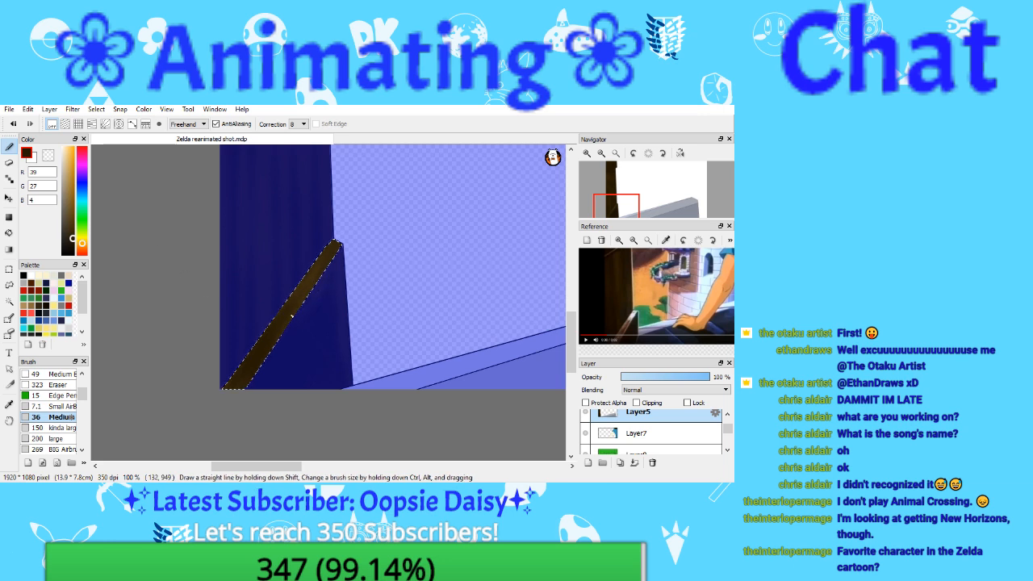
key(ctrl+d)
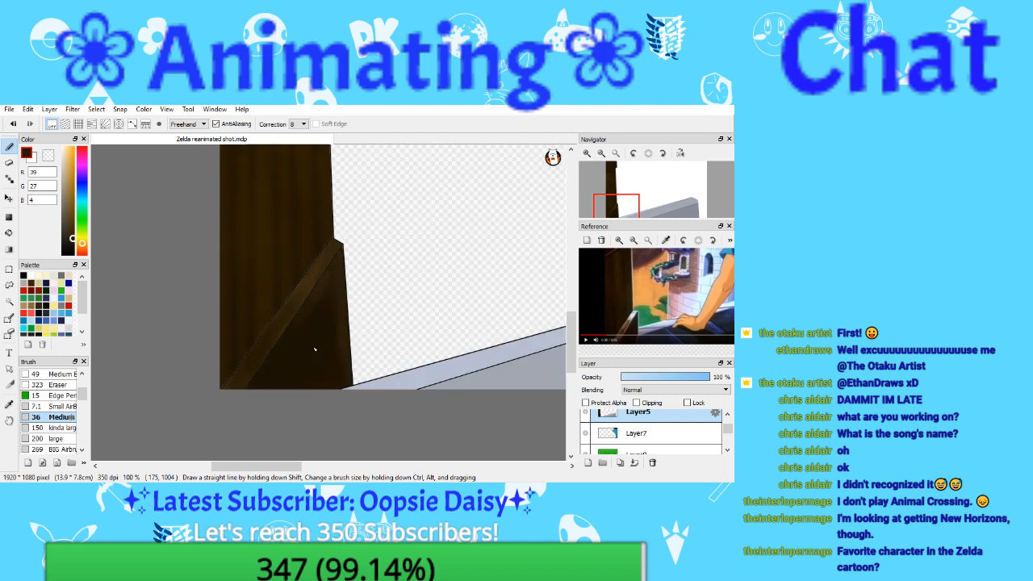
Step: Save the drawing with Save As after finishing the post's base
click(601, 154)
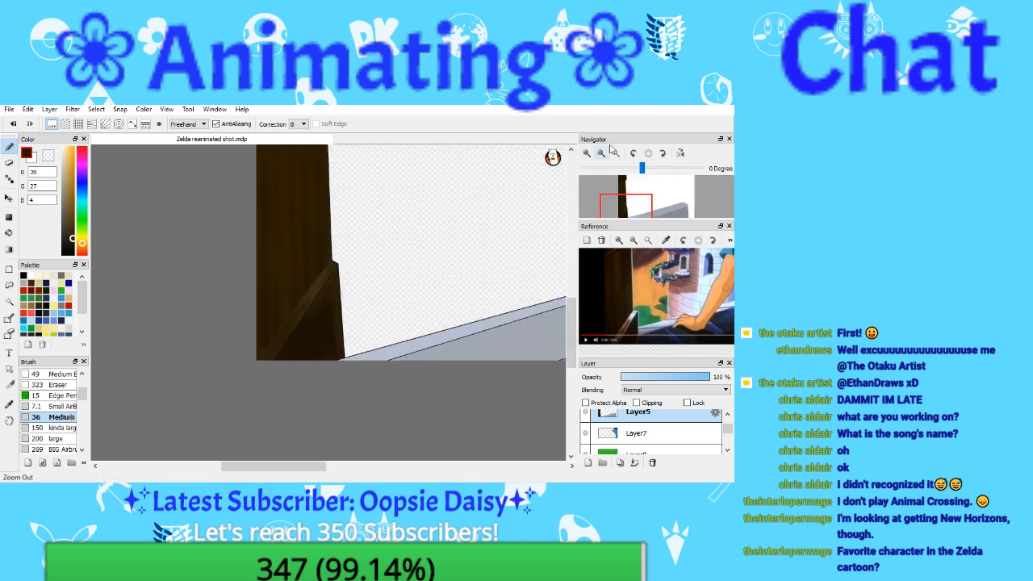
click(602, 153)
mouse_move(632, 201)
mouse_down()
mouse_move(655, 199)
mouse_move(644, 203)
mouse_up()
click(8, 109)
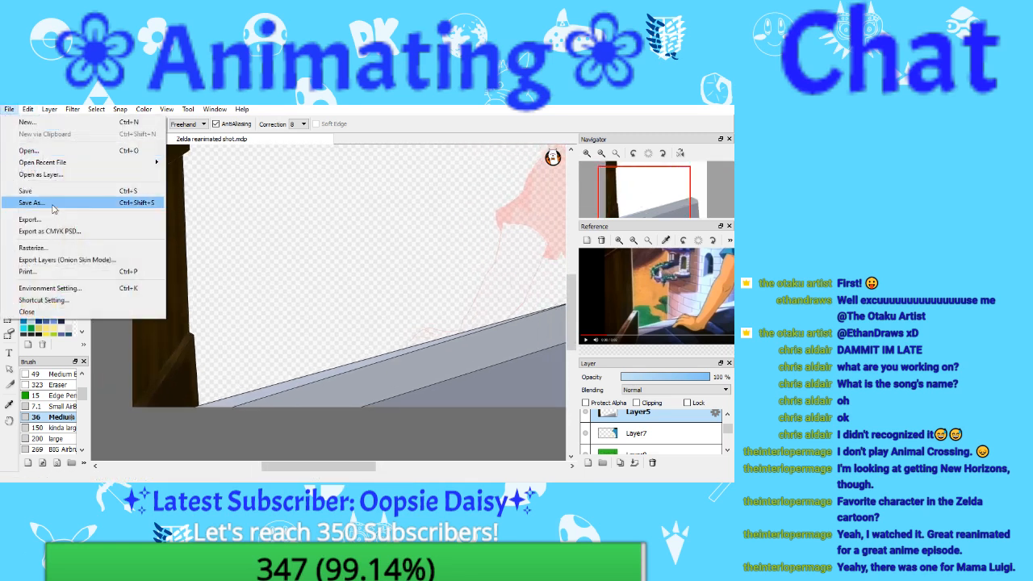
click(28, 203)
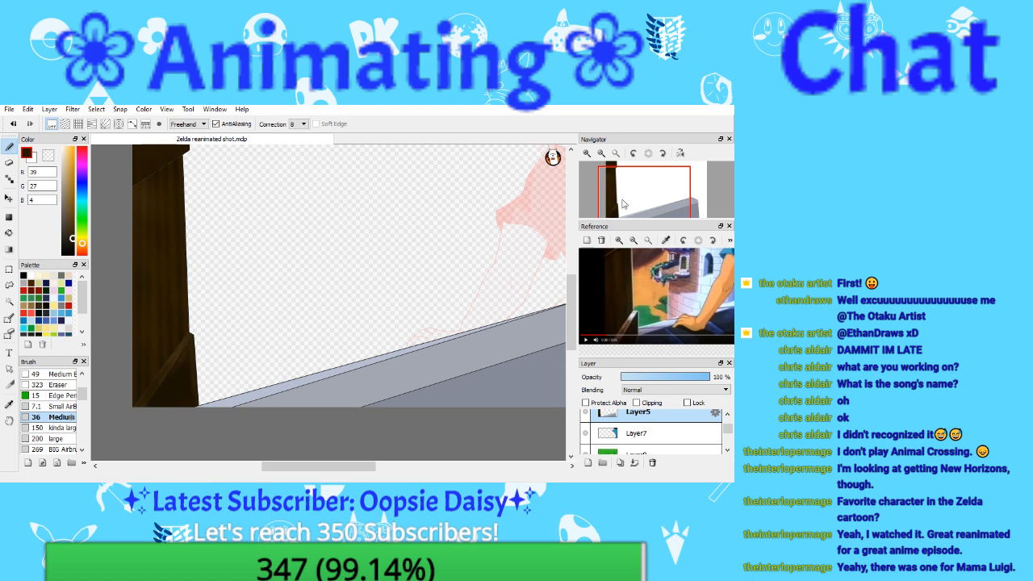
Step: Sample the grey of the stone ledge's wide top band, select that band, and darken the brush colour to R 142, G 146, B 161
drag(622, 201, 653, 204)
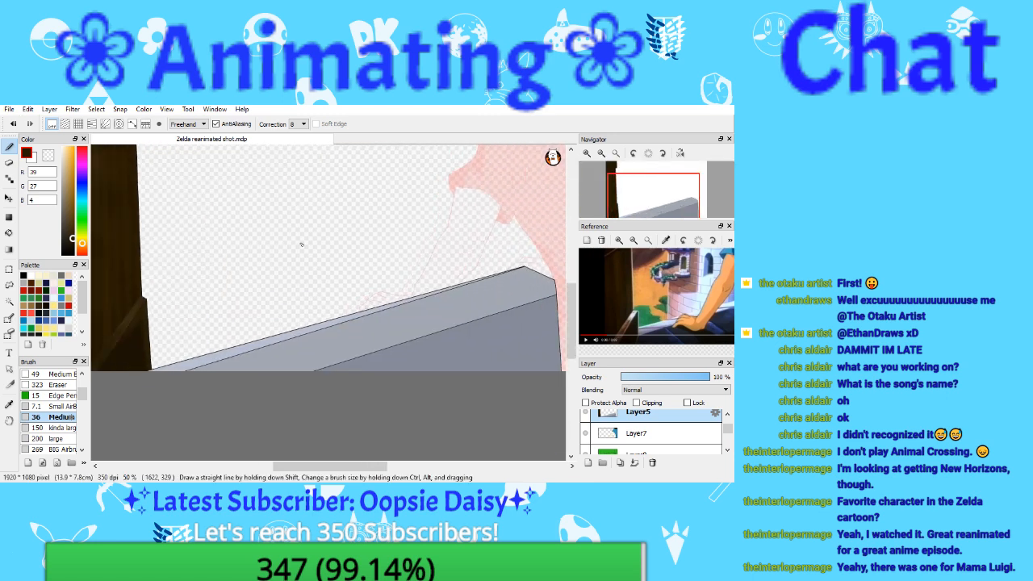
key(i)
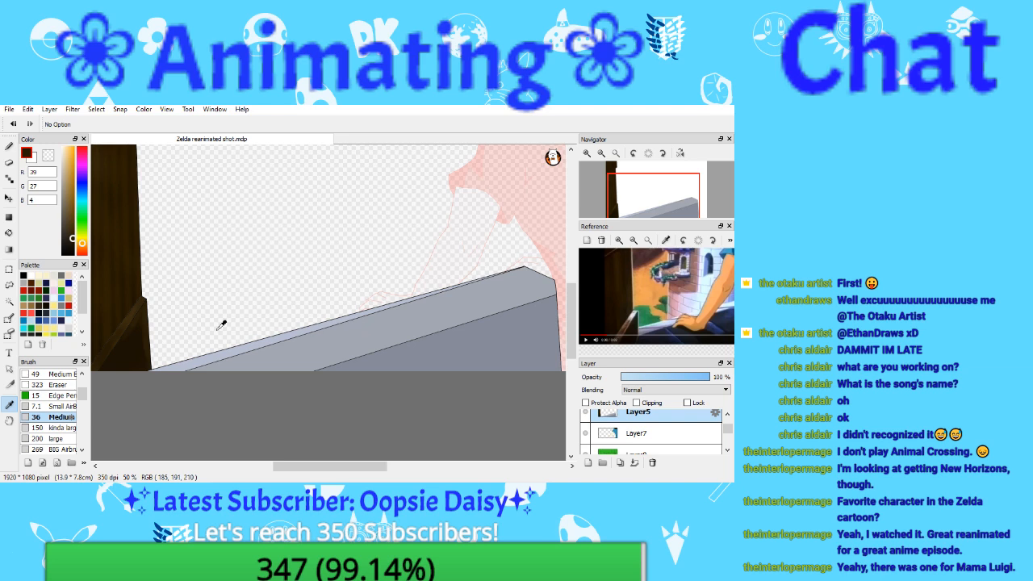
click(303, 353)
key(w)
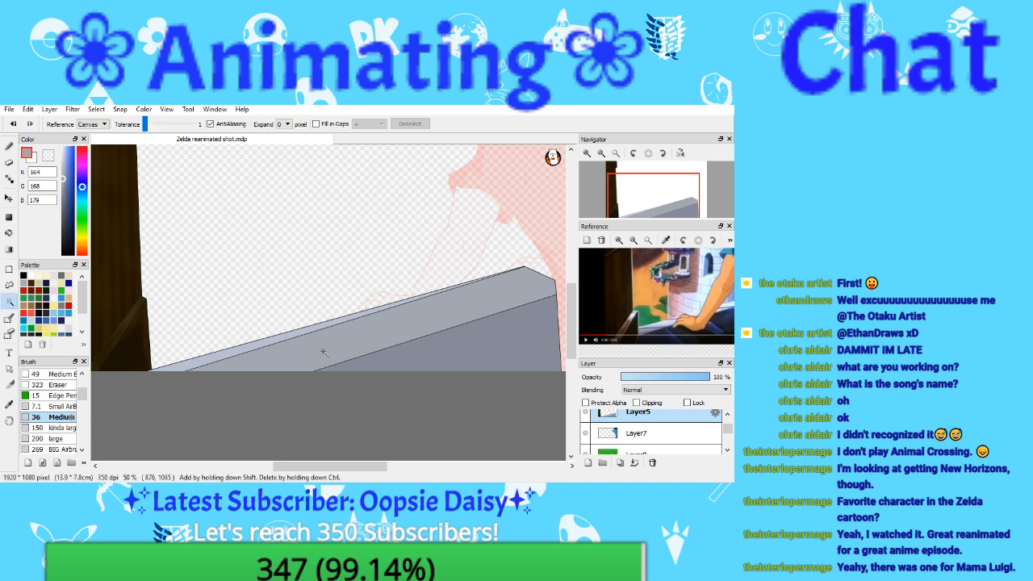
click(323, 353)
click(63, 186)
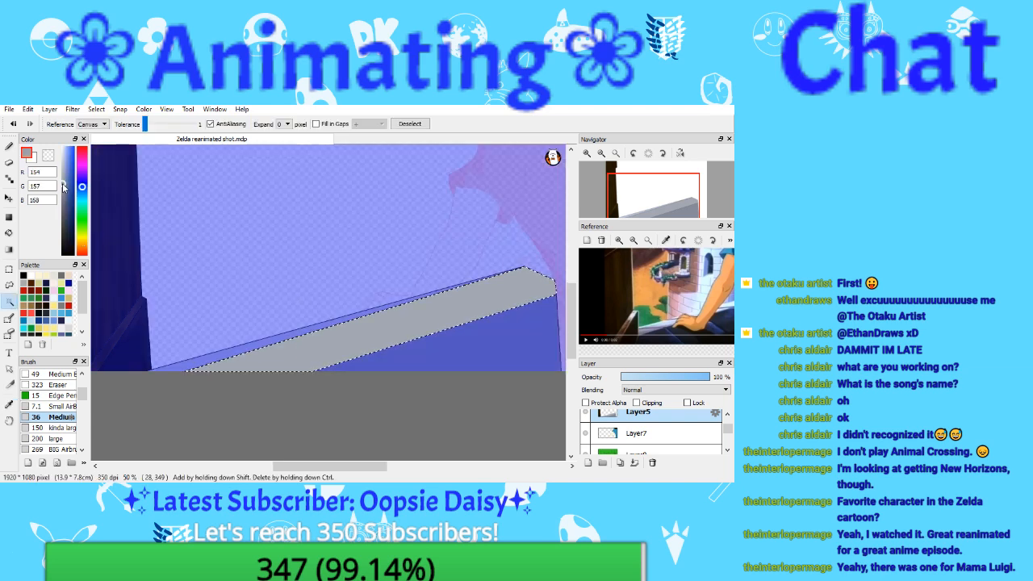
click(62, 188)
click(9, 146)
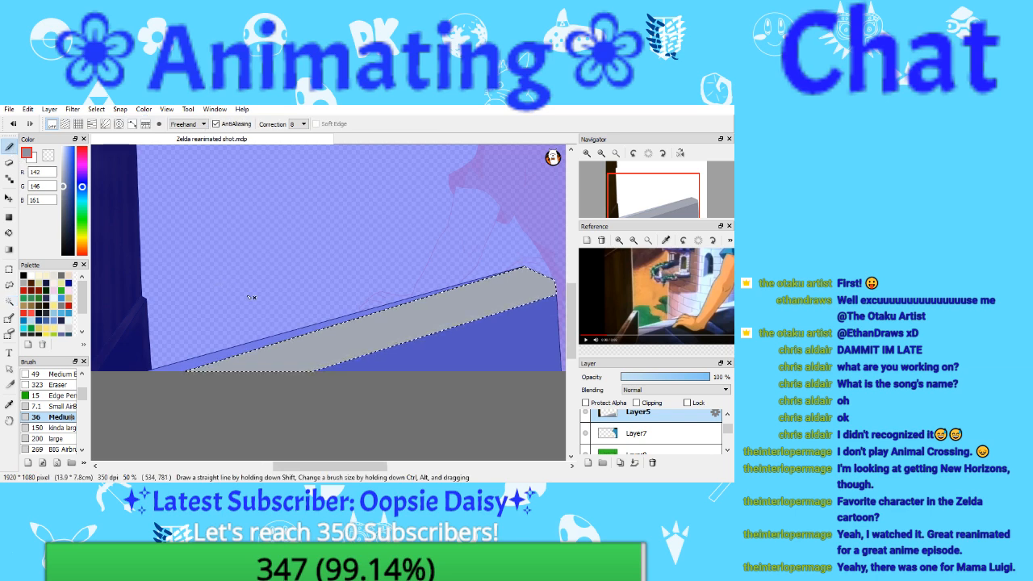
Step: Softly shade the selected top band of the ledge in R 142, G 146, B 161, using the 150 px airbrush for broad strokes
click(588, 154)
drag(636, 210, 653, 211)
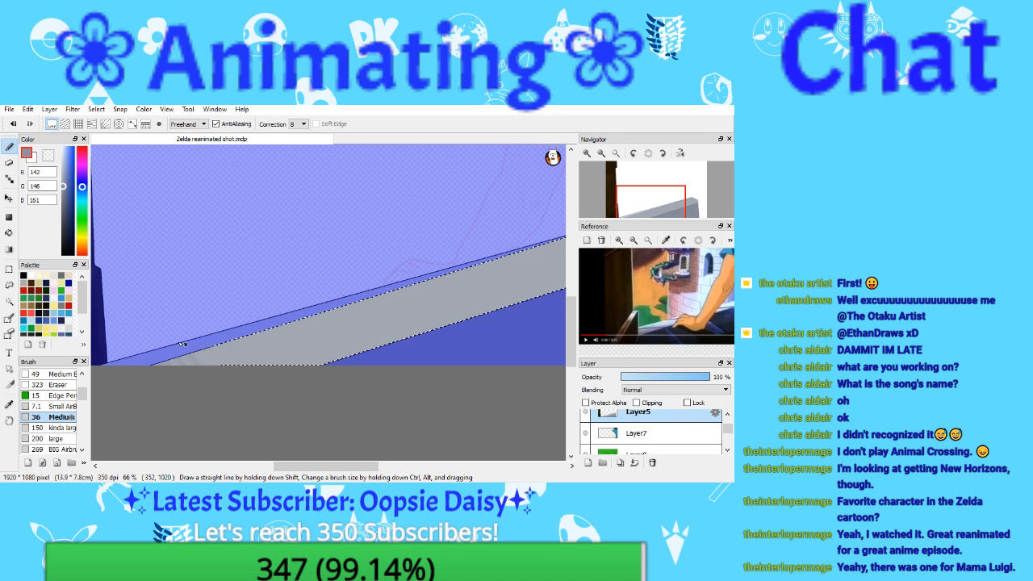
click(50, 428)
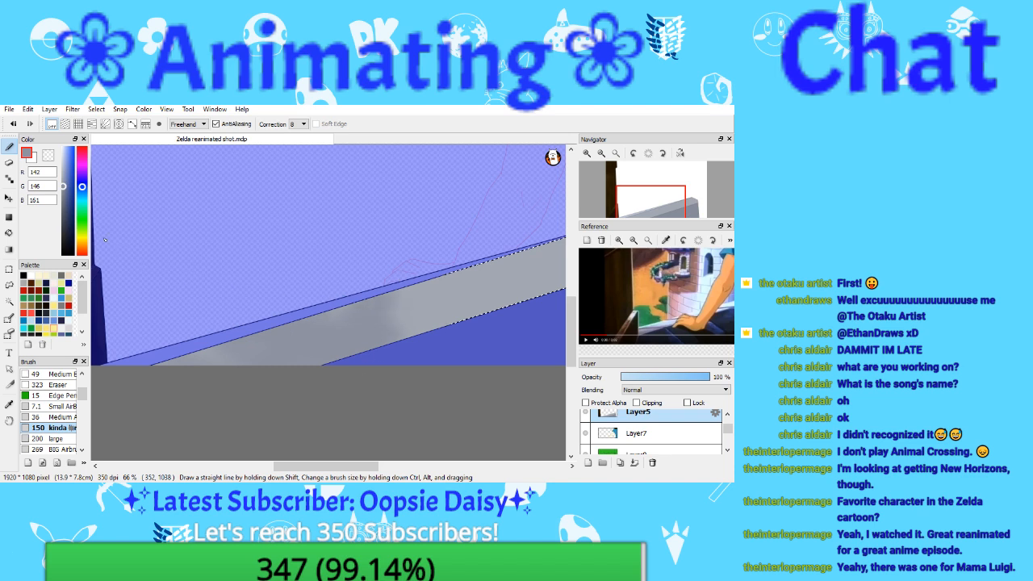
key(ctrl+d)
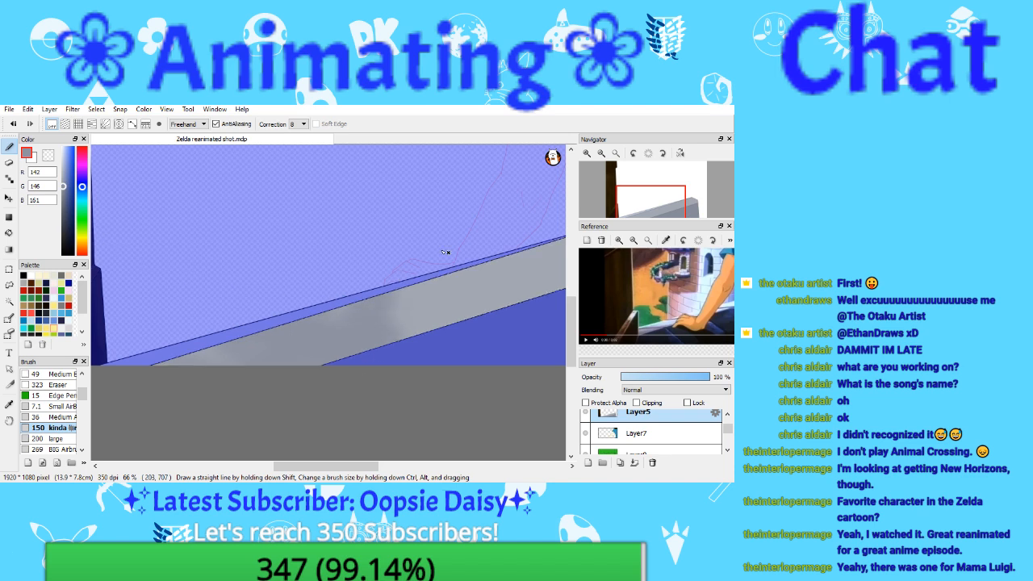
click(601, 153)
mouse_move(371, 296)
mouse_down()
mouse_move(366, 310)
mouse_move(397, 339)
mouse_up()
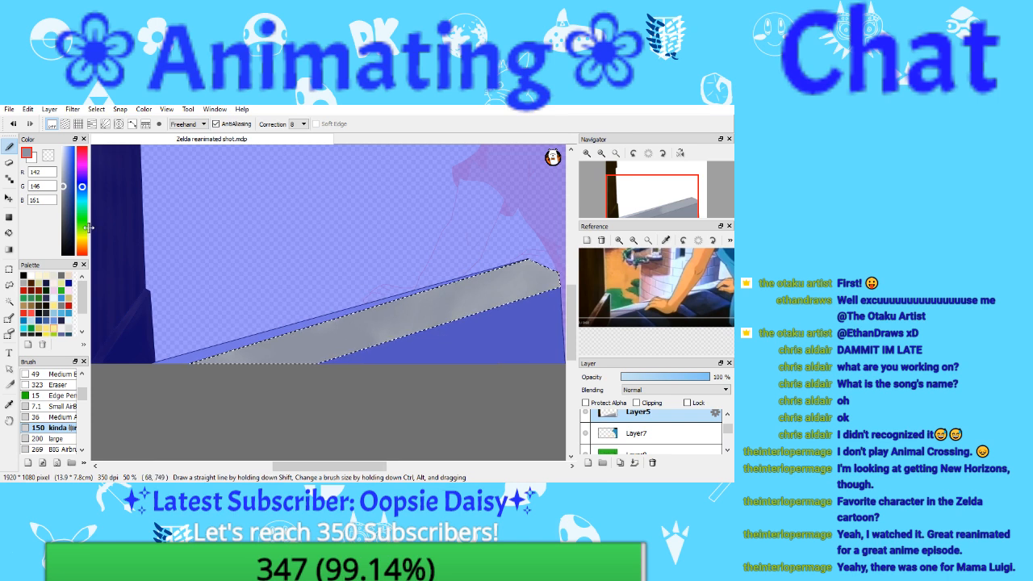
Step: Deepen the ledge band's shading with the 150 px airbrush in R 126, G 131, B 150, R 113, G 118, B 135 and R 97, G 103, B 122
click(64, 193)
drag(63, 192, 64, 193)
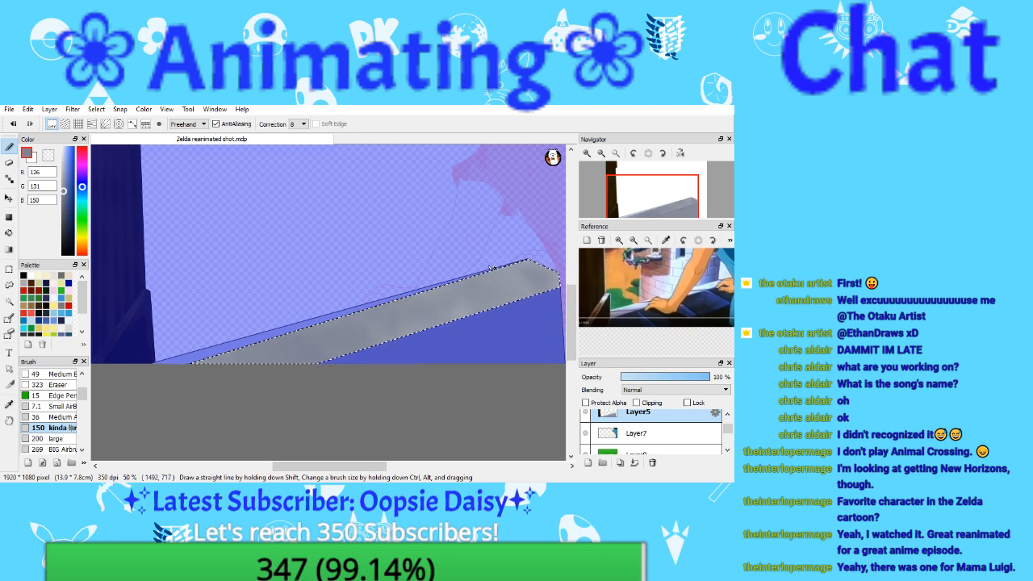
drag(65, 195, 63, 197)
drag(446, 329, 407, 334)
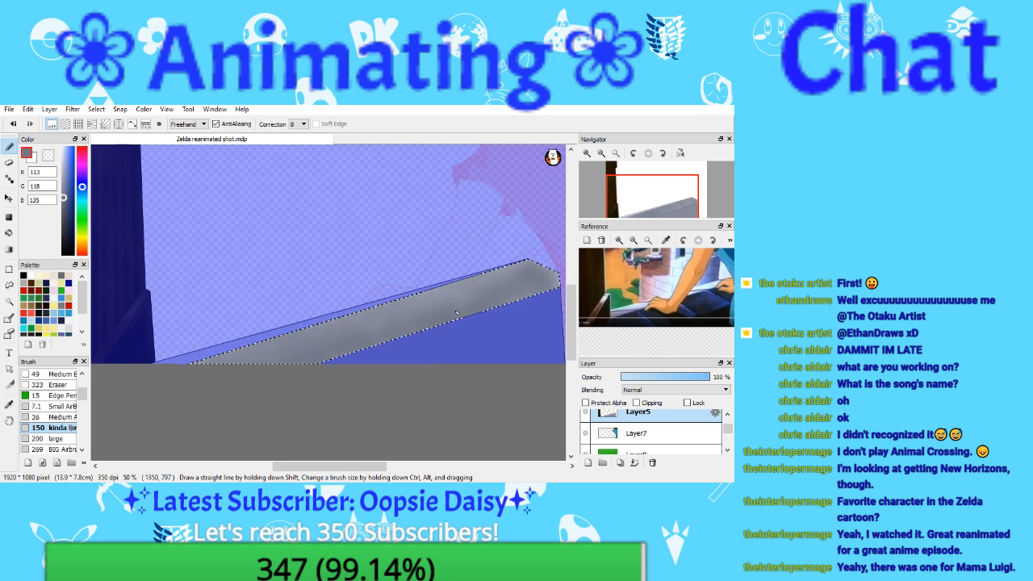
drag(64, 198, 64, 203)
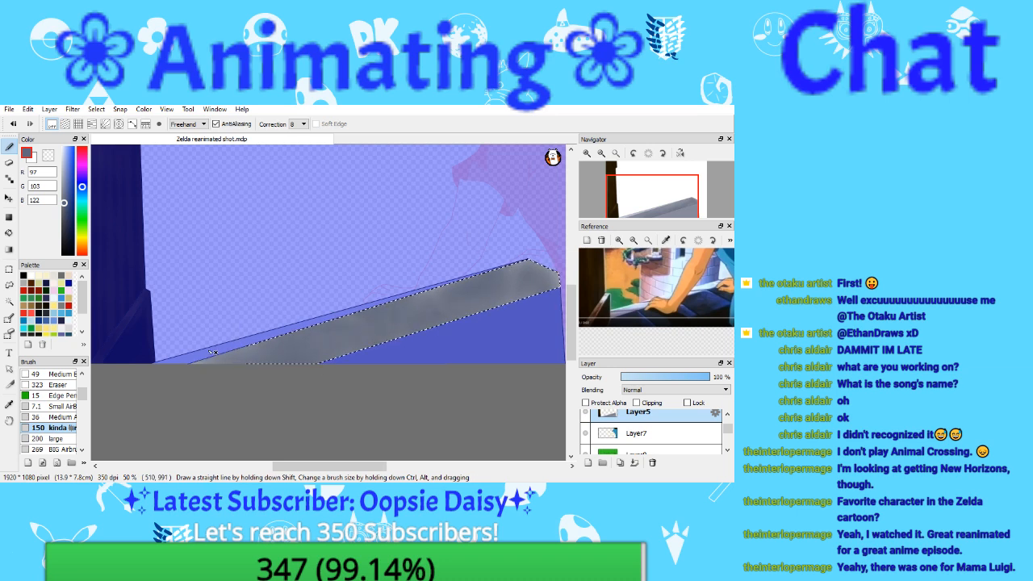
key(ctrl+d)
Step: Lighten the grey to R 112, G 118, B 140 and R 108, G 117, B 150, blend it over the ledge band, and clear the selection
click(64, 201)
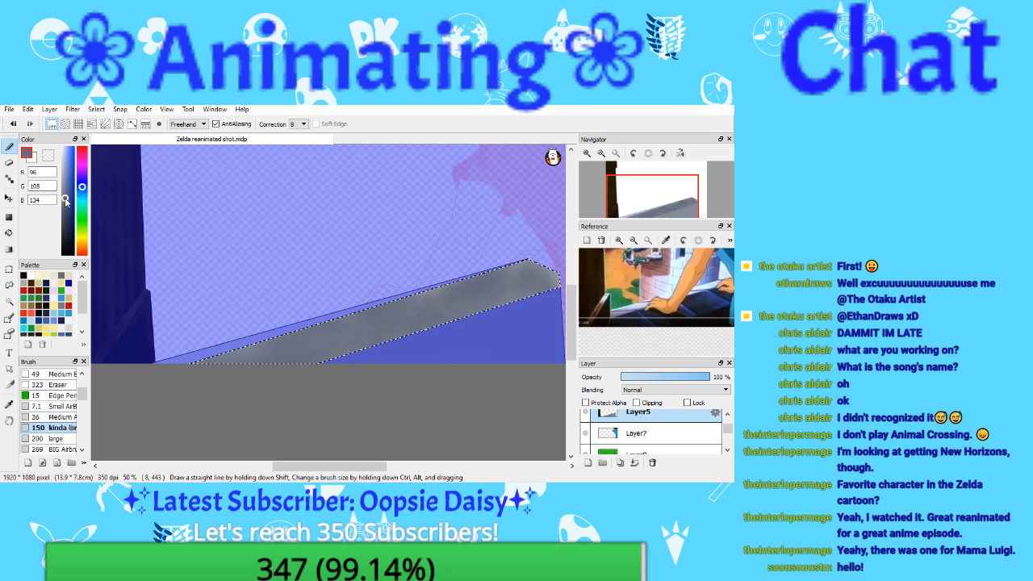
click(65, 199)
click(64, 196)
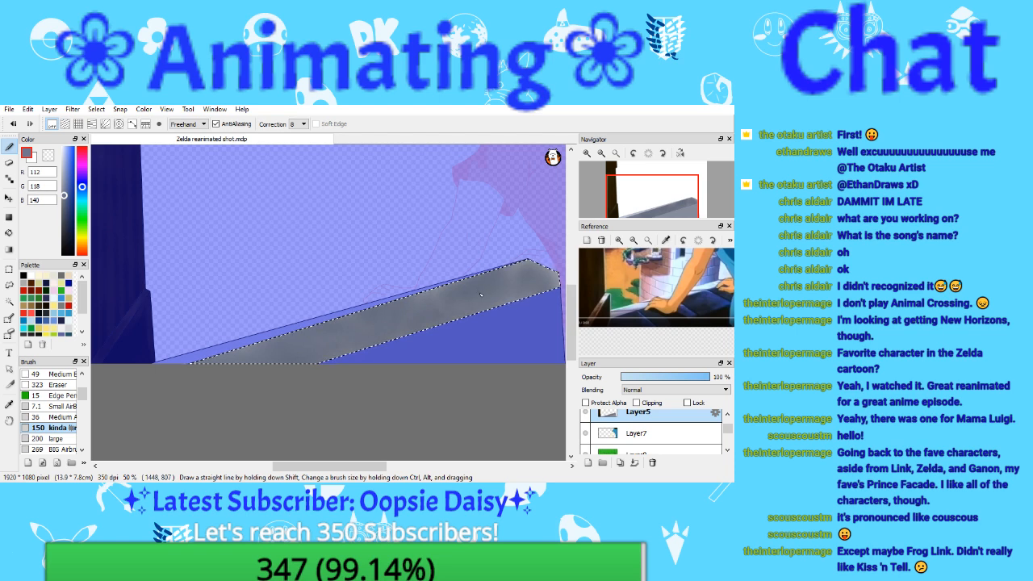
click(66, 192)
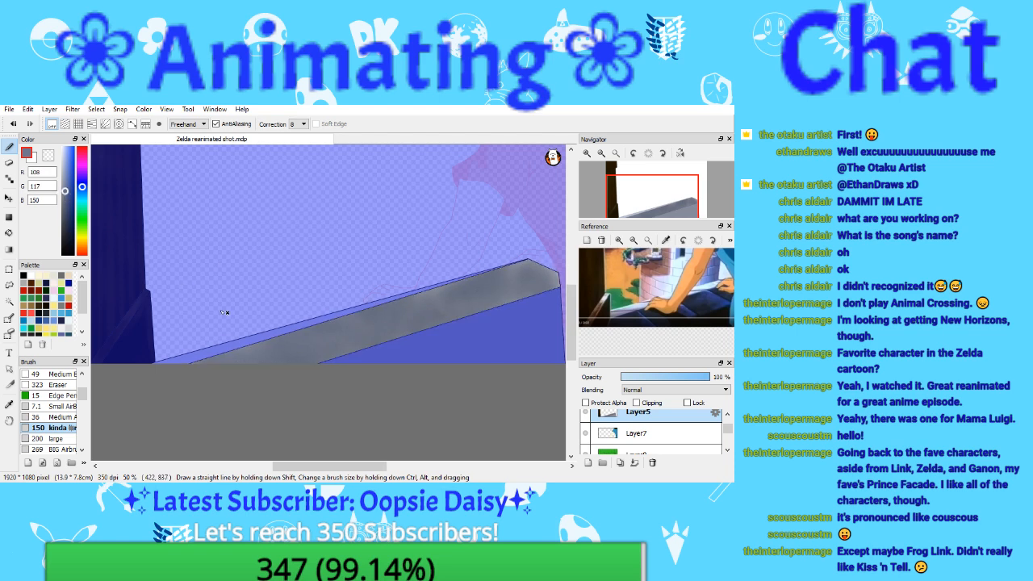
drag(222, 365, 359, 380)
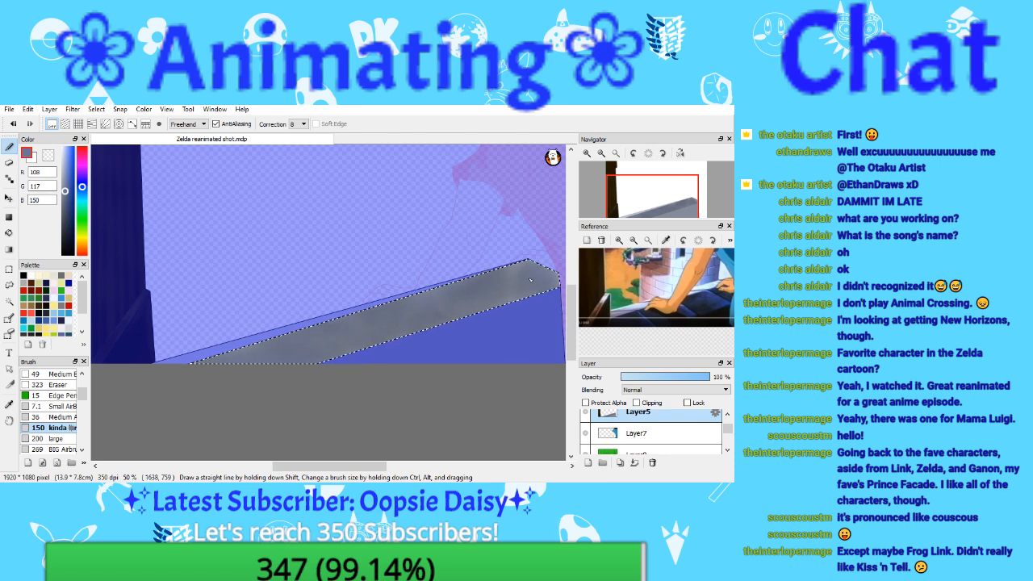
key(ctrl+d)
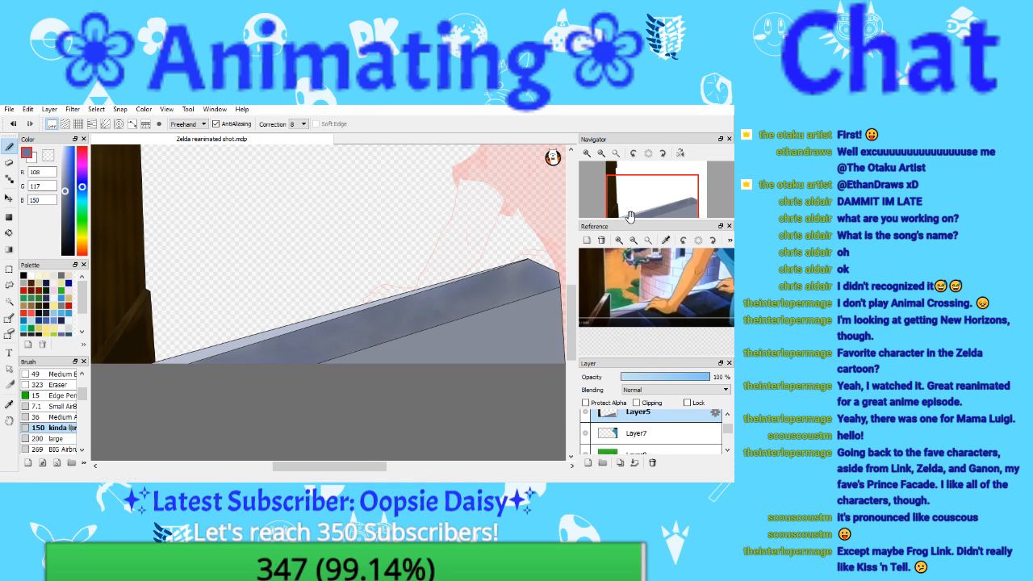
Step: Sample the grey along the ledge's front face and darken the brush colour to R 76, G 81, B 112
mouse_move(636, 211)
mouse_down()
mouse_move(678, 211)
mouse_move(645, 207)
mouse_move(654, 204)
mouse_up()
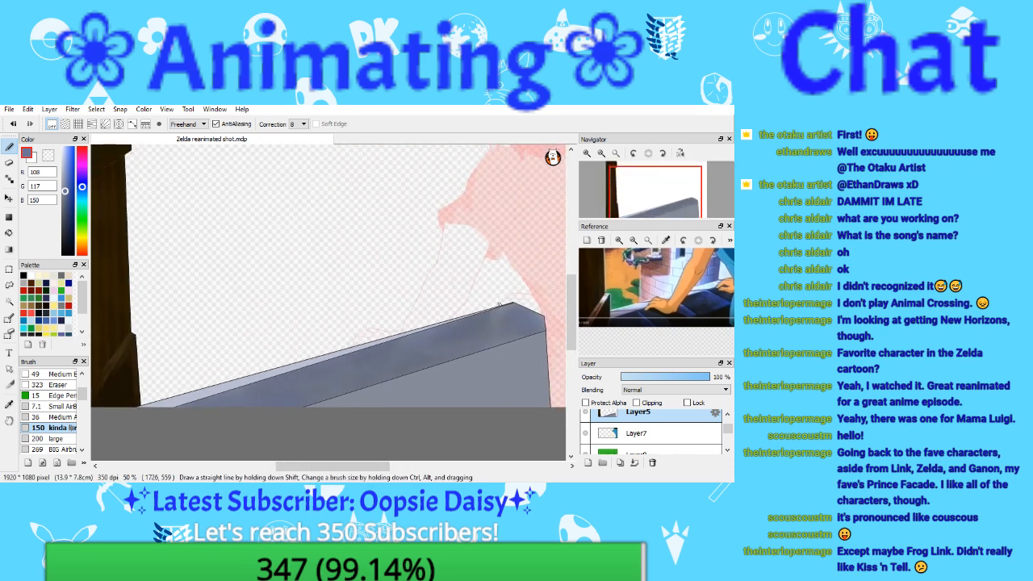
click(9, 404)
click(439, 385)
click(427, 360)
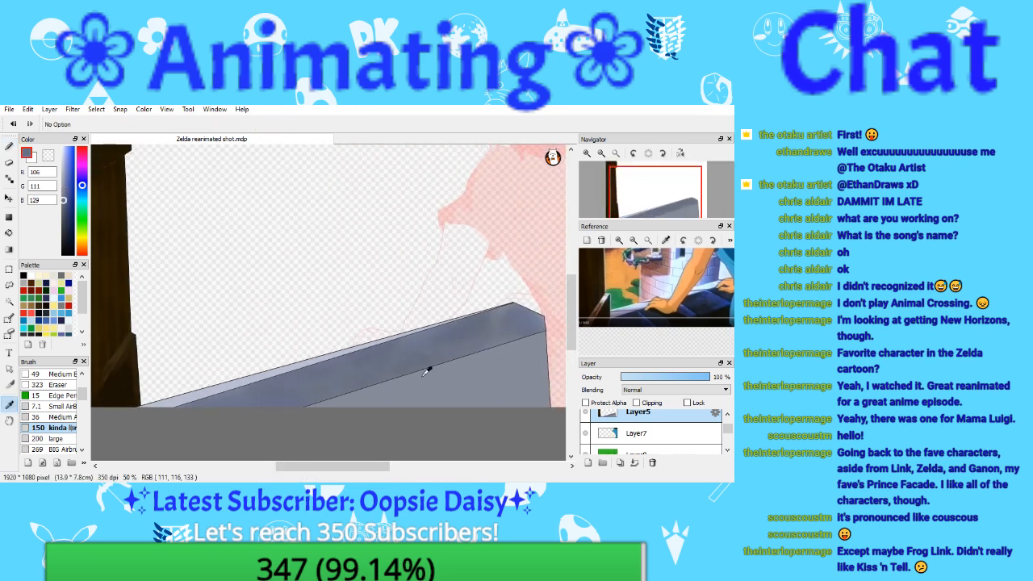
drag(65, 204, 65, 208)
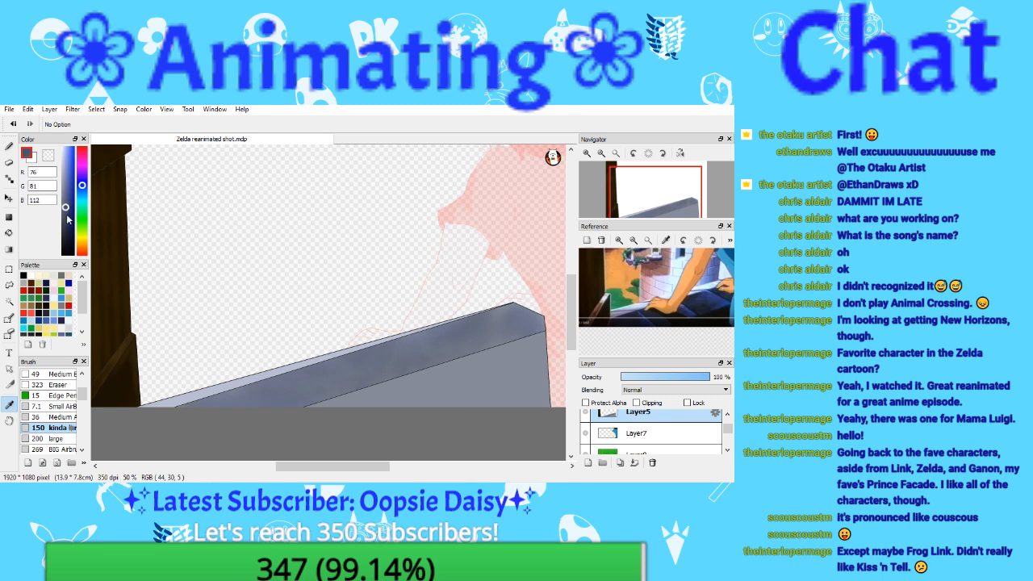
Step: Select the ledge's front face and shade it softly in R 76, G 81, B 112 with the 150 px airbrush
click(9, 302)
click(442, 380)
click(9, 146)
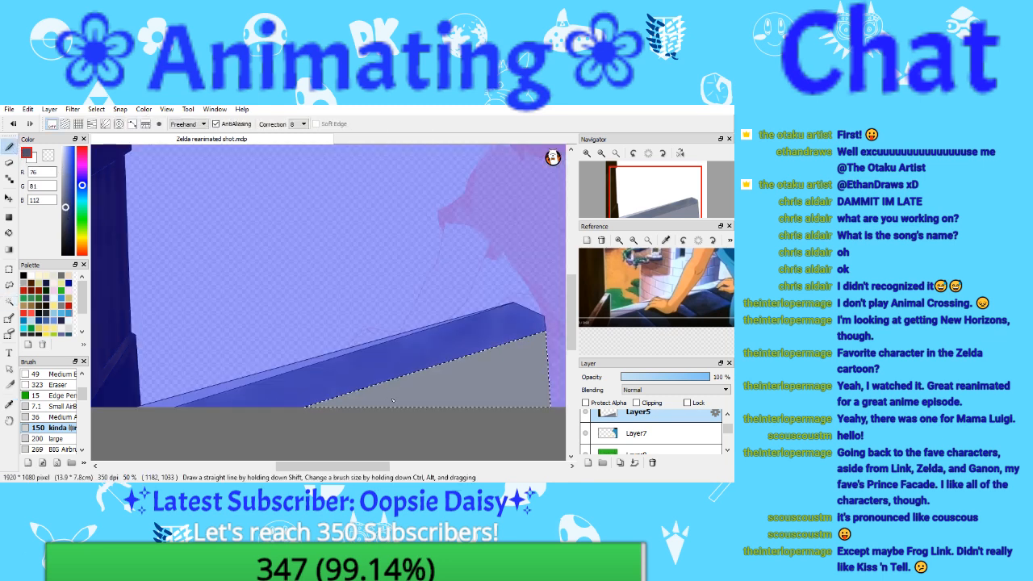
mouse_move(346, 401)
mouse_down()
mouse_move(390, 422)
mouse_move(307, 403)
mouse_move(408, 424)
mouse_move(365, 397)
mouse_move(369, 384)
mouse_move(400, 380)
mouse_move(404, 393)
mouse_move(433, 367)
mouse_move(488, 355)
mouse_up()
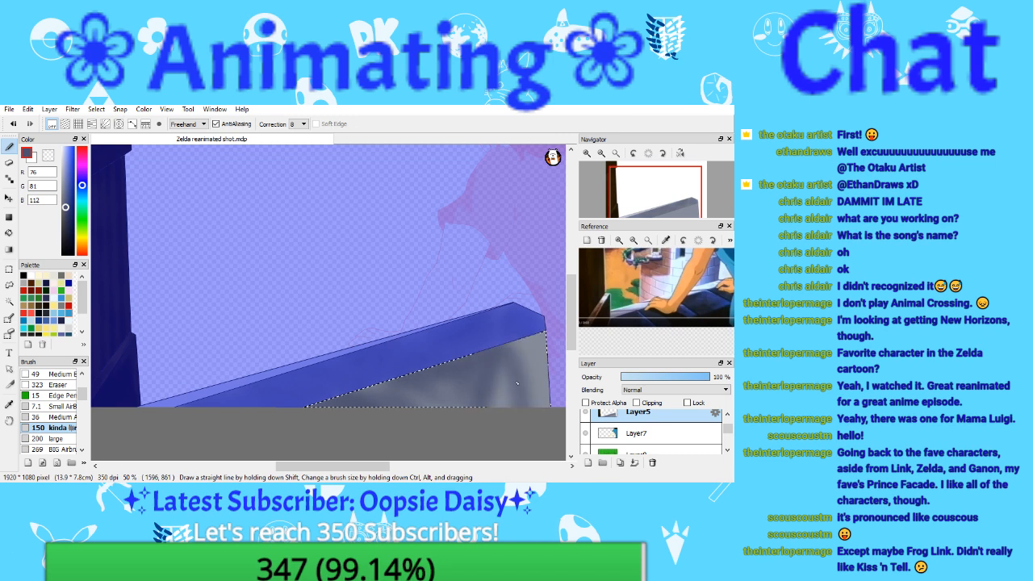
mouse_move(532, 347)
mouse_down()
mouse_move(520, 393)
mouse_move(478, 370)
mouse_move(432, 395)
mouse_move(374, 389)
mouse_up()
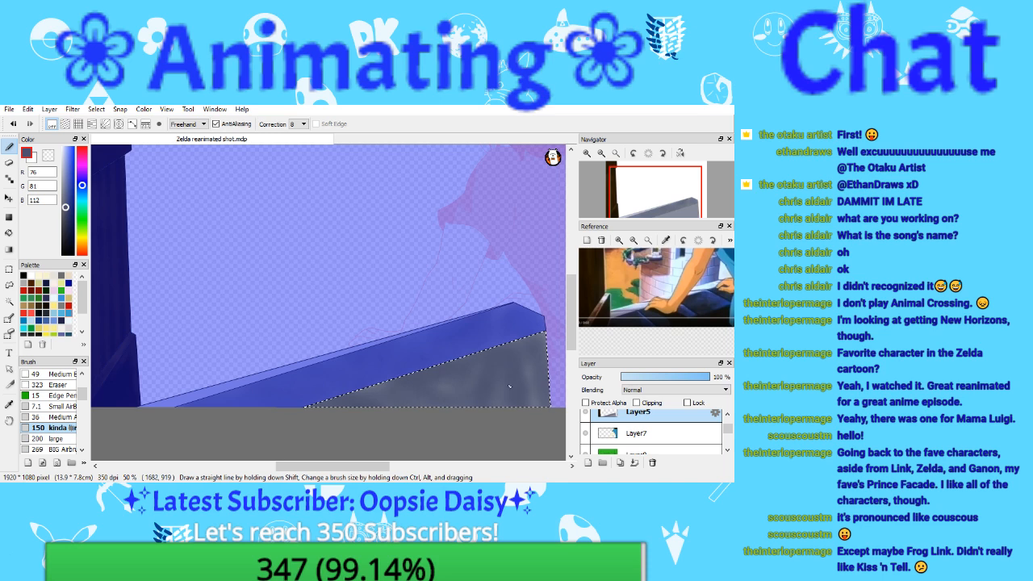
click(67, 204)
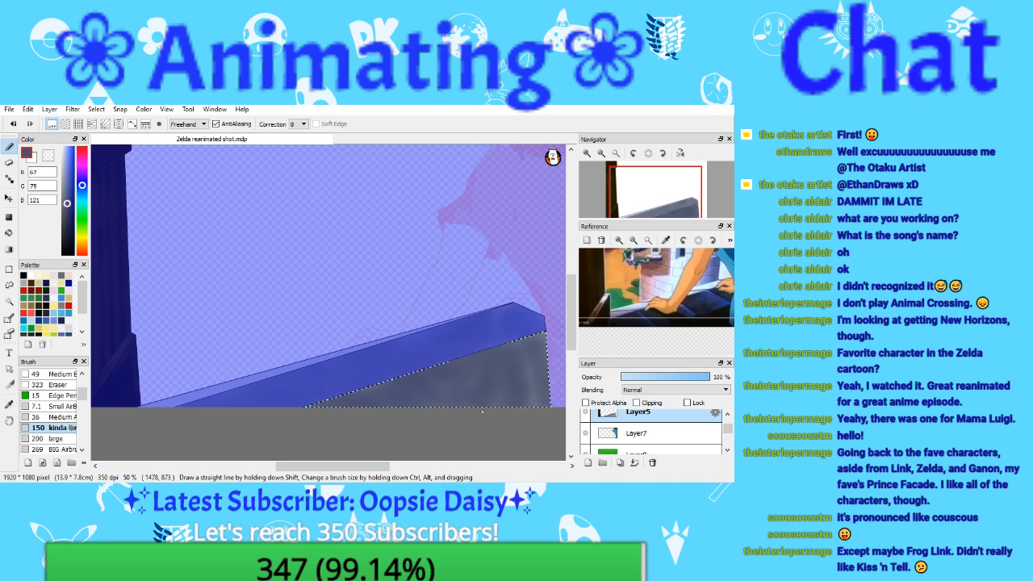
mouse_move(489, 362)
mouse_down()
mouse_move(339, 399)
mouse_move(517, 366)
mouse_up()
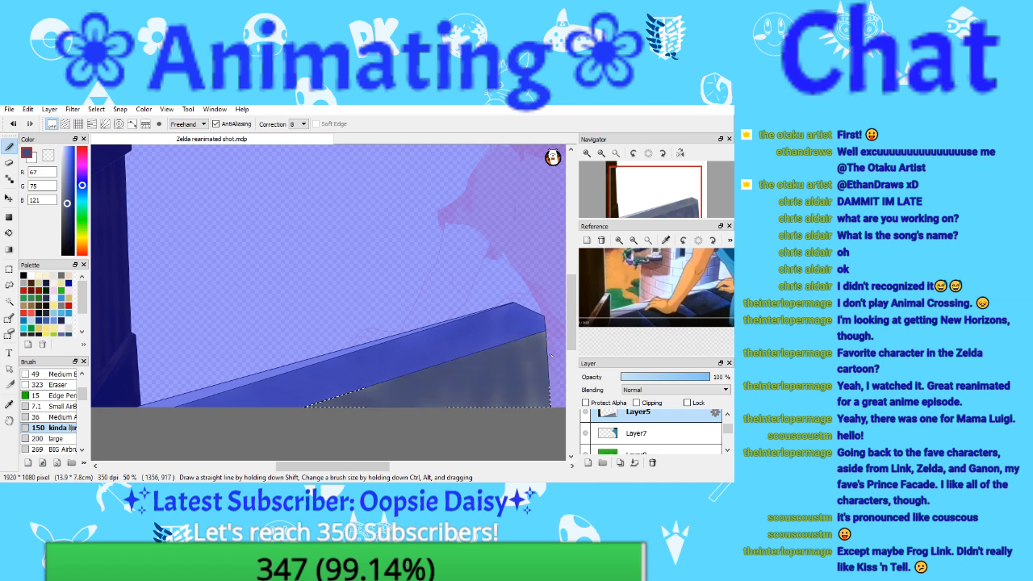
key(ctrl+d)
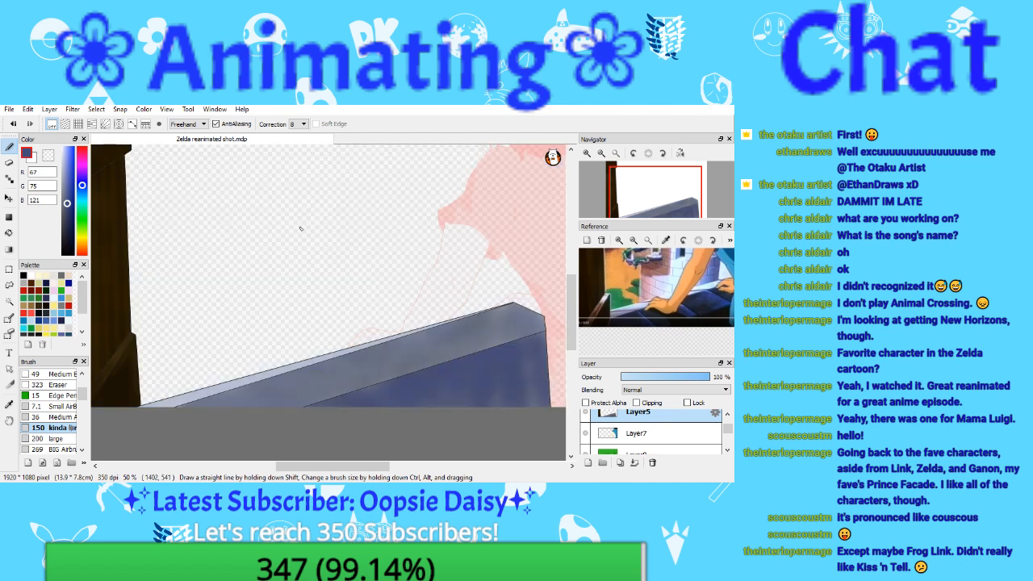
click(13, 123)
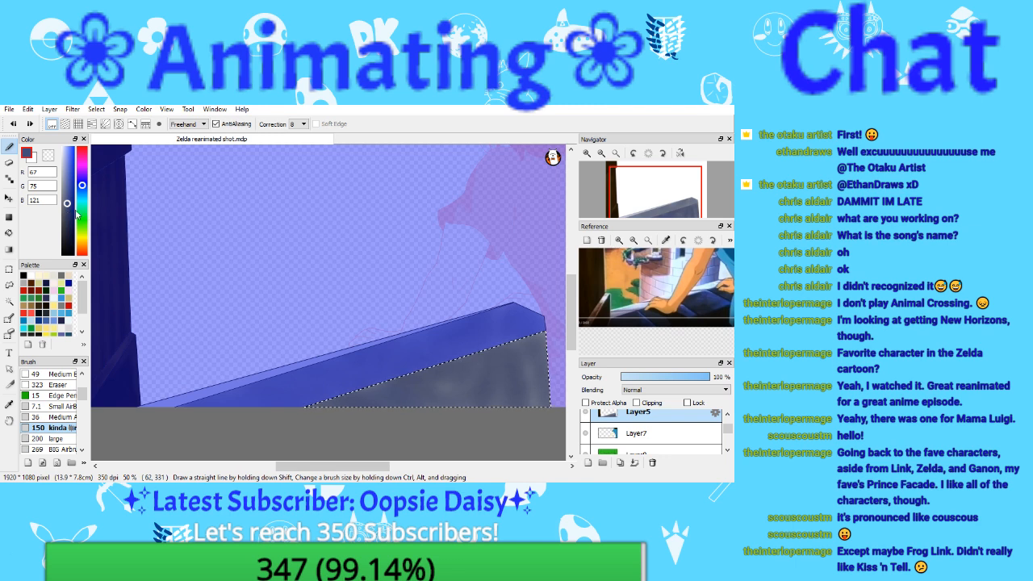
Step: Blend R 88, G 94, B 137, R 83, G 88, B 122 and neutral R 97, G 97, B 97 over the selected front face of the ledge
drag(69, 207, 67, 201)
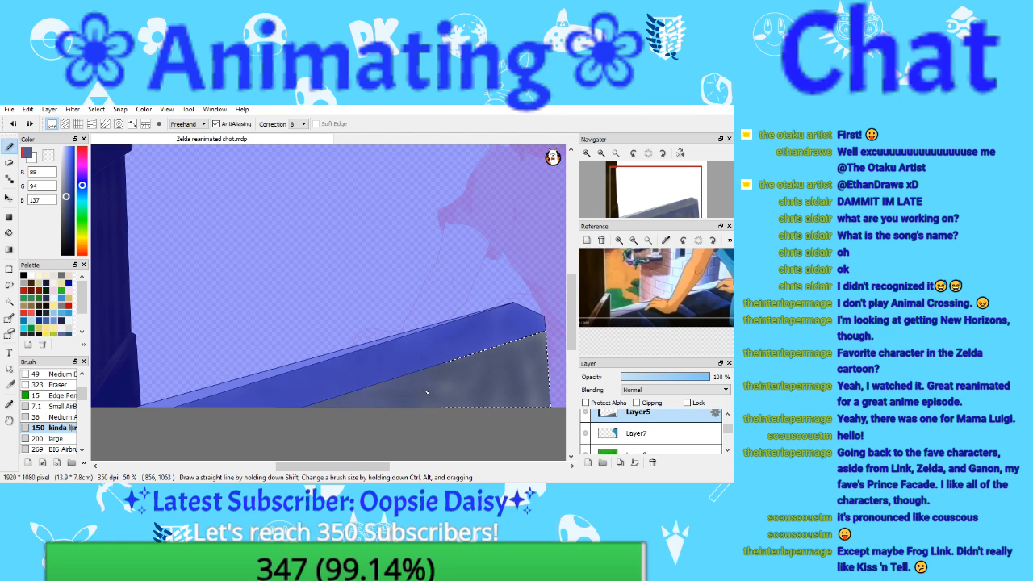
click(66, 207)
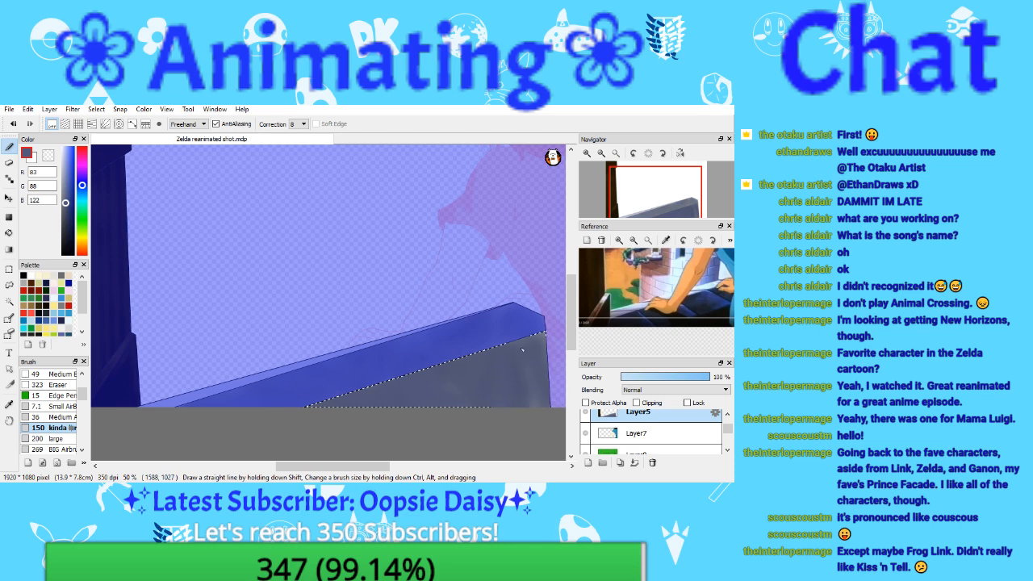
click(65, 208)
click(65, 204)
drag(65, 204, 62, 213)
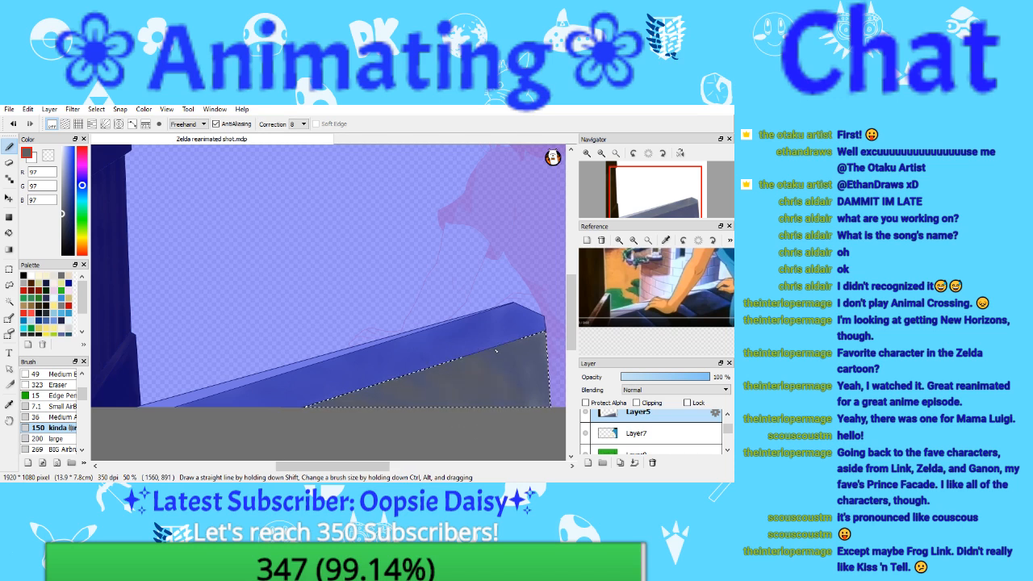
Step: Deepen the front face's shading with R 63, G 67, B 93 up to its far corner and clear the selection
click(65, 215)
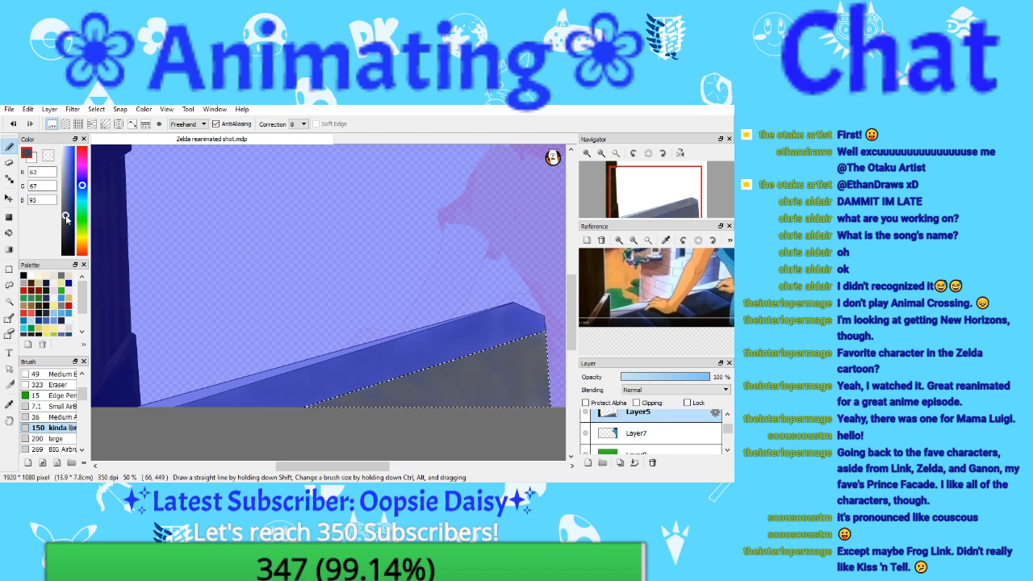
key(ctrl+d)
key(ctrl+z)
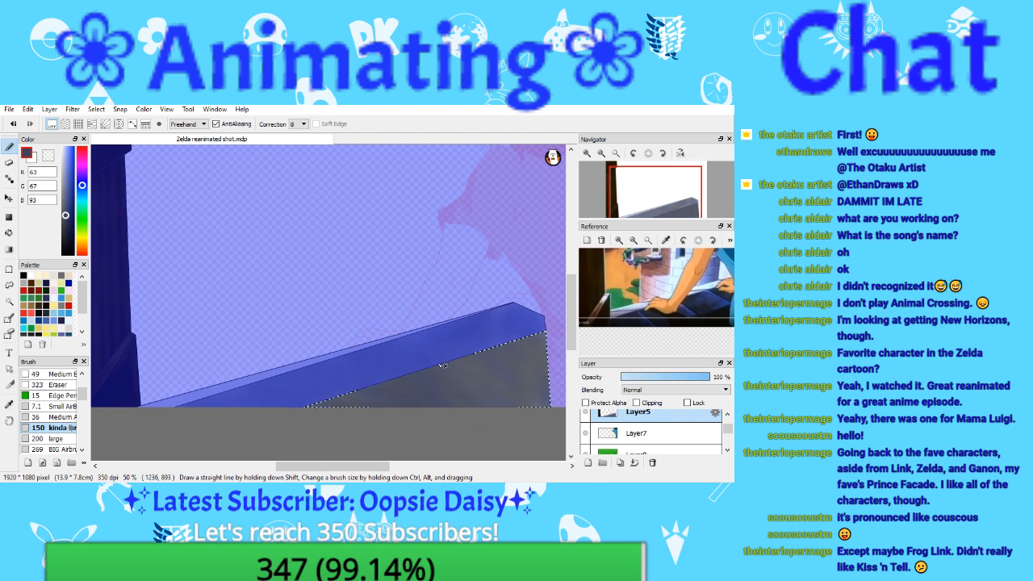
mouse_move(542, 371)
mouse_down()
mouse_move(528, 352)
mouse_move(546, 331)
mouse_up()
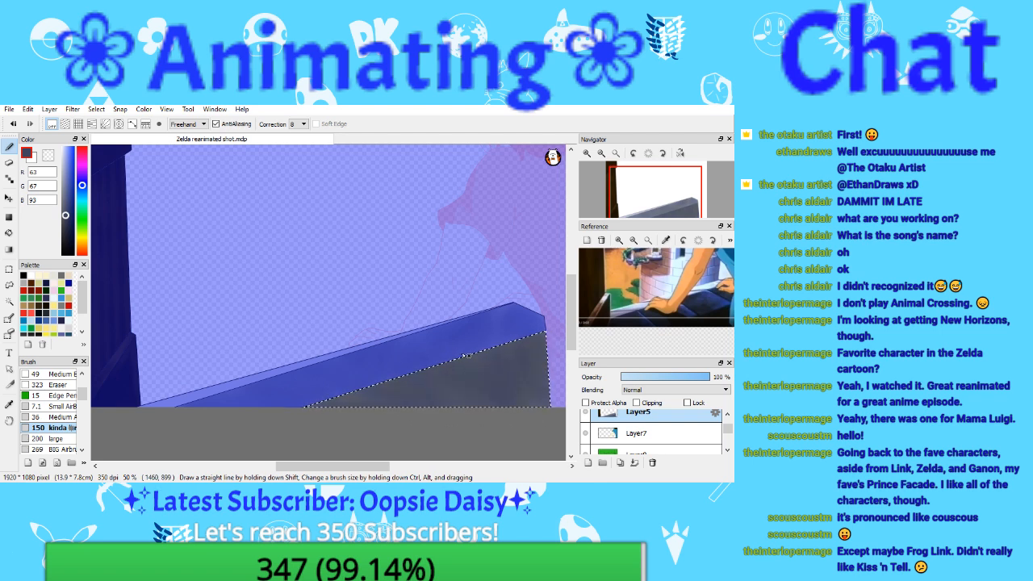
key(ctrl+d)
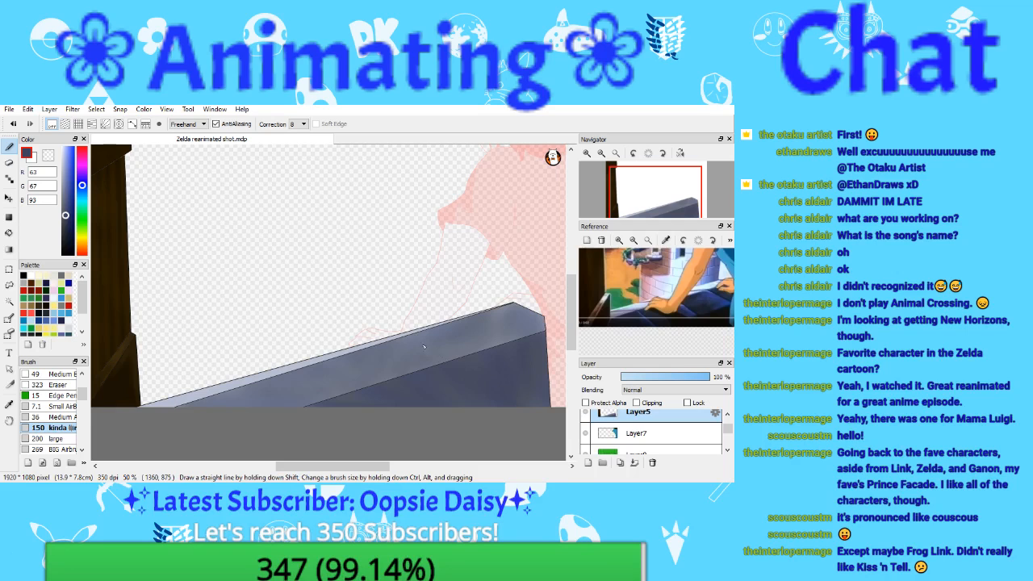
Step: Save the Zelda reanimated shot.mdp file
drag(634, 204, 639, 205)
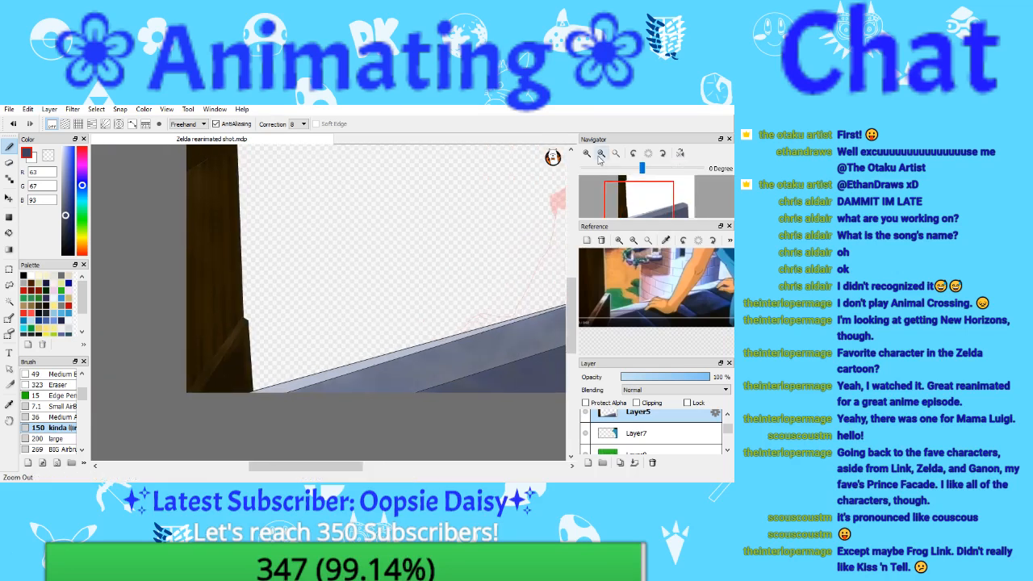
click(599, 159)
click(9, 108)
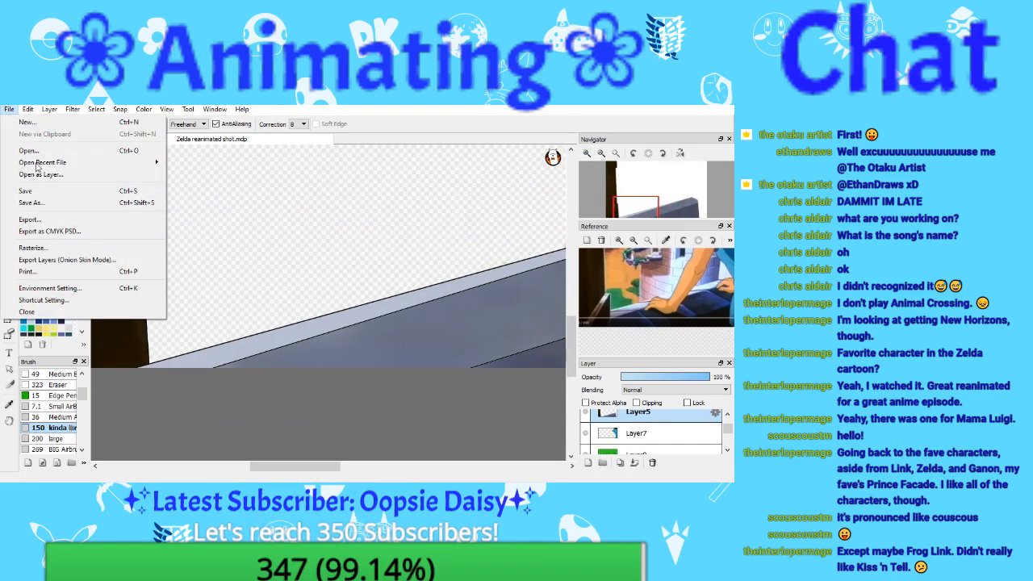
click(46, 192)
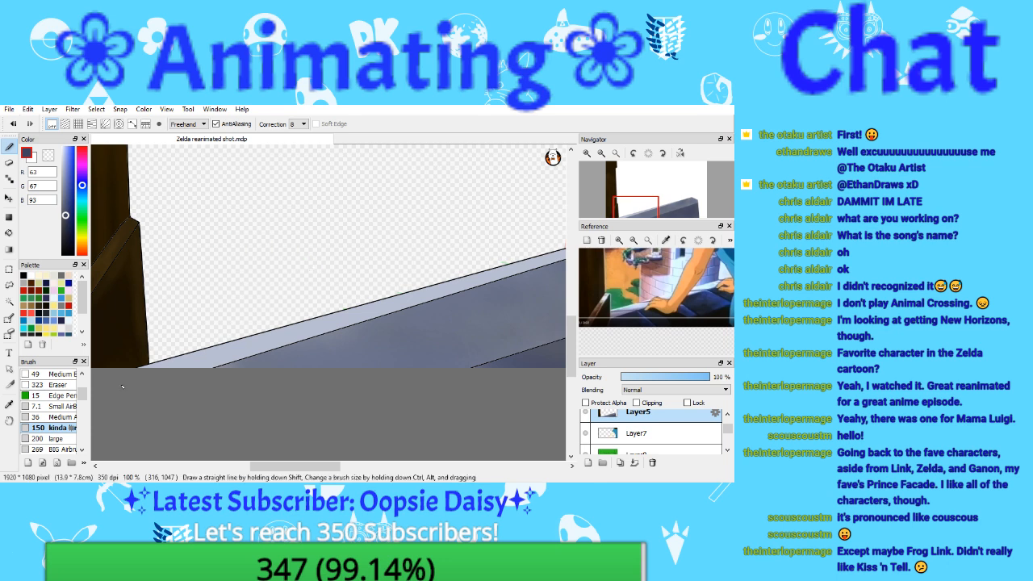
Step: Sample the light grey of the ledge's thin upper strip, darken it to R 168, G 173, B 191, and select the strip for brushing
key(i)
click(212, 355)
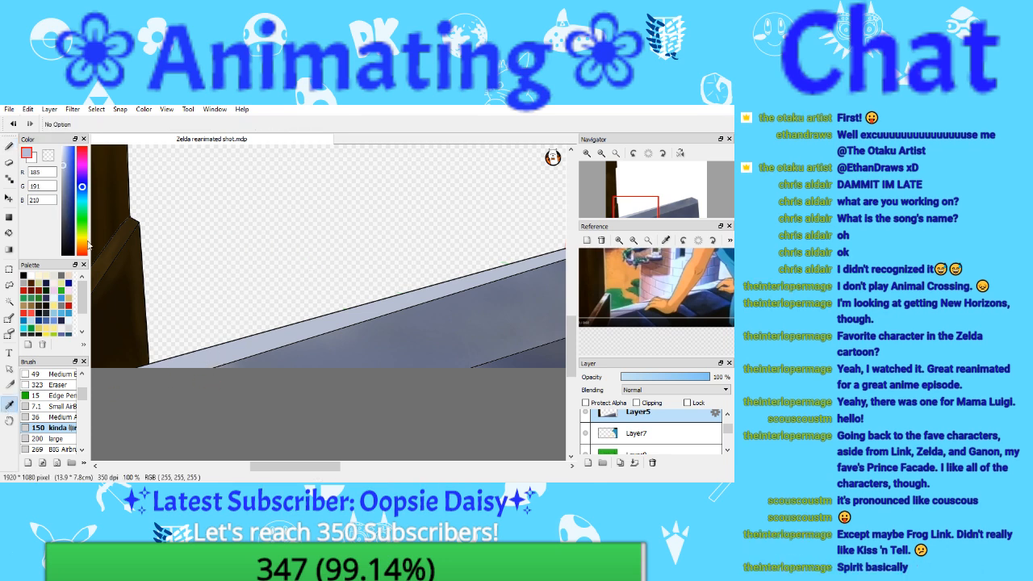
click(64, 176)
click(9, 300)
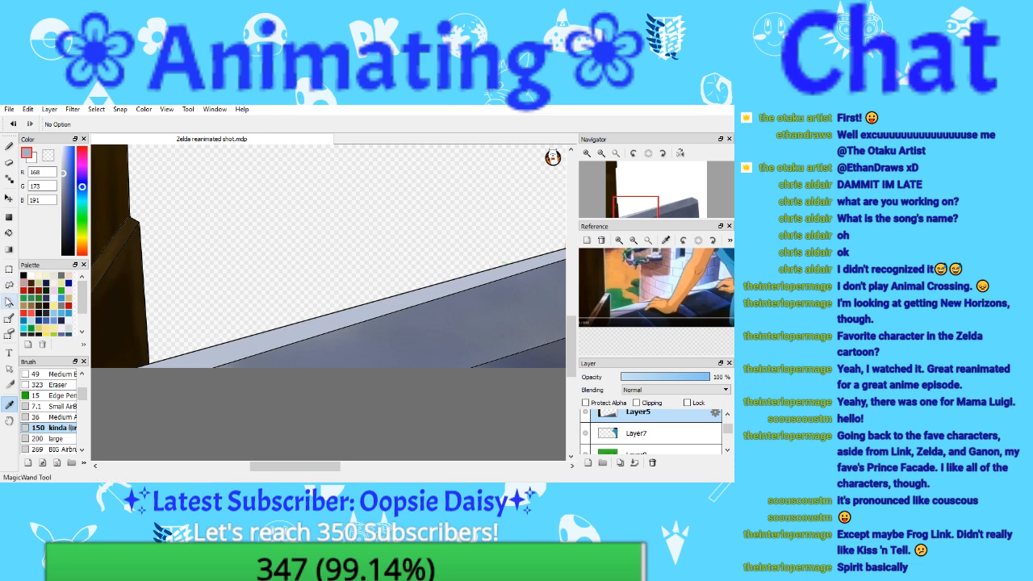
click(195, 360)
click(9, 146)
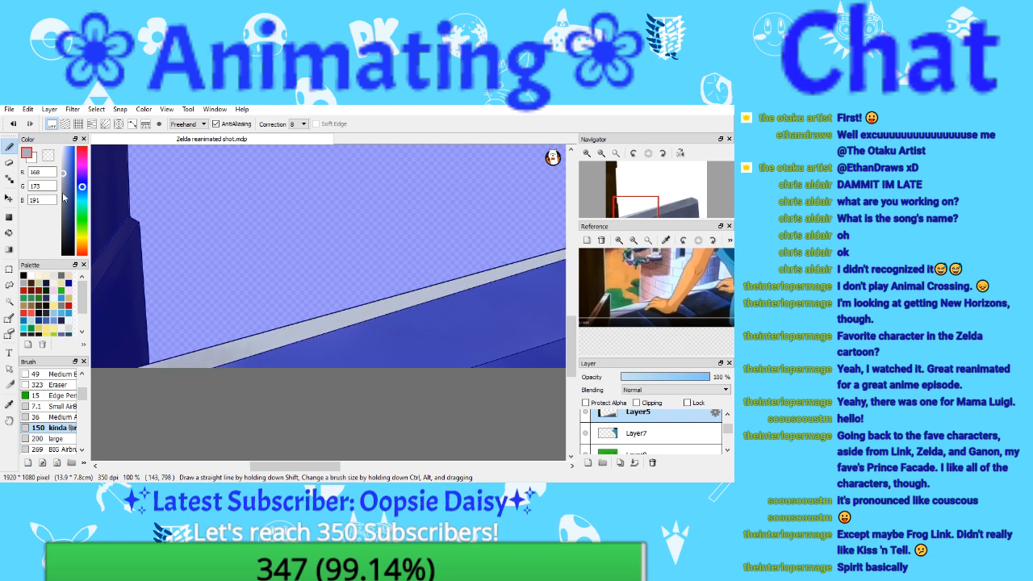
Step: Shade the selected thin strip along its length in R 152, G 157, B 173 with the 150 px airbrush
drag(64, 175, 63, 182)
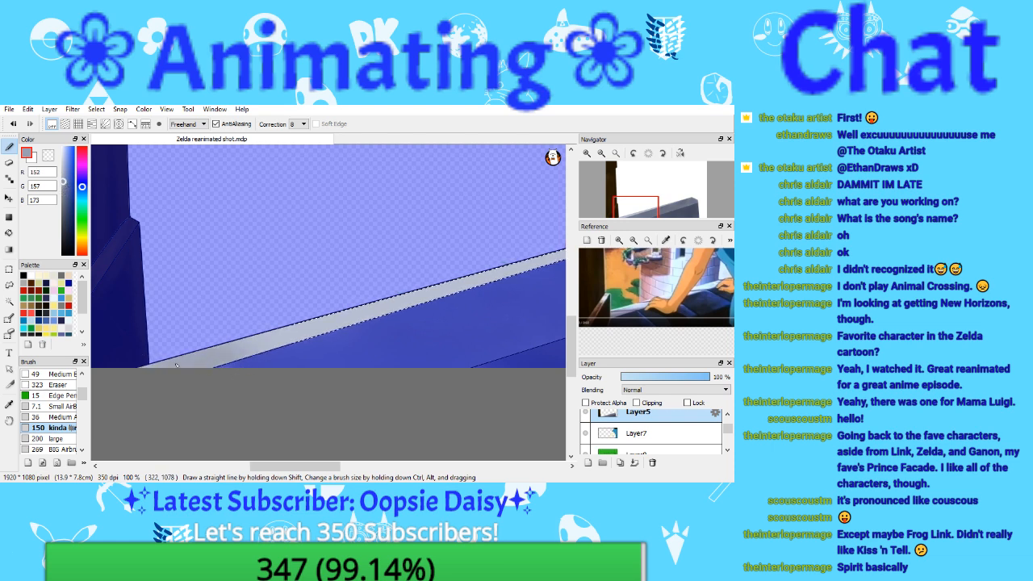
drag(176, 364, 169, 356)
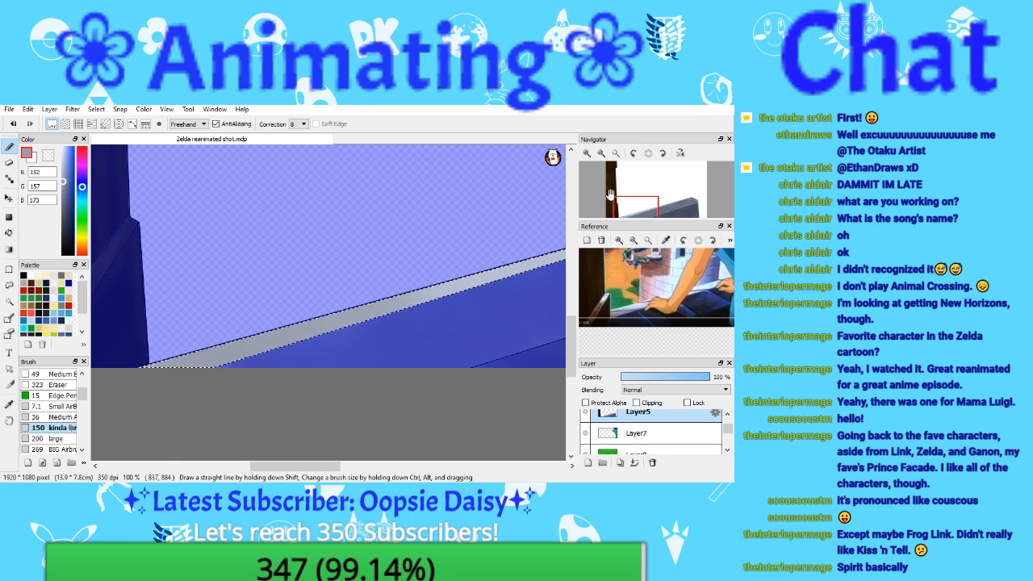
key(ctrl+d)
drag(457, 262, 258, 356)
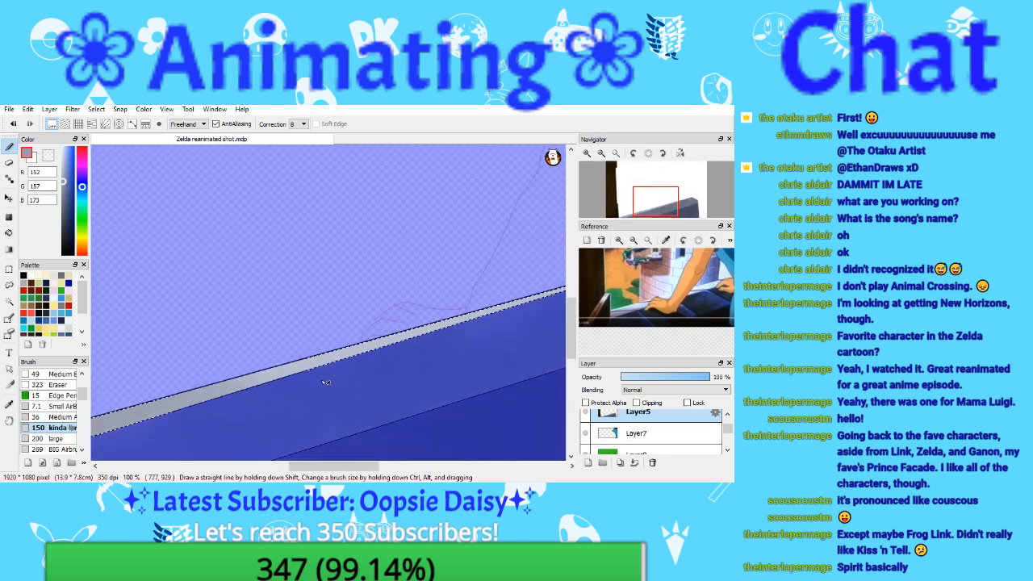
click(663, 209)
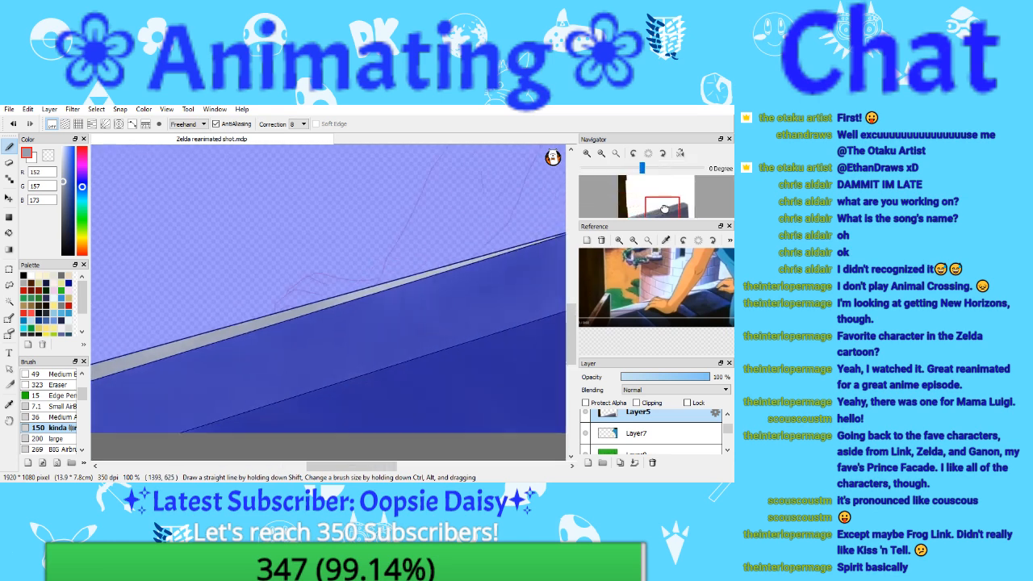
drag(664, 209, 667, 205)
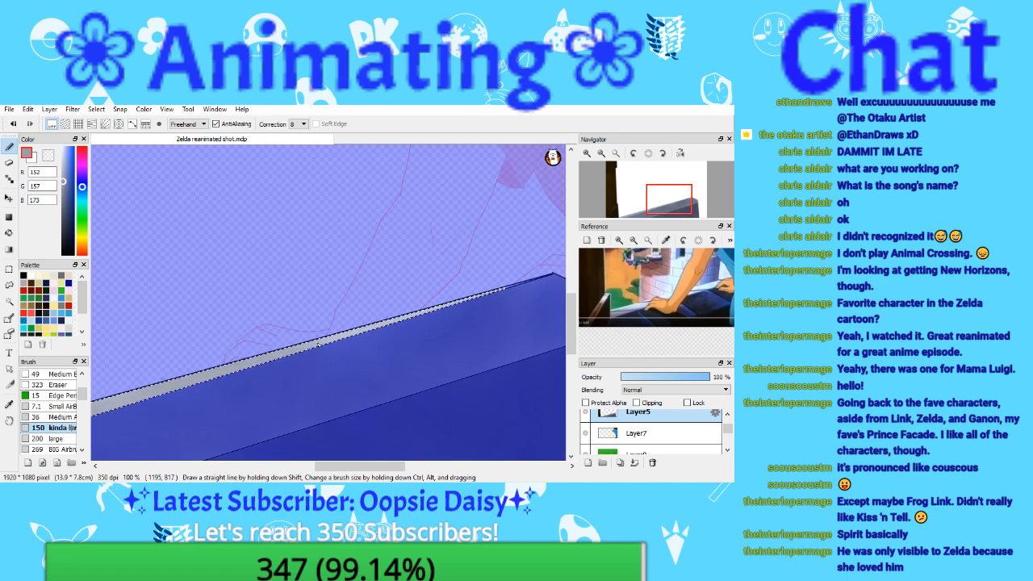
Step: Brush R 132, G 140, B 166 along the ledge's thin strip and clear the selection
click(601, 153)
drag(662, 203, 642, 209)
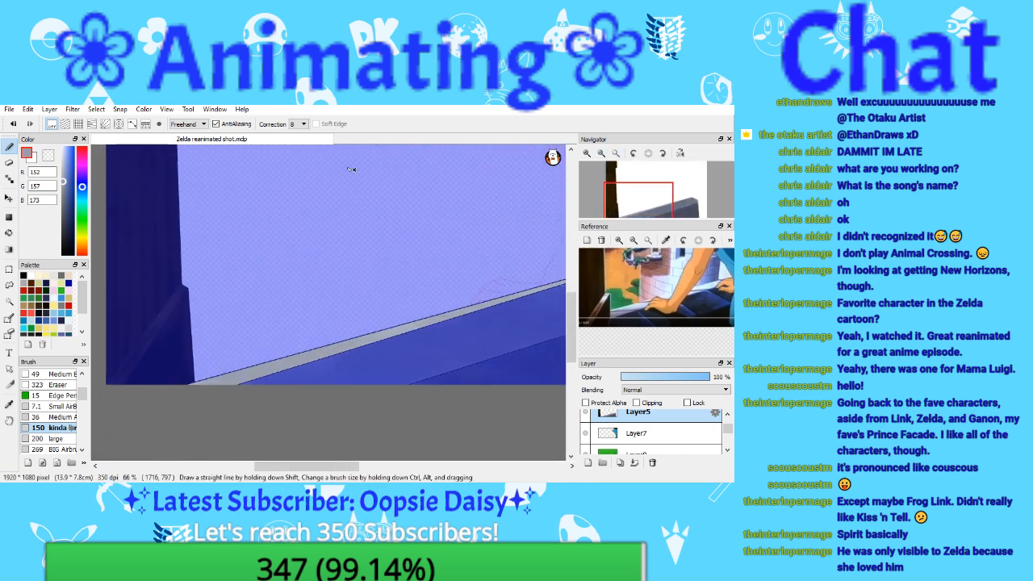
click(64, 185)
drag(203, 370, 466, 284)
key(ctrl+d)
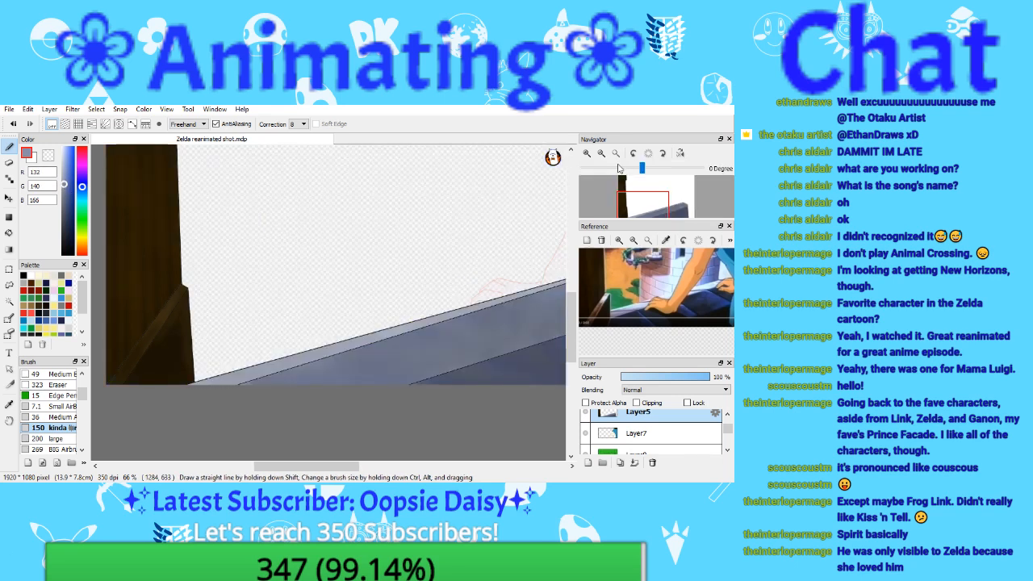
Step: Try merging the stone joint lines on Layer6 down into Layer5, and undo the merge
click(601, 154)
click(616, 154)
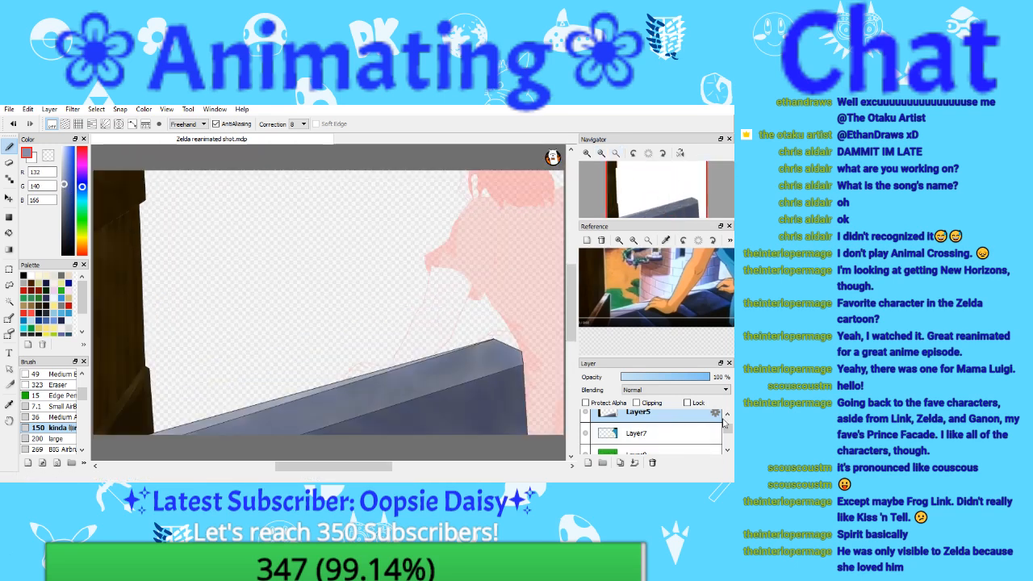
click(727, 415)
click(660, 417)
click(634, 463)
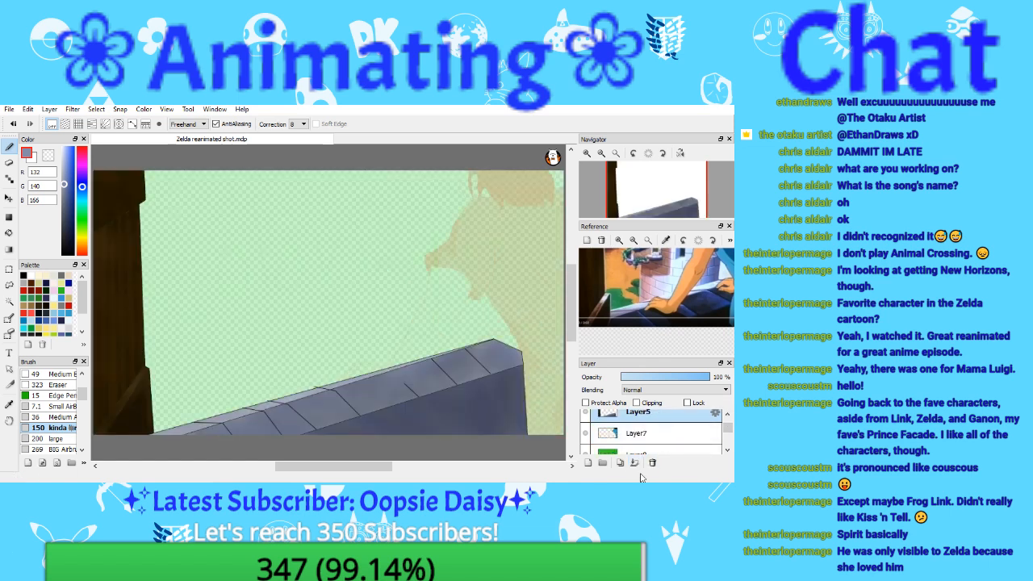
click(13, 125)
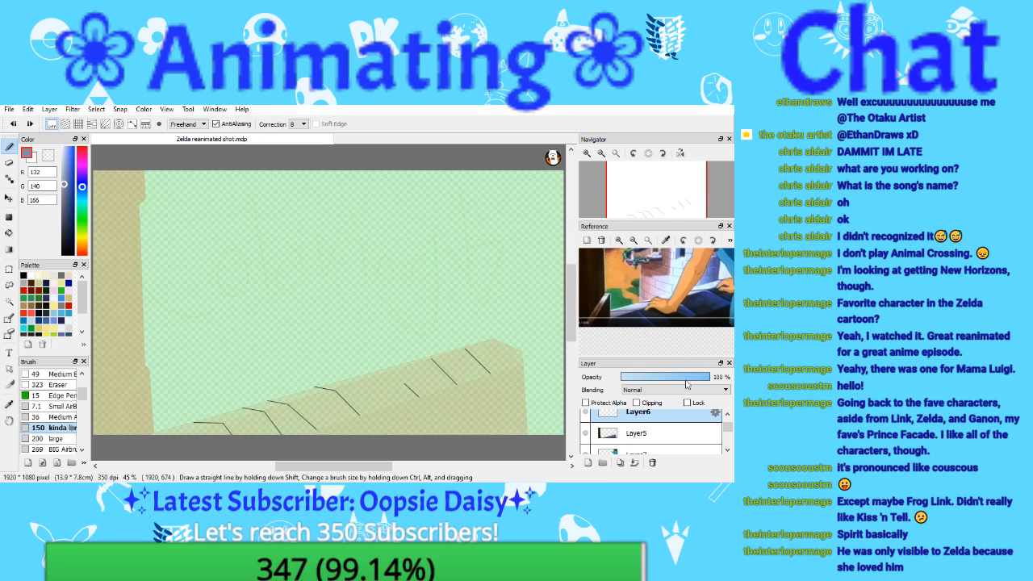
Step: Take the Eraser and examine close up the bent upper ends of the stone joint lines along the ledge
scroll(633, 216, up, 5)
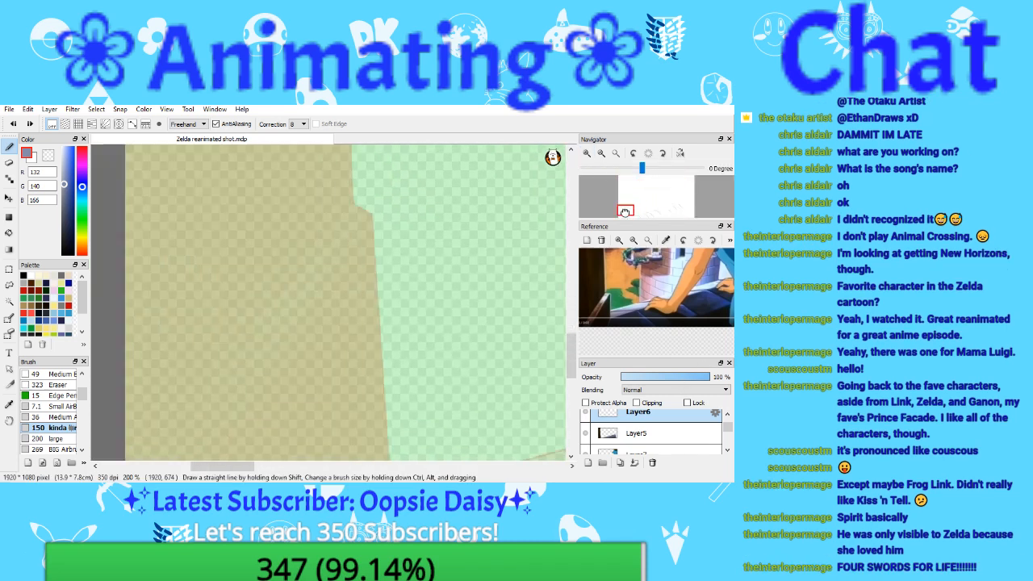
drag(634, 216, 641, 214)
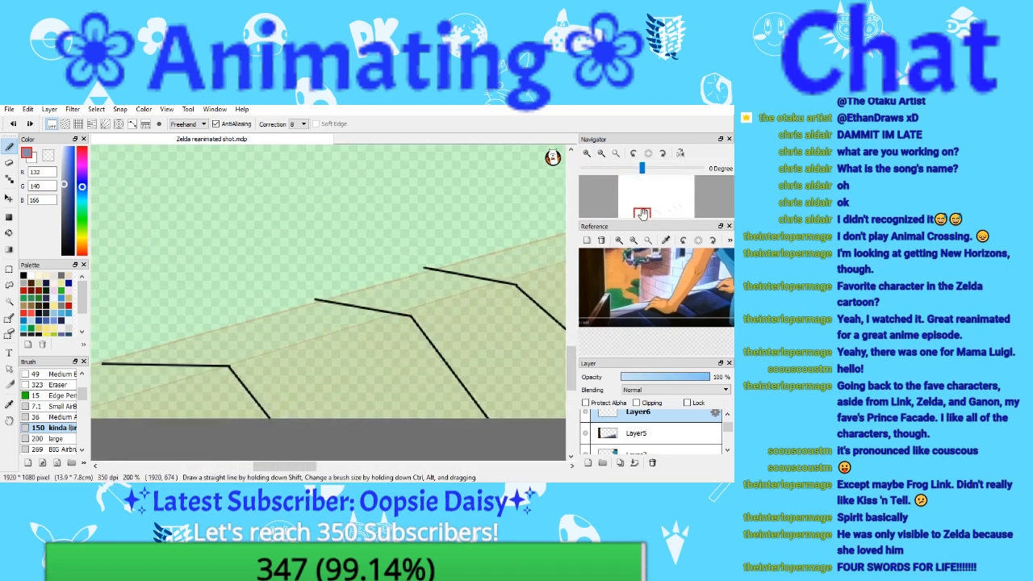
click(587, 154)
key(e)
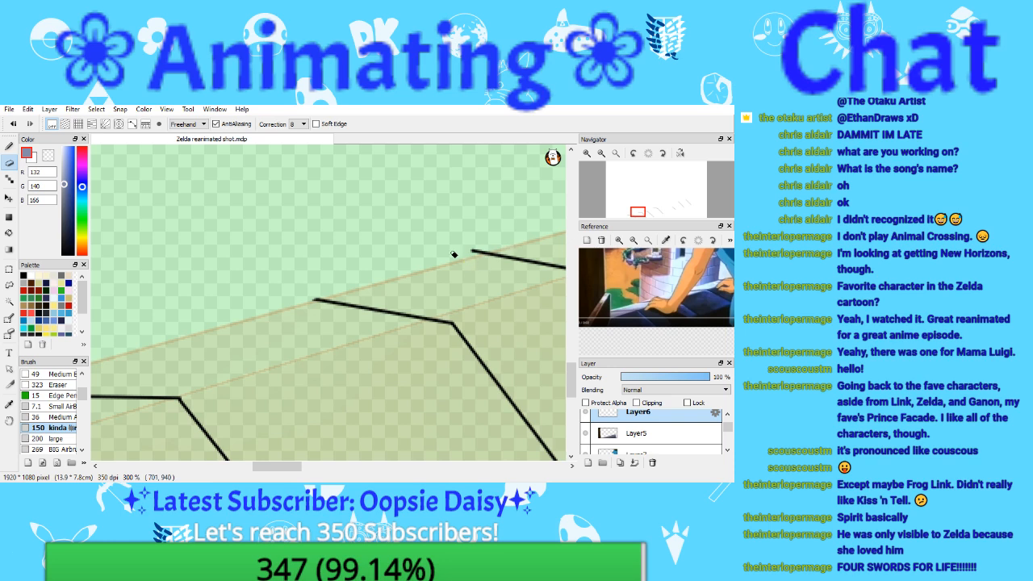
drag(637, 212, 655, 205)
drag(247, 350, 256, 357)
mouse_move(655, 207)
mouse_down()
mouse_move(680, 204)
mouse_move(648, 215)
mouse_up()
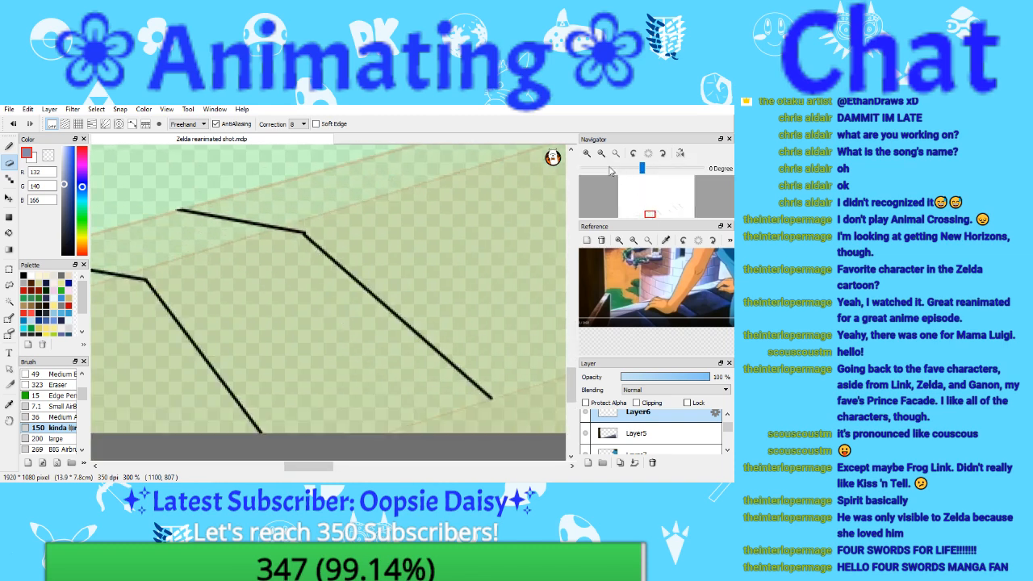
click(601, 154)
click(601, 153)
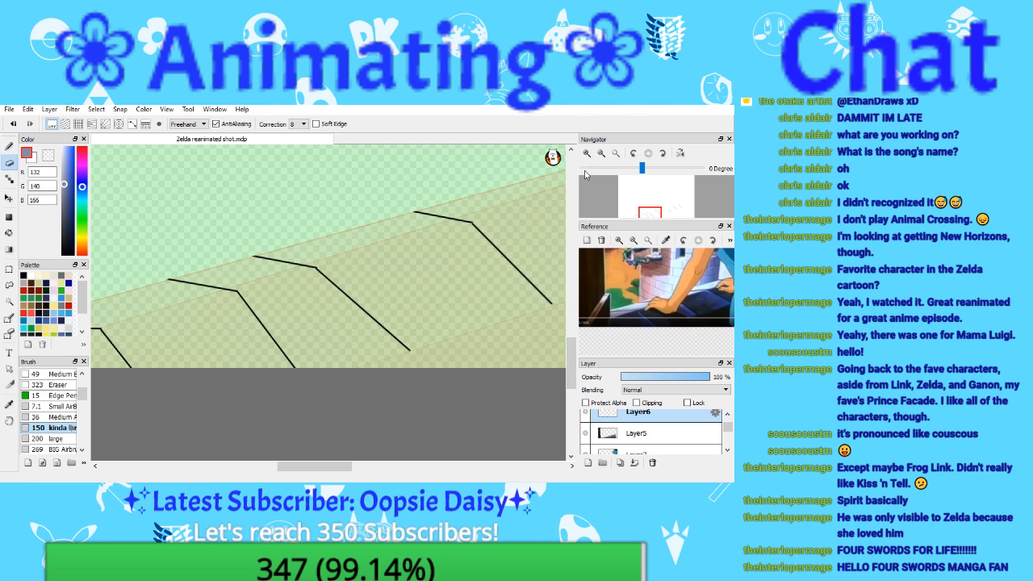
drag(650, 204, 651, 211)
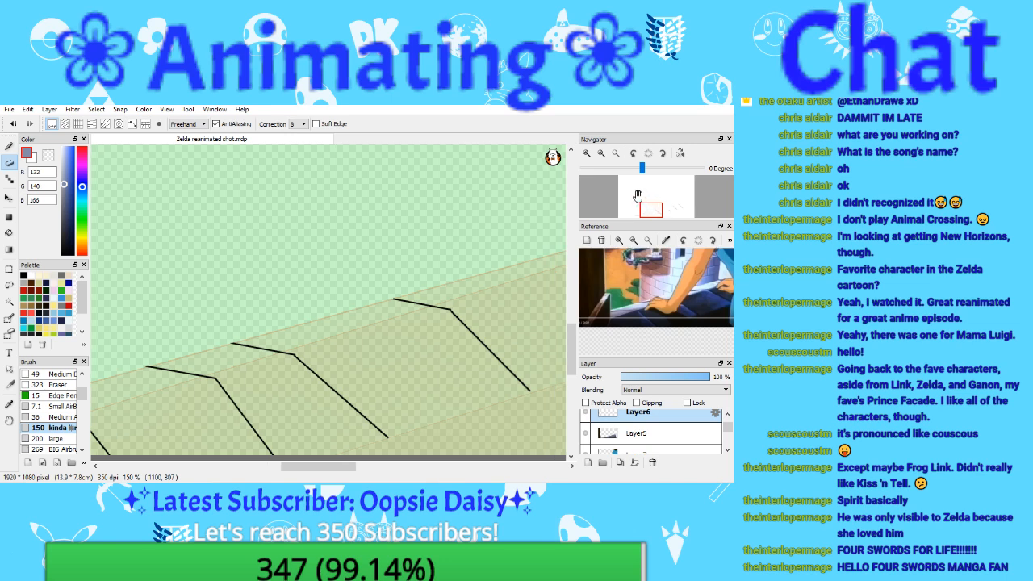
click(587, 153)
mouse_move(647, 207)
mouse_down()
mouse_move(660, 207)
mouse_move(645, 212)
mouse_up()
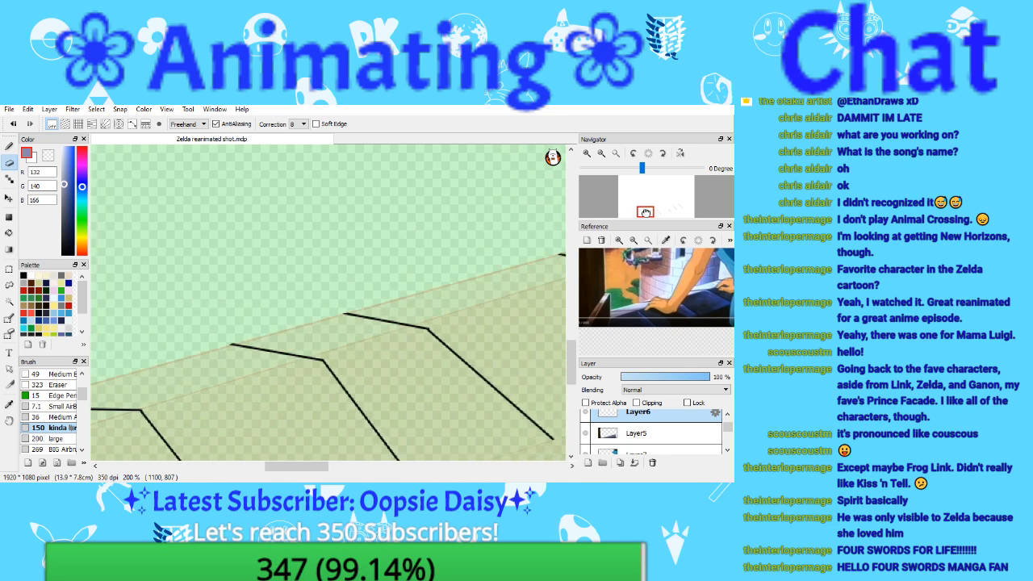
drag(644, 211, 643, 216)
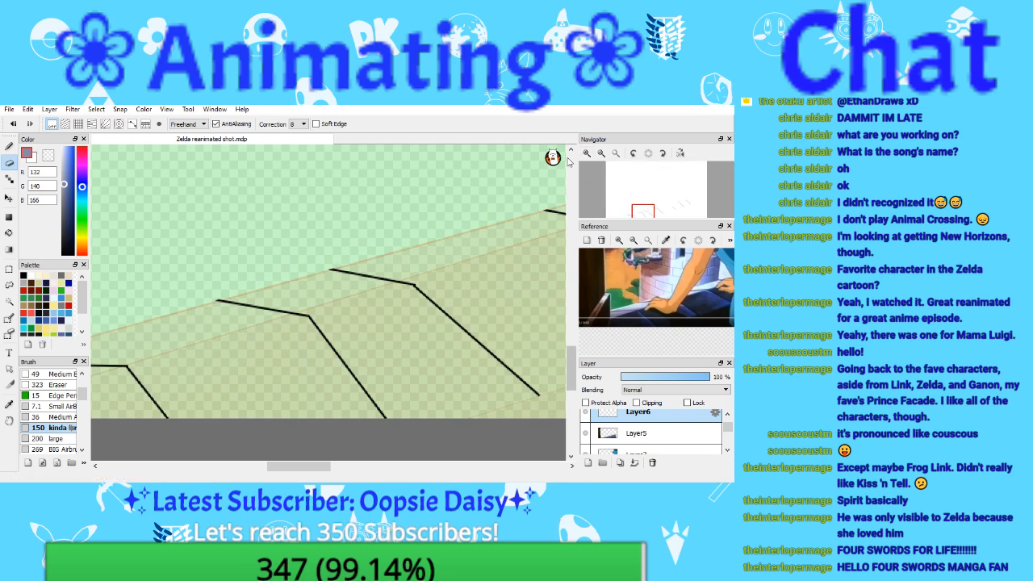
Step: Erase the short upper segments that cross the thin strip on the second, third and fourth joint lines from the left
drag(644, 212, 649, 215)
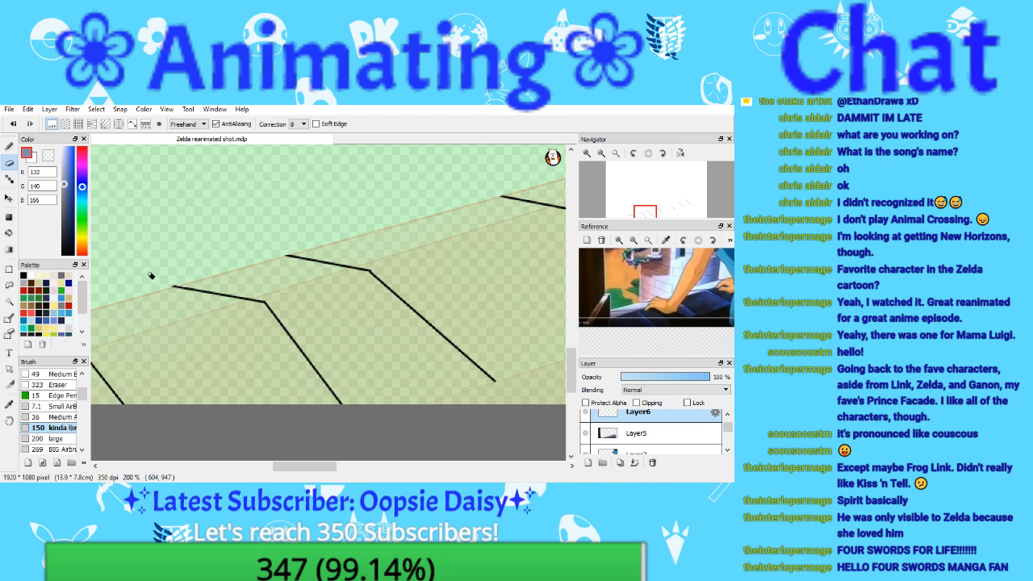
drag(151, 276, 261, 304)
drag(646, 213, 644, 211)
mouse_move(280, 255)
mouse_down()
mouse_move(365, 266)
mouse_move(346, 269)
mouse_up()
drag(645, 212, 659, 205)
mouse_move(221, 355)
mouse_down()
mouse_move(305, 370)
mouse_move(283, 367)
mouse_up()
mouse_move(657, 205)
mouse_down()
mouse_move(652, 216)
mouse_move(643, 211)
mouse_up()
Step: With the black 2 px smol brush in Line mode, extend the second joint line to the strip and redraw its short segment at a steeper slant
click(9, 146)
click(23, 275)
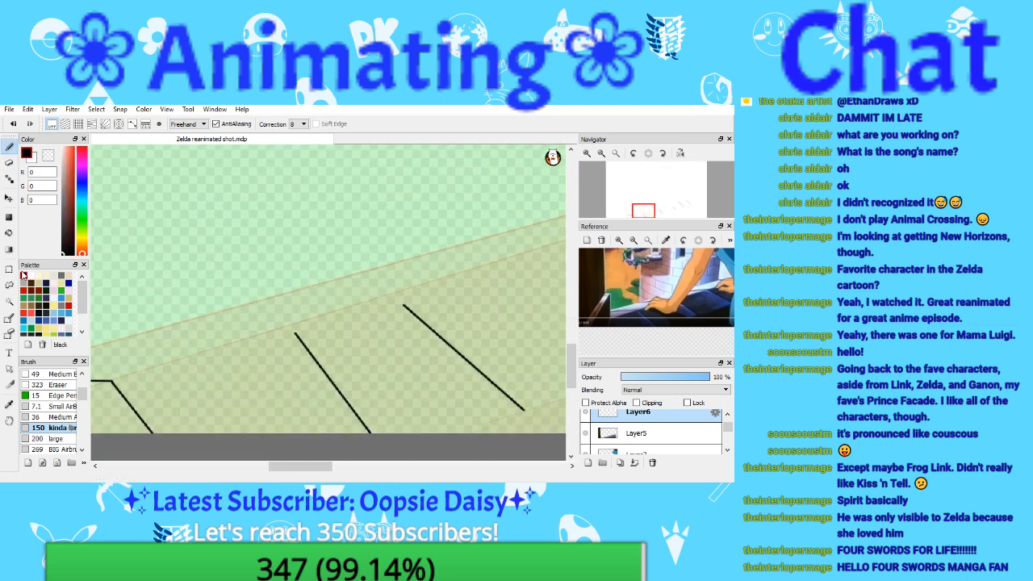
scroll(60, 396, up, 2)
click(56, 408)
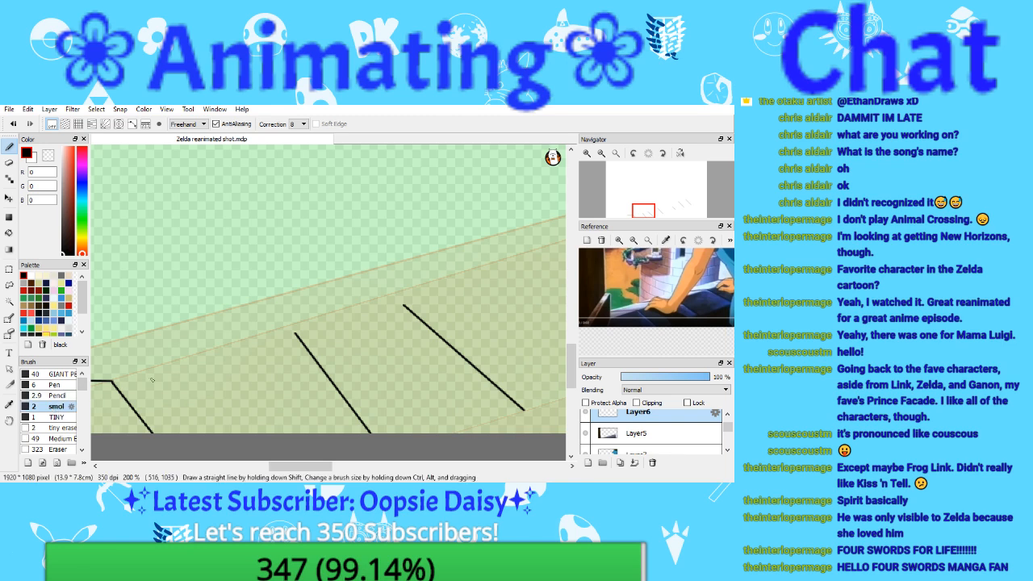
click(188, 123)
click(182, 142)
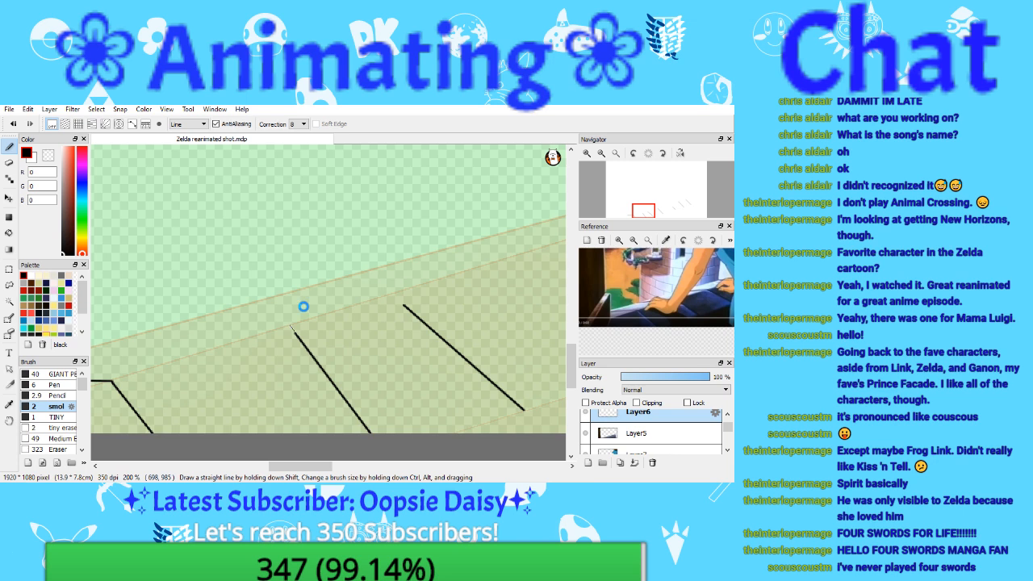
click(588, 153)
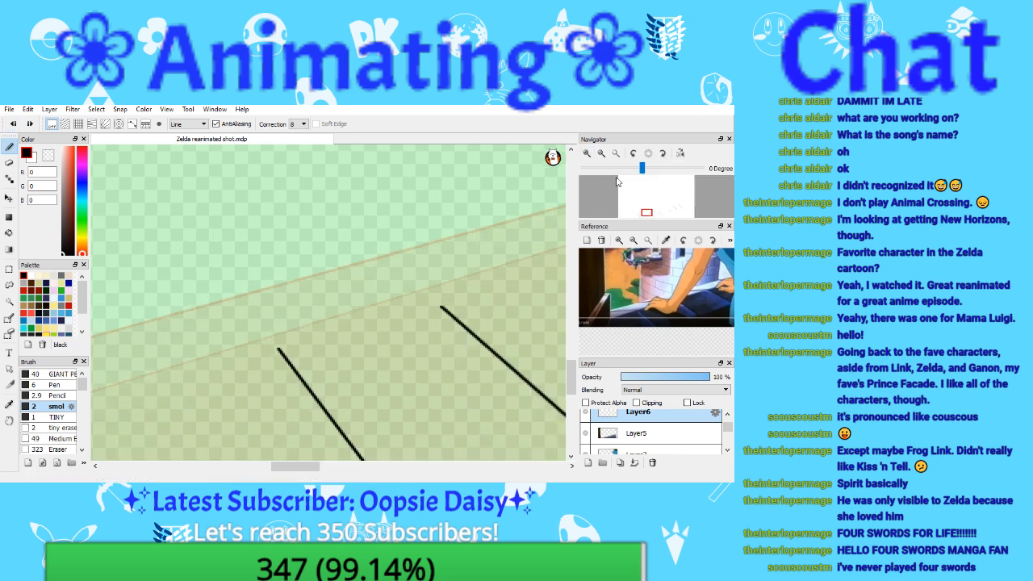
drag(642, 213, 643, 212)
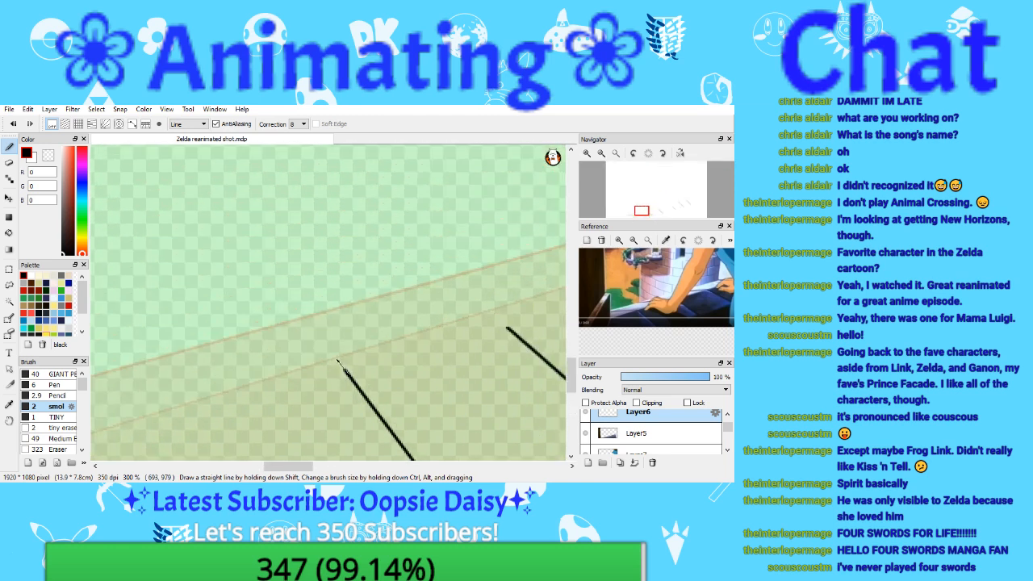
drag(337, 360, 353, 390)
drag(274, 329, 271, 326)
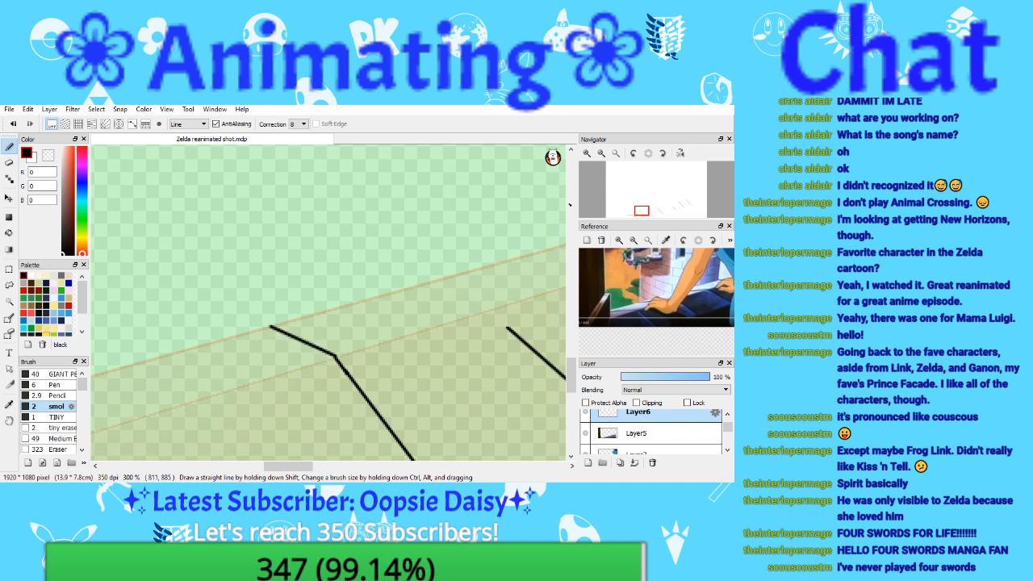
Step: Redraw the short upper segments of the third and fourth joint lines as steeper straight lines across the thin strip
drag(643, 211, 648, 211)
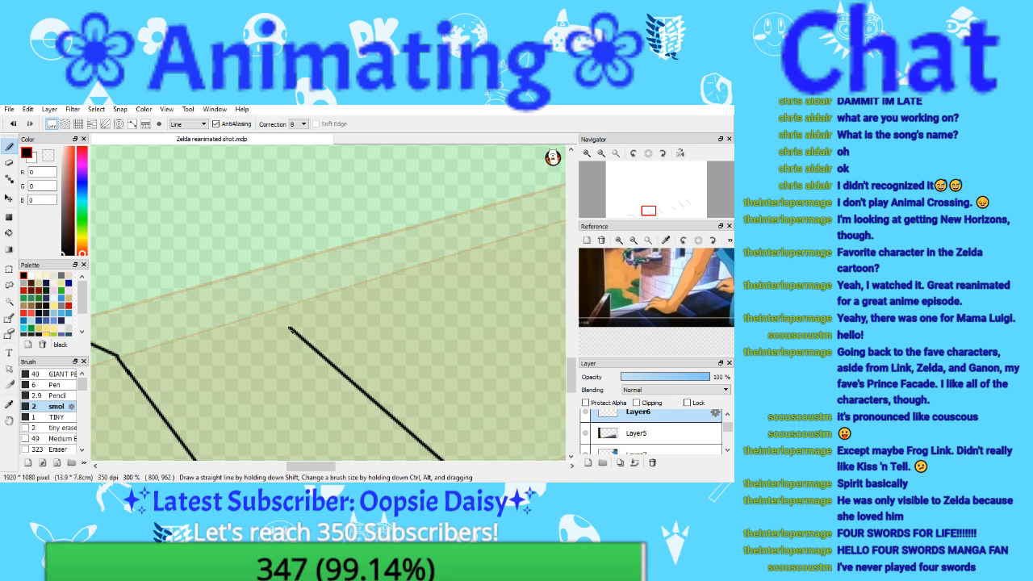
drag(272, 313, 206, 280)
click(14, 124)
drag(270, 310, 204, 284)
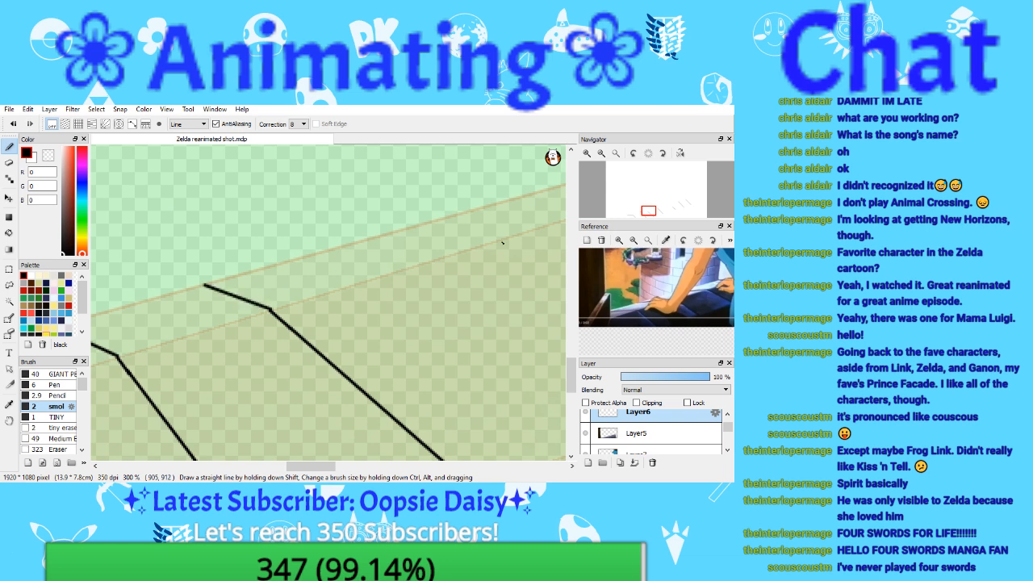
drag(652, 213, 657, 210)
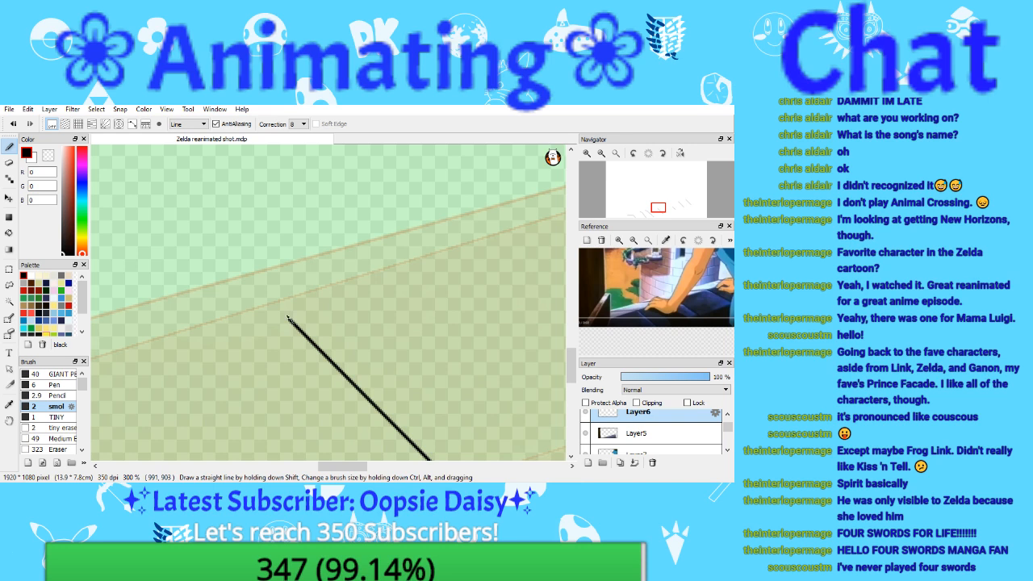
drag(287, 317, 214, 285)
drag(657, 209, 669, 208)
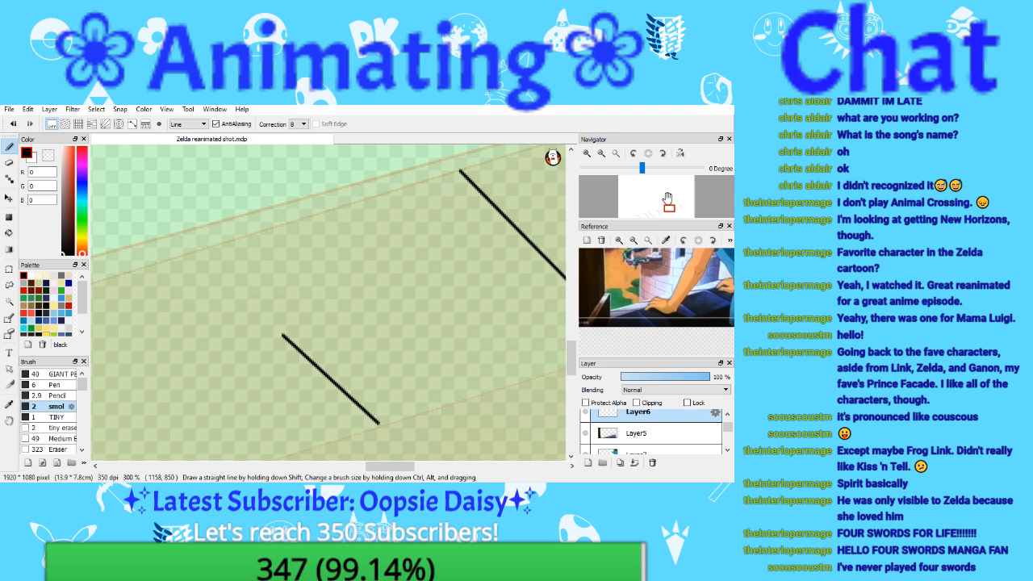
Step: Review the redrawn joint lines along the ledge and save the drawing
click(602, 156)
drag(667, 204, 643, 211)
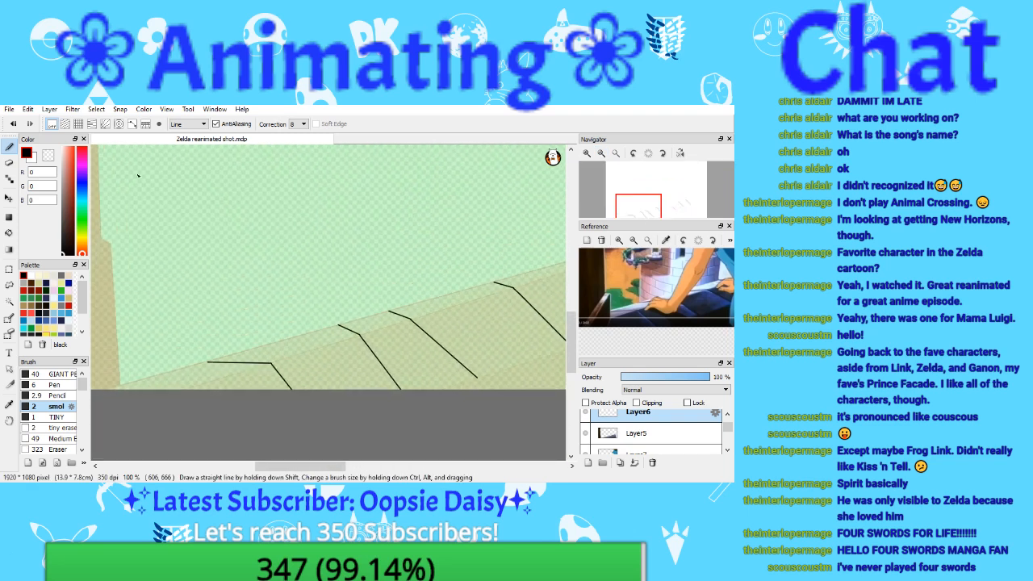
click(9, 108)
click(53, 193)
Step: Merge the joint lines on Layer6 down into Layer5 at 65 % opacity and save the drawing
mouse_move(634, 200)
mouse_down()
mouse_move(680, 202)
mouse_move(651, 208)
mouse_up()
click(614, 155)
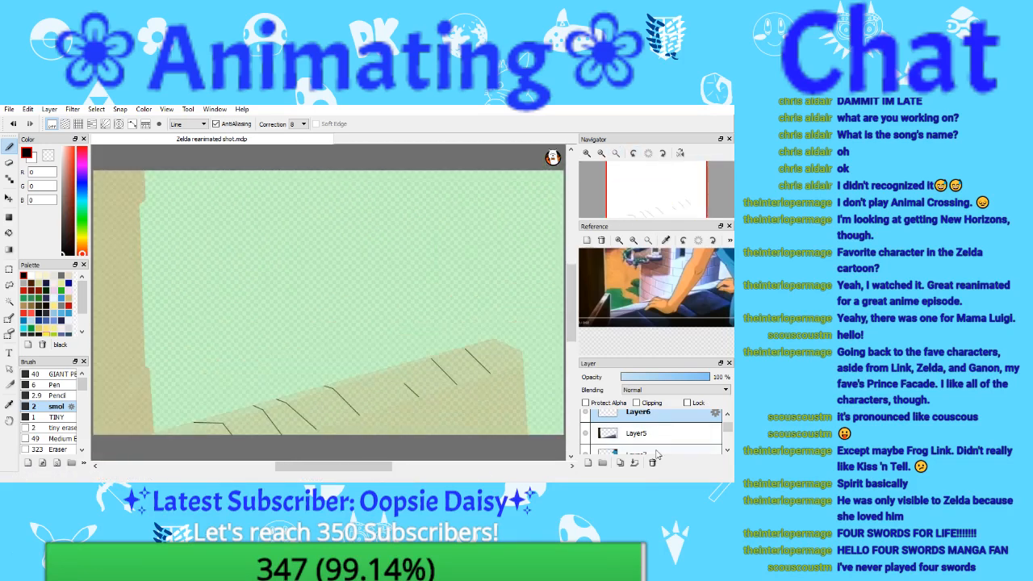
click(634, 462)
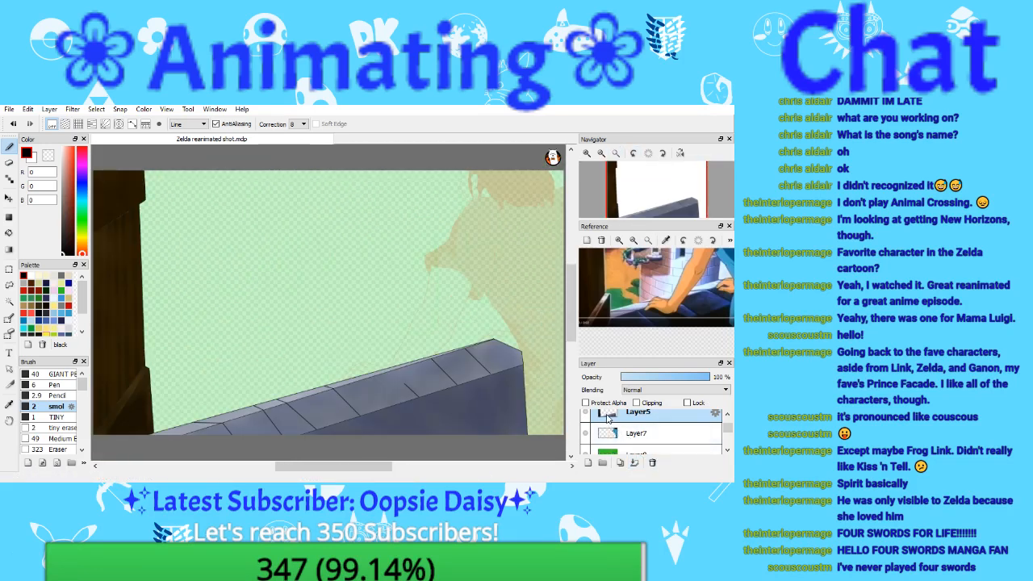
click(13, 123)
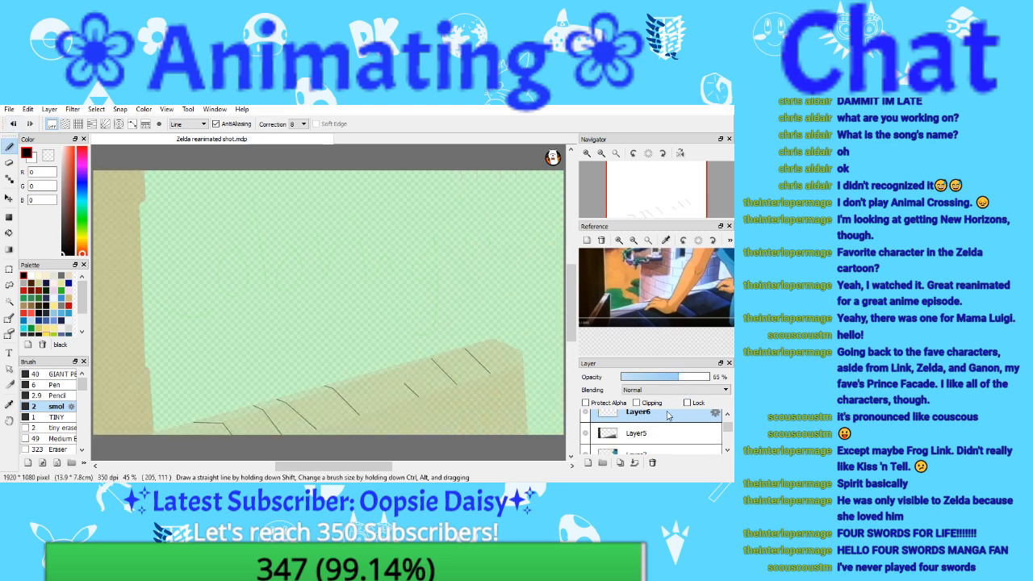
click(634, 462)
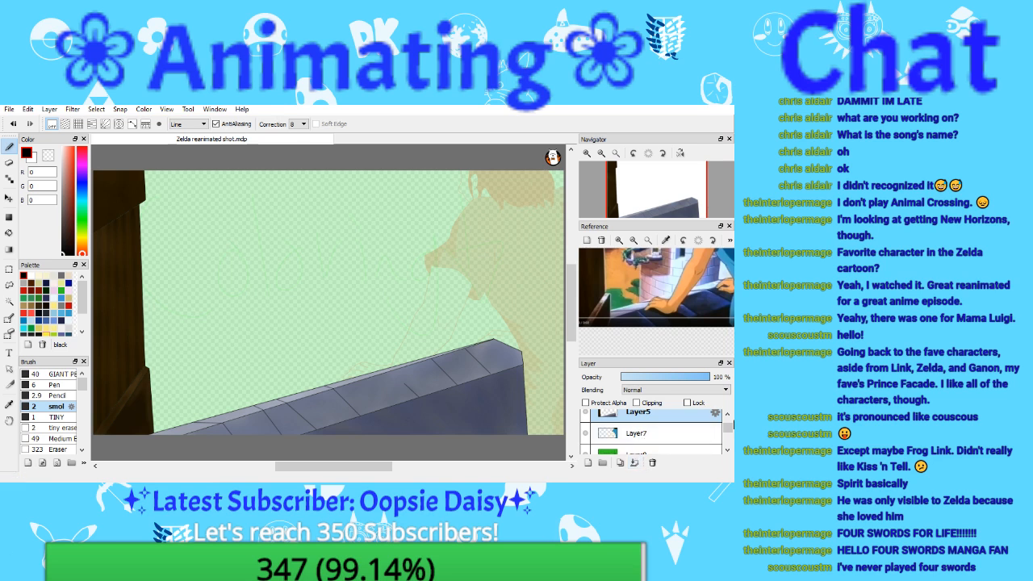
click(9, 108)
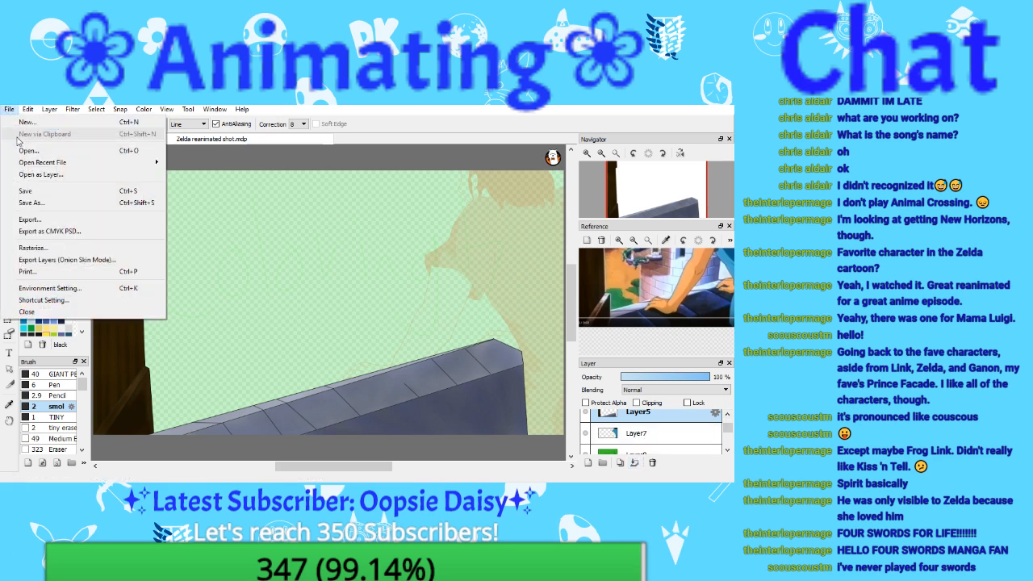
click(42, 194)
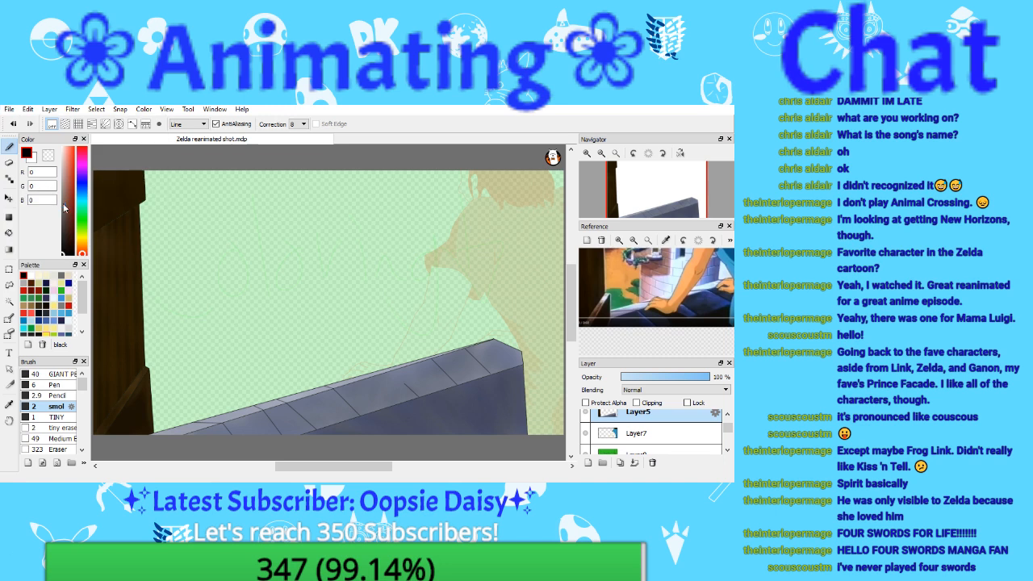
Step: Move the figure's Layer7 above Layer5 and try merging the two layers, undoing the merge
click(651, 432)
scroll(650, 431, up, 1)
click(648, 449)
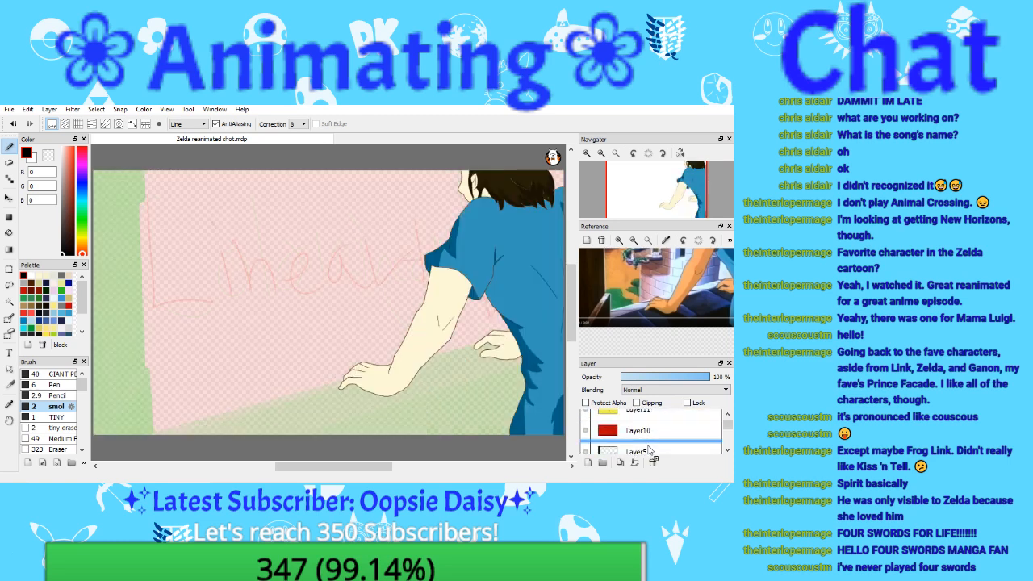
click(634, 463)
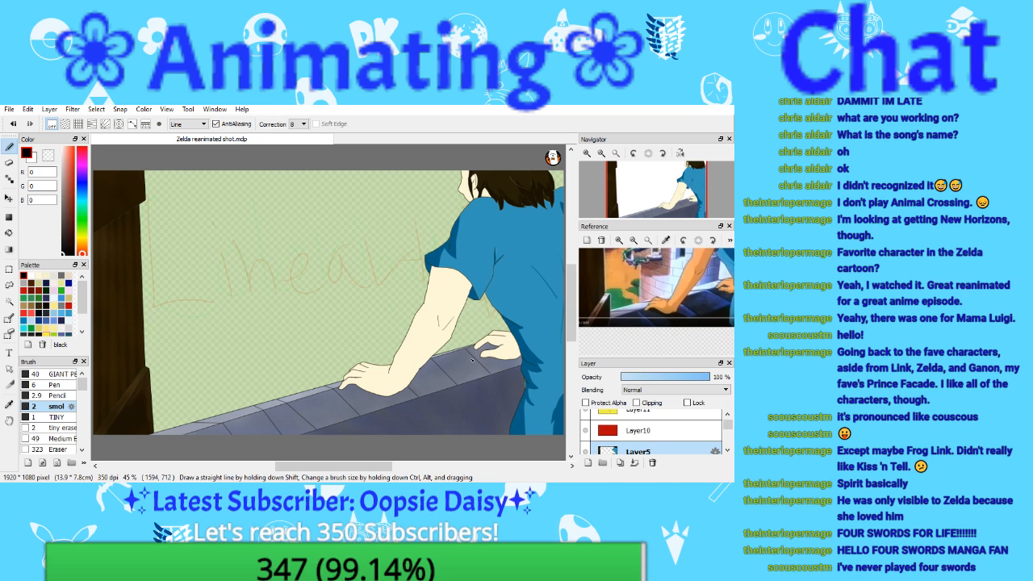
click(11, 123)
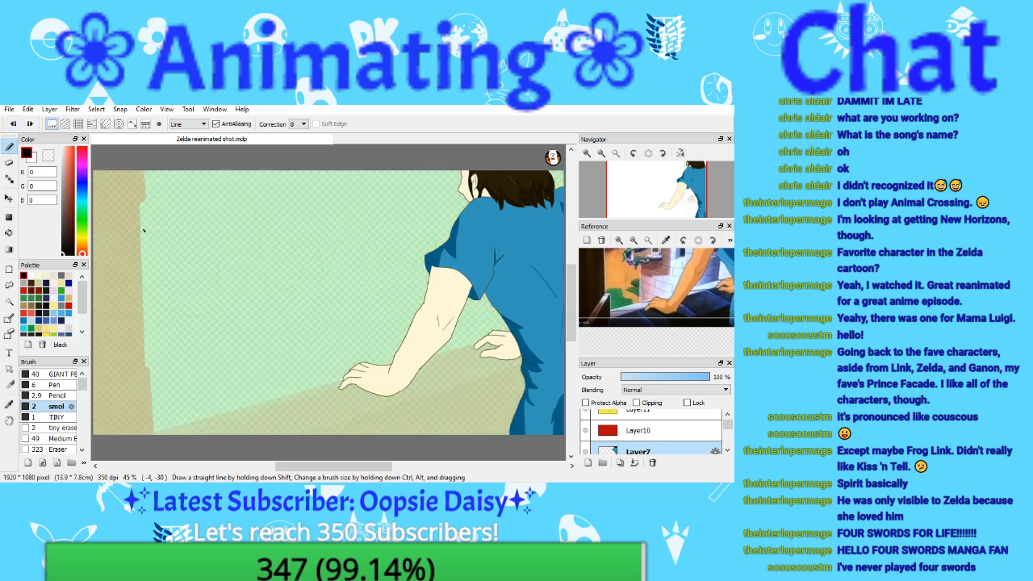
Step: Move Layer7 back below Layer5 and save the drawing
click(727, 452)
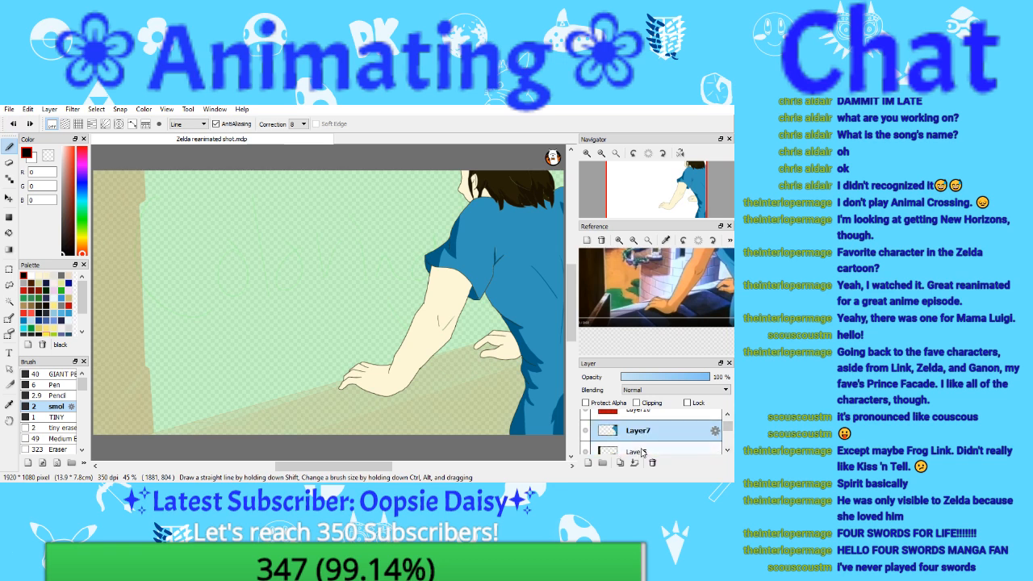
drag(646, 439, 653, 458)
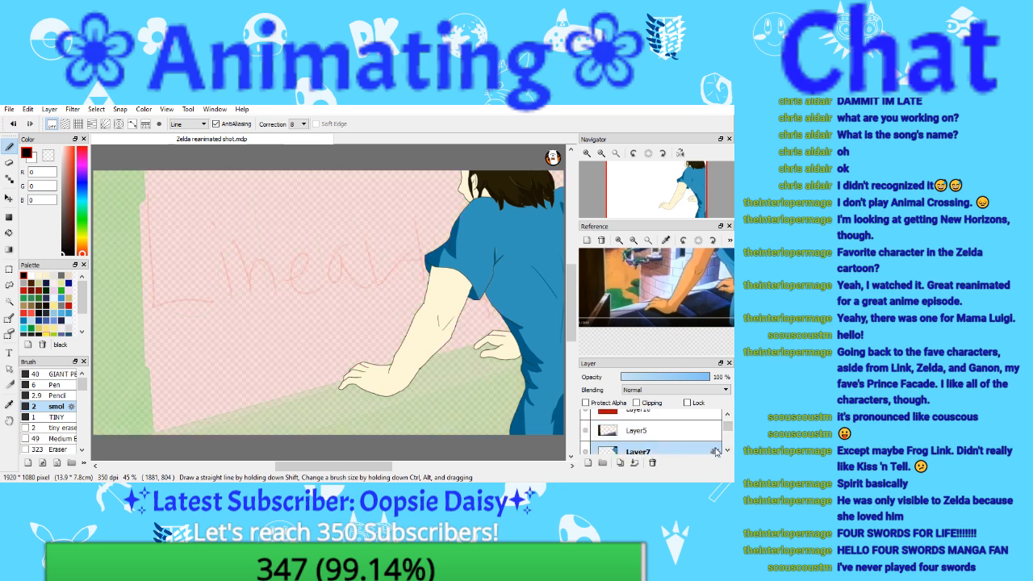
click(10, 110)
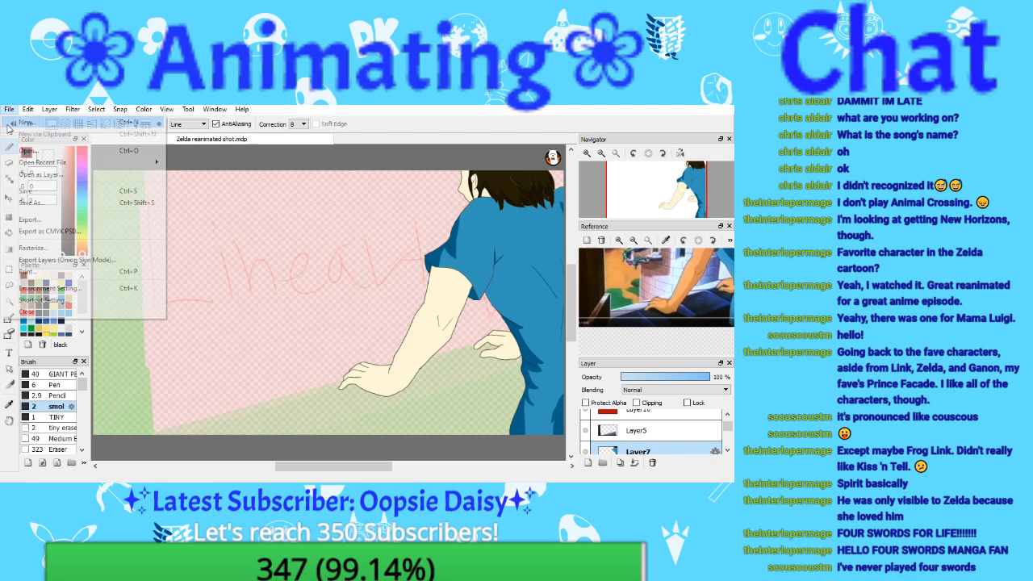
click(45, 192)
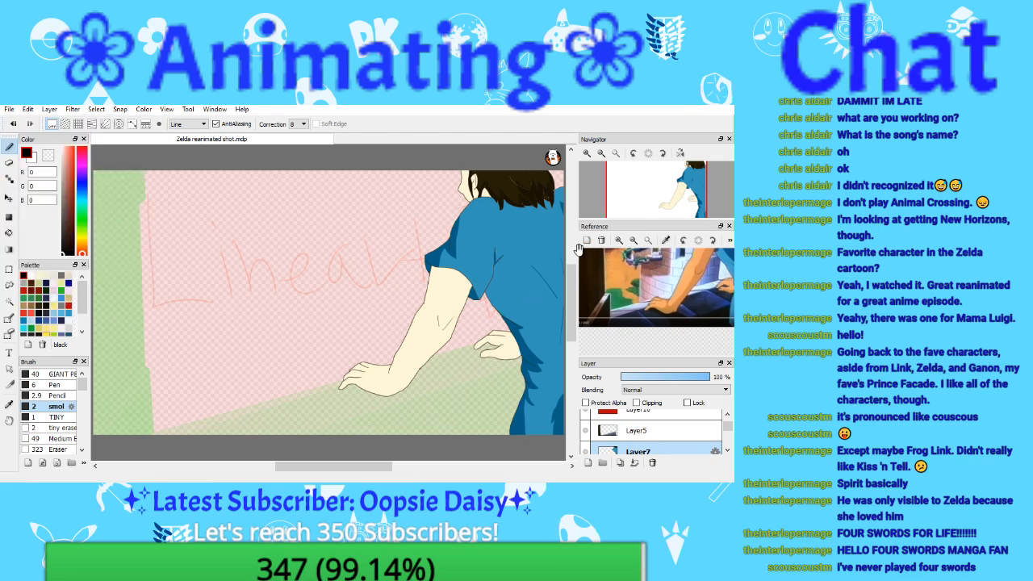
Step: Sample the arm's skin colour, darken it to RGB 250, 242, 200 and select the leaning arm's skin area with the Magic Wand
scroll(532, 220, up, 3)
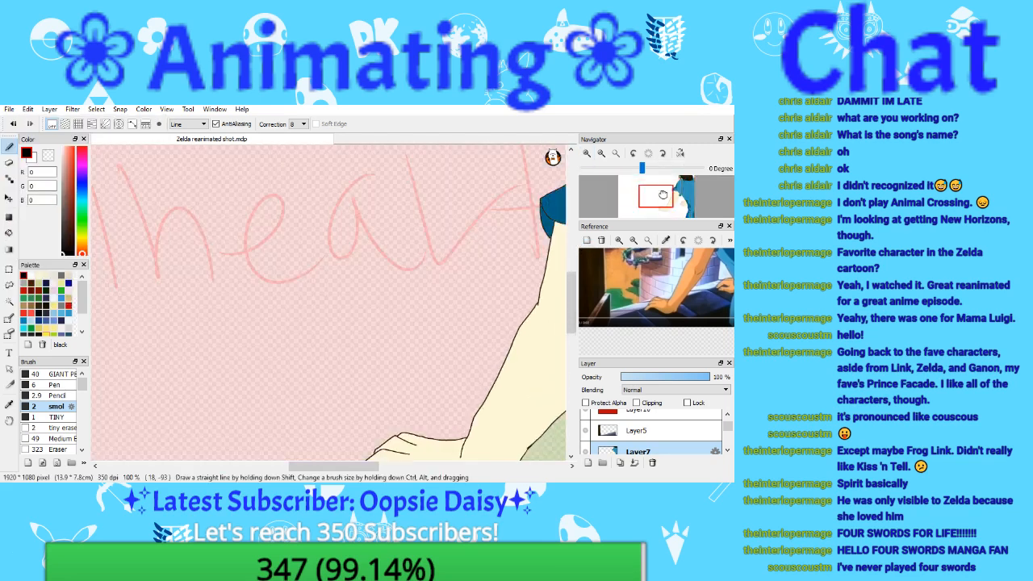
key(i)
click(226, 325)
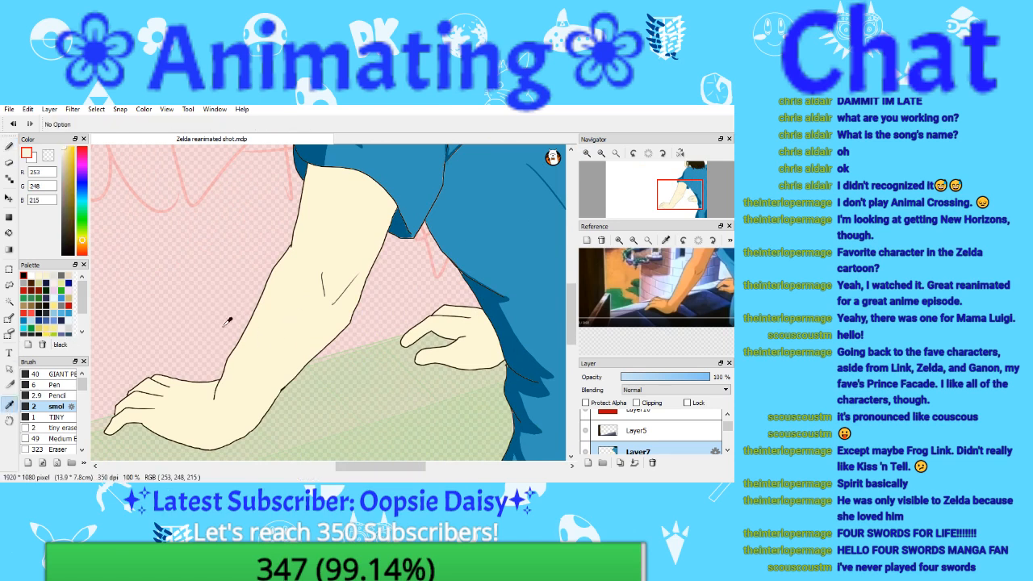
drag(67, 155, 66, 153)
click(9, 300)
click(321, 274)
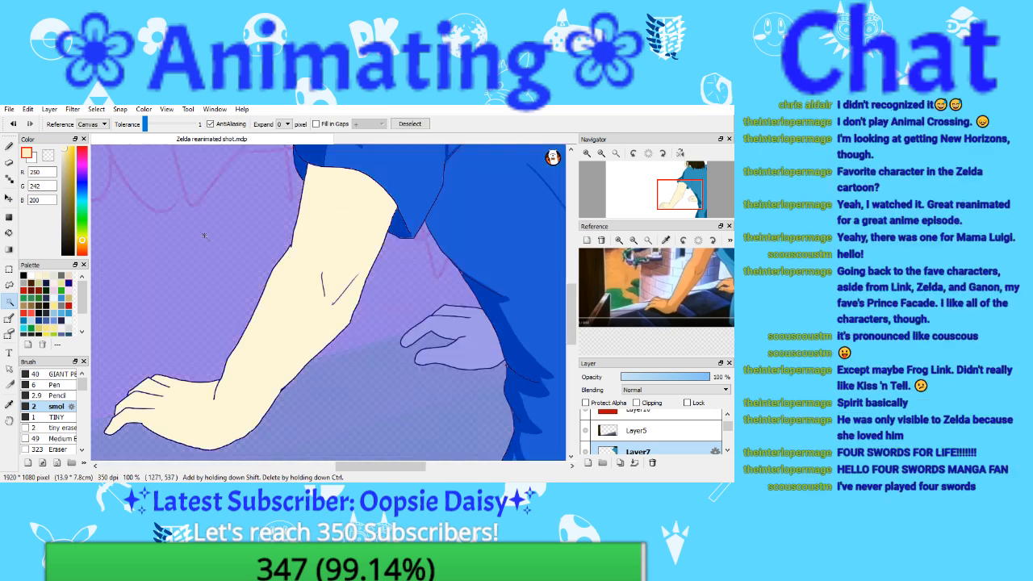
click(9, 146)
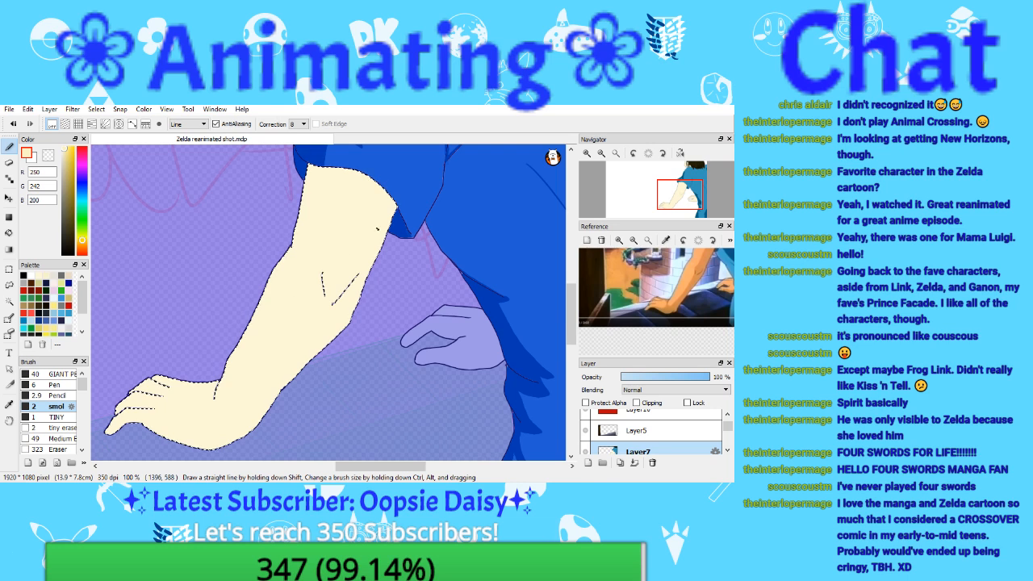
Step: Outline the shadow along the underside of the leaning arm with the freehand smol brush and fill it with the darker skin tone
drag(678, 195, 667, 202)
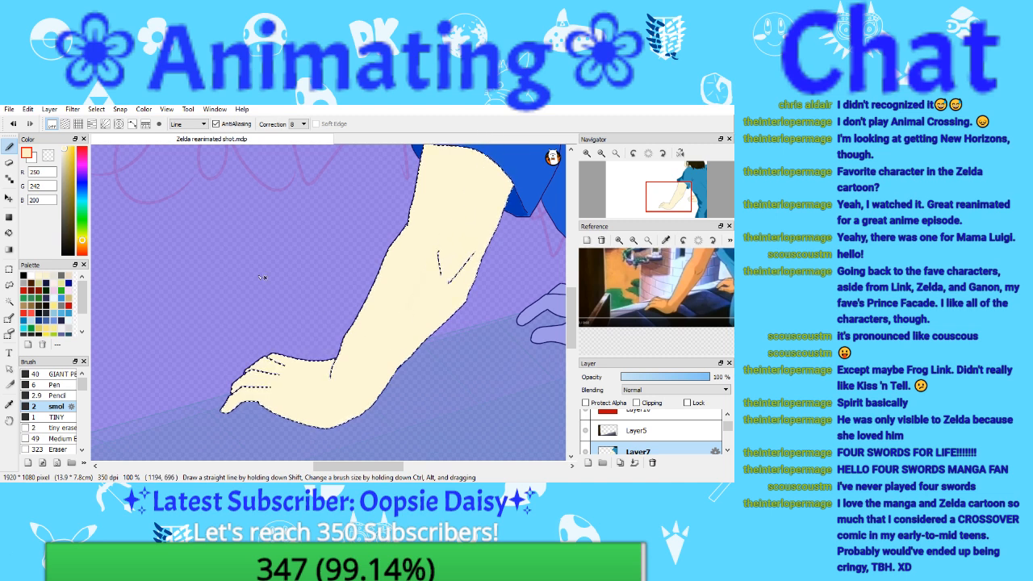
click(189, 123)
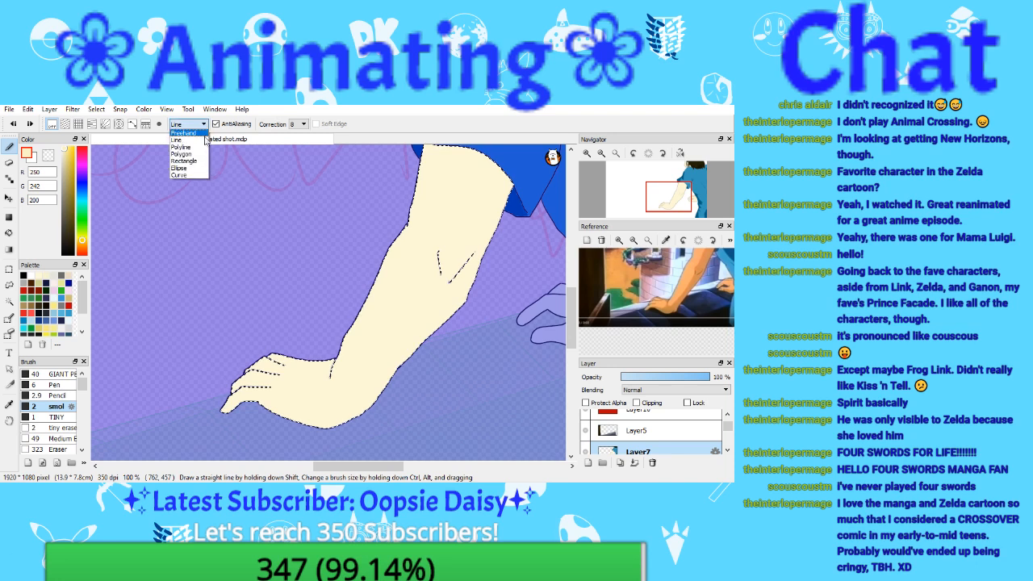
click(184, 137)
click(9, 109)
key(Escape)
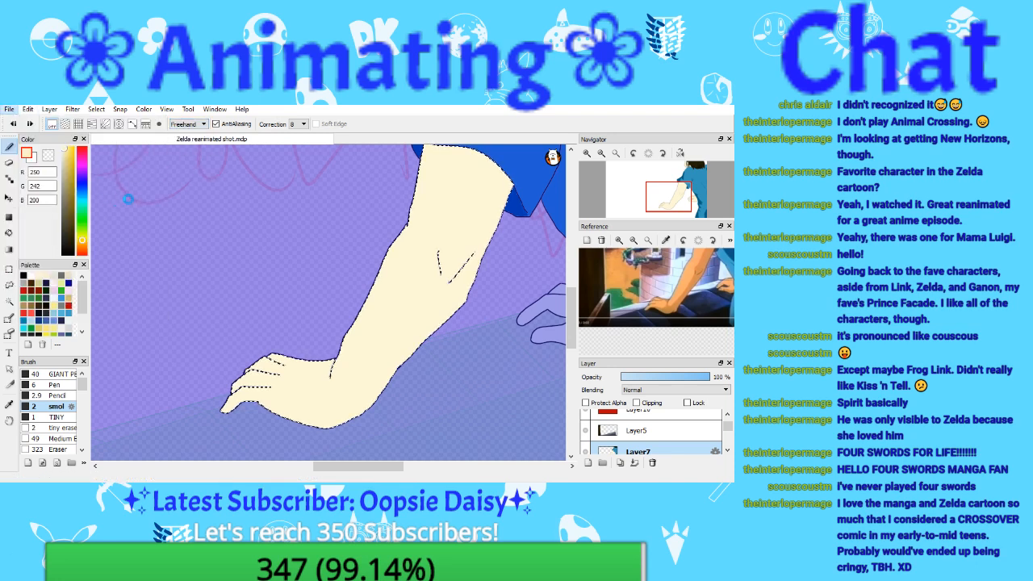
key(ctrl+d)
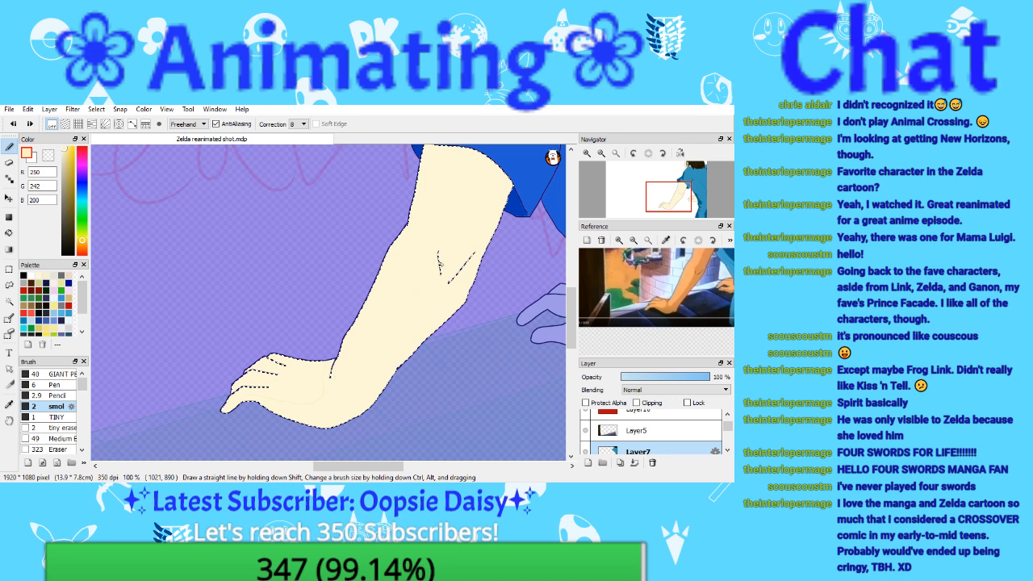
key(g)
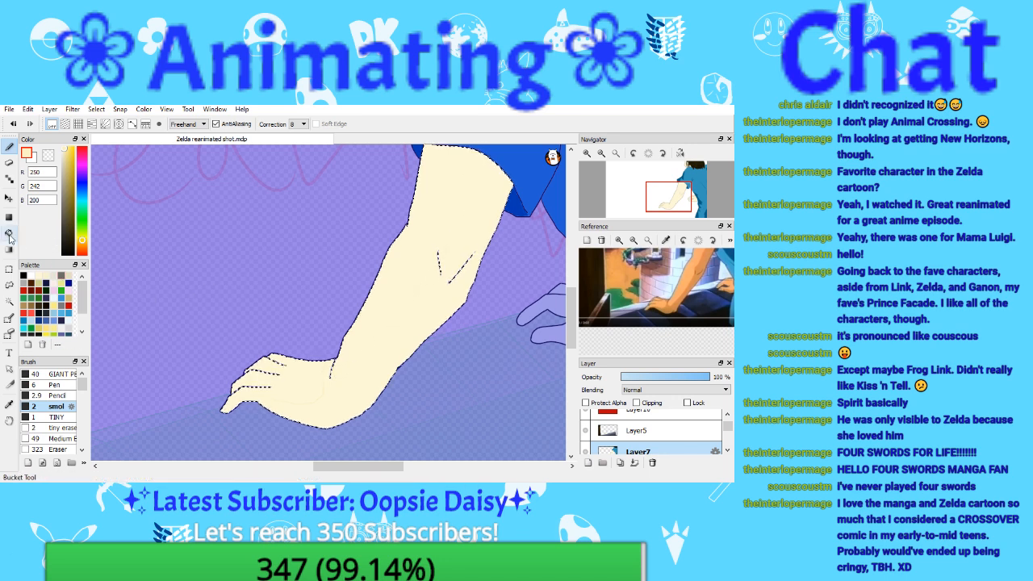
click(334, 384)
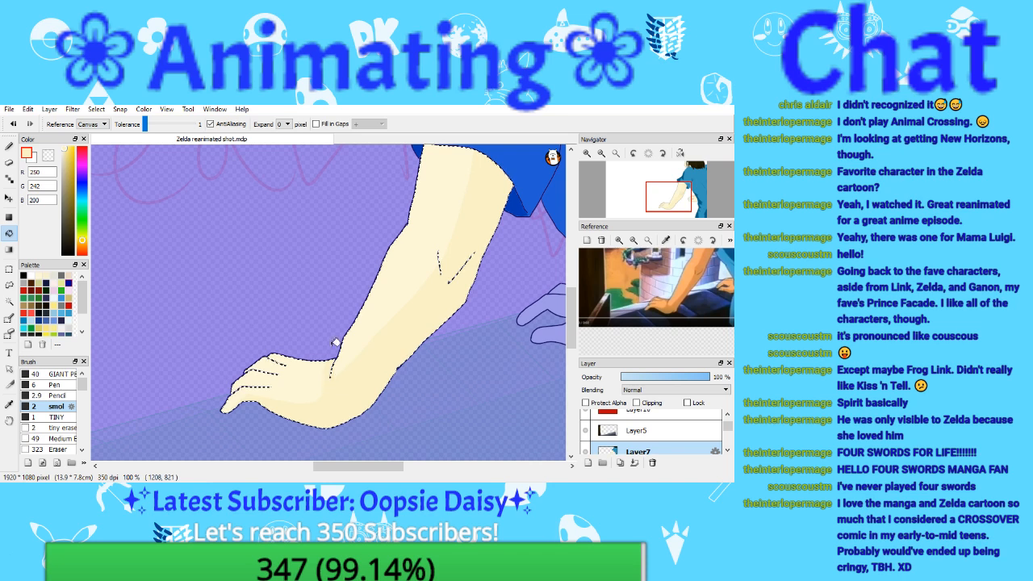
Step: Touch up the shadow on the leaning hand and around its fingers with the smol brush
click(8, 146)
key(ctrl+d)
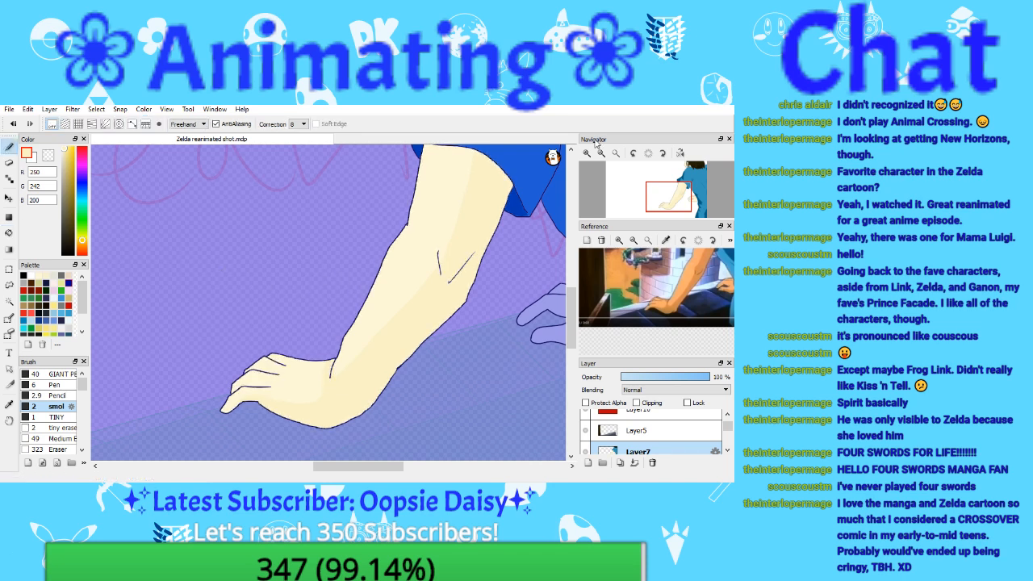
click(586, 152)
click(586, 152)
click(587, 153)
drag(658, 201, 661, 207)
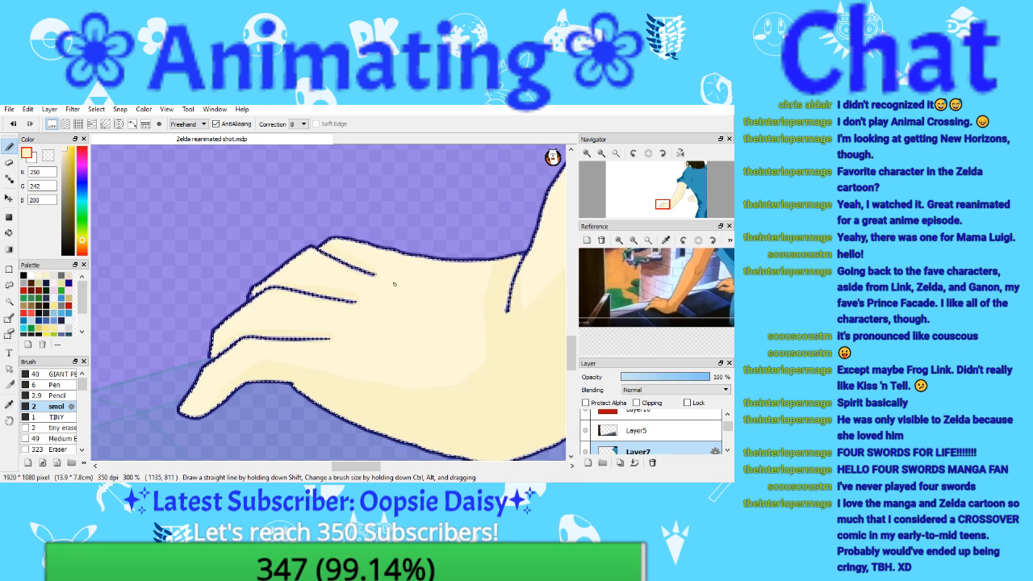
Step: Darken the shadow colour to RGB 249, 239, 189 and refill the leaning arm's shadow
click(9, 403)
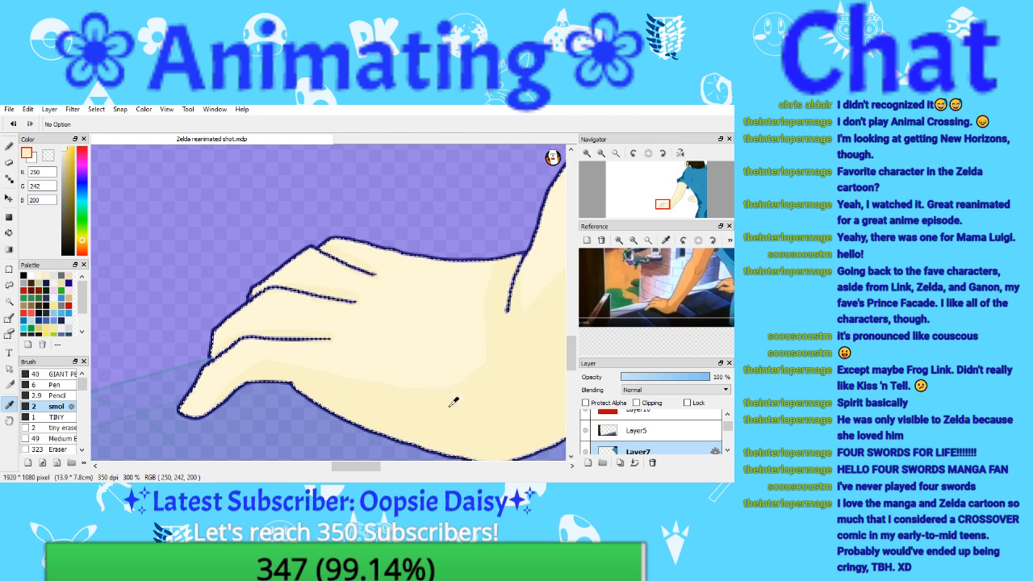
click(67, 152)
click(9, 232)
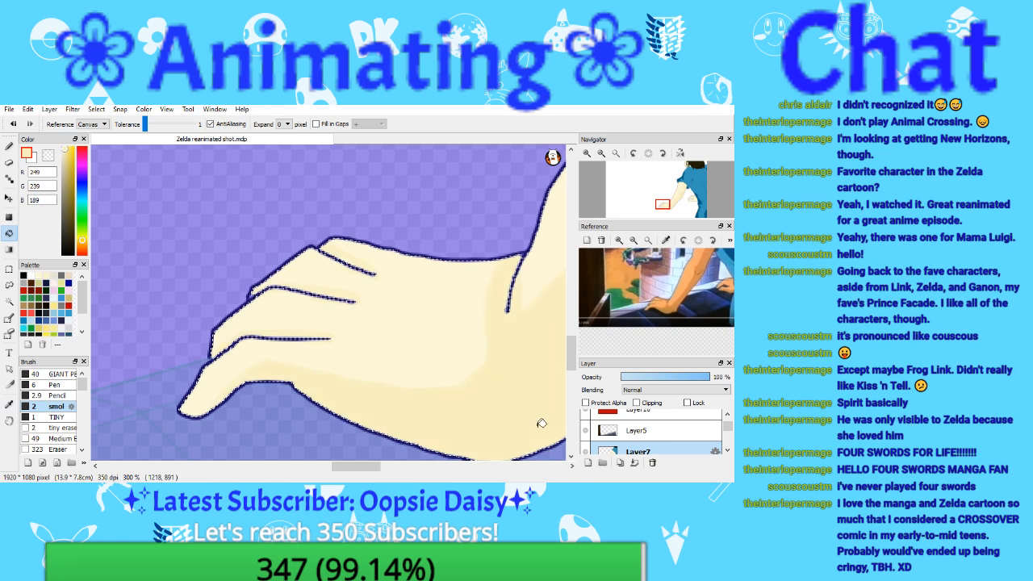
click(615, 154)
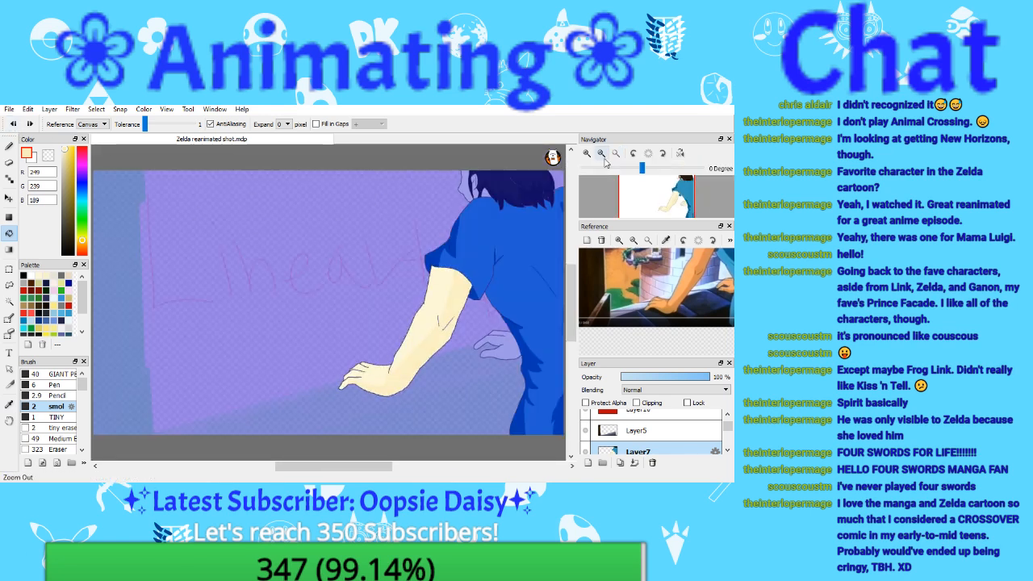
click(589, 153)
click(590, 152)
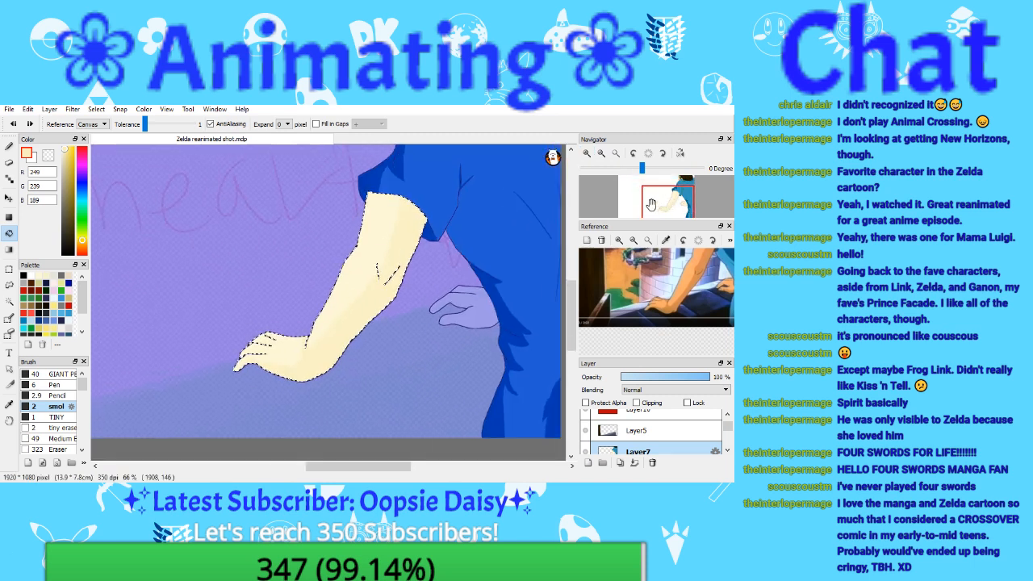
Step: Darken the shadow colour further to RGB 245, 236, 186, refill the leaning arm's shadow and save the drawing
click(10, 404)
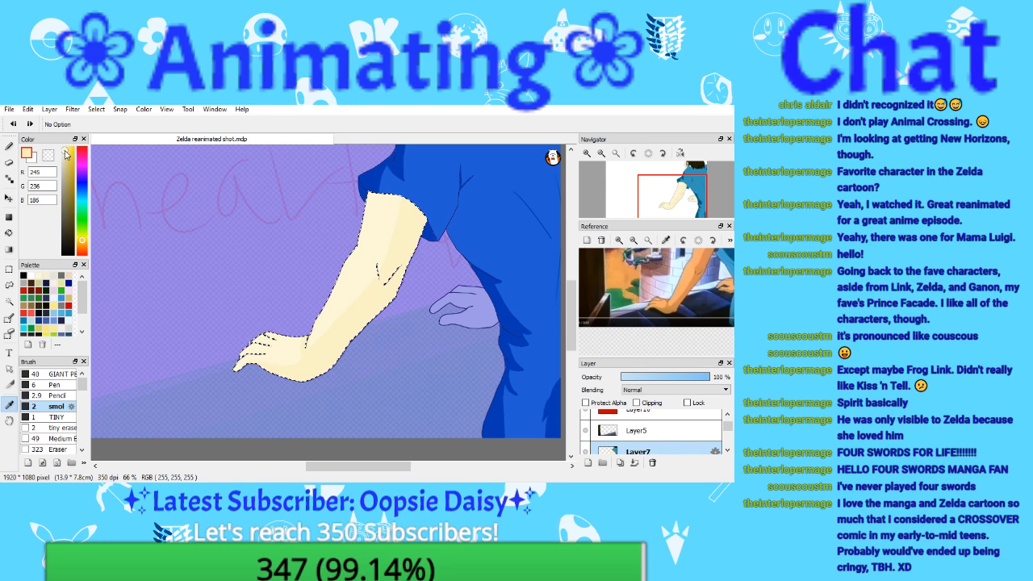
click(9, 232)
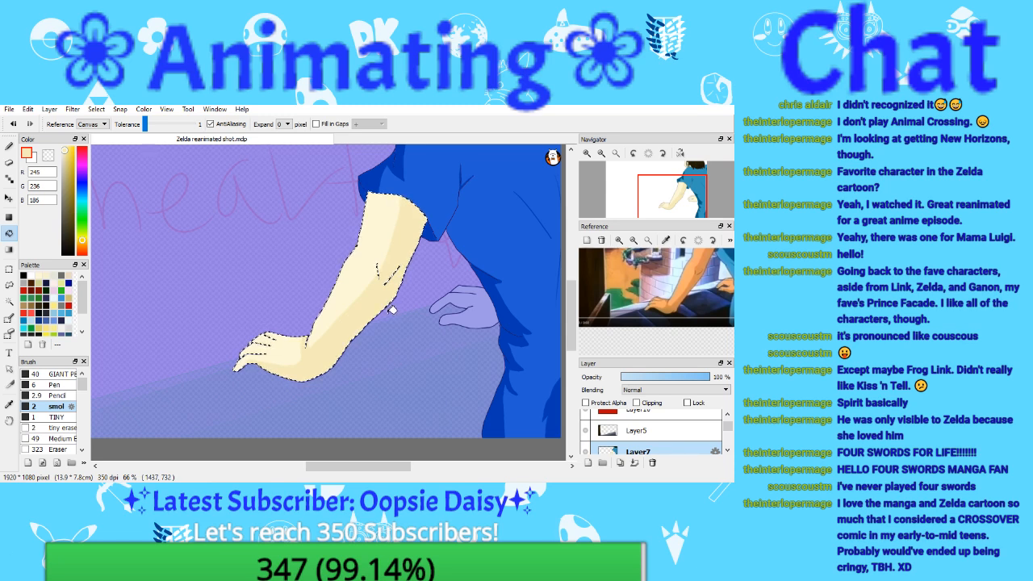
click(8, 110)
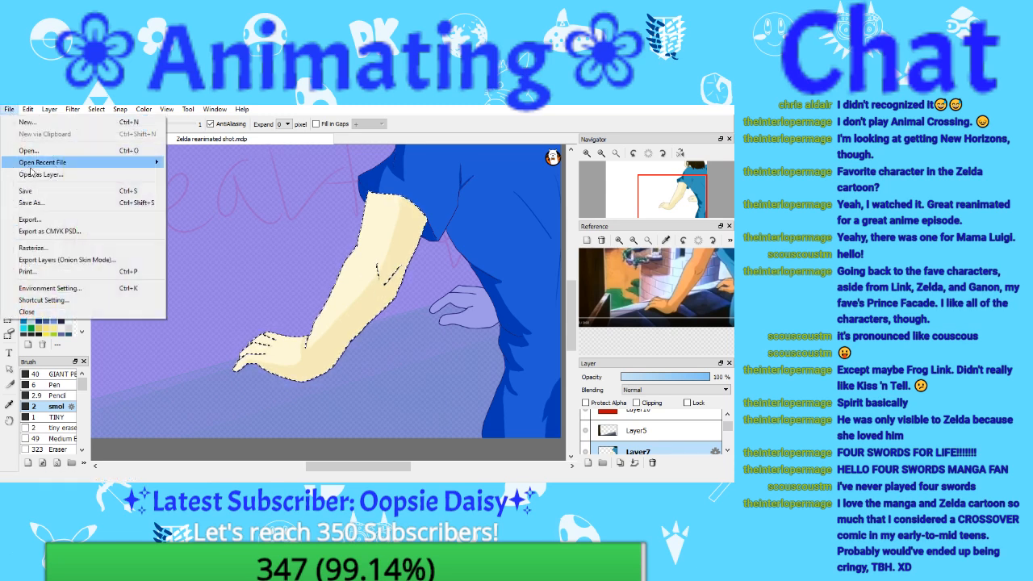
click(43, 193)
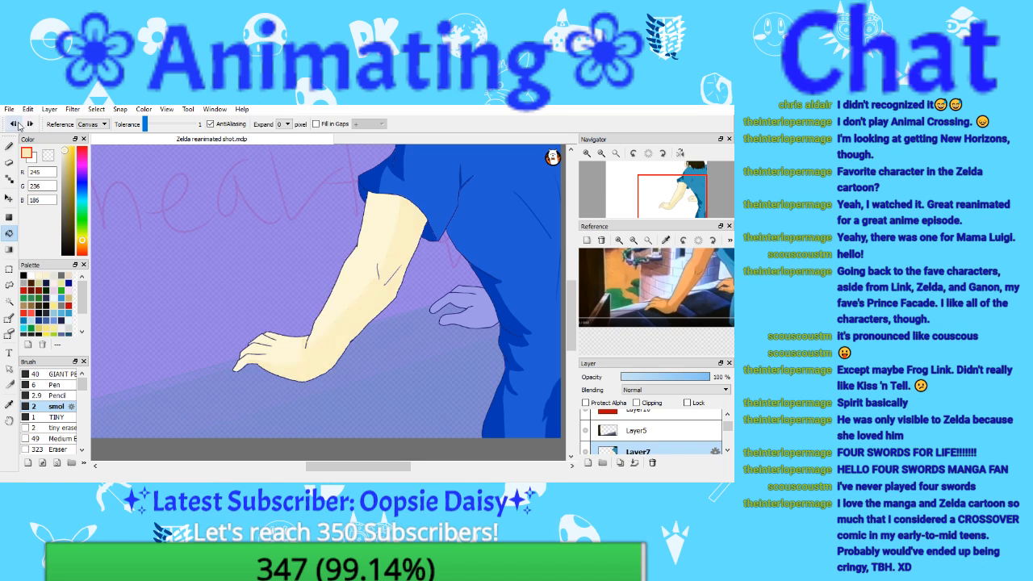
Step: Paint small shadows along the finger lines of the leaning hand with the smol brush in RGB 245, 236, 186
click(587, 154)
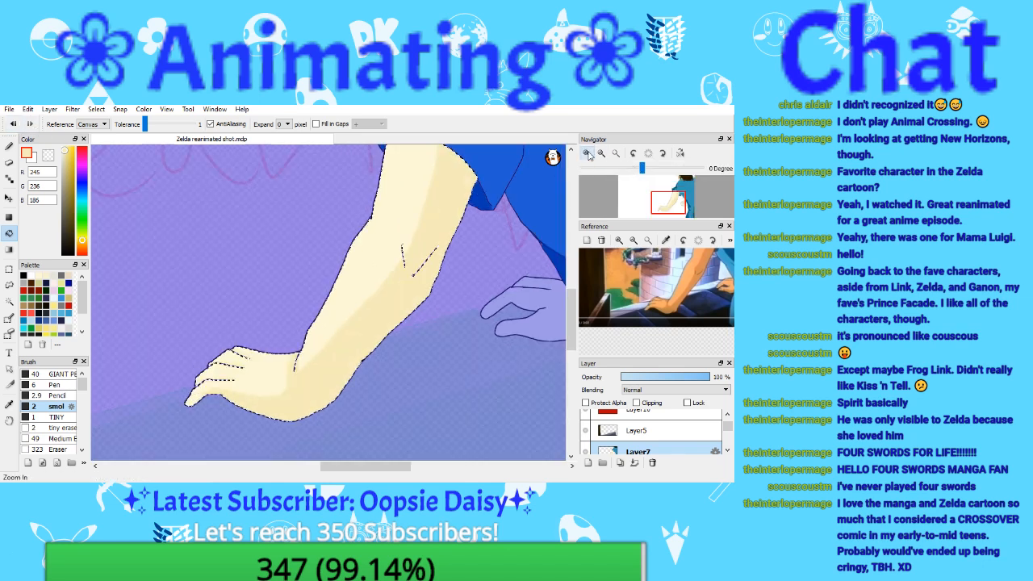
click(588, 153)
click(587, 153)
drag(665, 203, 660, 208)
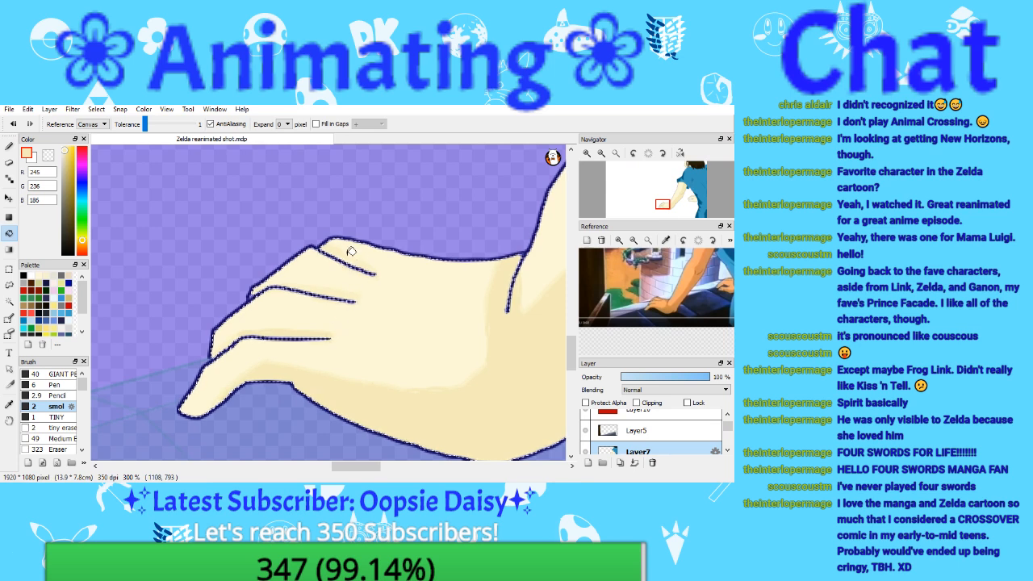
click(8, 147)
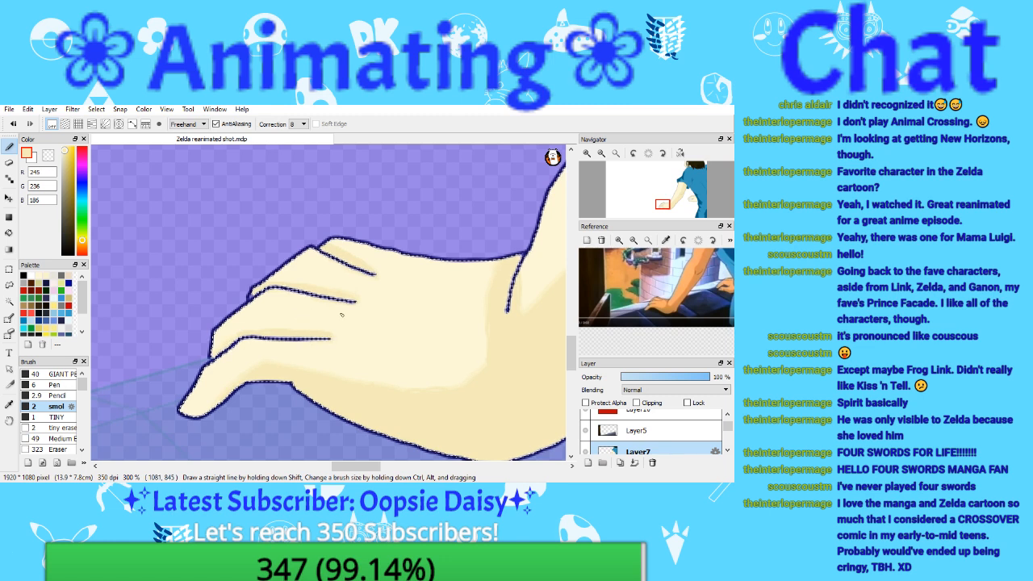
scroll(657, 202, down, 3)
drag(656, 202, 670, 195)
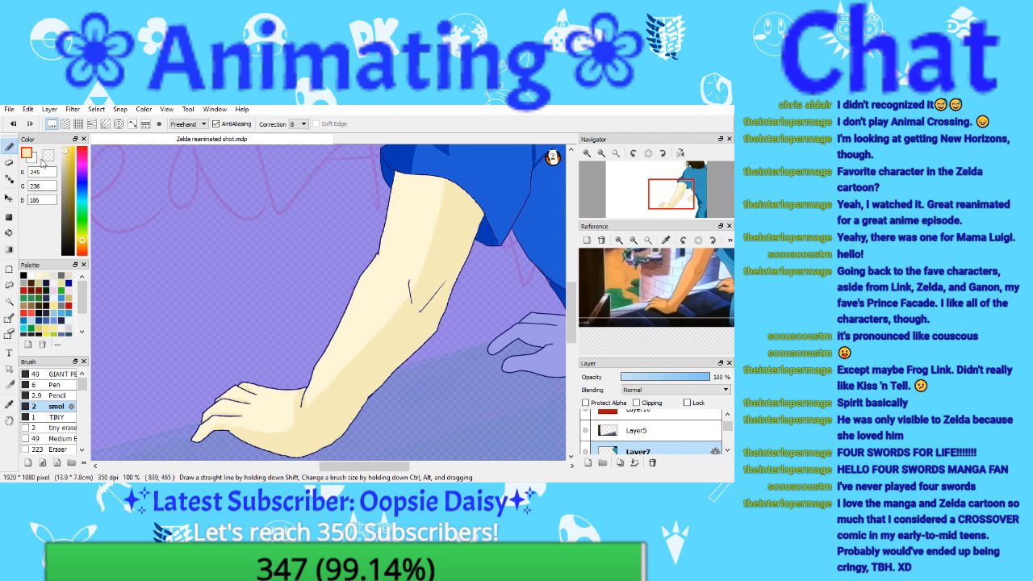
Step: Save the drawing with the shaded arm and clear the arm's selection
click(52, 395)
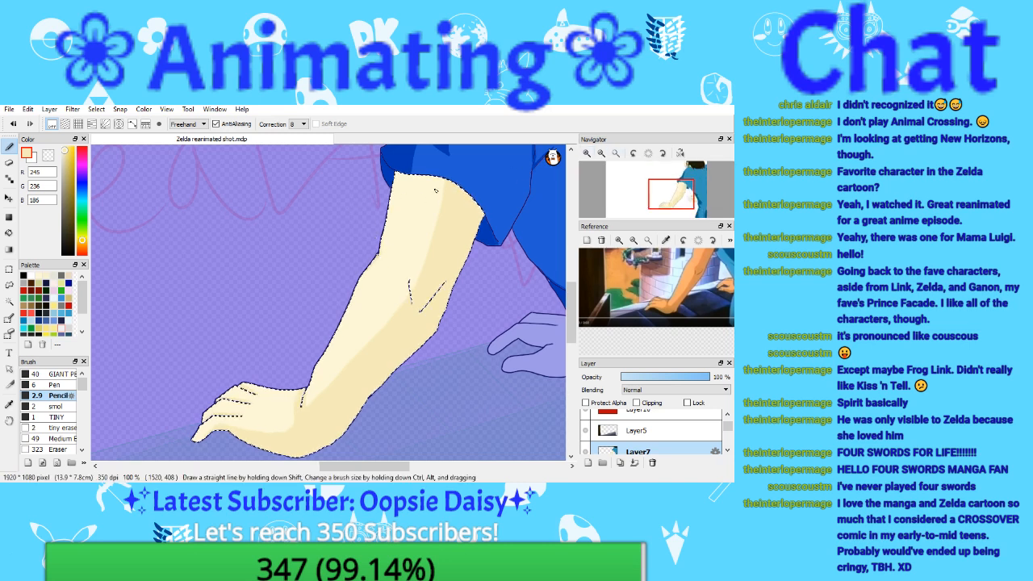
click(614, 155)
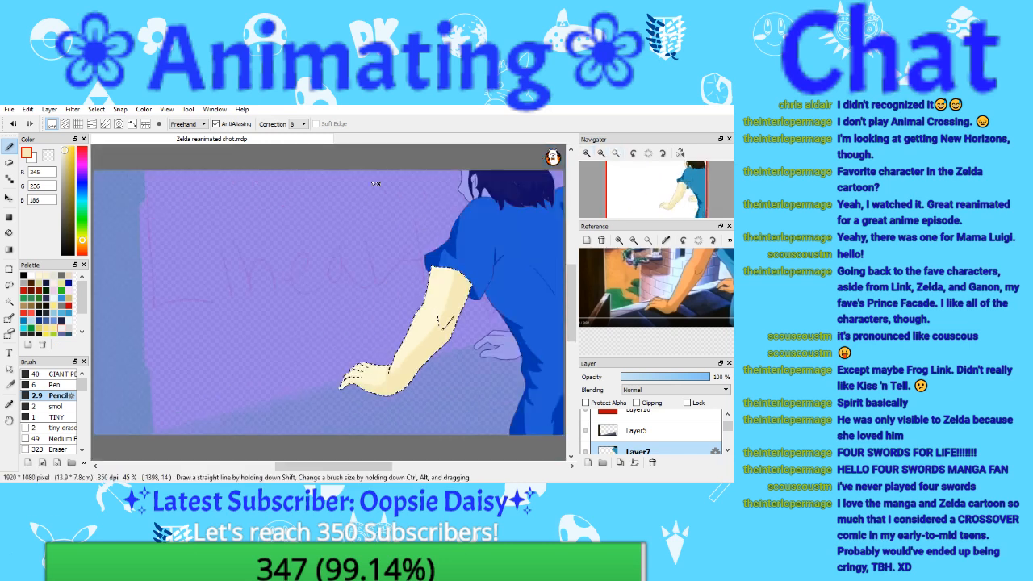
click(10, 109)
click(67, 192)
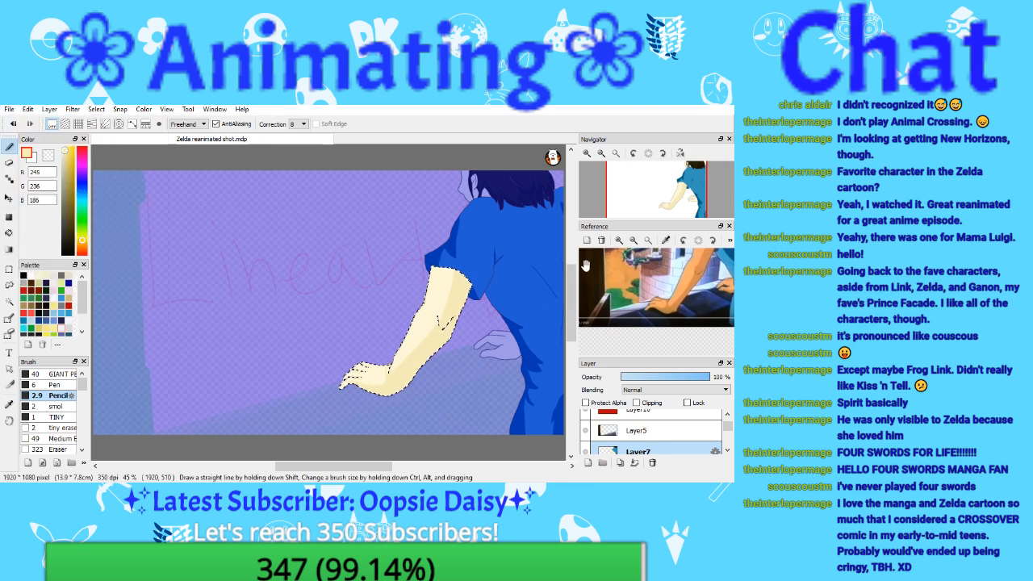
key(ctrl+d)
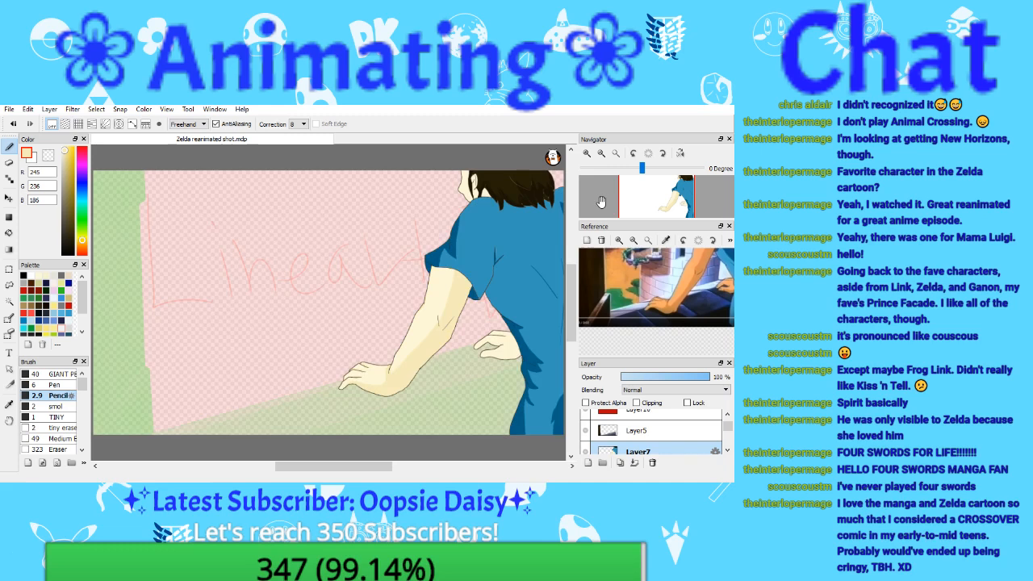
Step: Select the far hand's skin area with the Magic Wand and choose the smol brush for its shading
click(585, 154)
click(585, 154)
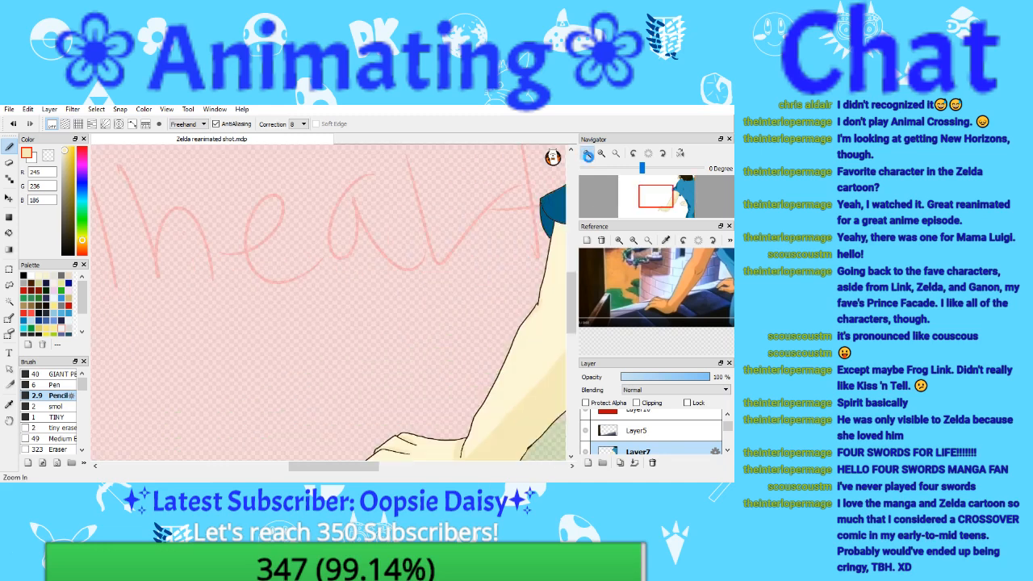
click(585, 154)
drag(672, 204, 682, 201)
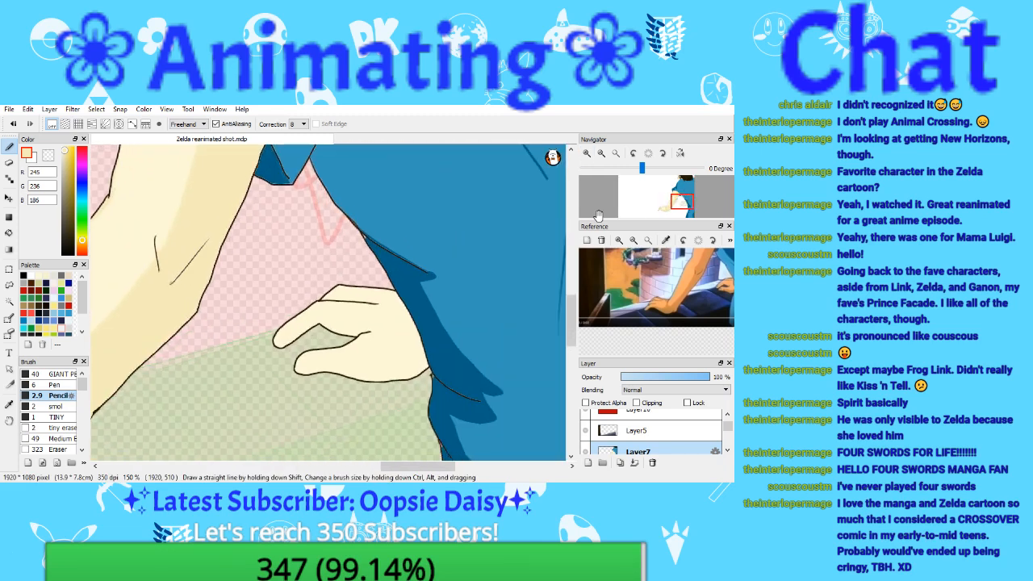
click(8, 300)
click(364, 349)
click(8, 146)
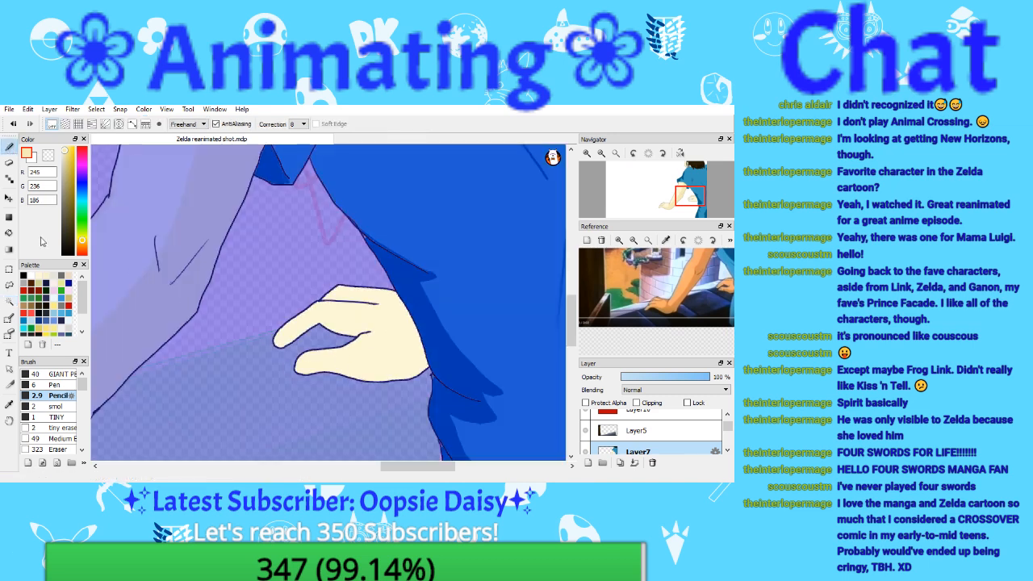
click(57, 406)
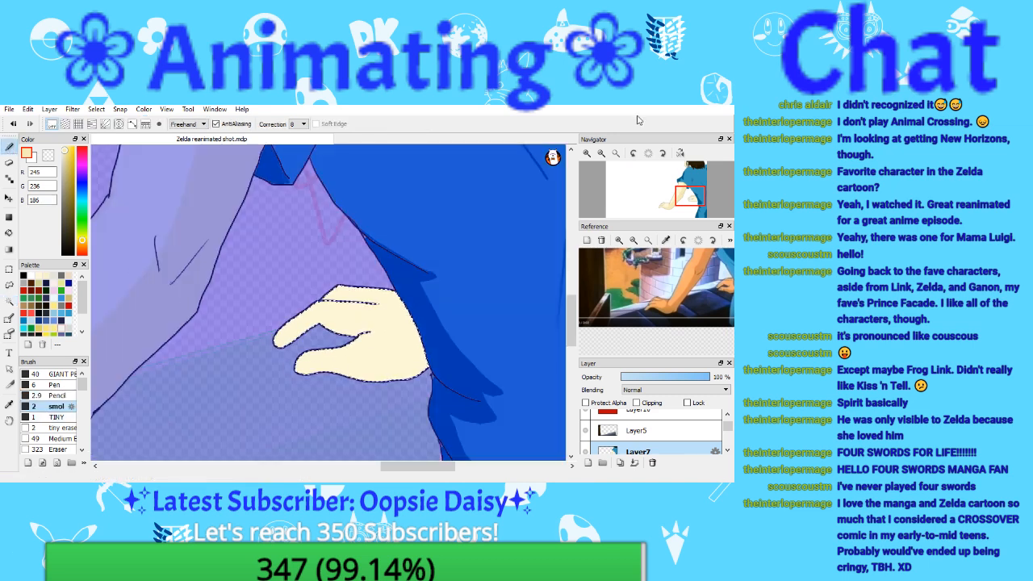
Step: Try painting small shadows along the far hand's finger lines, compare them with the reference frame and undo them
click(586, 153)
drag(676, 201, 682, 204)
click(586, 154)
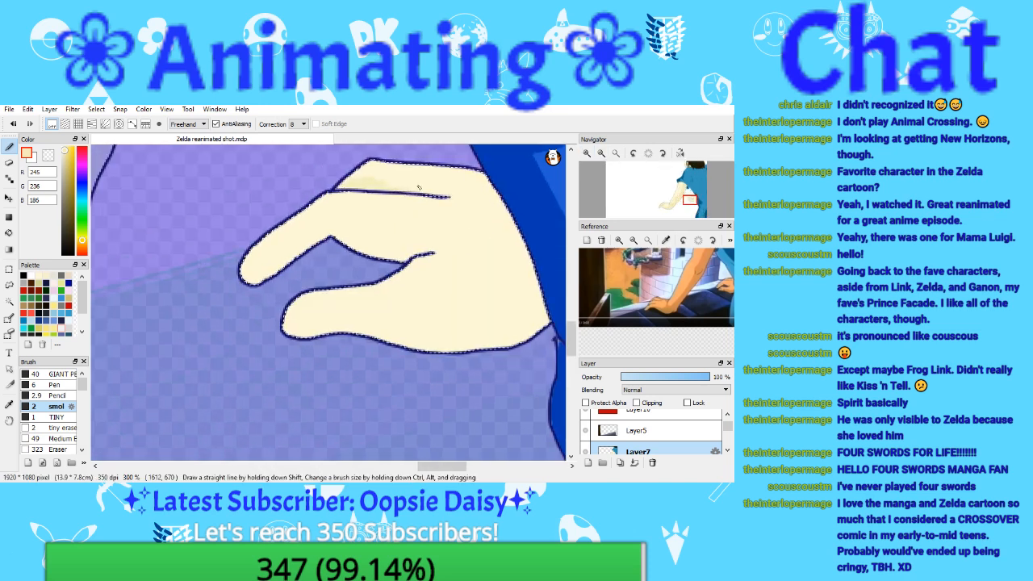
click(13, 124)
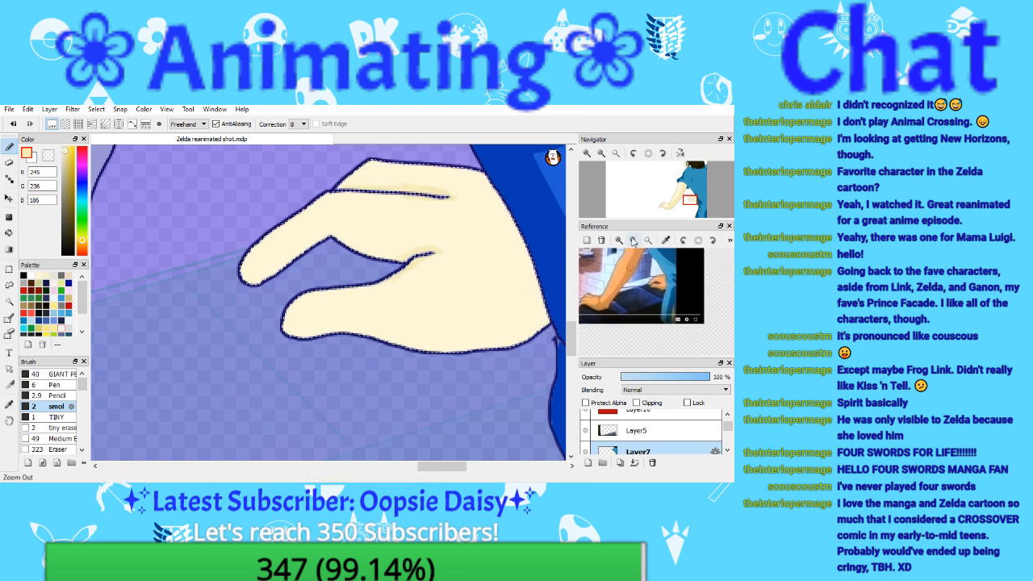
click(618, 241)
drag(635, 270, 612, 292)
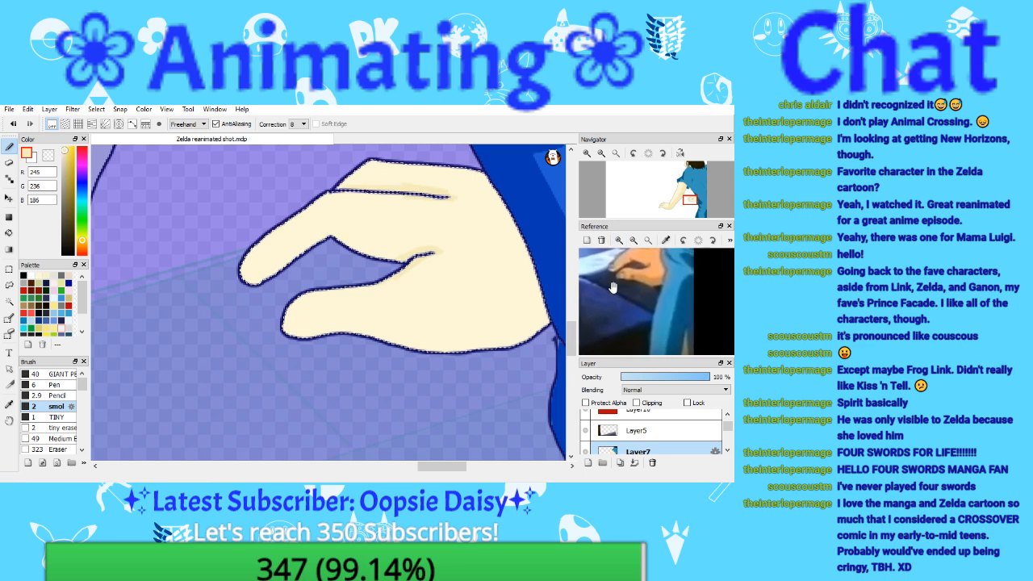
click(14, 127)
click(14, 128)
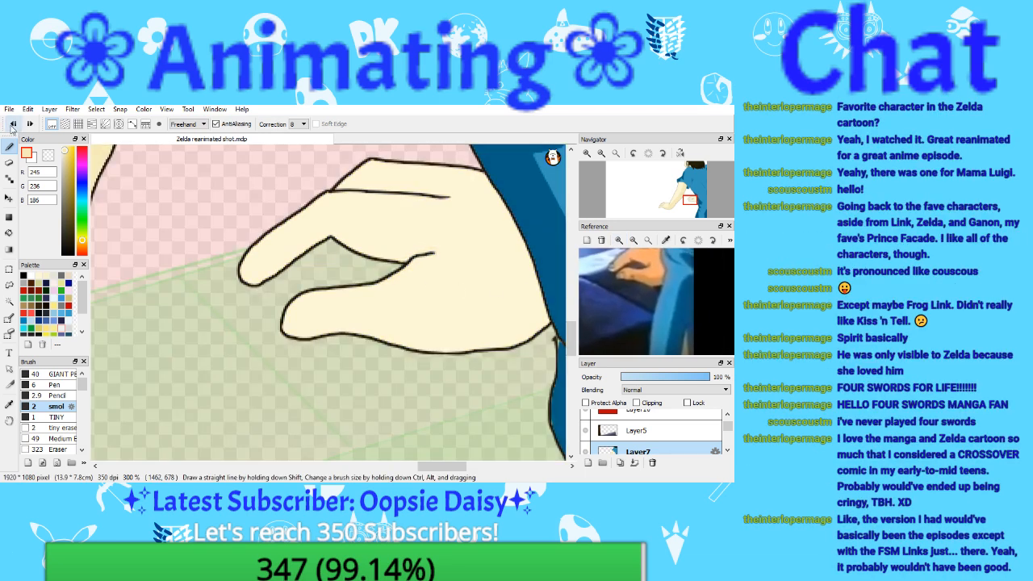
Step: Restore the far hand's selection, draw a shadow boundary across its lower part and fill the area below in RGB 245, 236, 186
click(29, 126)
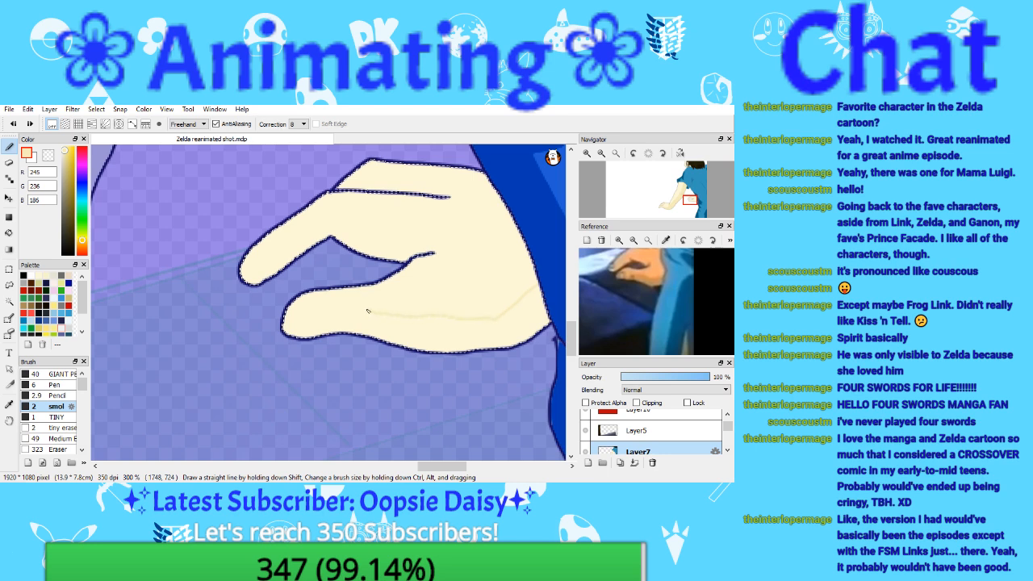
key(ctrl+d)
click(9, 234)
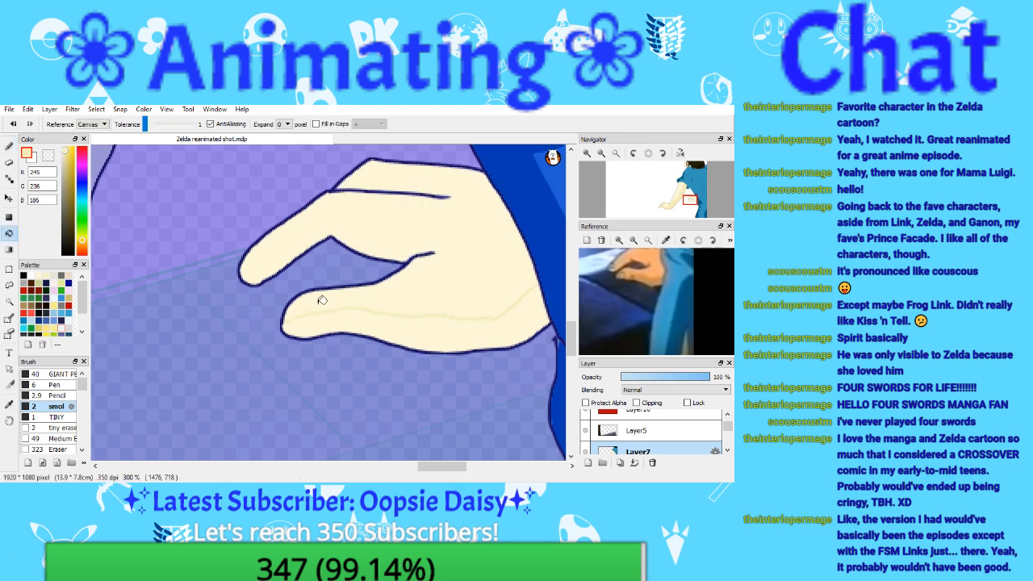
click(13, 125)
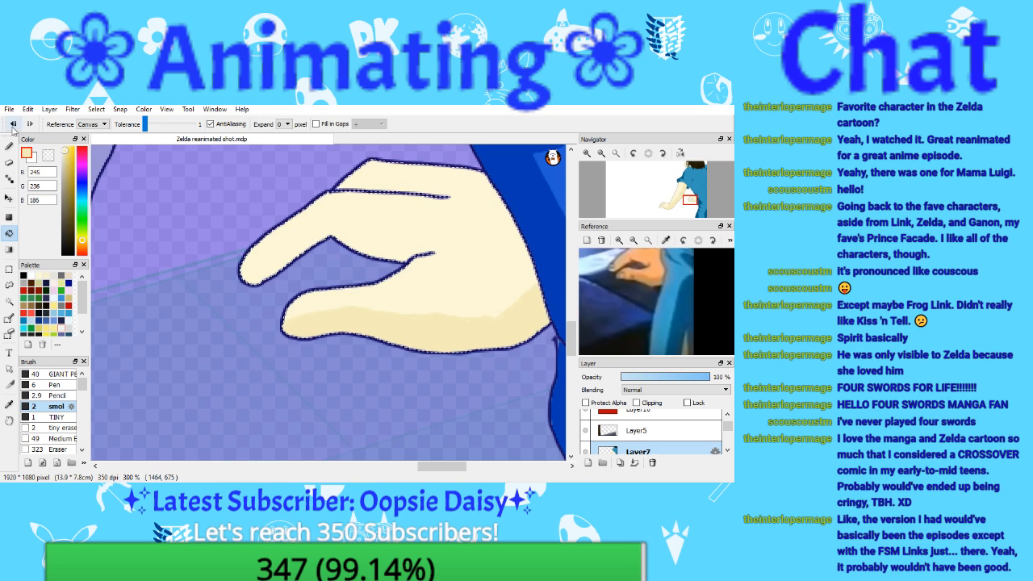
click(13, 125)
Step: Paint small shadows along the far hand's finger lines with the smol brush and save the drawing
click(9, 147)
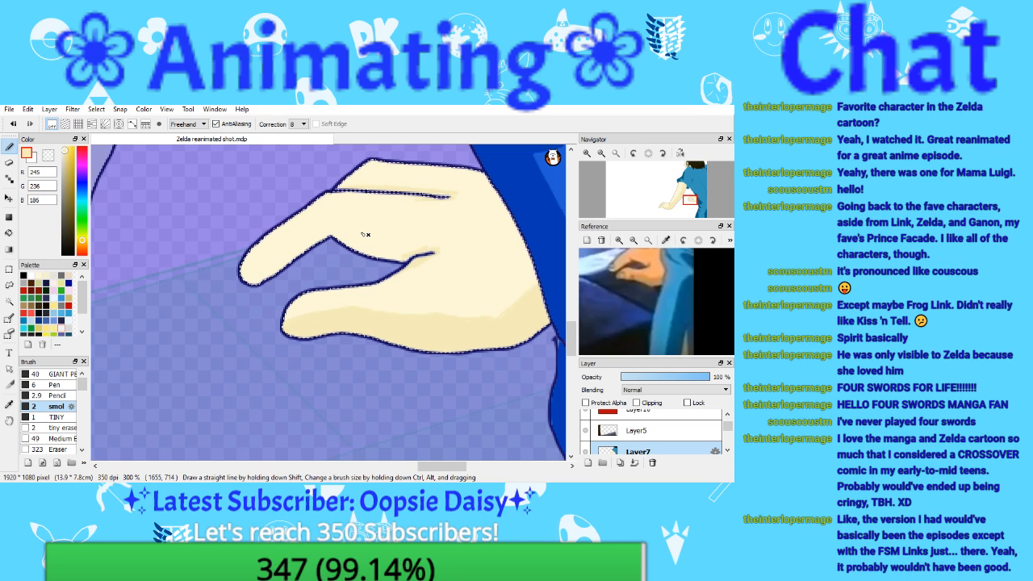
click(9, 109)
click(67, 192)
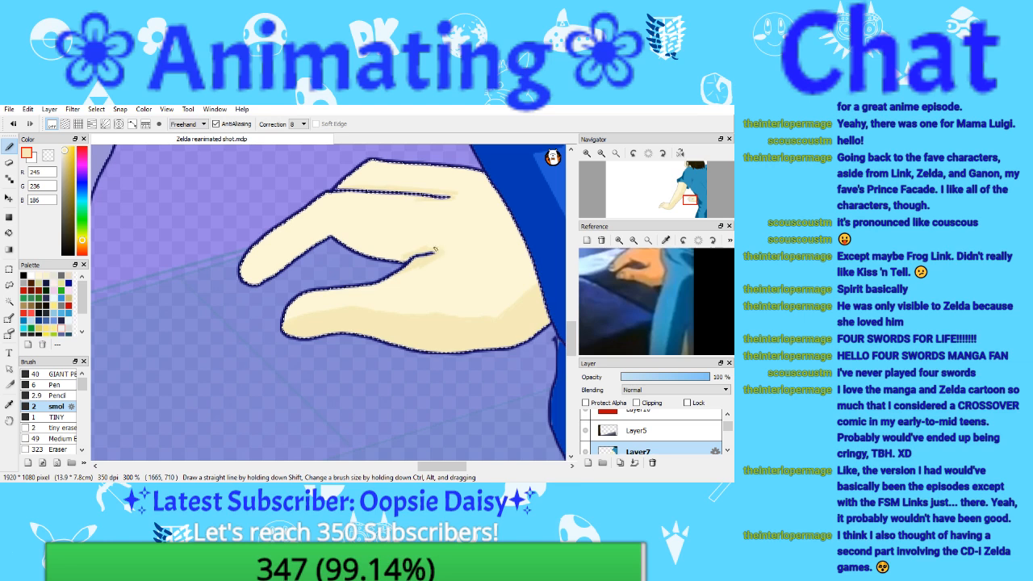
Step: Clear the far hand's selection and save the drawing again
click(600, 153)
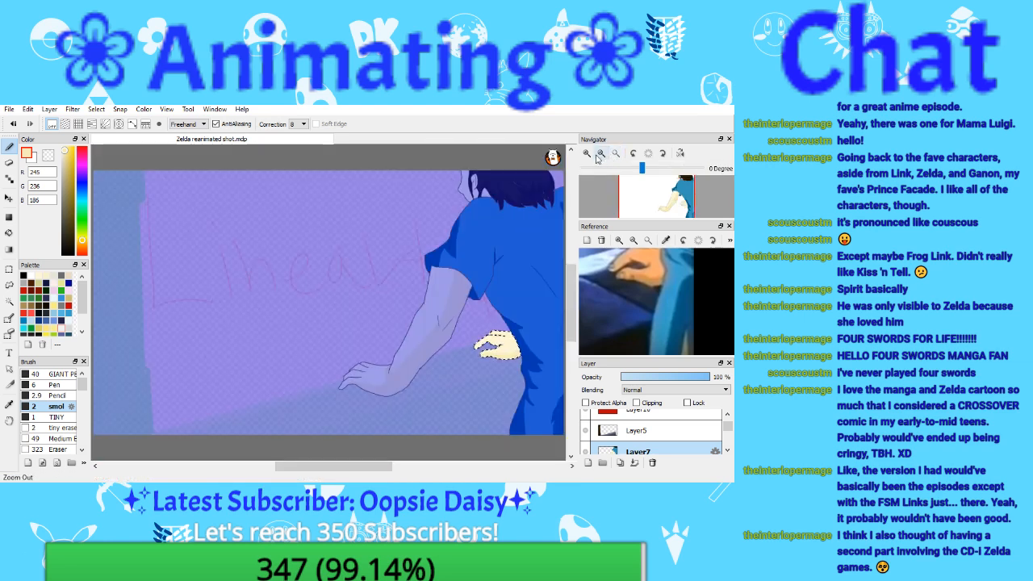
key(ctrl+d)
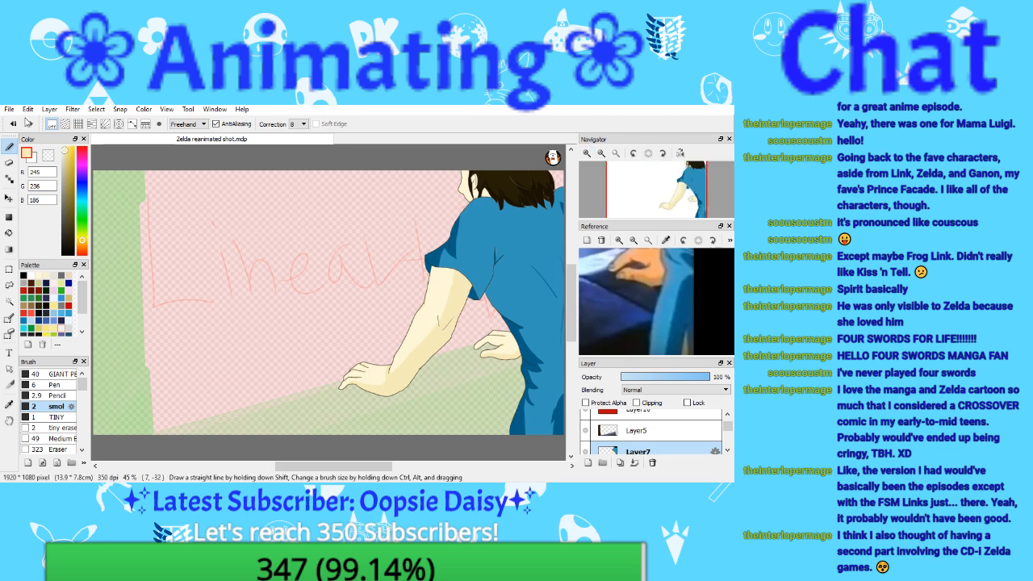
click(9, 109)
click(56, 193)
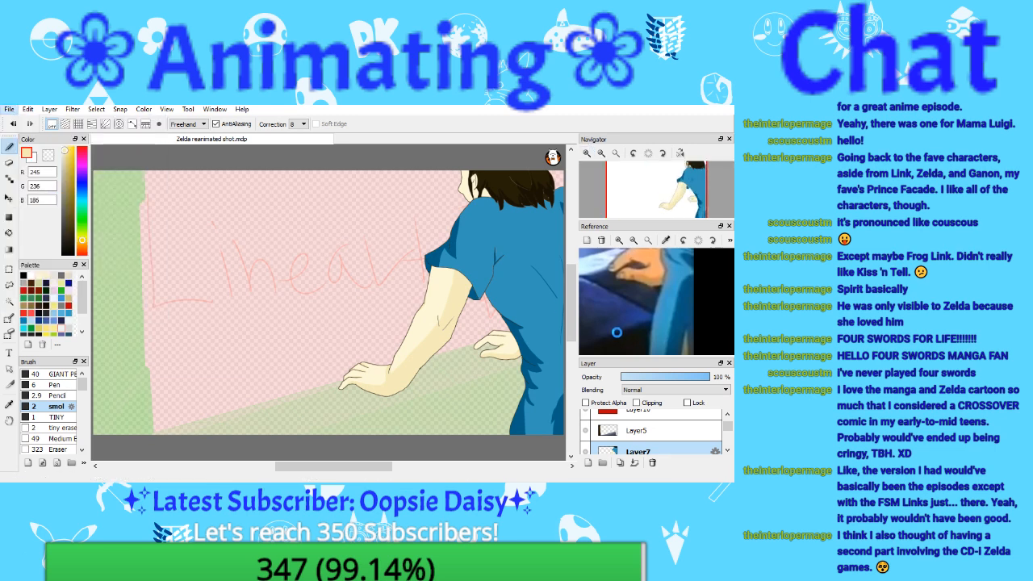
Step: Select the figure's ear with the Magic Wand and shade it with the smol brush in RGB 245, 236, 186
click(588, 153)
click(588, 153)
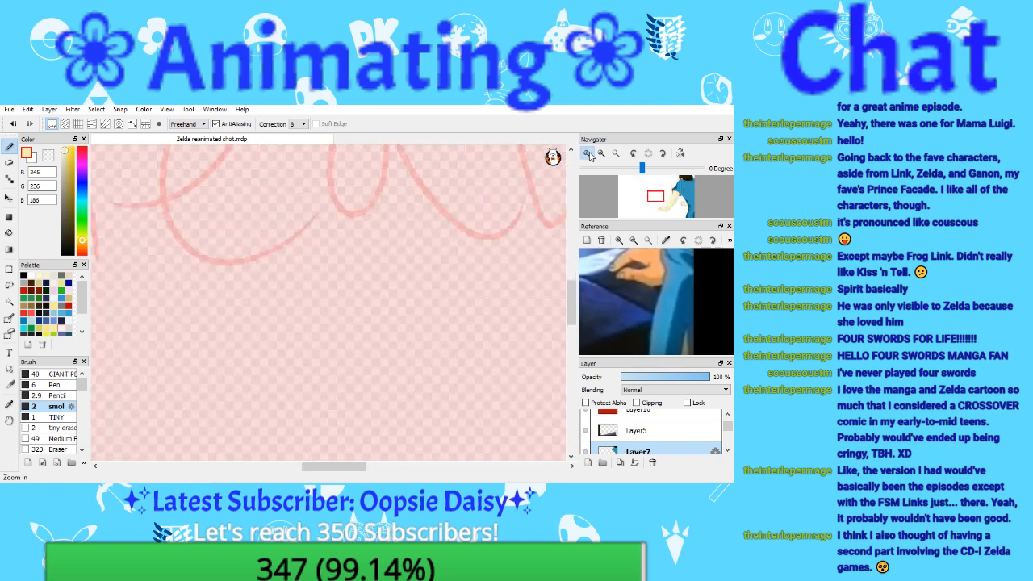
click(588, 153)
drag(681, 186, 678, 177)
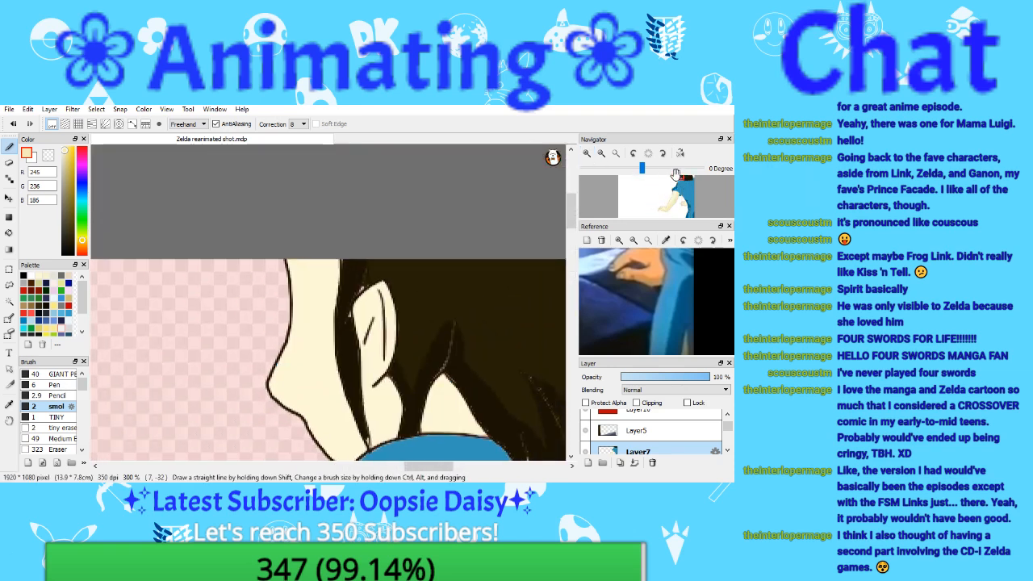
click(16, 305)
click(363, 313)
key(b)
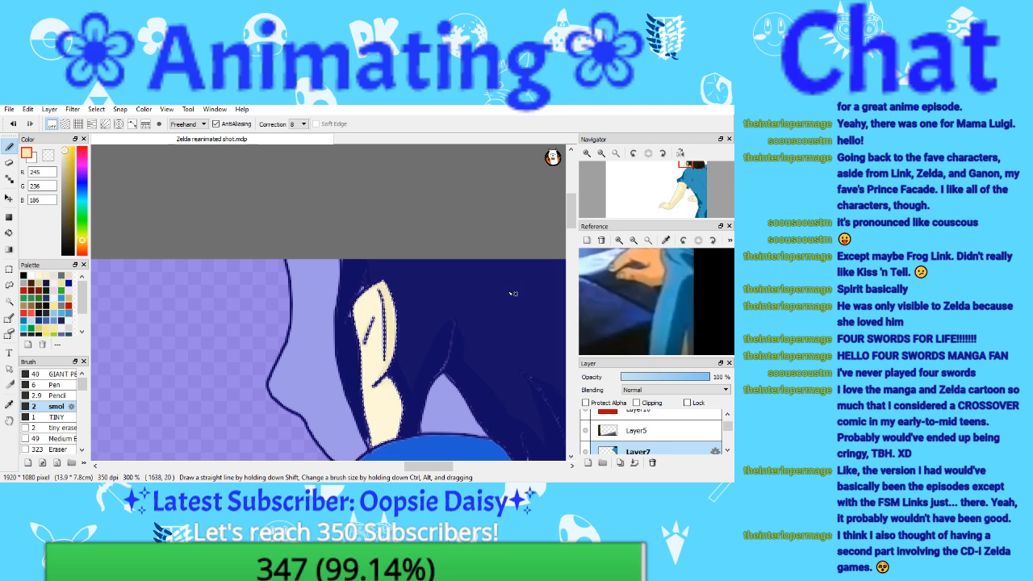
Step: Clear the ear's selection and save the drawing
key(ctrl+d)
click(615, 154)
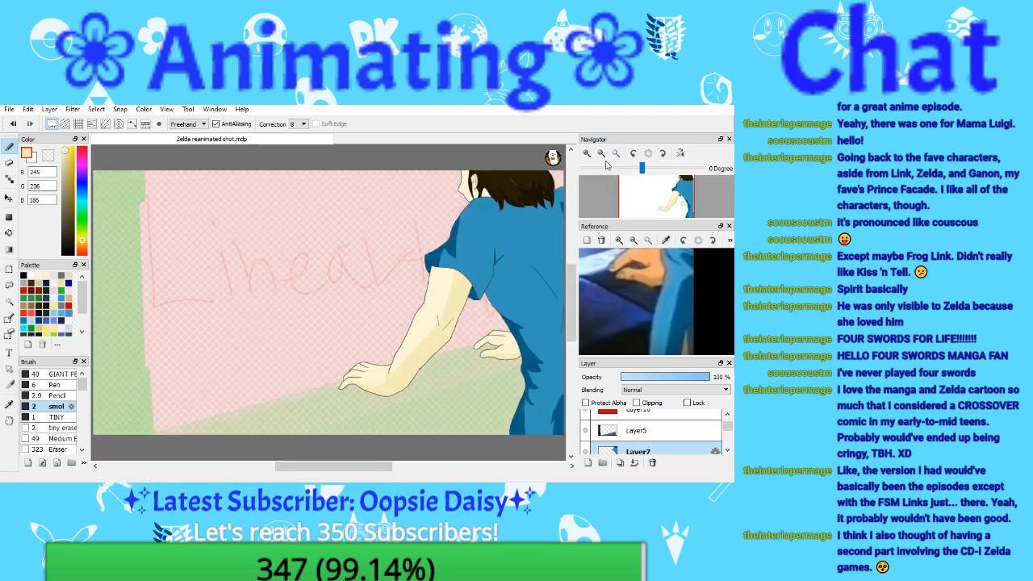
click(8, 110)
click(65, 194)
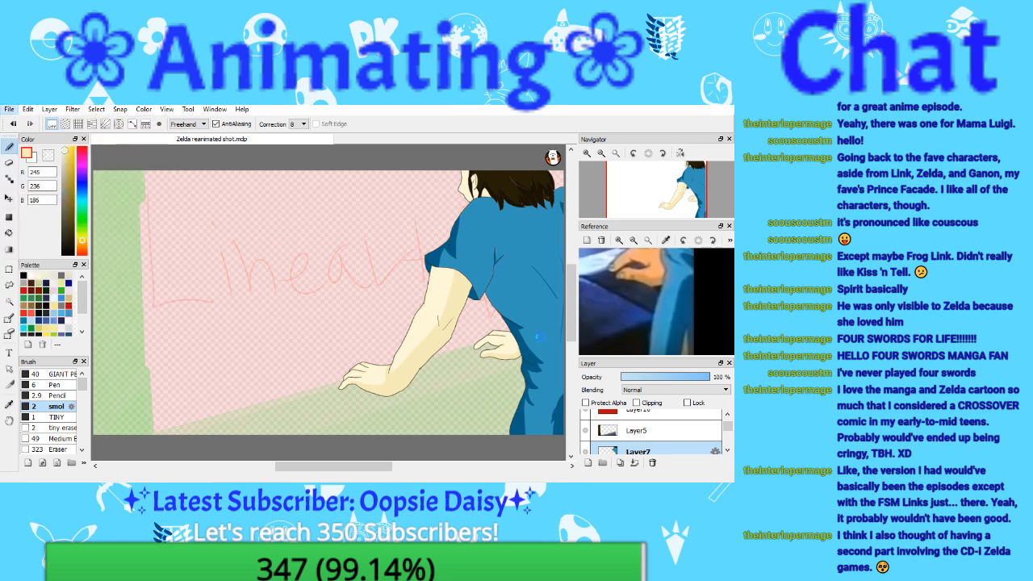
Step: Move the figure's Layer7 above the background's Layer5 and merge it down into Layer5
click(642, 434)
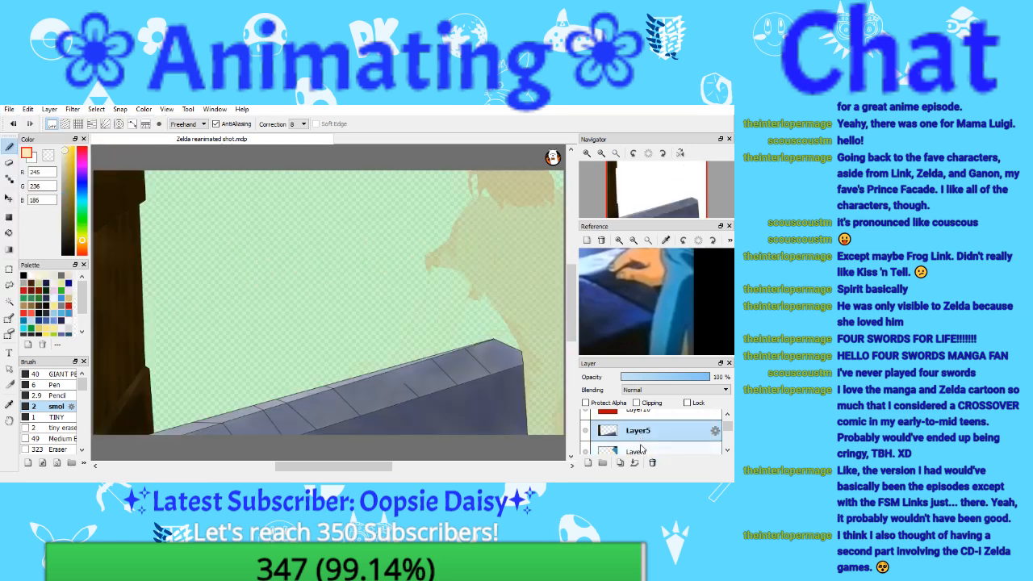
click(642, 450)
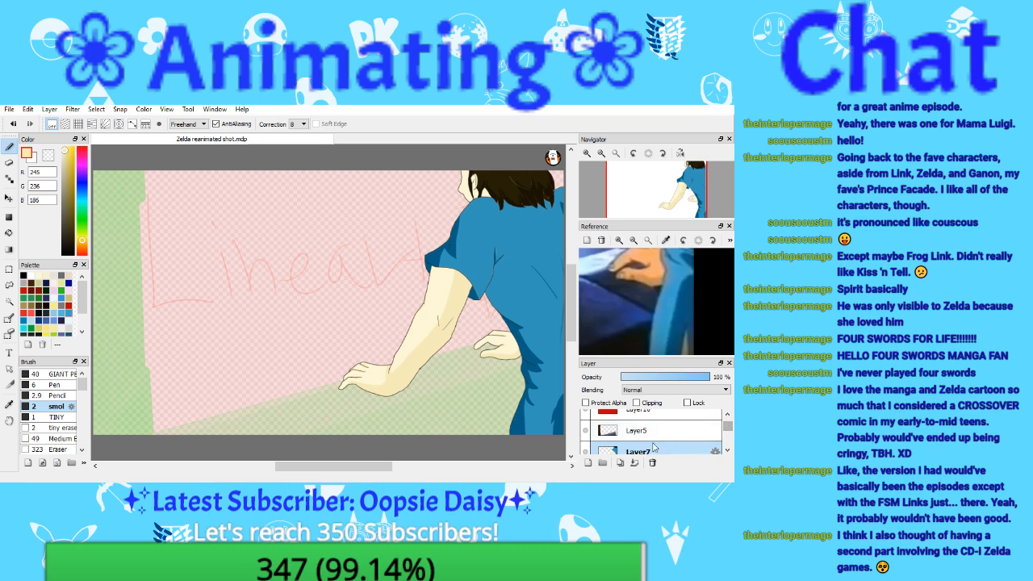
drag(642, 450, 644, 425)
click(635, 463)
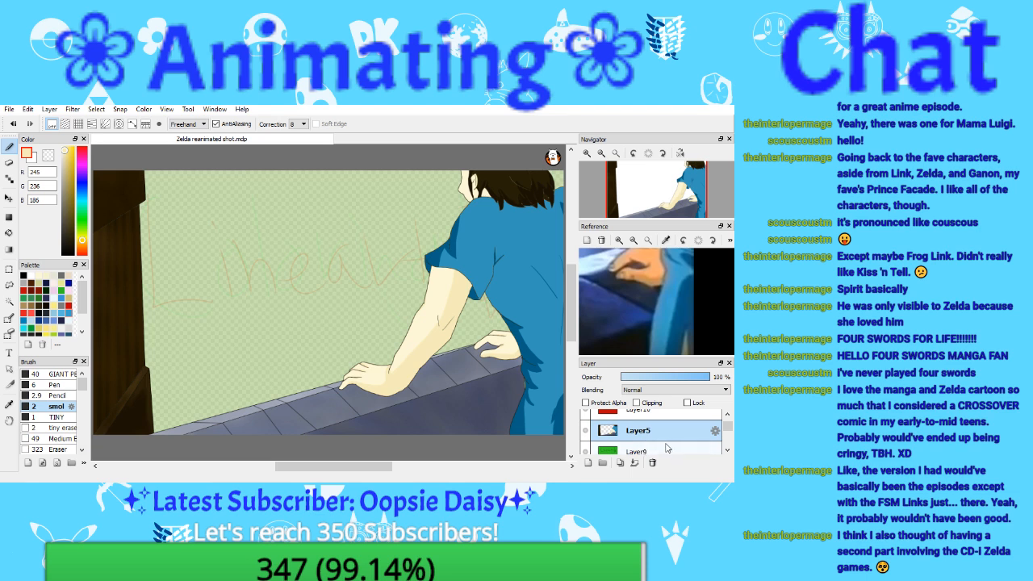
Step: Look through the lower layers from the lower Layer7 down to Layer1 for the sketch containing the castle tower
drag(651, 355, 652, 265)
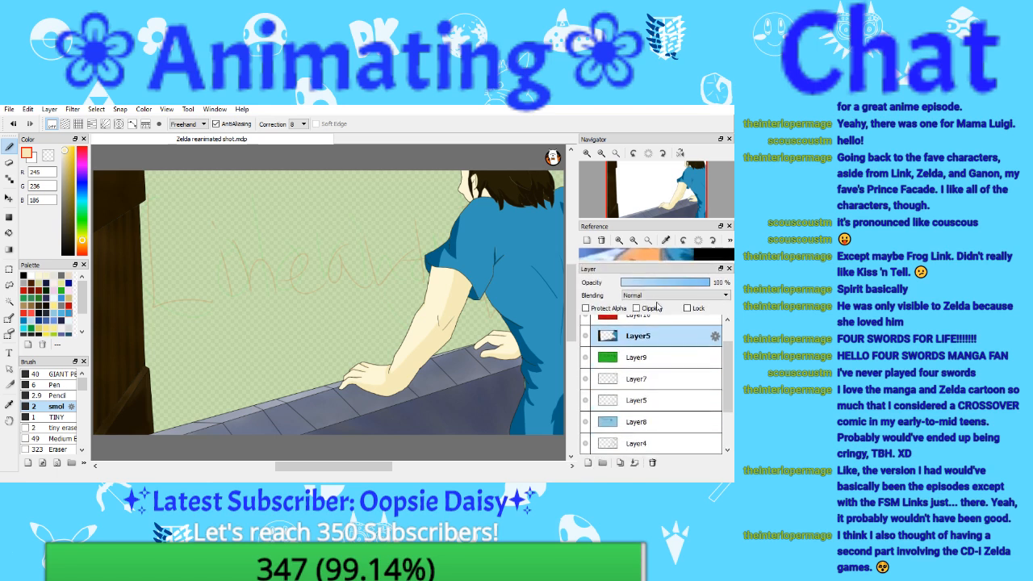
click(629, 385)
click(626, 402)
click(626, 423)
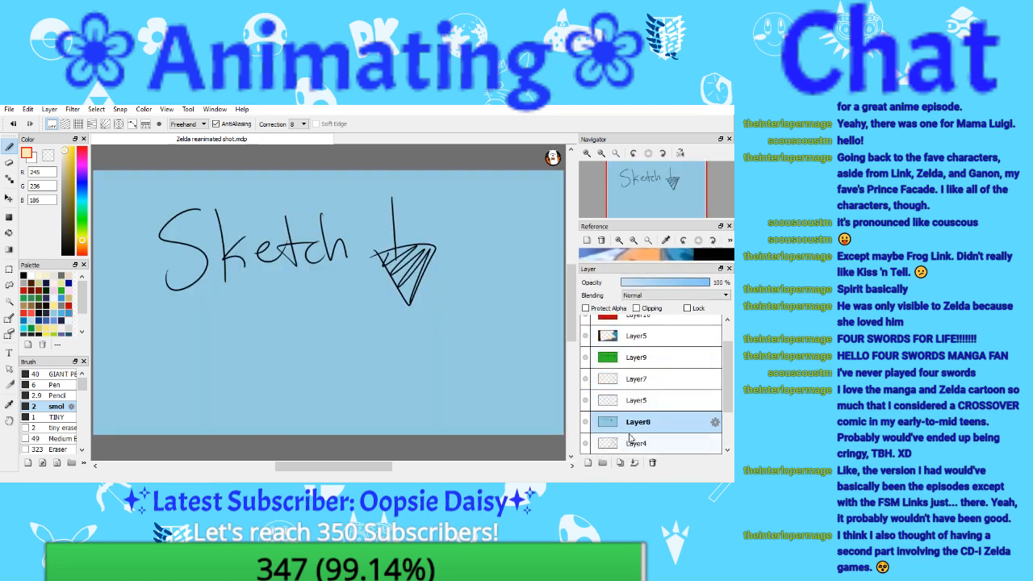
click(634, 442)
click(726, 450)
click(727, 450)
click(727, 450)
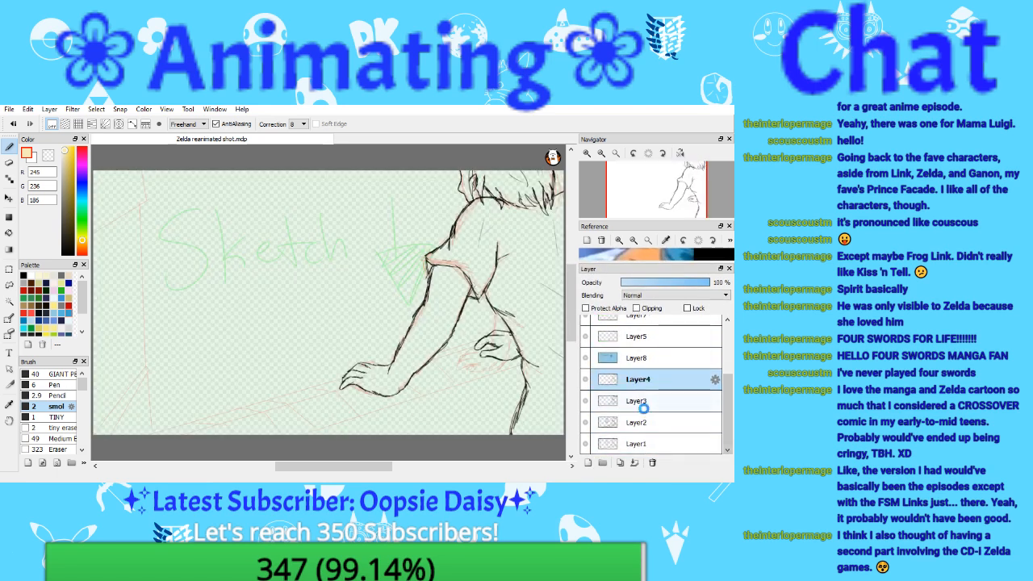
click(643, 408)
click(639, 425)
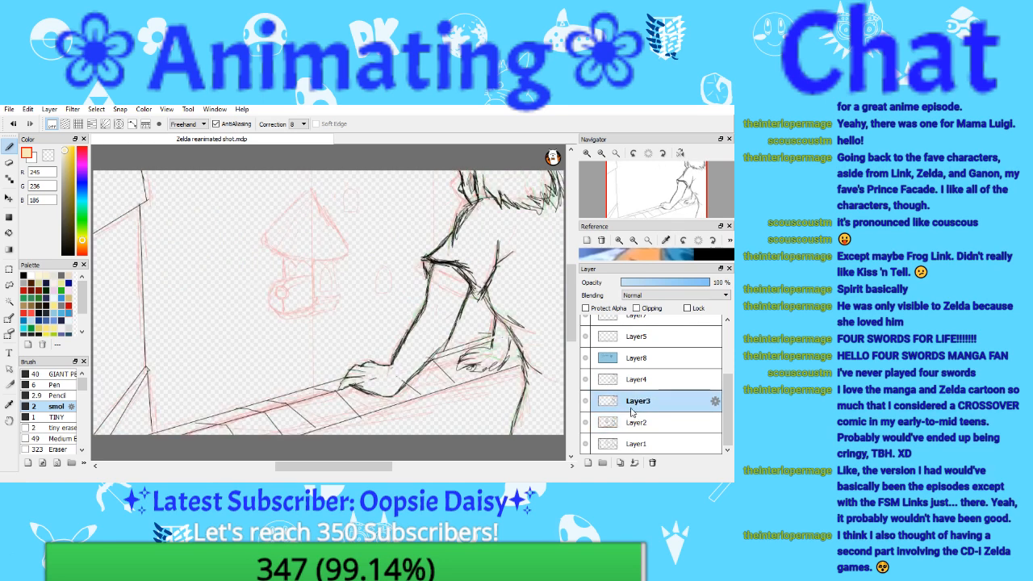
click(626, 442)
click(634, 423)
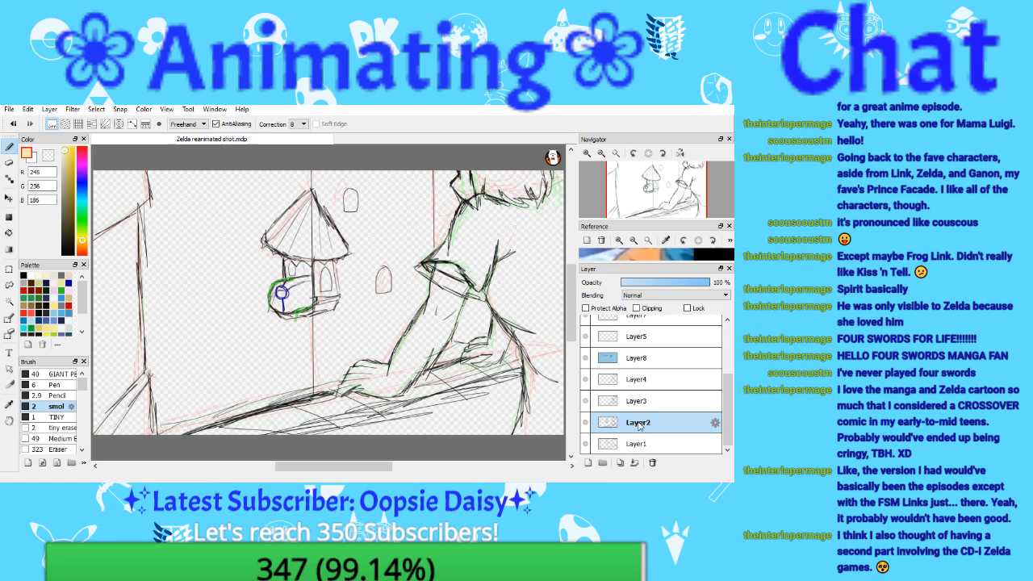
Step: Move the tower sketch on Layer2 above Layer5, add a new layer between them and save the drawing
drag(638, 429, 641, 381)
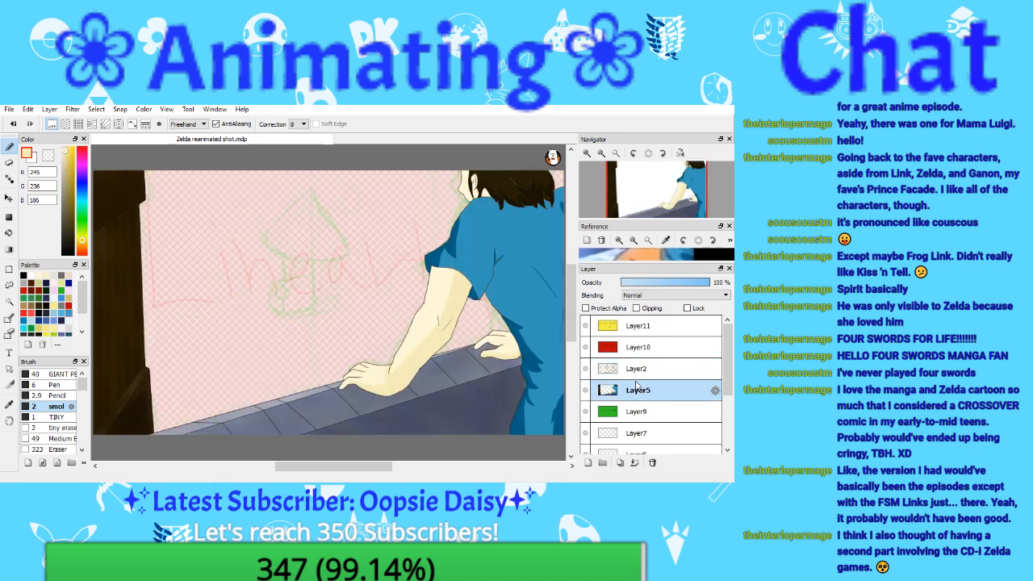
click(587, 465)
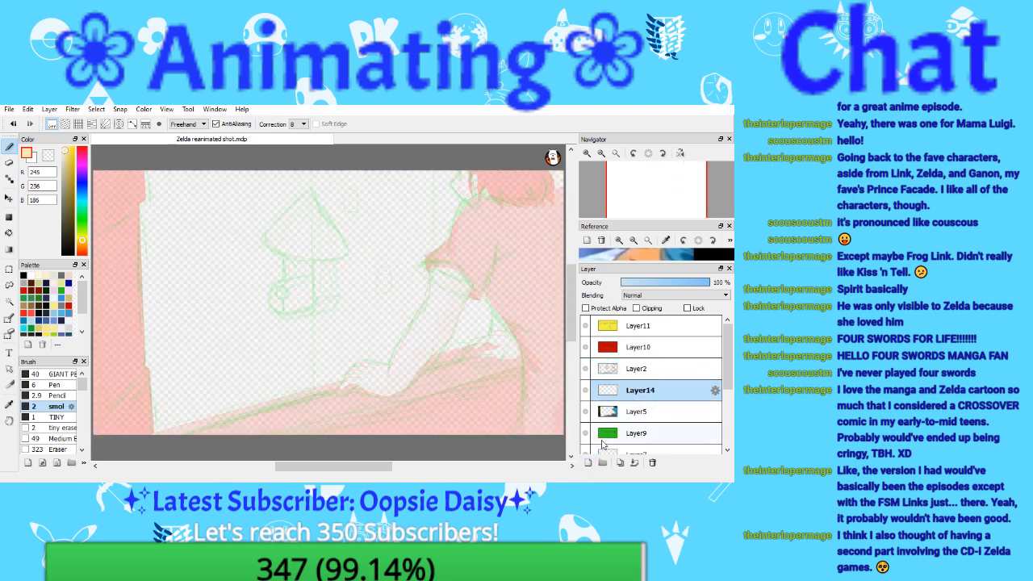
click(8, 109)
key(Escape)
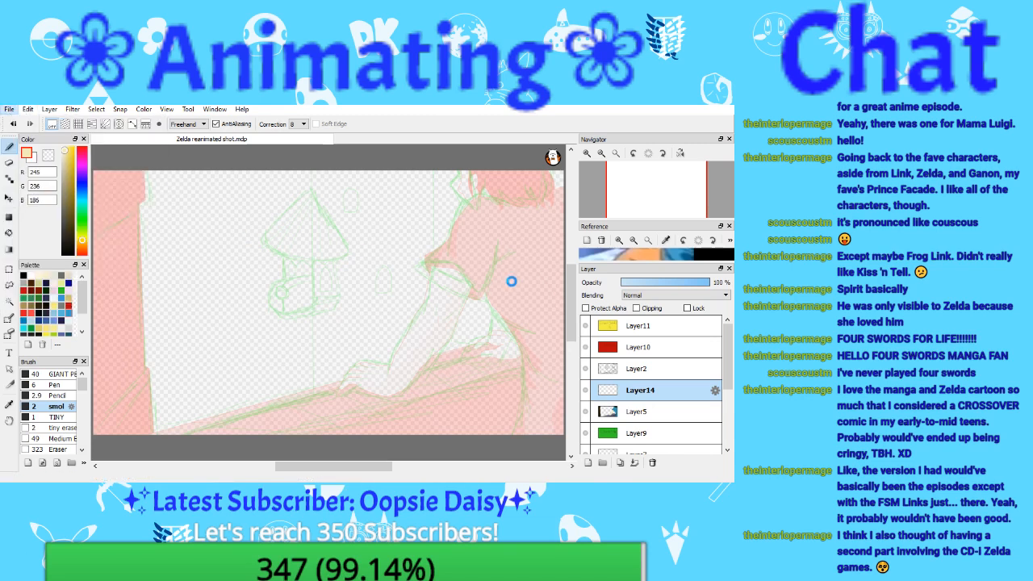
Step: Examine the castle tower in the reference image and its sketch on the canvas
drag(630, 263, 632, 381)
drag(632, 284, 682, 333)
drag(594, 307, 666, 331)
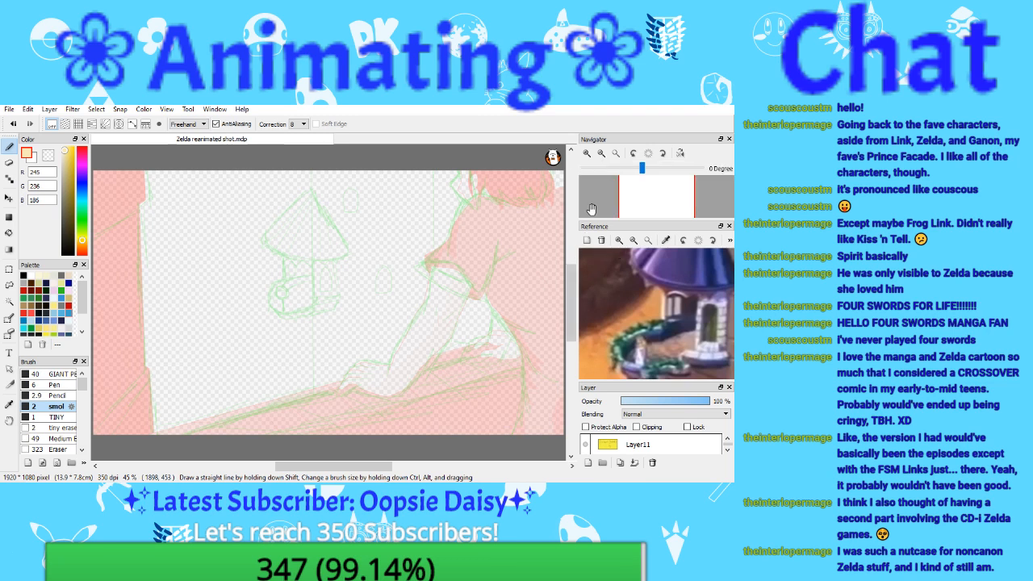
click(586, 153)
click(587, 154)
click(586, 153)
click(653, 193)
drag(653, 193, 653, 190)
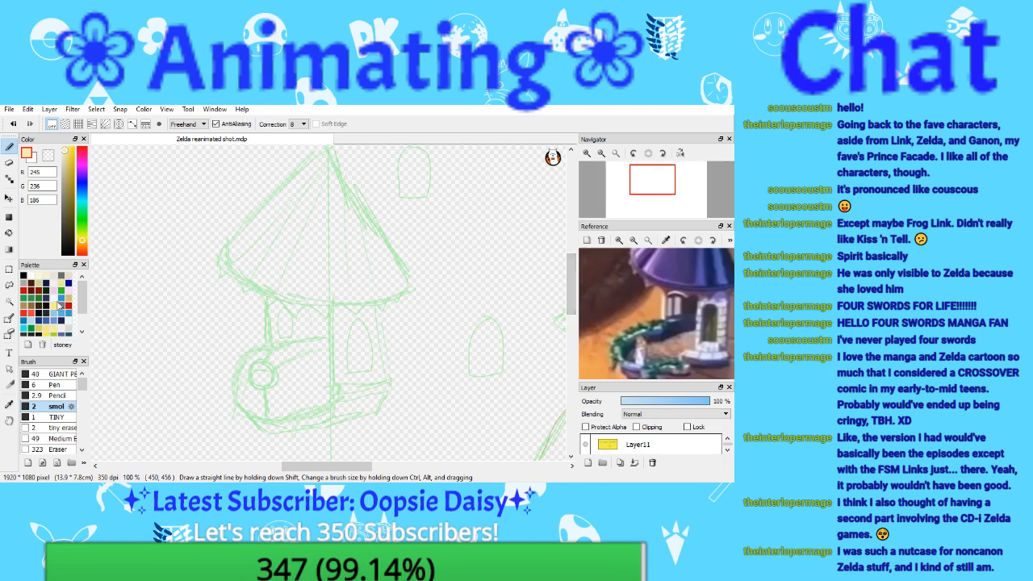
Step: Choose black from the palette for outlining the tower's conical roof
click(25, 283)
click(24, 275)
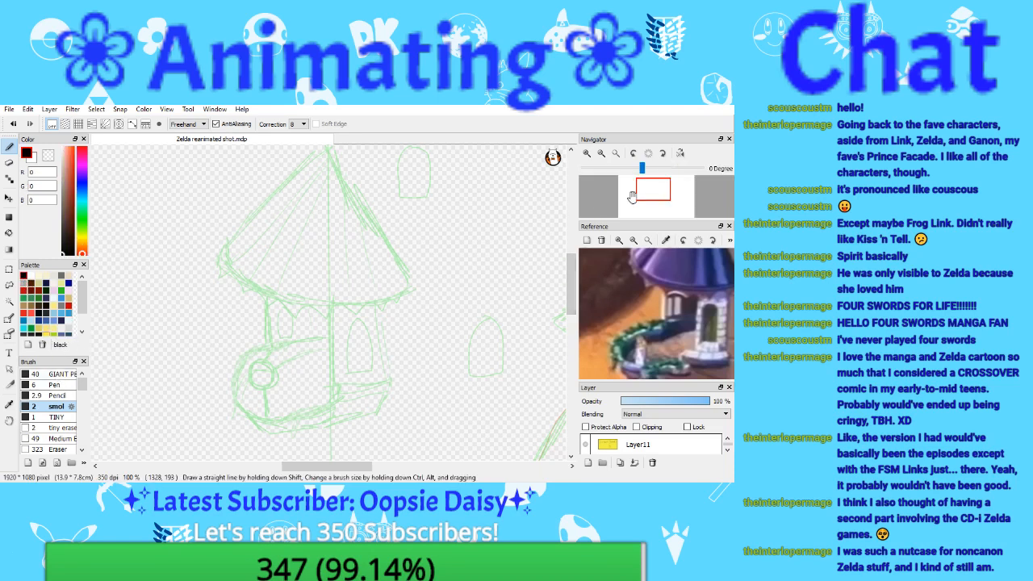
drag(650, 189, 651, 186)
click(587, 153)
drag(666, 287, 639, 359)
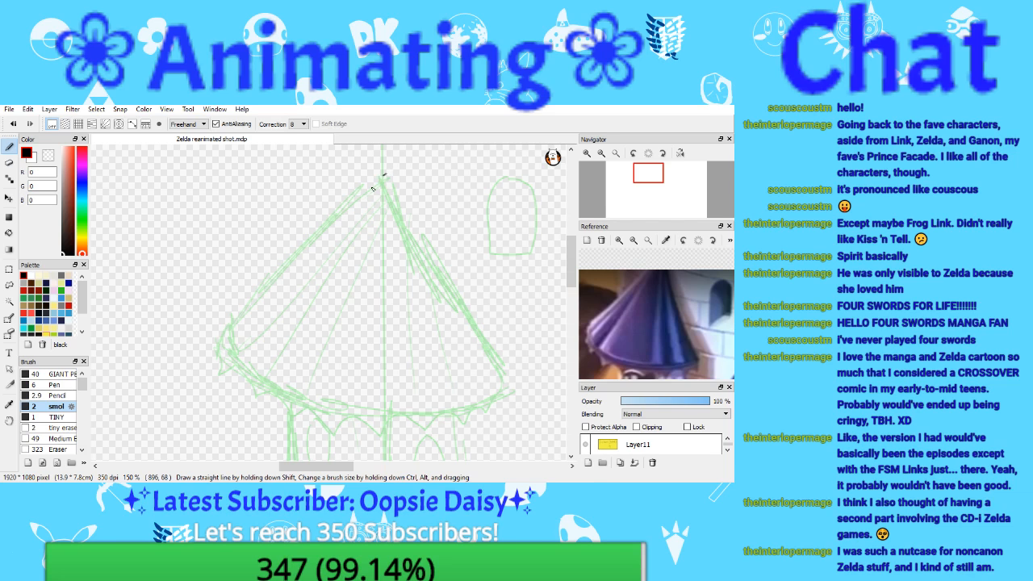
Step: Try to outline the left slope and lower rim of the tower's roof in black with the smol brush and undo the strokes
drag(372, 189, 326, 233)
key(ctrl+z)
mouse_move(374, 191)
mouse_down()
mouse_move(283, 263)
mouse_move(229, 327)
mouse_move(255, 384)
mouse_move(368, 411)
mouse_up()
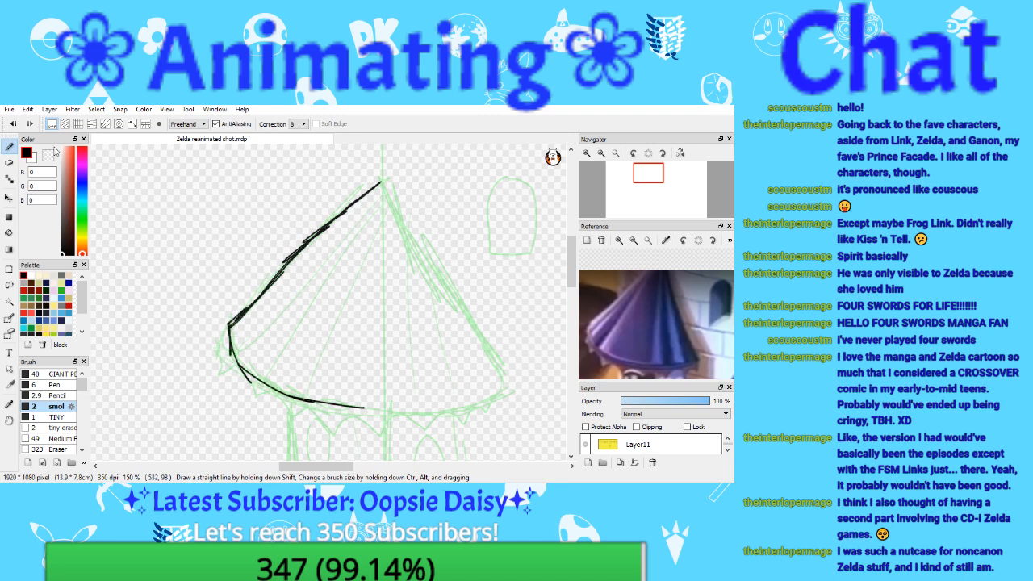
key(ctrl+z)
click(14, 124)
click(14, 124)
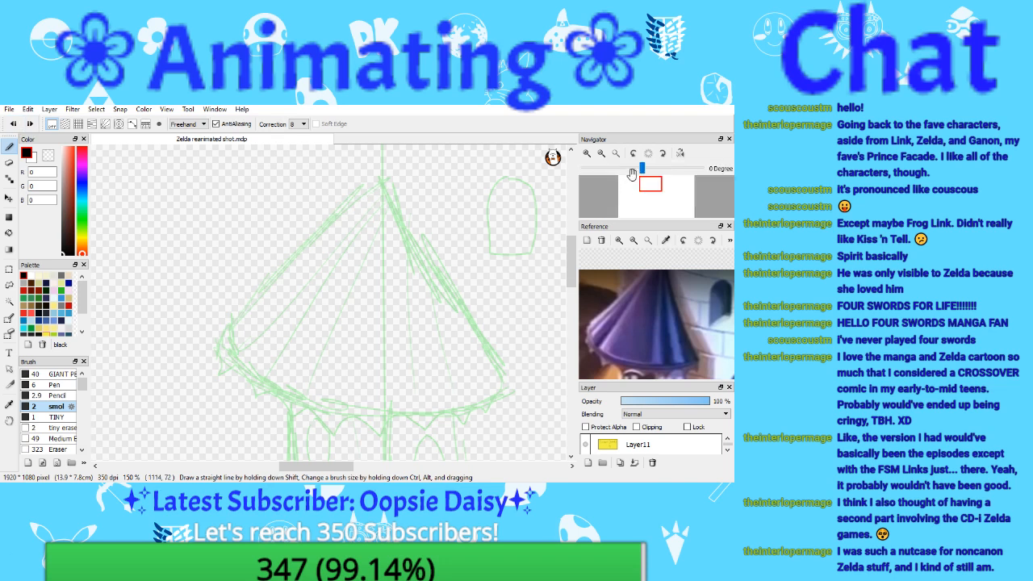
mouse_move(648, 185)
mouse_down()
mouse_move(661, 186)
mouse_move(651, 174)
mouse_up()
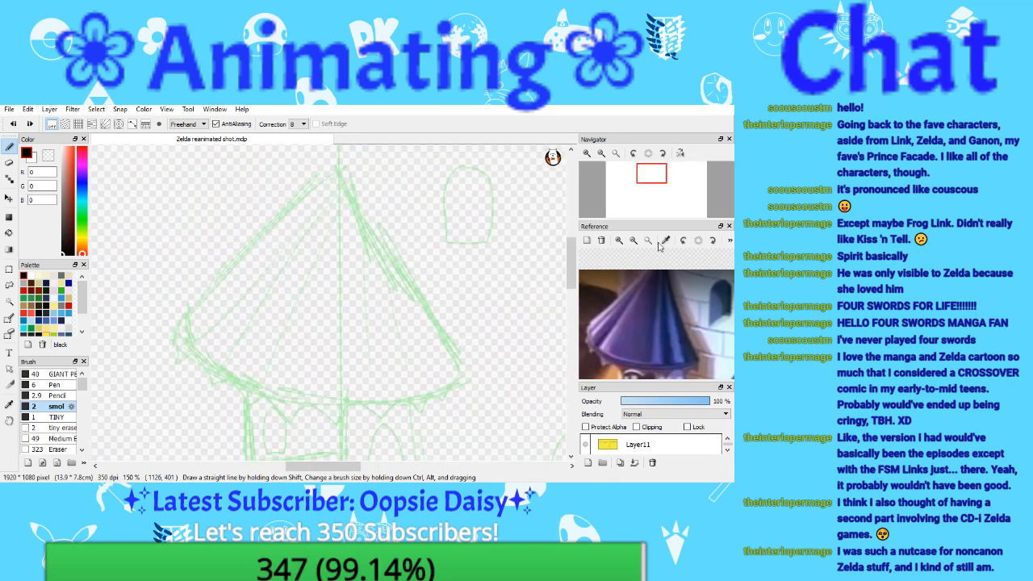
Step: Draw the two slopes of the tower's conical roof as straight black lines from the peak, using the brush's Line mode
drag(636, 325, 643, 263)
drag(611, 337, 599, 373)
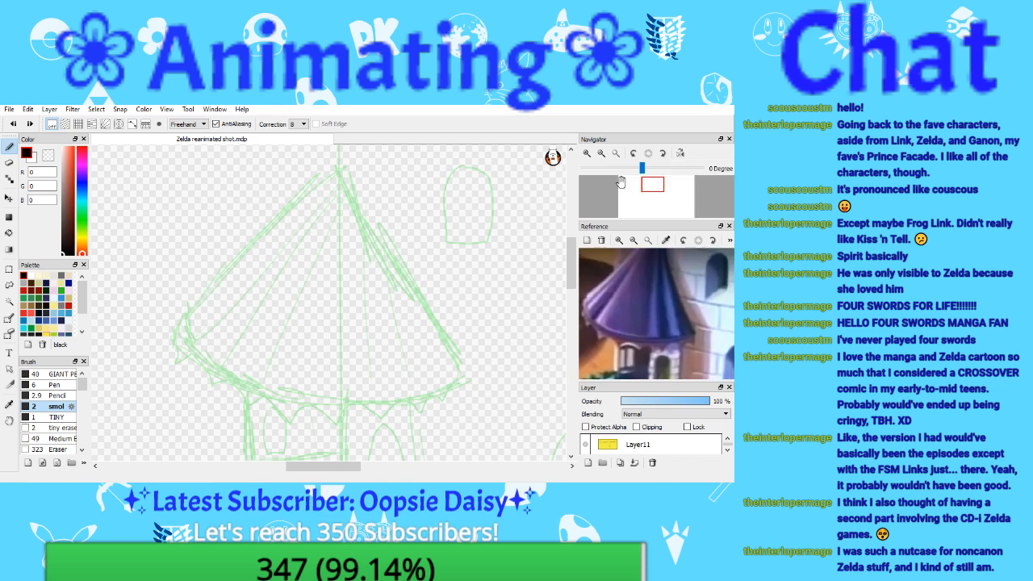
click(602, 153)
click(602, 154)
drag(660, 205, 650, 183)
click(587, 153)
click(587, 153)
click(588, 154)
click(602, 153)
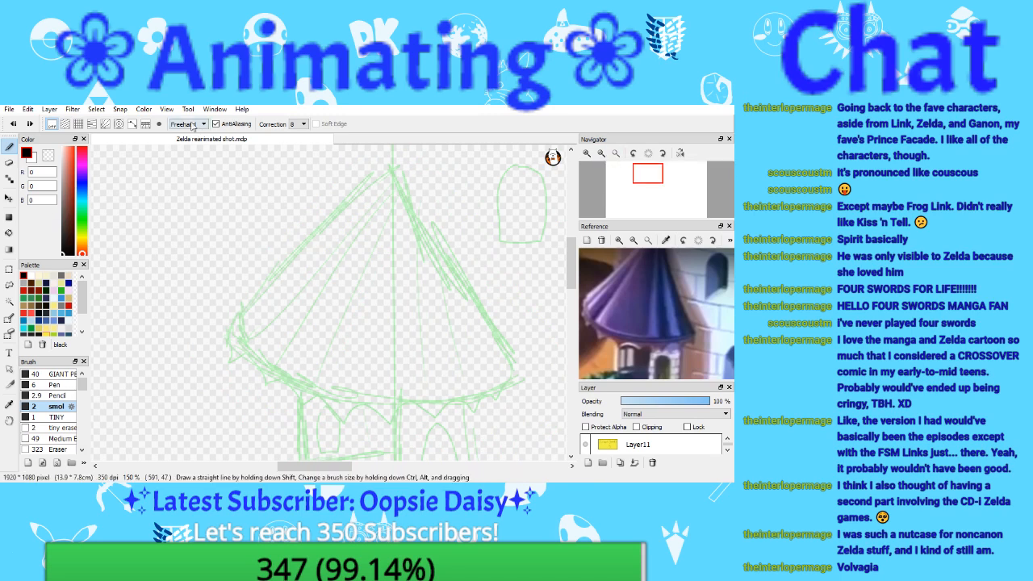
click(192, 125)
click(182, 145)
mouse_move(395, 164)
mouse_down()
mouse_move(293, 277)
mouse_move(238, 323)
mouse_move(240, 315)
mouse_up()
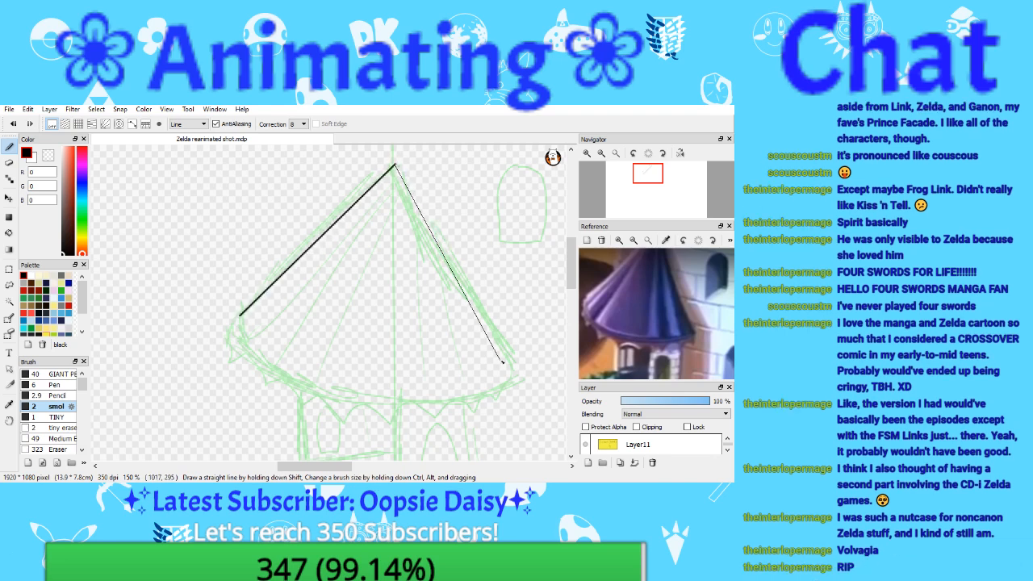
drag(395, 167, 511, 366)
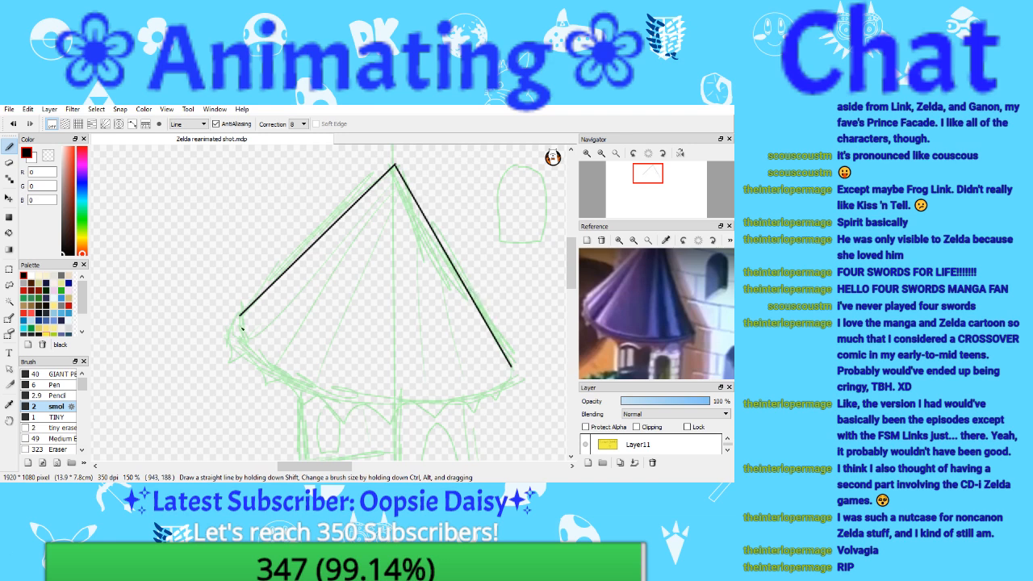
Step: Save the drawing and draw the roof's curved lower rim in black along a curve snap, joining the two slopes
click(186, 124)
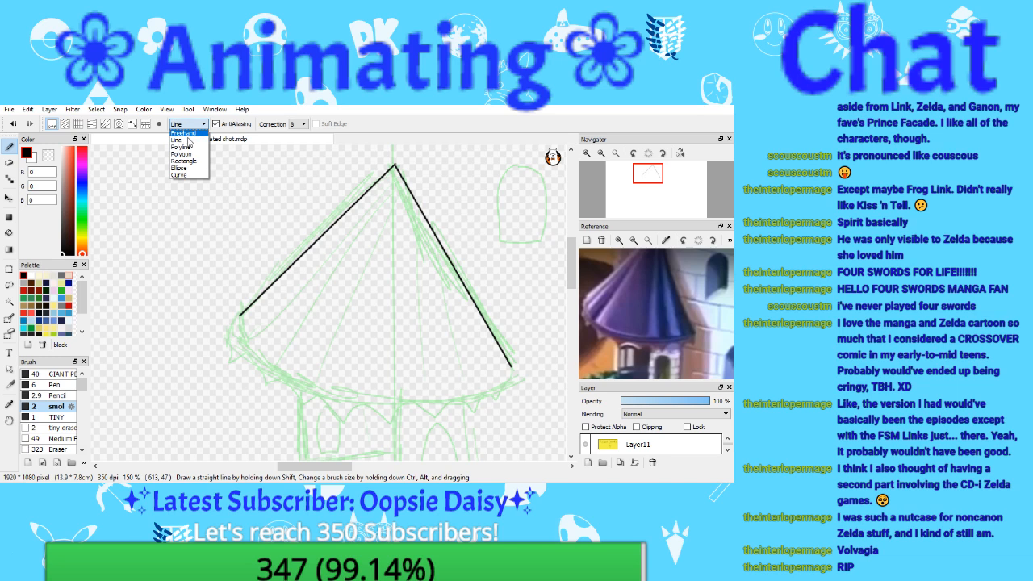
click(183, 132)
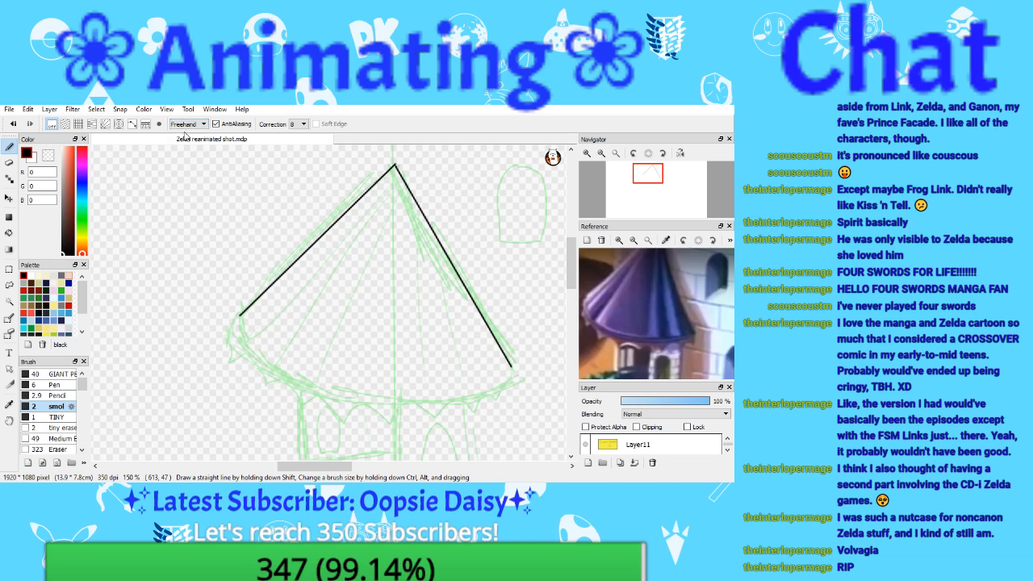
click(132, 123)
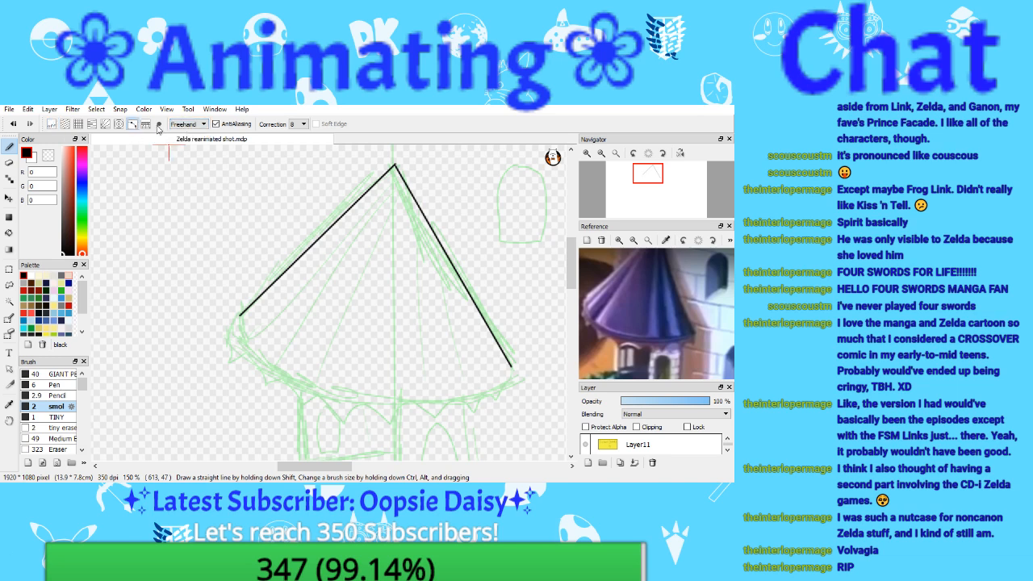
click(10, 111)
click(72, 194)
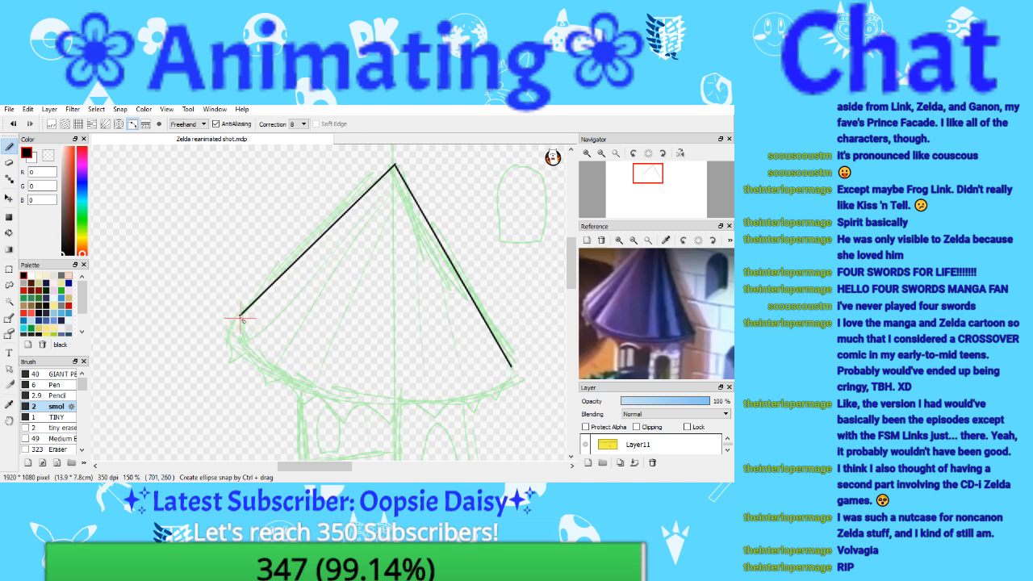
mouse_move(240, 315)
mouse_down()
mouse_move(284, 377)
mouse_move(368, 387)
mouse_move(340, 399)
mouse_move(465, 401)
mouse_move(515, 373)
mouse_up()
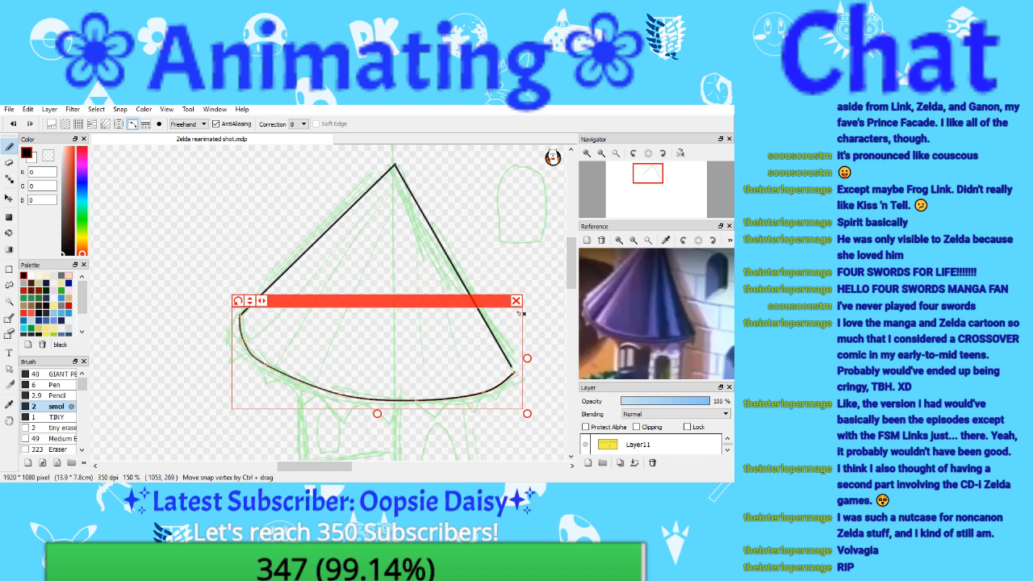
click(517, 302)
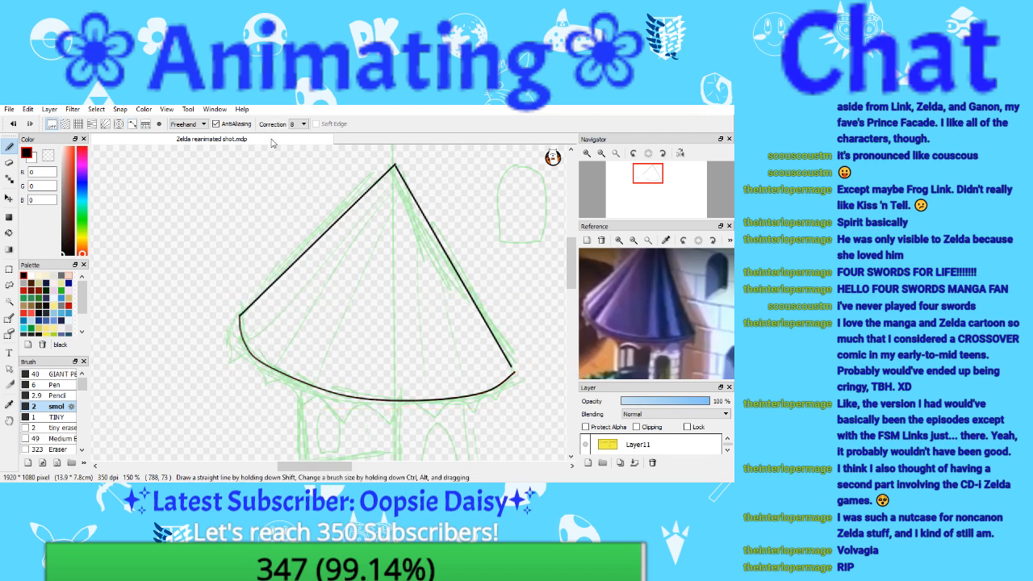
Step: Close the gap at the roof's lower right corner with a short straight line and save the drawing
click(188, 123)
click(195, 134)
click(201, 124)
click(184, 141)
click(590, 152)
click(590, 152)
click(590, 152)
drag(652, 187, 656, 185)
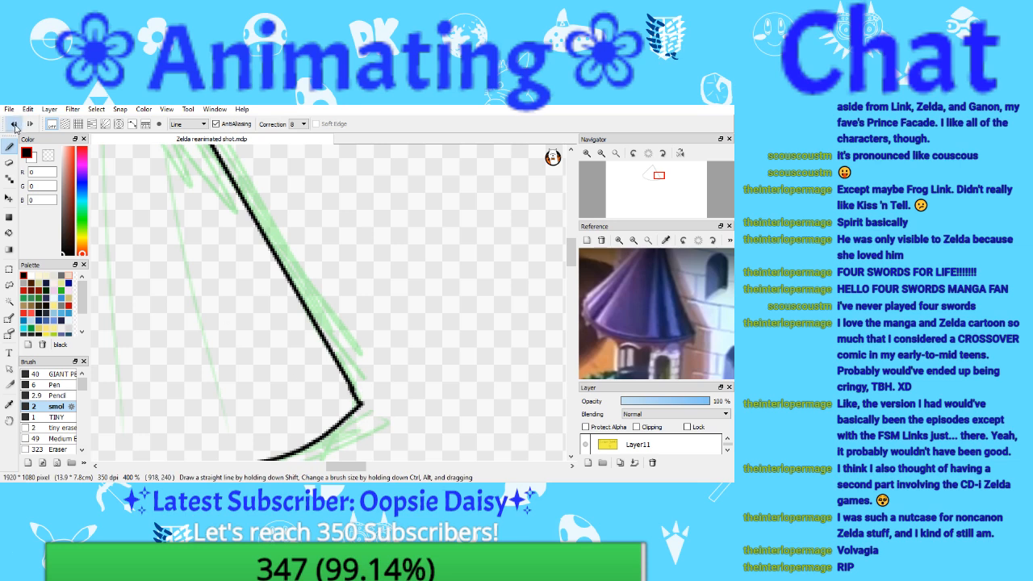
drag(352, 387, 362, 403)
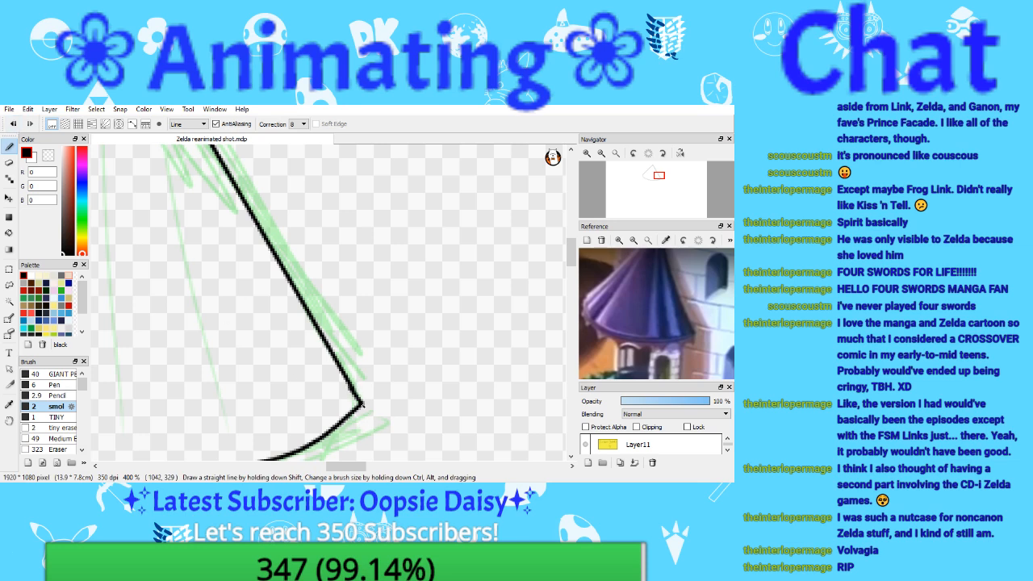
click(10, 111)
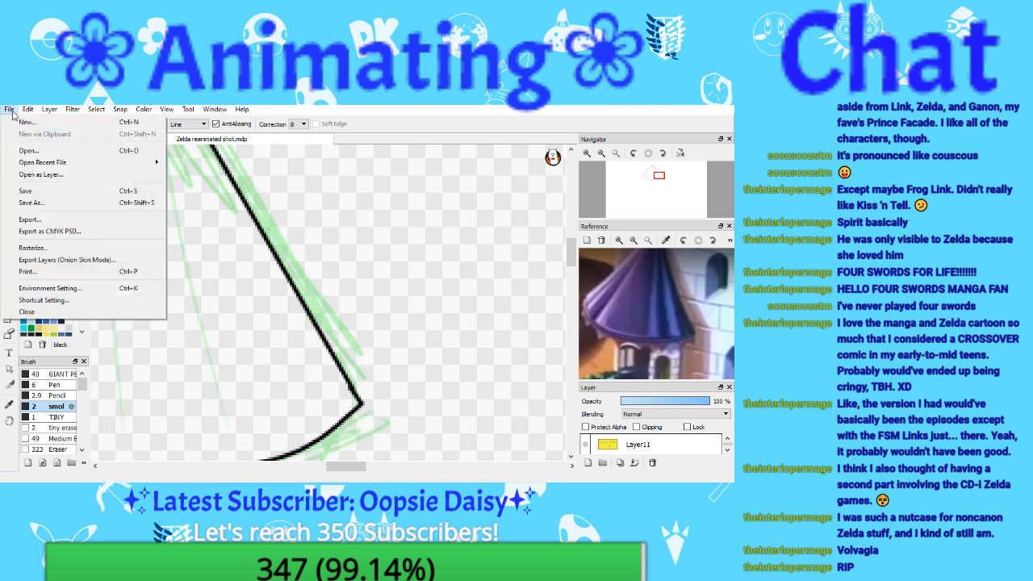
click(57, 192)
Step: Make a Magic Wand selection bounded by the roof's outline and return to the brush in Freehand mode
click(188, 124)
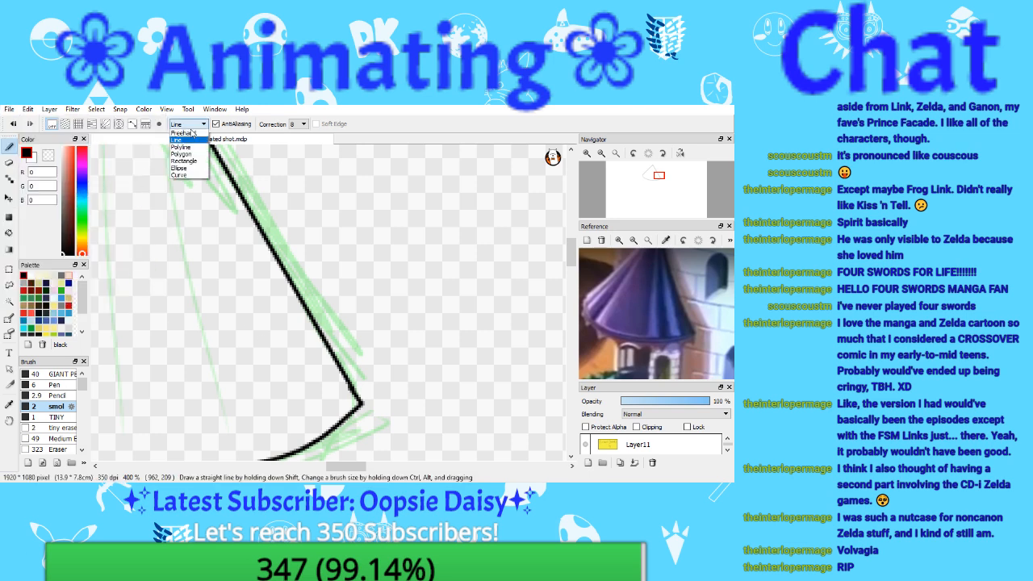
click(186, 134)
click(602, 153)
click(602, 154)
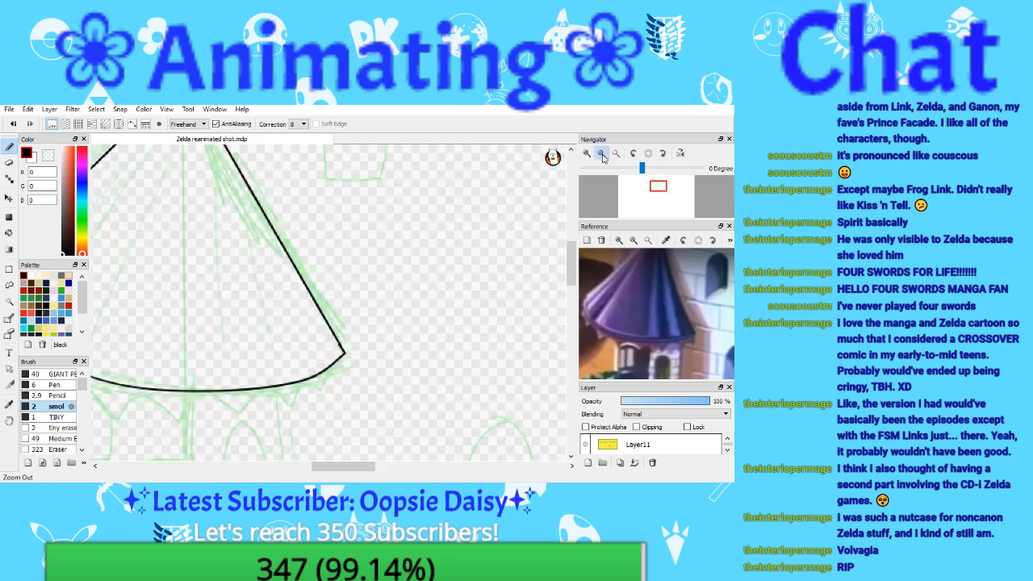
click(602, 153)
drag(659, 187, 652, 194)
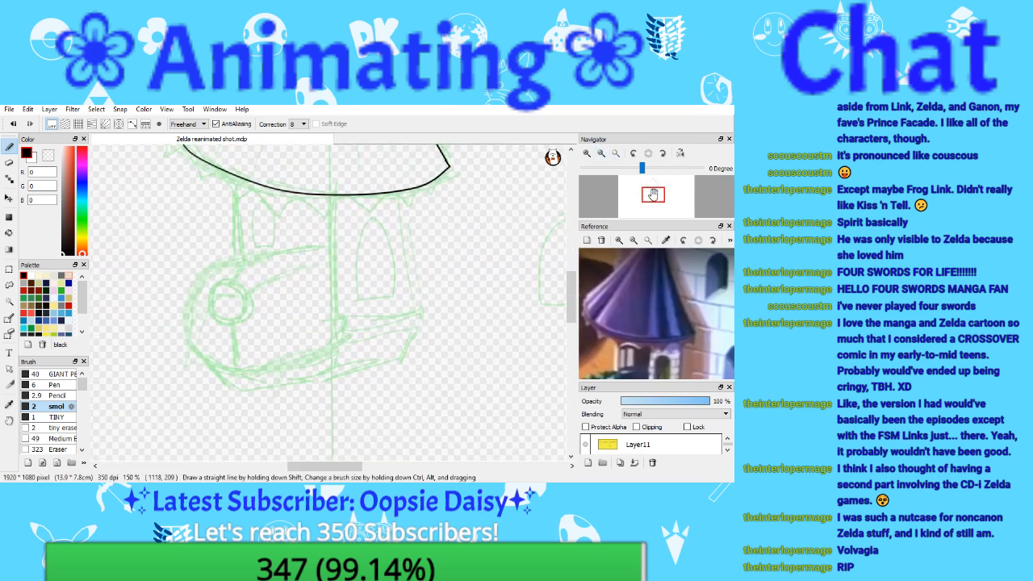
click(587, 153)
click(588, 154)
click(601, 154)
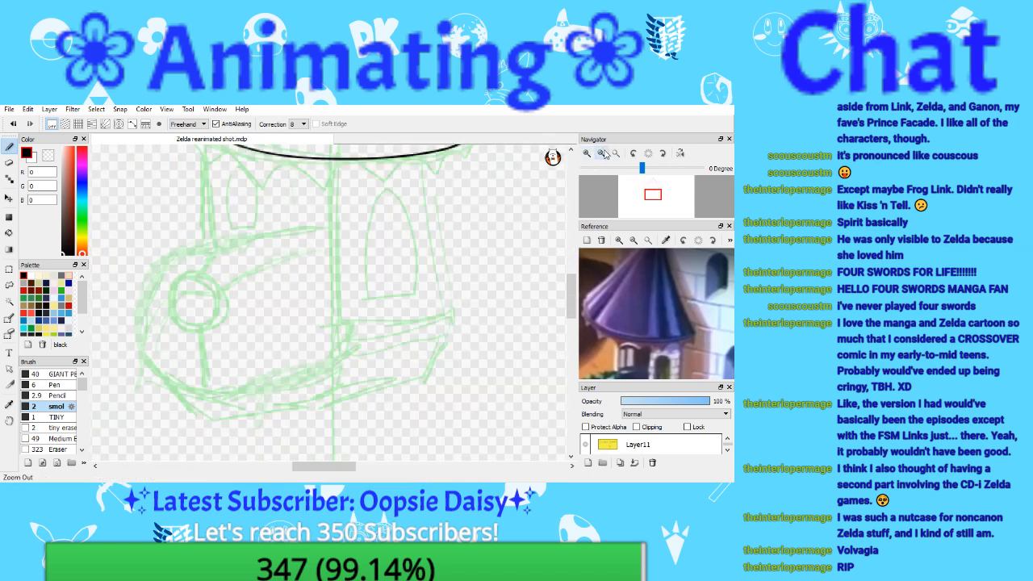
drag(633, 288, 662, 212)
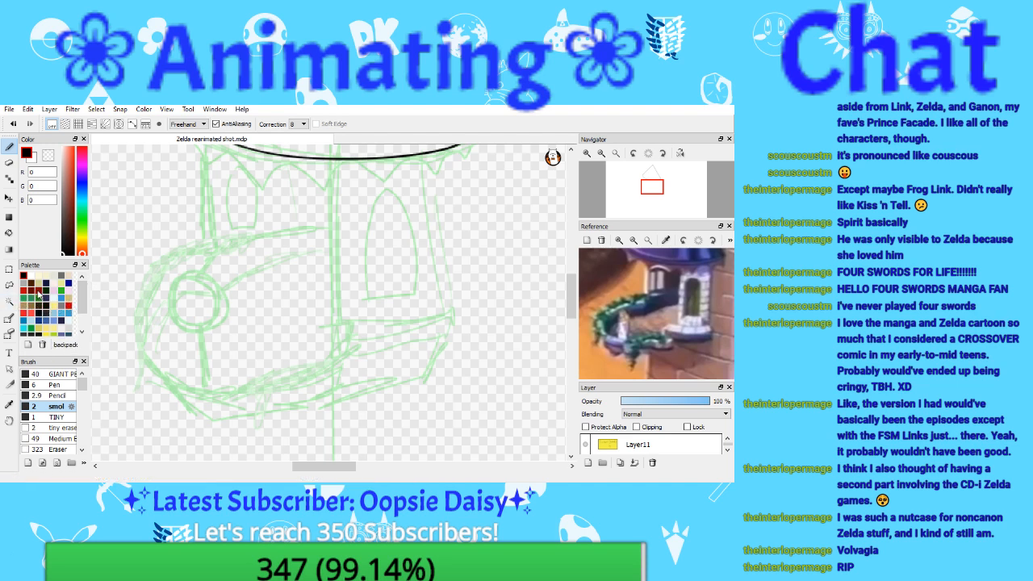
click(9, 300)
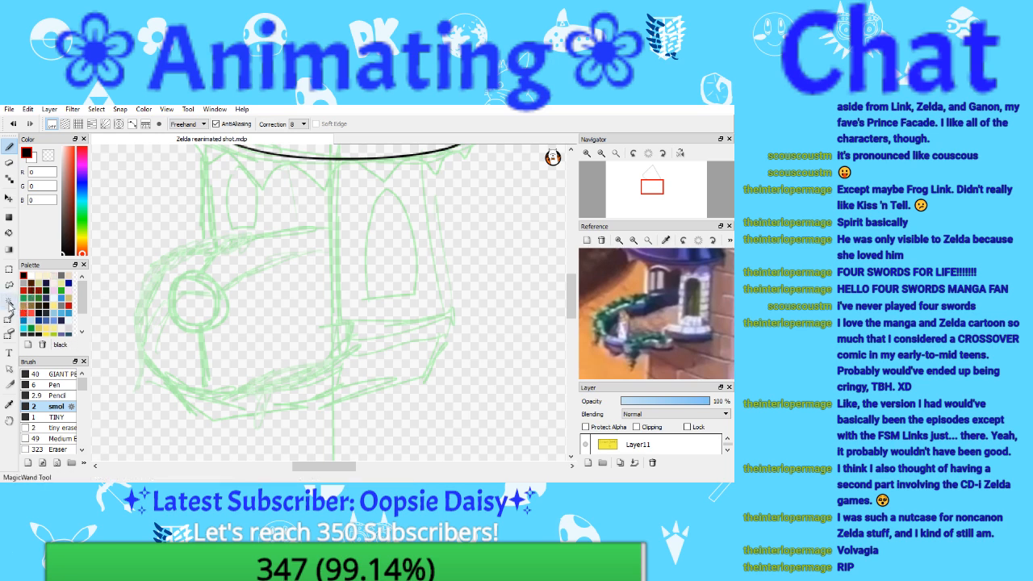
click(347, 152)
click(9, 146)
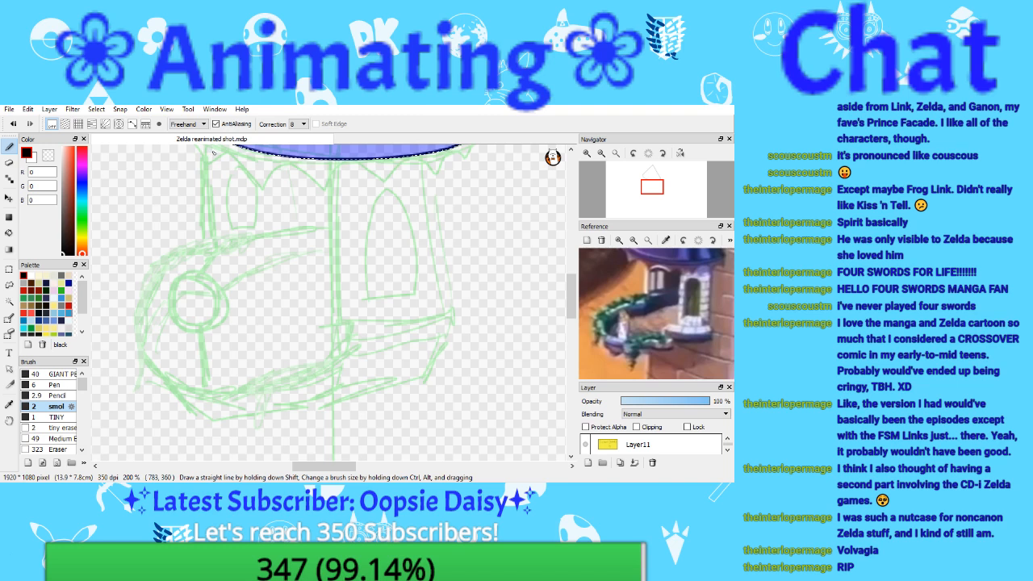
Step: Draw the tower's left, middle and right vertical wall edges below the roof in black, with straight lines for the last two
click(601, 154)
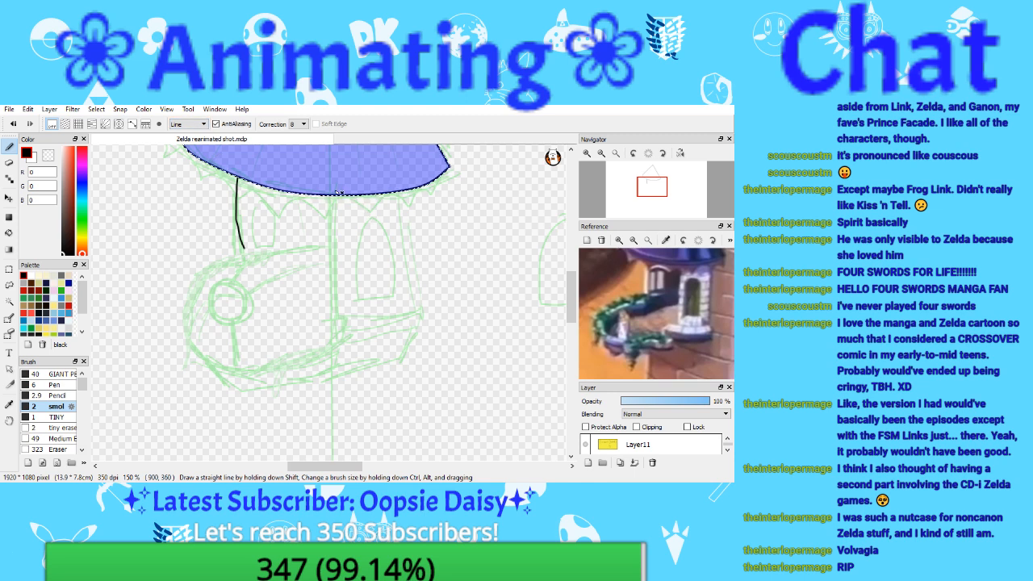
drag(341, 229, 336, 313)
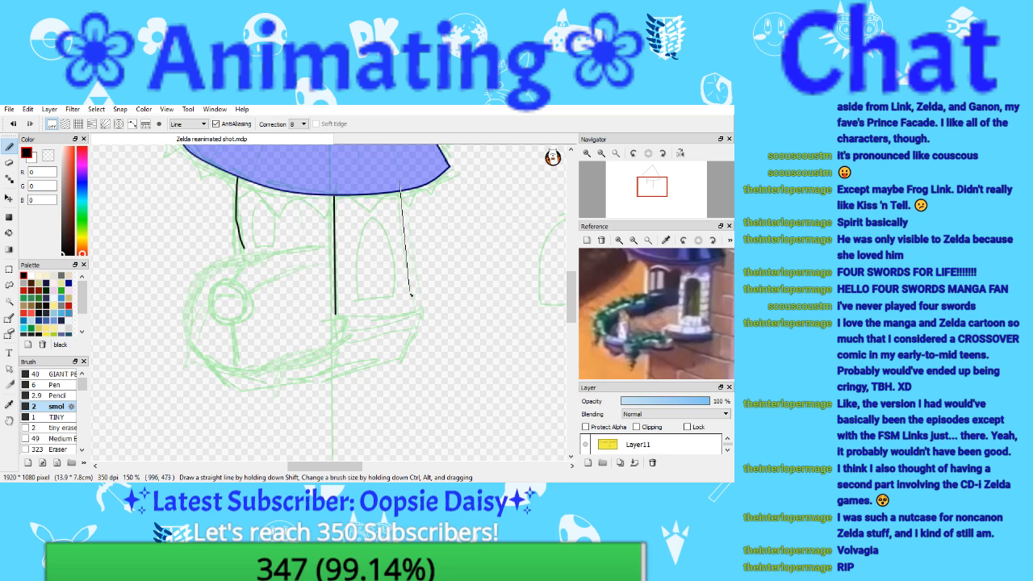
drag(411, 296, 407, 309)
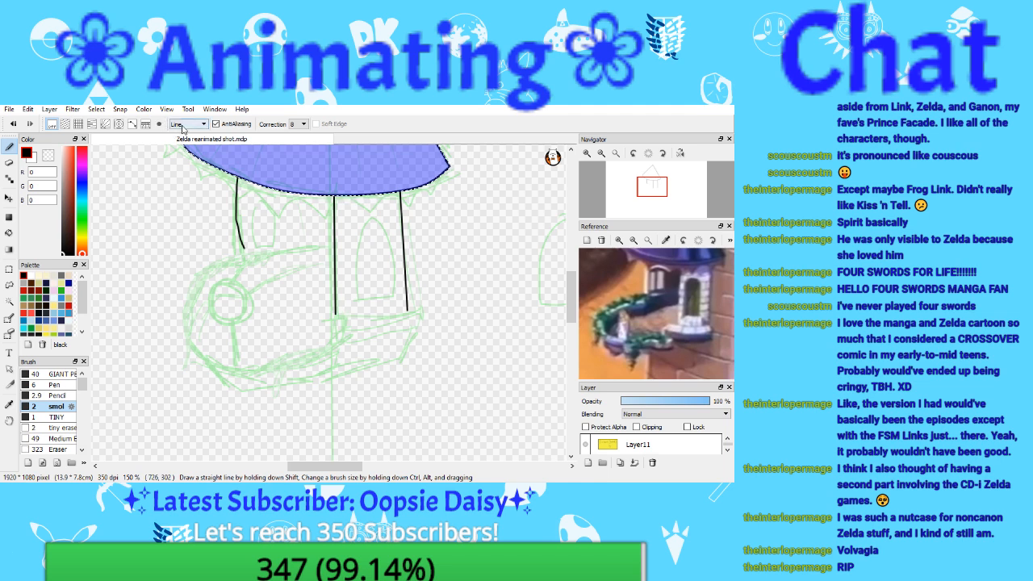
Step: Draw the balcony's curved upper edge from the left wall to the middle wall edge along a curve snap
click(134, 124)
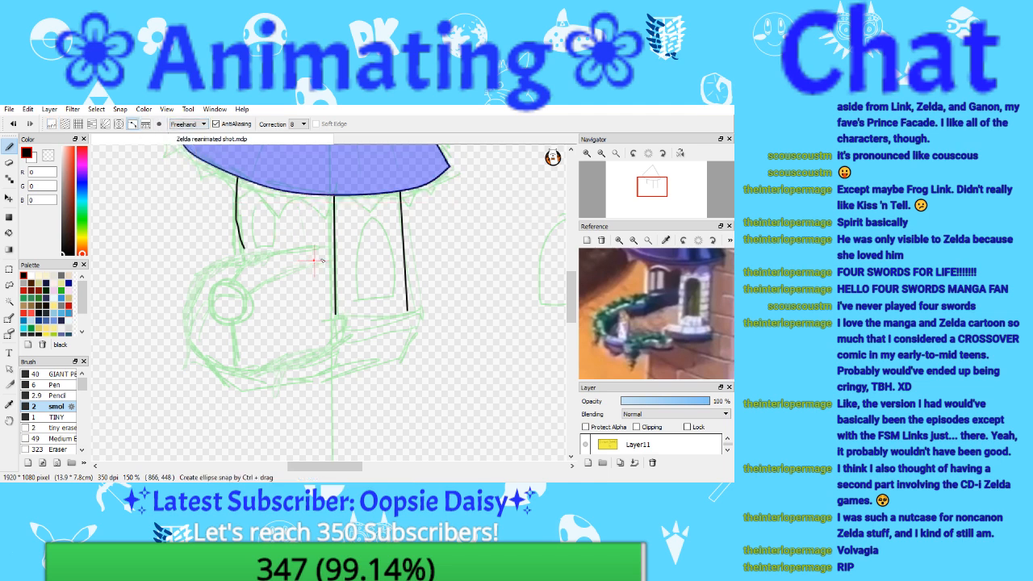
double_click(237, 259)
drag(238, 260, 334, 245)
key(1)
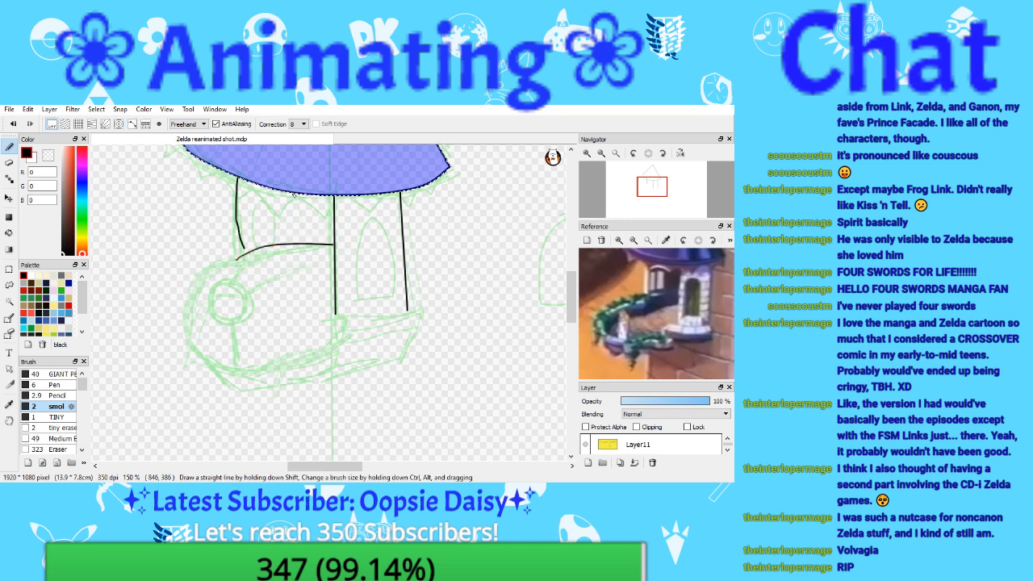
Step: Extend the lower end of the tower's left wall edge to meet the balcony's upper edge
scroll(402, 187, up, 4)
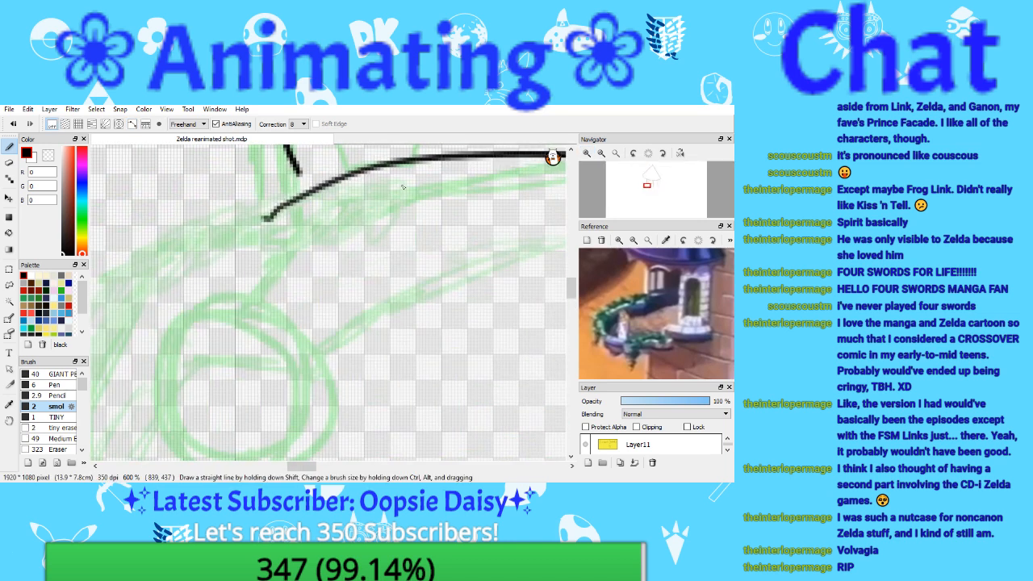
drag(299, 170, 313, 189)
click(601, 153)
click(601, 153)
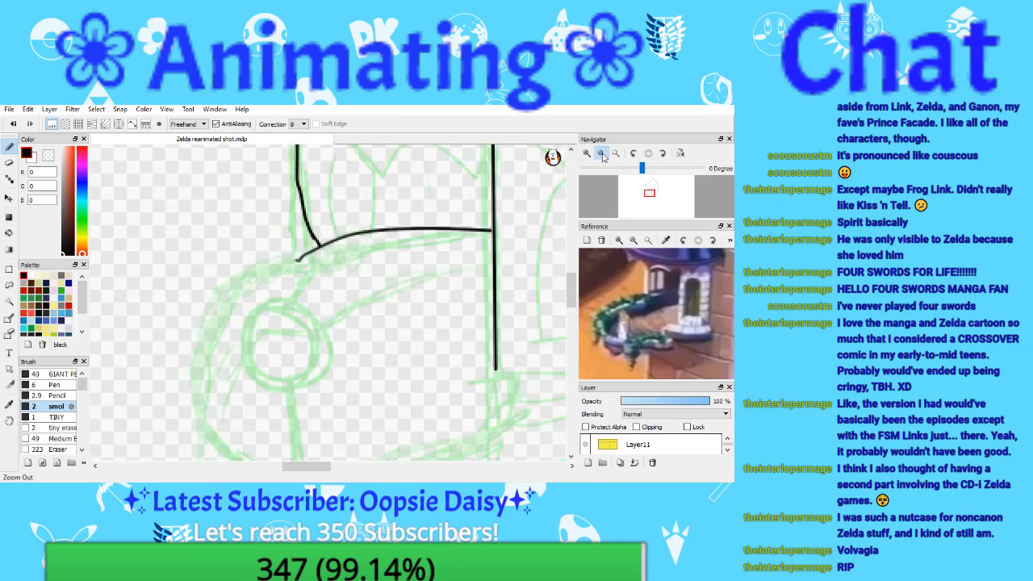
click(601, 153)
drag(647, 194, 652, 196)
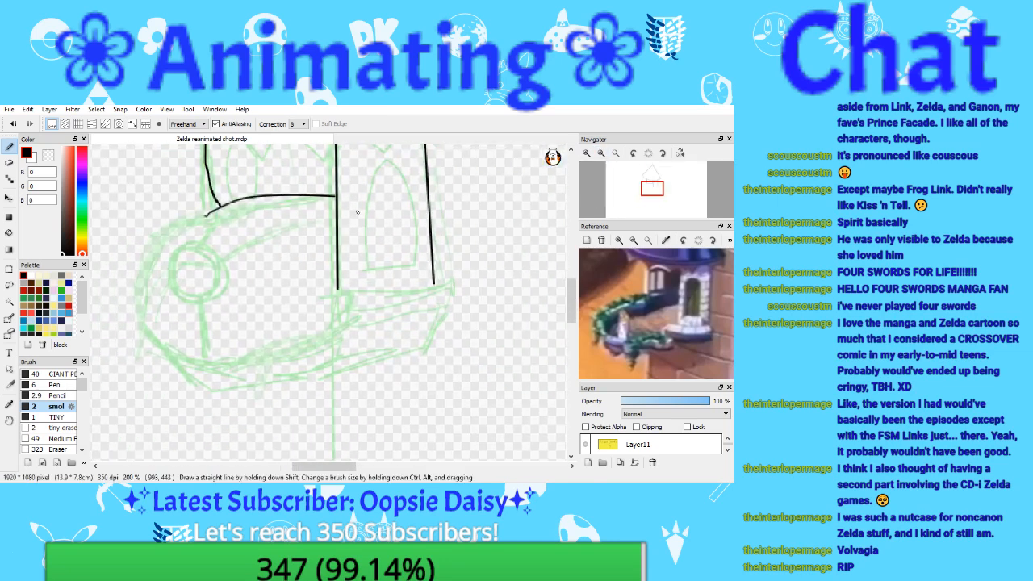
Step: Save the drawing and outline the balcony's rounded left side freehand in black
click(134, 125)
click(9, 108)
click(33, 192)
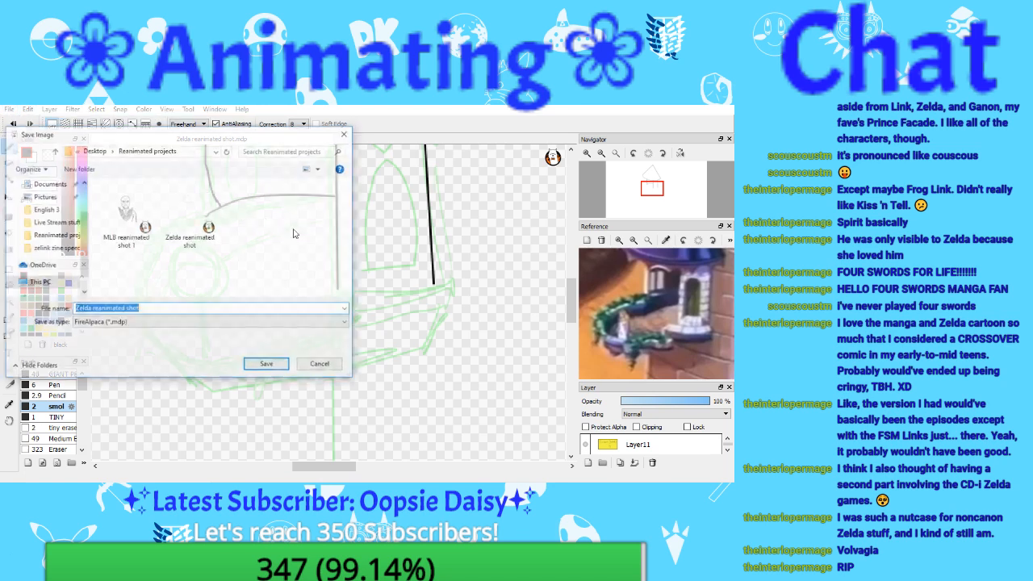
click(346, 134)
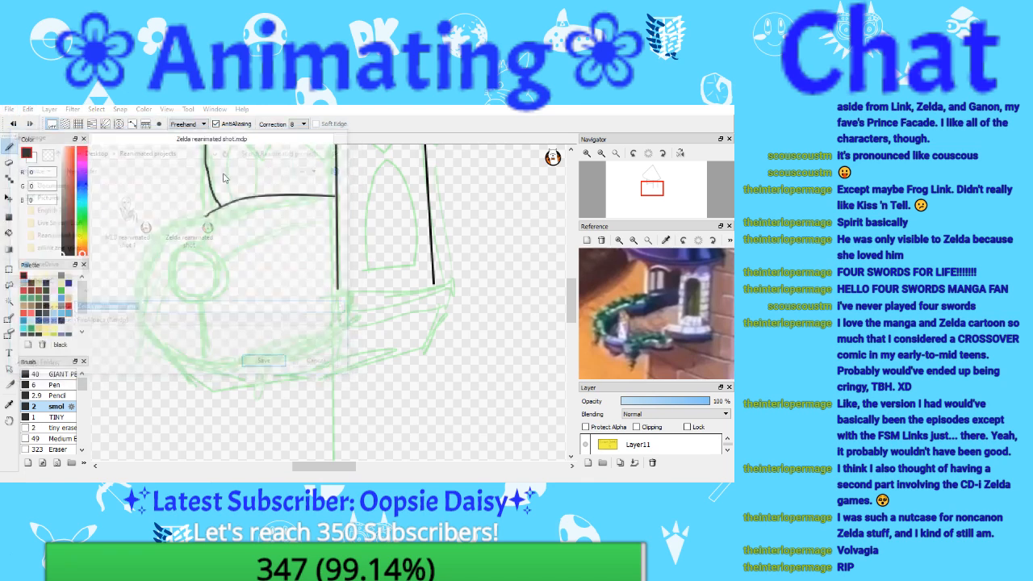
click(10, 110)
click(37, 191)
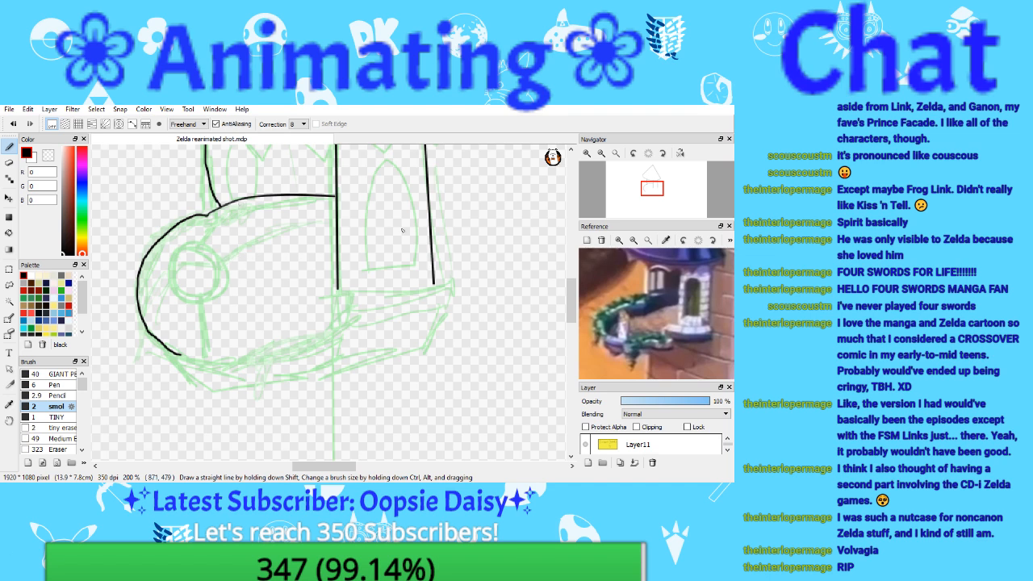
Step: Try to draw the balcony's inner edge freehand just below its upper edge and undo the stroke
click(587, 153)
click(587, 153)
mouse_move(652, 196)
mouse_down()
mouse_move(649, 181)
mouse_move(650, 194)
mouse_up()
click(601, 151)
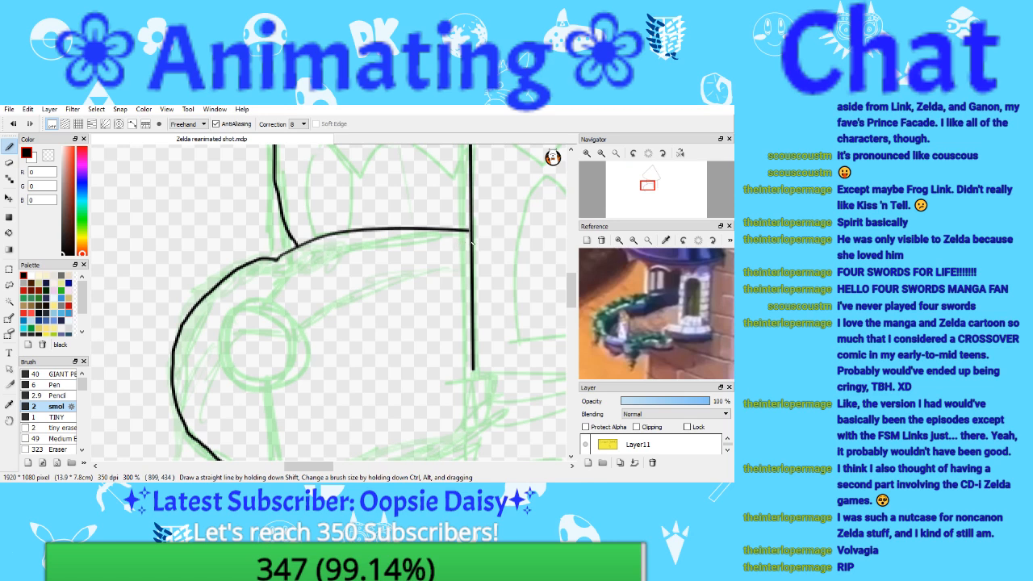
mouse_move(470, 243)
mouse_down()
mouse_move(413, 239)
mouse_move(318, 263)
mouse_move(297, 280)
mouse_up()
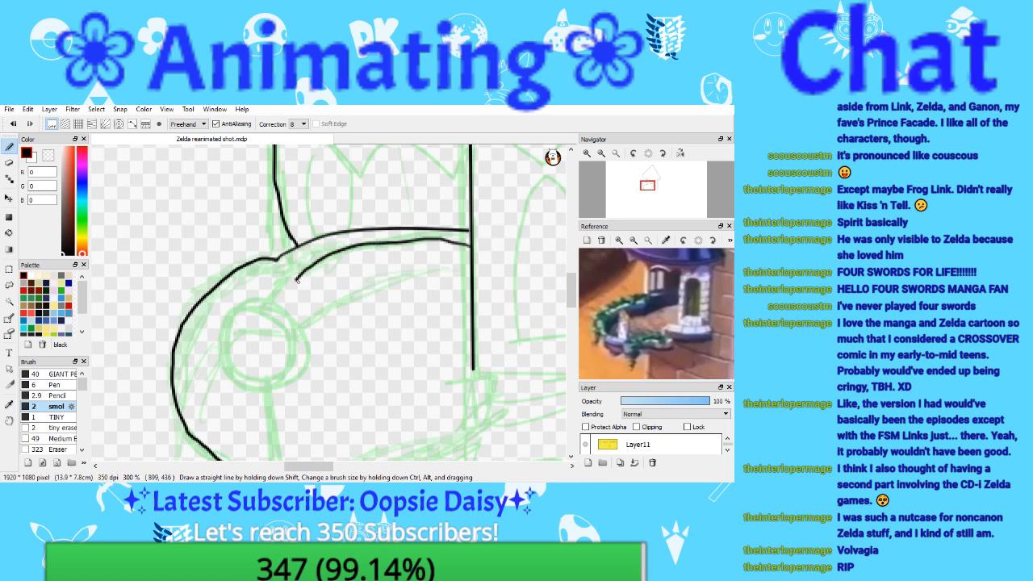
key(ctrl+z)
Step: Draw the balcony's inner edge just below its curved upper edge, ending at the middle wall edge, along a curve snap
click(132, 124)
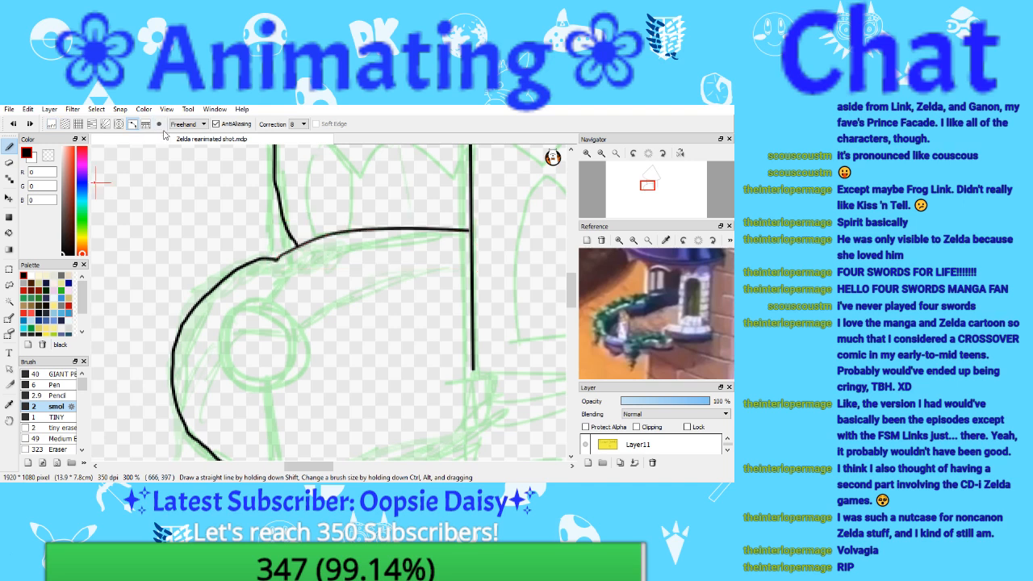
click(601, 153)
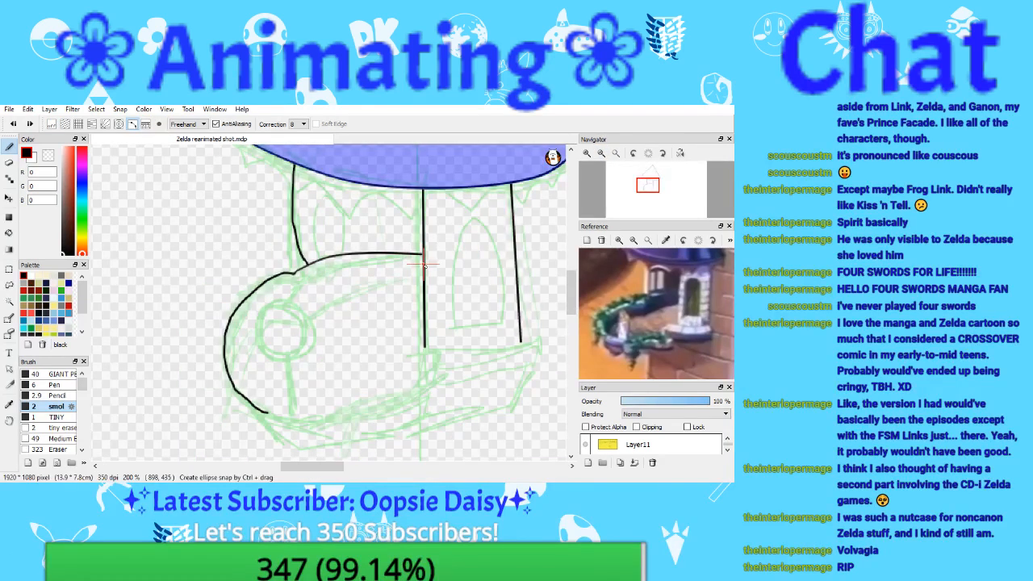
mouse_move(423, 268)
mouse_down()
mouse_move(382, 263)
mouse_move(320, 276)
mouse_up()
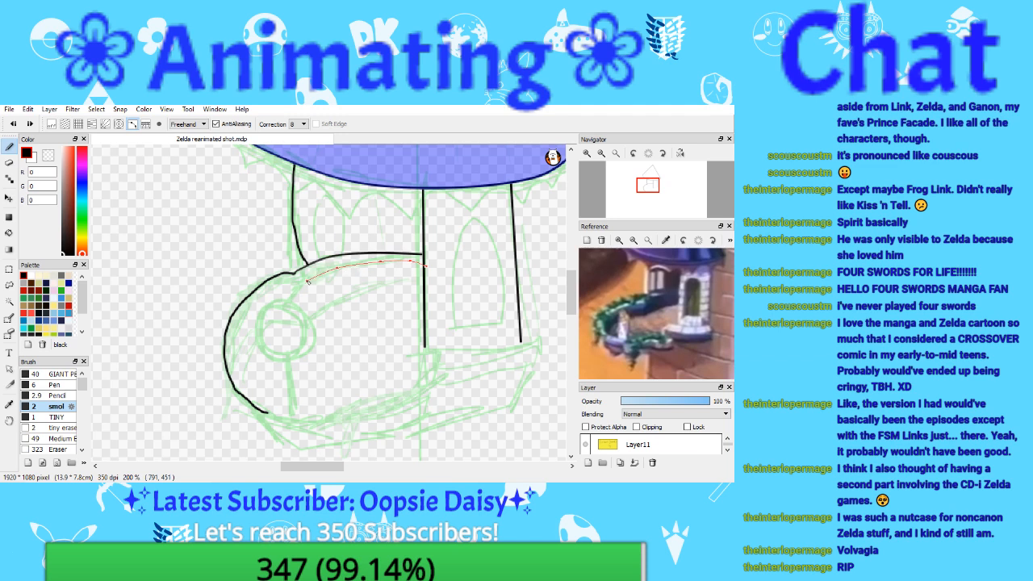
double_click(305, 283)
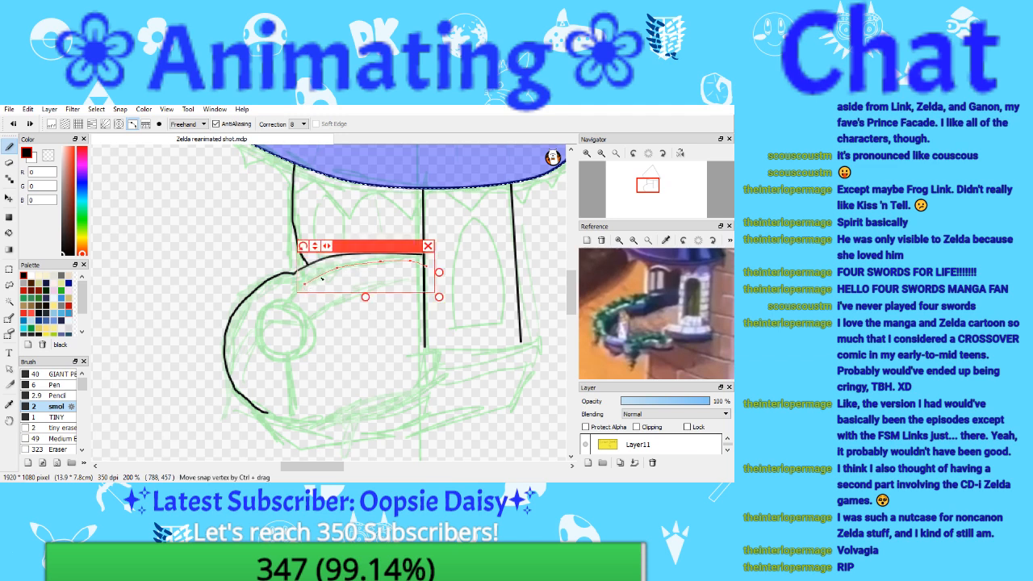
drag(305, 283, 430, 259)
click(428, 246)
Step: Draw the inner edge of the balcony's rounded left side along a new curve snap, parallel to the outer outline
click(134, 125)
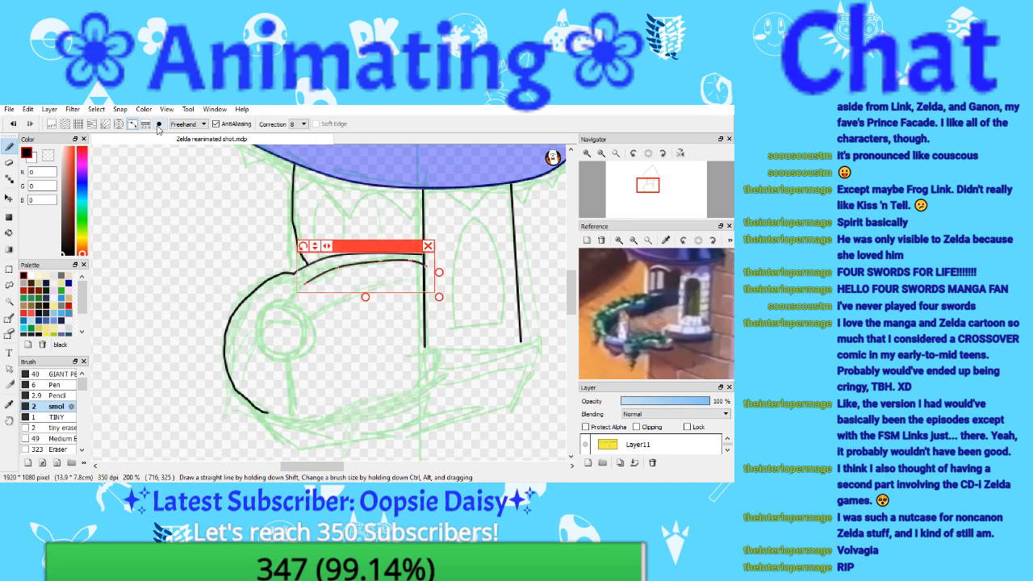
click(158, 124)
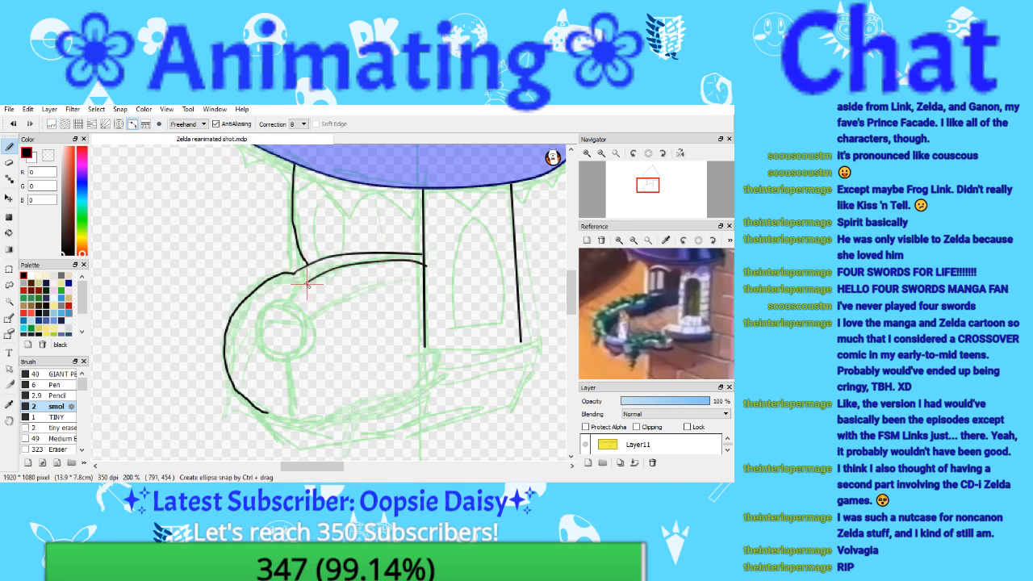
click(304, 284)
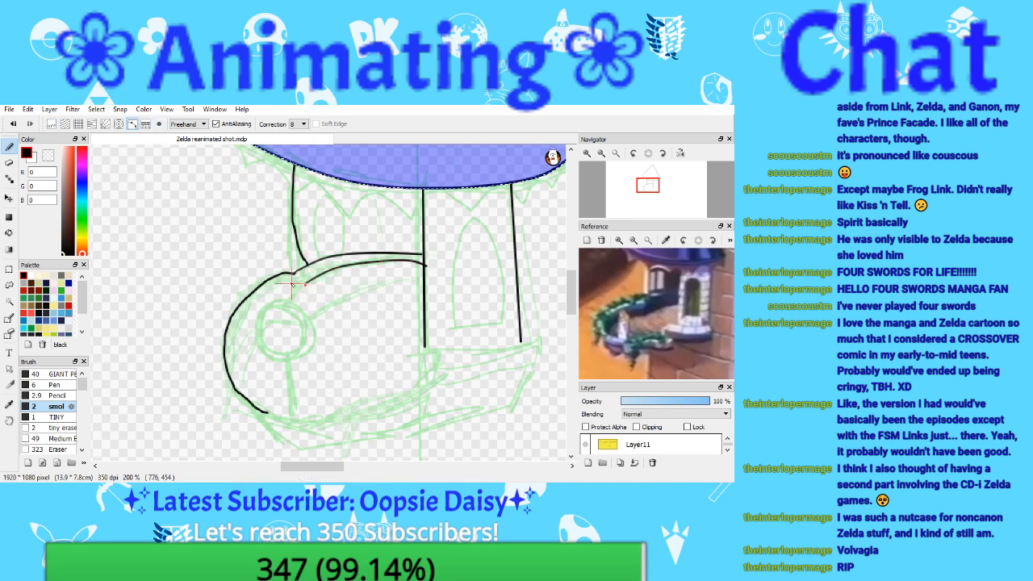
click(242, 314)
click(243, 382)
double_click(270, 409)
mouse_move(269, 408)
mouse_down()
mouse_move(280, 263)
mouse_move(306, 284)
mouse_up()
click(307, 268)
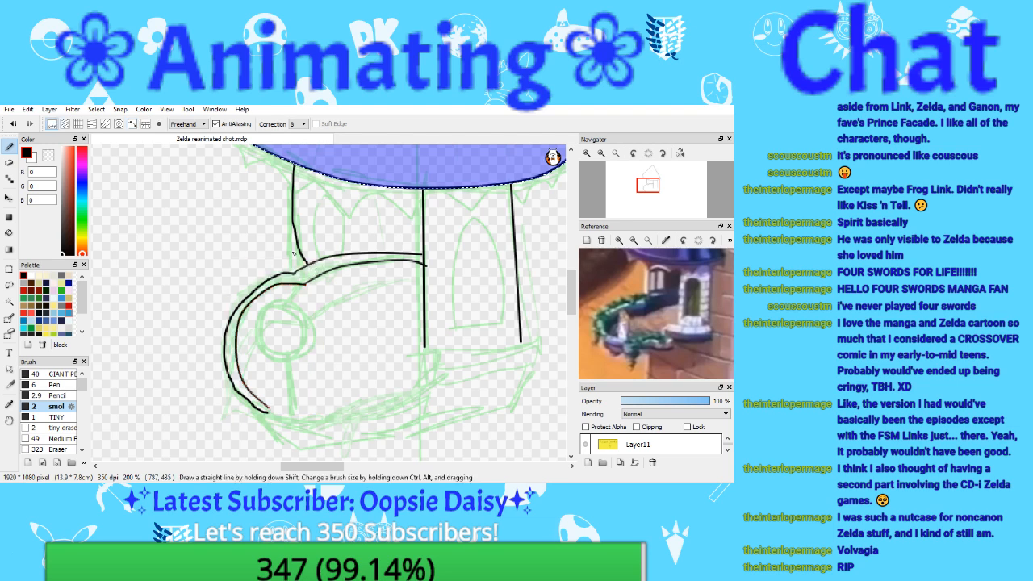
click(184, 125)
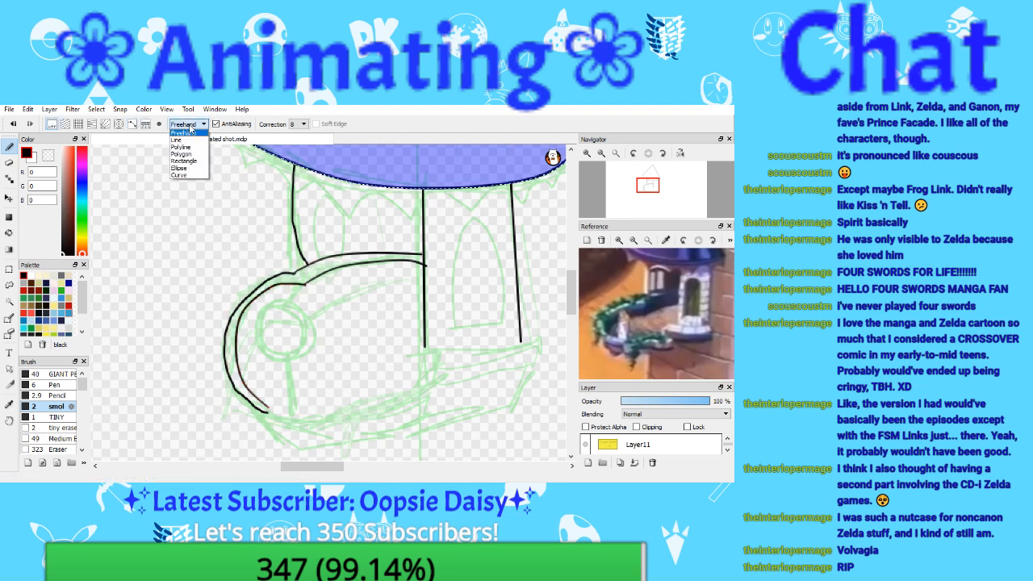
click(183, 133)
Step: Draw the balcony's wavy front inner edge with a short downward end along a curve snap and save the drawing
click(132, 123)
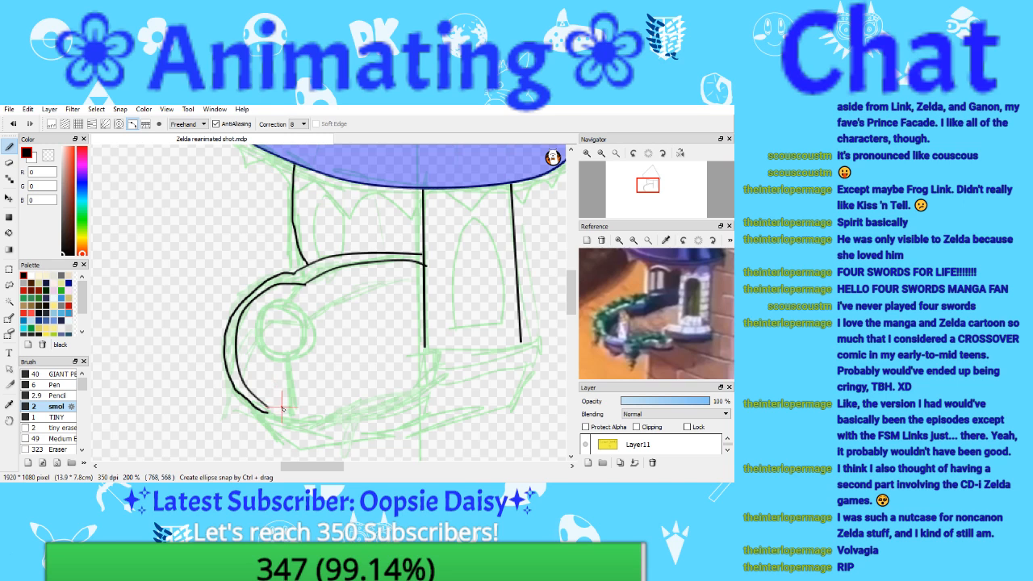
drag(267, 407, 321, 412)
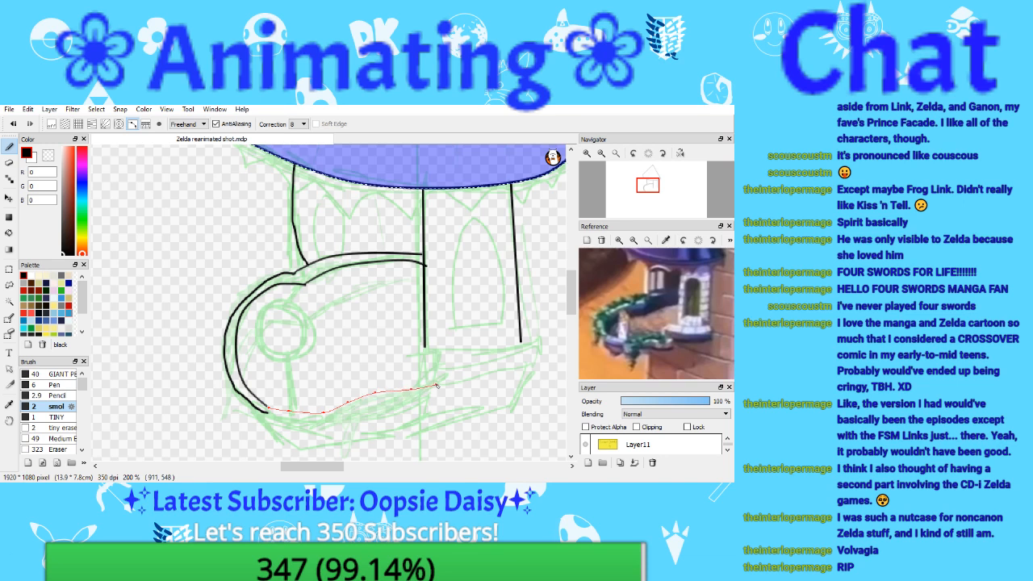
click(435, 385)
double_click(438, 398)
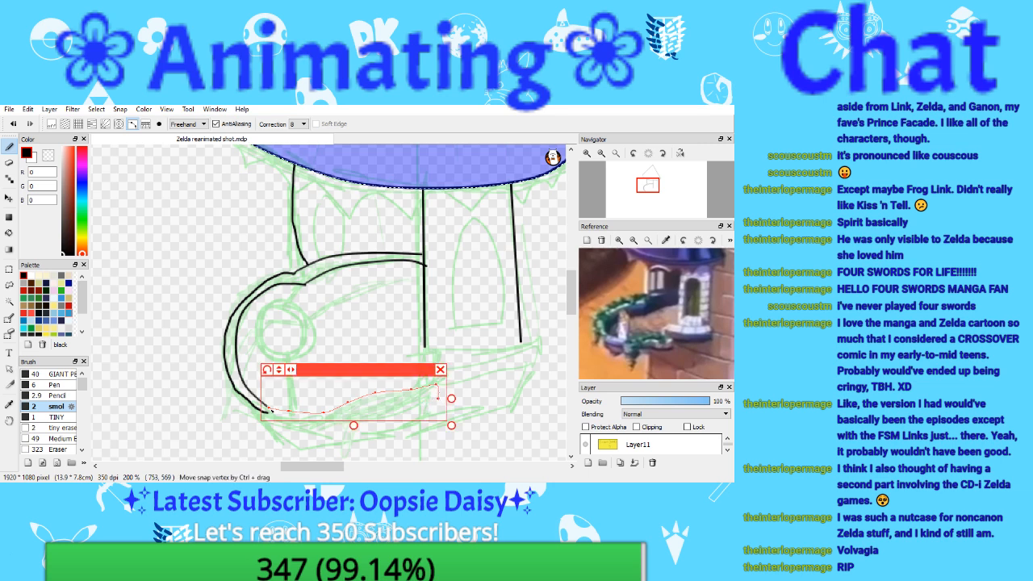
mouse_move(271, 411)
mouse_down()
mouse_move(434, 385)
mouse_move(438, 398)
mouse_up()
click(440, 370)
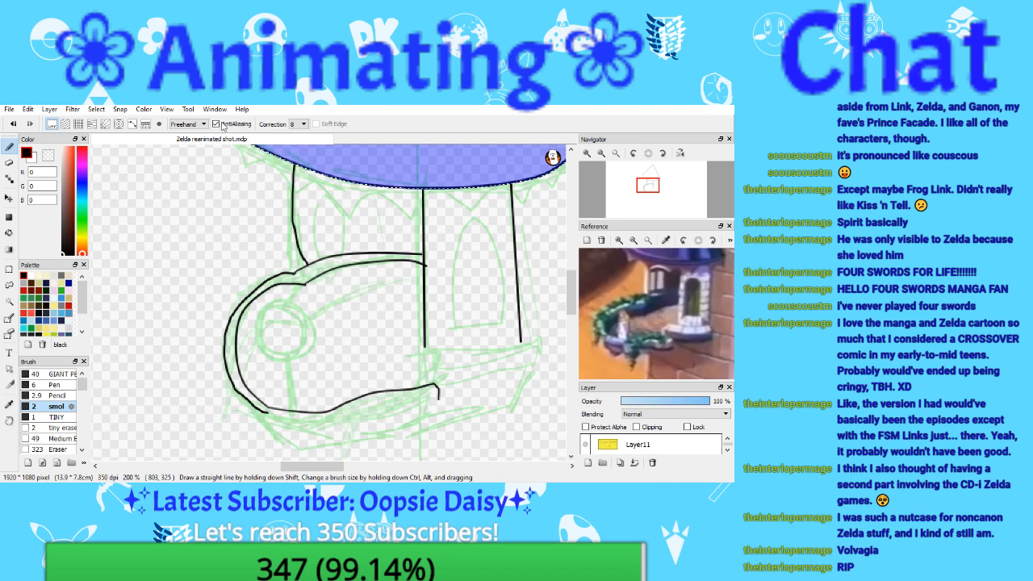
click(132, 123)
click(9, 109)
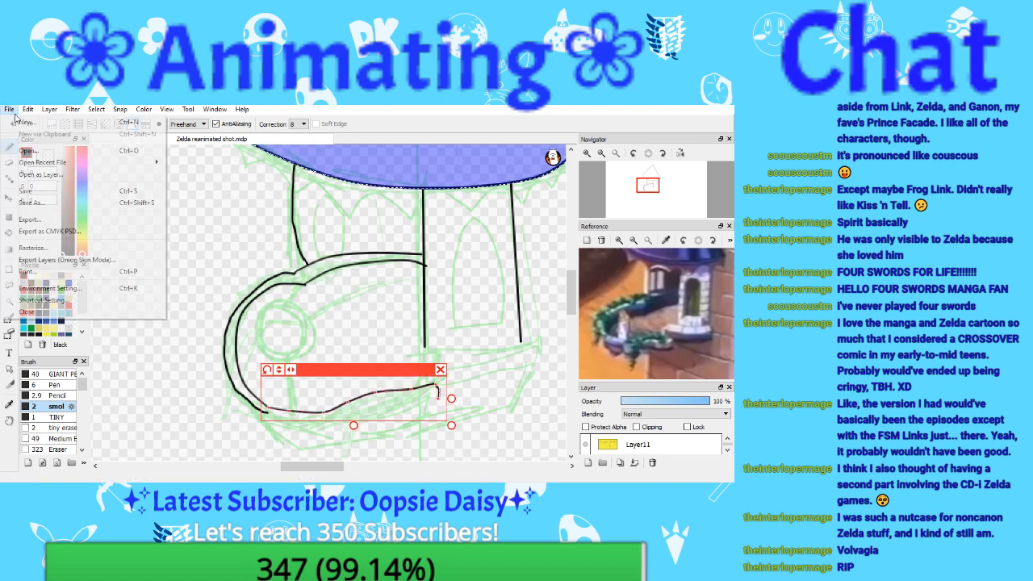
click(67, 191)
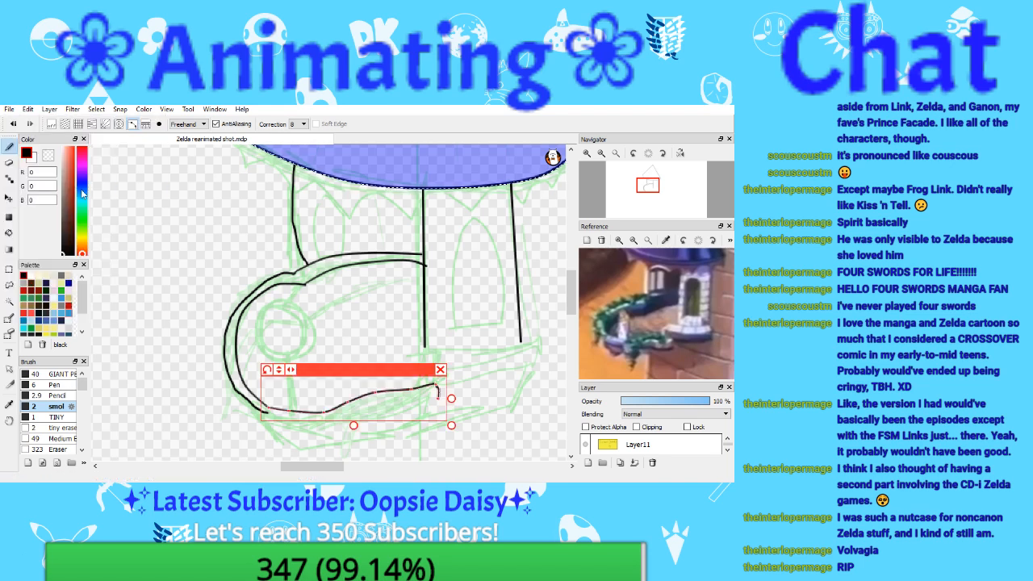
Step: Draw the balcony rim's front outer edge along a new curve snap, from the rounded left outline to the rim's short right end
click(159, 125)
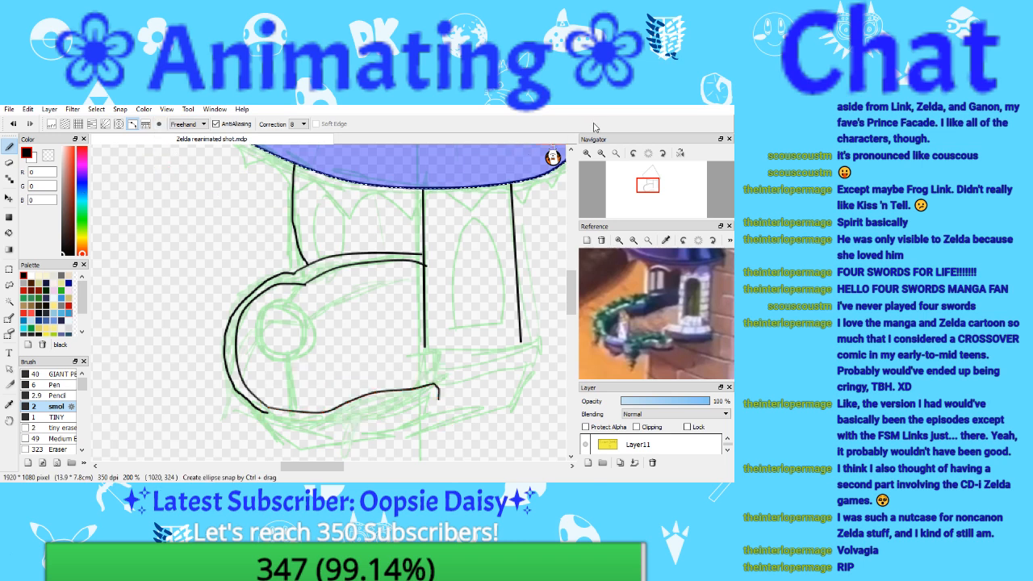
click(586, 153)
drag(649, 190, 650, 192)
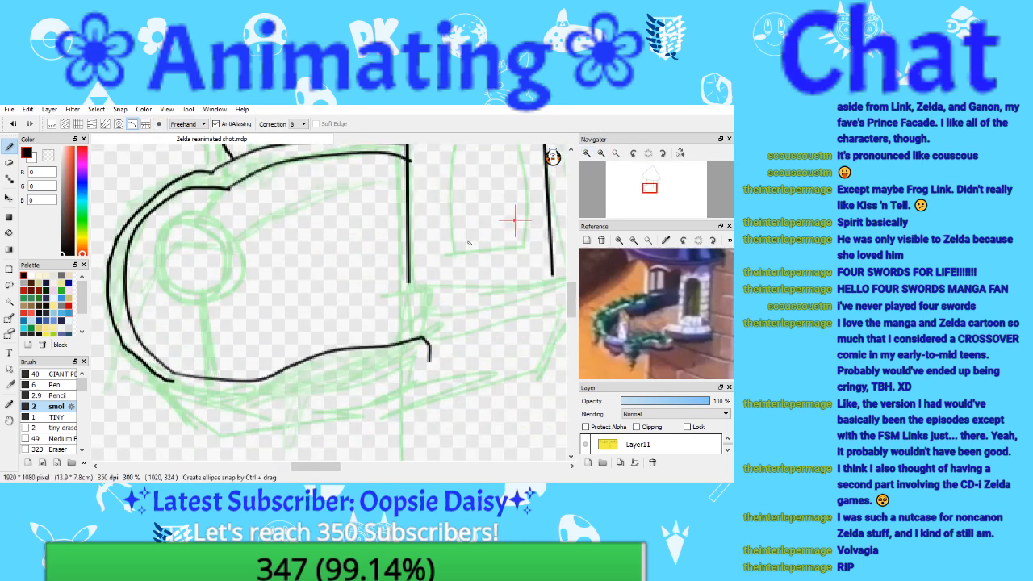
click(172, 381)
click(192, 394)
click(216, 400)
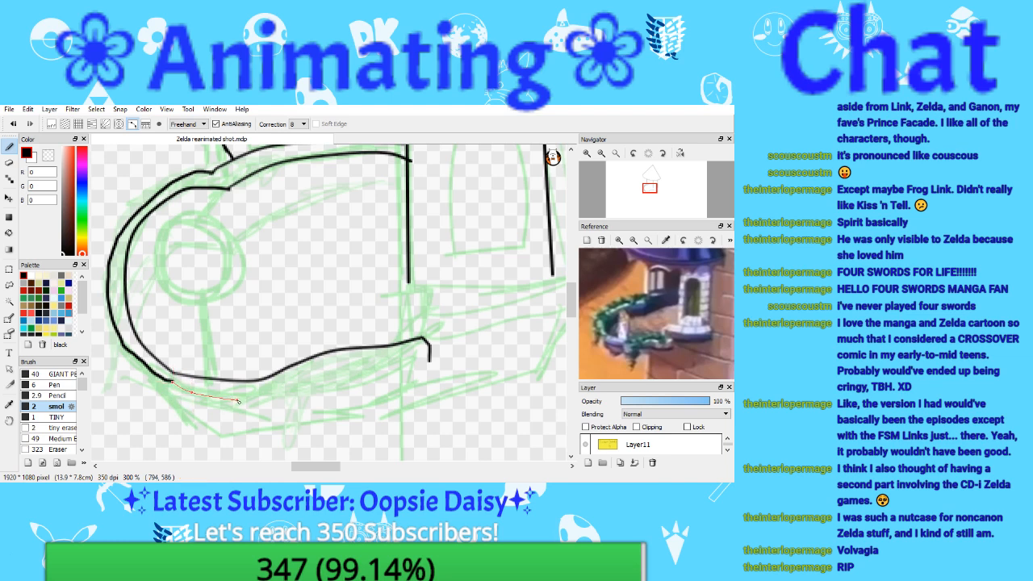
click(252, 392)
click(307, 373)
click(347, 364)
double_click(429, 358)
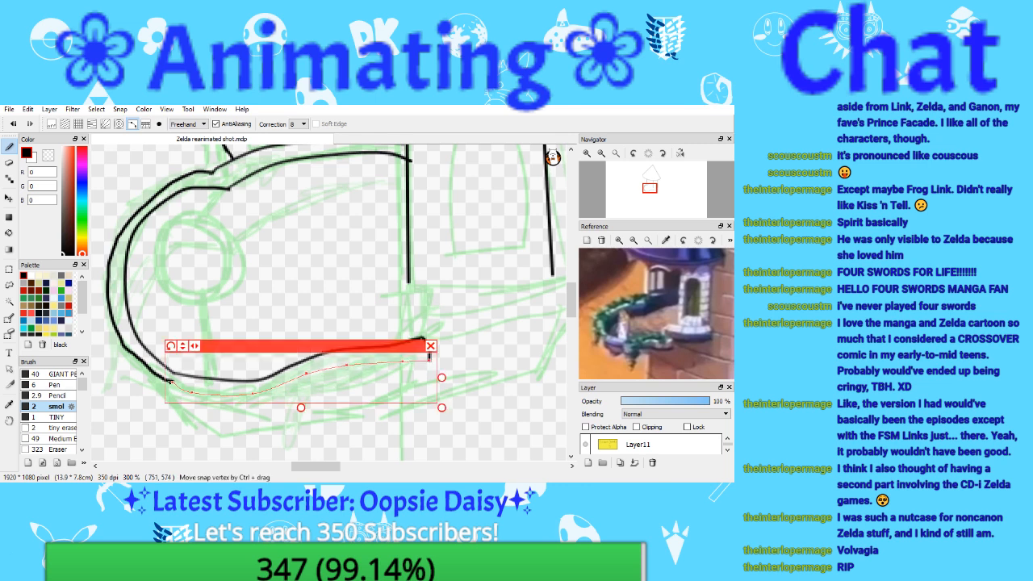
mouse_move(170, 381)
mouse_down()
mouse_move(199, 395)
mouse_move(428, 360)
mouse_up()
click(430, 346)
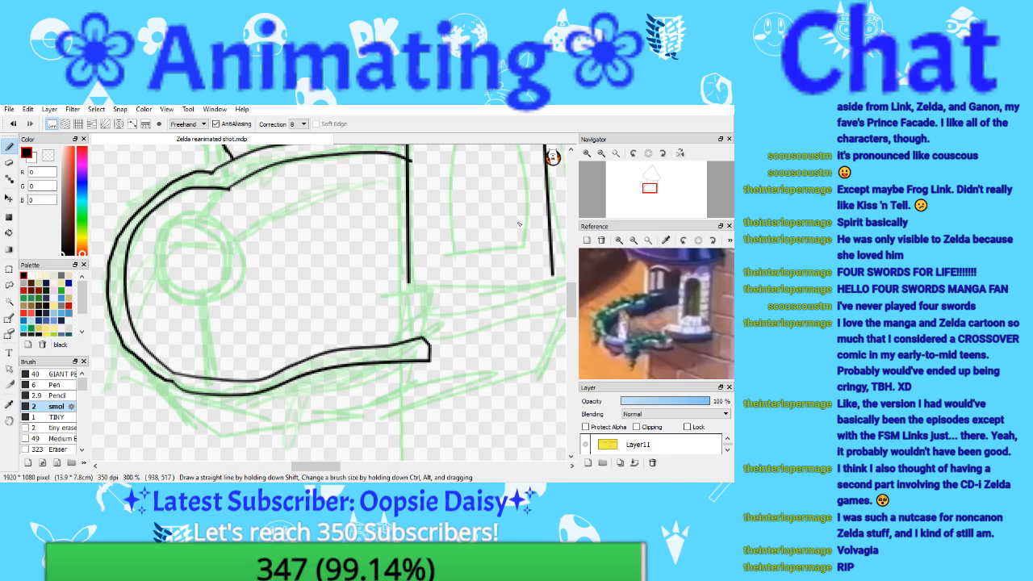
Step: Erase the rough joint between the balcony's left outline and front outer edge and redraw it in black
click(9, 162)
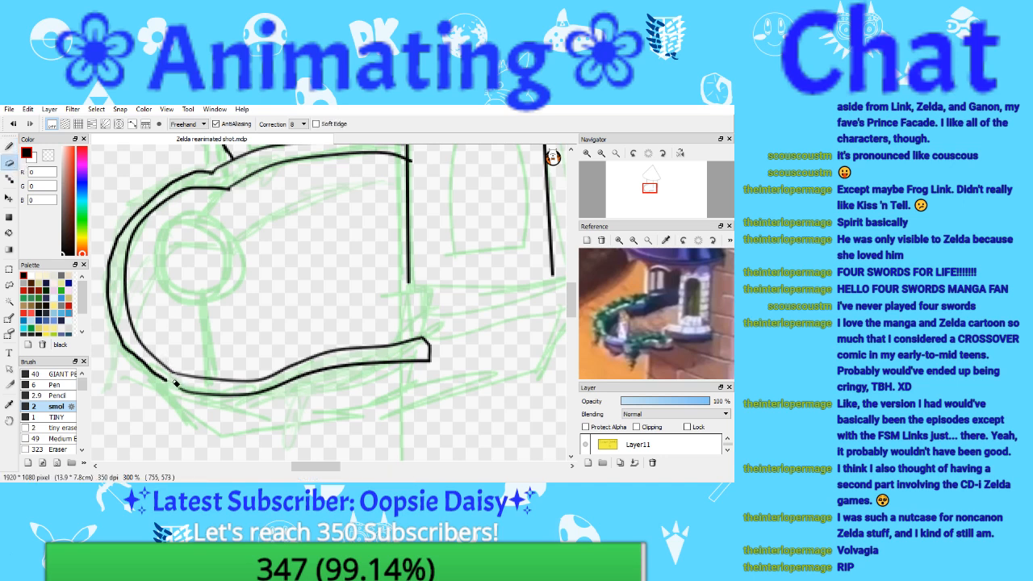
key(b)
drag(169, 383, 184, 392)
Step: Draw the balcony's angled underside freehand, sloping down from the left outline to a corner and back up past the middle wall
click(601, 153)
drag(657, 195, 658, 195)
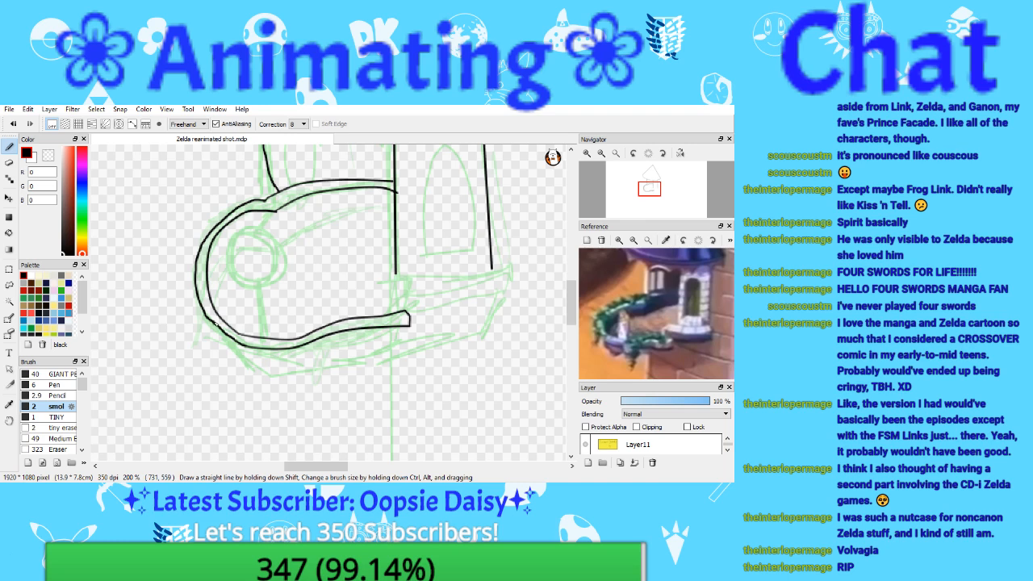
mouse_move(214, 323)
mouse_down()
mouse_move(283, 373)
mouse_move(413, 349)
mouse_up()
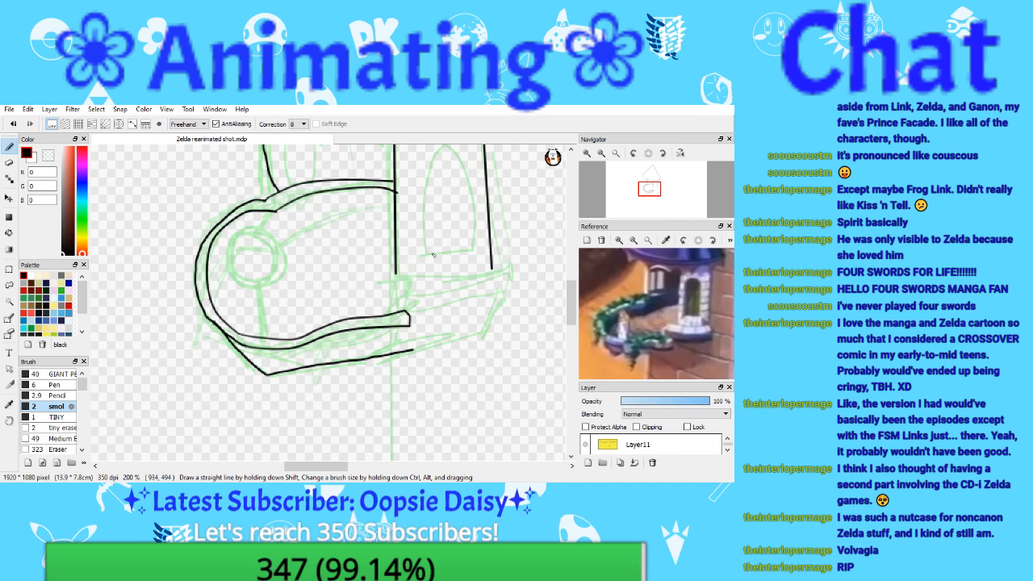
Step: Save the drawing and draw a vertical wall line from the roof to the balcony just left of the middle wall edge
drag(650, 196, 651, 188)
click(586, 152)
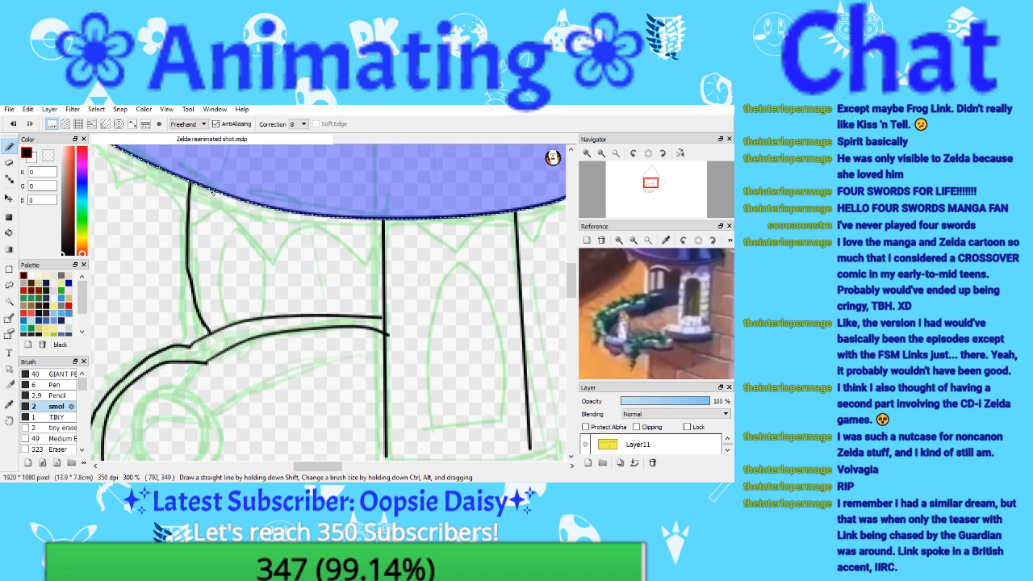
click(11, 110)
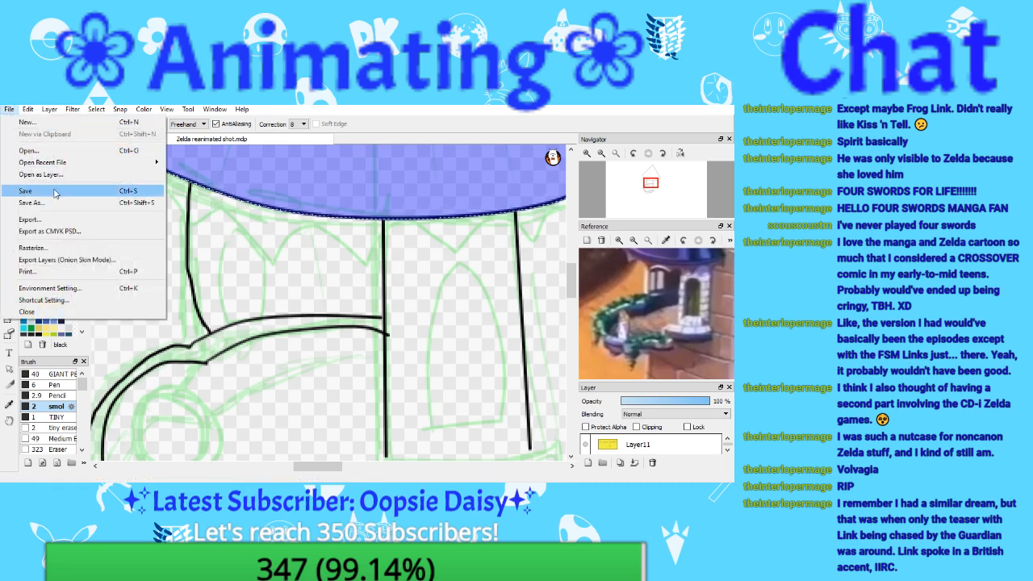
click(54, 192)
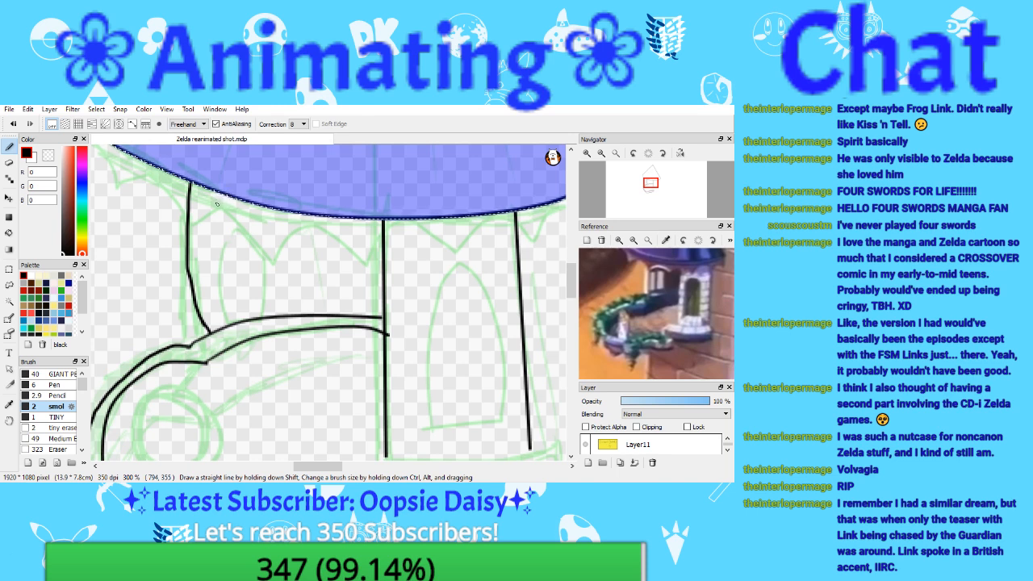
drag(339, 241, 344, 315)
click(13, 123)
drag(347, 215, 345, 315)
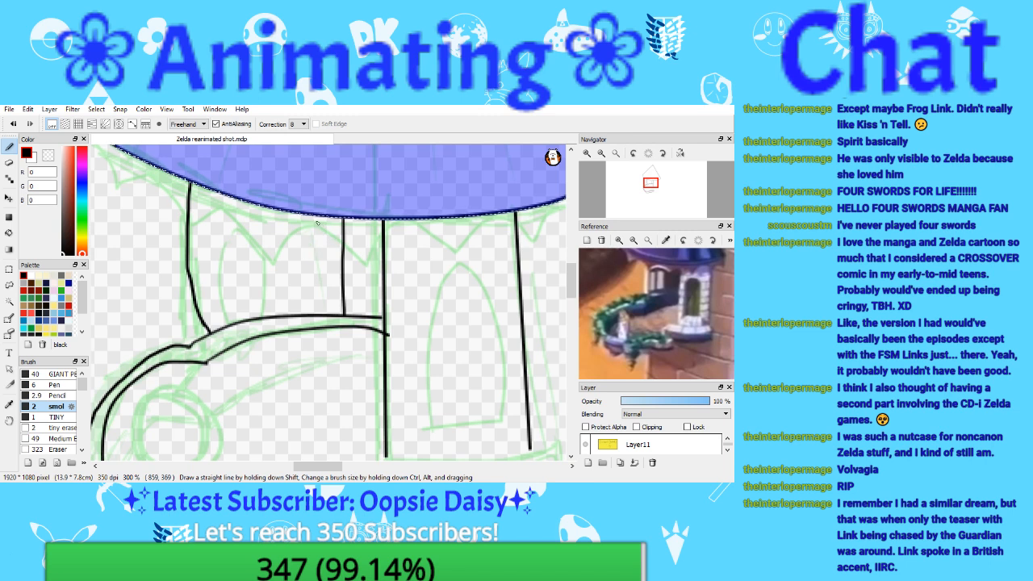
Step: Try to draw a narrow window freehand on the tower's left wall and undo the stroke
mouse_move(283, 239)
mouse_down()
mouse_move(299, 307)
mouse_move(322, 307)
mouse_move(323, 258)
mouse_up()
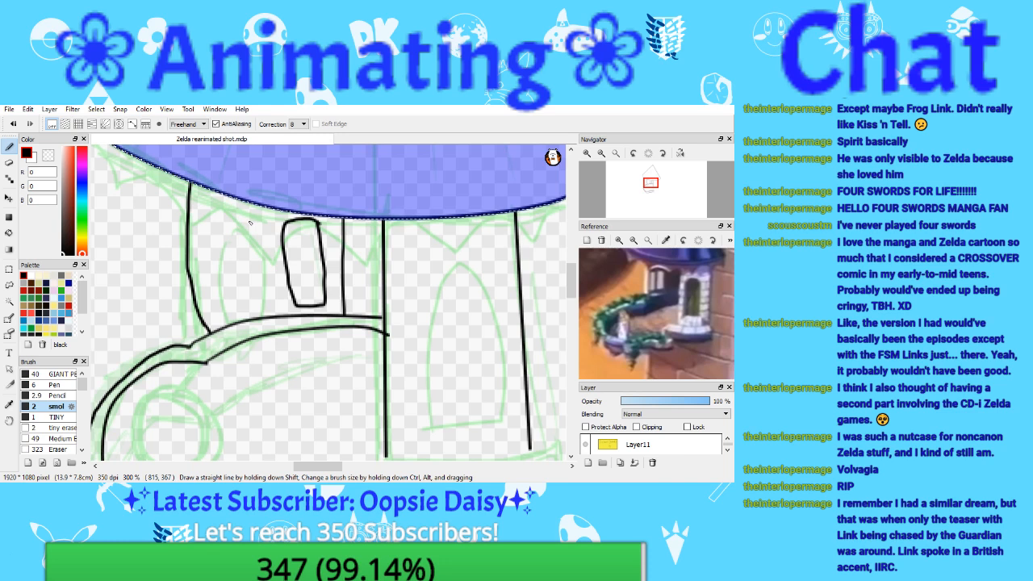
click(13, 124)
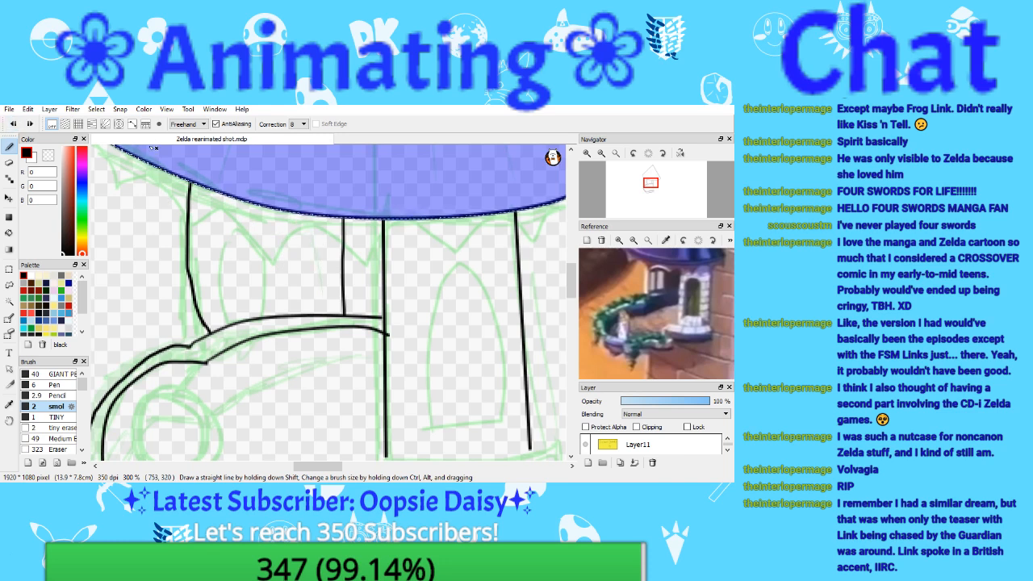
Step: Draw the arched top and right side of the left wall's window in black along a curve snap
click(188, 123)
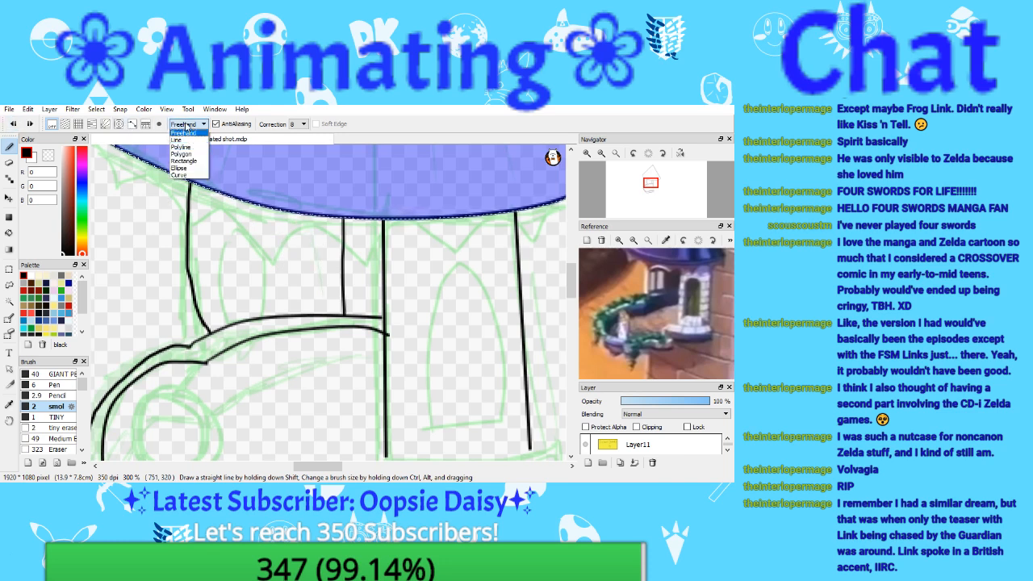
click(194, 127)
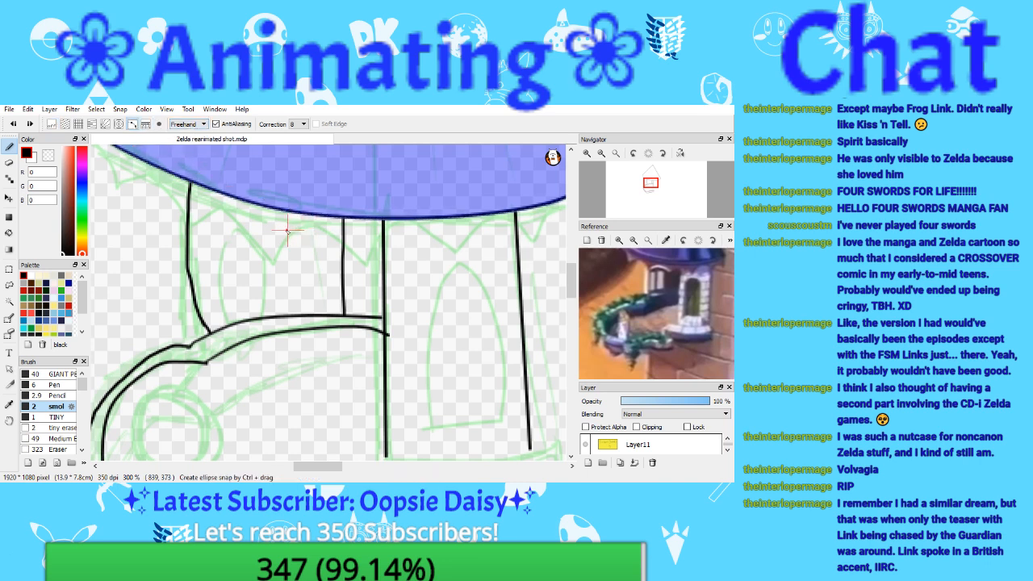
drag(279, 236, 297, 226)
drag(329, 276, 331, 301)
click(331, 305)
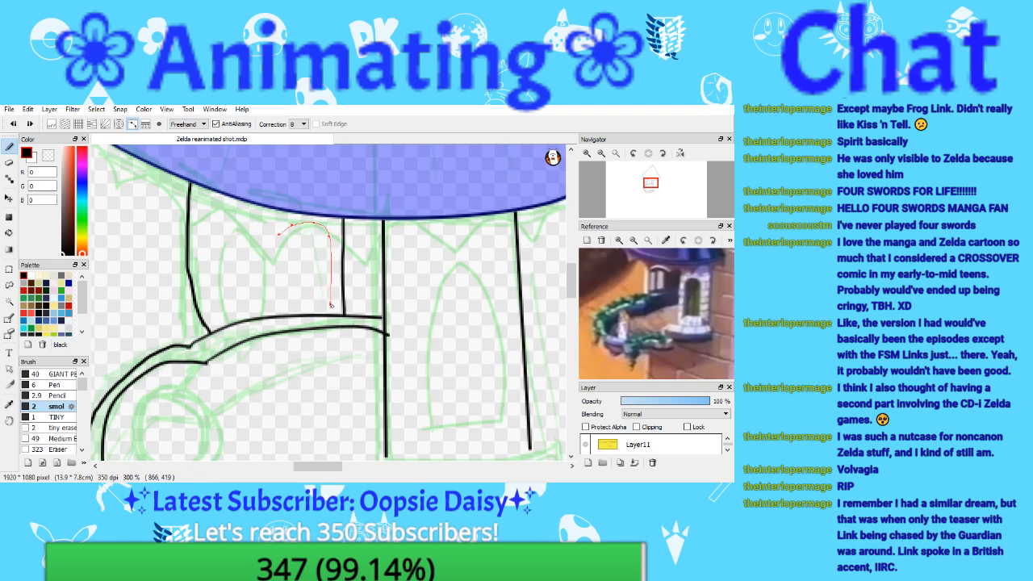
double_click(331, 305)
mouse_move(292, 225)
mouse_down()
mouse_move(304, 222)
mouse_move(329, 306)
mouse_up()
click(14, 123)
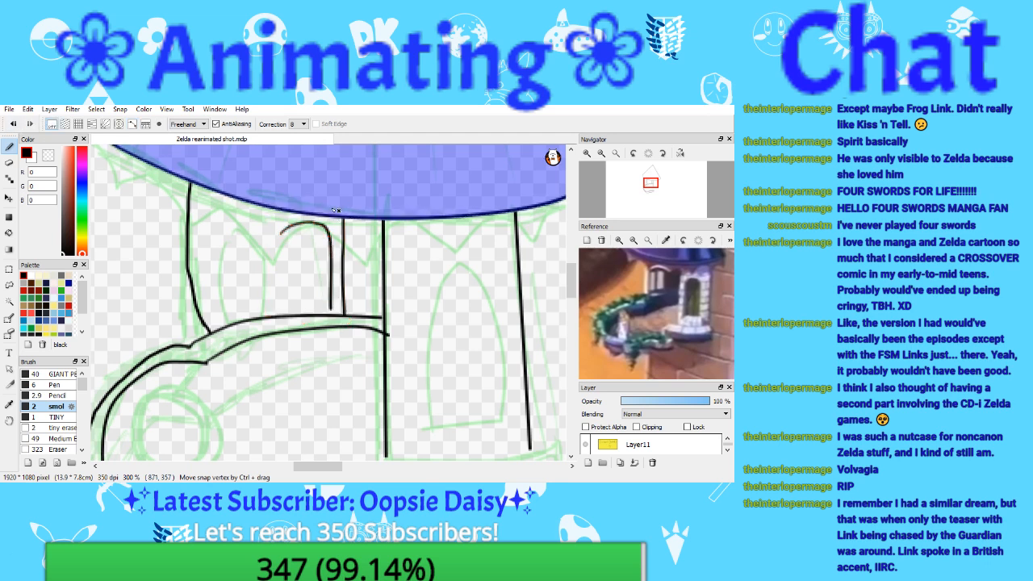
Step: Ink the straight left side of the arched window nearest the tower, using a black curve-snap stroke
click(159, 124)
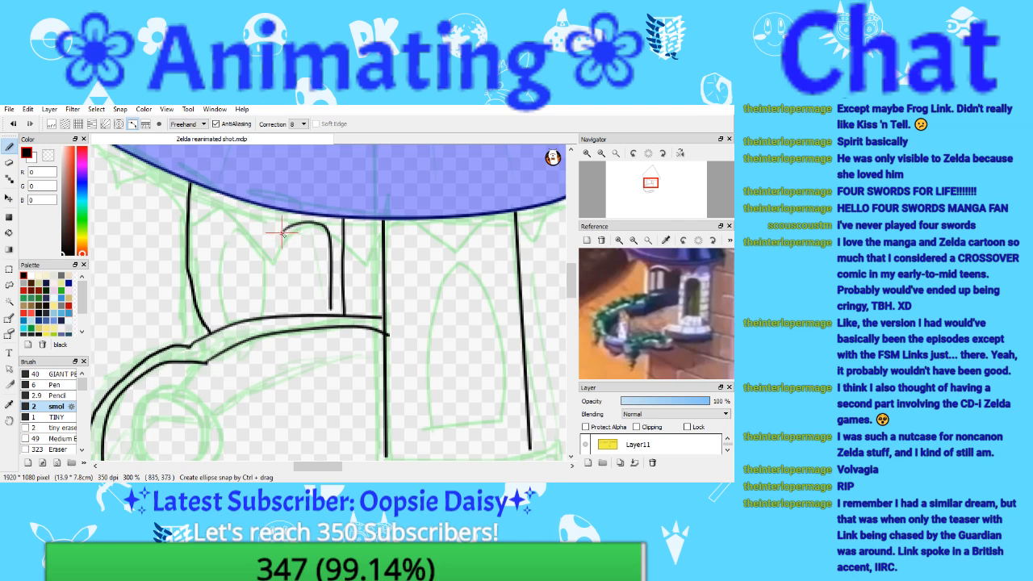
click(282, 233)
click(282, 268)
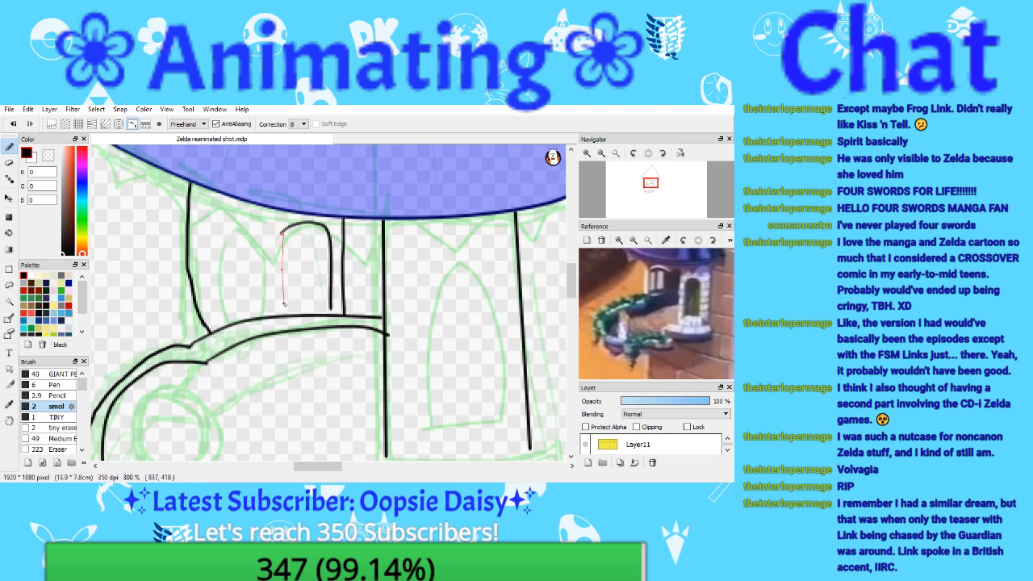
double_click(284, 306)
drag(282, 233, 284, 306)
click(133, 125)
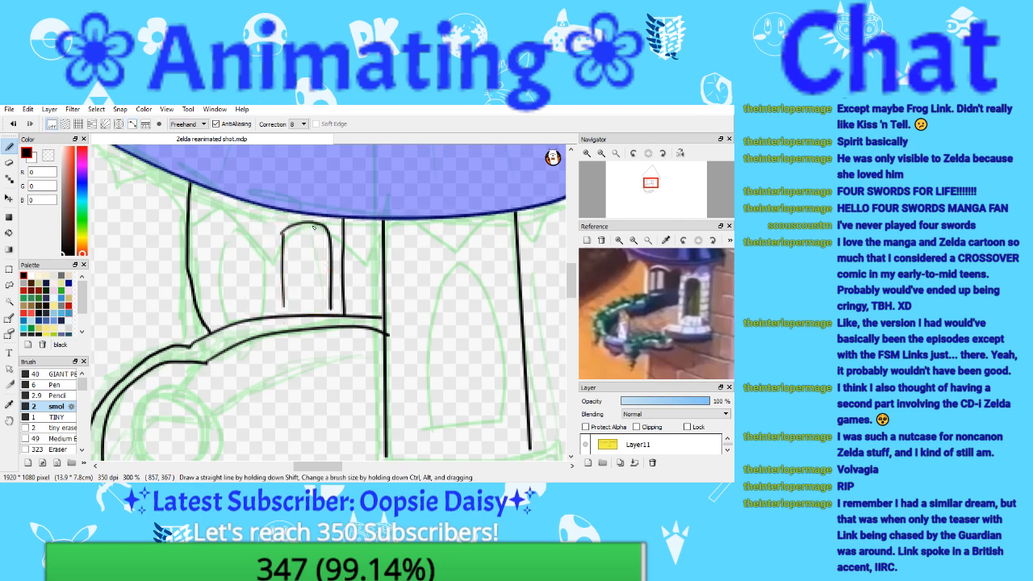
Step: Close the same arched window with a black bottom edge joining its two sides, using curve snap
click(133, 125)
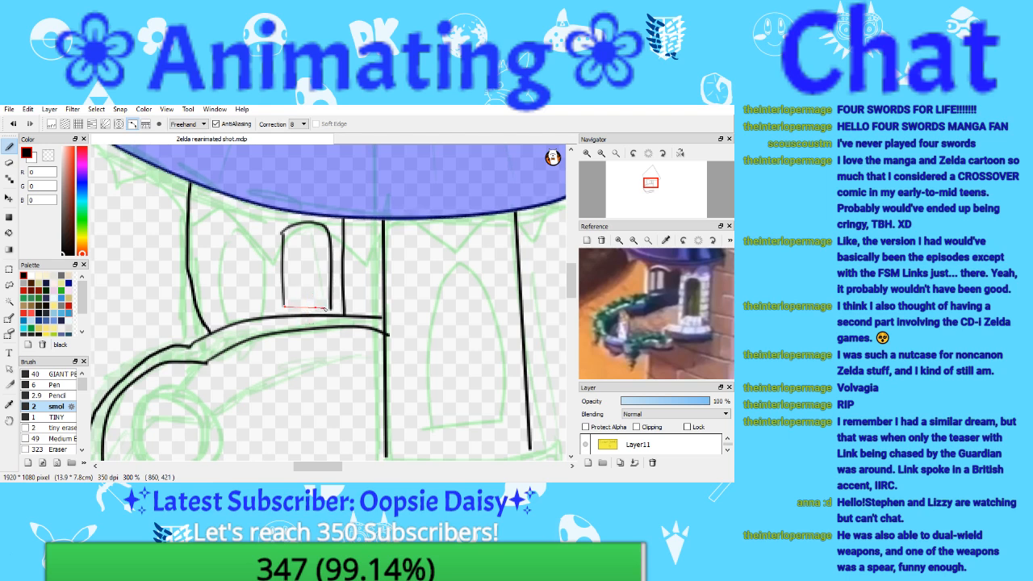
double_click(332, 308)
click(300, 293)
click(338, 294)
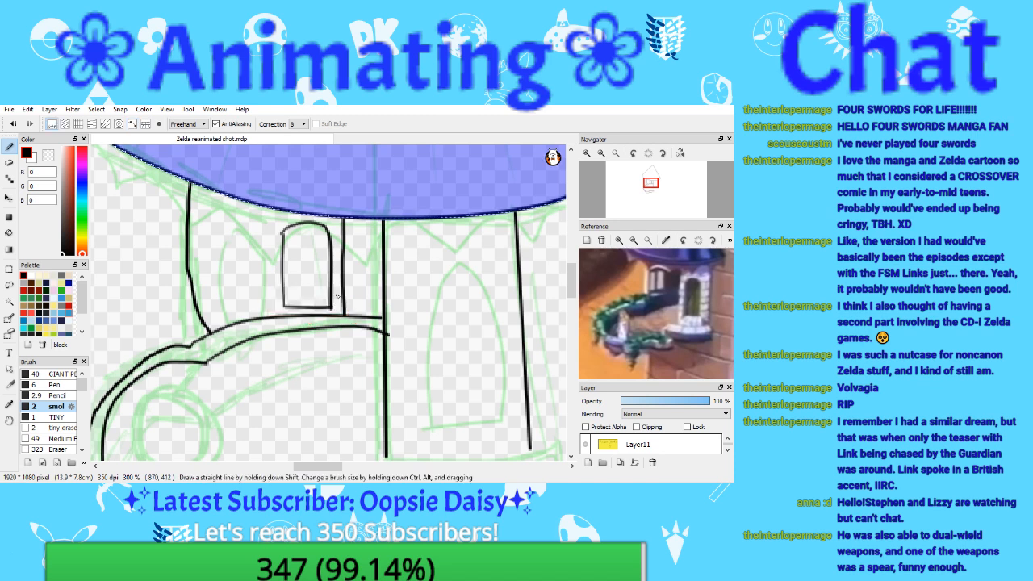
click(9, 108)
key(Escape)
click(132, 125)
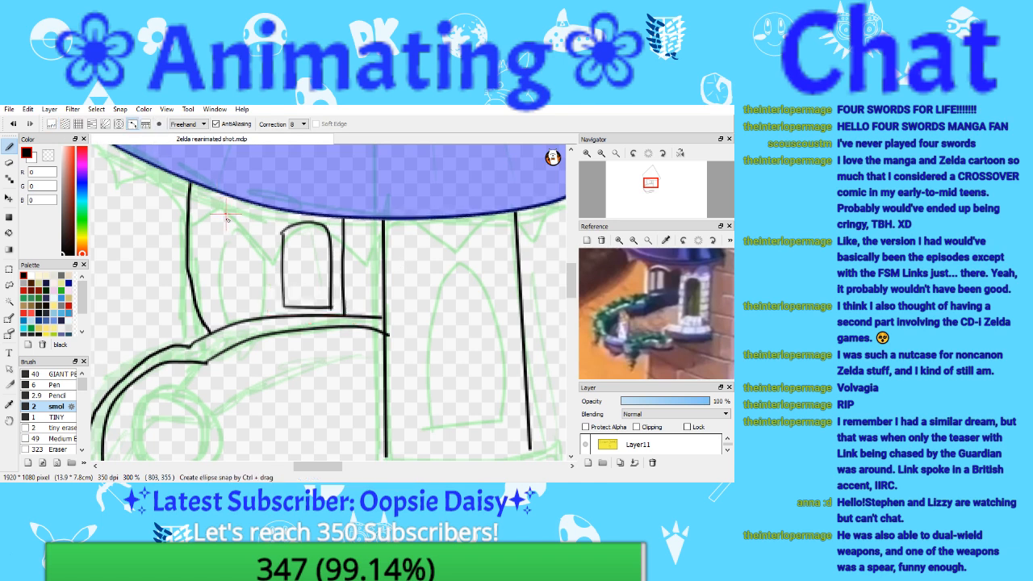
double_click(264, 245)
click(269, 207)
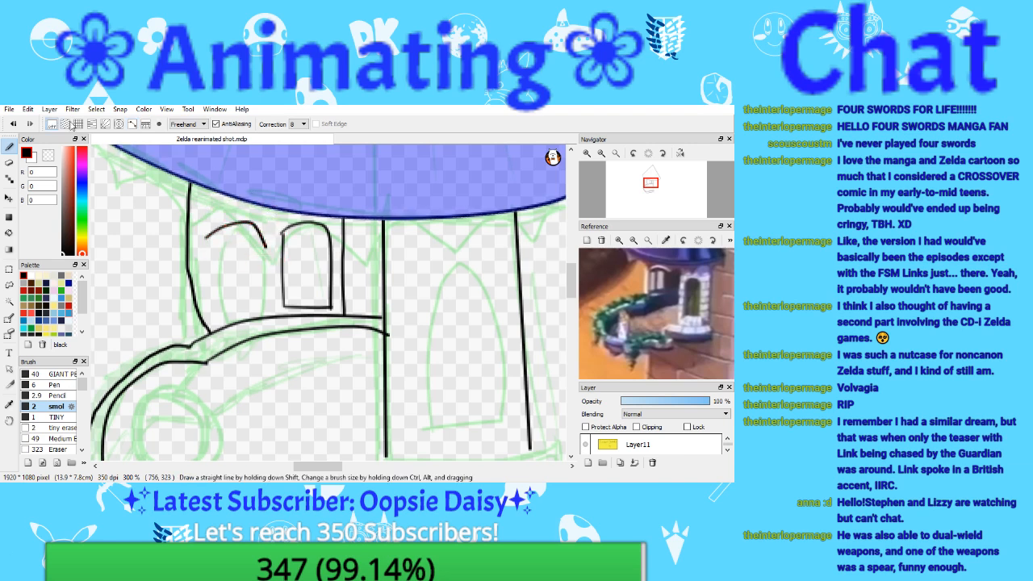
click(12, 125)
Step: Ink the rounded top and both vertical sides of a second arched window to the left of the finished one
click(133, 124)
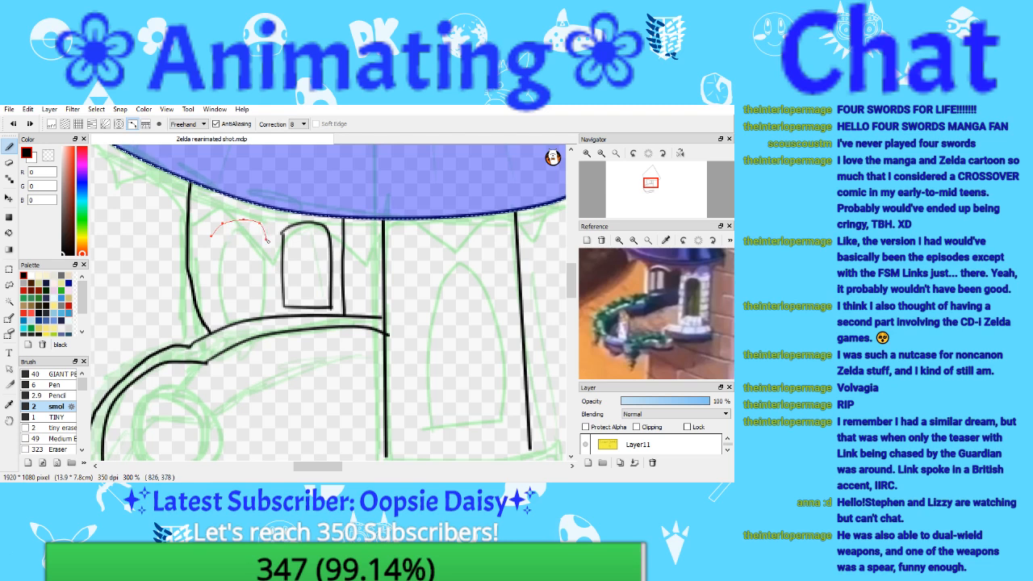
double_click(267, 242)
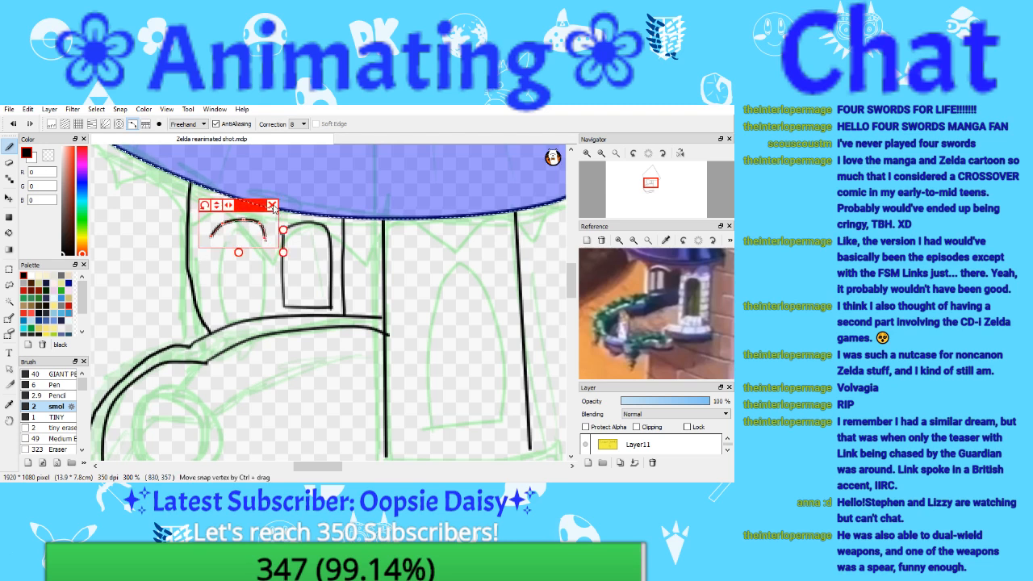
click(273, 207)
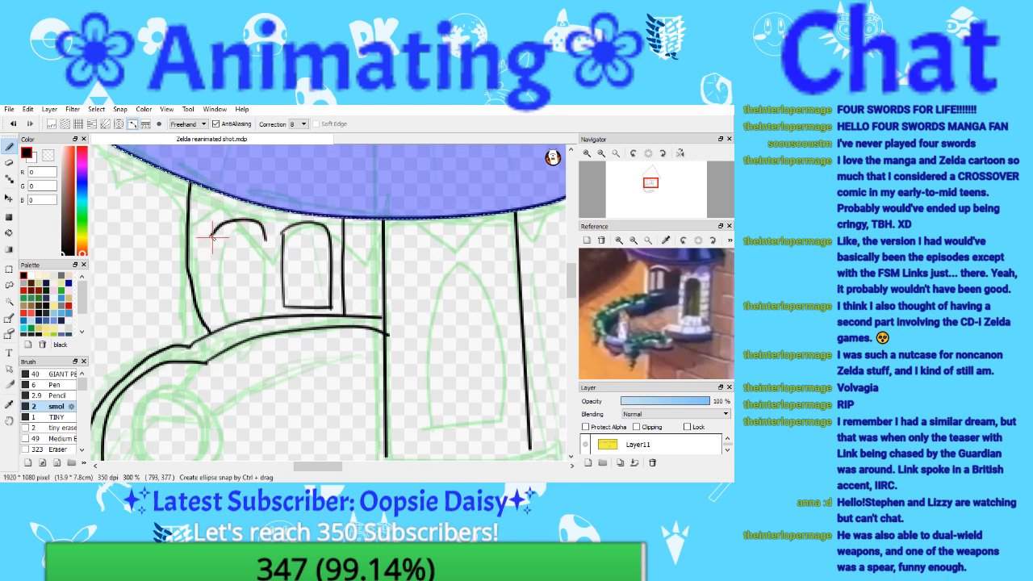
drag(212, 236, 213, 310)
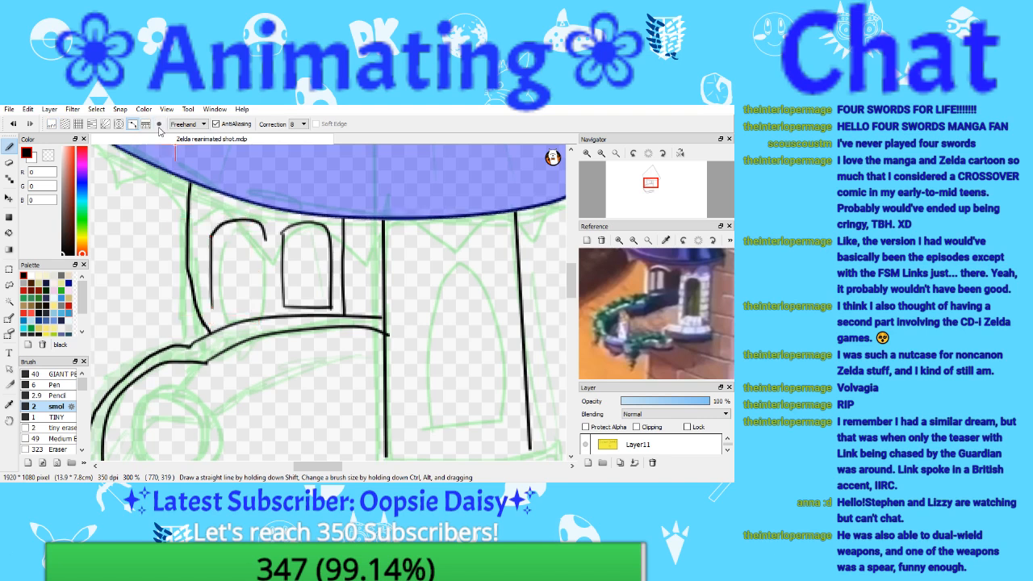
drag(266, 239, 265, 305)
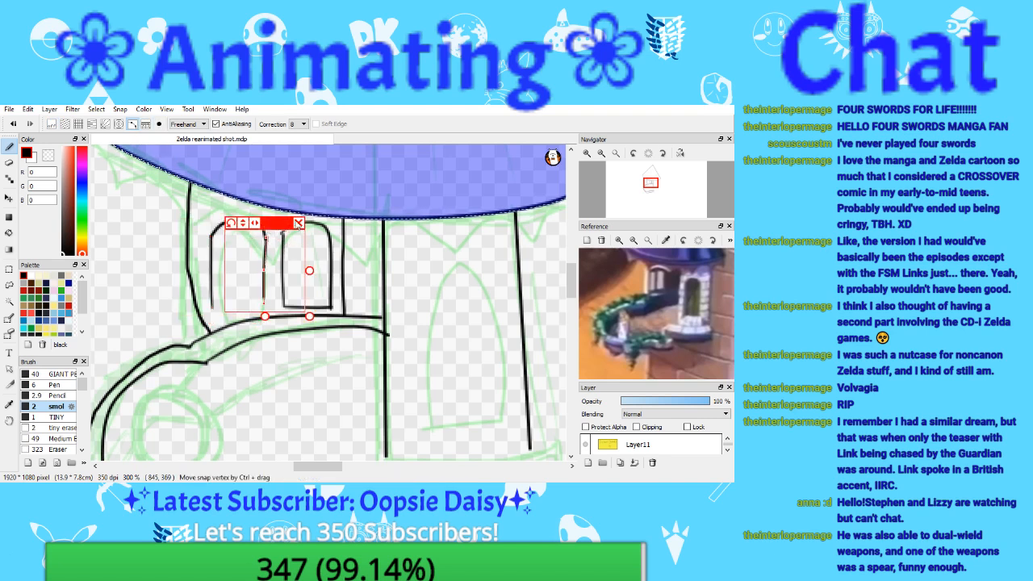
click(157, 128)
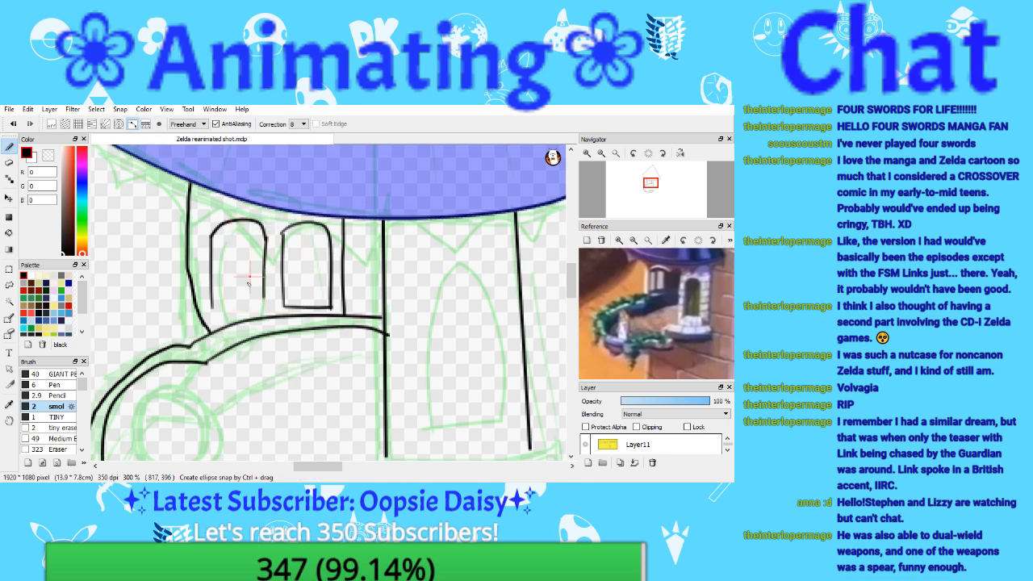
Step: Draw the bottom edge of the second arched window between its two sides, then turn off snapping
click(212, 308)
click(226, 308)
click(246, 308)
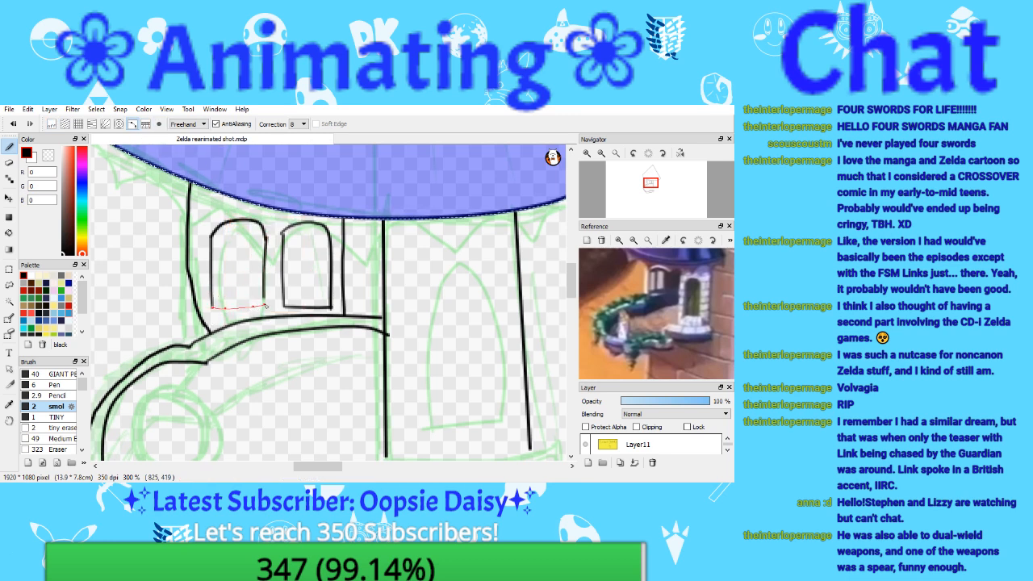
double_click(264, 305)
drag(212, 307, 265, 305)
click(52, 123)
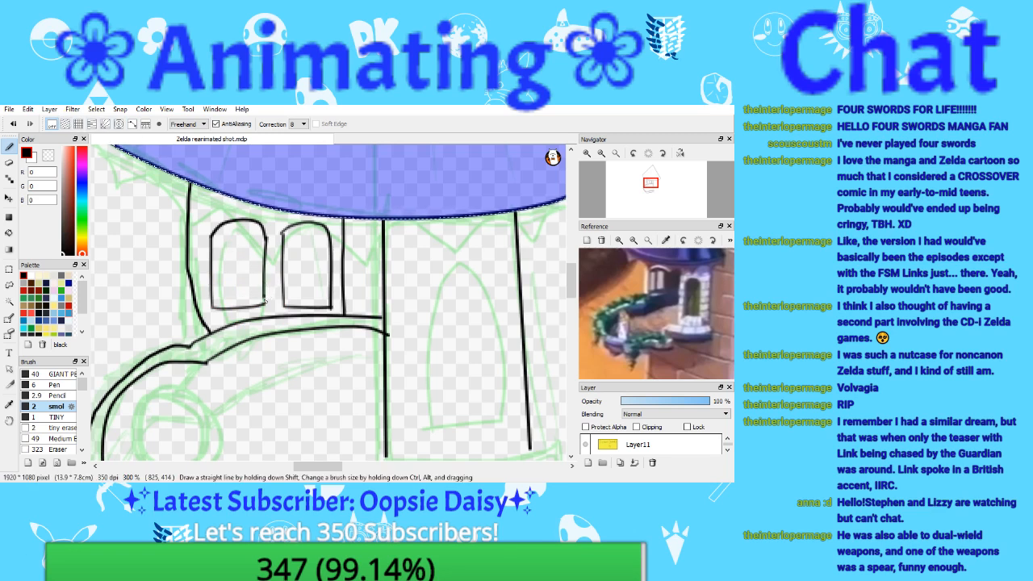
Step: Save the drawing to its existing file
click(9, 109)
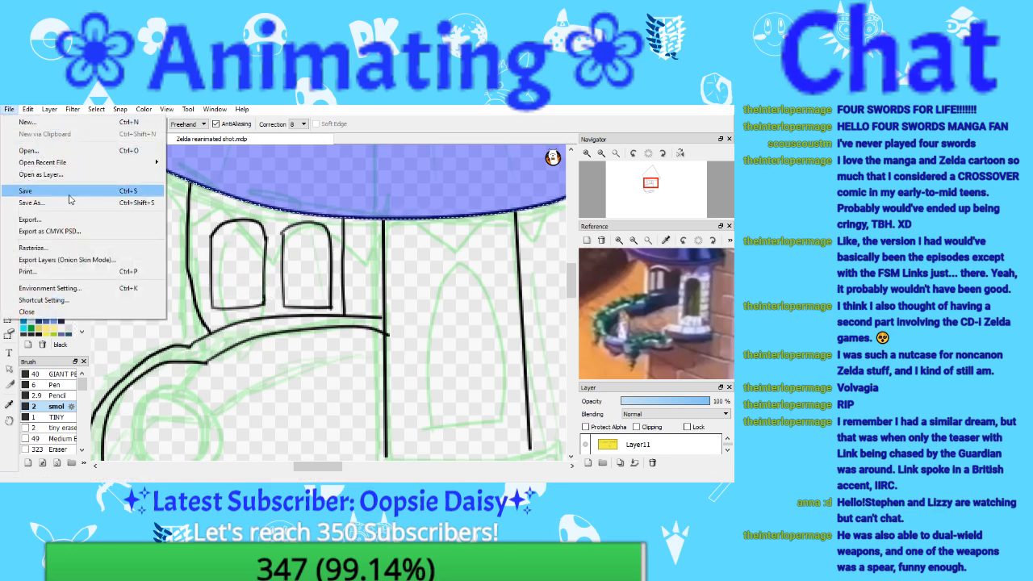
click(70, 201)
click(338, 136)
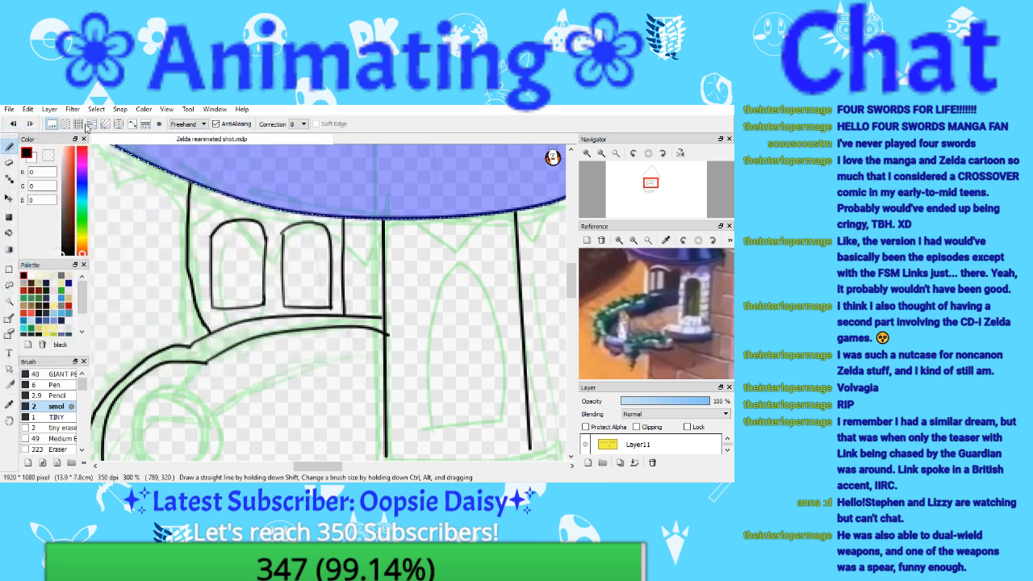
click(9, 109)
click(71, 193)
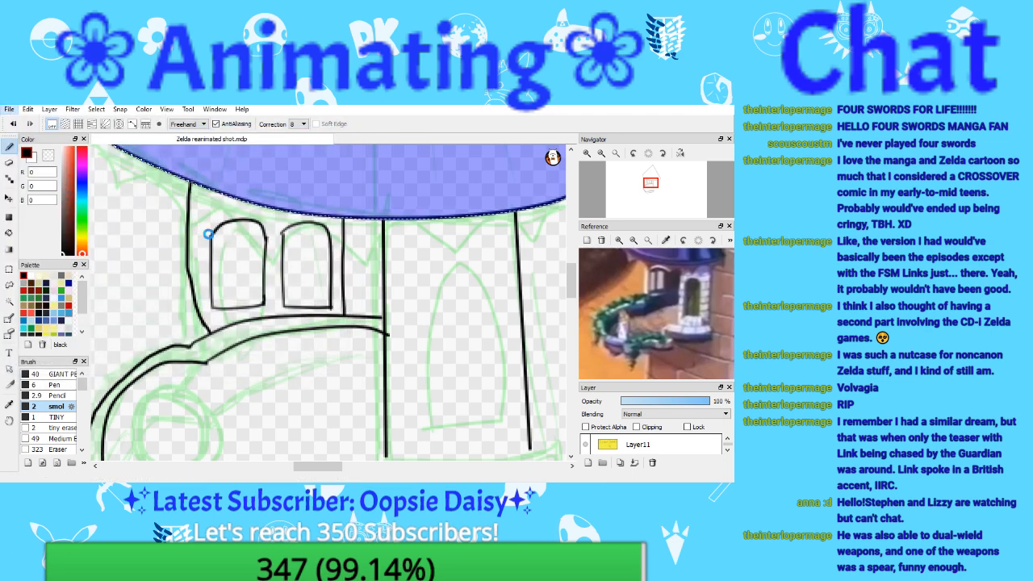
Step: Erase the end of the inner balcony line that sticks out past the tower's left wall
click(601, 155)
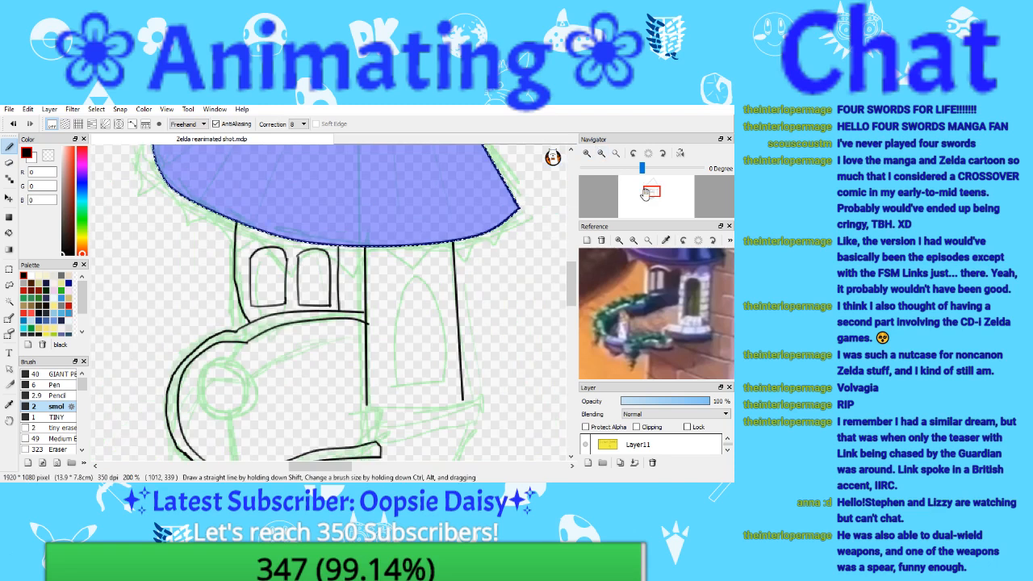
mouse_move(646, 195)
mouse_down()
mouse_move(643, 207)
mouse_move(646, 192)
mouse_move(637, 197)
mouse_up()
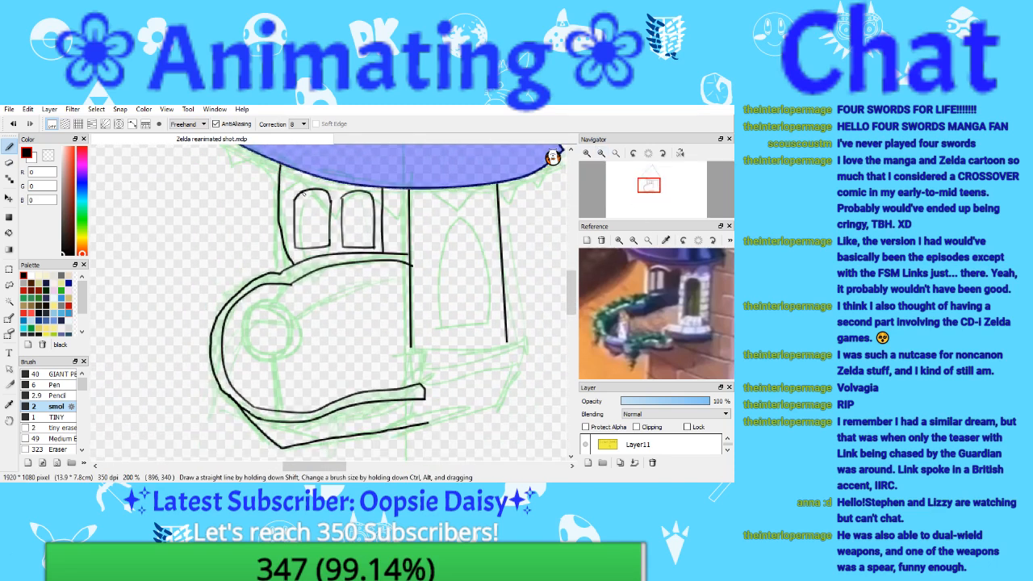
key(e)
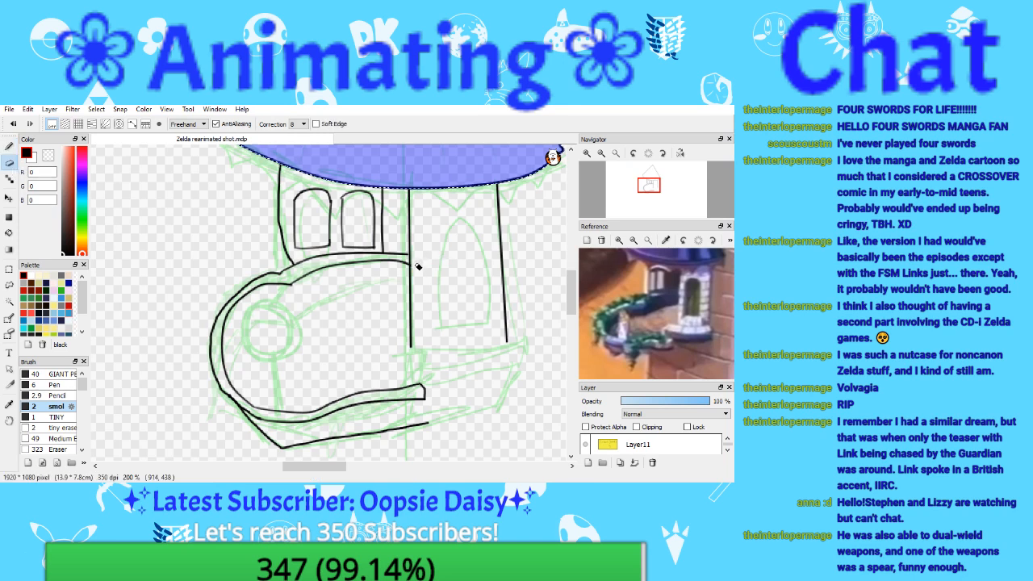
key(b)
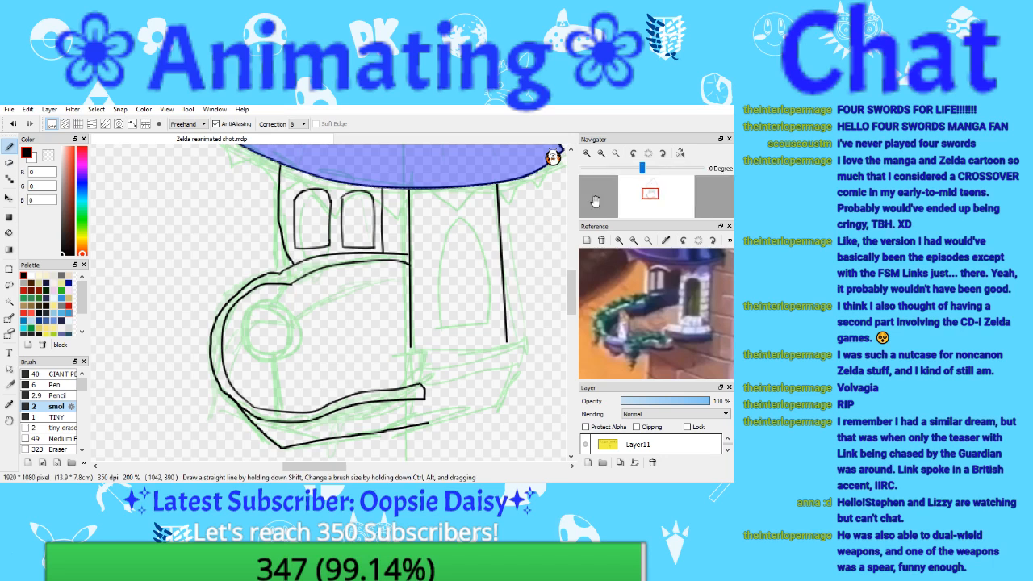
Step: Ink the rounded top and left side of the arched doorway on the tower in one curve-snap stroke
mouse_move(652, 199)
mouse_down()
mouse_move(637, 200)
mouse_move(654, 193)
mouse_up()
click(587, 153)
click(132, 124)
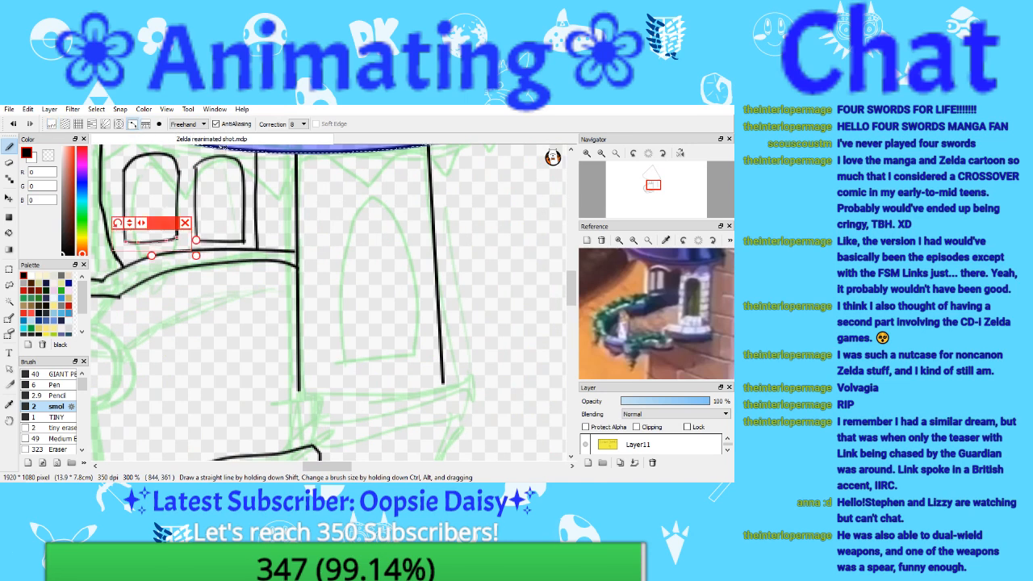
click(159, 124)
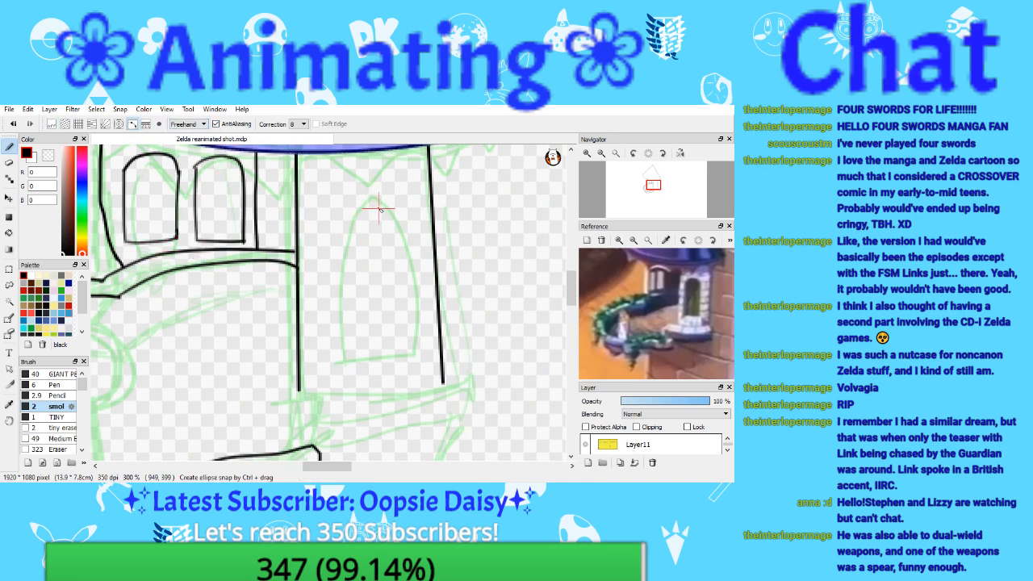
click(406, 240)
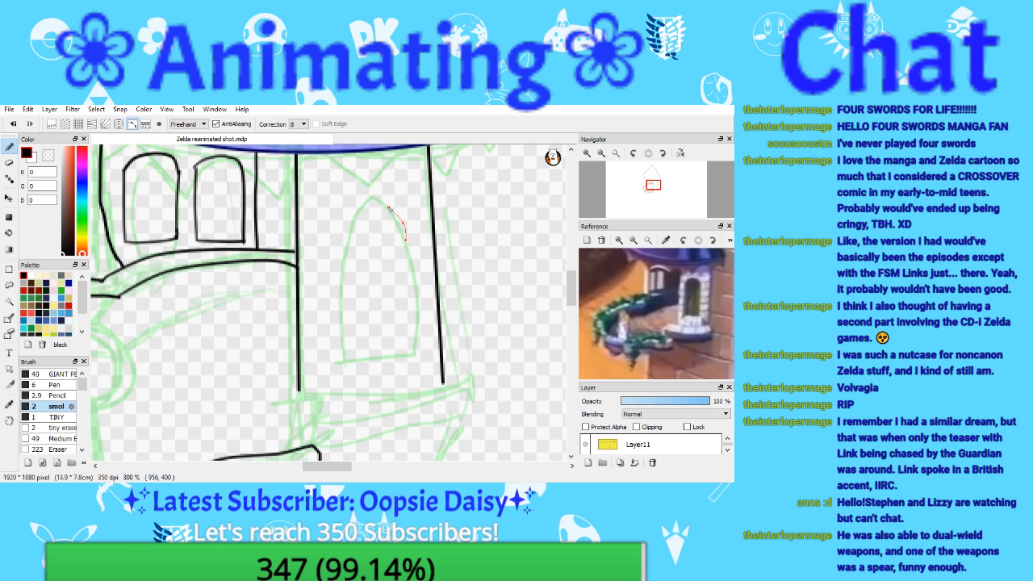
click(390, 208)
click(367, 204)
click(343, 221)
click(339, 259)
click(339, 337)
click(339, 336)
mouse_move(409, 247)
mouse_down()
mouse_move(357, 211)
mouse_move(339, 337)
mouse_up()
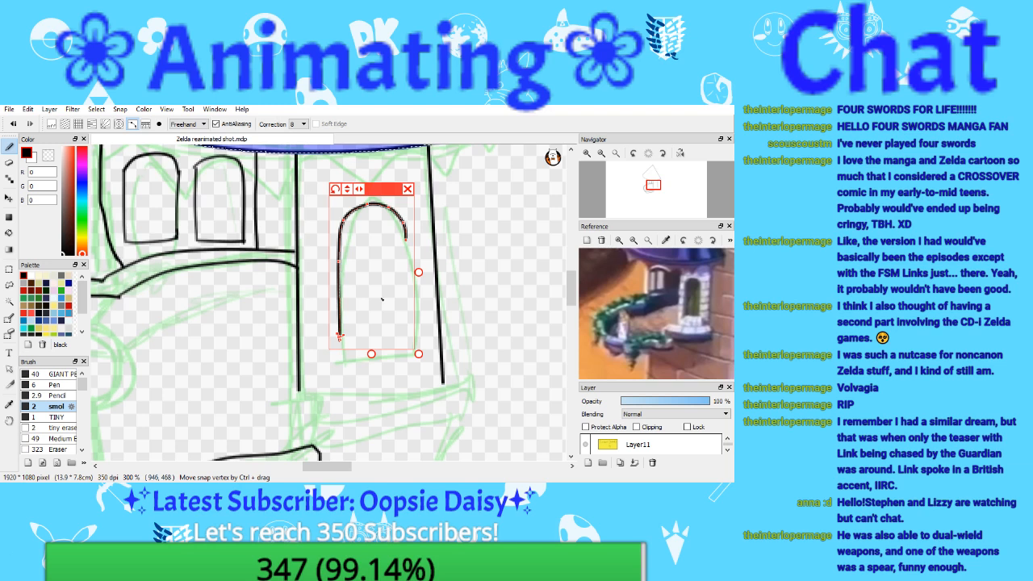
click(407, 188)
Step: Ink the doorway's right side straight down from the end of its arch using curve snap
click(132, 123)
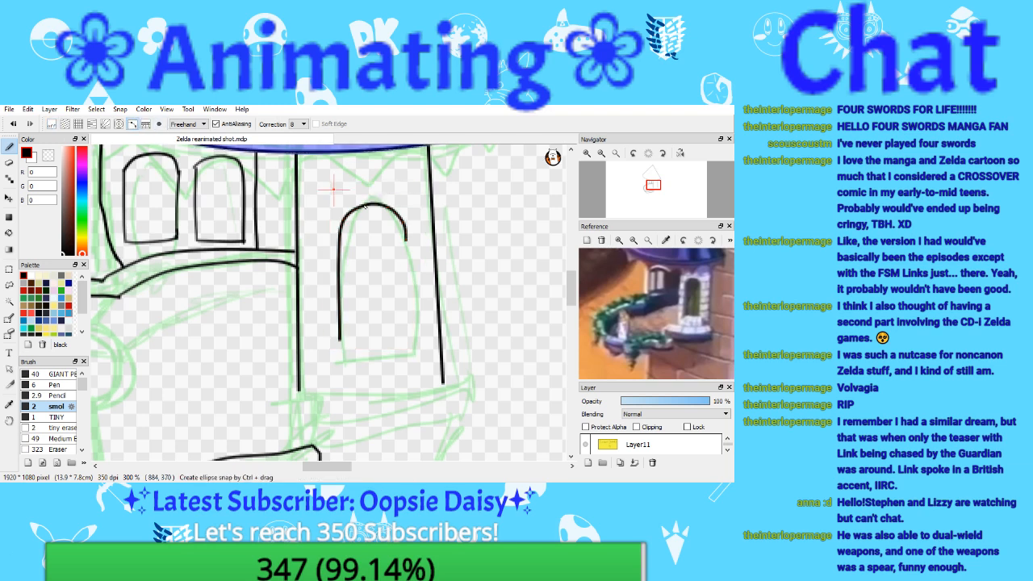
click(405, 240)
click(406, 298)
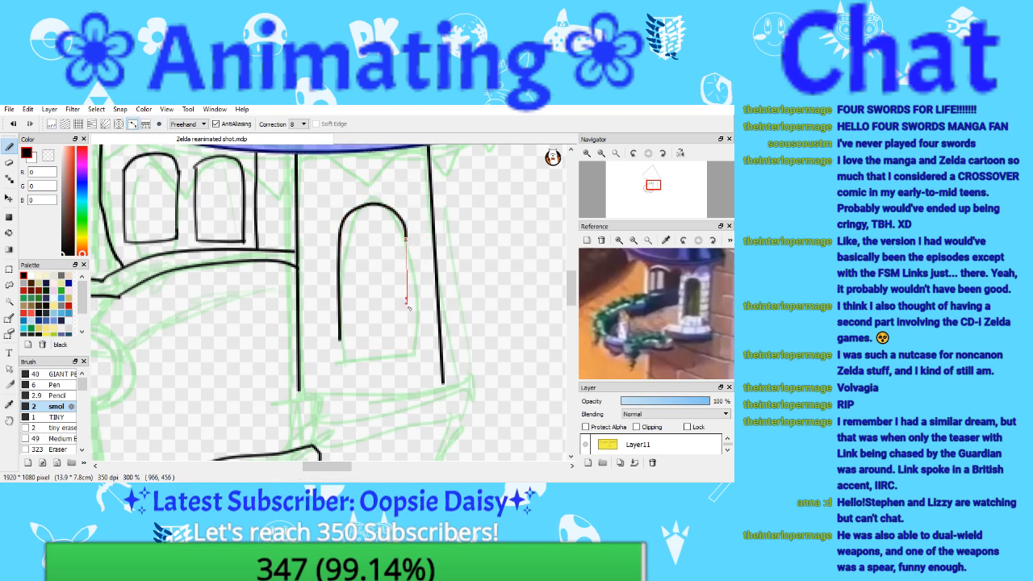
double_click(406, 334)
drag(406, 333, 406, 239)
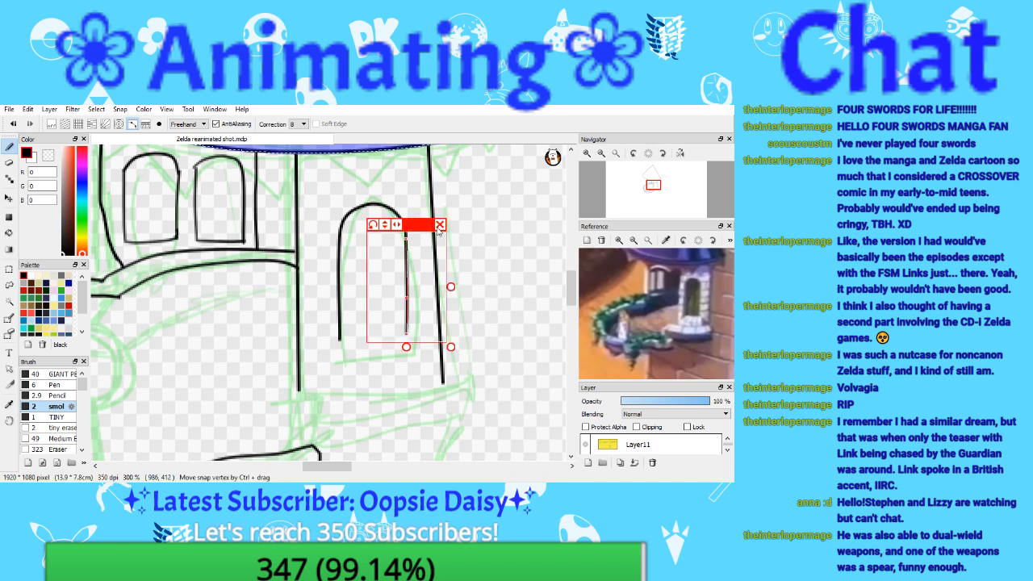
click(440, 224)
Step: Close the doorway with a slightly curved bottom edge between its two sides, then turn off snapping
click(134, 125)
click(158, 125)
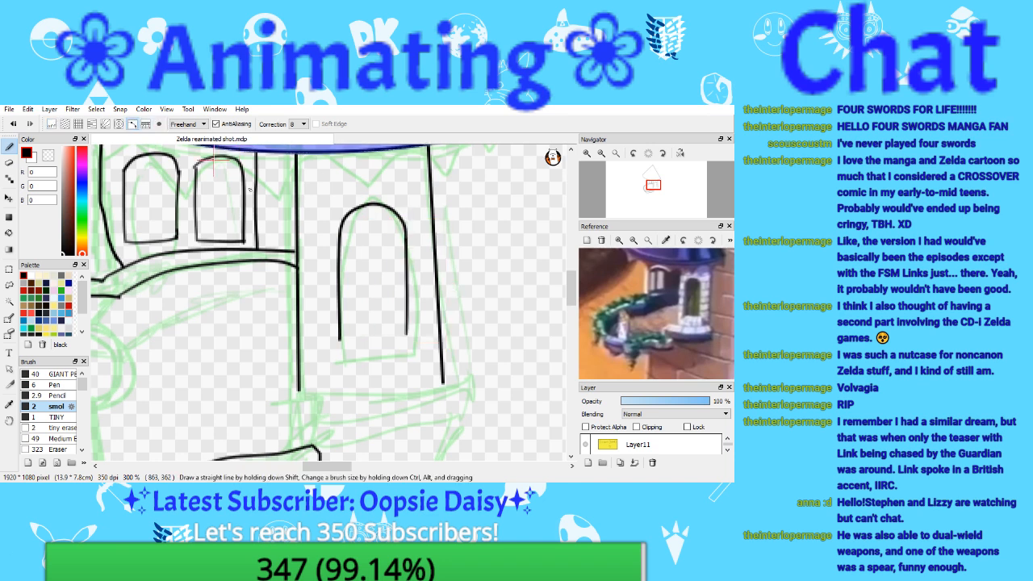
click(339, 339)
click(360, 342)
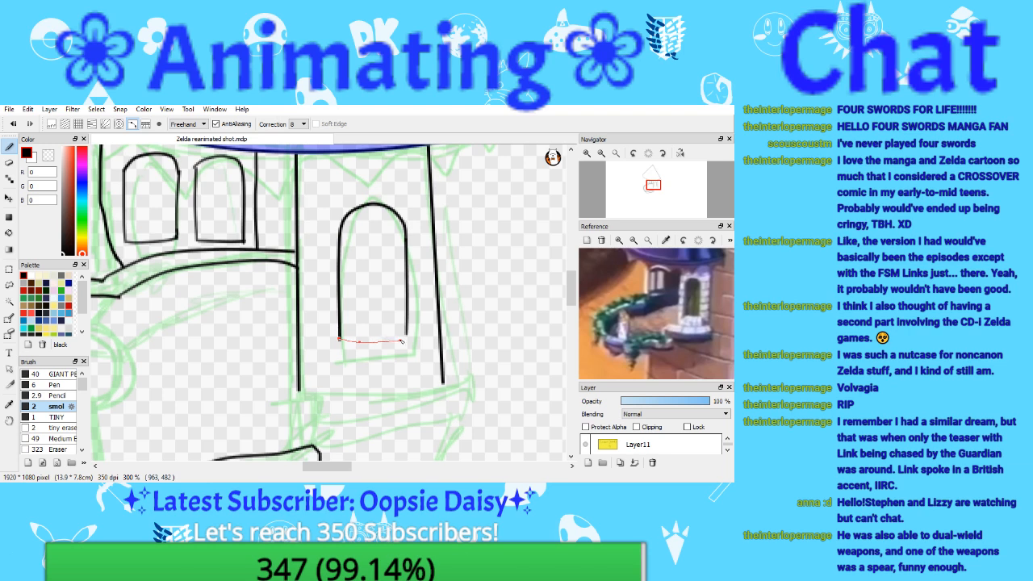
double_click(405, 337)
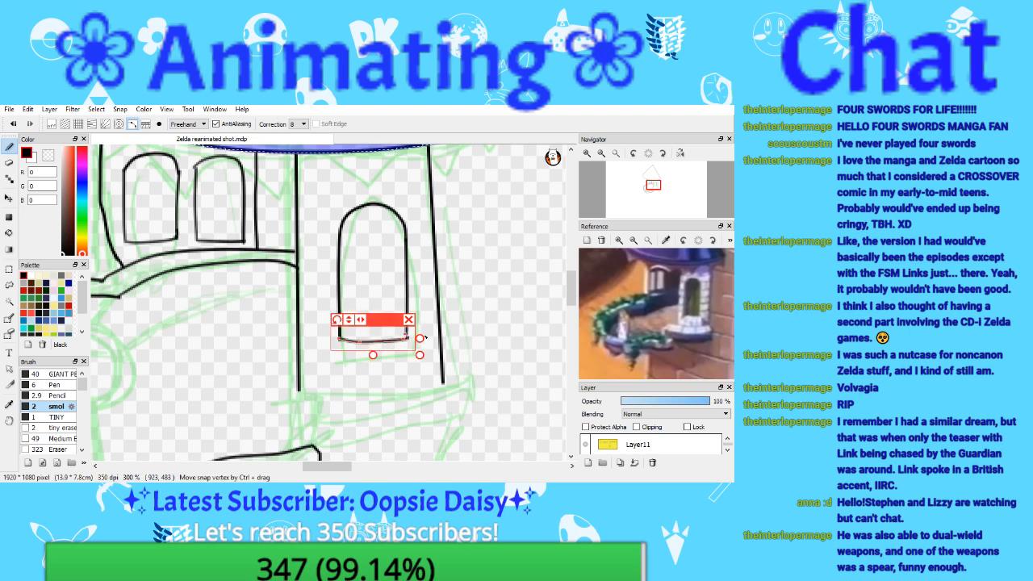
click(407, 320)
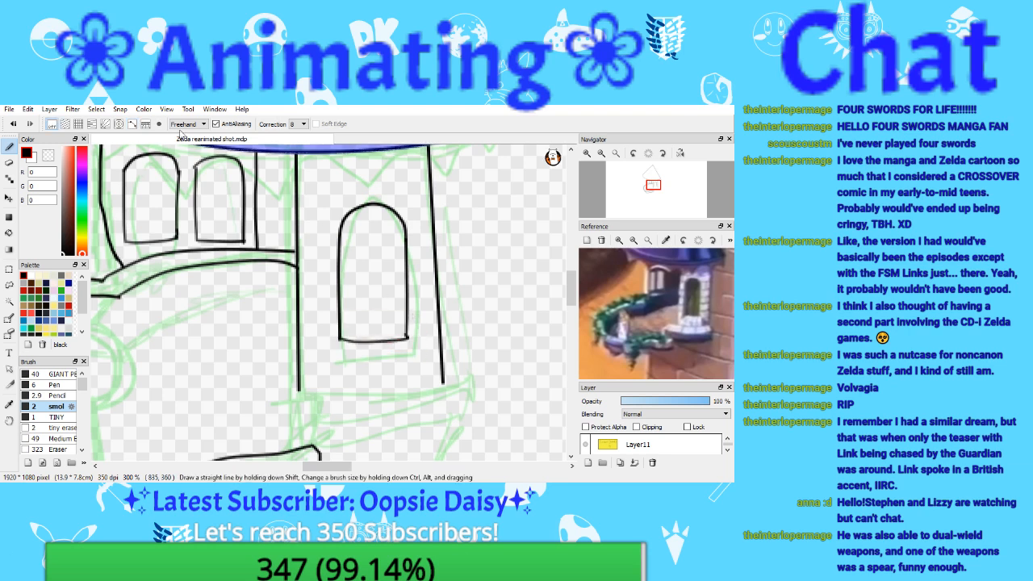
Step: Erase the stray line end at the doorway's lower right corner and return to the brush
click(9, 162)
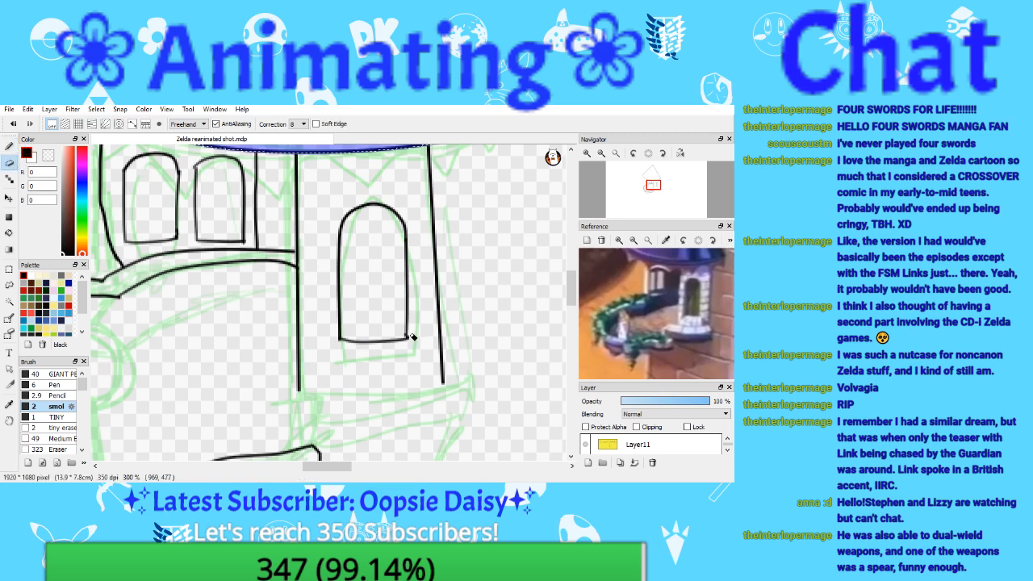
click(9, 109)
click(9, 109)
click(9, 147)
click(652, 192)
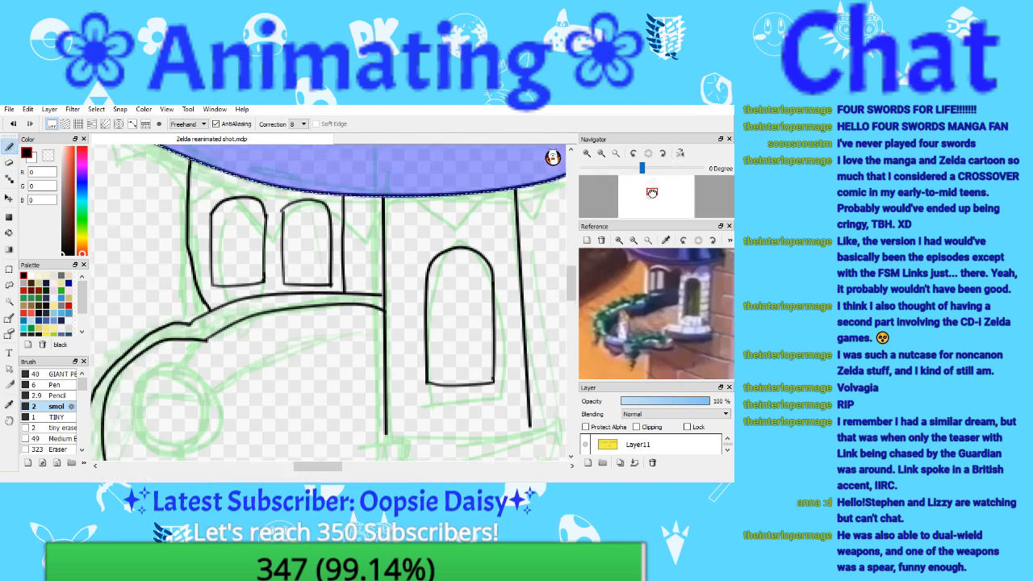
Step: Ink a flared doorstep with a short vertical line down from each end beneath the arched doorway, and save the file
drag(651, 193, 653, 188)
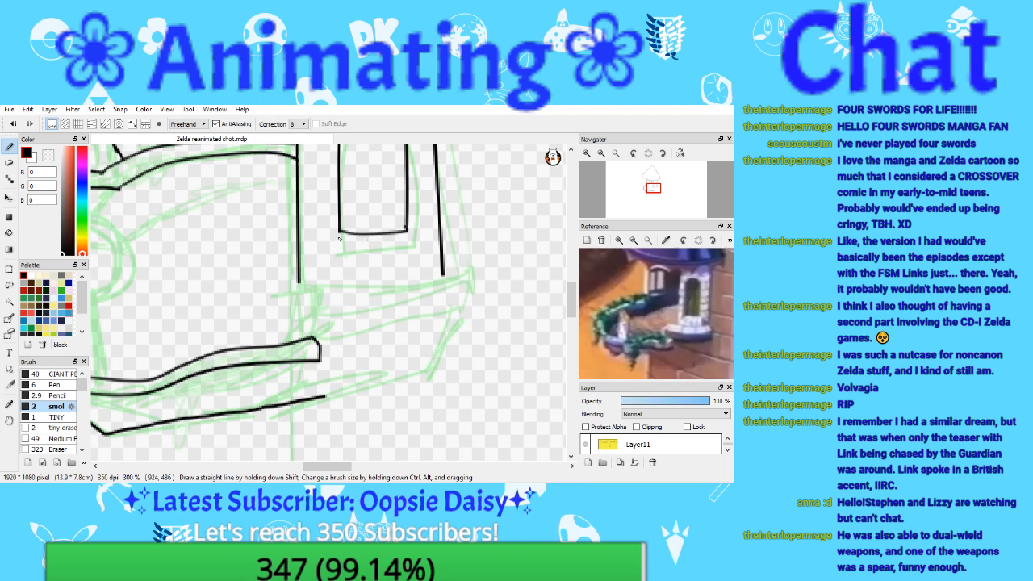
mouse_move(339, 232)
mouse_down()
mouse_move(326, 246)
mouse_move(353, 255)
mouse_move(407, 251)
mouse_up()
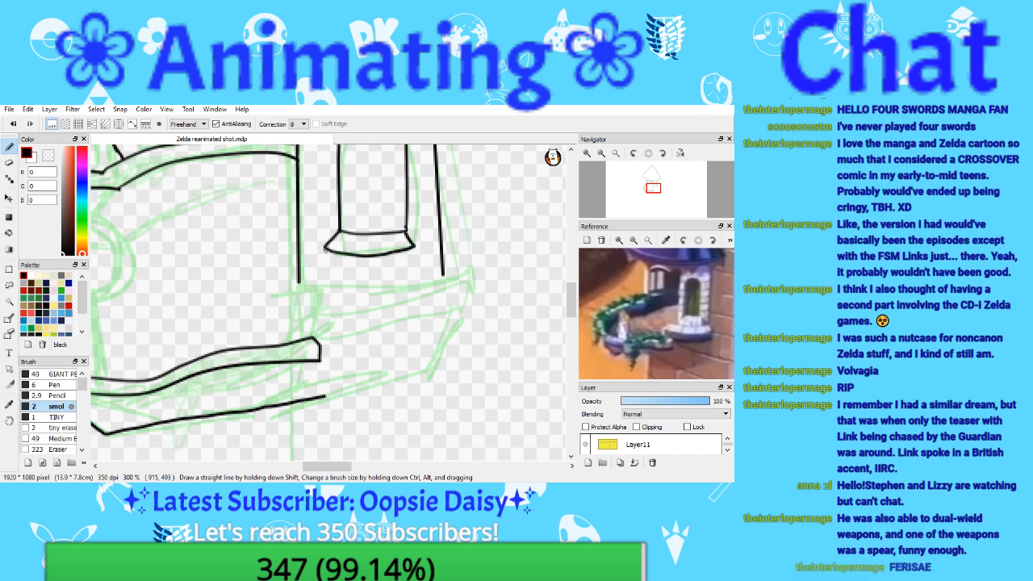
drag(325, 249, 323, 279)
drag(413, 246, 415, 265)
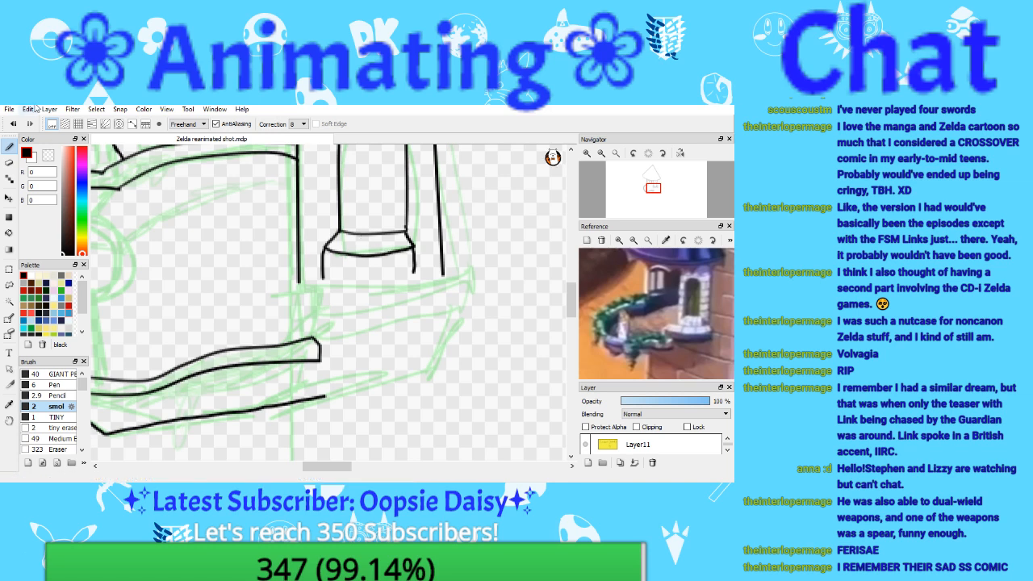
click(10, 110)
click(62, 192)
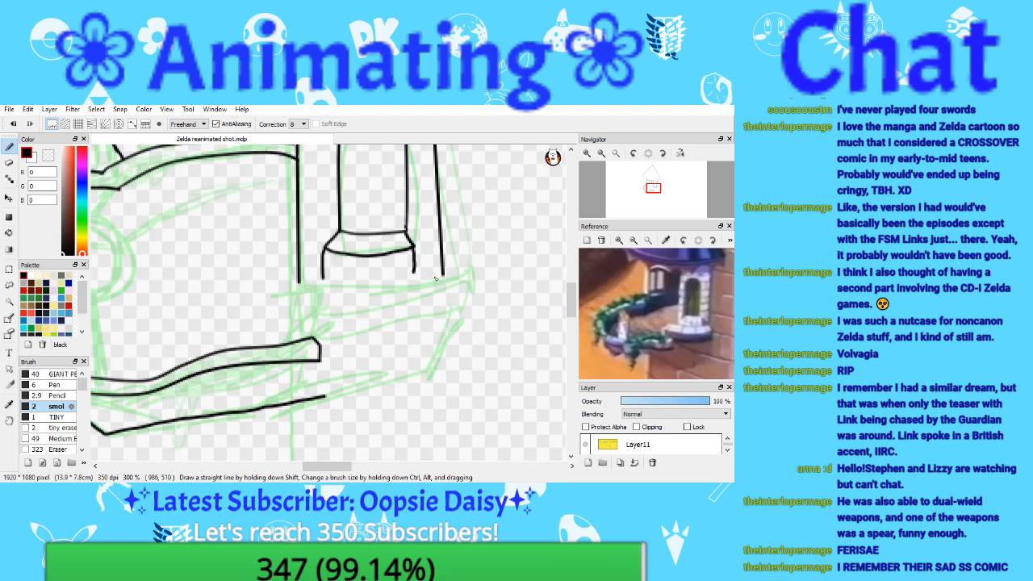
Step: Ink the ledge's curved upper edge across the tower's base using curve snap
click(133, 123)
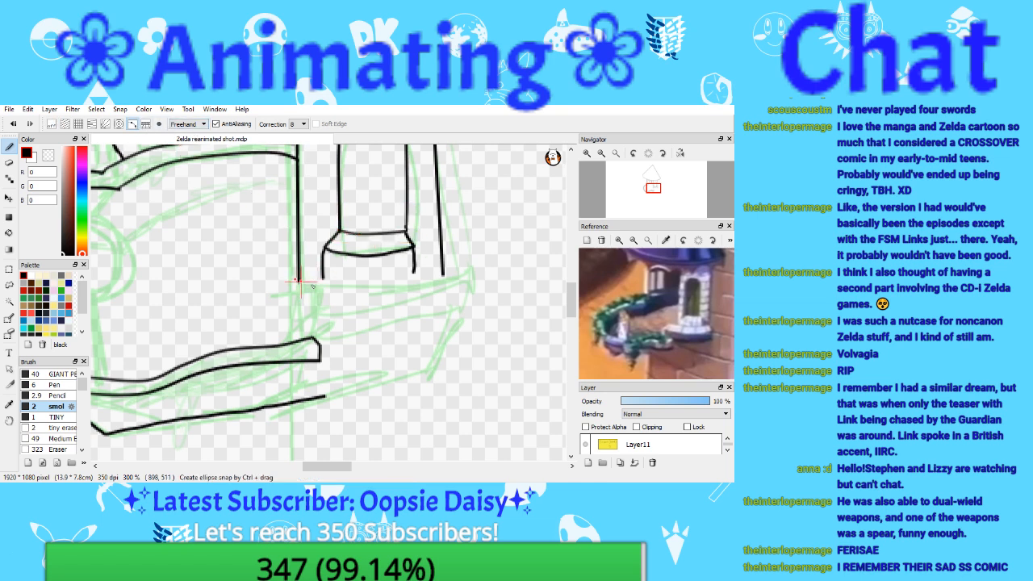
mouse_move(296, 280)
mouse_down()
mouse_move(392, 288)
mouse_move(458, 274)
mouse_move(295, 281)
mouse_up()
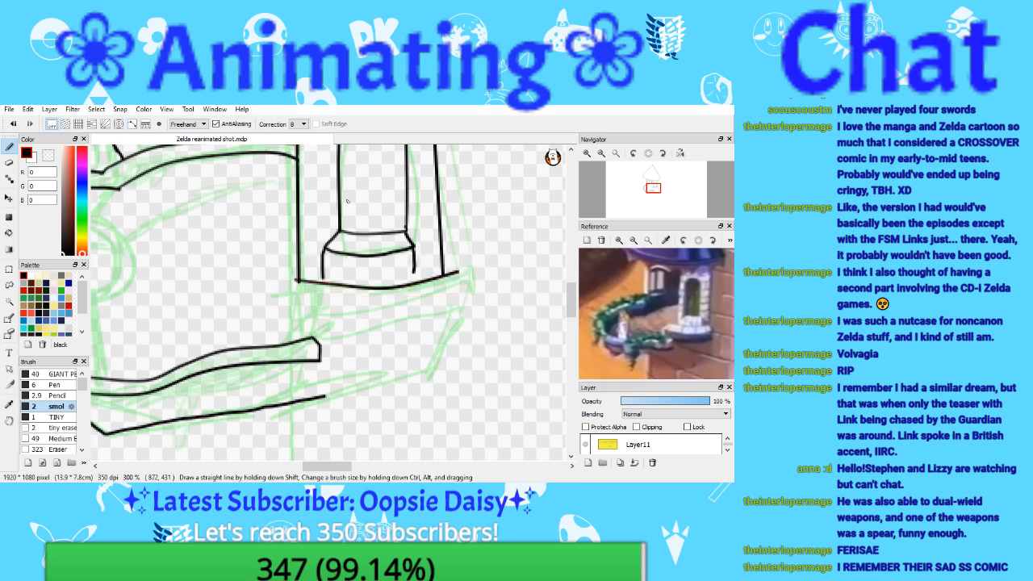
Step: Try inking the ledge's rounded ends and lower edge freehand, and undo those strokes
mouse_move(459, 272)
mouse_down()
mouse_move(466, 286)
mouse_move(327, 315)
mouse_move(305, 305)
mouse_move(292, 281)
mouse_up()
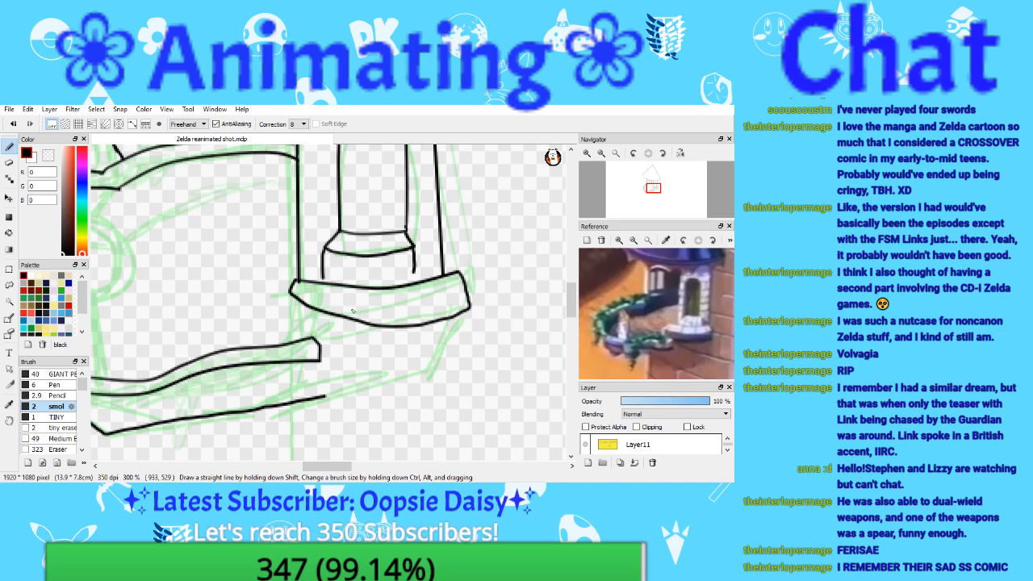
key(ctrl+z)
key(ctrl+z)
key(ctrl+z)
Step: Ink the ledge's short rounded right end down from its upper edge using curve snap, and turn off snapping
click(132, 124)
click(160, 124)
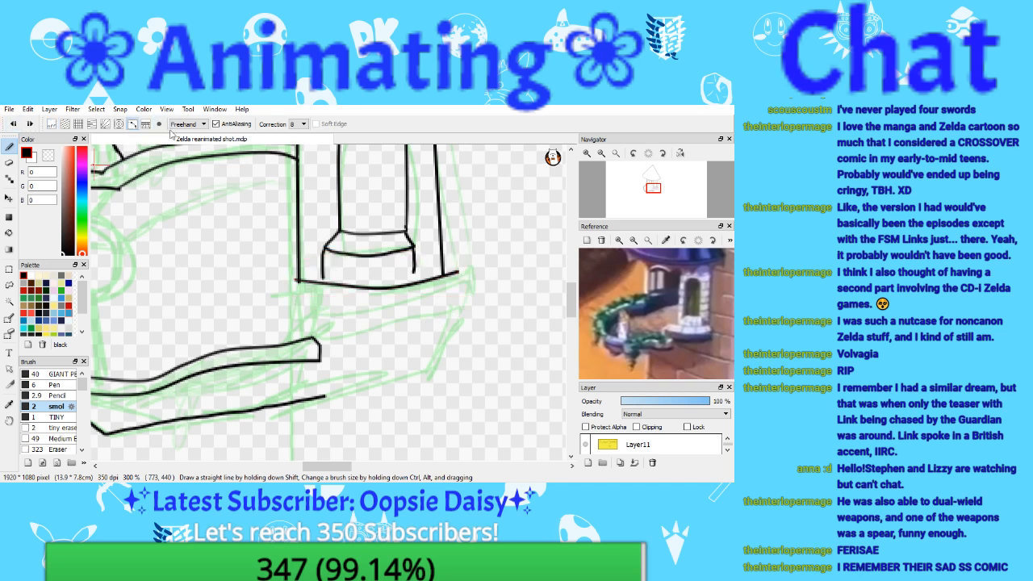
click(458, 272)
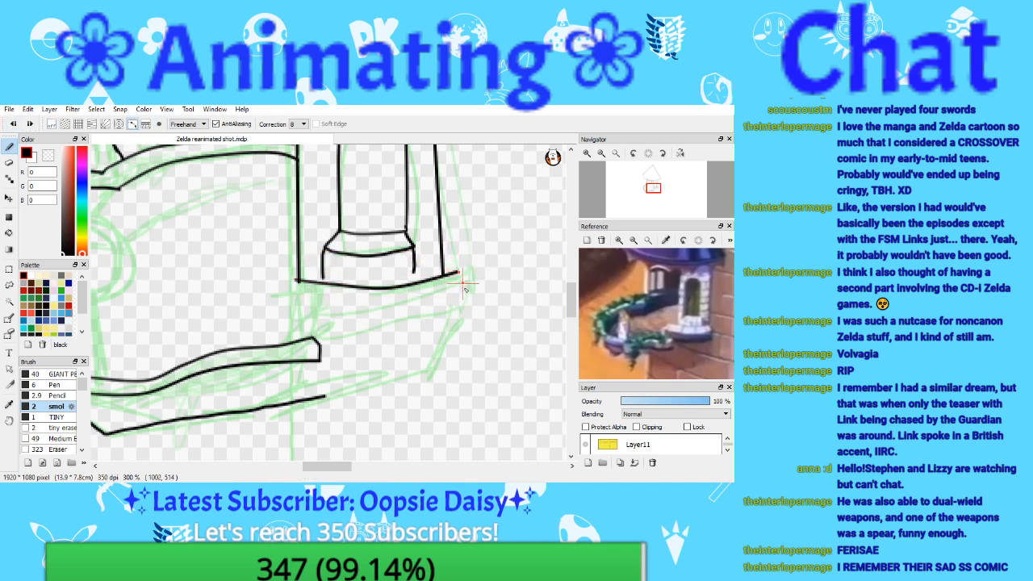
click(464, 292)
click(459, 311)
double_click(461, 309)
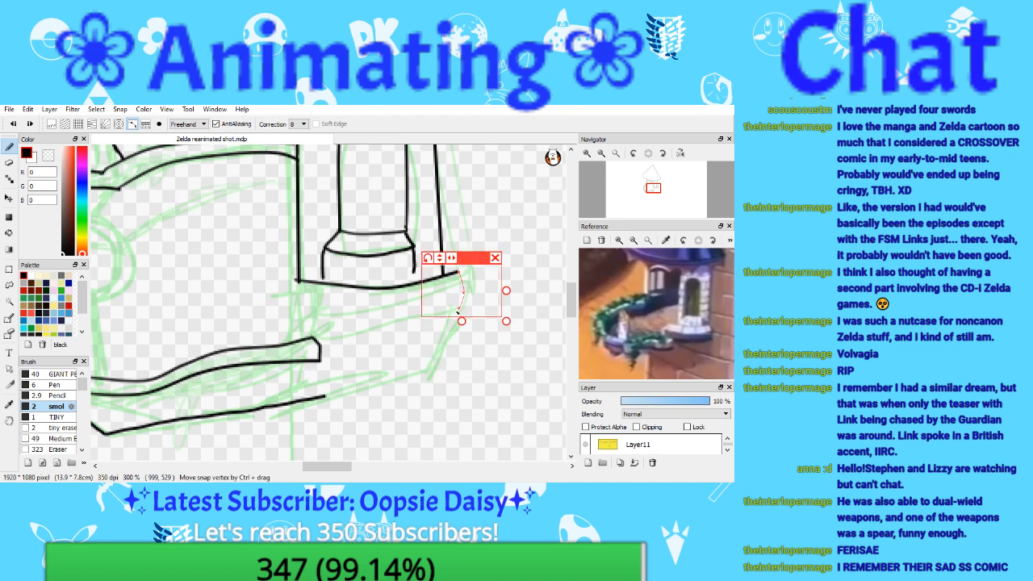
drag(459, 273, 460, 309)
click(51, 125)
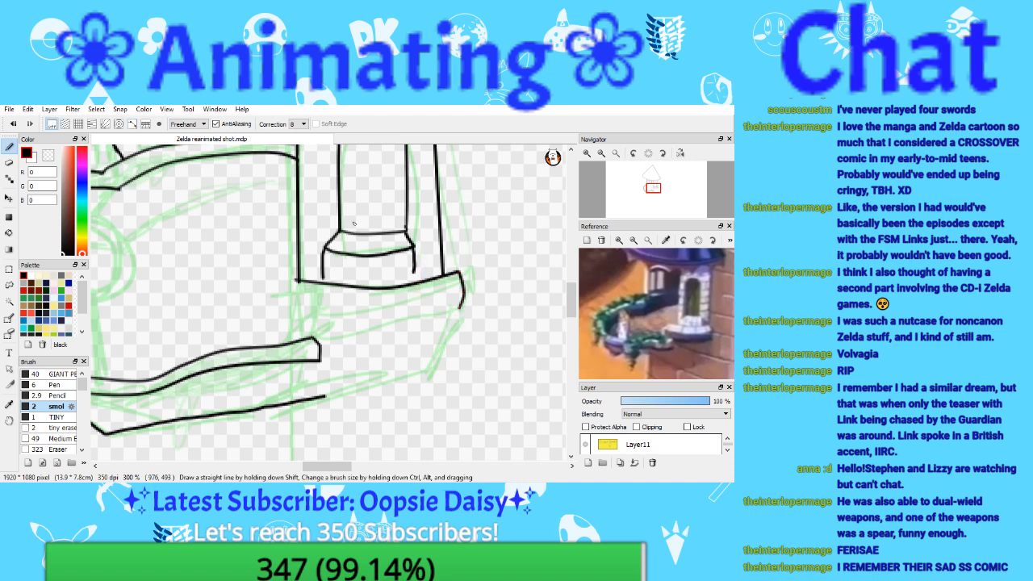
Step: Ink the ledge's short rounded left end to match using curve snap
click(132, 123)
drag(296, 279, 295, 310)
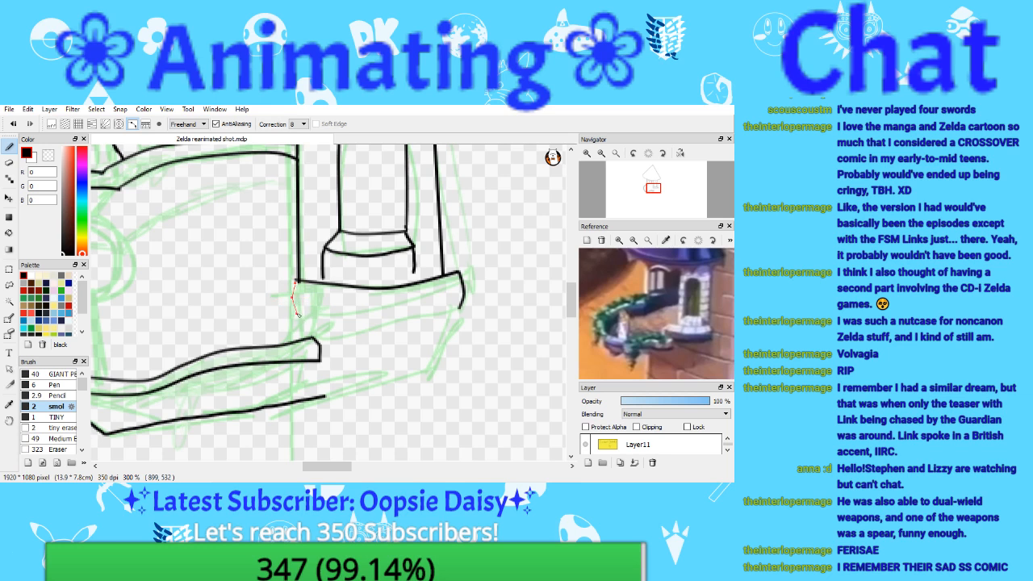
double_click(298, 314)
drag(297, 280, 297, 314)
click(327, 271)
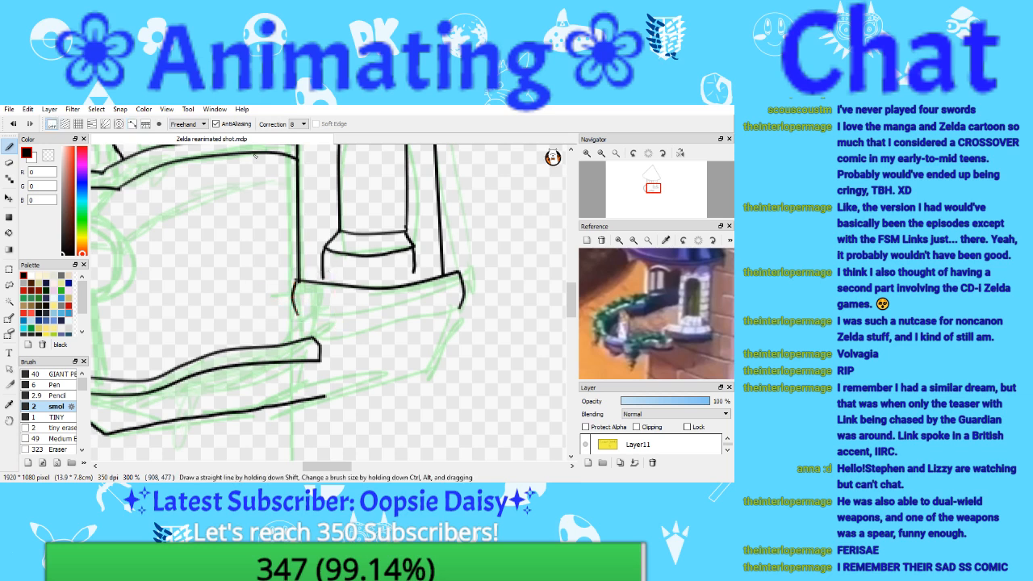
click(132, 123)
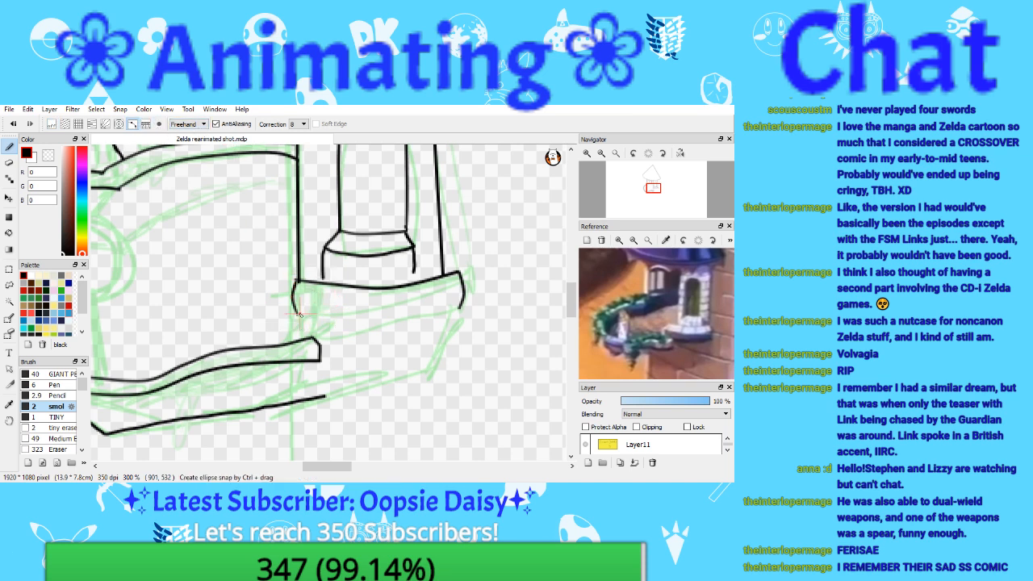
click(325, 320)
click(364, 317)
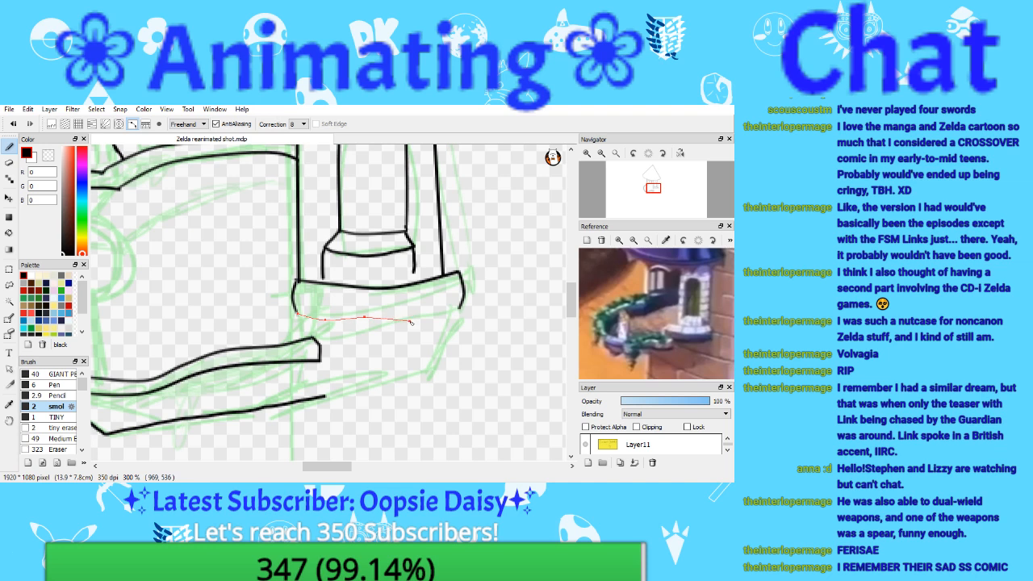
click(52, 123)
Step: Close the ledge with a gently curved lower edge between its two ends using curve snap, and turn off snapping
click(133, 124)
click(297, 313)
click(359, 320)
double_click(460, 308)
mouse_move(298, 314)
mouse_down()
mouse_move(382, 319)
mouse_move(463, 307)
mouse_up()
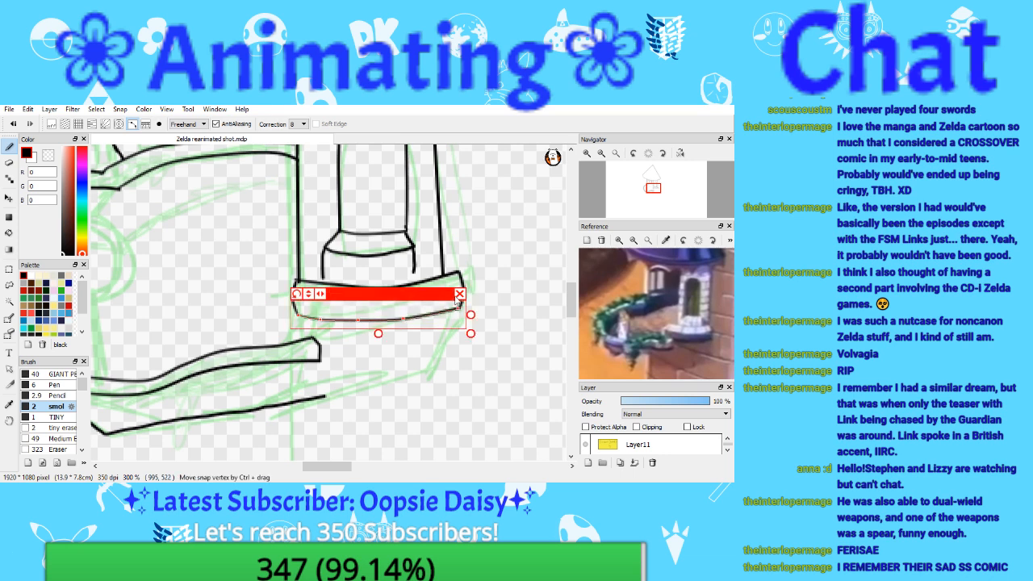
click(52, 123)
Step: Save the file, erase the stray line end at the ledge's upper left corner, and return to the brush
click(24, 110)
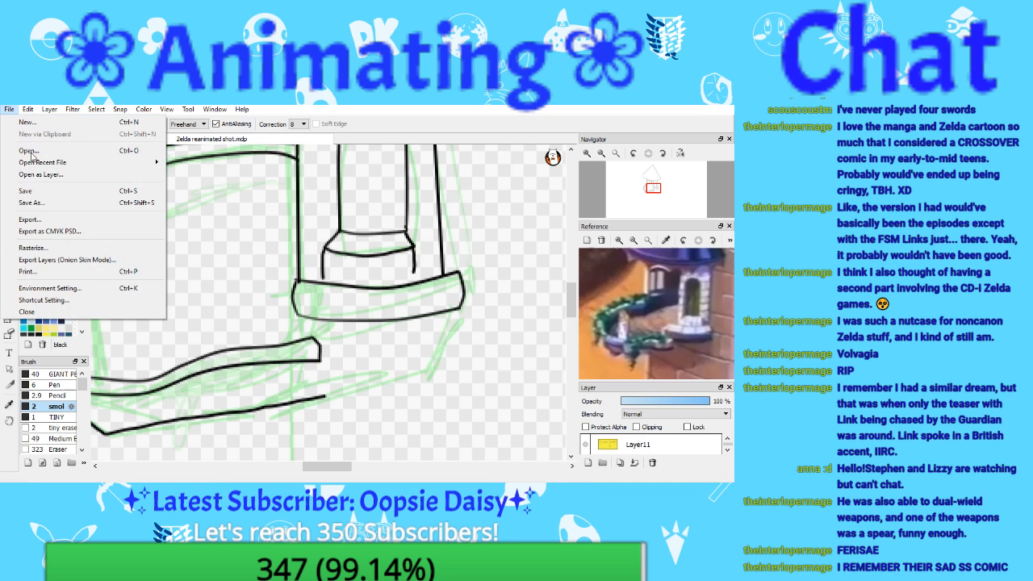
click(57, 192)
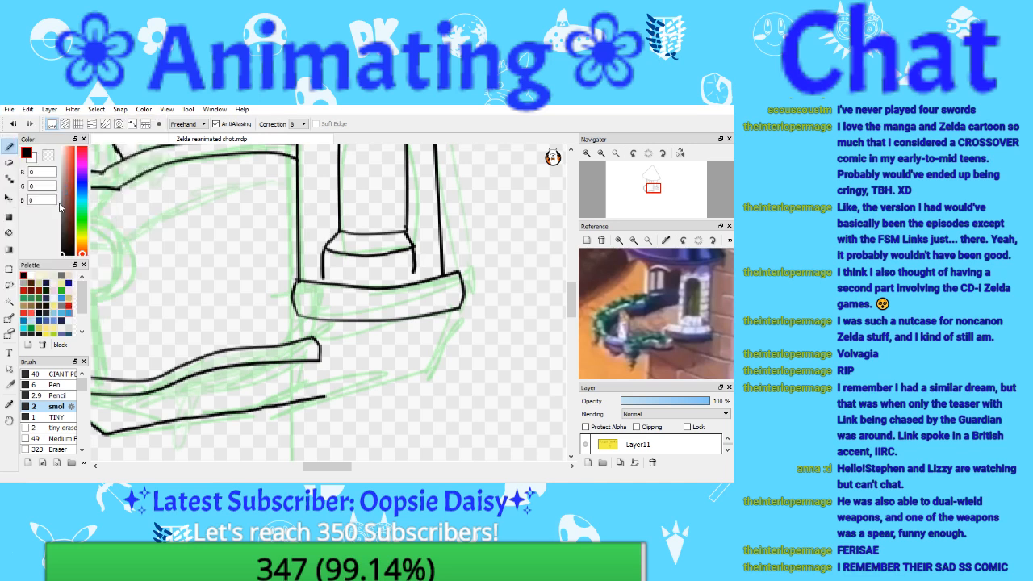
click(9, 162)
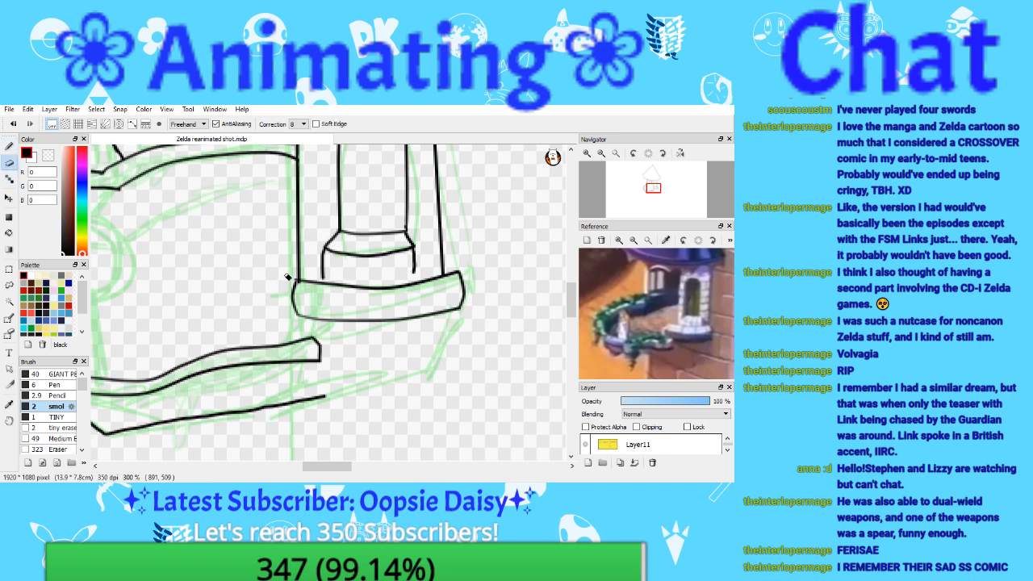
click(9, 146)
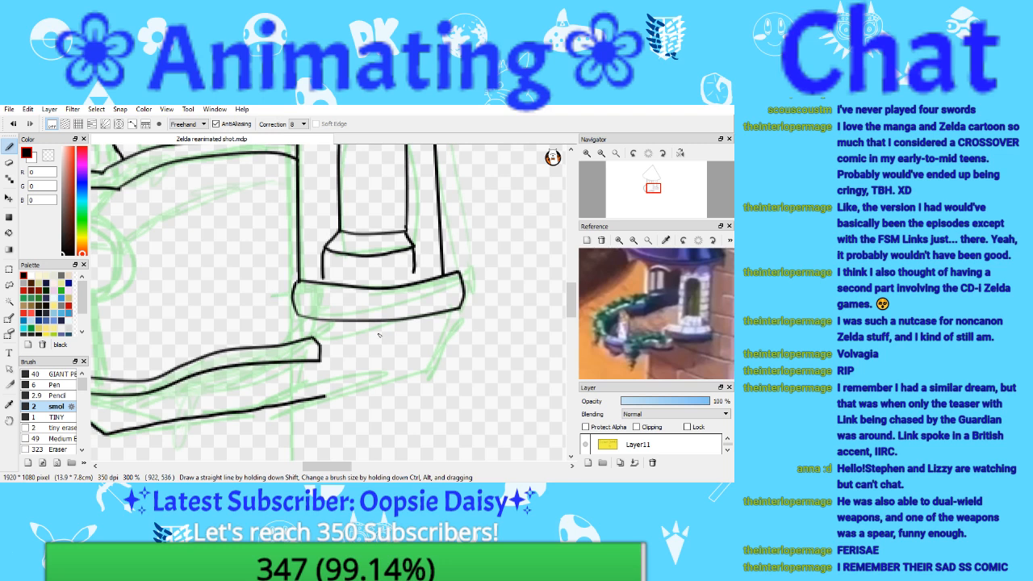
Step: Ink a second thin curved line just beneath the ledge's lower edge
drag(652, 188, 654, 197)
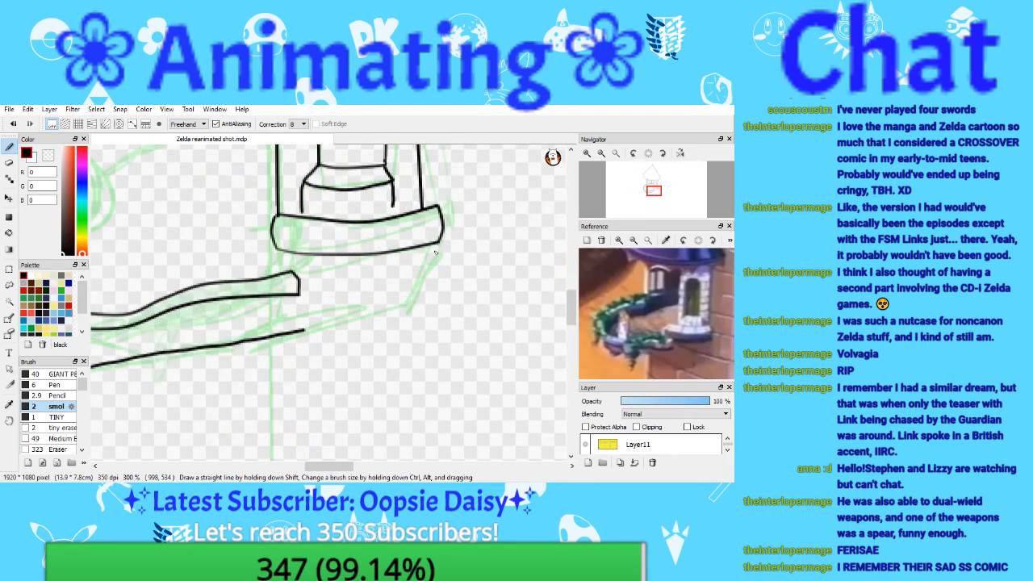
mouse_move(290, 256)
mouse_down()
mouse_move(360, 260)
mouse_move(436, 246)
mouse_up()
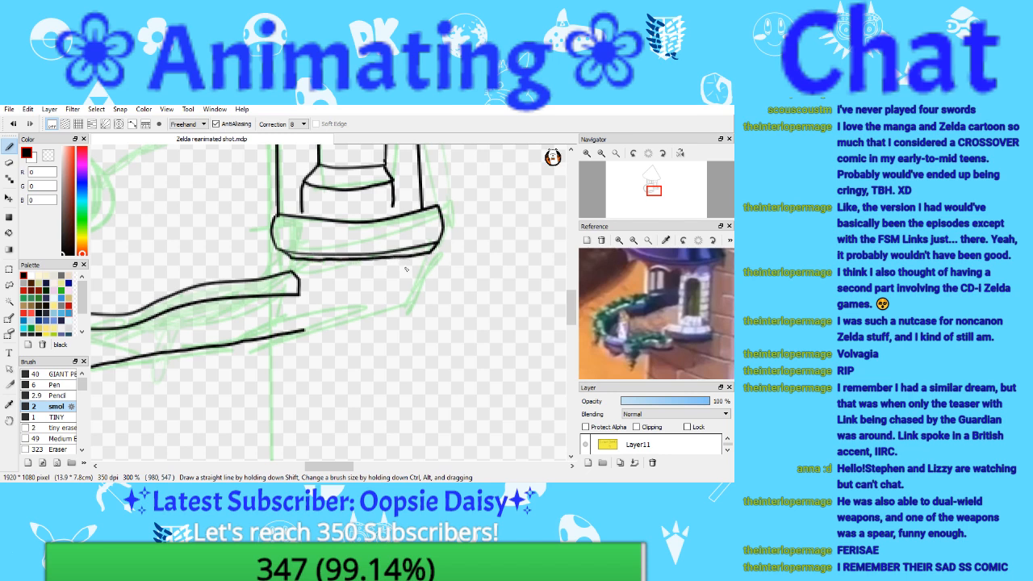
Step: Try inking a small block joining the balcony rail's right end to the ledge, and undo it
drag(657, 179, 654, 197)
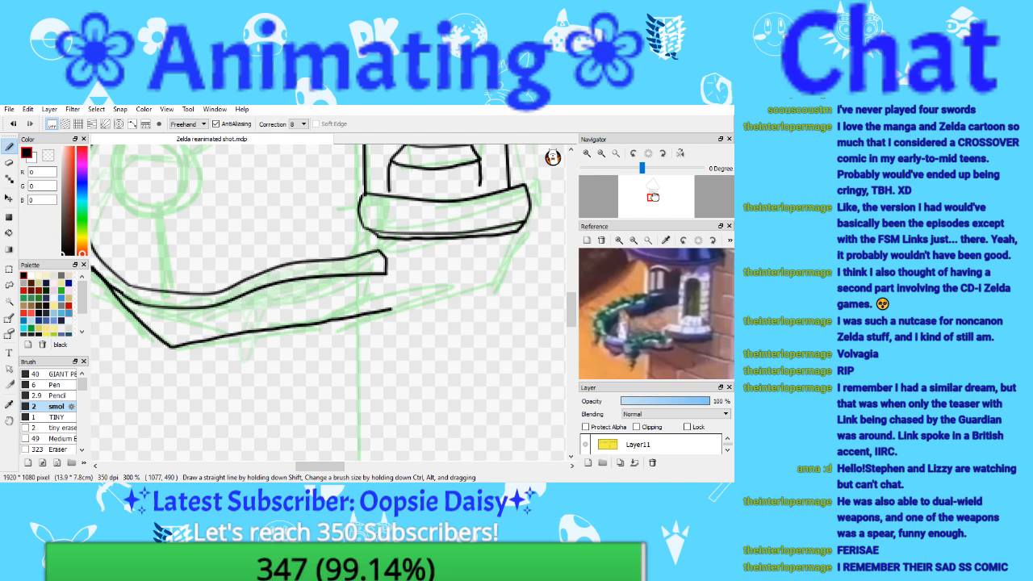
drag(654, 197, 651, 188)
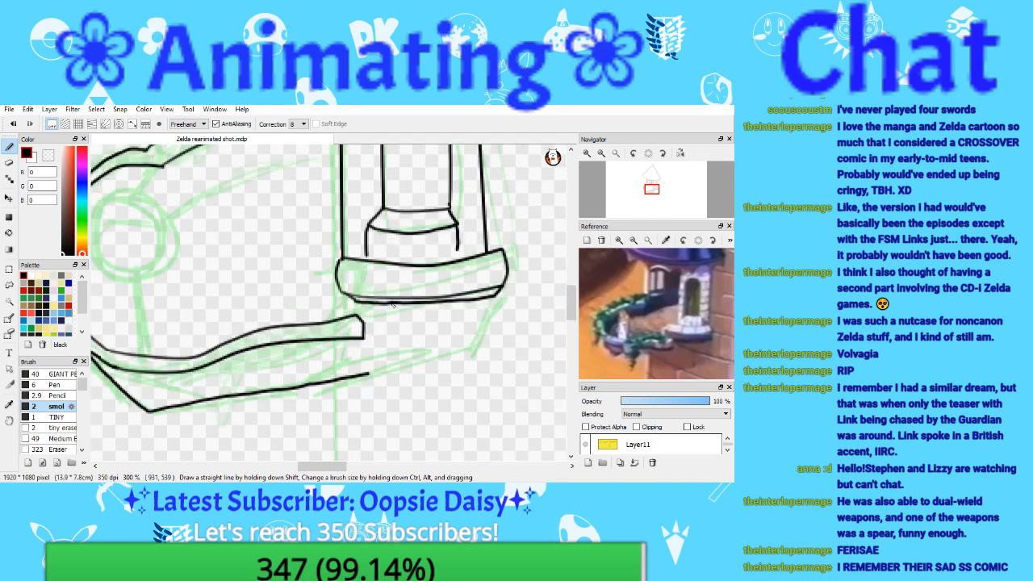
mouse_move(392, 305)
mouse_down()
mouse_move(396, 332)
mouse_move(371, 343)
mouse_move(376, 310)
mouse_up()
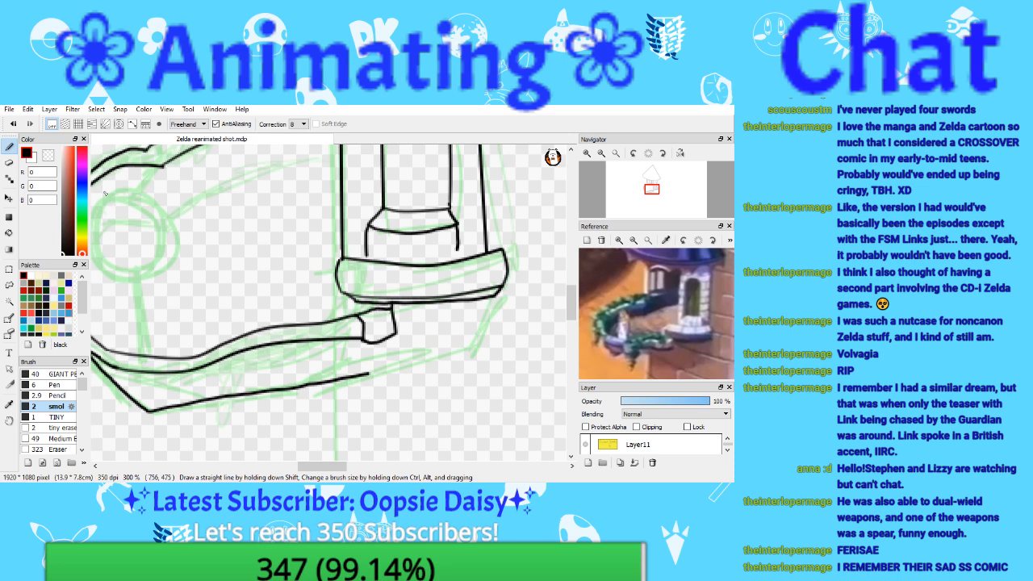
click(12, 123)
click(13, 124)
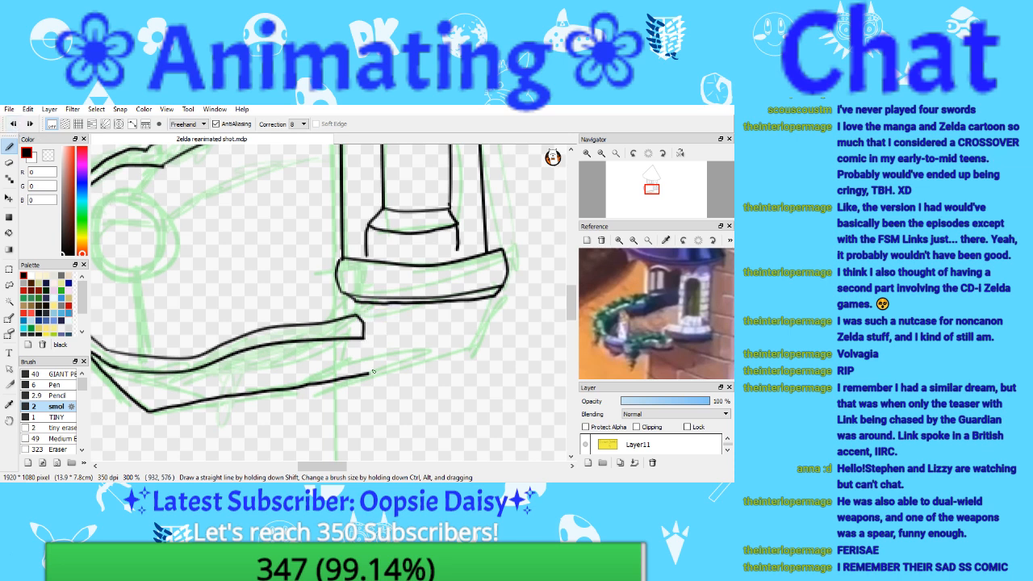
Step: Set the brush to Line mode
click(187, 123)
click(194, 142)
Step: Try extending the balcony's bottom edge to the right with a slanted line up to the ledge, and undo both lines
drag(367, 374, 473, 349)
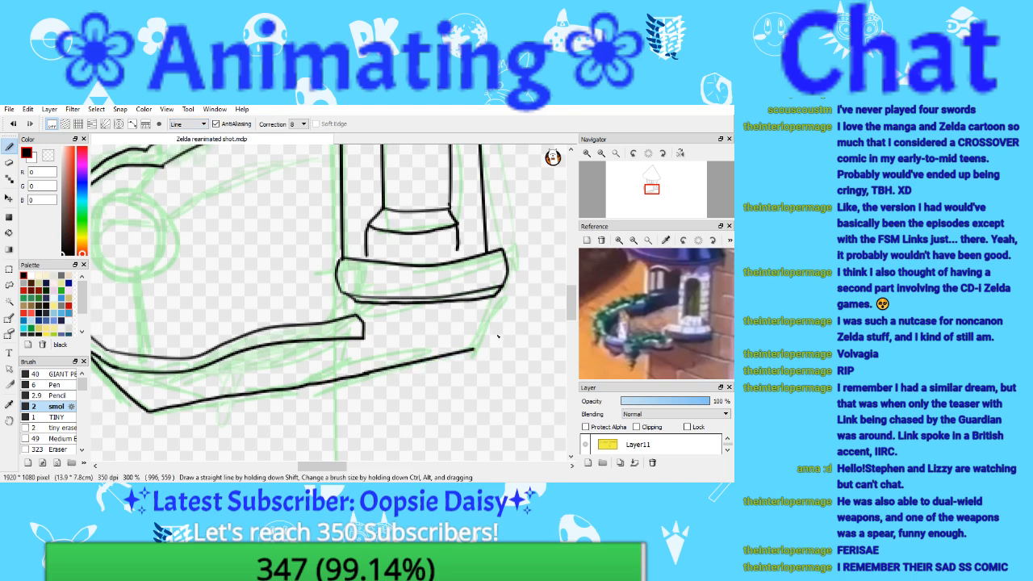
drag(484, 299, 474, 345)
click(602, 154)
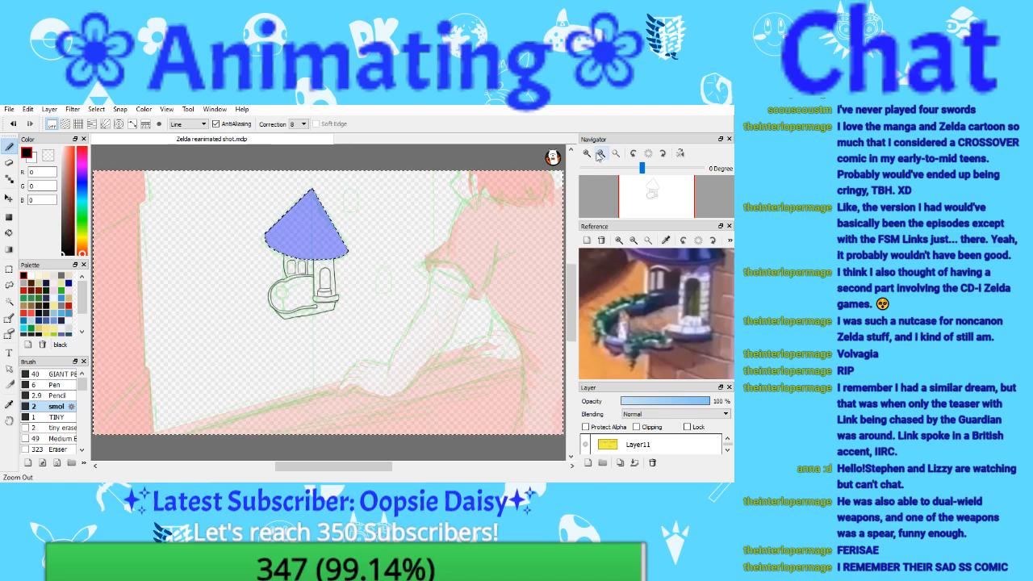
click(587, 155)
click(587, 155)
click(587, 155)
click(12, 126)
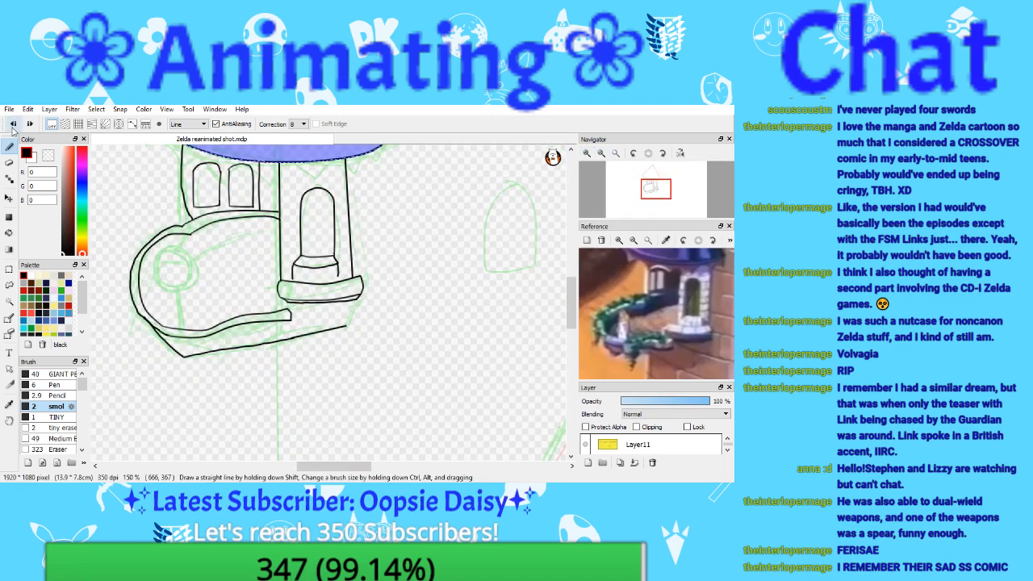
click(12, 126)
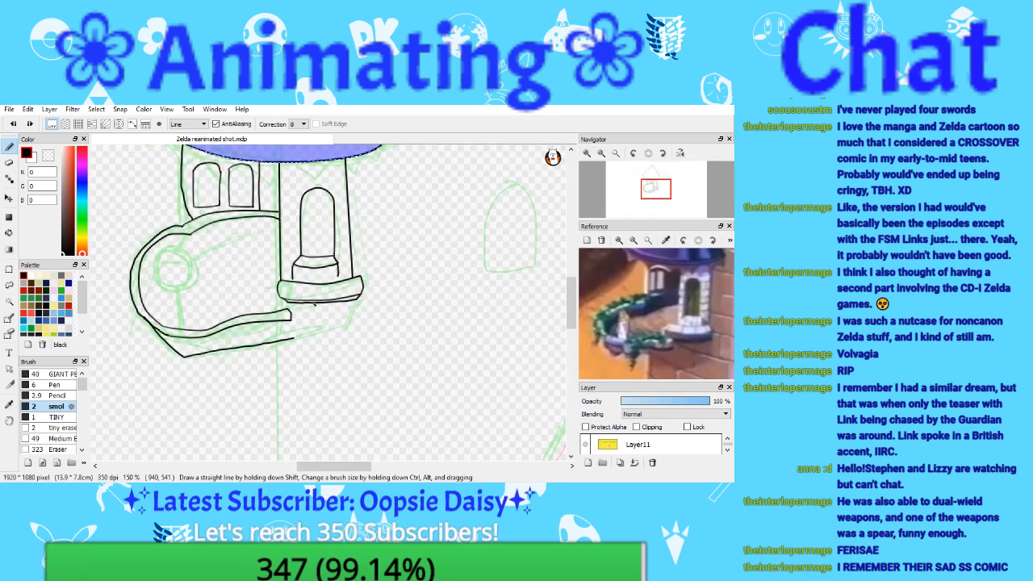
Step: Ink a slanted straight line from the ledge's underside down to the right end of the balcony's bottom edge
drag(314, 304, 305, 337)
click(600, 154)
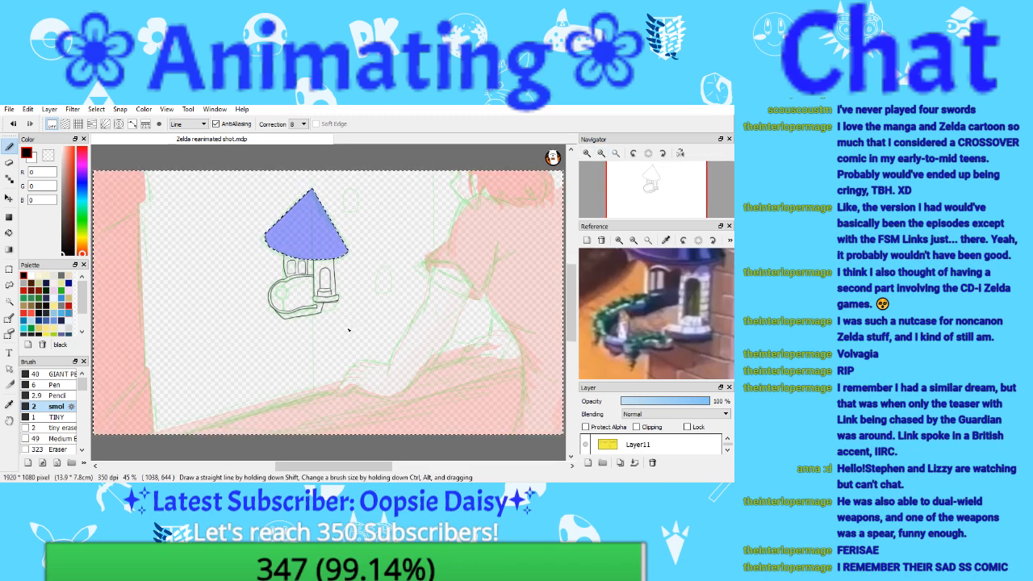
Step: Return the brush to Freehand and erase the right part of the balcony's lower rail back to its curve
scroll(650, 198, up, 6)
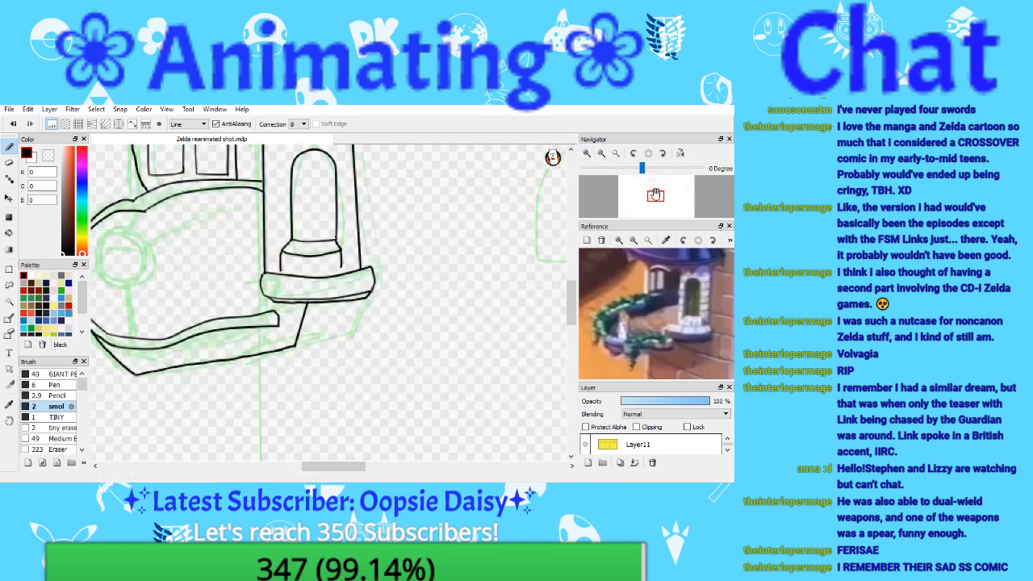
click(183, 132)
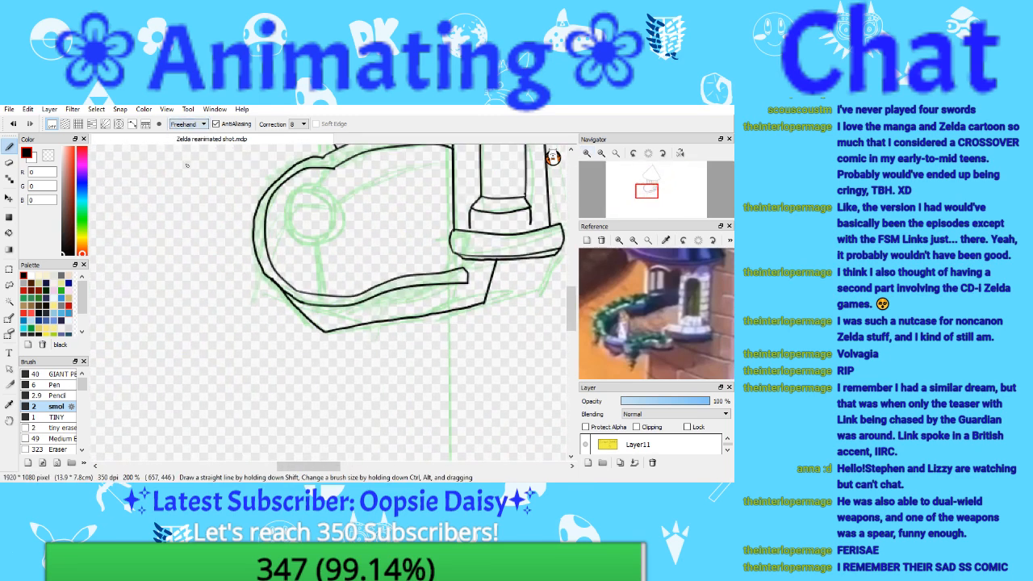
key(e)
mouse_move(467, 281)
mouse_down()
mouse_move(387, 281)
mouse_move(426, 288)
mouse_up()
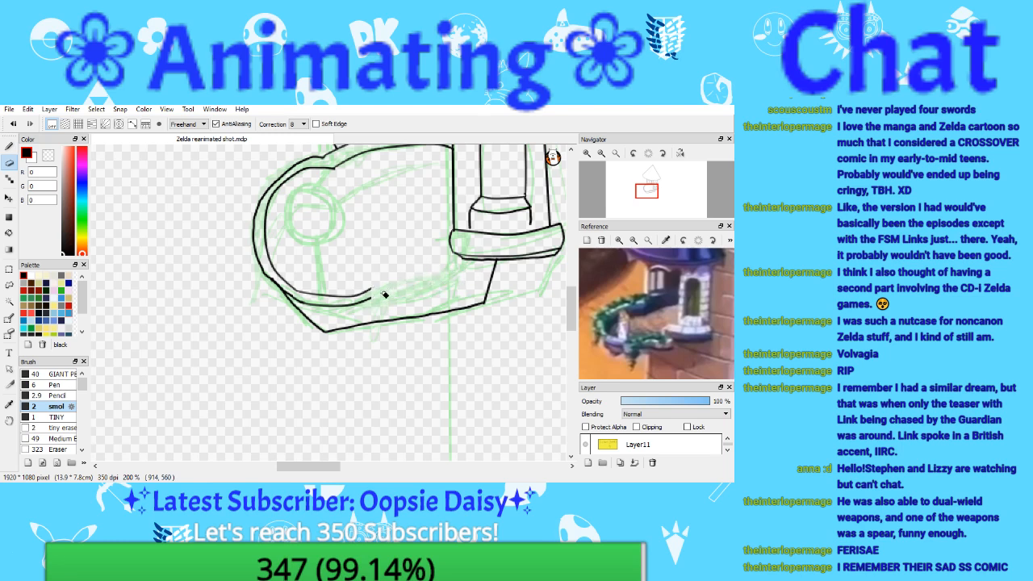
key(b)
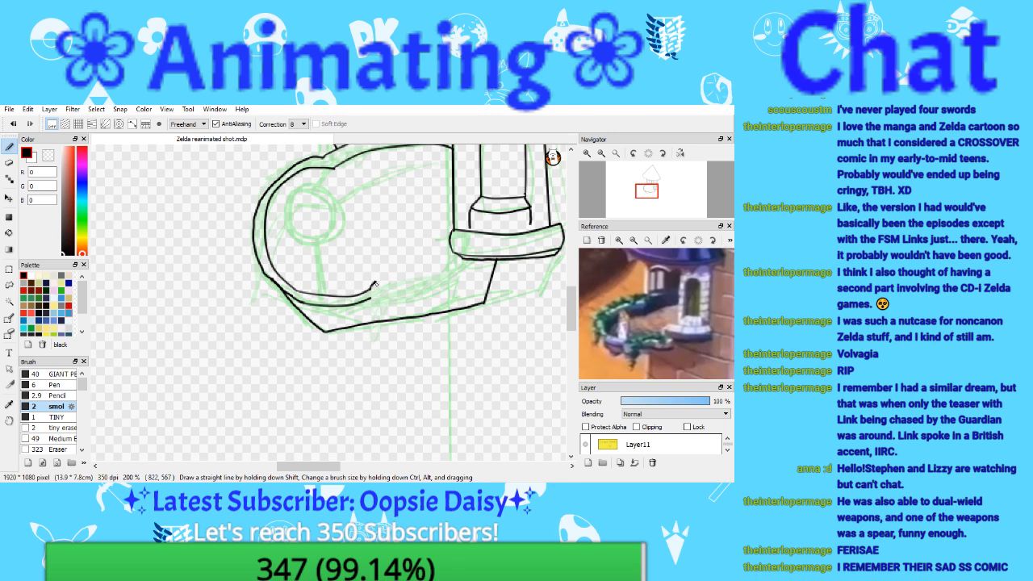
Step: Extend the balcony's two lower rail lines in a wavy curve up to the ledge's underside, saving the drawing before and after
click(8, 108)
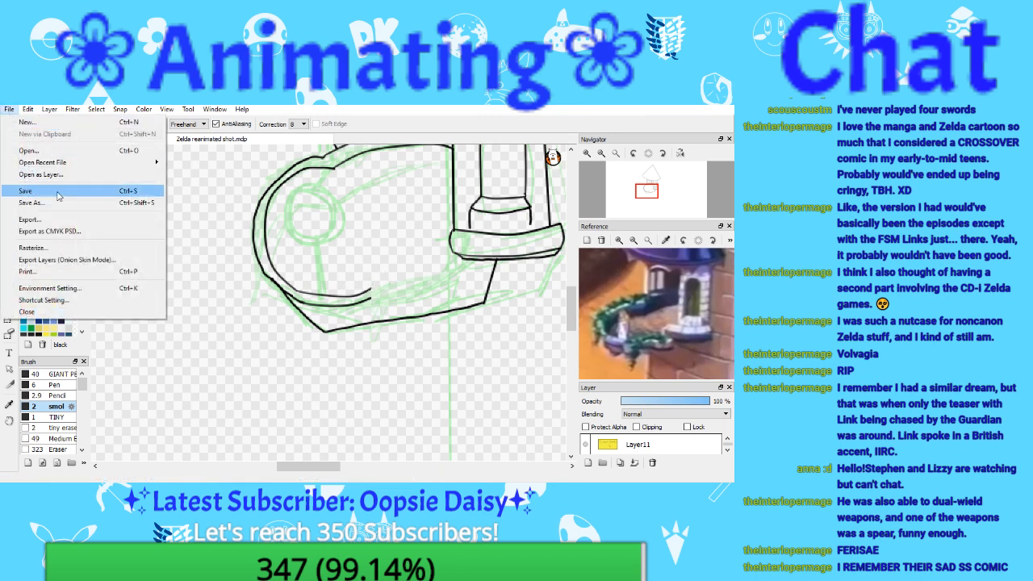
click(57, 192)
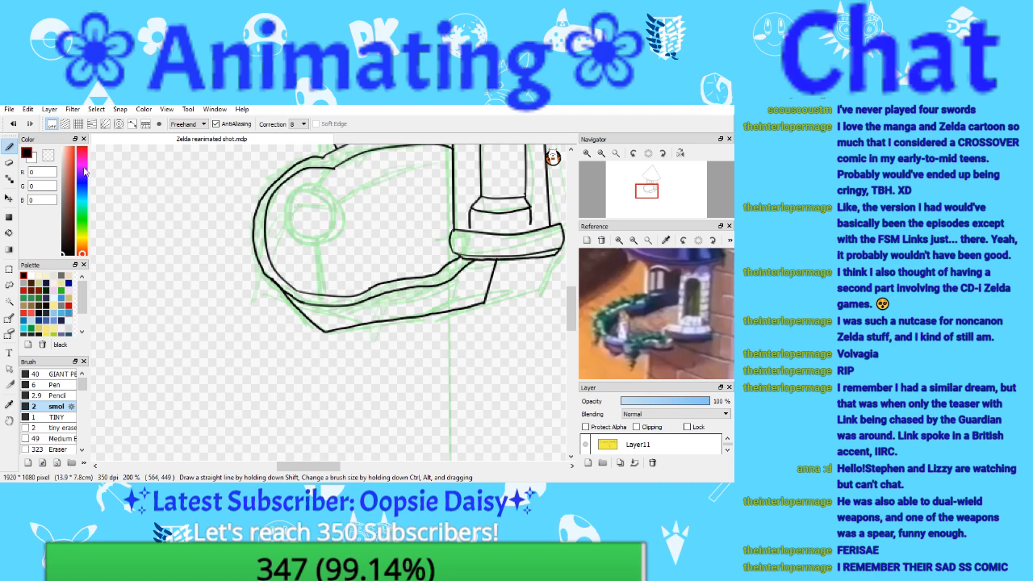
click(9, 109)
click(90, 193)
Step: Ink the balcony's inner edge: a curve from the tower wall, a short corner line, and a curve down the left side
click(599, 155)
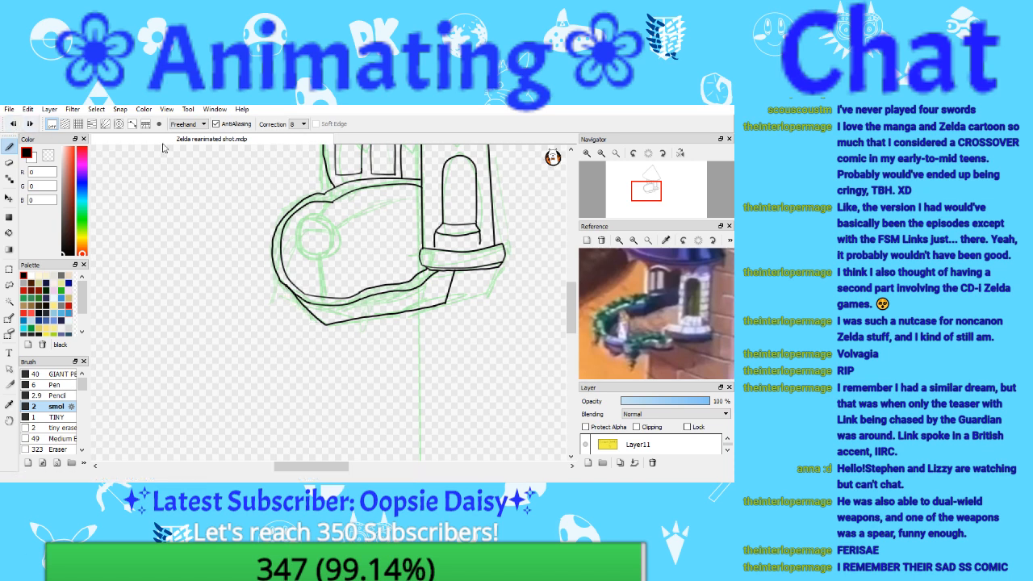
click(614, 154)
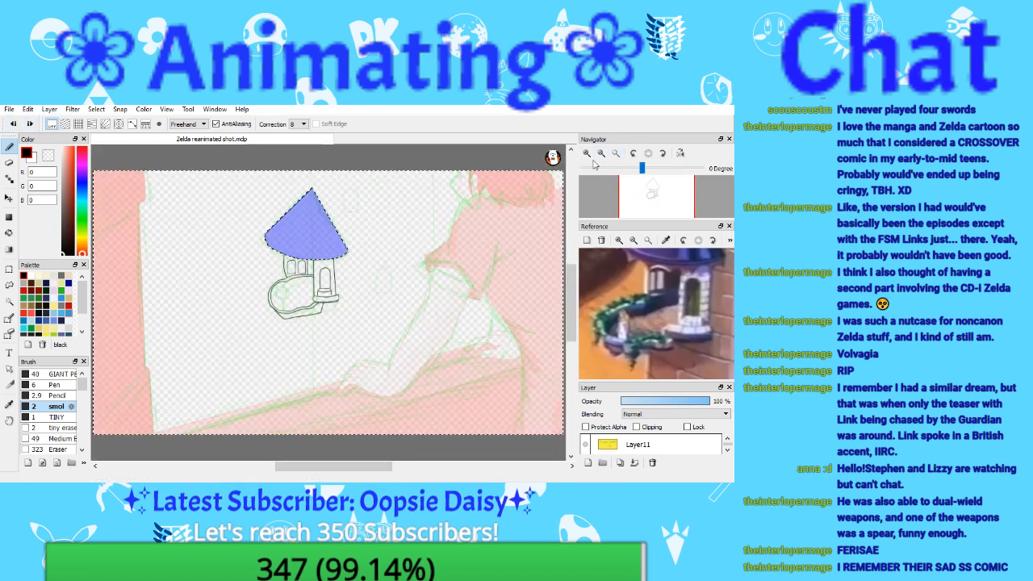
click(588, 156)
click(588, 155)
click(588, 156)
drag(627, 190, 650, 194)
click(589, 157)
click(588, 155)
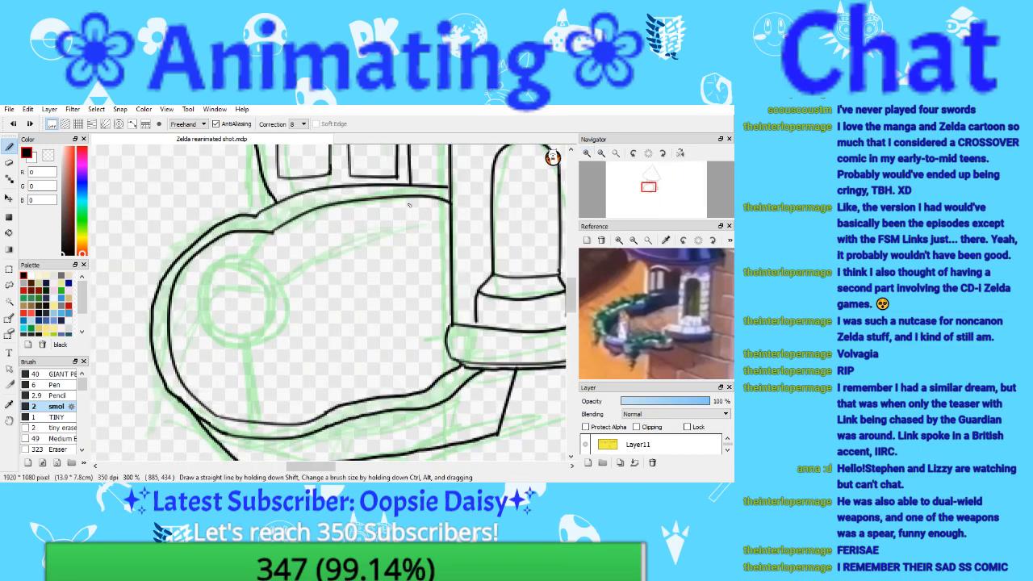
drag(414, 232, 304, 273)
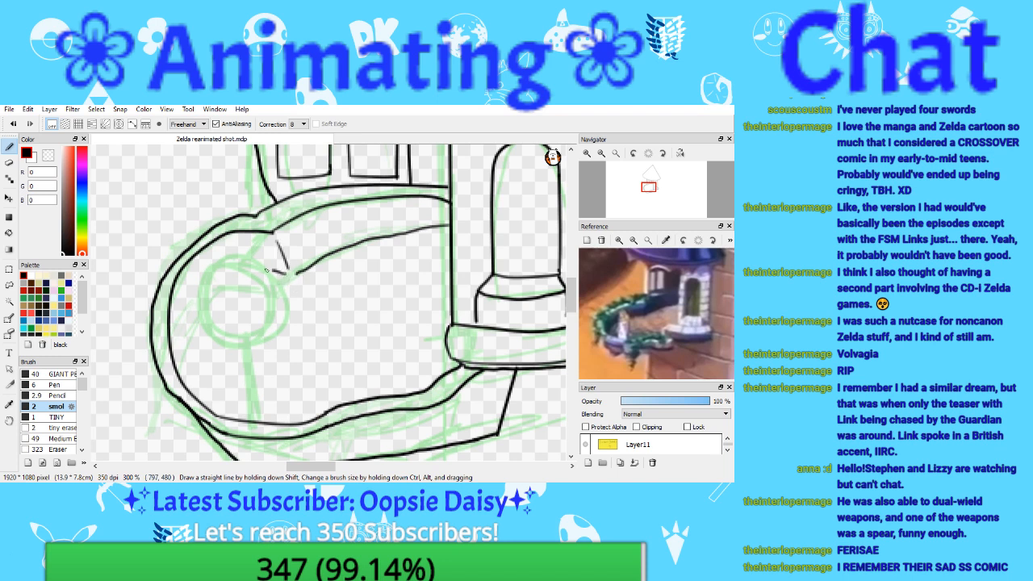
mouse_move(266, 269)
mouse_down()
mouse_move(222, 274)
mouse_move(194, 309)
mouse_up()
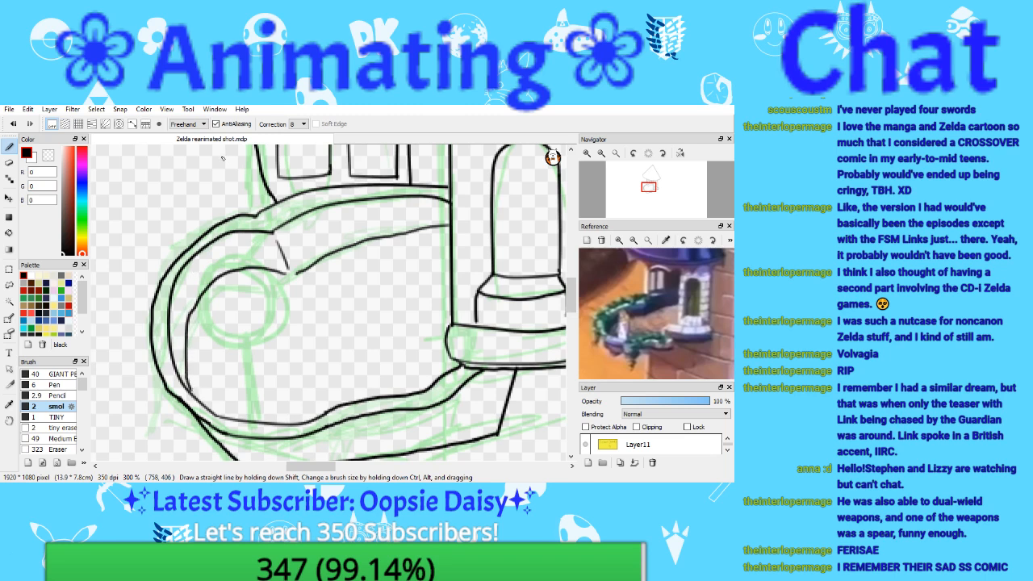
Step: Clear the selection around the tower's roof and switch to the lasso selection tool
click(616, 153)
click(616, 153)
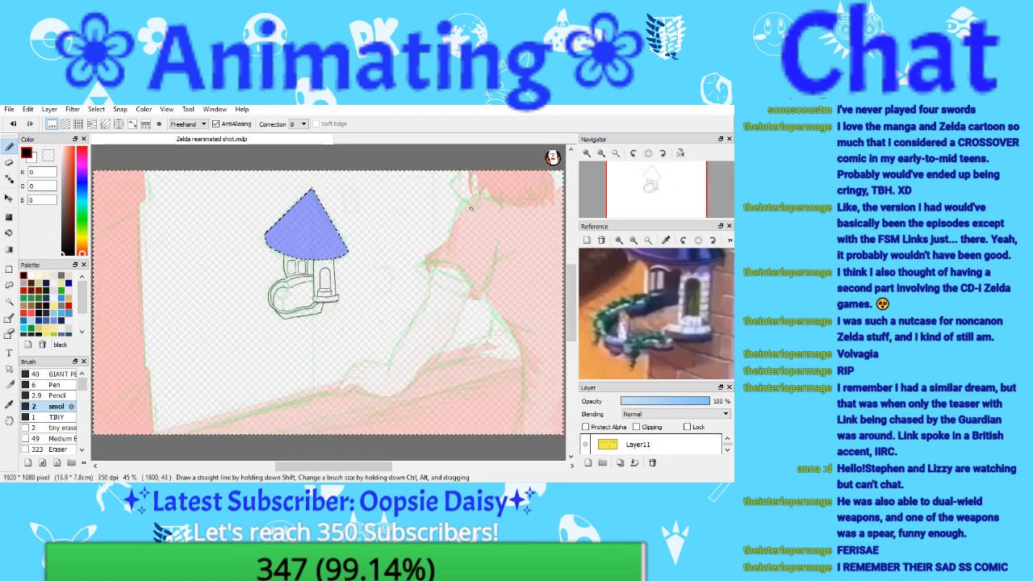
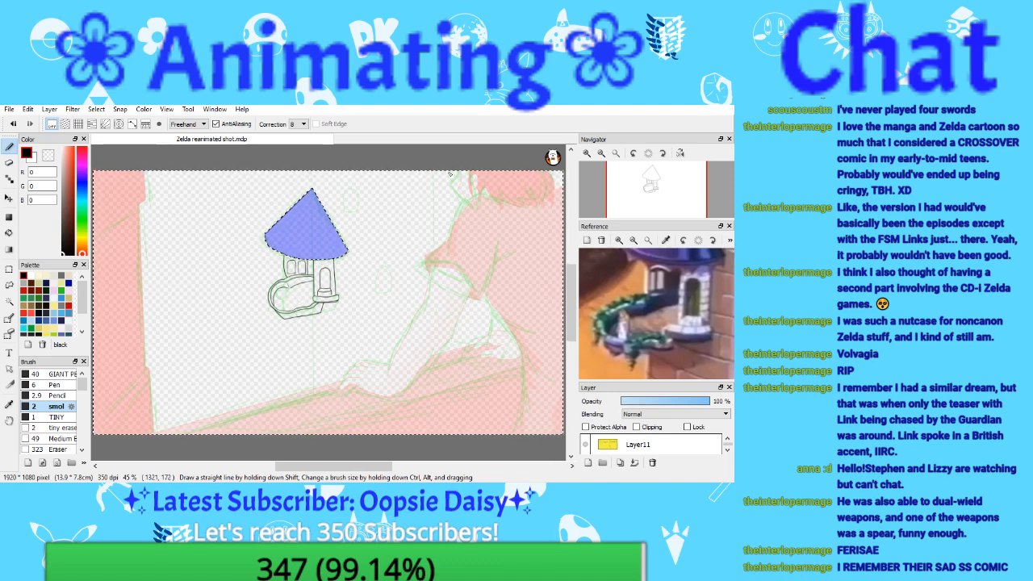
key(ctrl+d)
click(587, 153)
click(586, 153)
click(586, 153)
click(645, 196)
drag(645, 196, 649, 196)
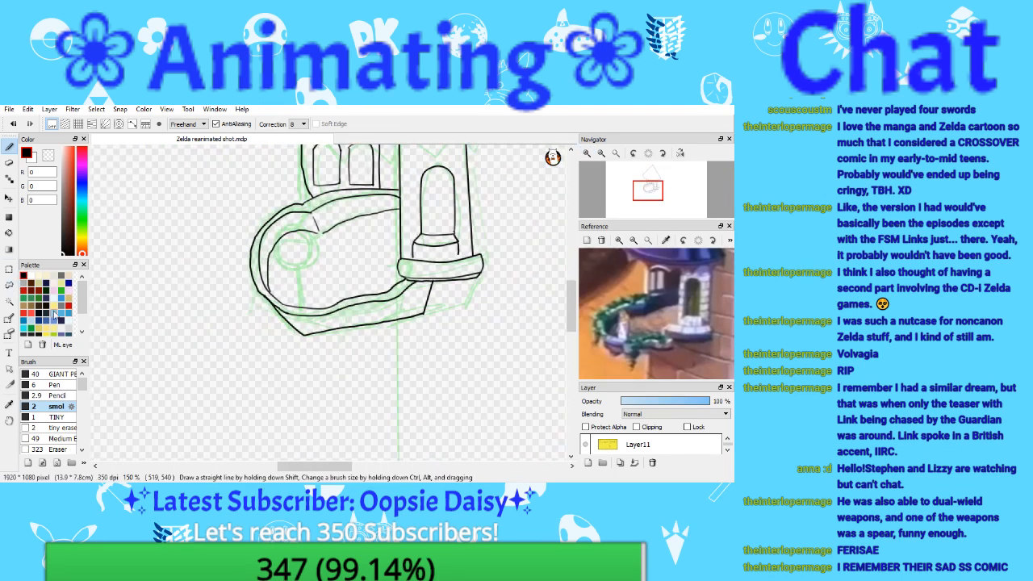
click(9, 285)
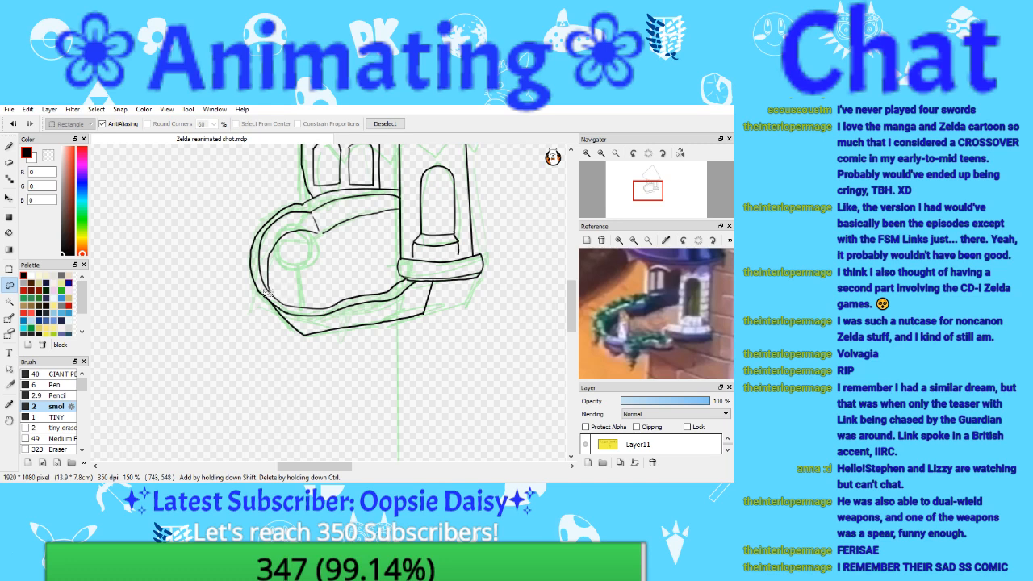
key(ctrl+z)
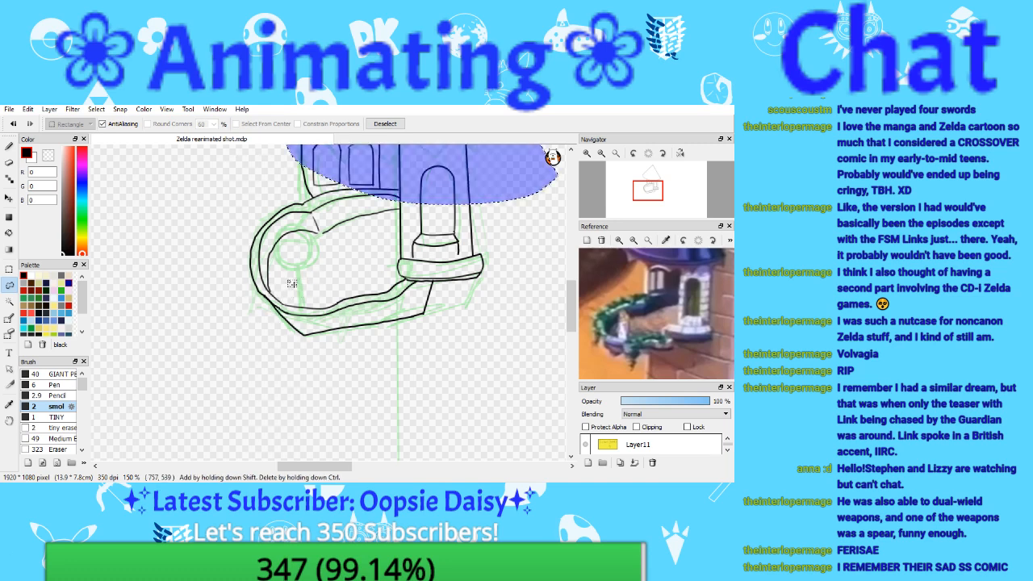
key(ctrl+d)
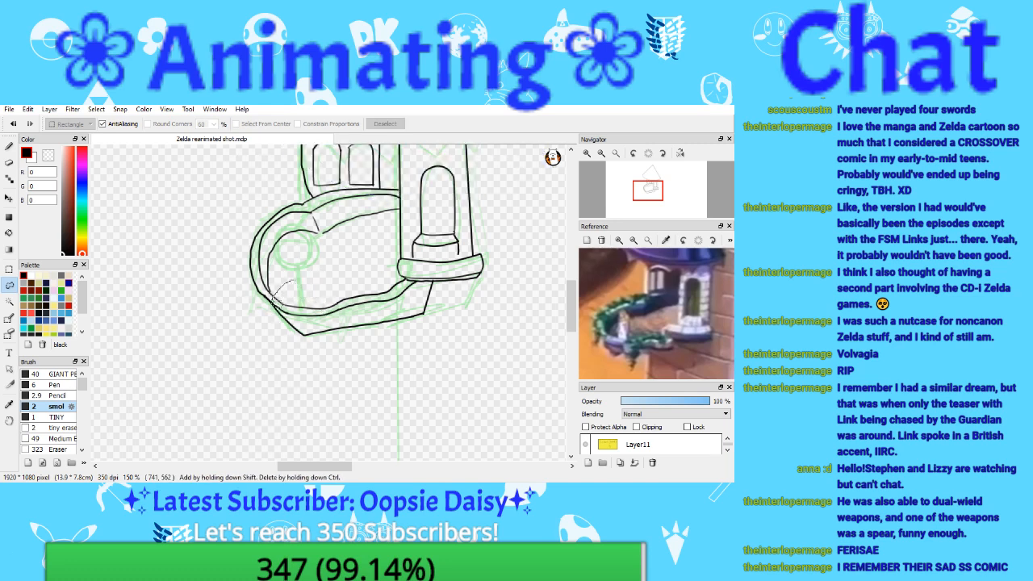
Step: Lasso the balcony's lower rail and underside, rotate them slightly clockwise, shift them up and left, and apply the transform
mouse_move(275, 300)
mouse_down()
mouse_move(433, 346)
mouse_move(449, 303)
mouse_move(438, 284)
mouse_move(287, 278)
mouse_up()
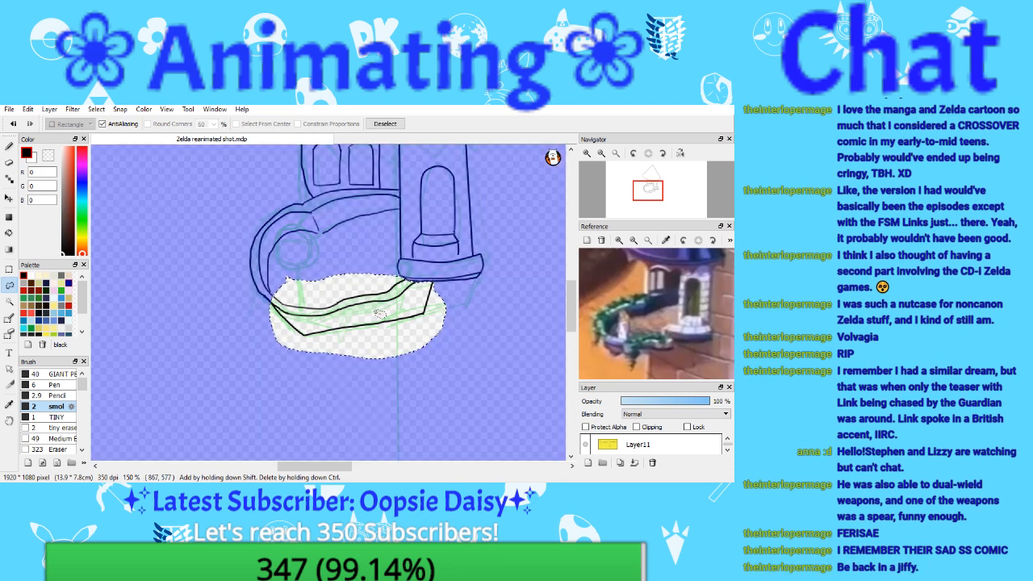
key(ctrl+t)
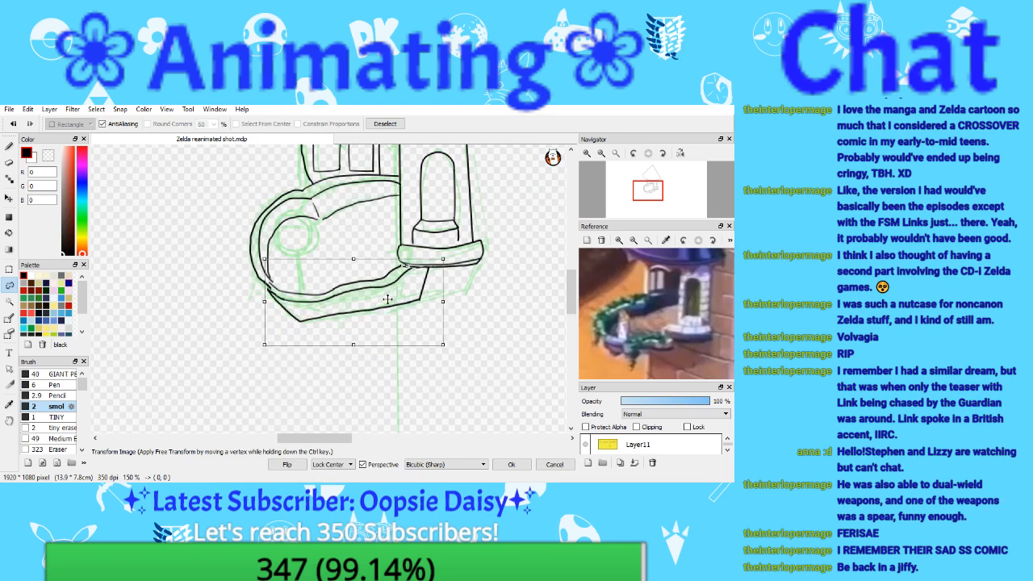
drag(387, 299, 377, 295)
mouse_move(475, 279)
mouse_down()
mouse_move(455, 294)
mouse_move(402, 287)
mouse_up()
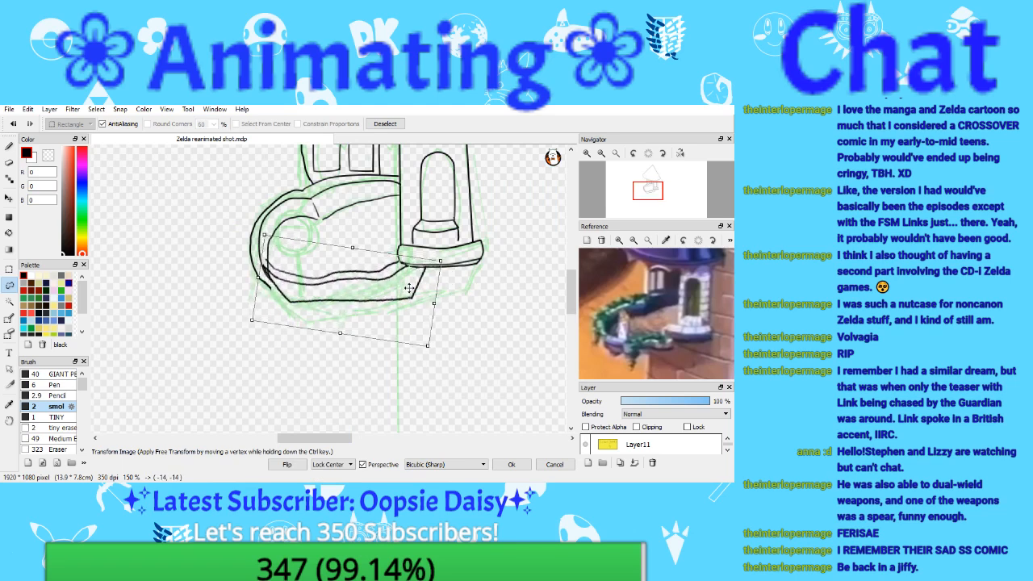
click(601, 153)
click(615, 153)
mouse_move(309, 292)
mouse_down()
mouse_move(316, 299)
mouse_move(306, 289)
mouse_up()
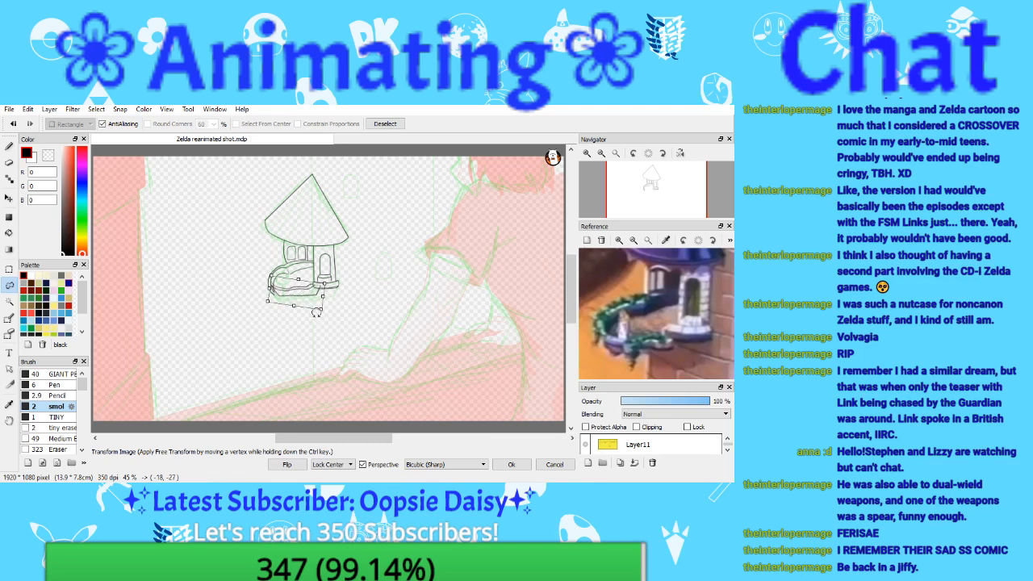
drag(297, 289, 296, 292)
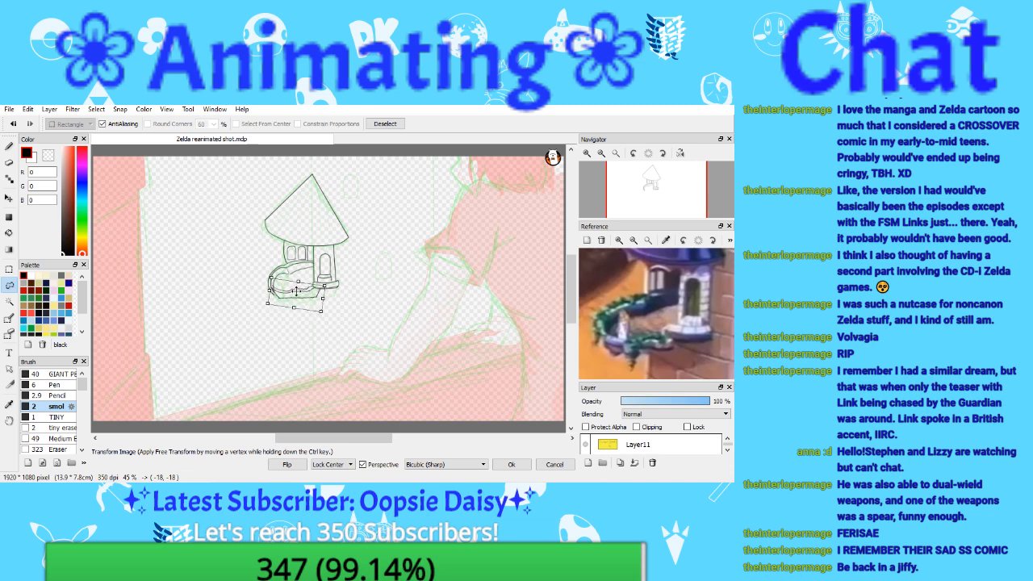
key(Return)
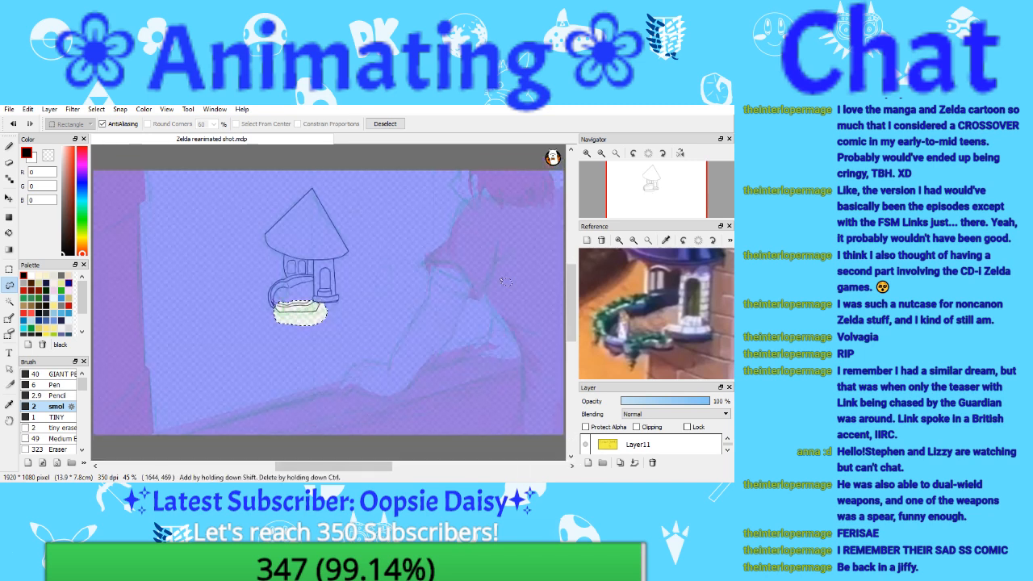
Step: Erase the overlapping line ends where the moved lower rail crosses the balcony's left curves
click(586, 153)
click(586, 153)
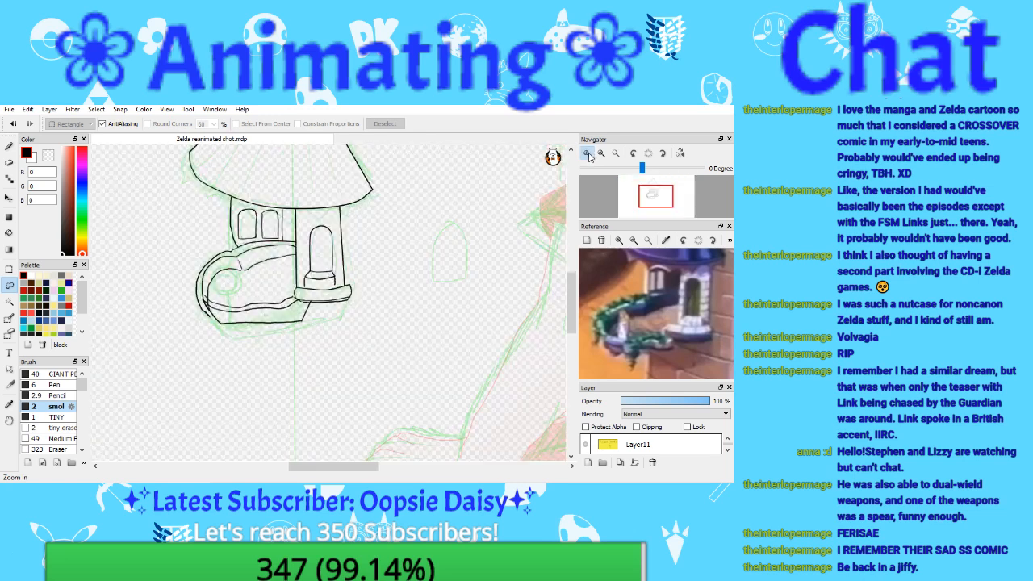
click(586, 153)
click(586, 154)
drag(652, 195, 643, 189)
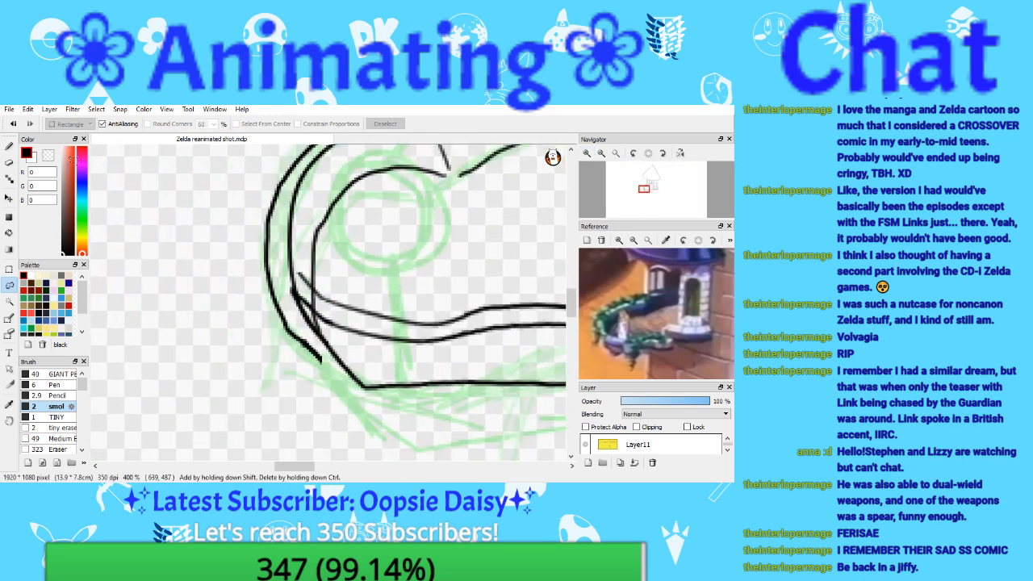
key(e)
mouse_move(309, 280)
mouse_down()
mouse_move(313, 300)
mouse_move(297, 290)
mouse_move(321, 313)
mouse_up()
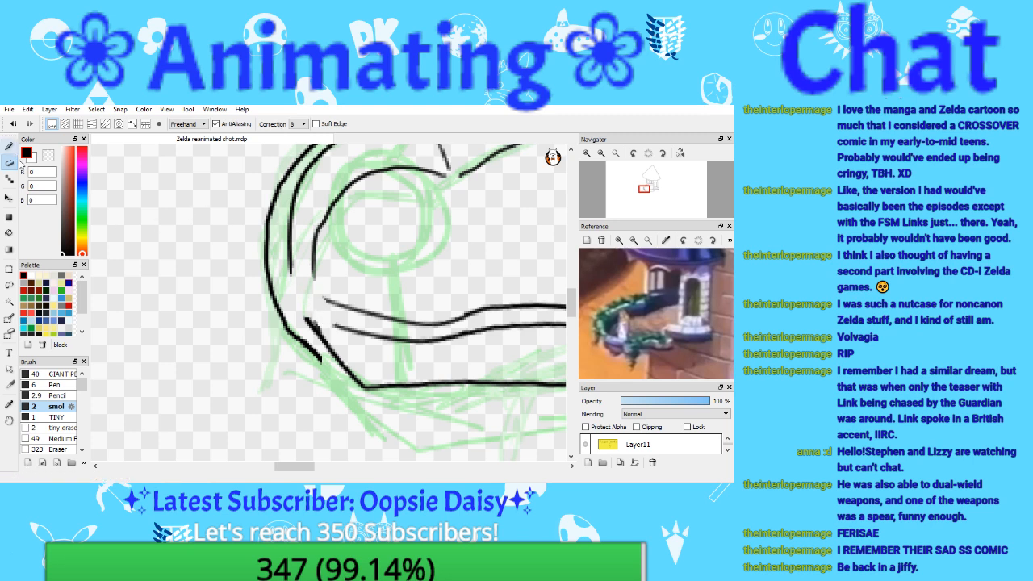
Step: Erase the lower stretch of the balcony's outer left curve and trim the end of the curve beside it
click(601, 153)
click(601, 153)
click(601, 152)
click(585, 152)
click(585, 151)
click(585, 152)
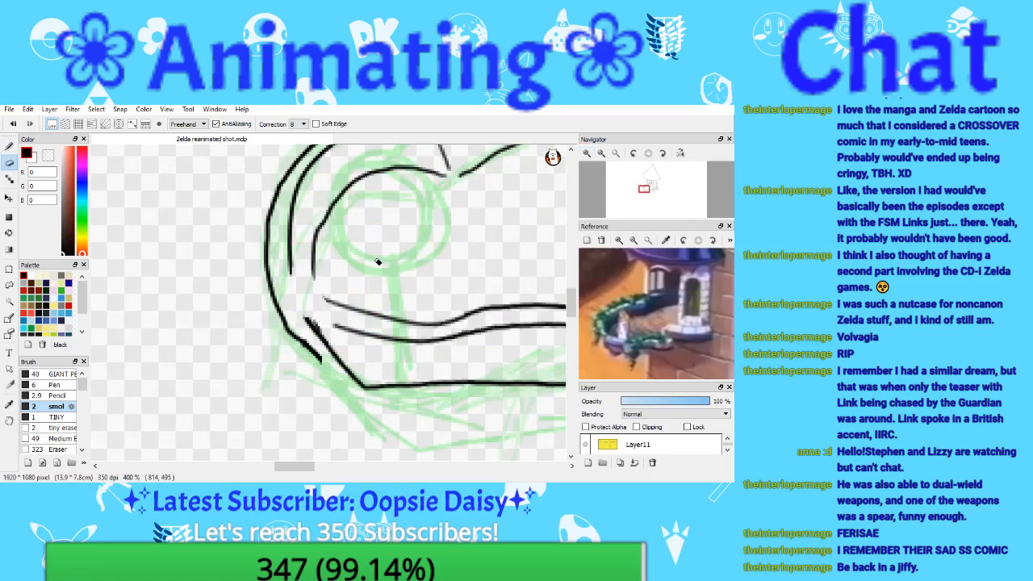
mouse_move(293, 345)
mouse_down()
mouse_move(327, 371)
mouse_move(316, 364)
mouse_move(334, 331)
mouse_move(326, 298)
mouse_move(291, 350)
mouse_move(269, 237)
mouse_up()
Step: Ink a short line joining the underside's left corner to the lower rail line, and save the drawing
key(p)
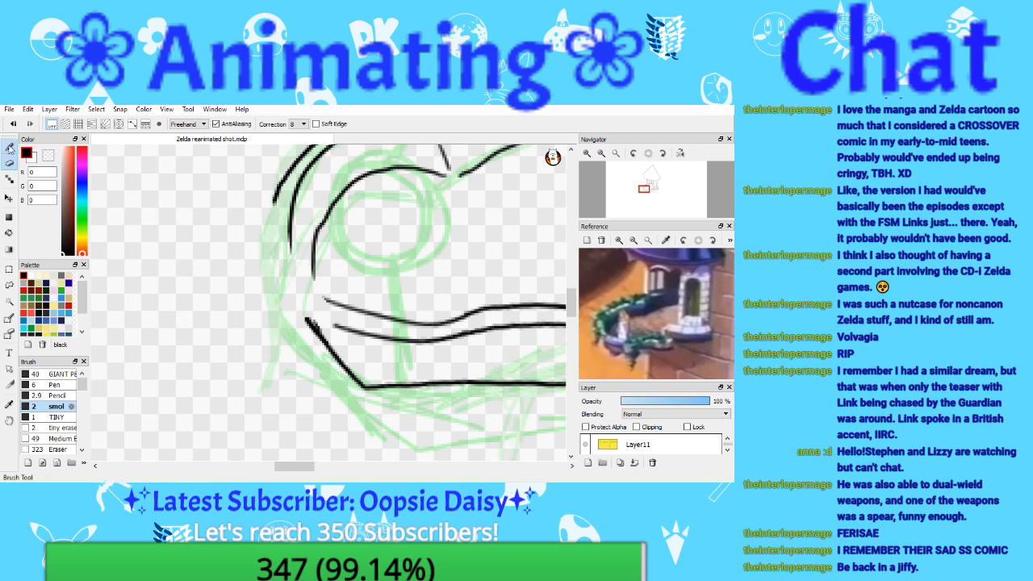
drag(310, 319, 338, 327)
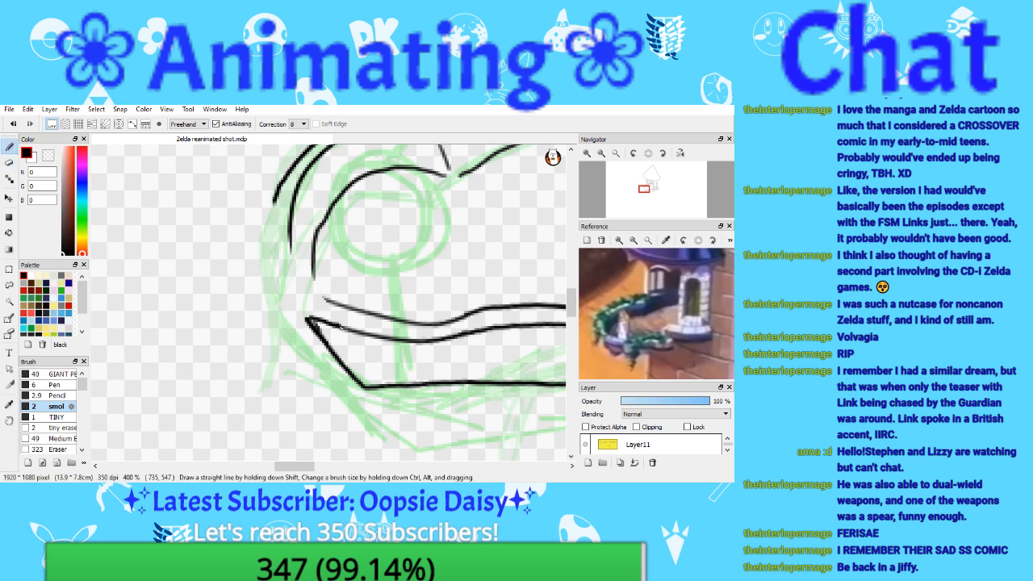
click(10, 111)
click(66, 193)
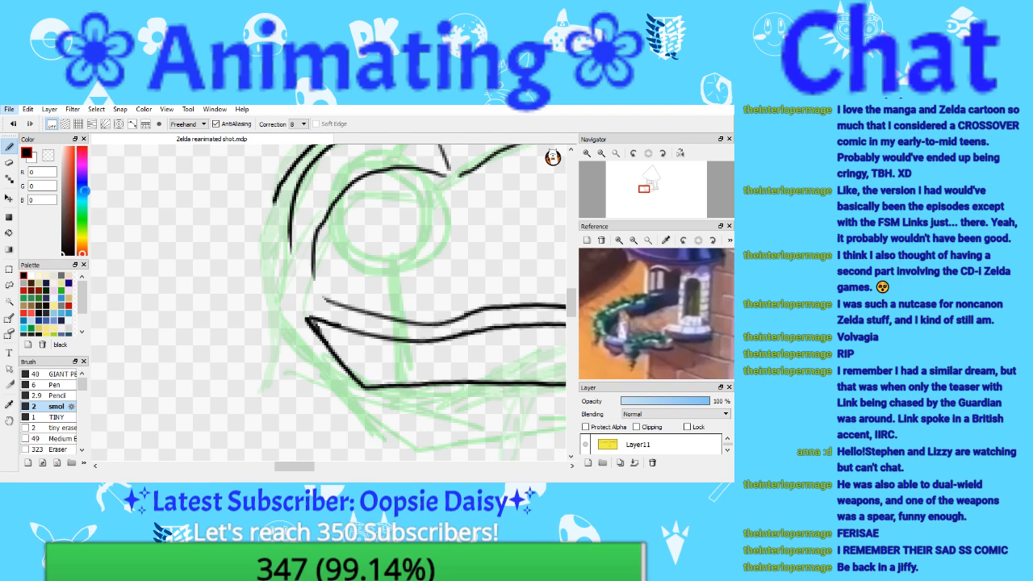
Step: Ink the balcony's missing left side, joining the inner edge to the rail and carrying both outer curves down to the underside's corner
click(606, 153)
click(607, 153)
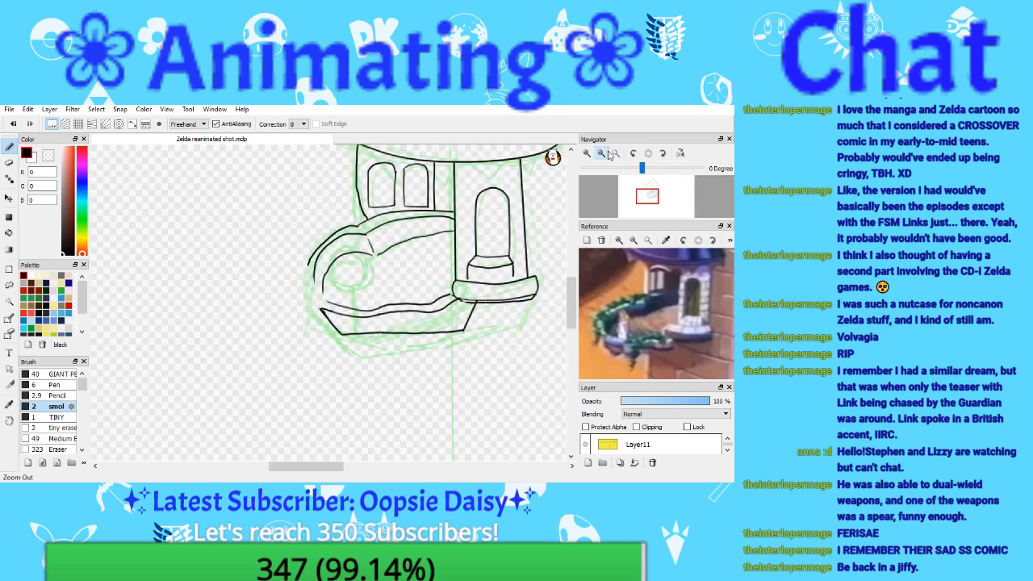
click(590, 154)
click(590, 154)
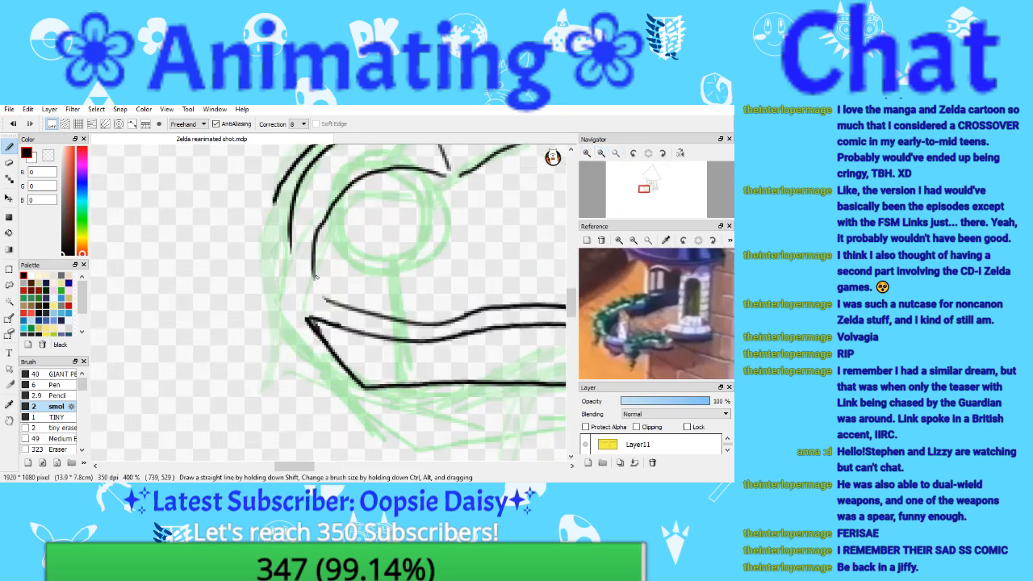
drag(314, 281, 330, 293)
drag(290, 246, 310, 317)
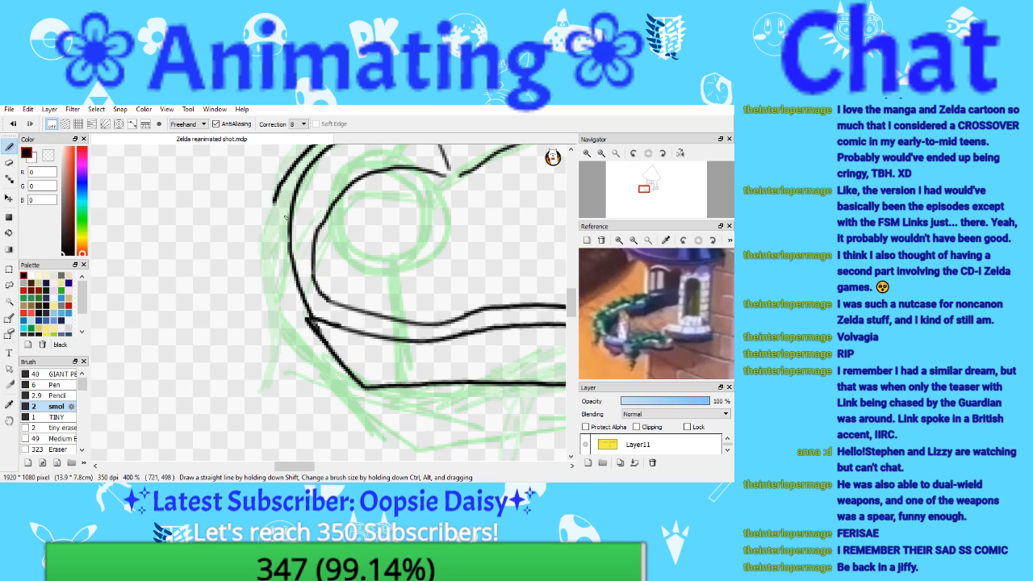
click(13, 123)
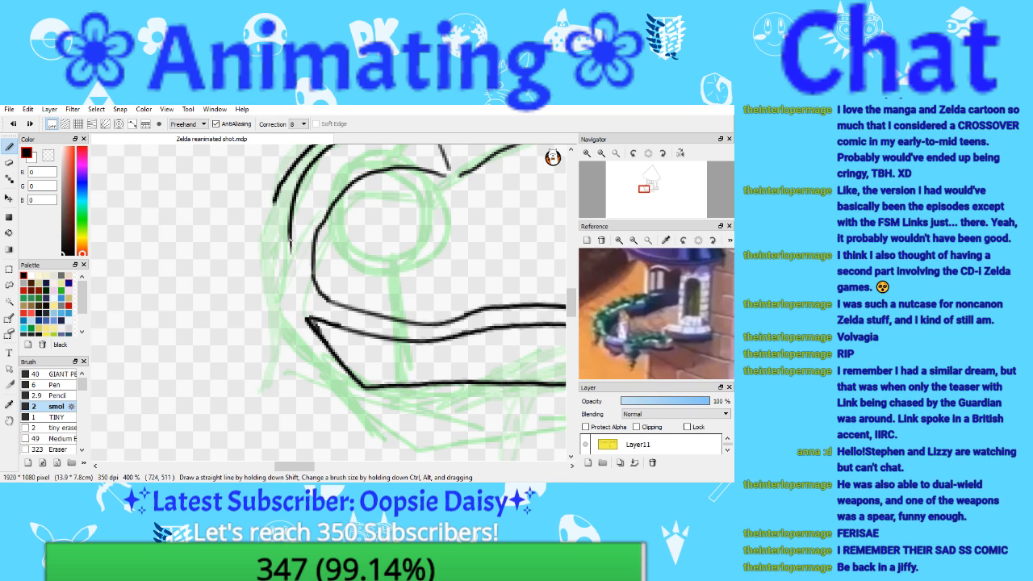
drag(290, 242, 308, 318)
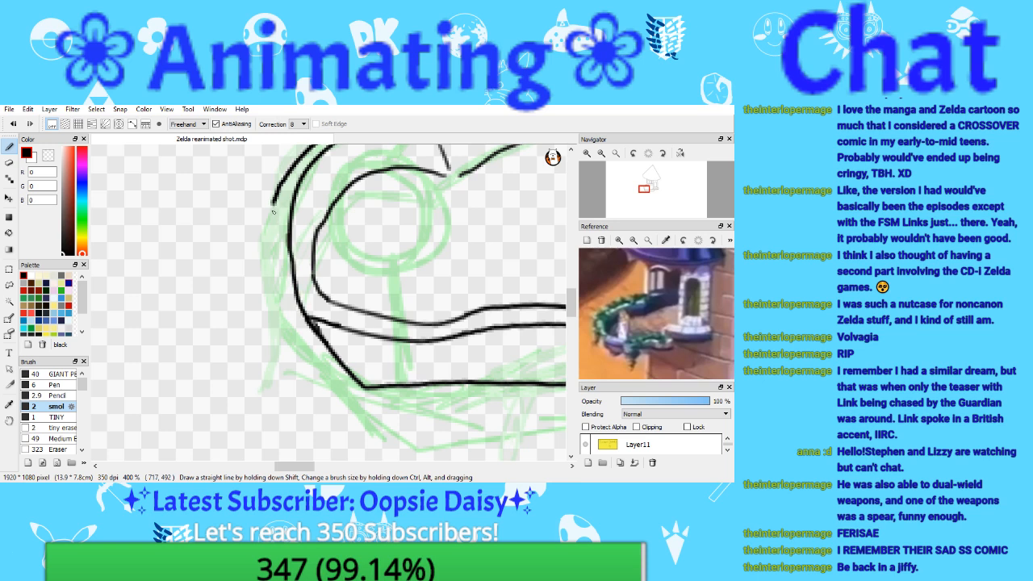
mouse_move(274, 212)
mouse_down()
mouse_move(283, 284)
mouse_move(307, 319)
mouse_up()
Step: Check the whole tower at full canvas view and up close, and save the drawing
click(615, 154)
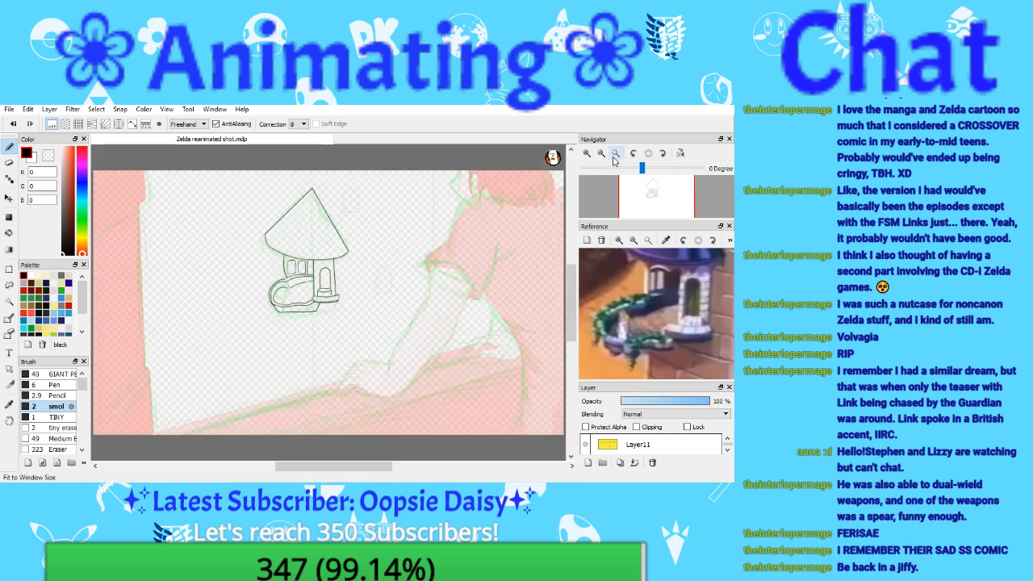
click(590, 155)
click(591, 155)
click(591, 157)
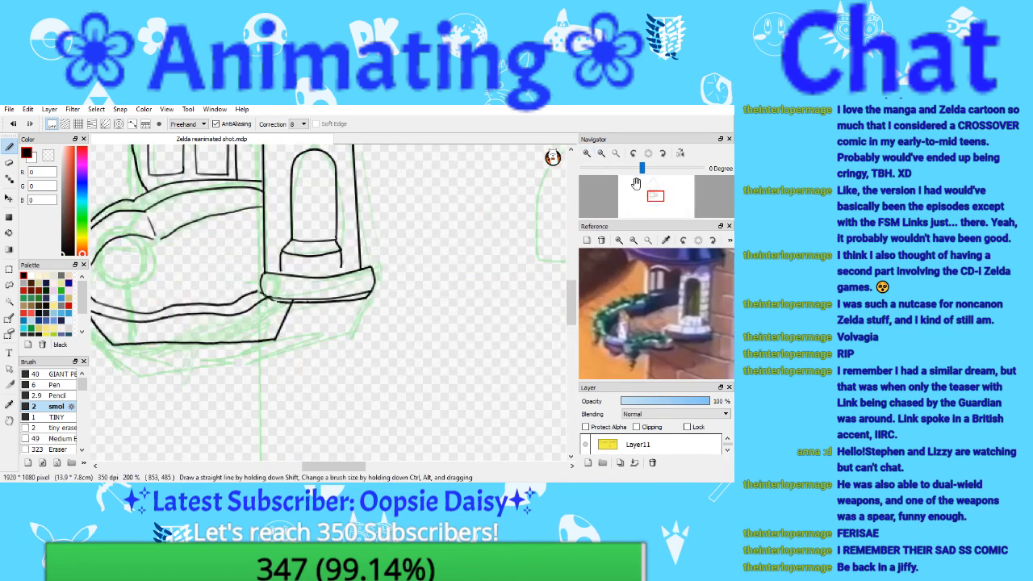
drag(641, 192, 650, 194)
click(10, 110)
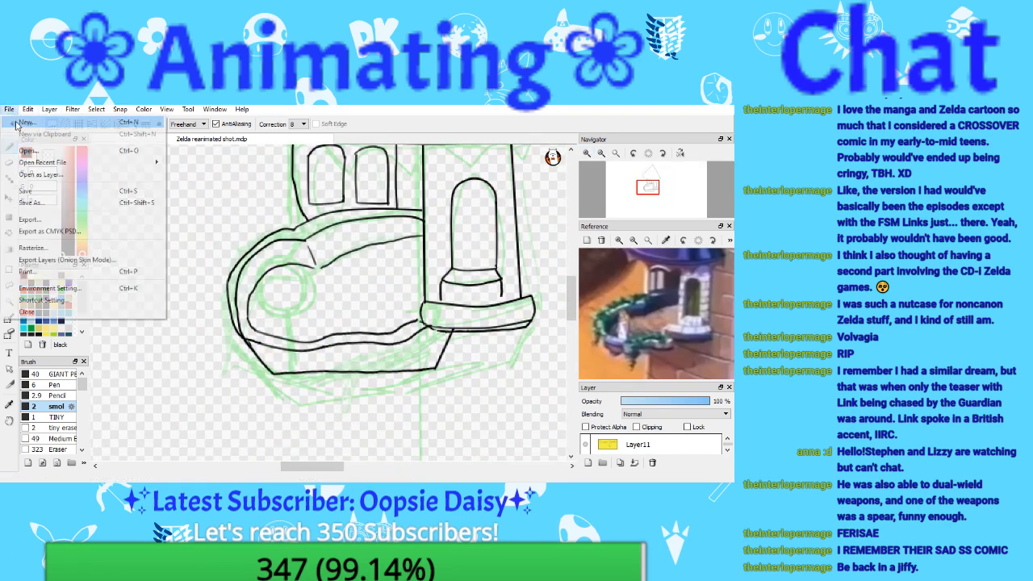
click(64, 192)
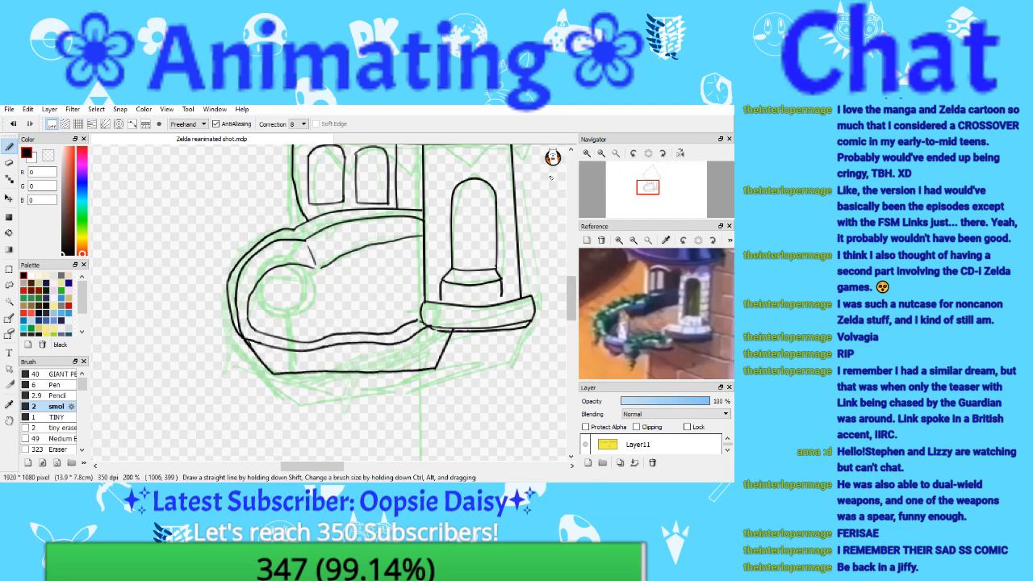
Step: Trim the excess line beneath the left part of the base ledge with the tiny eraser brush, and reselect the smol brush
click(588, 156)
click(589, 156)
drag(653, 191, 652, 195)
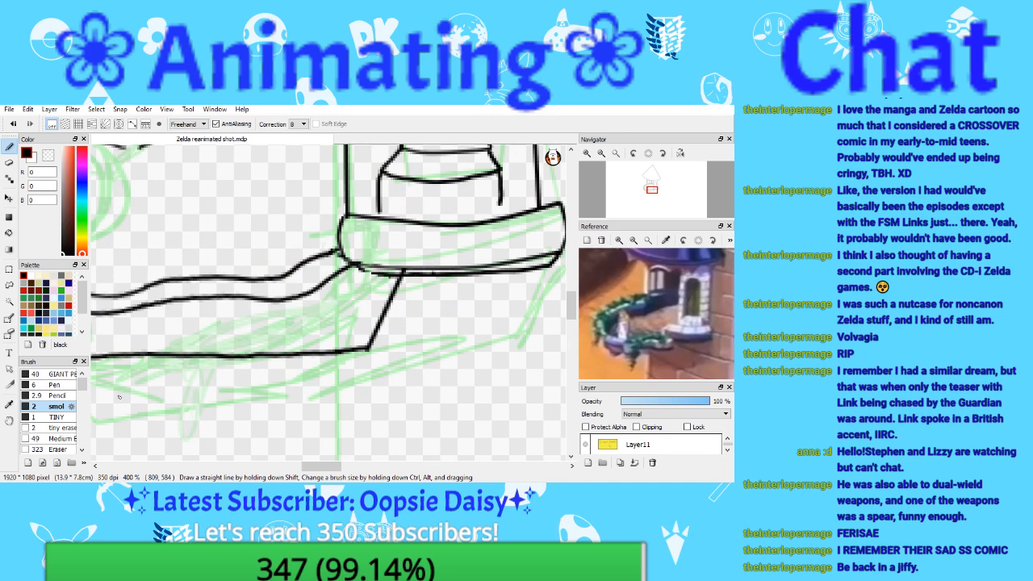
double_click(53, 427)
click(489, 217)
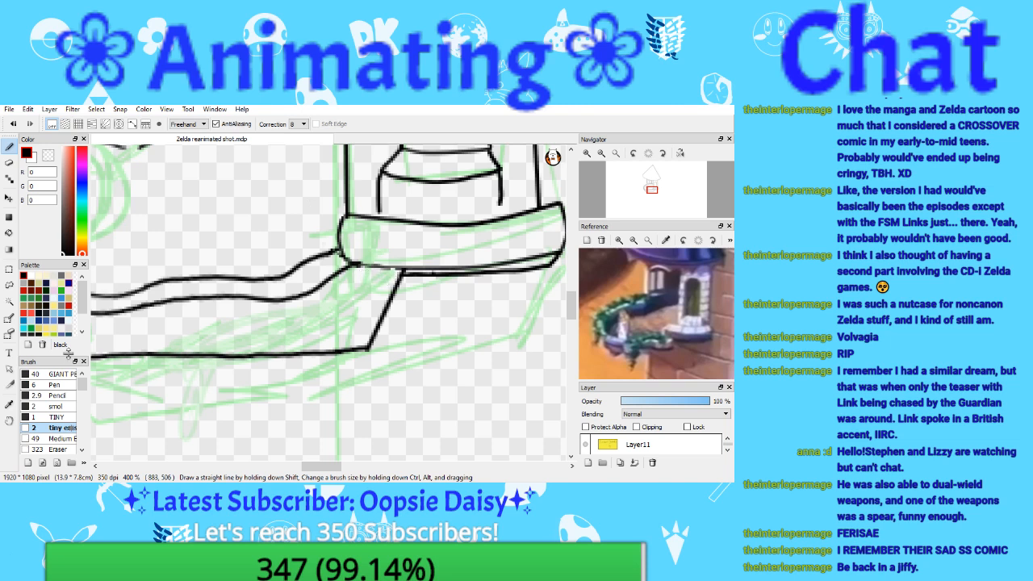
click(61, 408)
click(9, 109)
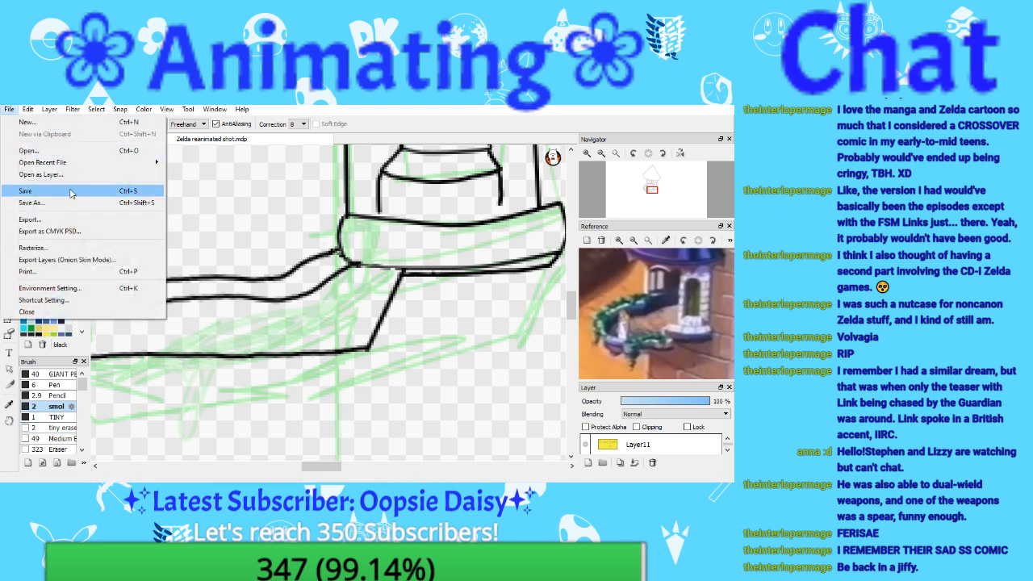
key(Escape)
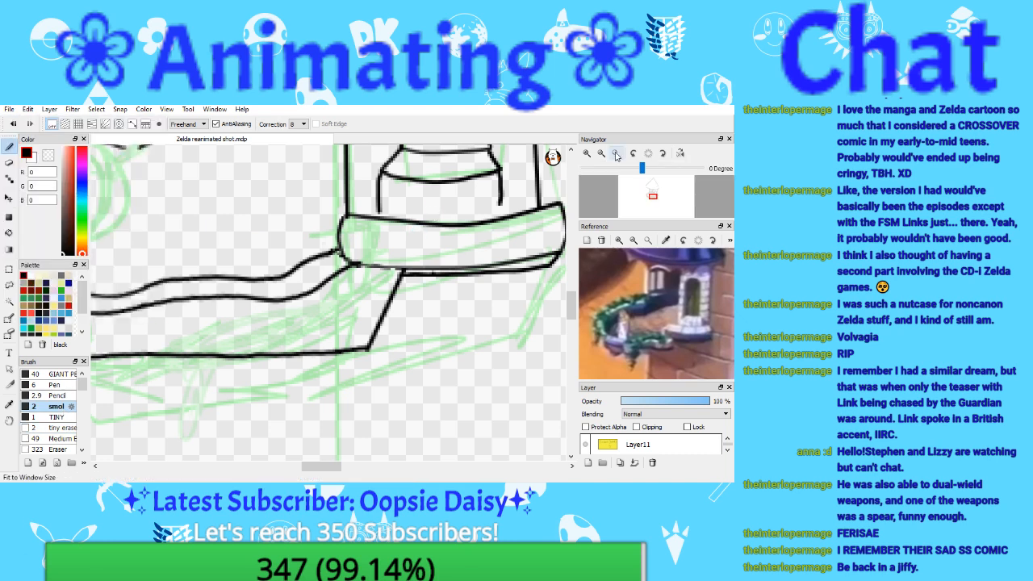
Step: Erase the slanted lower stretch of the tower's left wall, beside the left window, down to the balcony rail
click(605, 153)
click(587, 153)
click(587, 153)
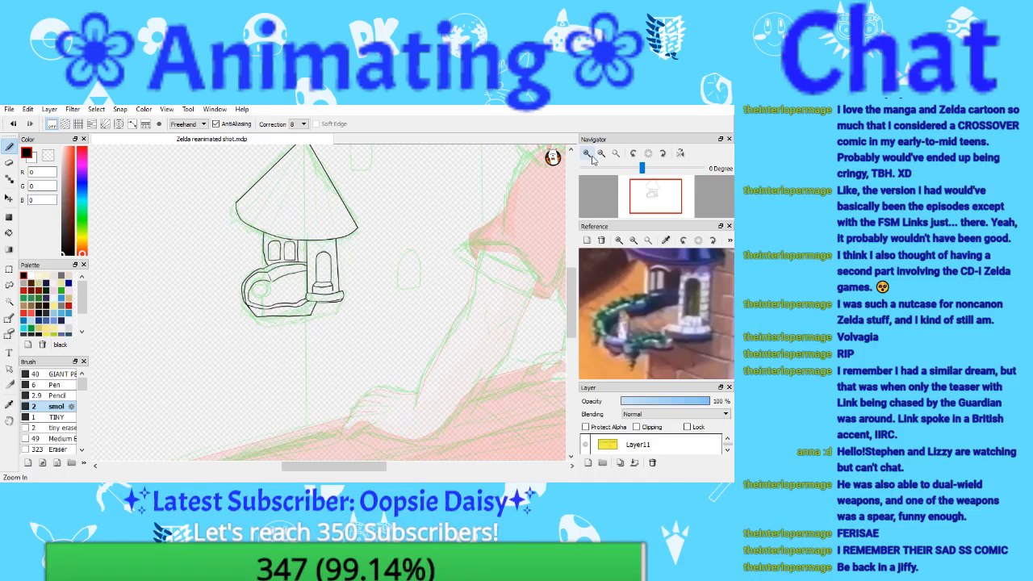
drag(639, 191, 647, 192)
click(588, 154)
click(589, 154)
click(589, 153)
click(589, 154)
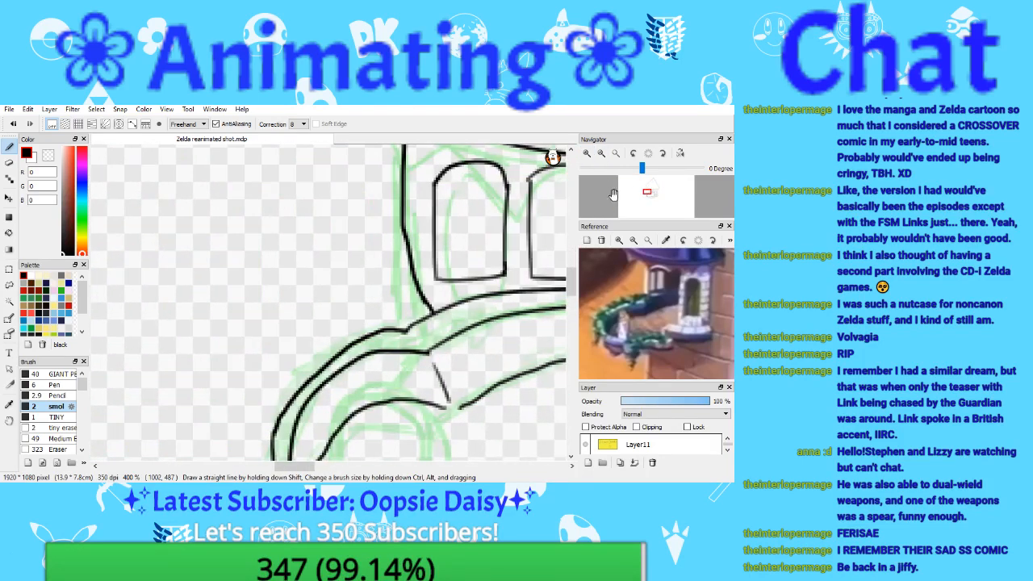
click(9, 161)
drag(403, 208, 421, 284)
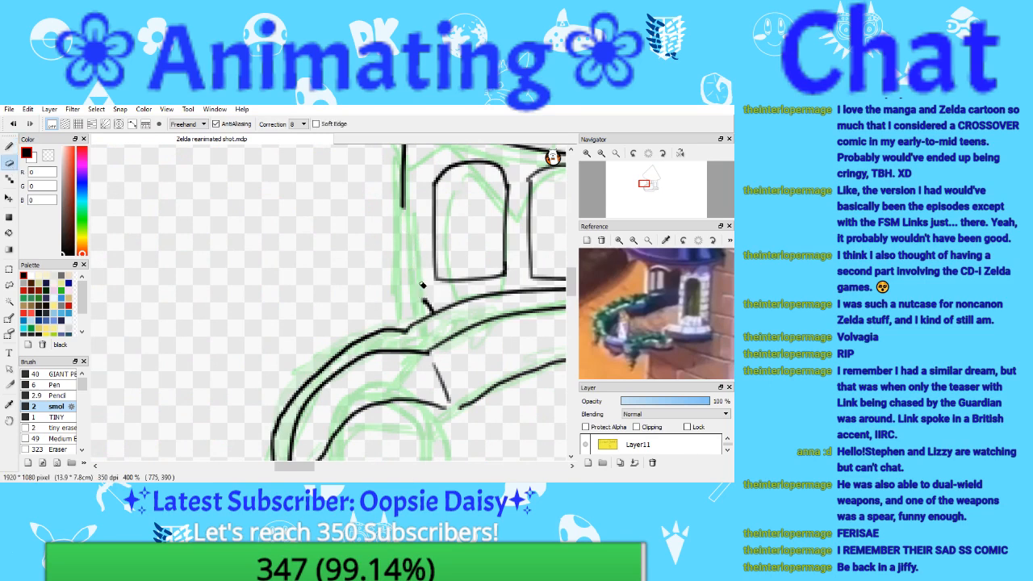
Step: Ink the lower part of the tower's left wall as a near-vertical line reaching the balcony's outer rail
click(9, 145)
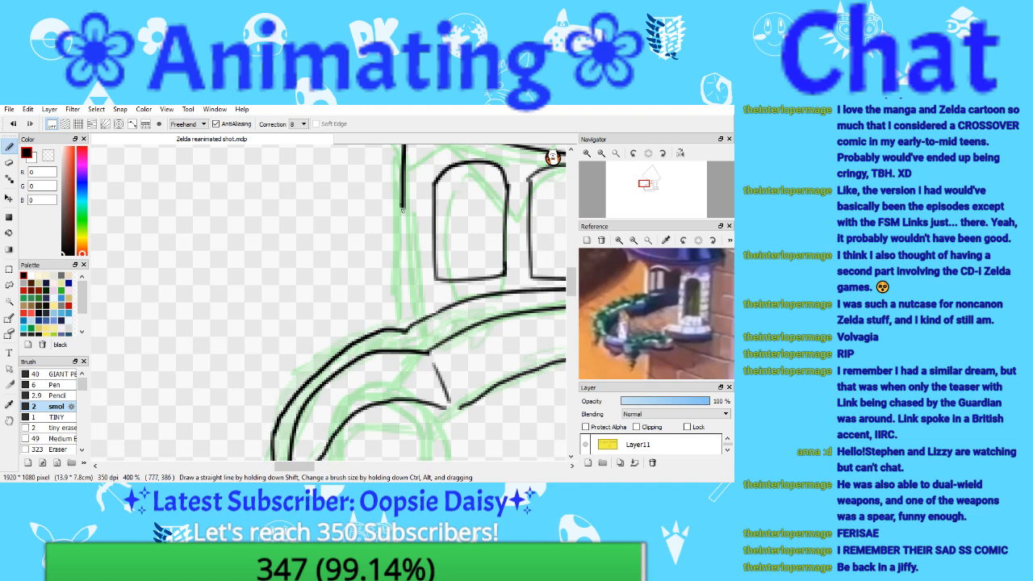
drag(403, 210, 404, 311)
key(ctrl+z)
drag(403, 208, 407, 311)
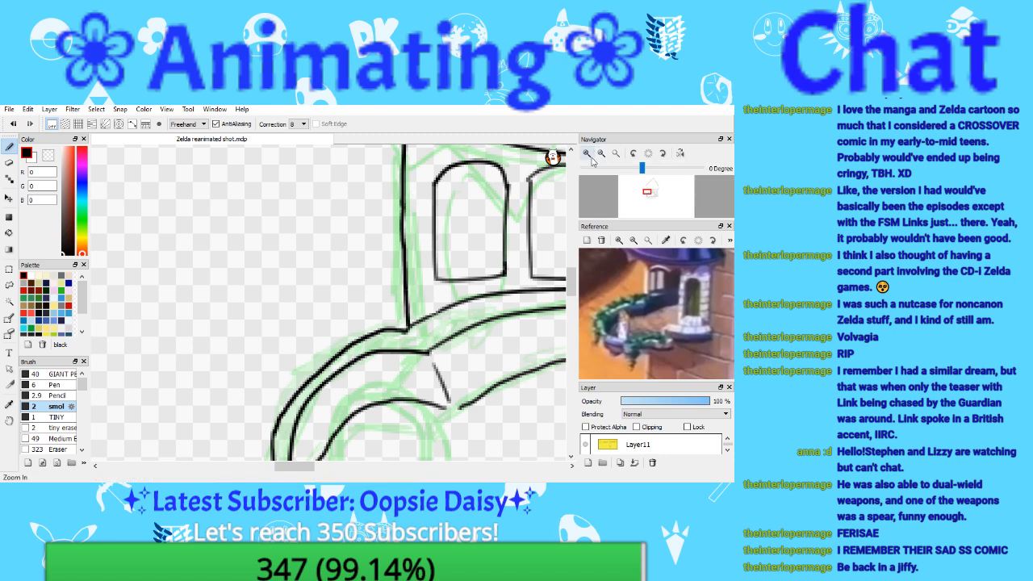
click(601, 153)
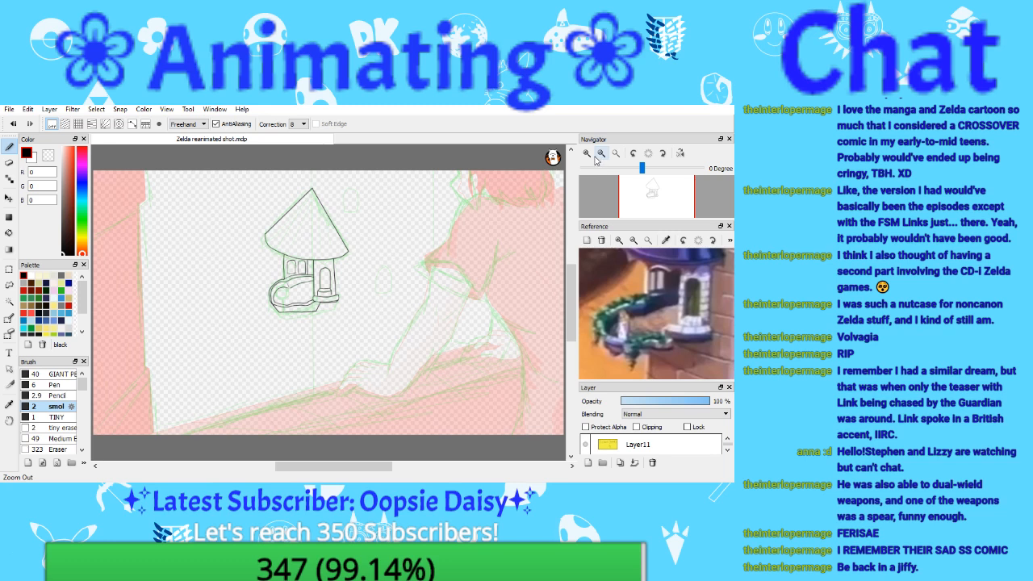
Step: On a new layer above Layer14, draw a straight vertical line through the tower's roof peak with the brush in Line mode
click(188, 124)
click(194, 141)
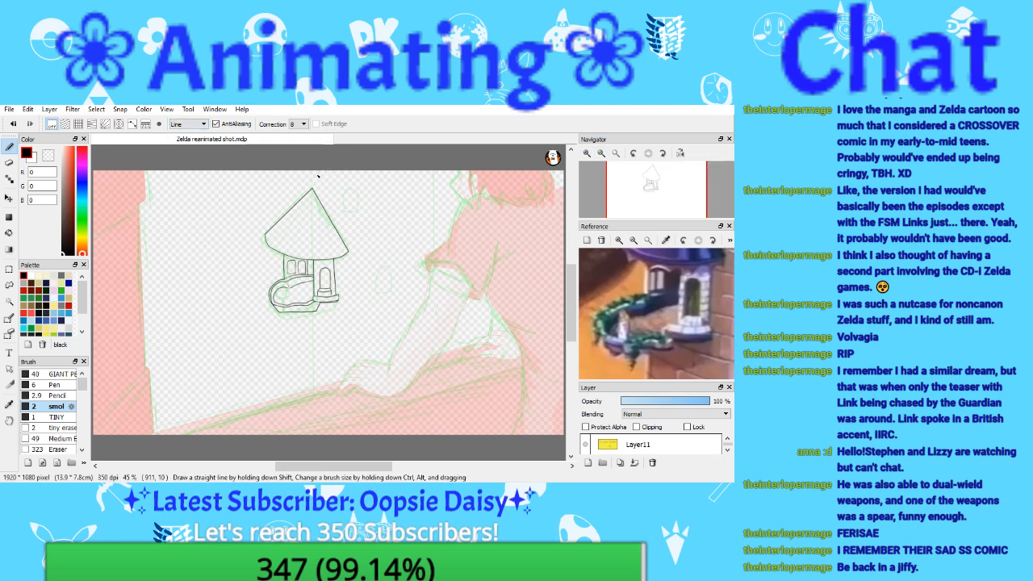
drag(652, 387, 672, 315)
drag(659, 259, 662, 458)
click(639, 407)
click(637, 372)
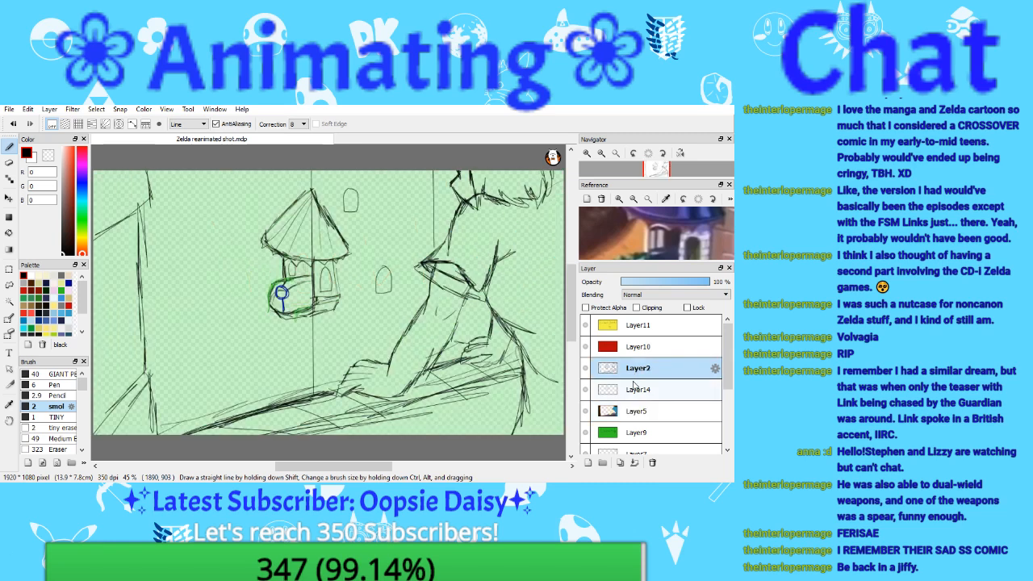
click(623, 391)
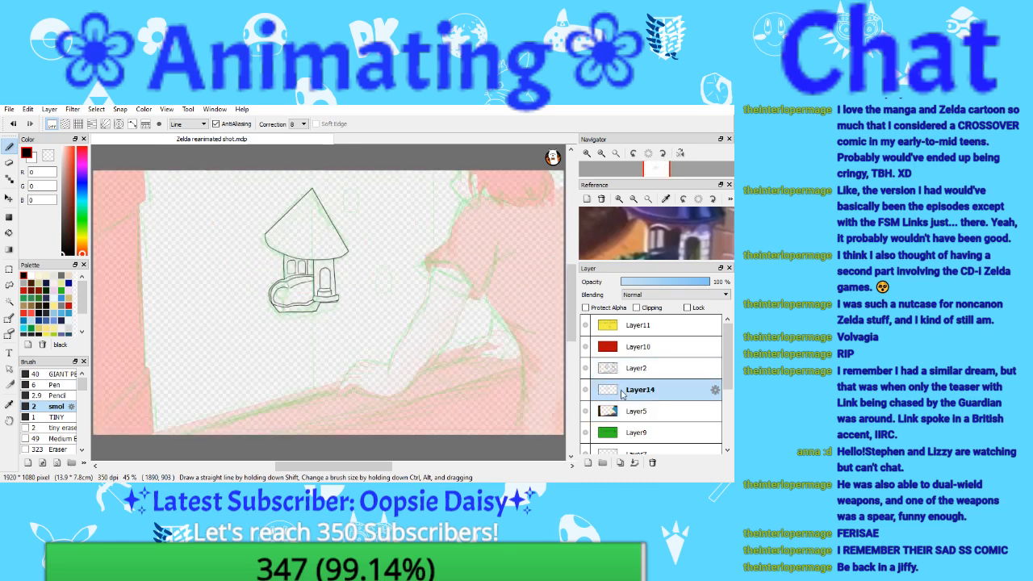
click(587, 463)
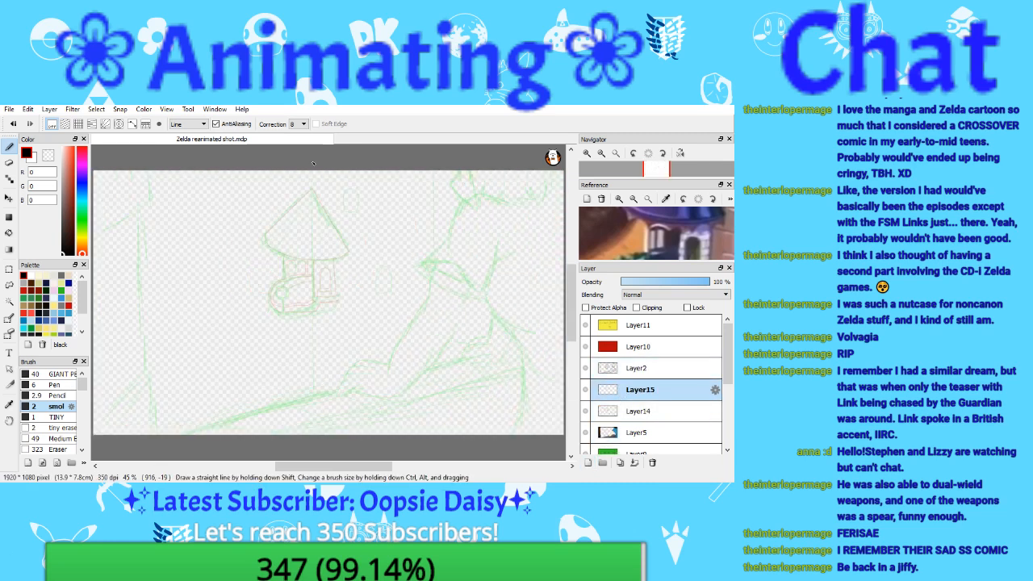
drag(313, 157, 314, 397)
drag(432, 150, 437, 359)
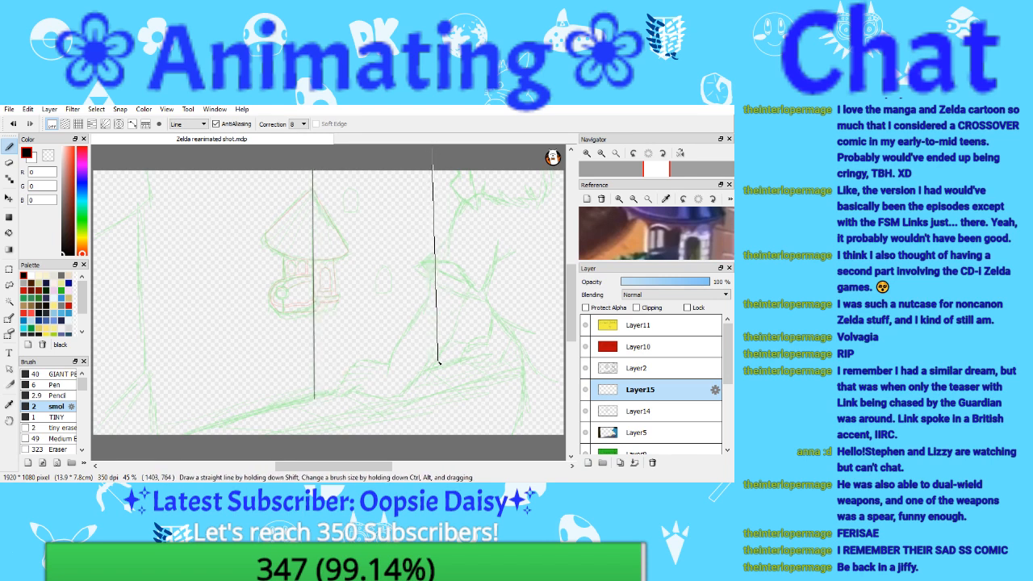
click(12, 124)
drag(434, 154, 438, 370)
click(12, 123)
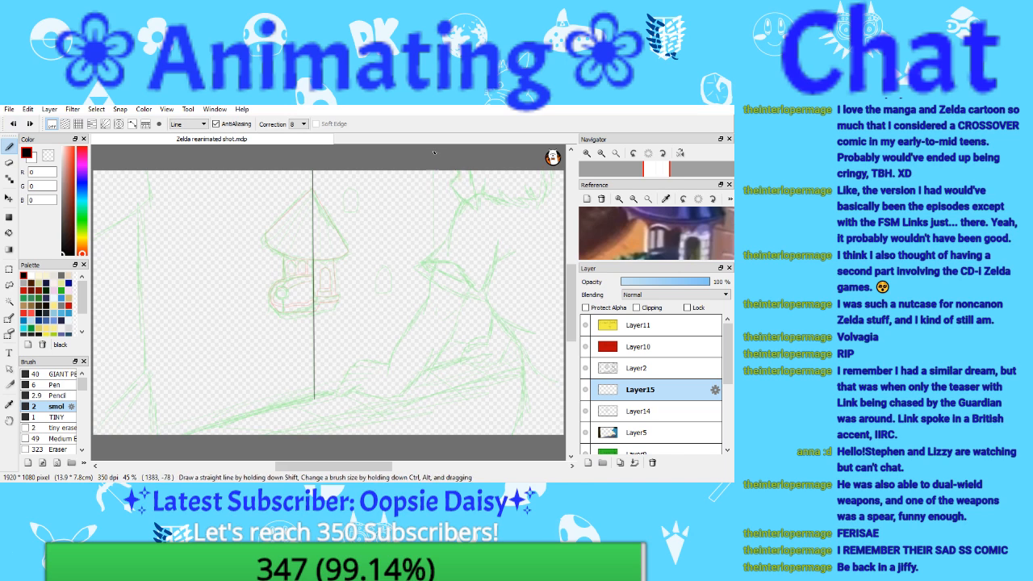
drag(433, 152, 436, 339)
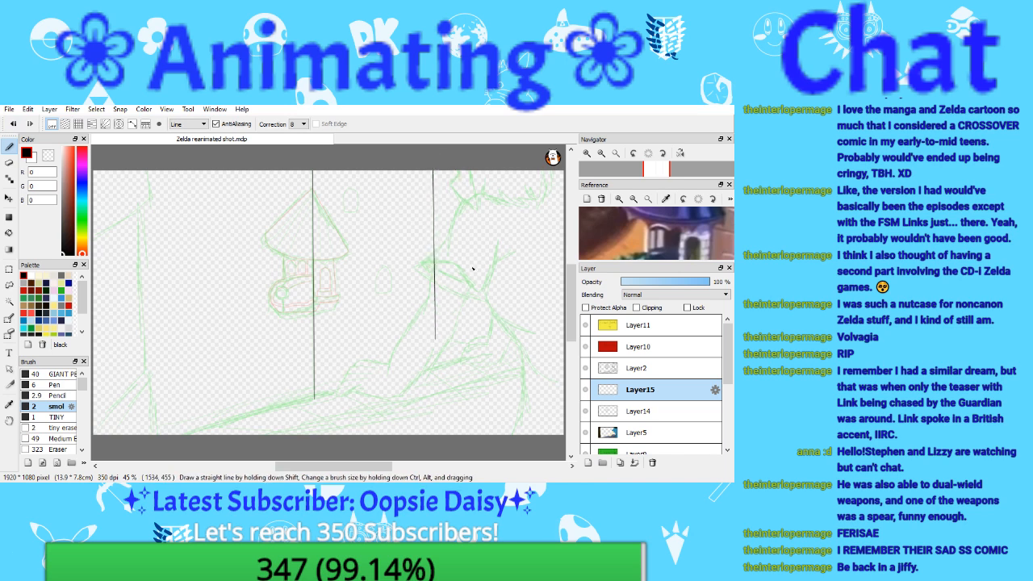
key(ctrl+z)
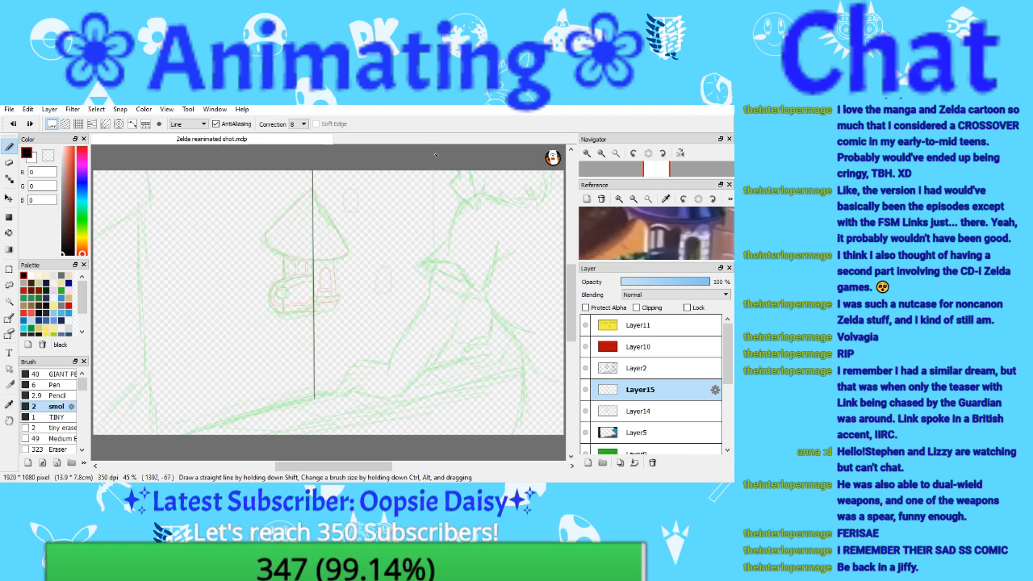
Step: Draw a second straight vertical line over the sketched wall edge near the figure's face, and compare the neighbouring layers
drag(434, 154, 435, 348)
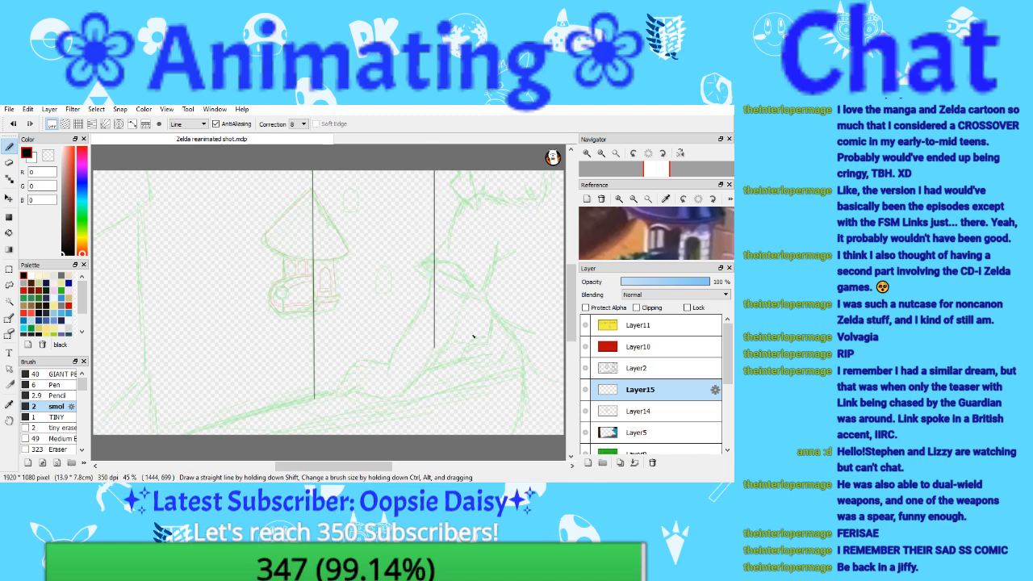
click(617, 375)
click(617, 388)
click(618, 408)
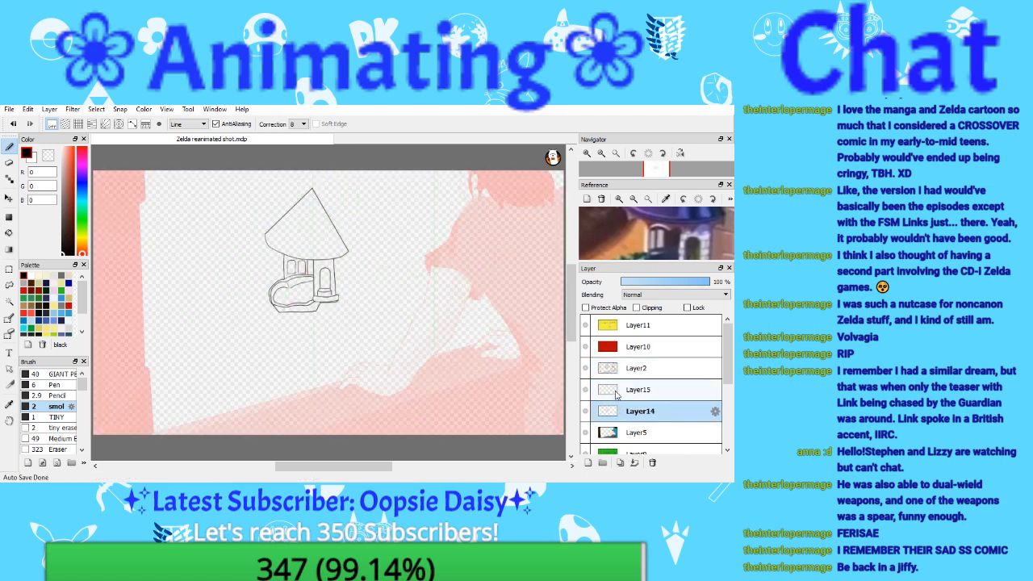
click(617, 390)
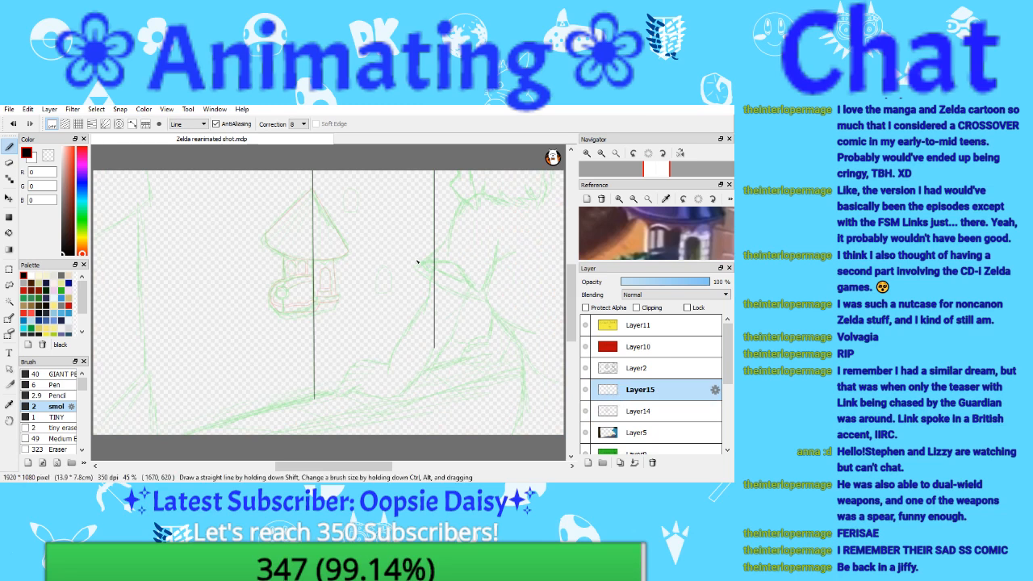
Step: Set the eraser to Freehand on the vertical-line layer, go to the tower roof, and save the drawing
key(e)
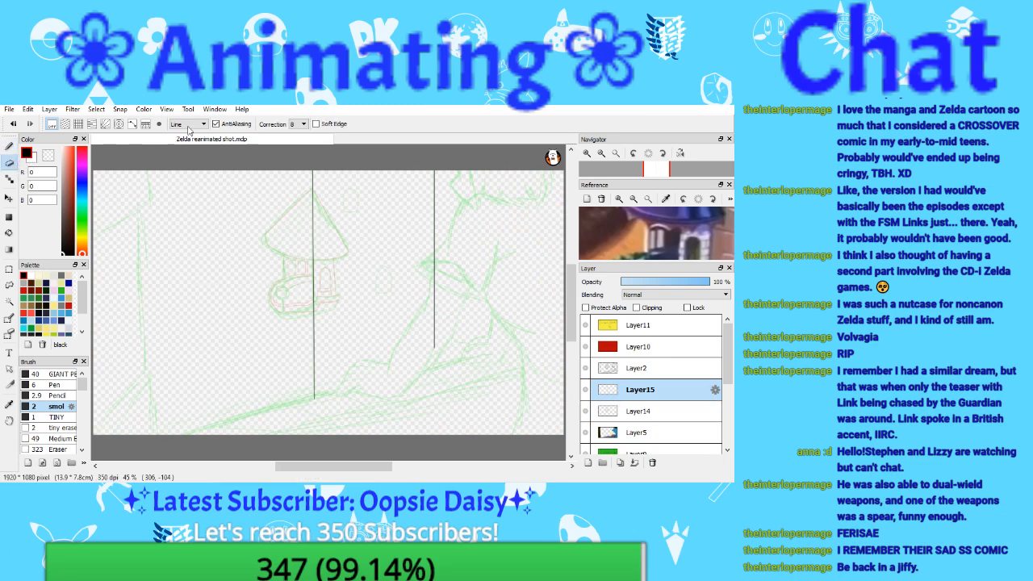
click(188, 123)
click(201, 144)
click(586, 153)
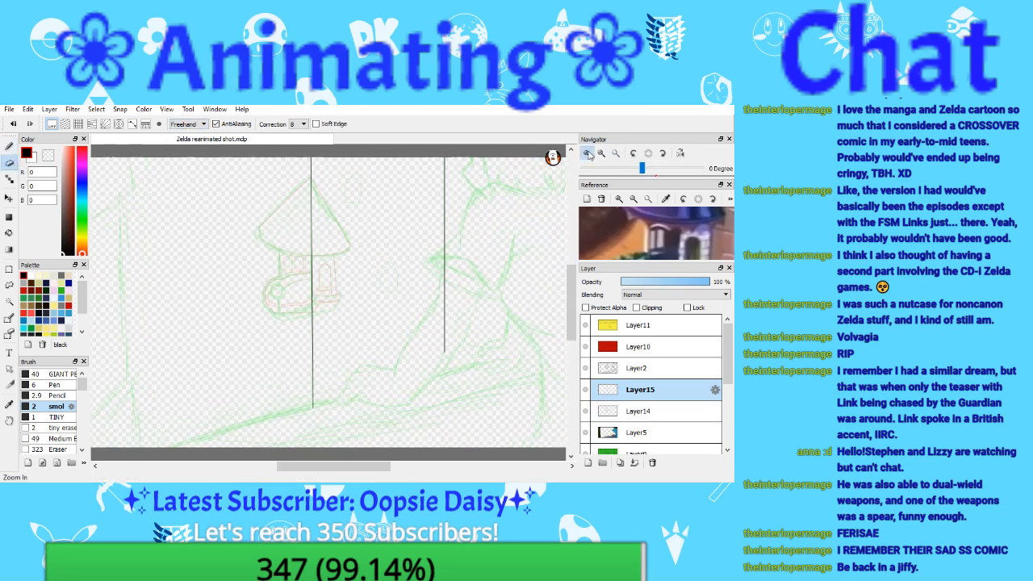
click(586, 154)
drag(648, 179, 648, 406)
click(592, 154)
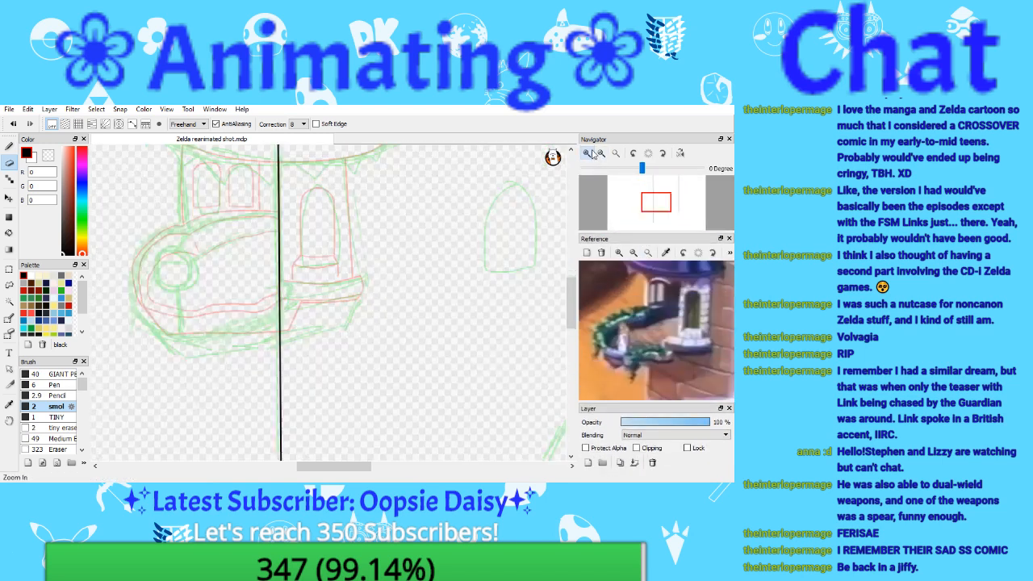
click(592, 151)
drag(652, 200, 650, 186)
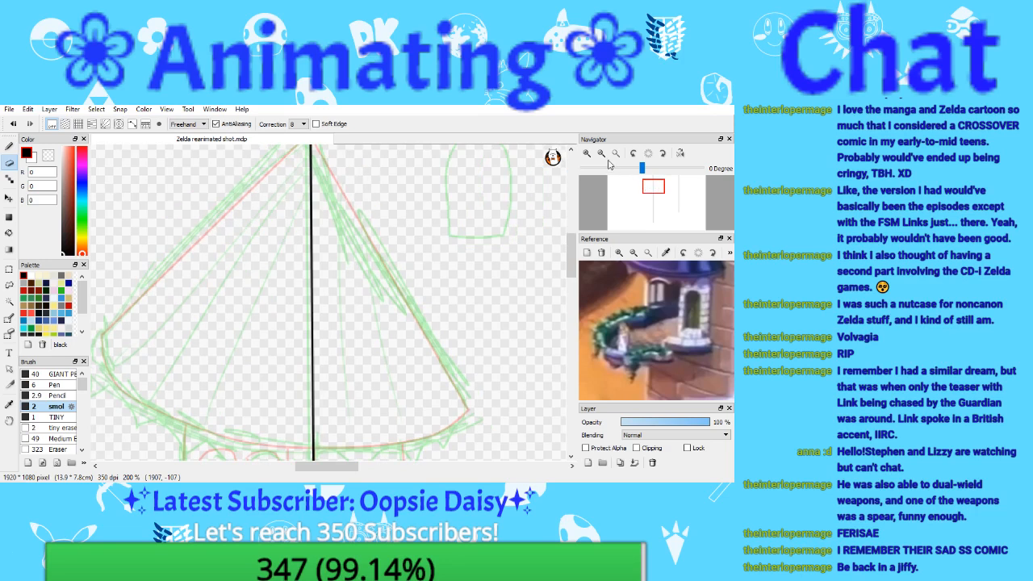
click(601, 154)
click(9, 109)
click(67, 193)
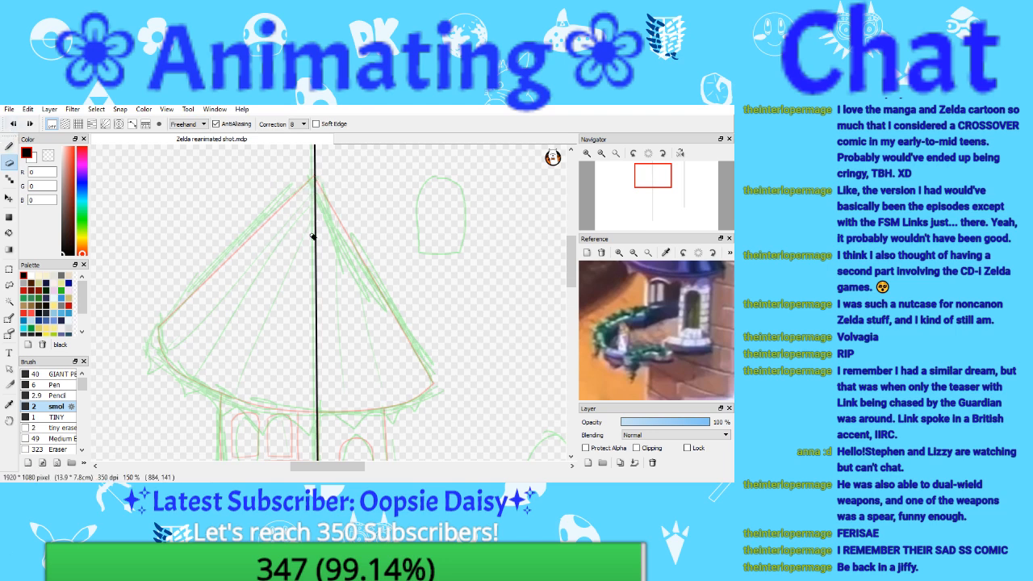
Step: Erase the vertical line where it crosses the tower, from the roof peak down to the balcony's underside
mouse_move(312, 235)
mouse_down()
mouse_move(319, 377)
mouse_move(319, 224)
mouse_up()
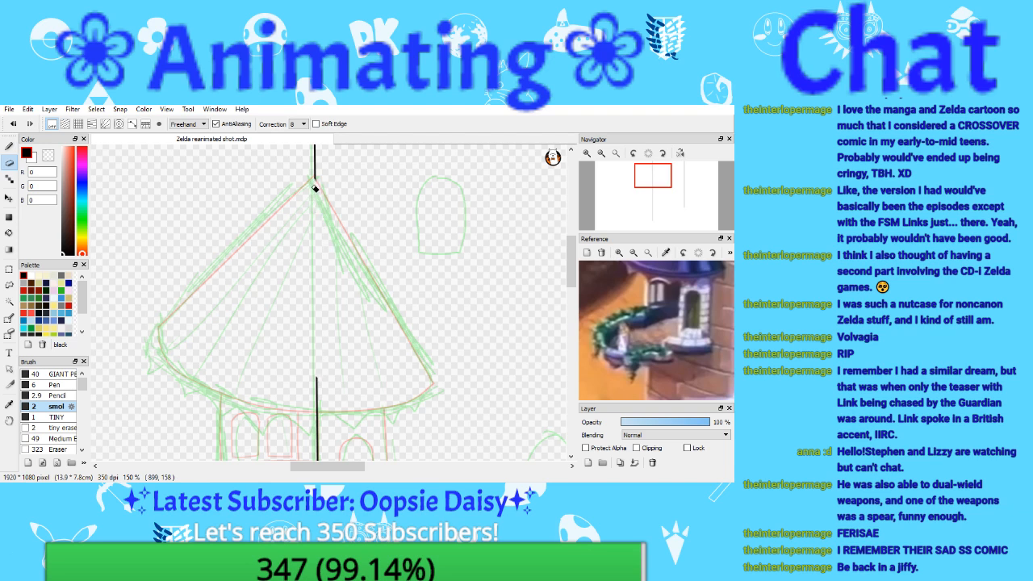
click(586, 153)
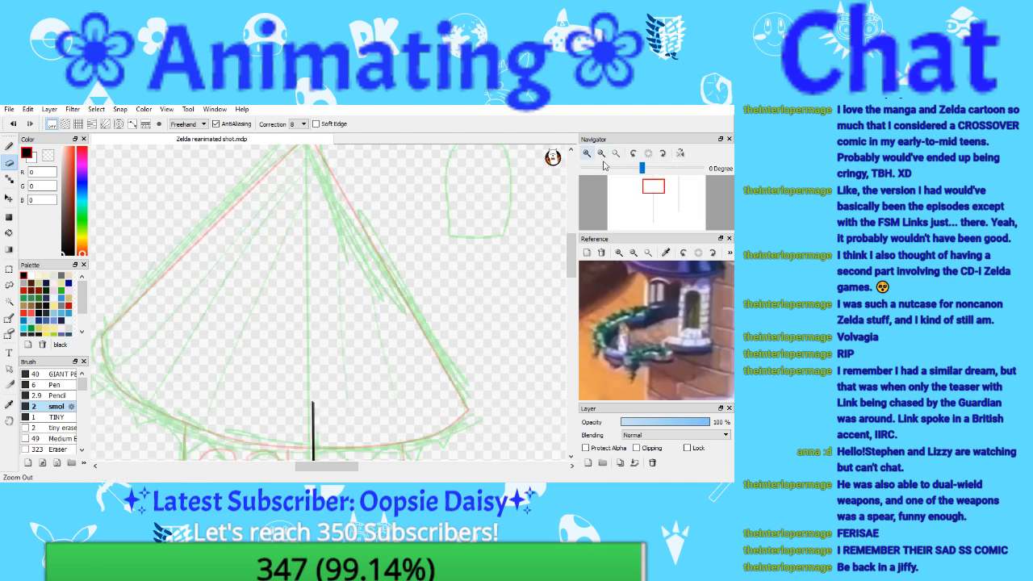
drag(653, 192, 654, 198)
drag(279, 173, 284, 365)
drag(654, 191, 652, 205)
drag(370, 196, 372, 261)
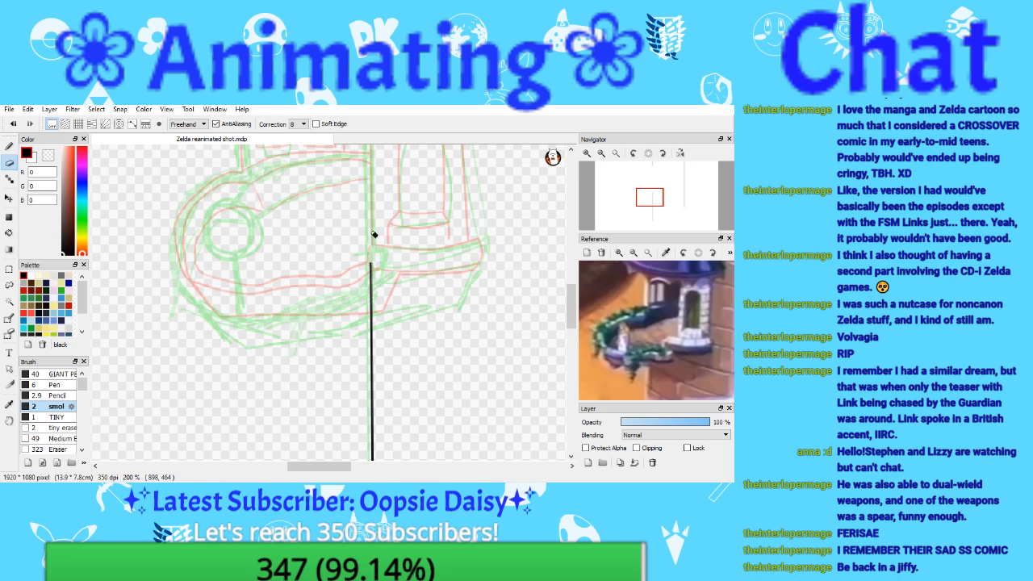
double_click(587, 153)
drag(651, 202, 657, 206)
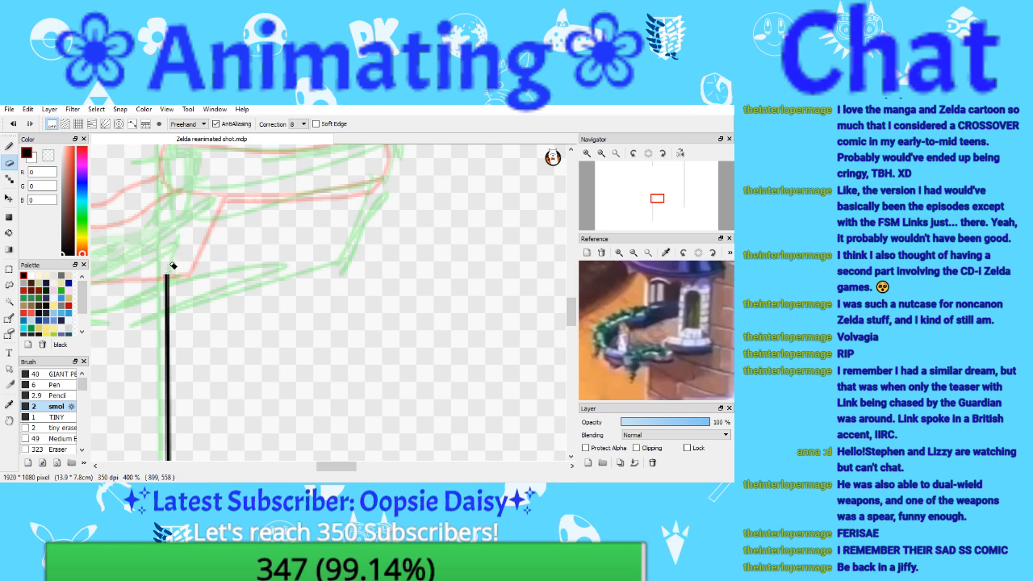
click(601, 153)
click(601, 154)
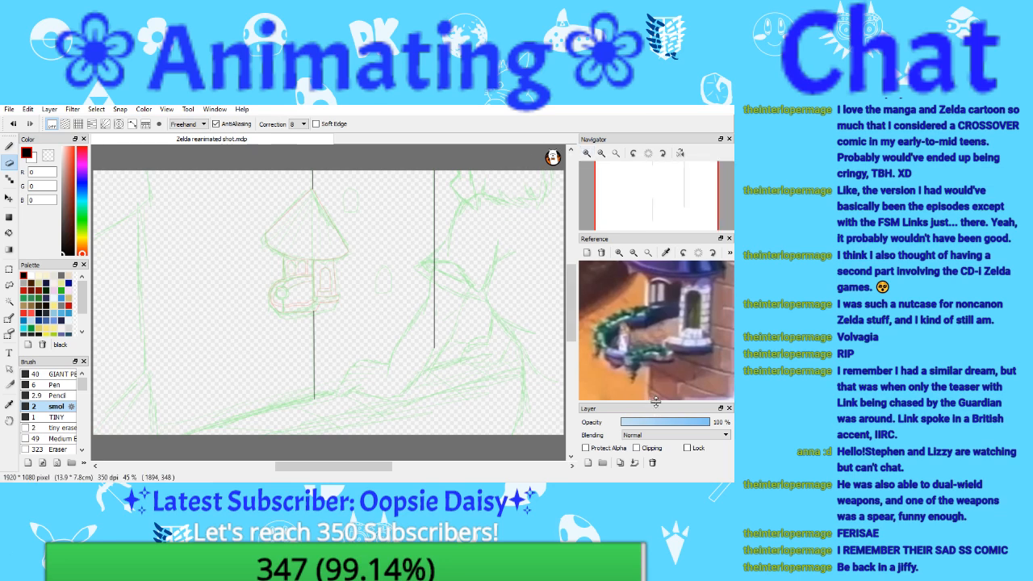
Step: Move the vertical-line layer below Layer14, and enlarge the navigator preview
drag(656, 401, 655, 278)
drag(650, 410, 651, 429)
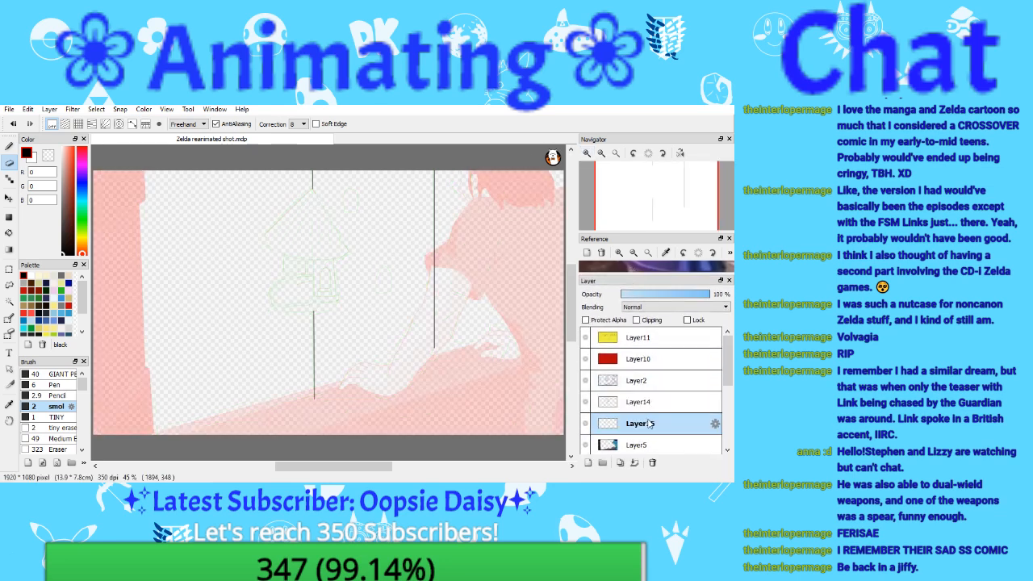
drag(652, 276, 653, 333)
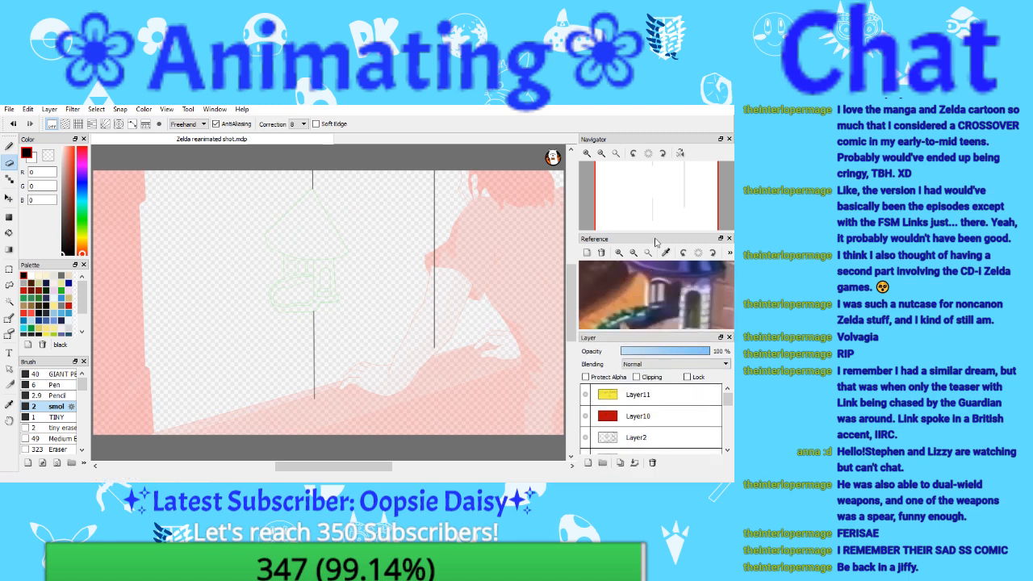
drag(656, 233, 655, 311)
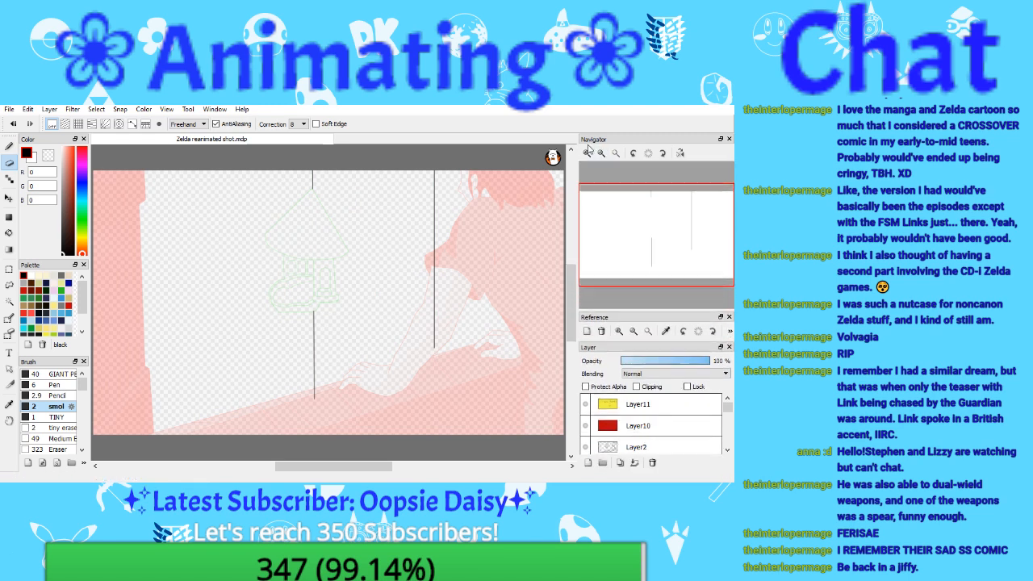
Step: Erase the lower part of the second vertical line where it runs over the figure's arm, and save the drawing
double_click(587, 153)
drag(655, 229, 683, 237)
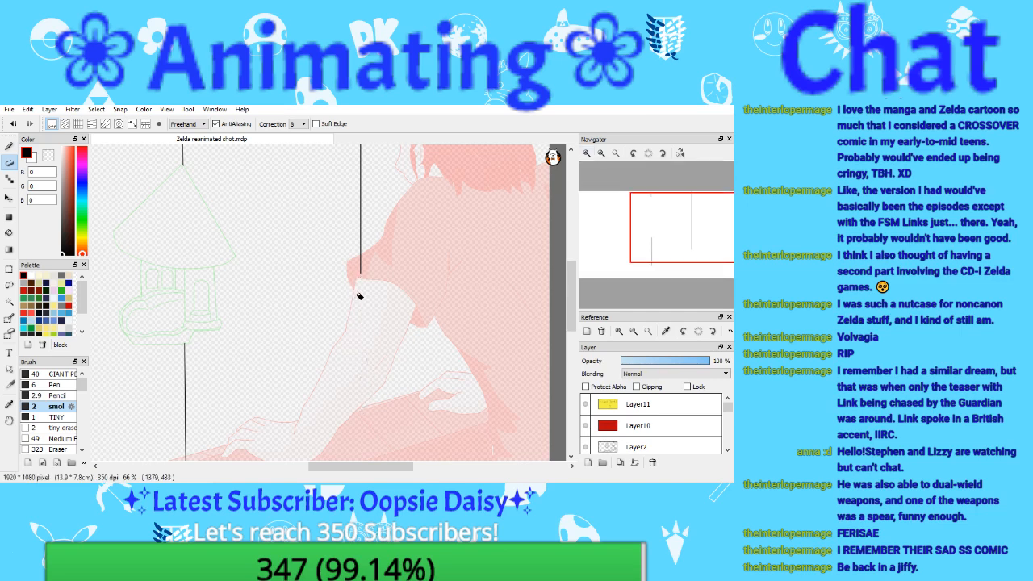
click(9, 109)
click(55, 193)
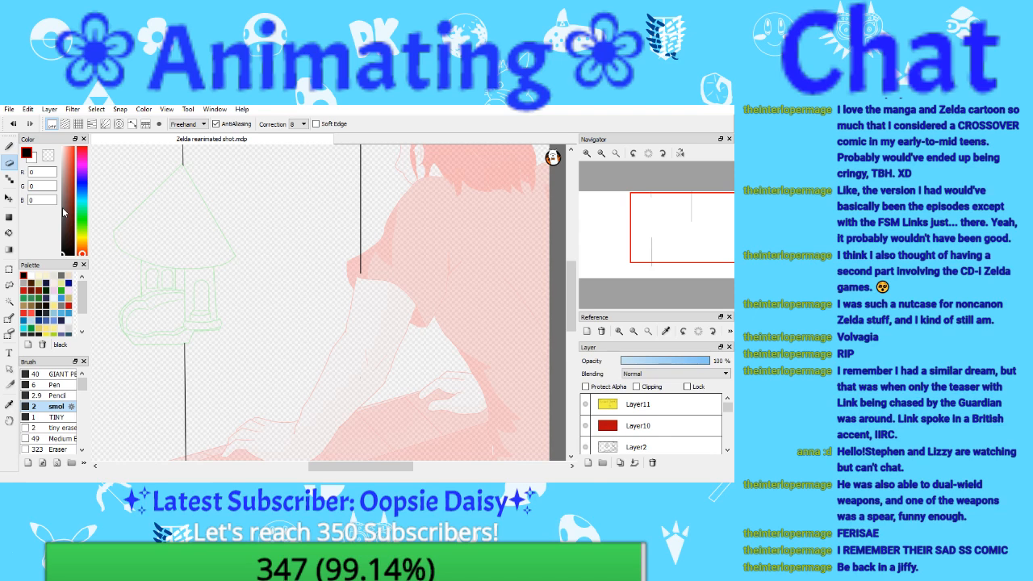
Step: Trim the lower end of the second vertical line so it stops at the outline of the figure's sleeve
click(588, 154)
click(588, 154)
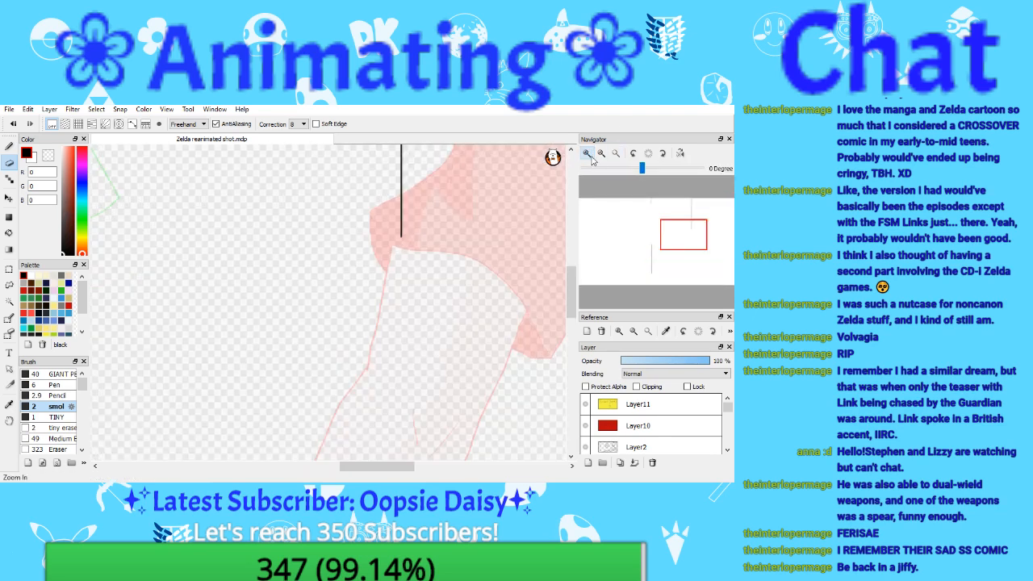
click(591, 158)
drag(272, 245, 274, 196)
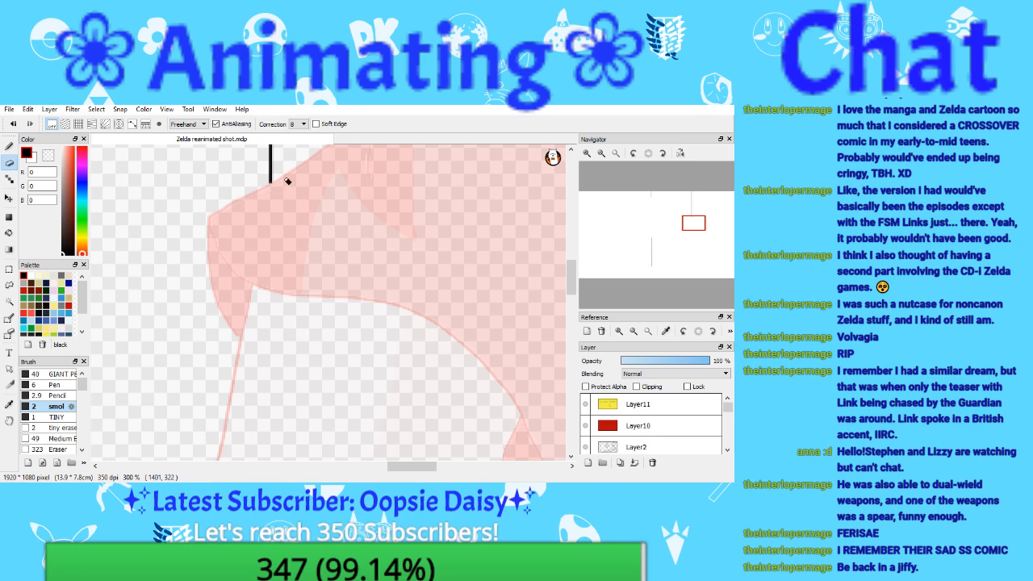
click(633, 155)
click(647, 156)
click(615, 153)
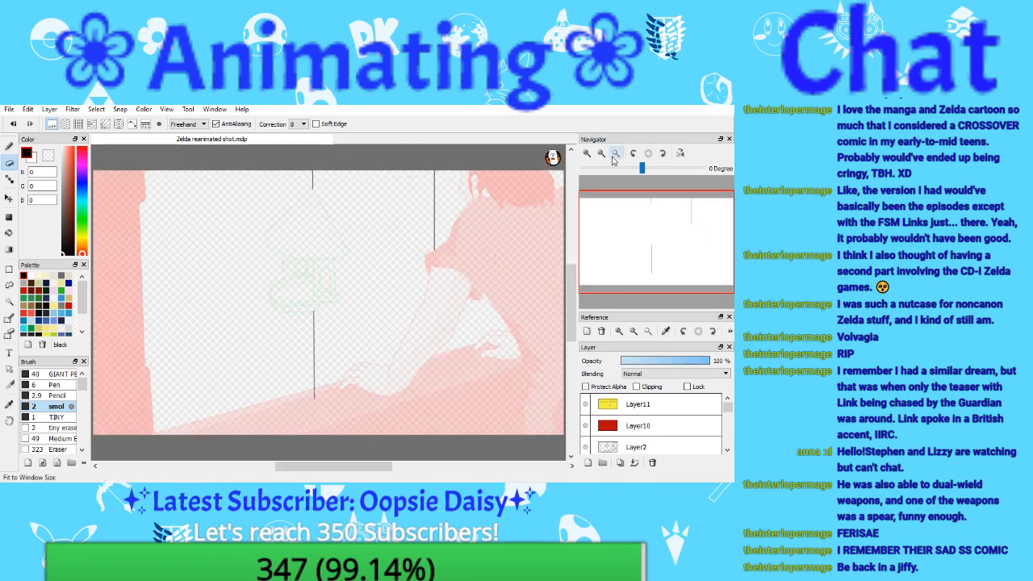
Step: Enlarge the layer list, and erase the lower end of the tower's vertical line where it overlaps the stone ledge
drag(640, 348, 658, 409)
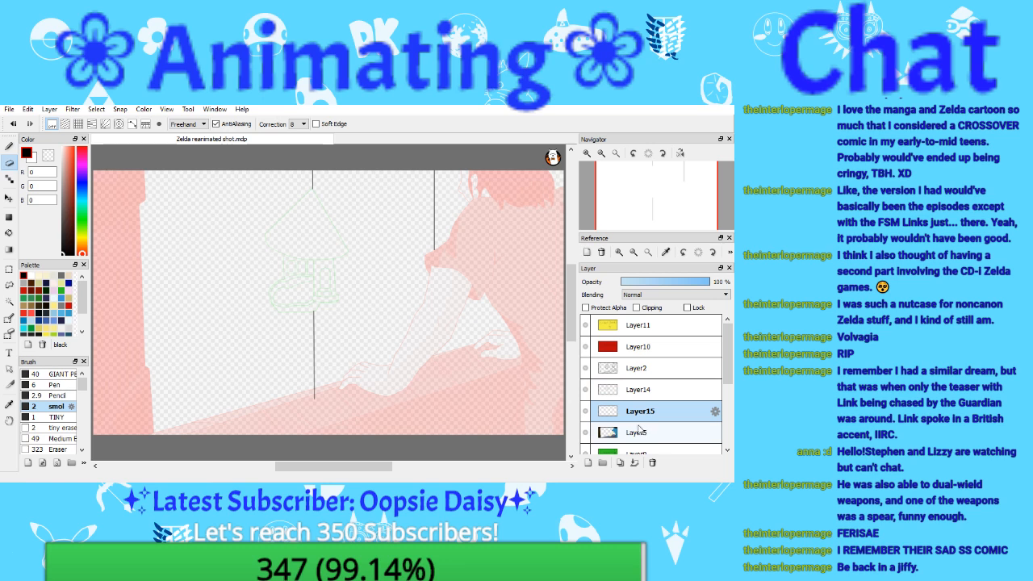
click(588, 153)
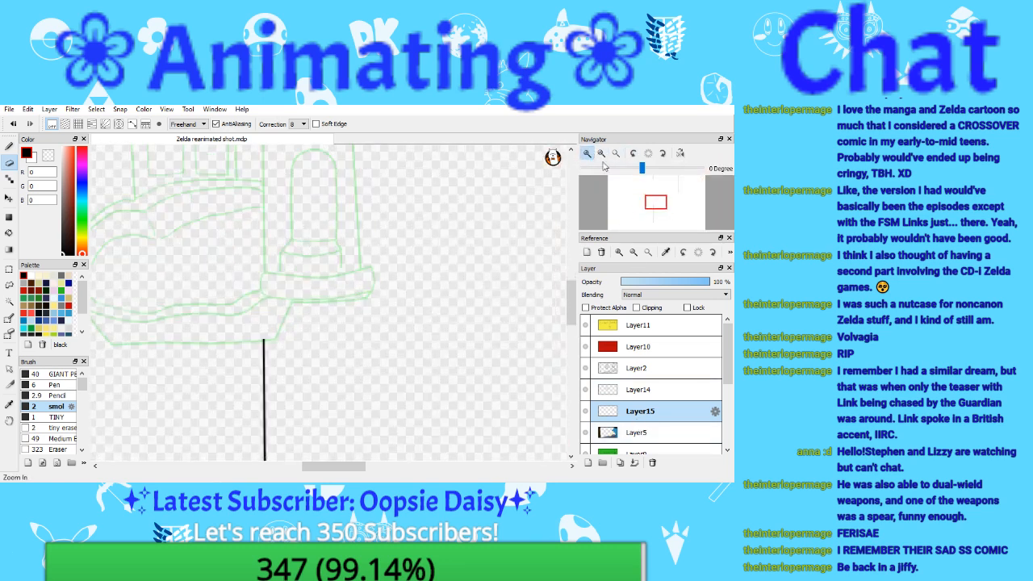
drag(653, 207, 654, 217)
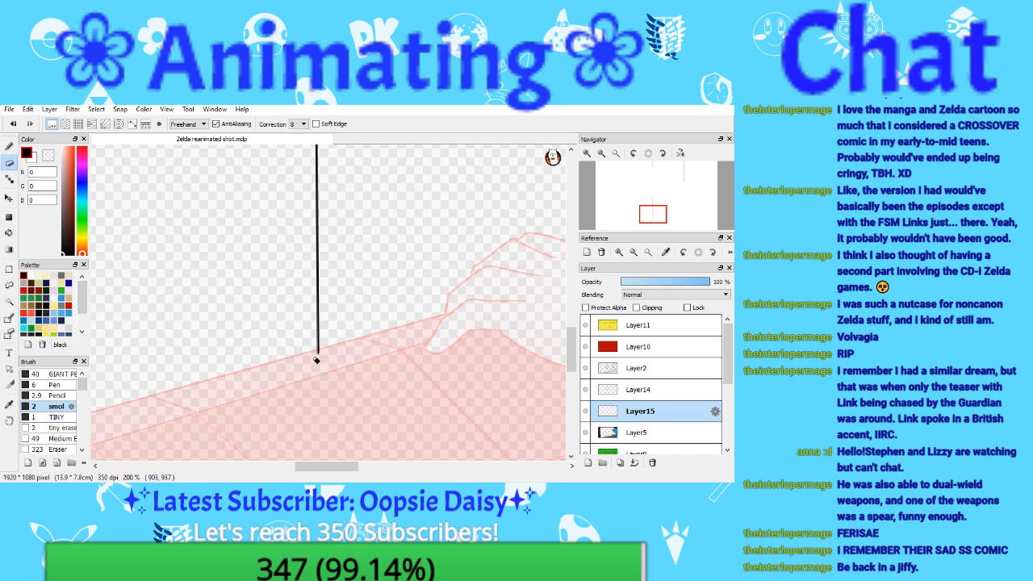
click(615, 153)
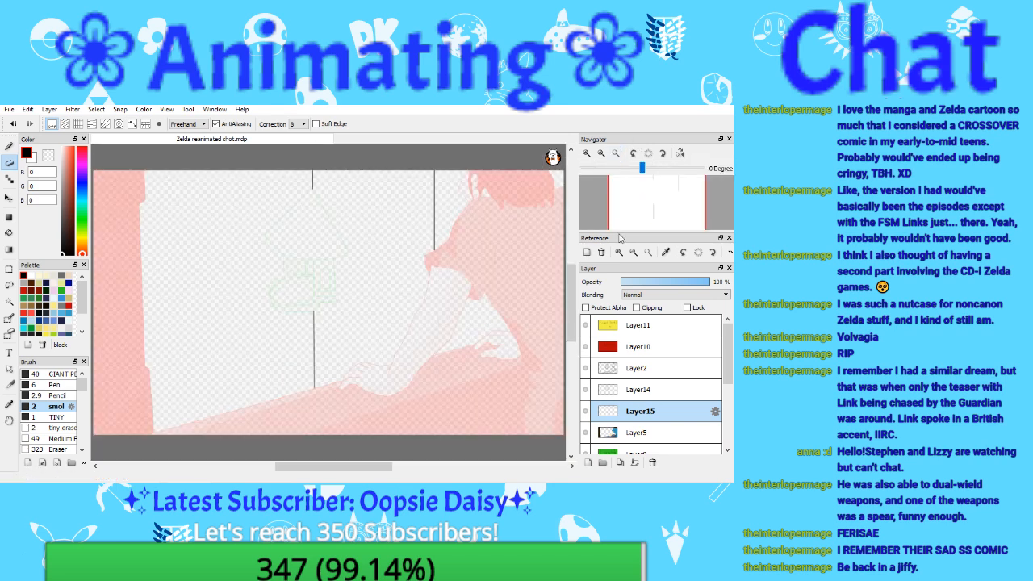
Step: Merge Layer14 with the tower line art down into Layer15, and save the drawing
click(651, 431)
click(645, 413)
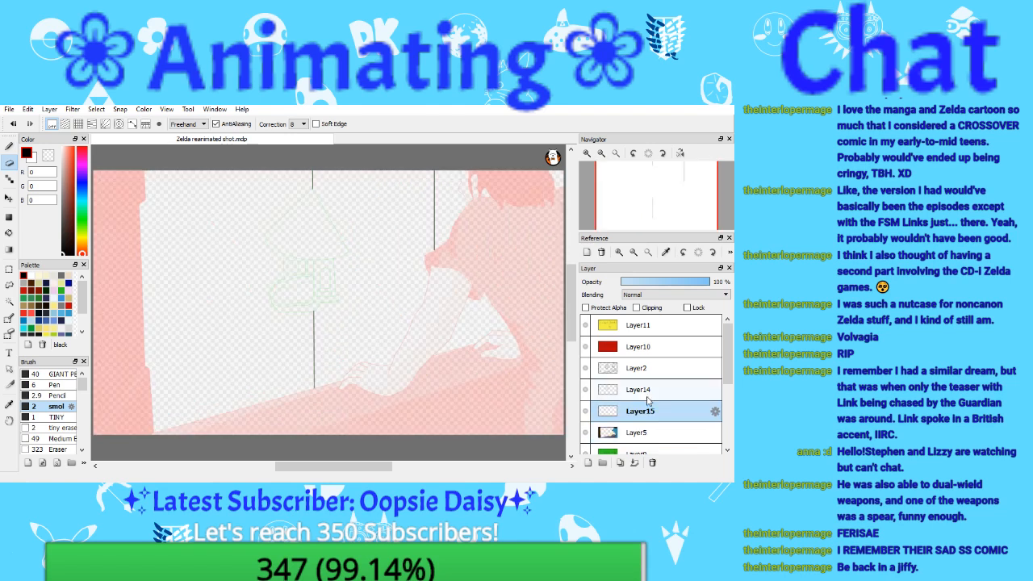
click(643, 393)
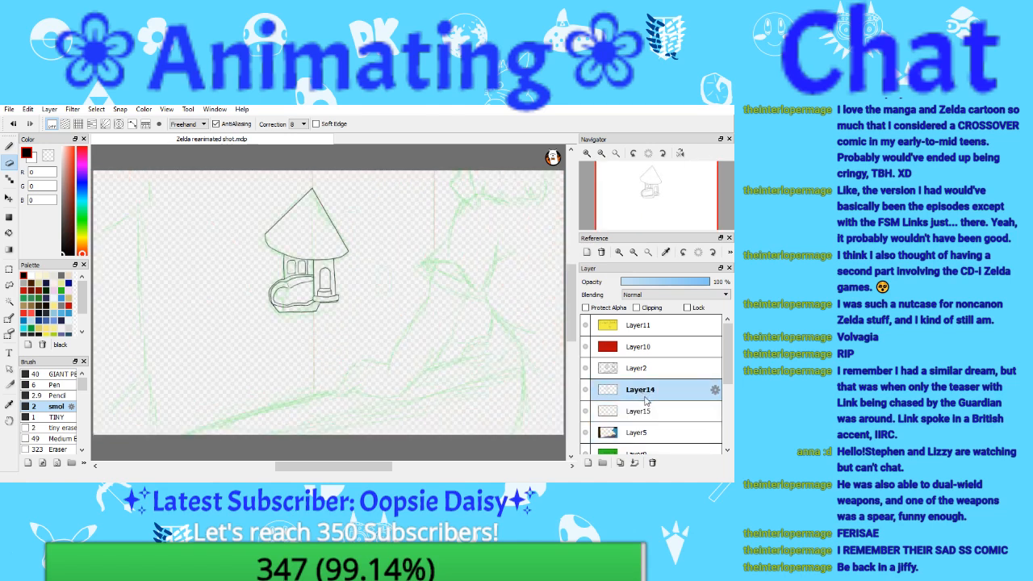
click(635, 462)
click(8, 109)
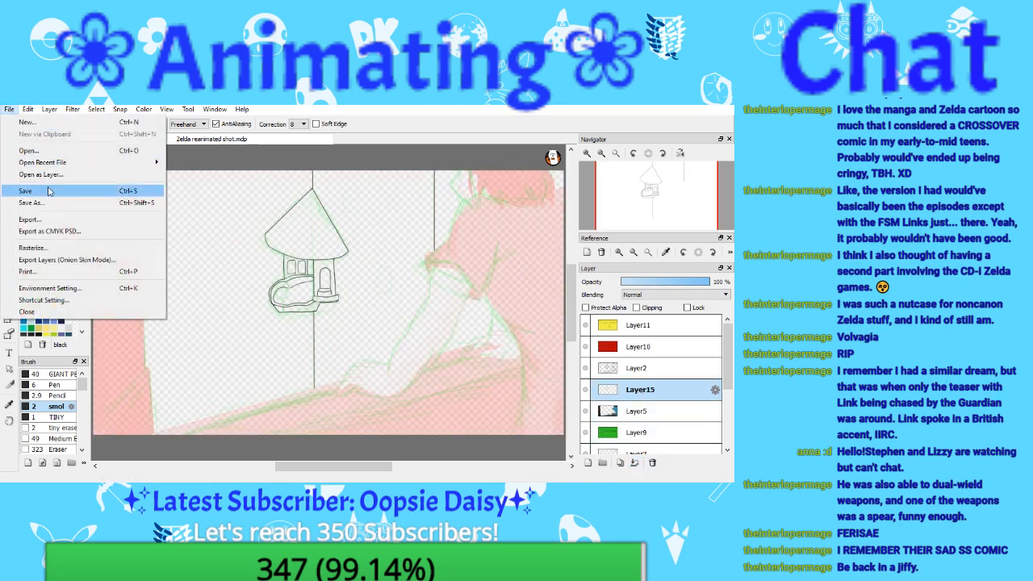
click(36, 190)
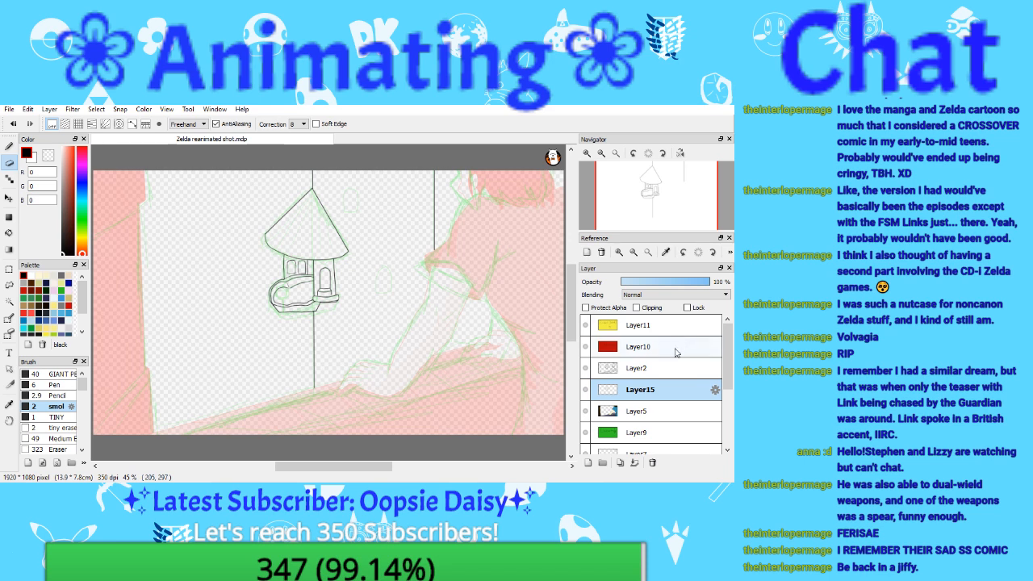
Step: Move the rough sketch layer Layer2 down the layer stack to just below Layer3
click(629, 375)
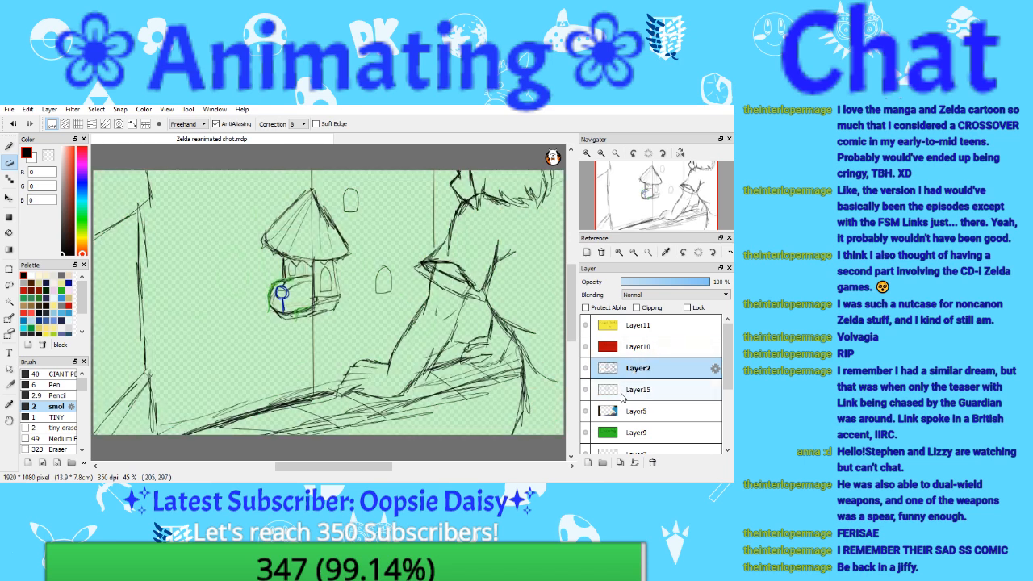
click(626, 393)
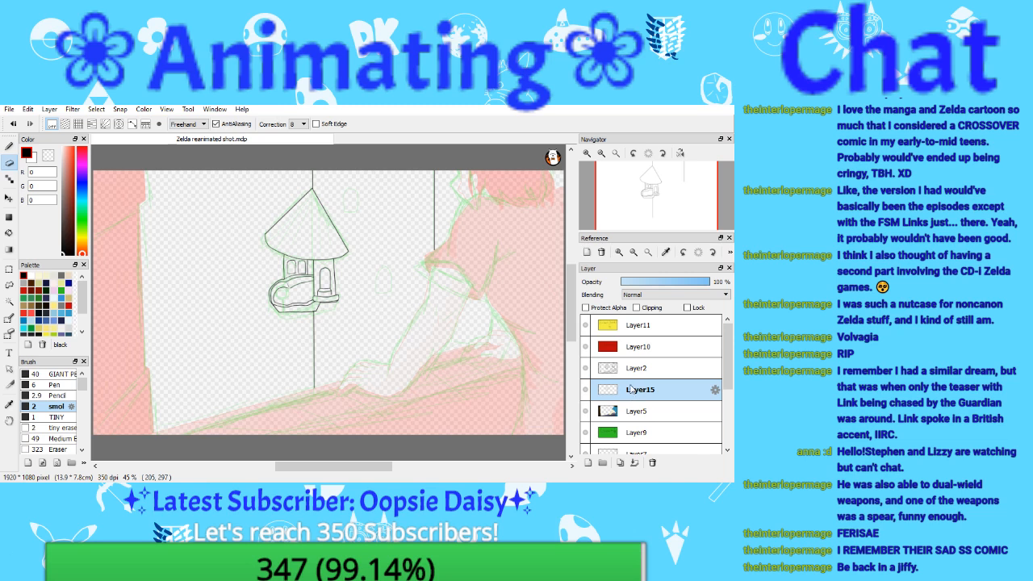
click(637, 369)
drag(643, 374, 637, 404)
click(637, 384)
click(642, 400)
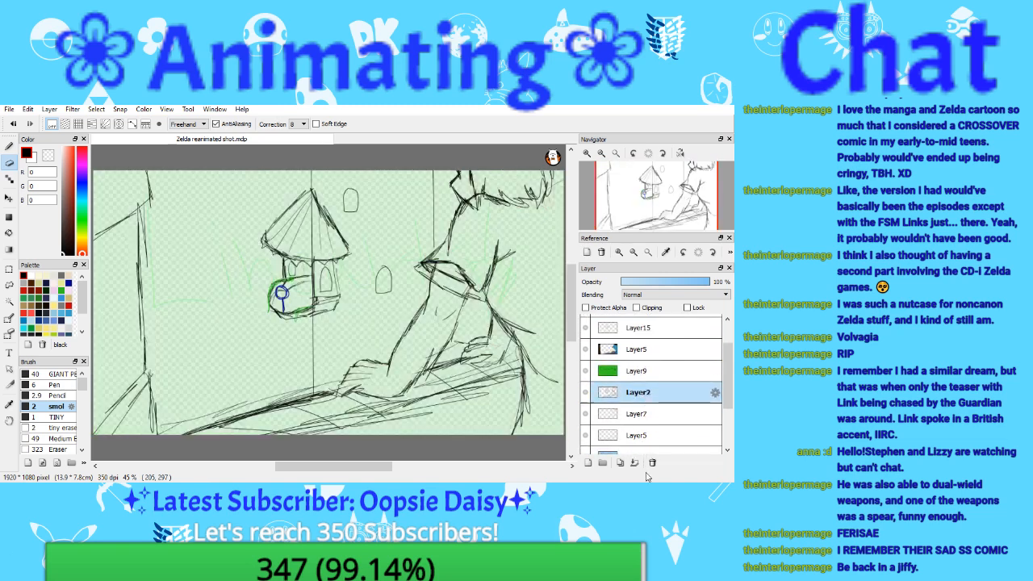
scroll(646, 399, down, 2)
drag(643, 329, 649, 442)
Step: Check the contents of the lower layers and the coloured figure's Layer5, ending on the tower line art in Layer15
click(634, 419)
click(634, 433)
click(635, 418)
click(637, 399)
click(637, 392)
click(667, 350)
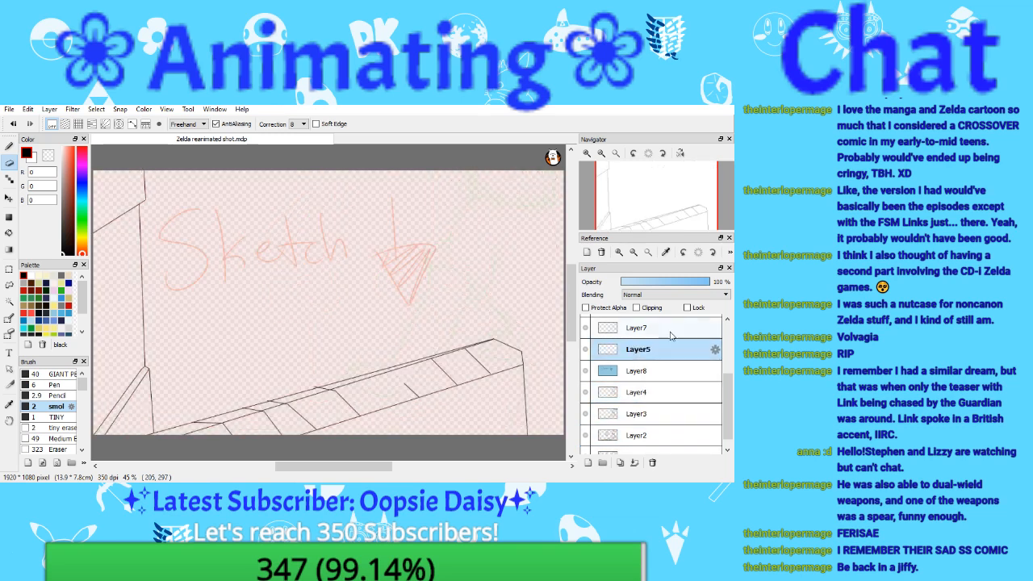
click(710, 331)
click(725, 322)
scroll(726, 322, up, 4)
click(644, 390)
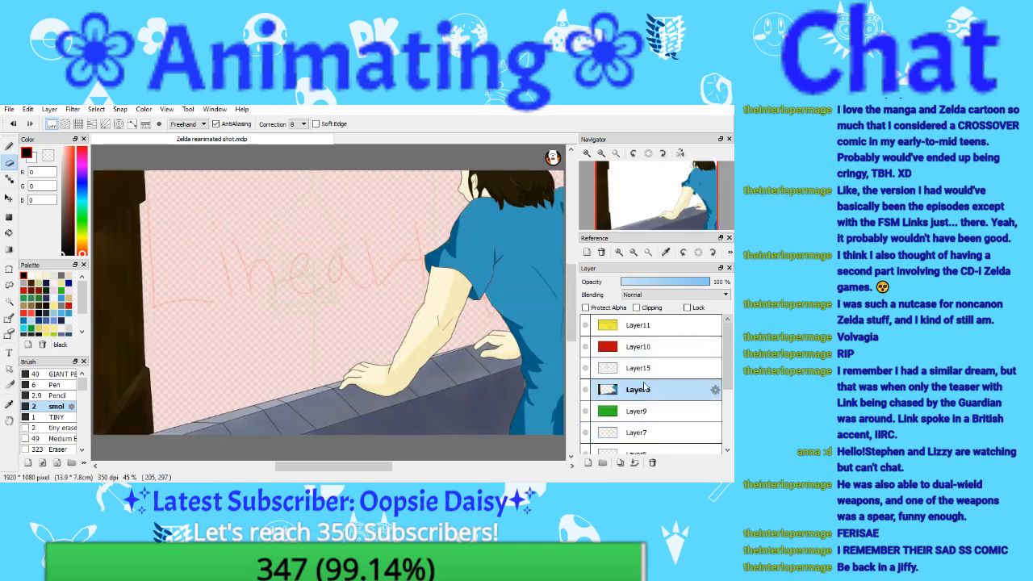
click(642, 369)
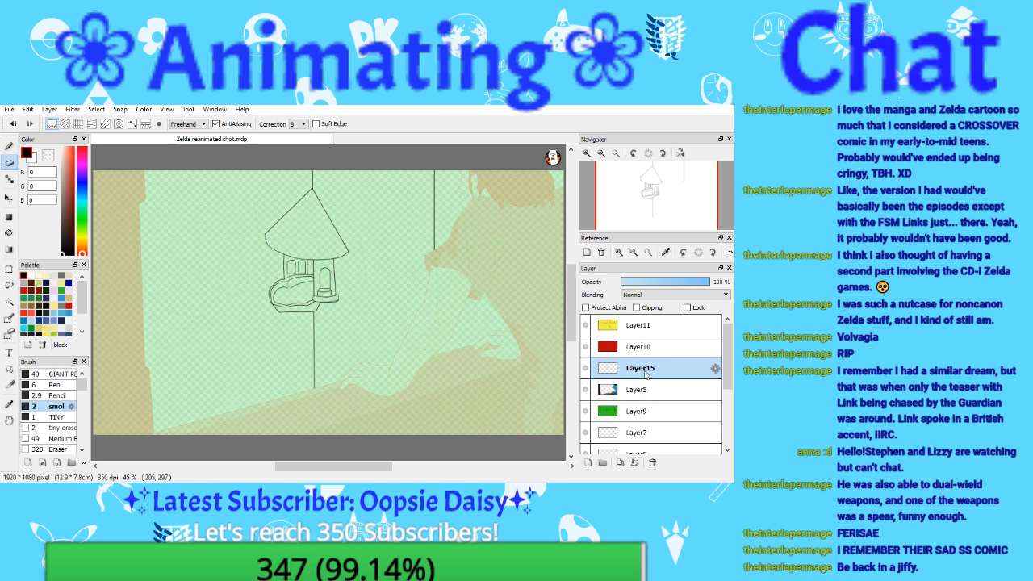
Step: Duplicate Layer15, place one copy below Layer9, select the upper Layer15, and save the drawing
click(619, 462)
click(728, 450)
drag(652, 347, 667, 404)
click(651, 326)
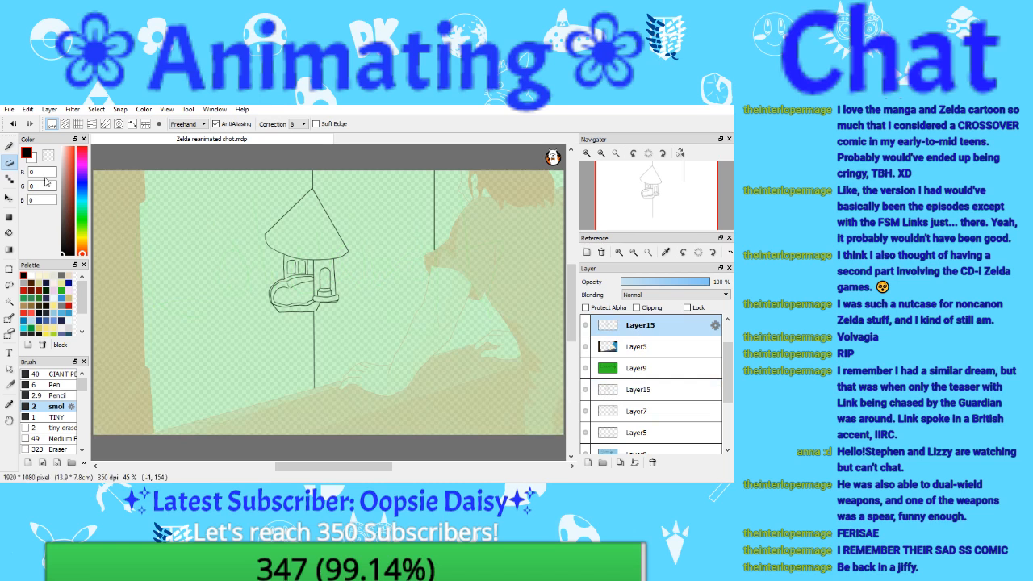
click(9, 109)
click(46, 191)
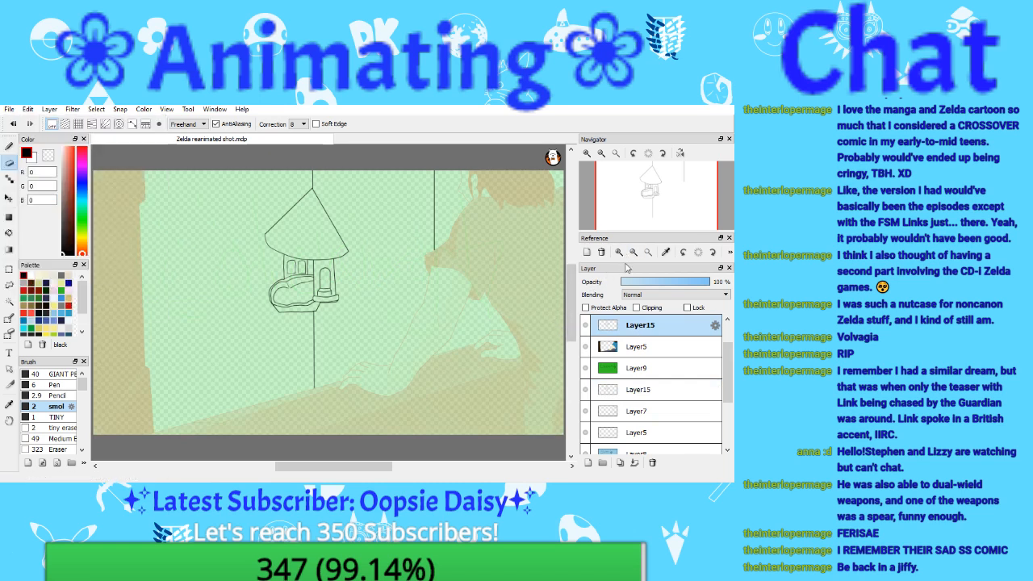
Step: Enlarge the navigator and reference panels, and frame the tower and the blue-shirted figure in the reference image
drag(630, 234, 631, 256)
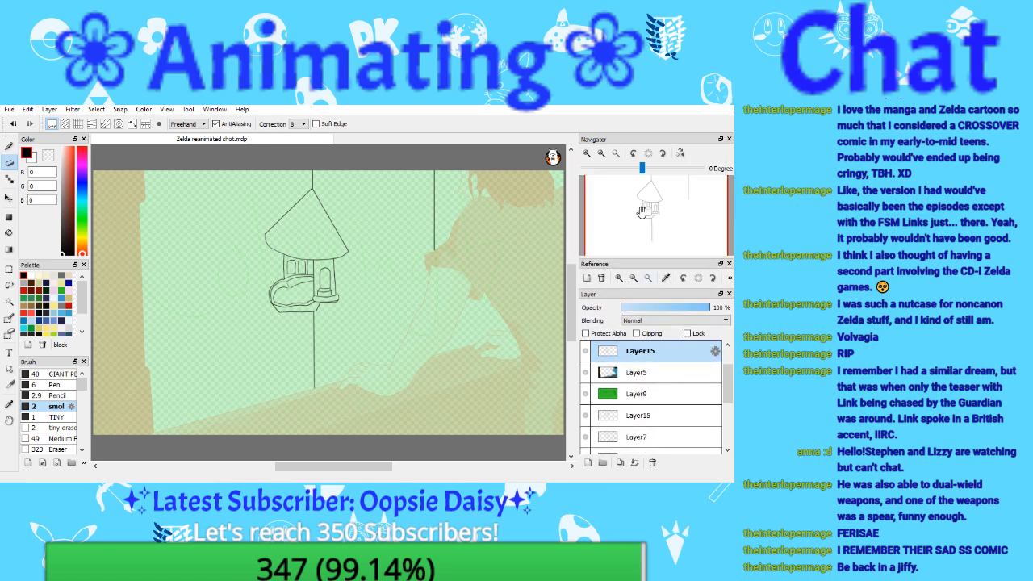
drag(637, 287, 636, 363)
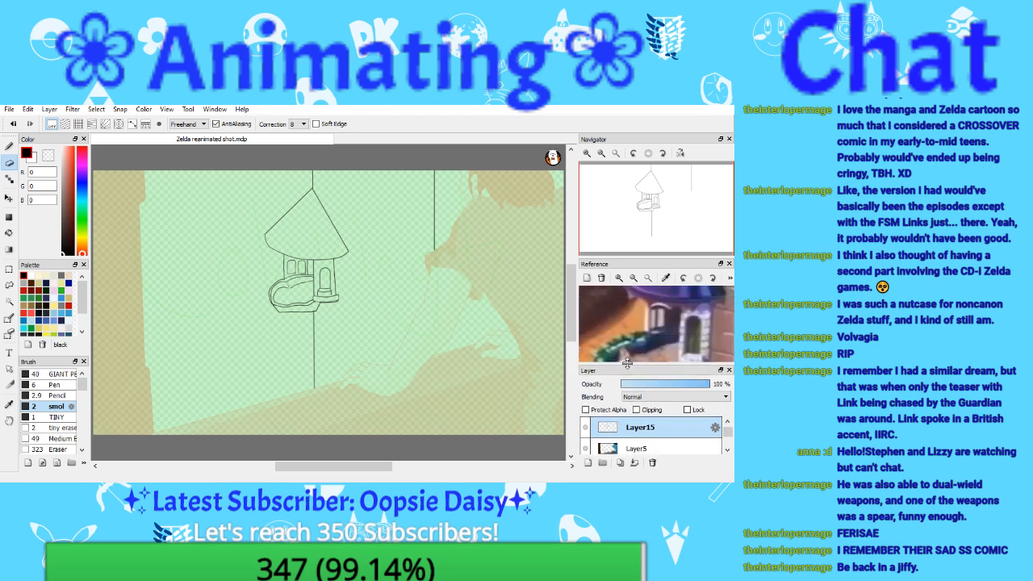
click(619, 278)
drag(635, 293, 647, 309)
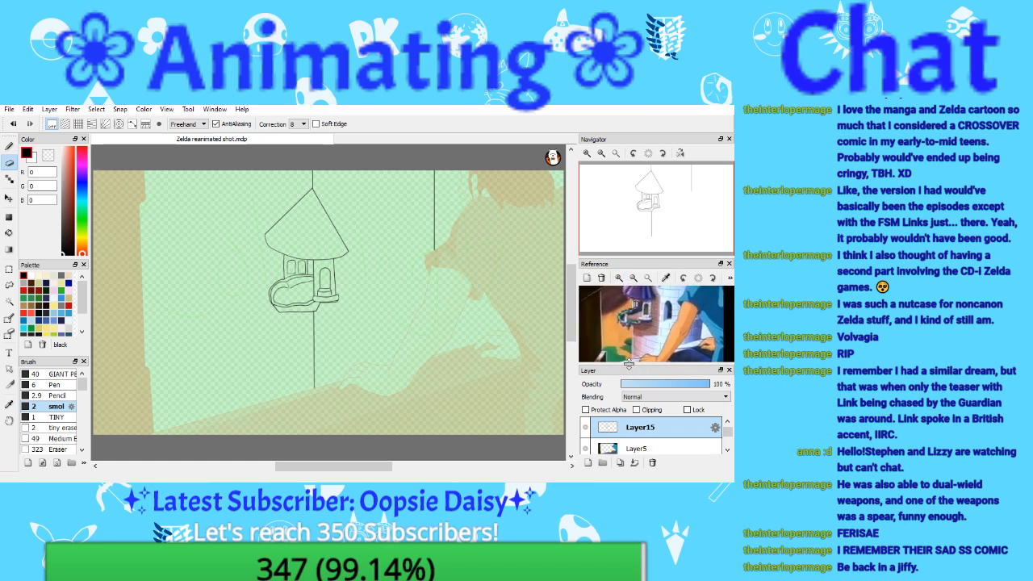
drag(642, 371, 642, 356)
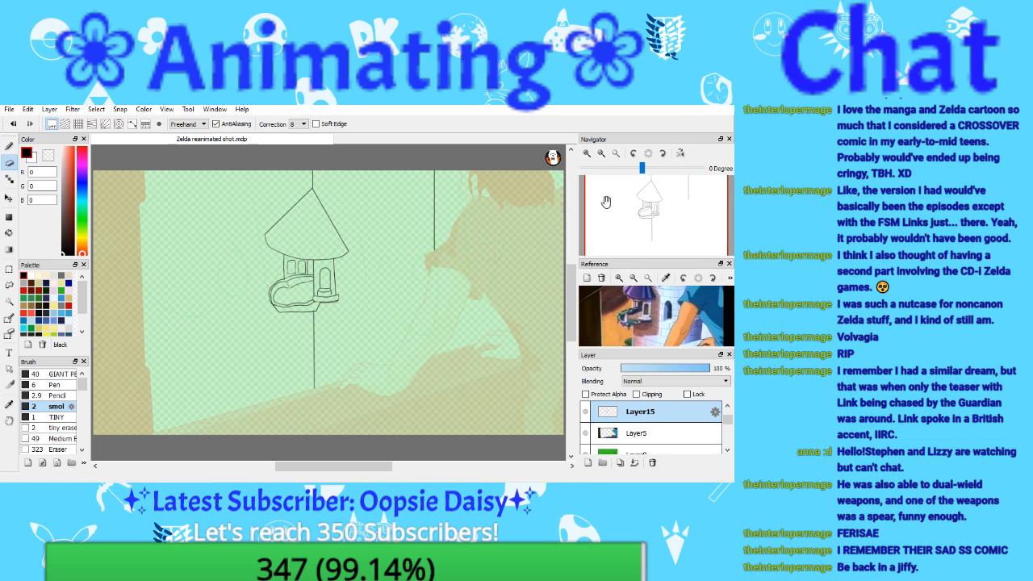
Step: Inspect the tower's roof and windows close up, and enlarge the reference panel further to show the whole image
click(588, 154)
click(587, 154)
click(587, 154)
click(587, 154)
click(643, 208)
drag(643, 209, 646, 190)
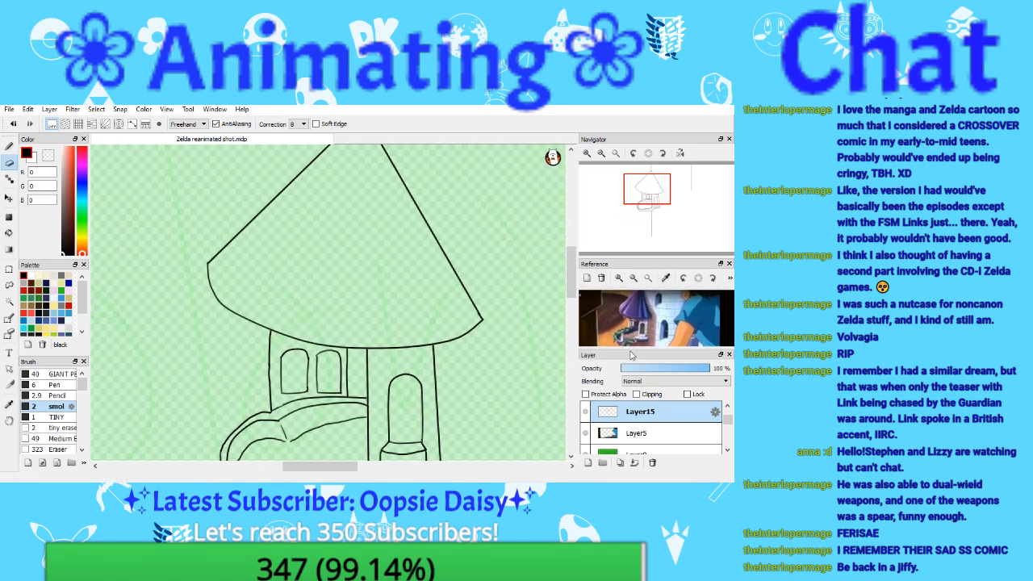
drag(628, 349, 626, 405)
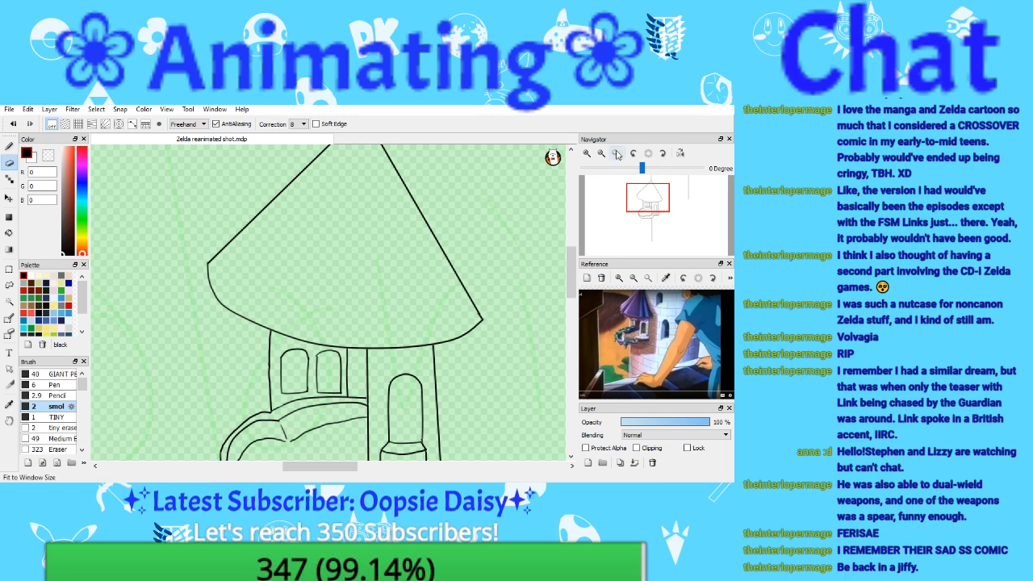
click(615, 154)
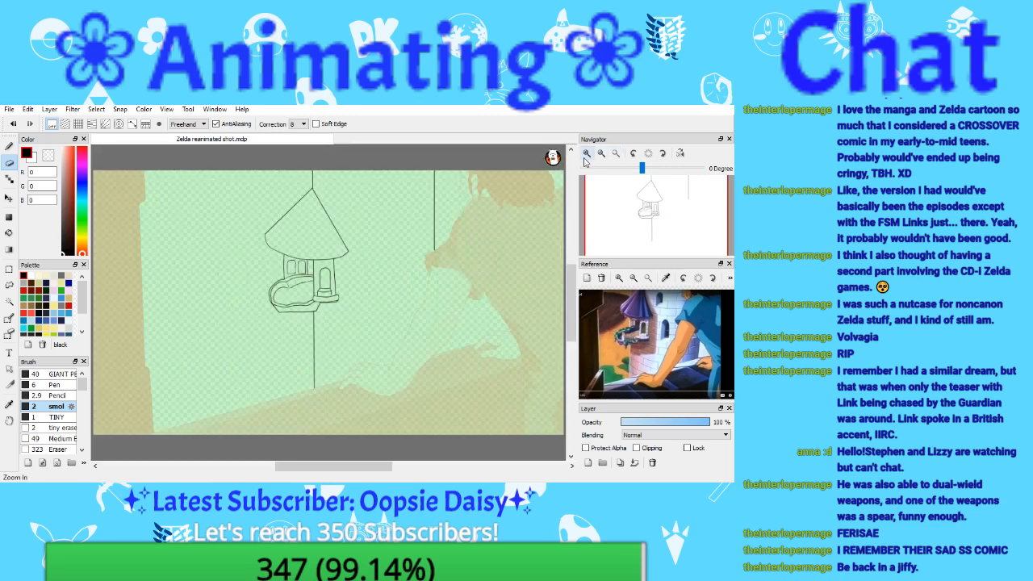
Step: Examine the drawn tower's windows and balcony close up alongside the matching purple-roofed tower in the reference image
drag(576, 162, 582, 162)
click(596, 155)
click(596, 155)
click(597, 155)
click(596, 155)
drag(655, 208, 653, 207)
click(639, 278)
click(630, 279)
click(630, 279)
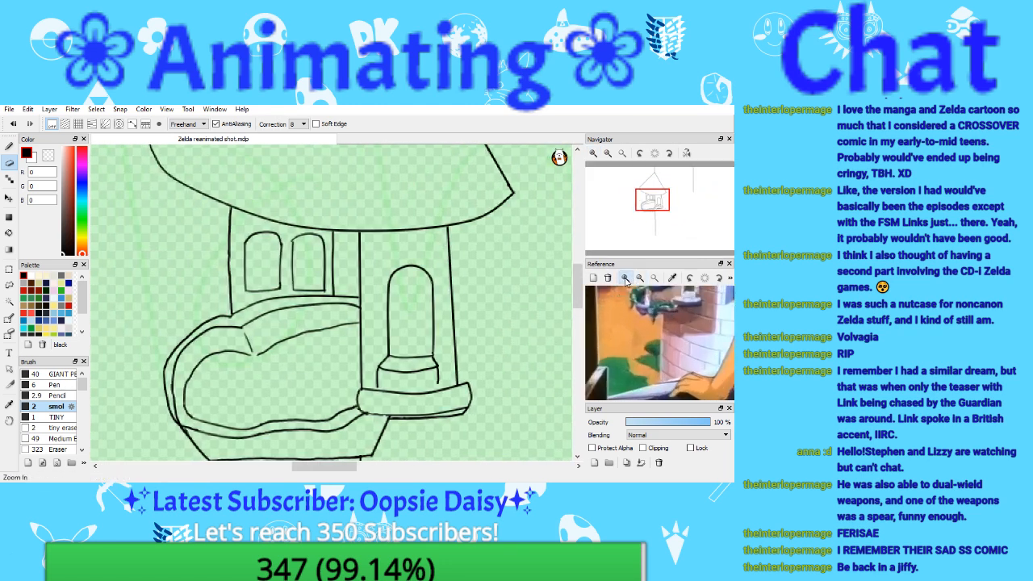
click(630, 279)
click(630, 279)
drag(647, 324, 607, 400)
click(641, 278)
click(640, 278)
click(641, 278)
click(640, 279)
drag(643, 301, 605, 325)
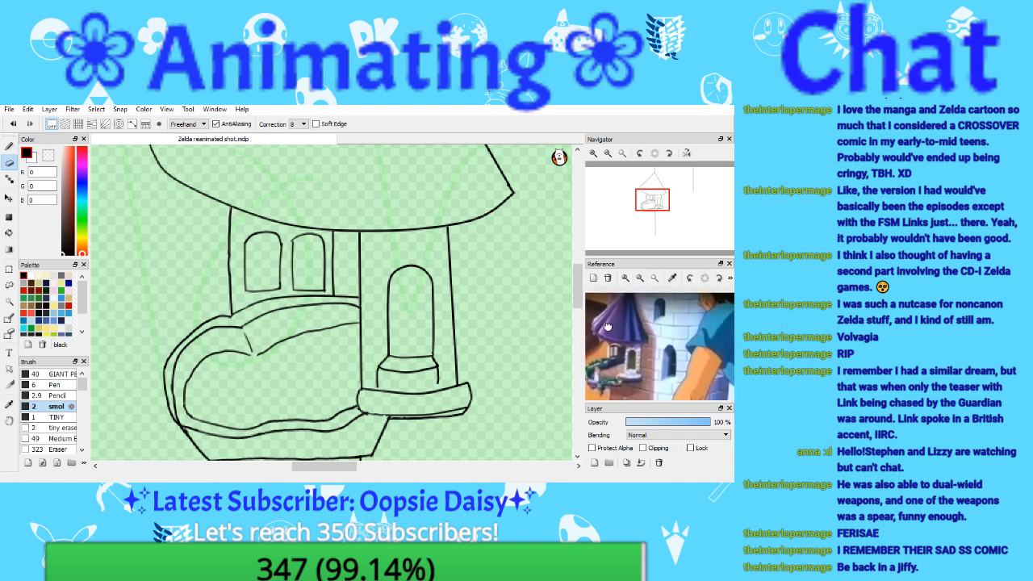
Step: Sample pale blue (RGB 217, 243, 254) from the reference's castle wall and fill the tower wall around the large arched window
click(672, 279)
click(662, 325)
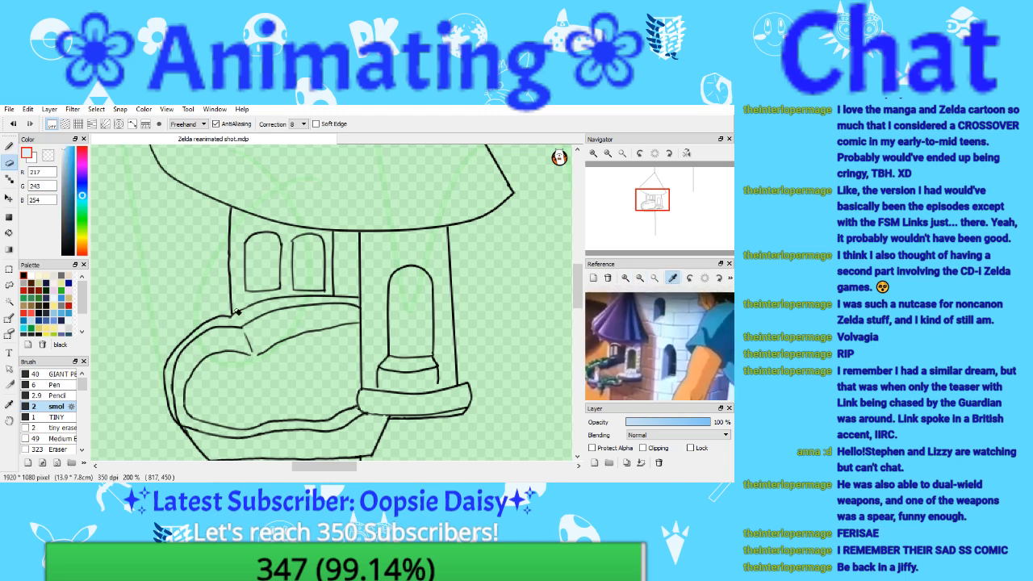
click(9, 233)
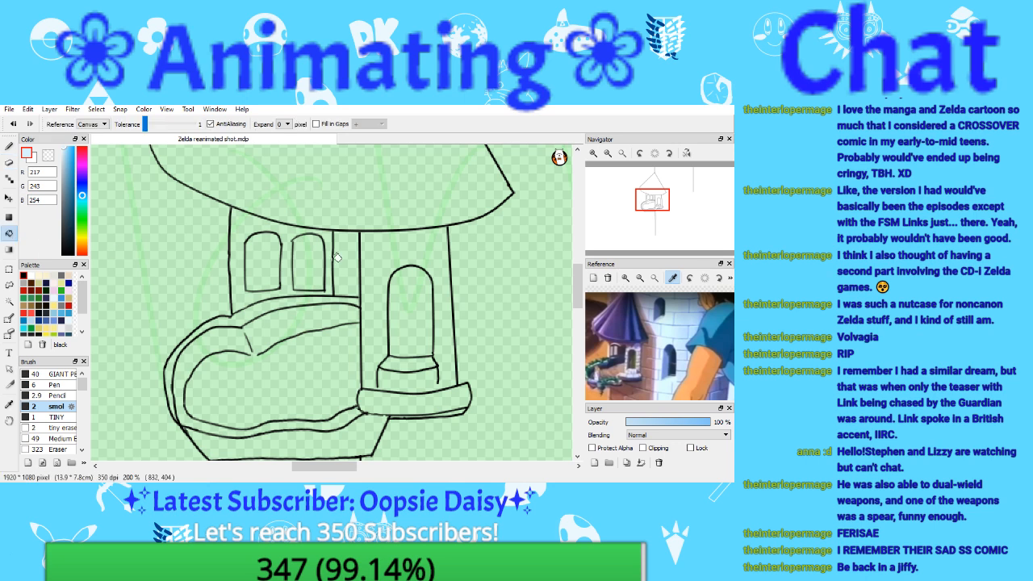
click(417, 249)
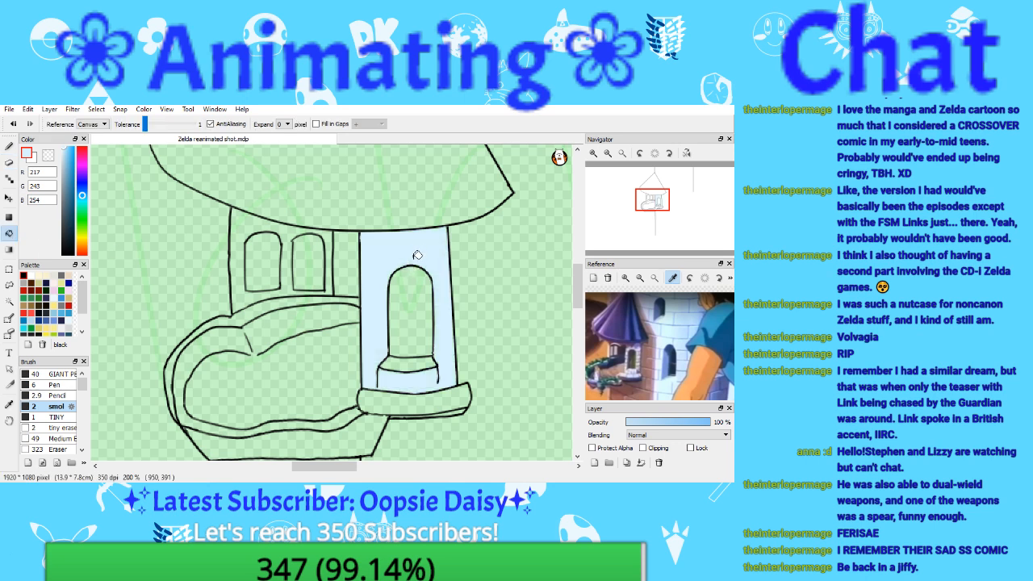
Step: Try filling the tower wall around the two small windows with the same pale blue
click(276, 229)
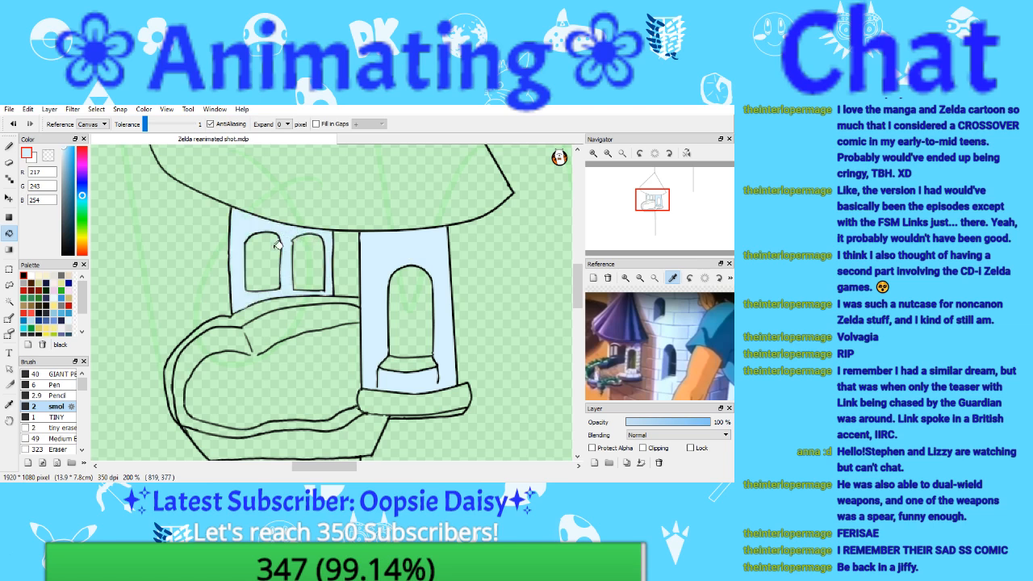
click(13, 124)
click(609, 154)
click(608, 153)
click(609, 153)
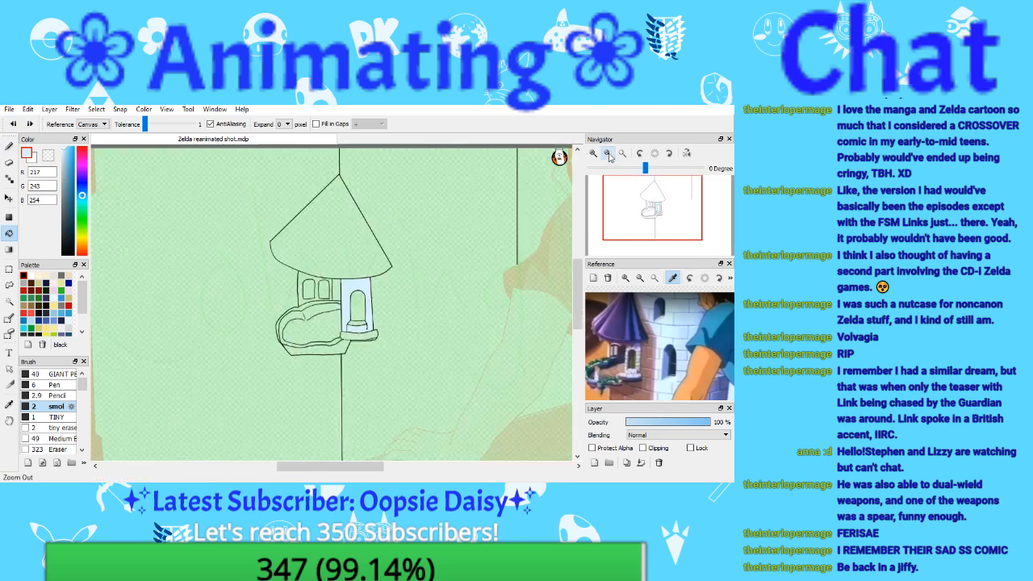
Step: Move Layer15 with the tower art beneath Layer5, and merge Layer5 down into it
drag(645, 191, 659, 196)
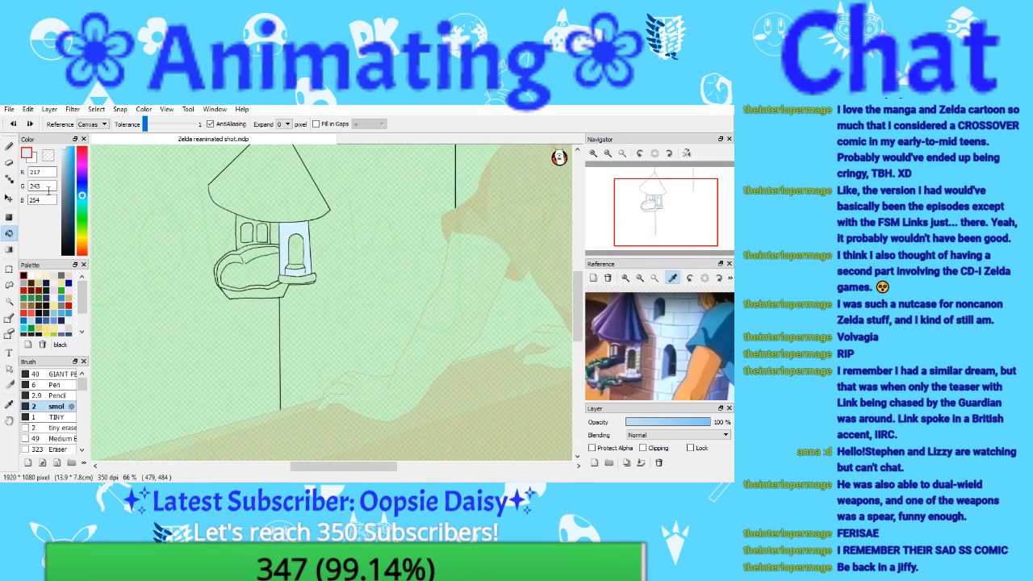
click(8, 147)
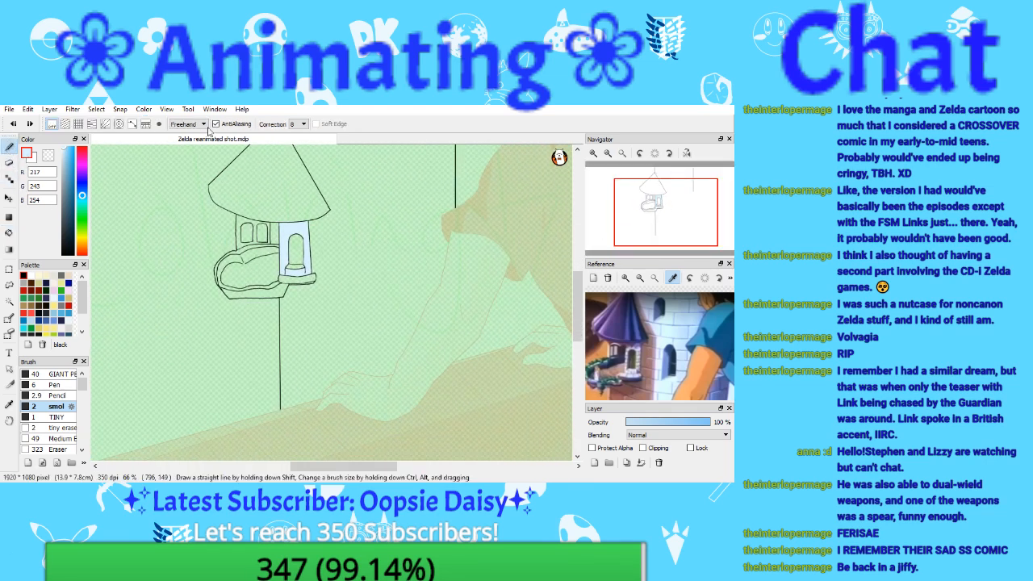
click(622, 153)
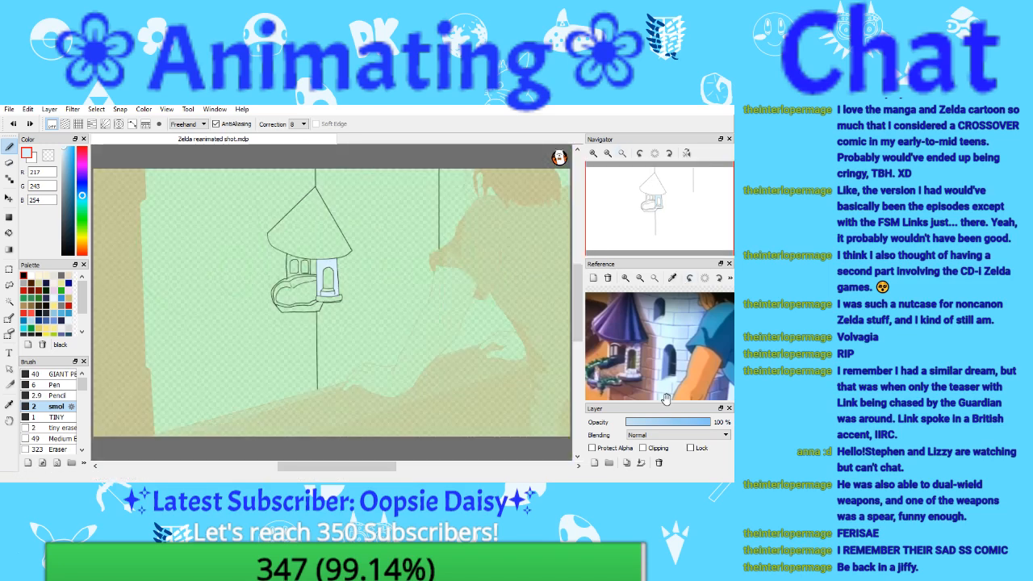
drag(666, 401, 666, 306)
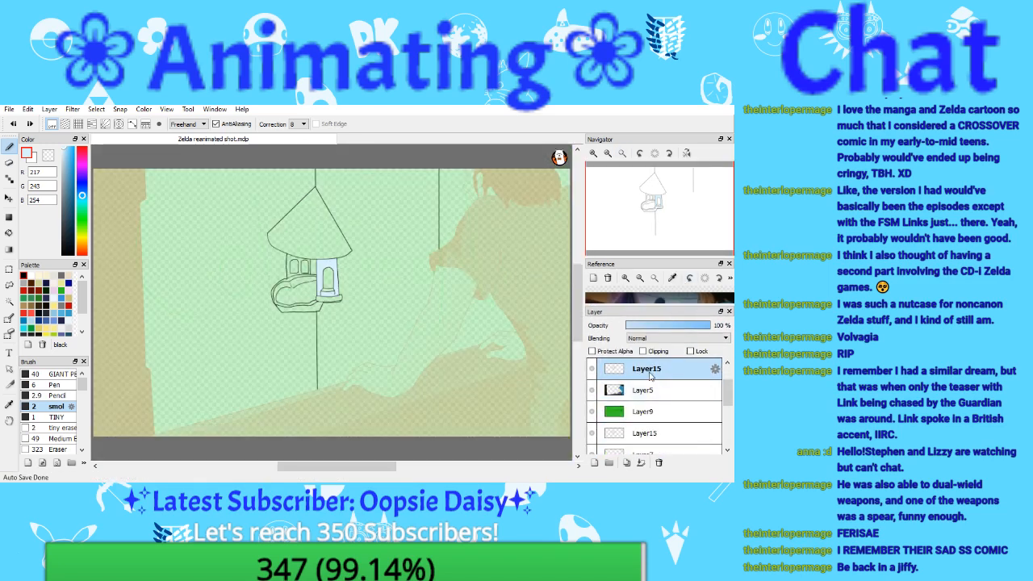
drag(650, 376, 657, 396)
click(655, 371)
click(642, 463)
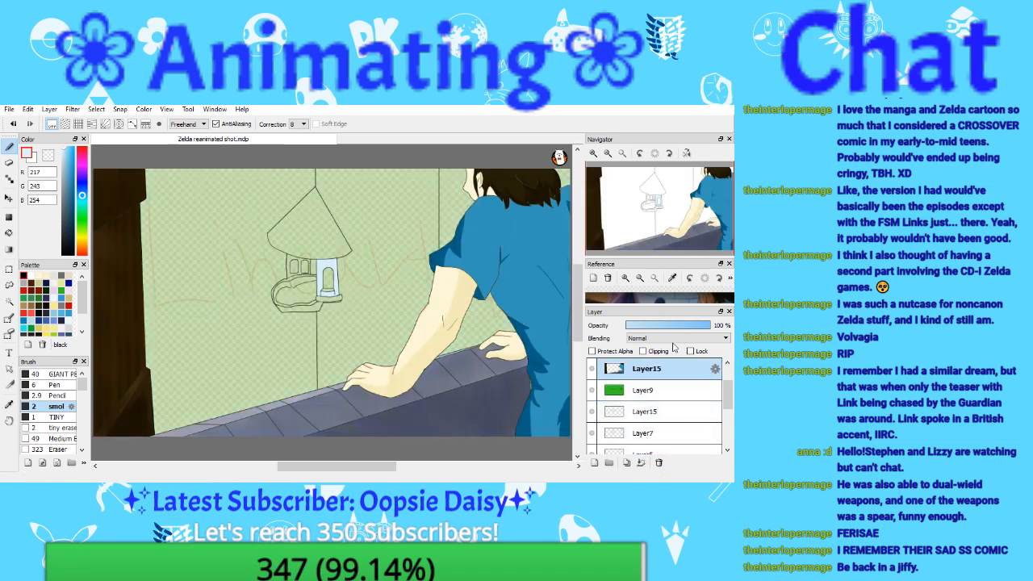
drag(661, 307, 661, 389)
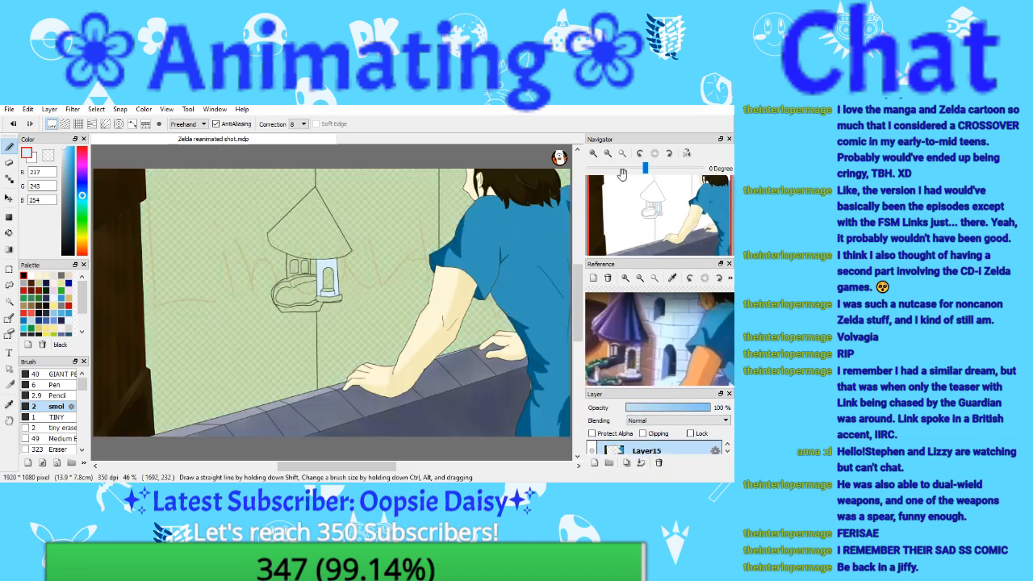
Step: Fill the large castle wall area between the tower and the figure with pale blue (RGB 217, 243, 254), and save the drawing
click(654, 278)
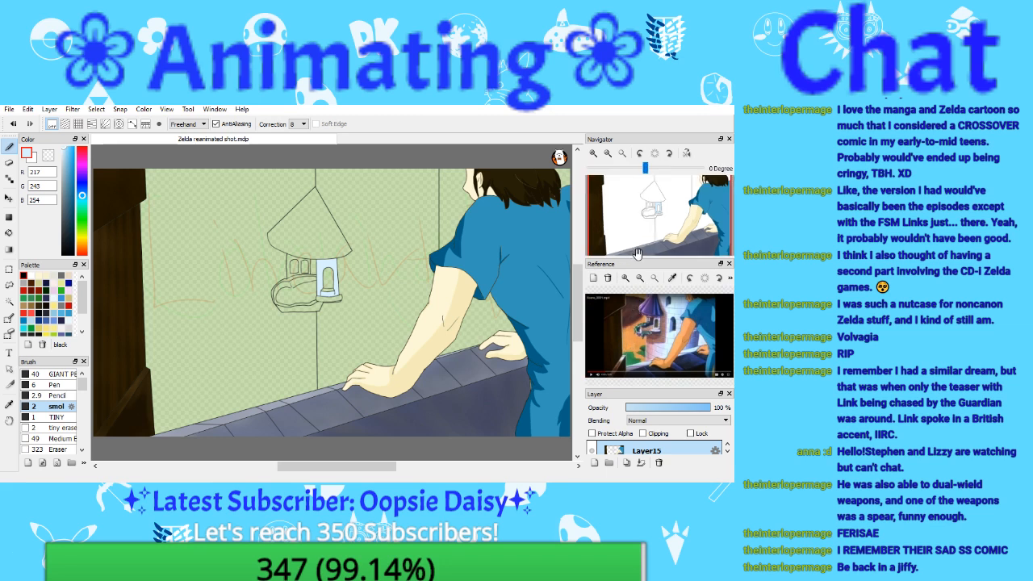
click(593, 157)
click(595, 159)
drag(654, 204, 666, 200)
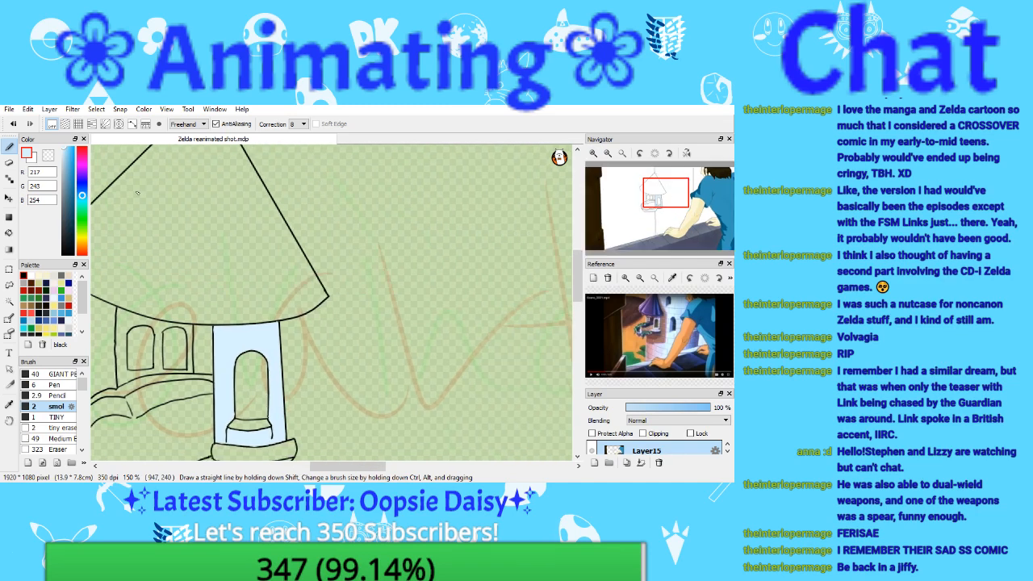
click(9, 234)
click(461, 231)
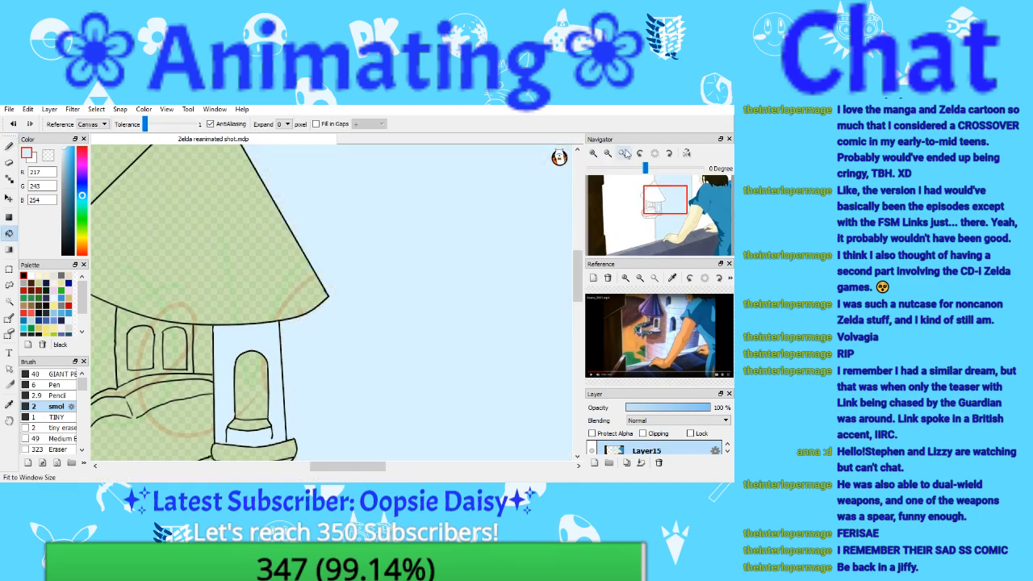
click(622, 156)
click(9, 110)
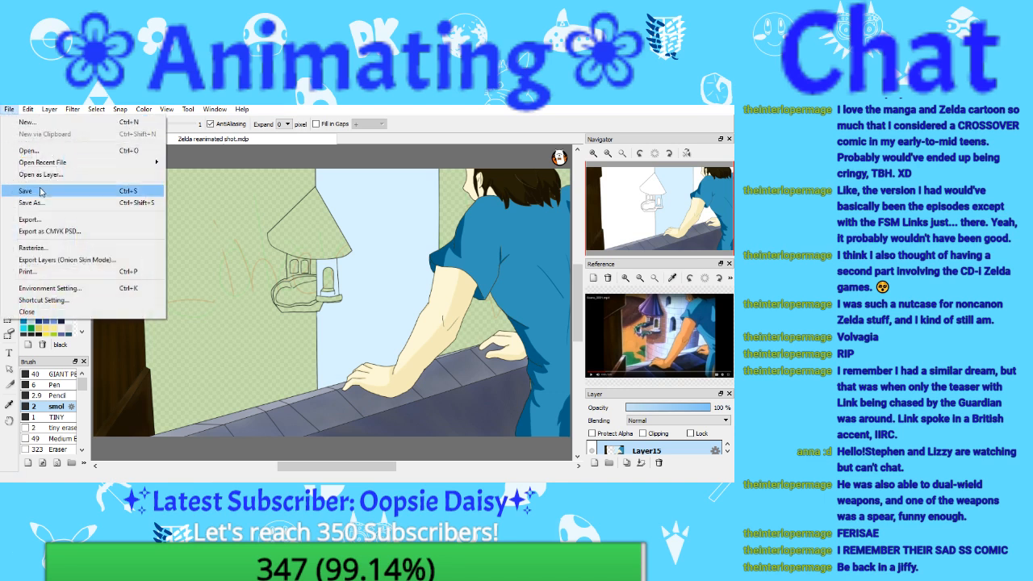
click(41, 192)
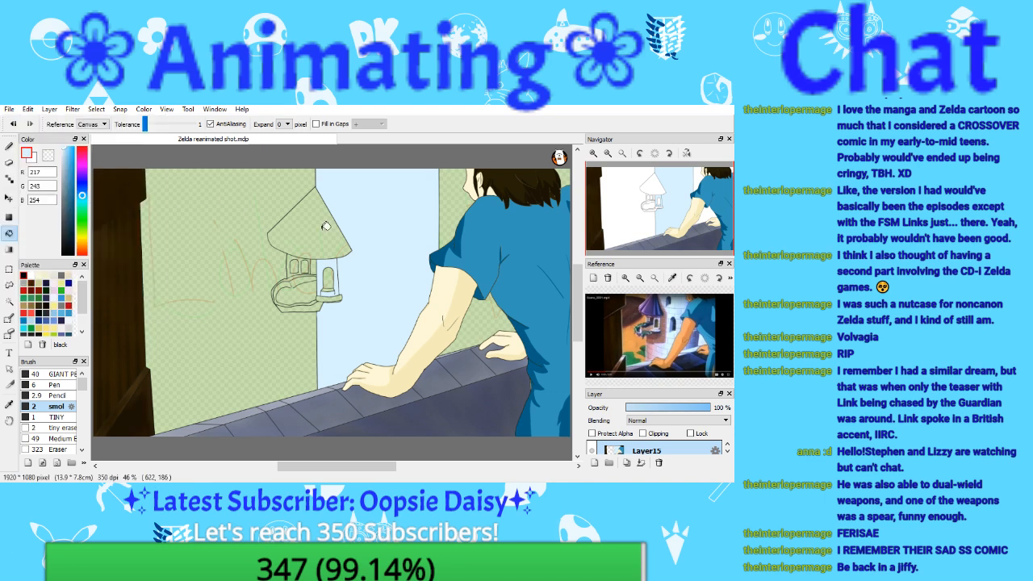
Step: Fill the tower wall around the two small arched windows with the same pale blue, and save the drawing
click(593, 154)
click(593, 153)
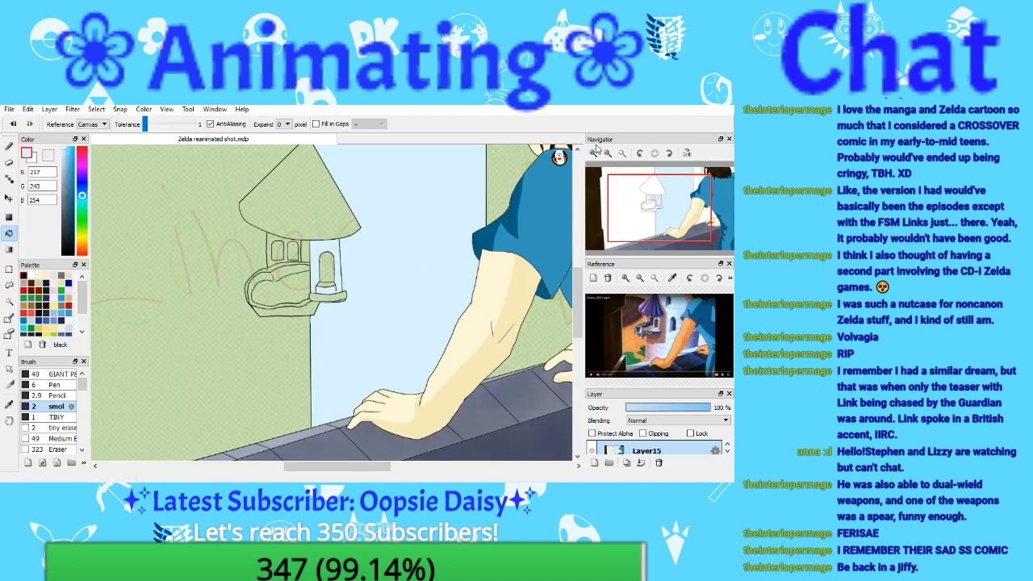
double_click(597, 142)
mouse_move(615, 145)
mouse_down()
mouse_move(629, 176)
mouse_move(620, 157)
mouse_up()
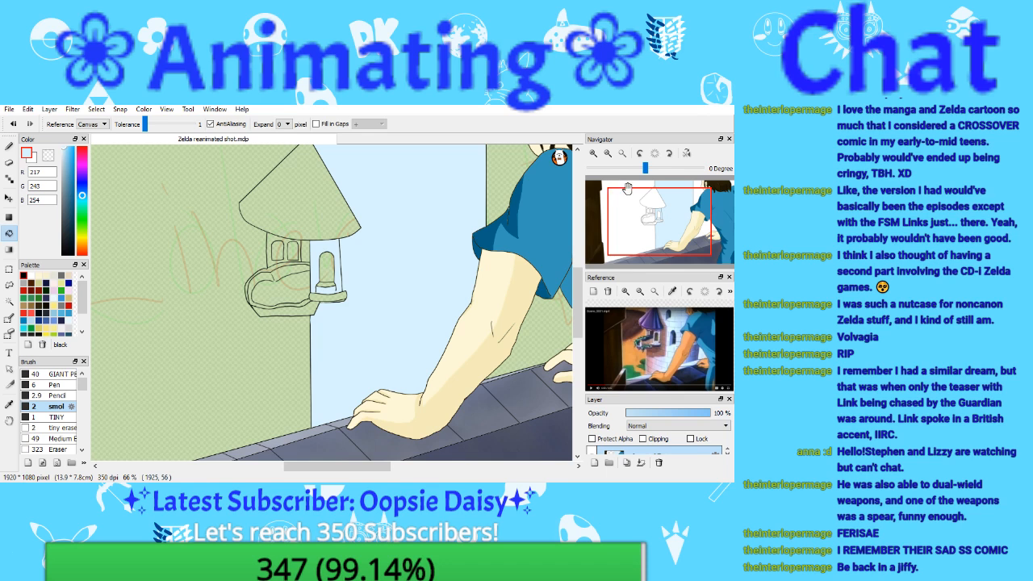
click(593, 153)
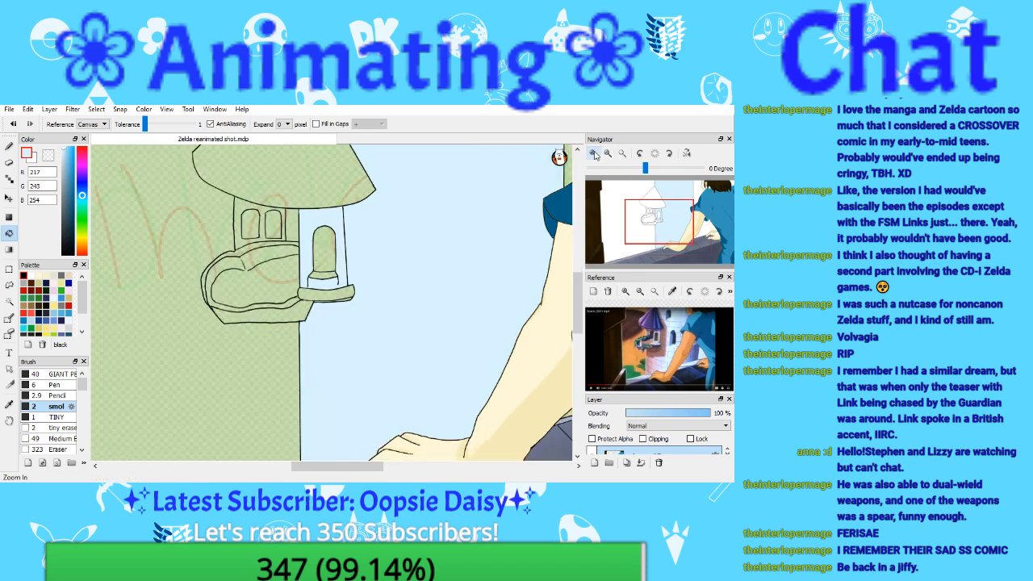
click(593, 154)
click(646, 211)
click(593, 154)
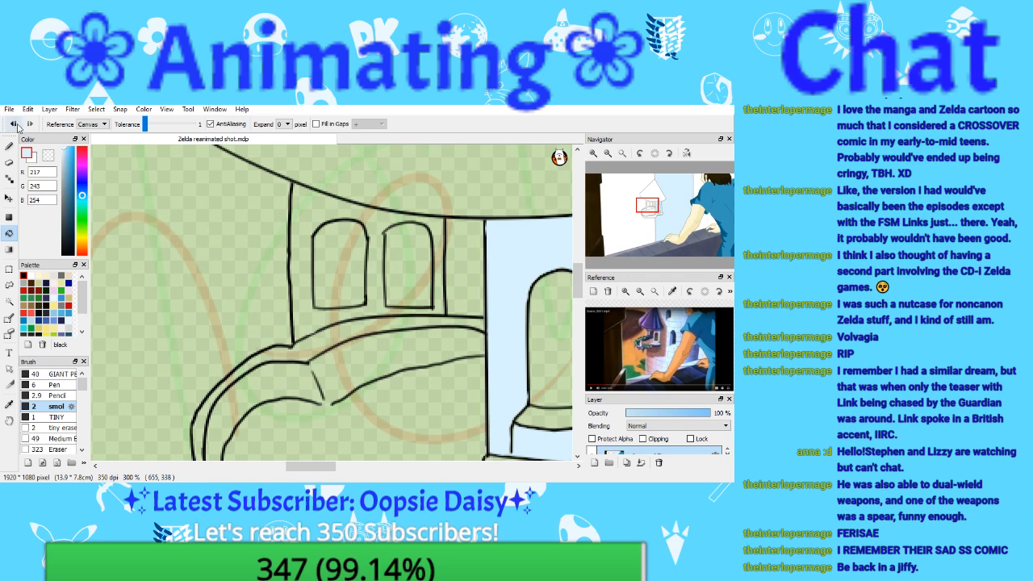
click(368, 217)
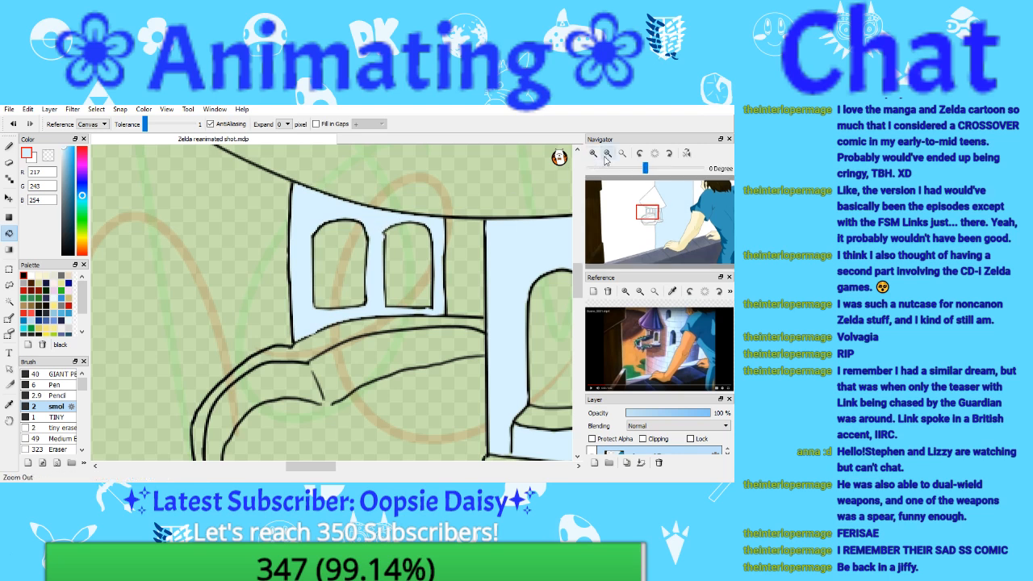
click(9, 109)
click(107, 196)
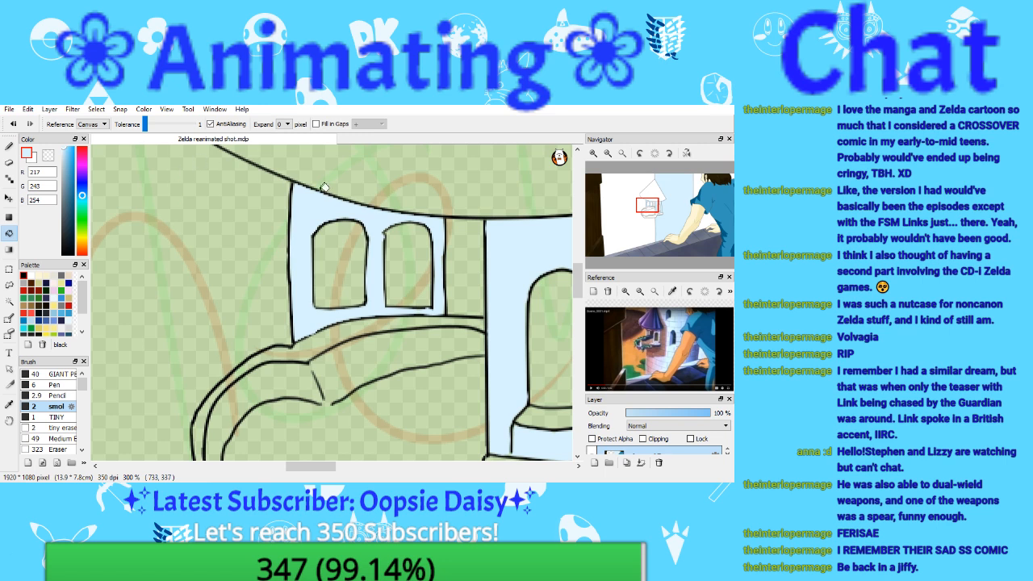
Step: Inspect the pale blue wall fills in the whole picture and close up around the tower's roof and windows
click(609, 153)
click(609, 153)
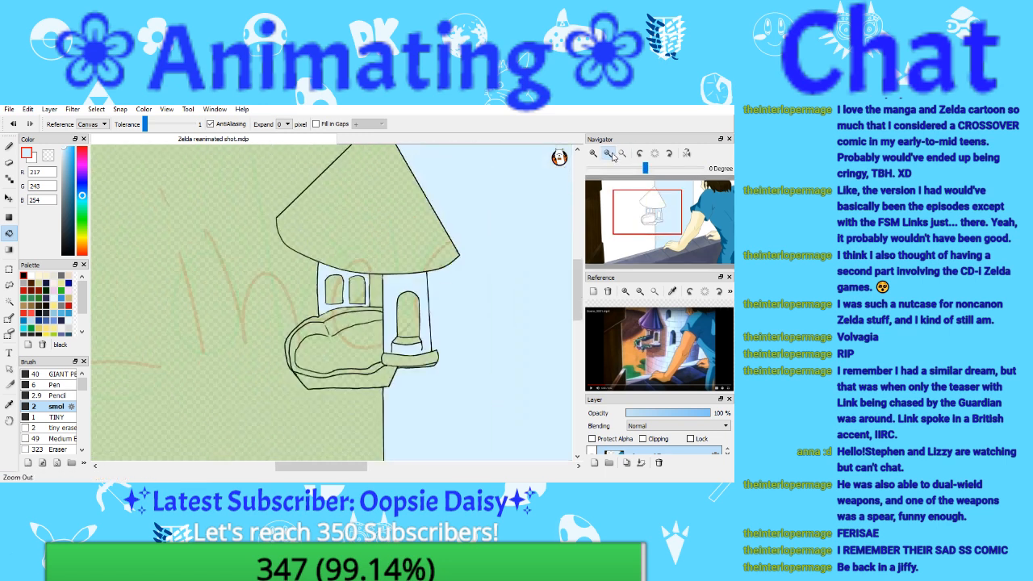
click(610, 155)
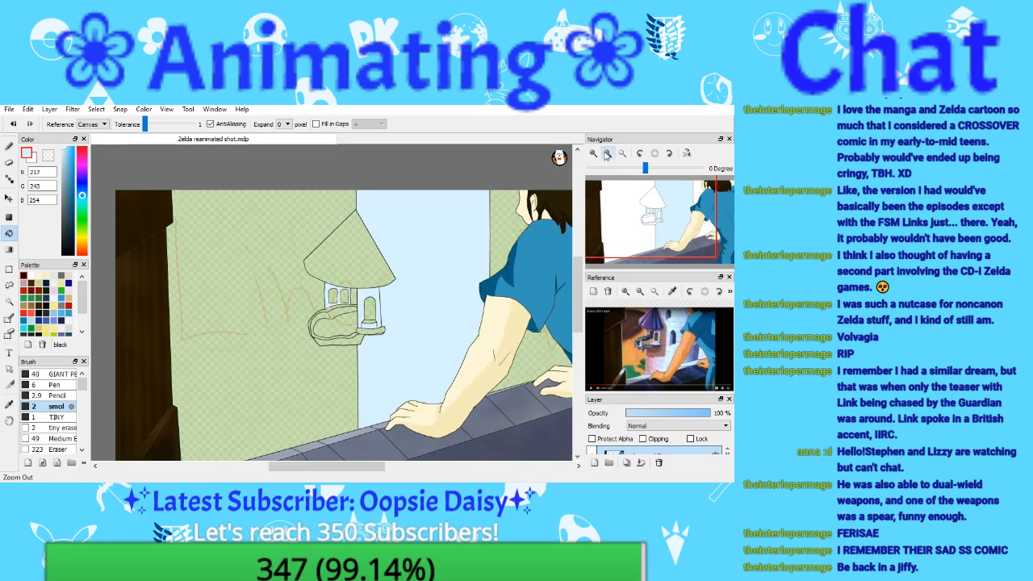
click(593, 154)
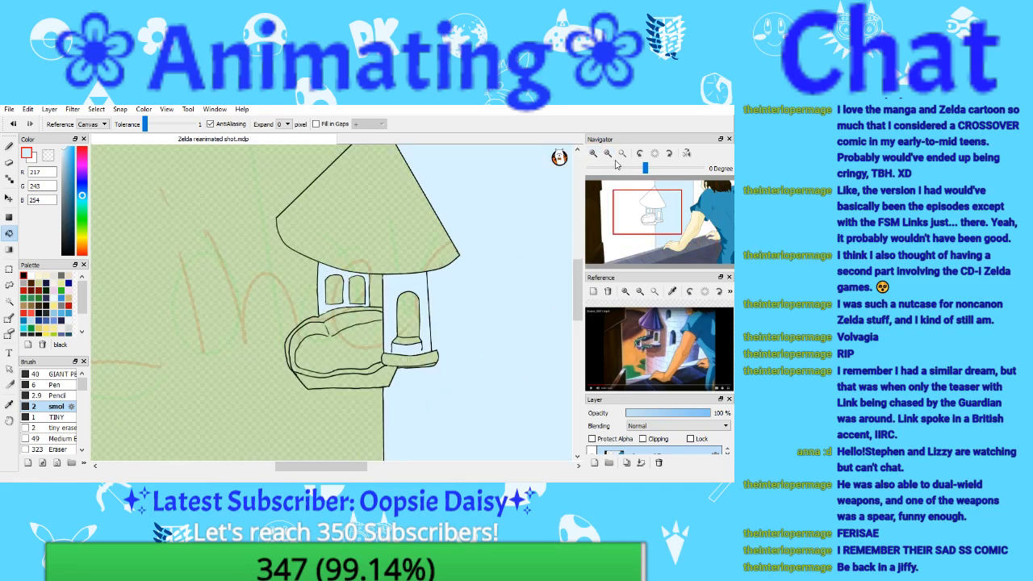
click(610, 156)
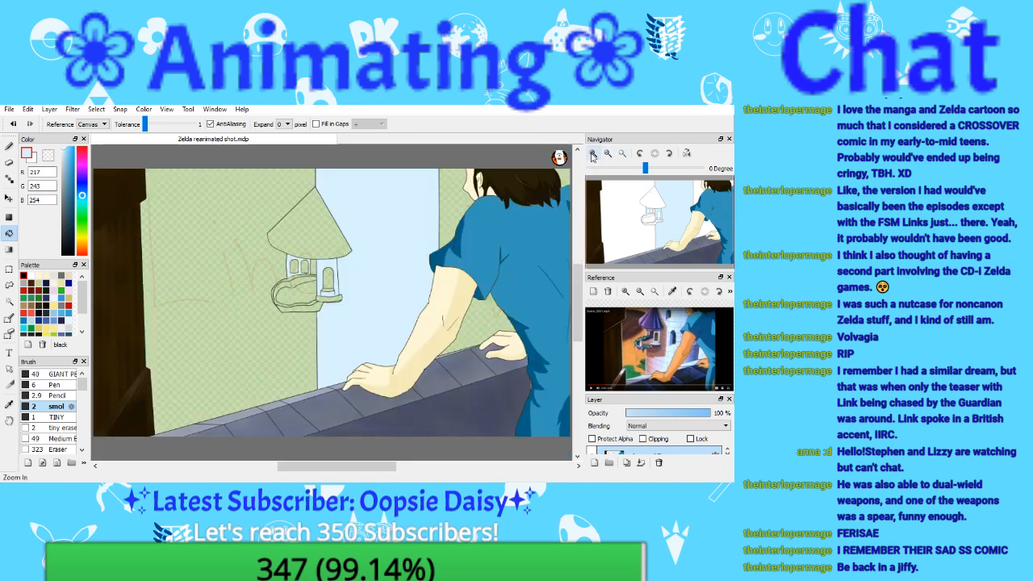
click(593, 154)
click(593, 155)
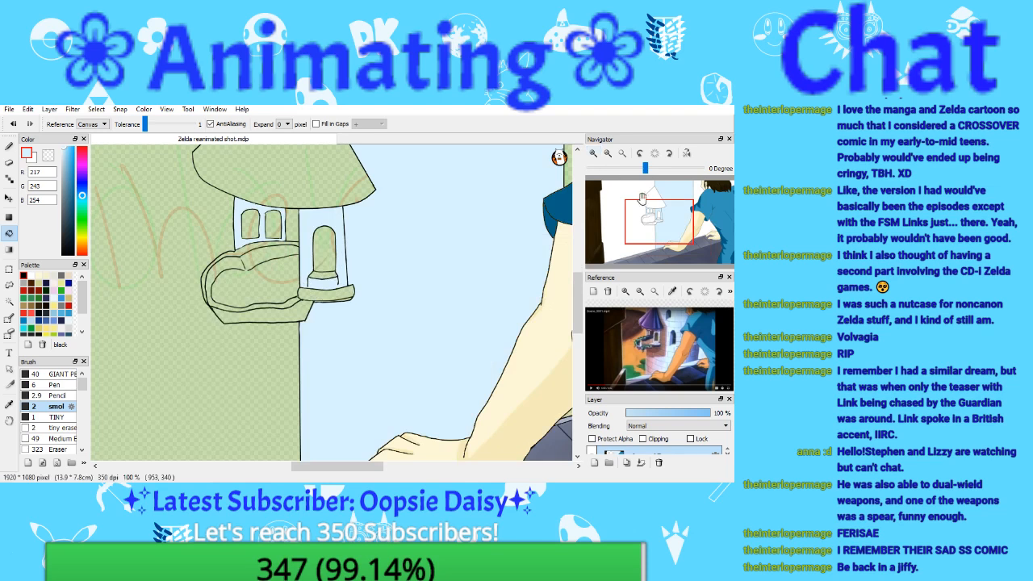
mouse_move(641, 200)
mouse_down()
mouse_move(650, 216)
mouse_move(651, 201)
mouse_up()
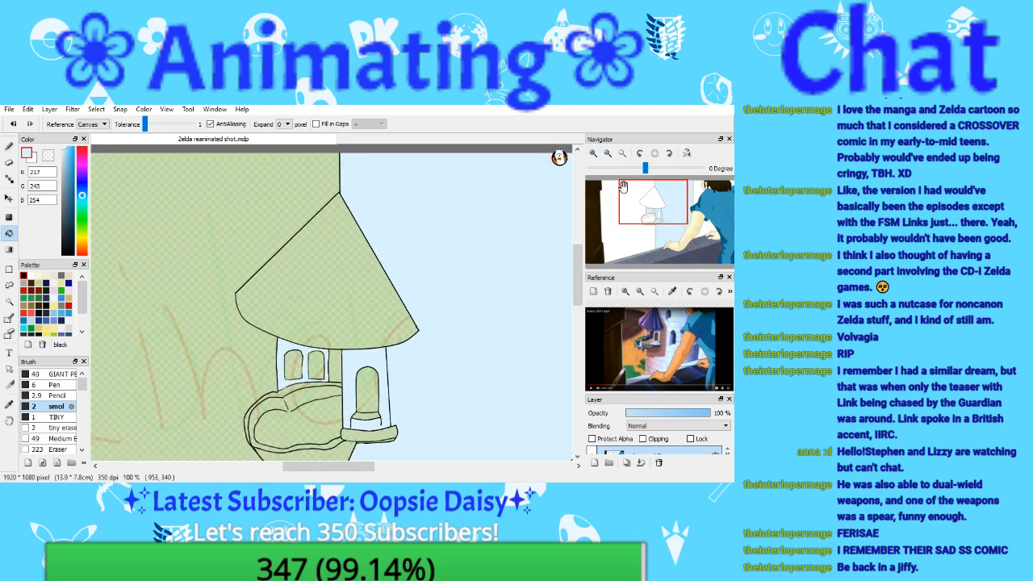
drag(653, 196, 656, 219)
Step: Fill the ledge beneath the large arched window with pale blue, using an enlarged view of the reference balcony as a guide
click(593, 153)
click(593, 154)
click(593, 154)
click(593, 154)
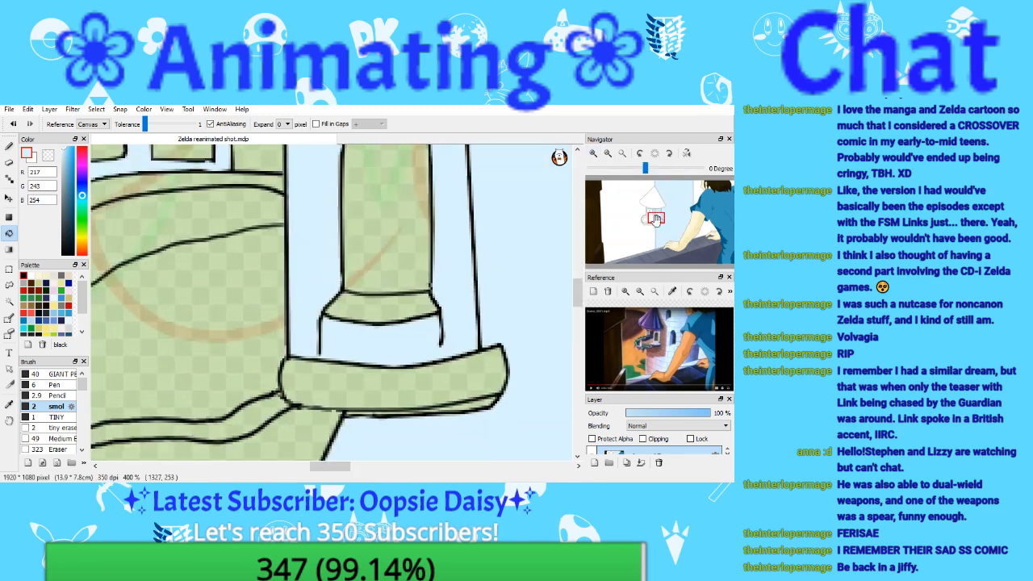
click(626, 291)
click(625, 291)
click(625, 291)
drag(639, 322, 646, 332)
drag(656, 219, 658, 222)
click(388, 295)
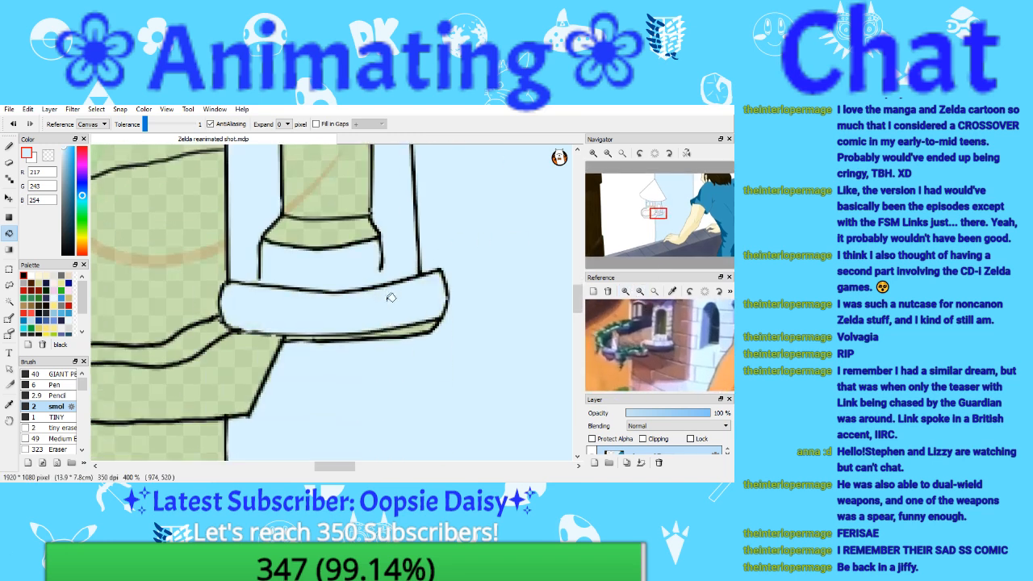
Step: Pick a greyer blue (RGB 207, 226, 235) and fill the narrow wall strip beside the small windows and the balcony's interior
click(607, 154)
click(607, 154)
click(607, 154)
drag(652, 229, 644, 226)
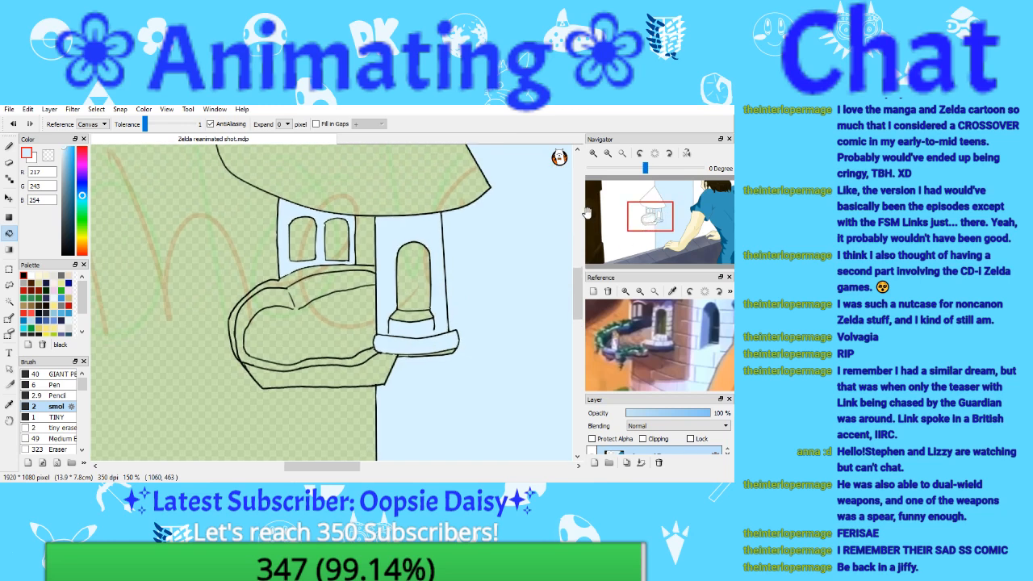
click(65, 154)
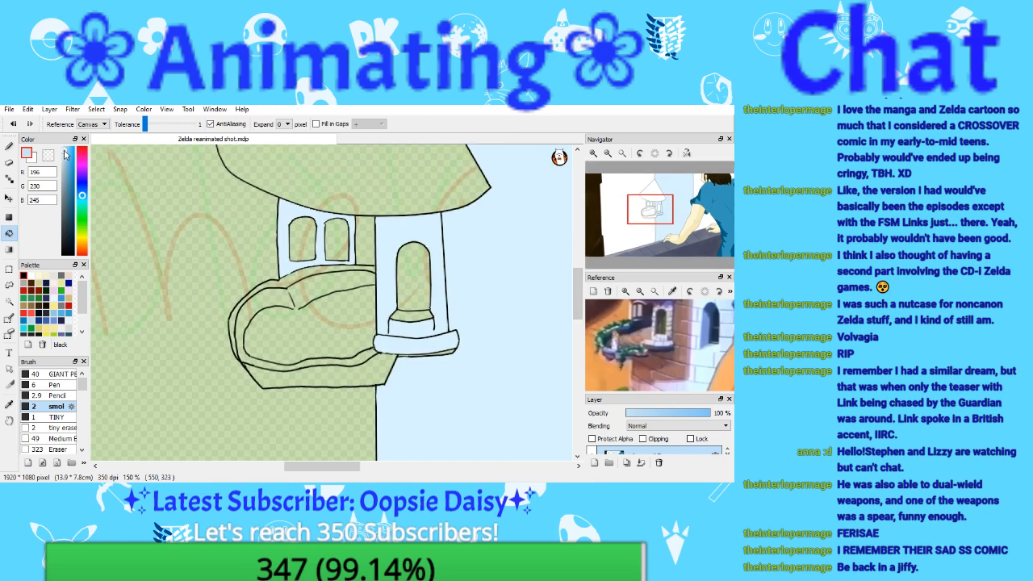
click(65, 154)
click(368, 229)
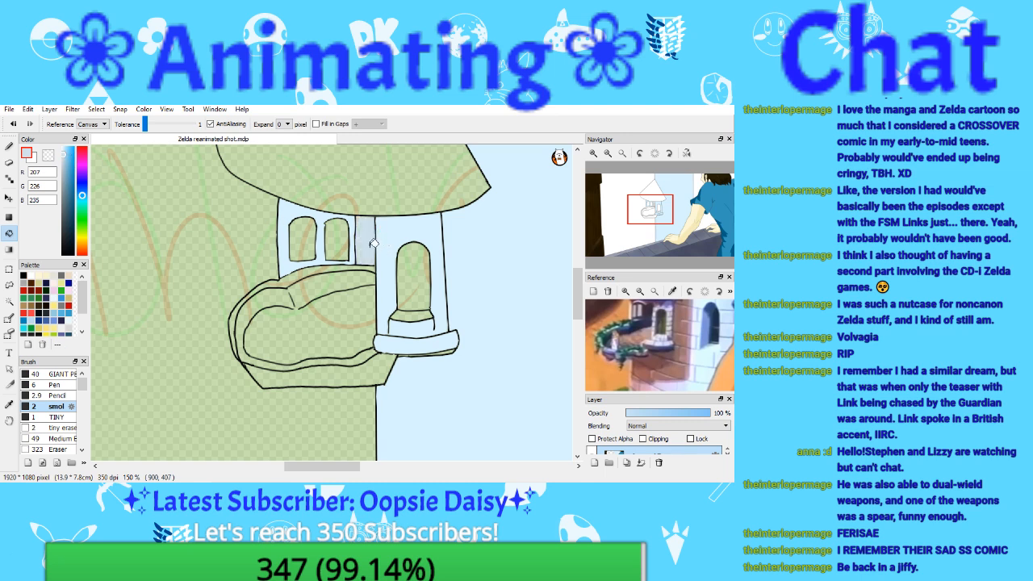
click(331, 271)
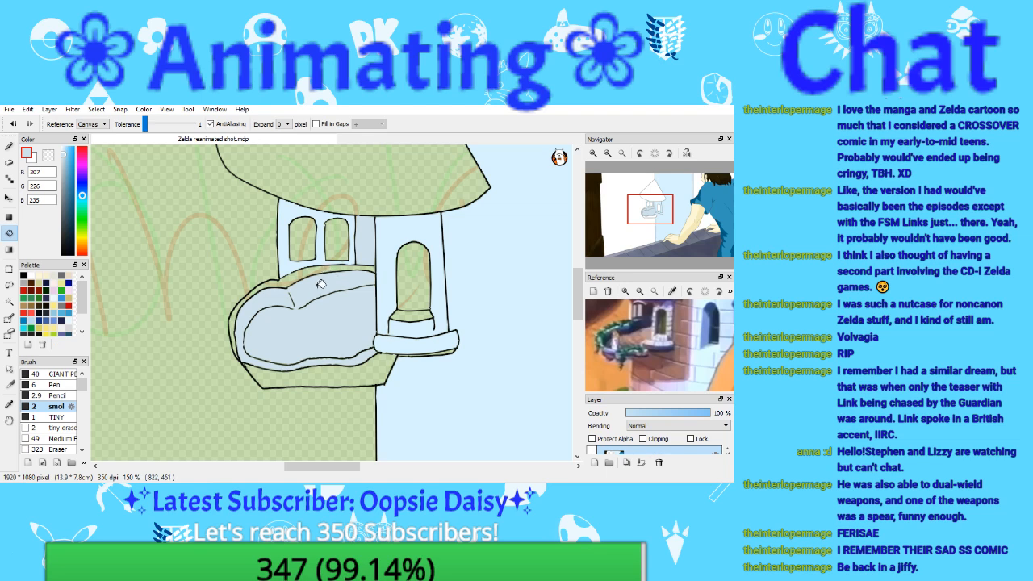
Step: Sample the pale blue (RGB 217, 243, 254) from the tower wall and fill the balcony's upper rim with it
click(8, 403)
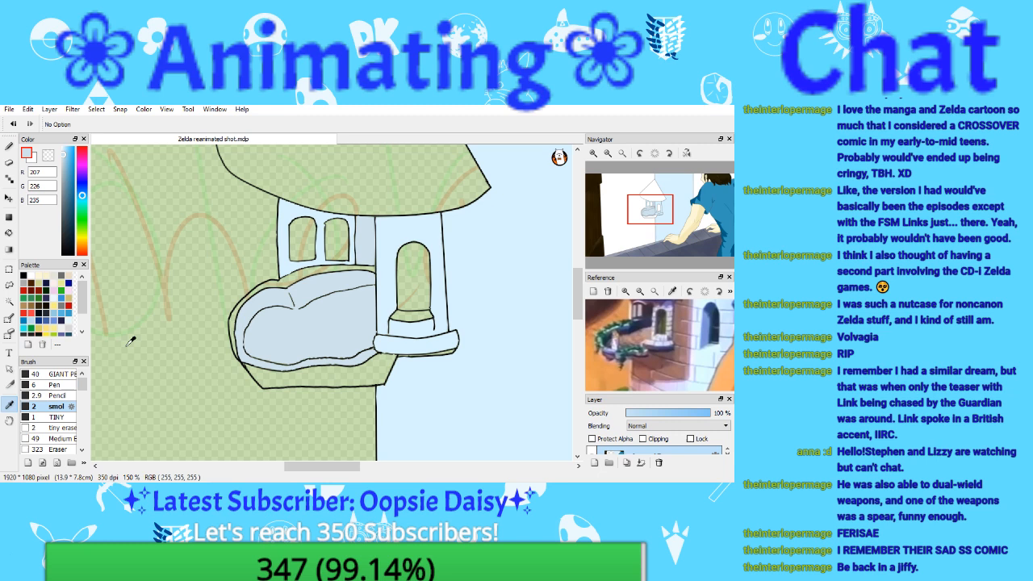
click(288, 212)
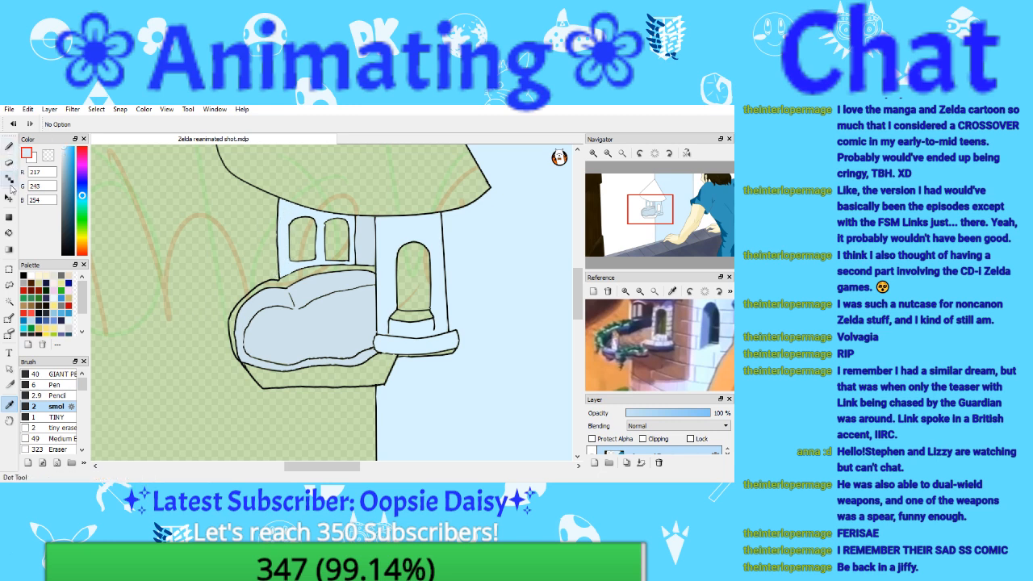
click(9, 232)
click(298, 272)
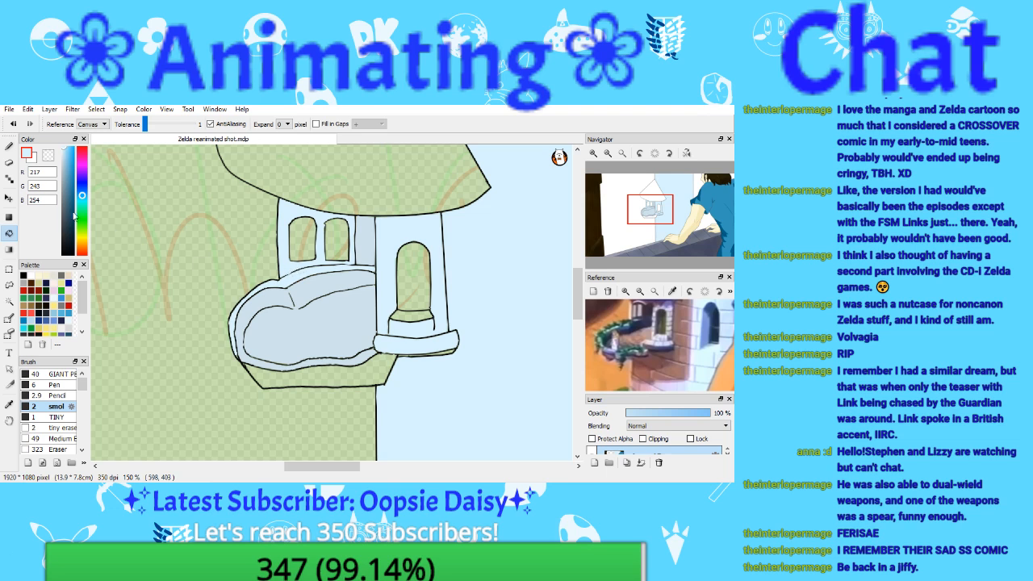
Step: Fill the still unpainted lower section of the balcony's rim with the pale blue (RGB 217, 243, 254)
click(9, 146)
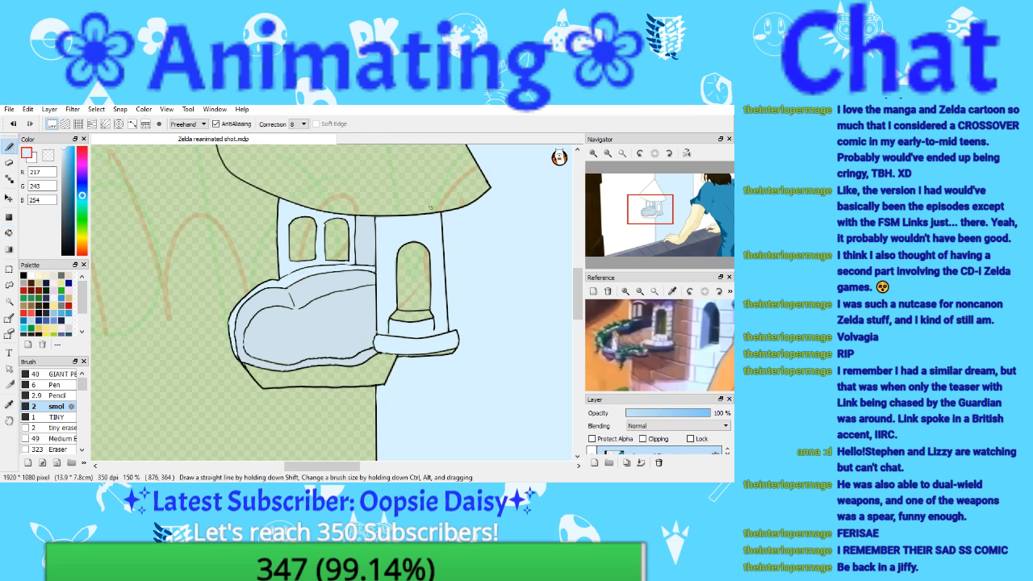
double_click(593, 153)
drag(630, 221, 626, 224)
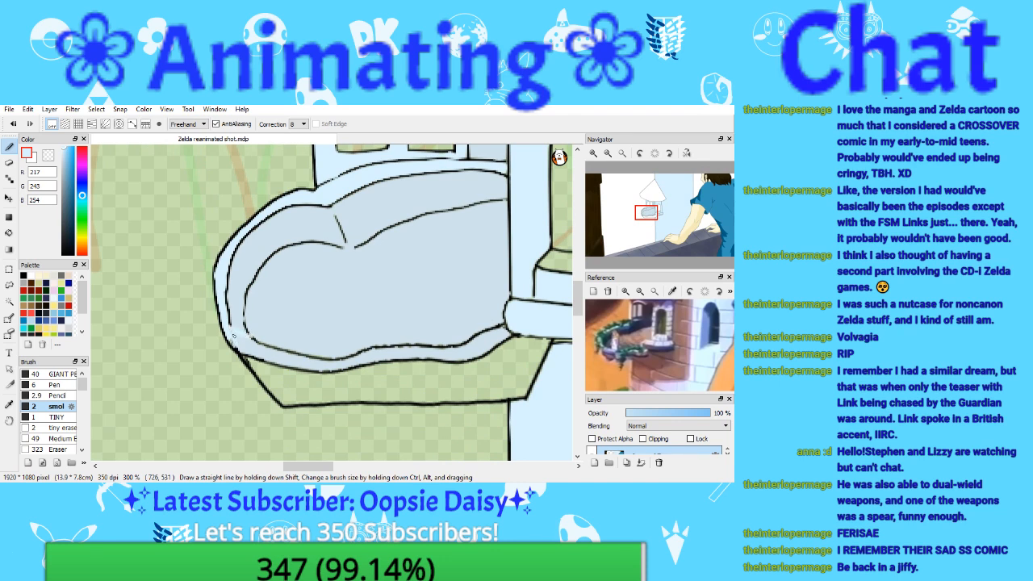
click(53, 396)
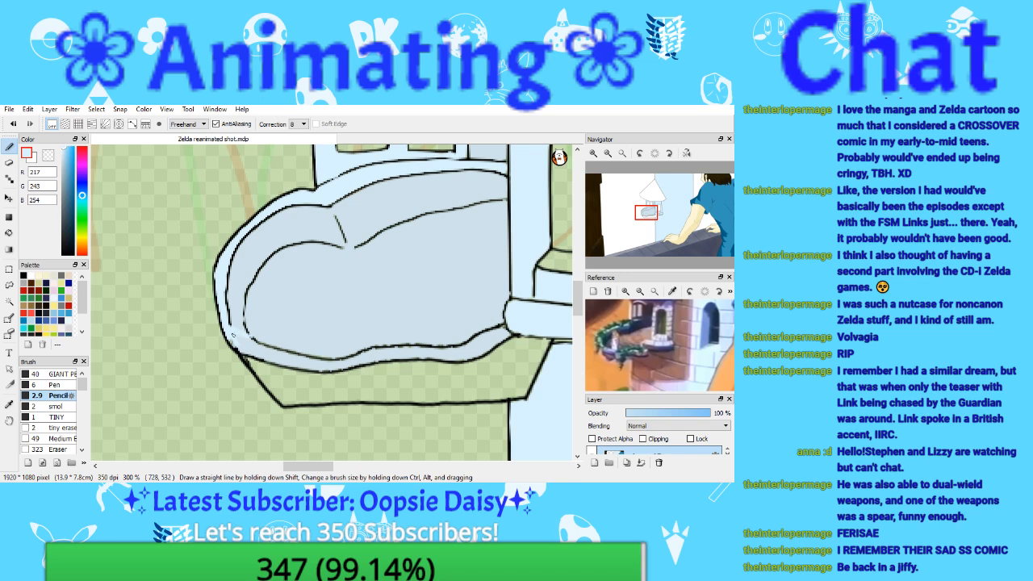
click(9, 232)
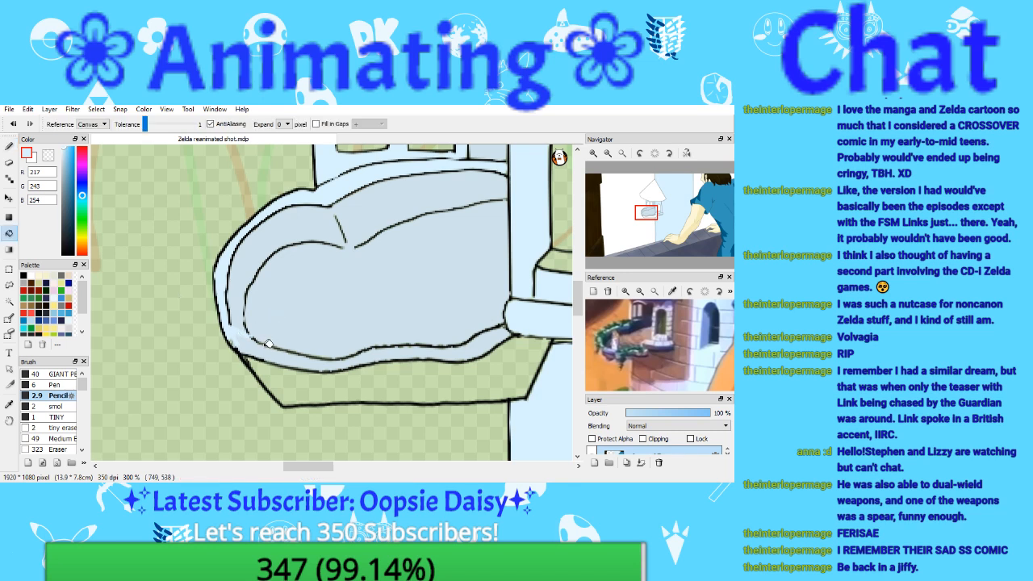
click(256, 341)
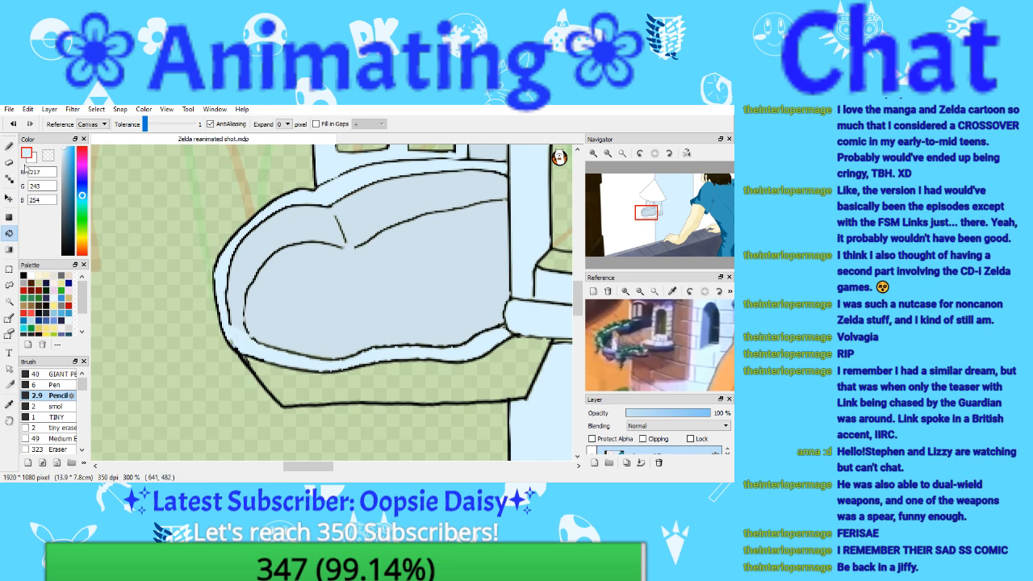
click(10, 108)
key(Escape)
Step: Sample the balcony interior's grey-blue, darken it to RGB 196, 207, 213 and fill the balcony's underside with it
click(607, 154)
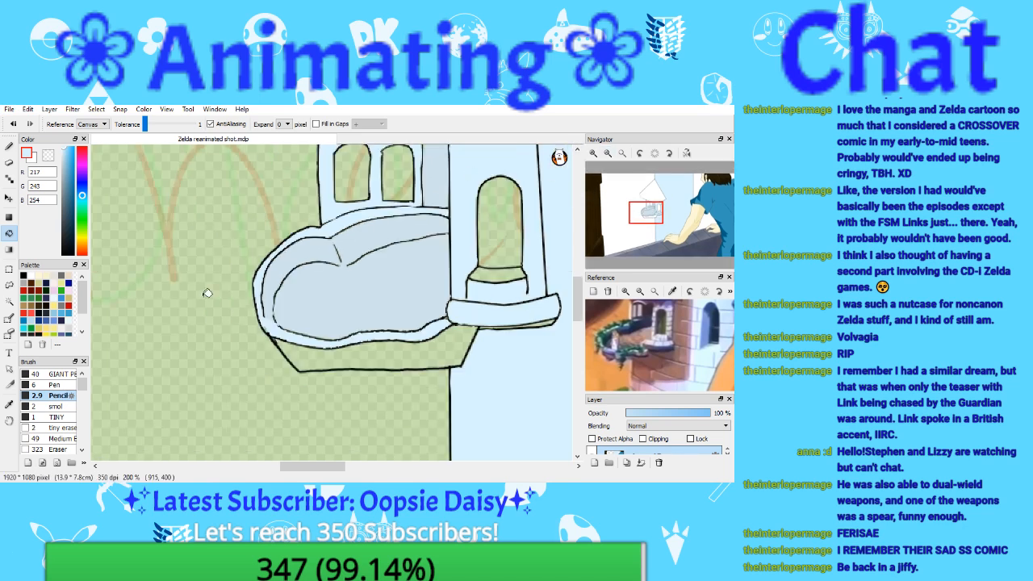
click(9, 404)
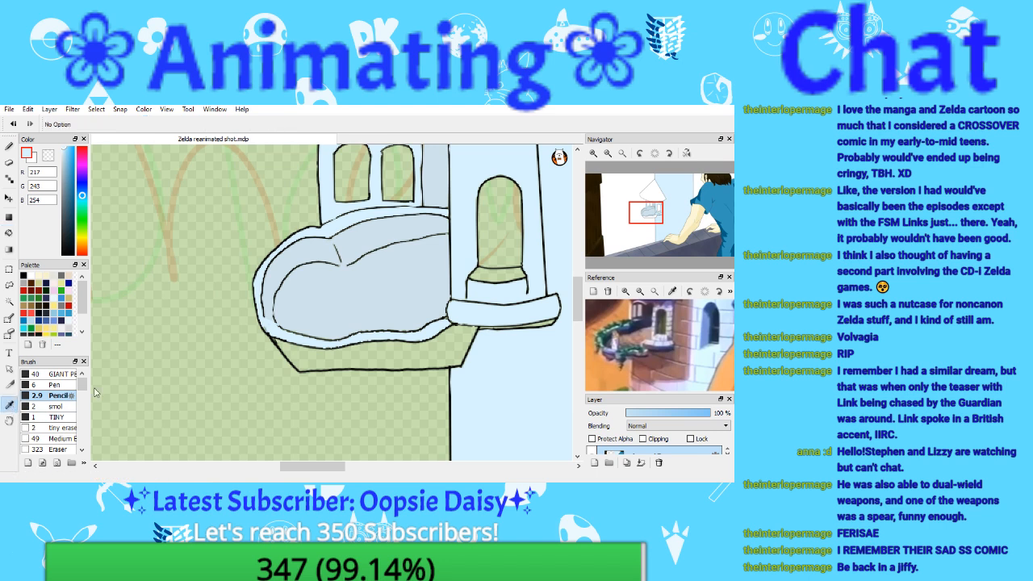
click(336, 325)
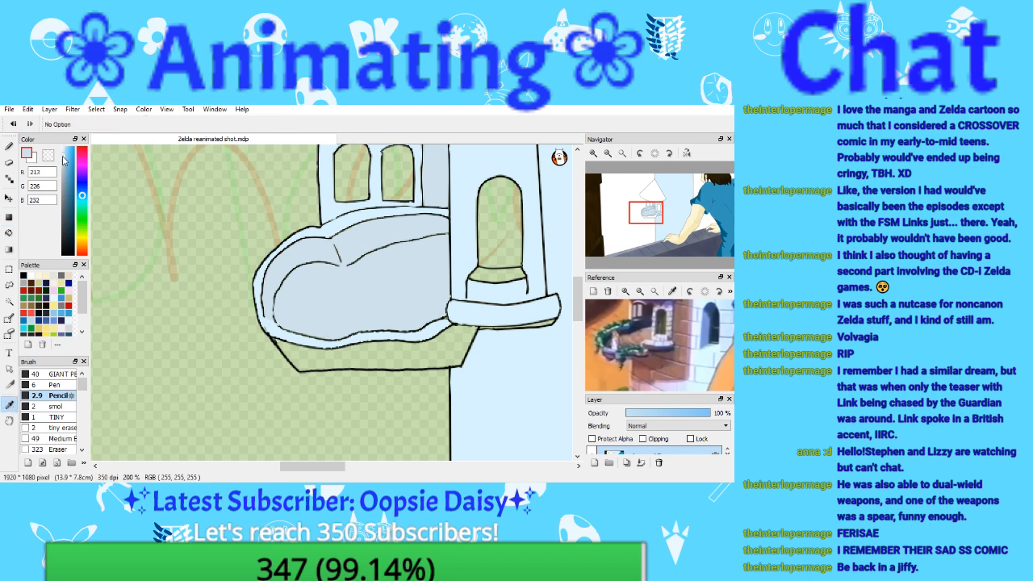
drag(63, 160, 64, 165)
click(9, 233)
click(335, 353)
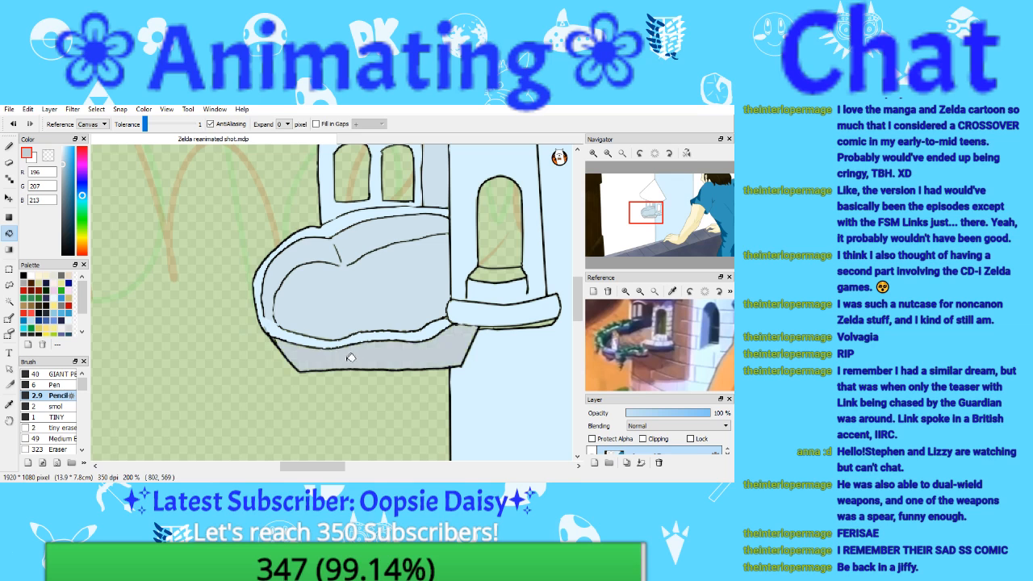
Step: Sample the tower wall's pale blue (RGB 217, 243, 254) and fill the sloped sill at the base of the large arched window
click(621, 153)
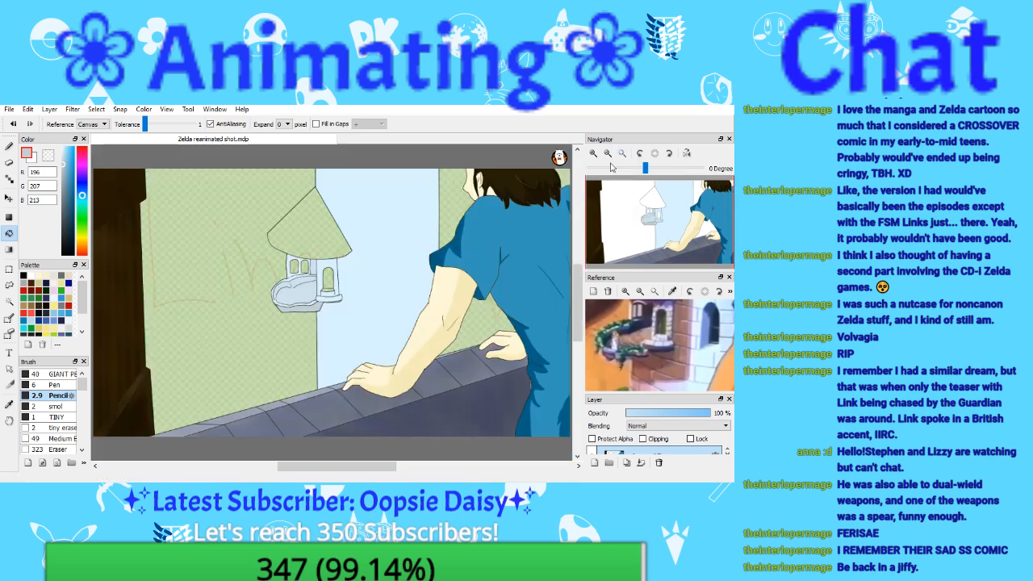
click(593, 155)
click(593, 155)
click(593, 155)
click(593, 154)
click(592, 155)
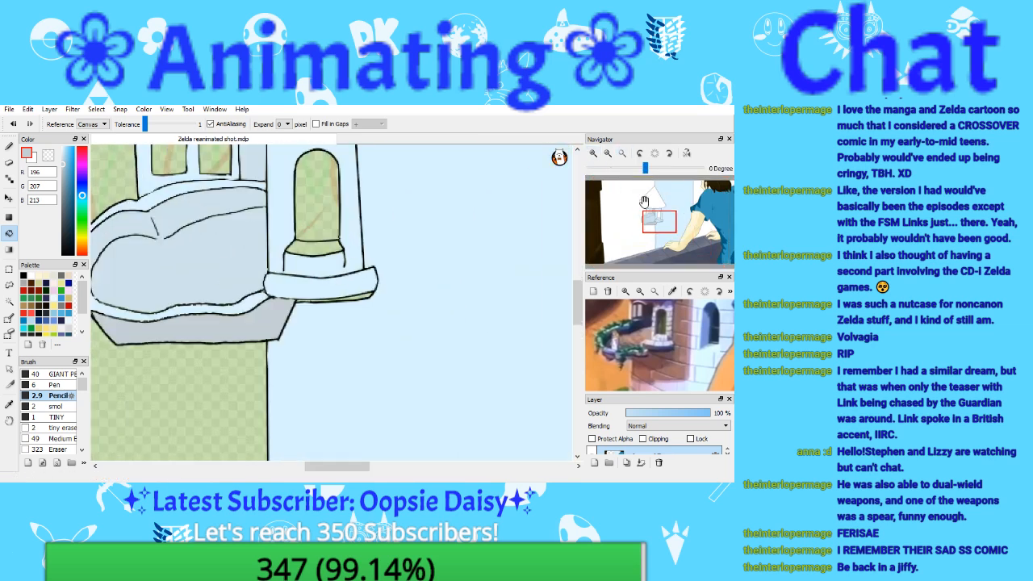
drag(650, 212, 657, 217)
click(593, 153)
click(593, 153)
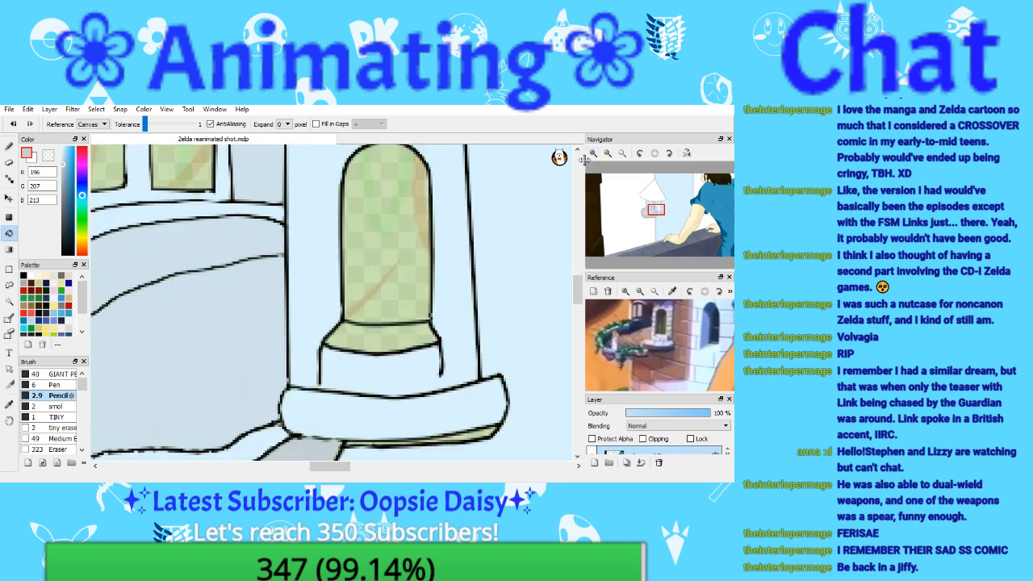
click(9, 403)
click(307, 319)
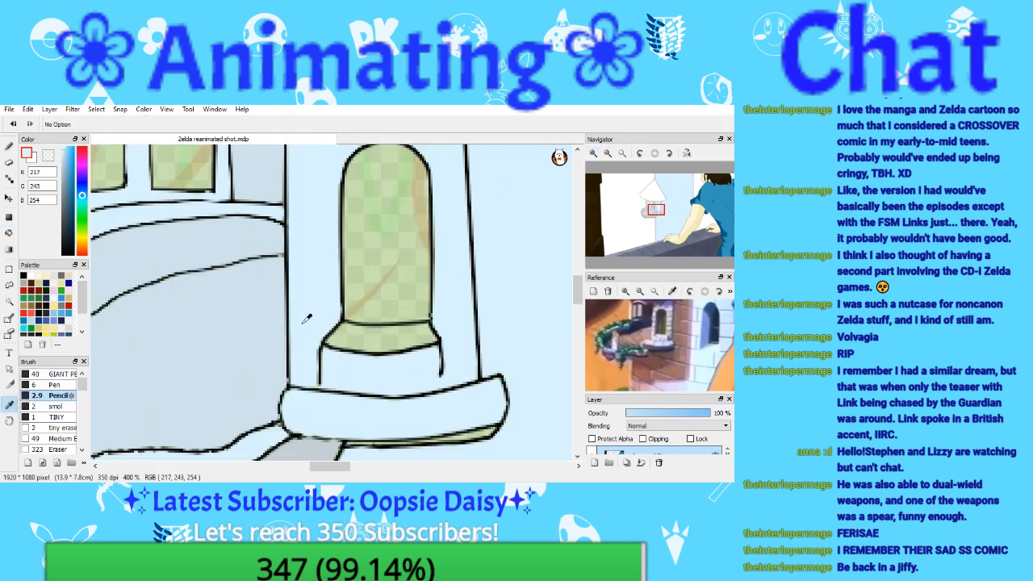
click(9, 233)
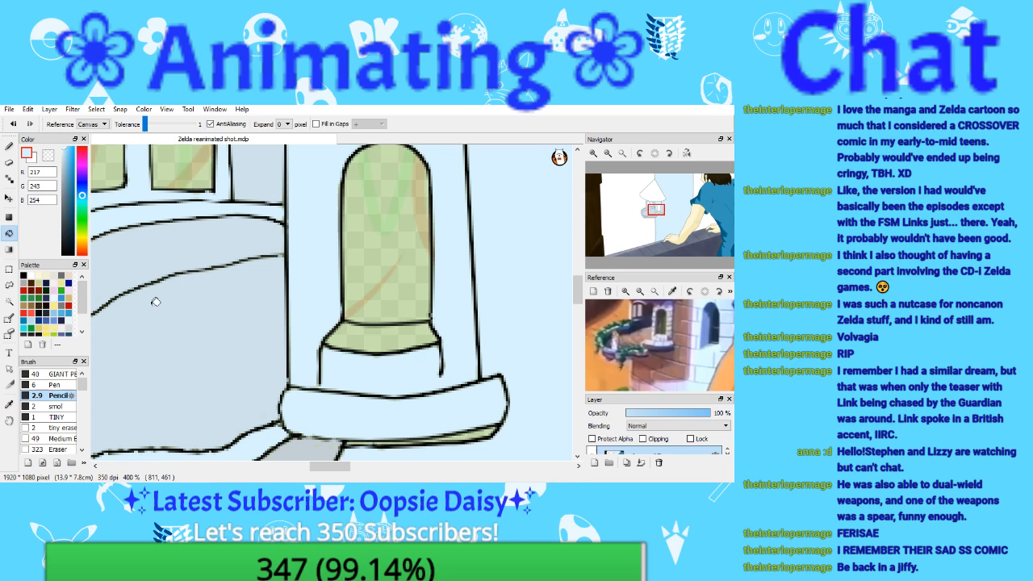
click(419, 336)
click(607, 153)
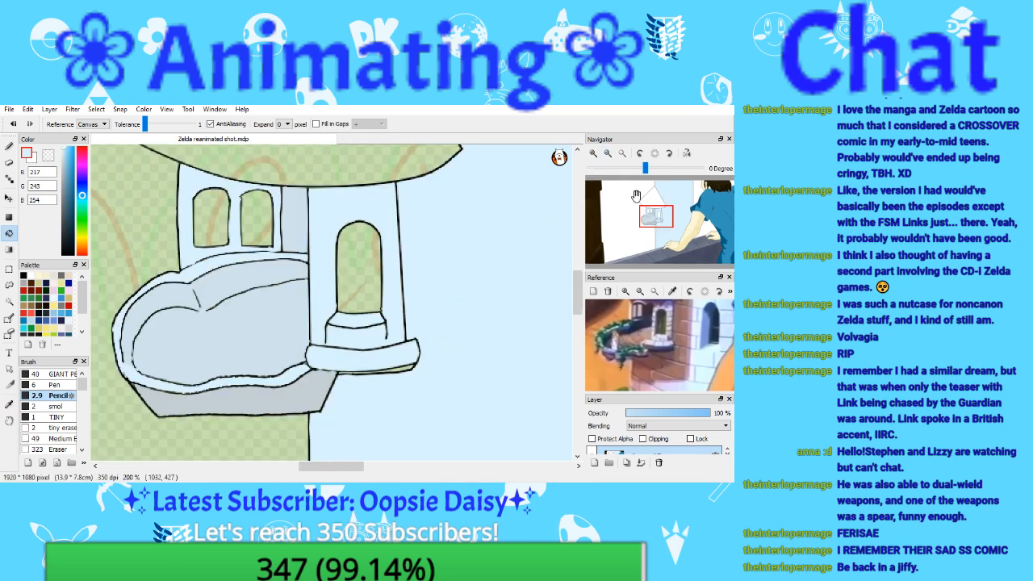
Step: Save the drawing
click(622, 154)
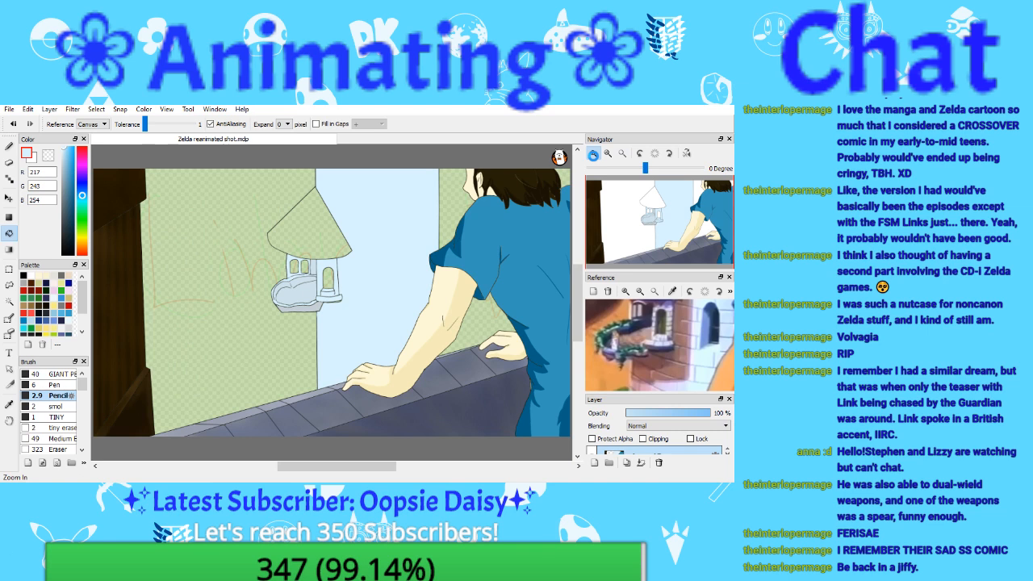
click(593, 154)
click(593, 154)
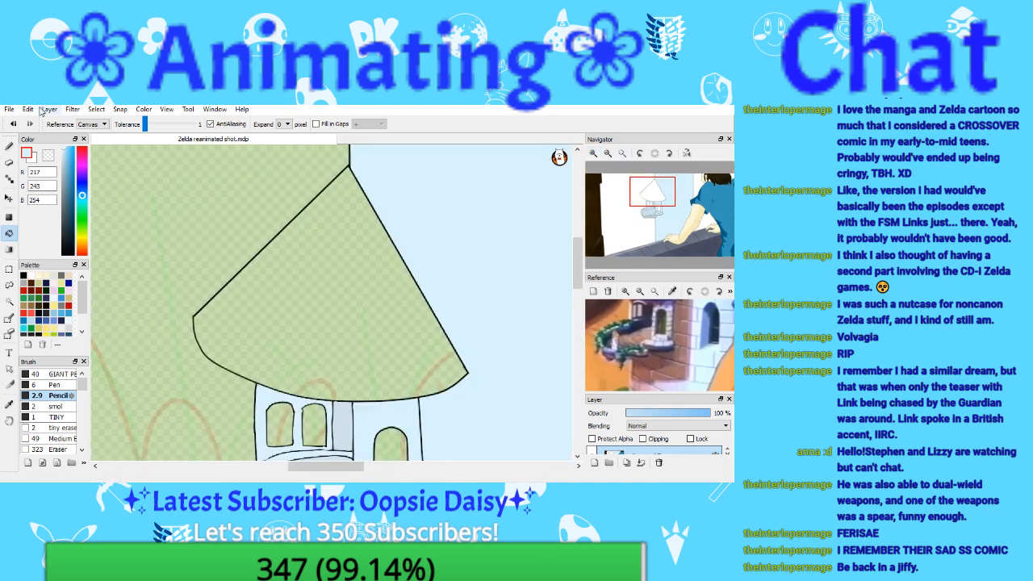
click(9, 109)
click(54, 192)
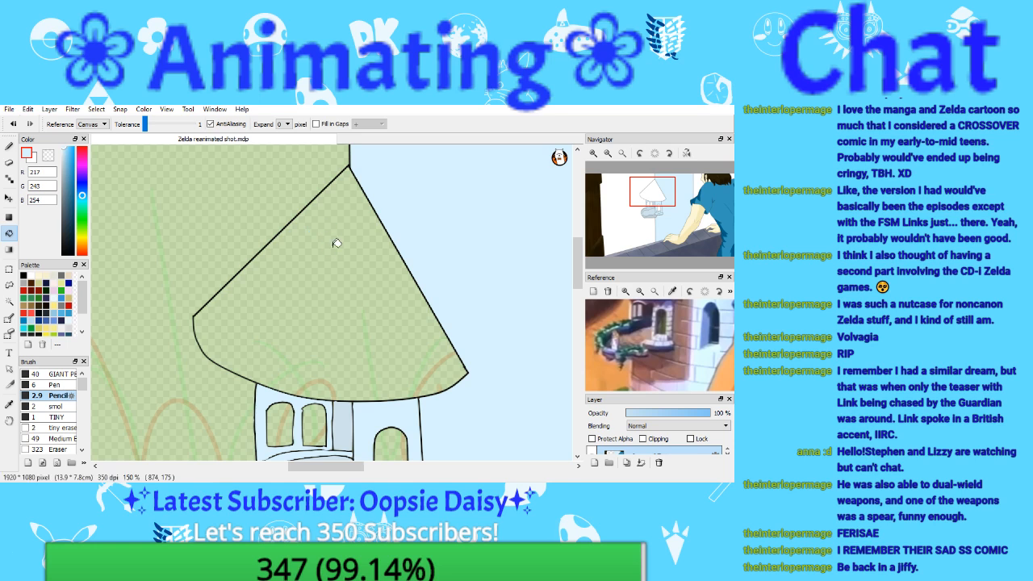
Step: Sample the dark purple (RGB 44, 38, 100) from the roof in the reference image and fill the tower's roof with it
drag(644, 337, 674, 392)
click(673, 292)
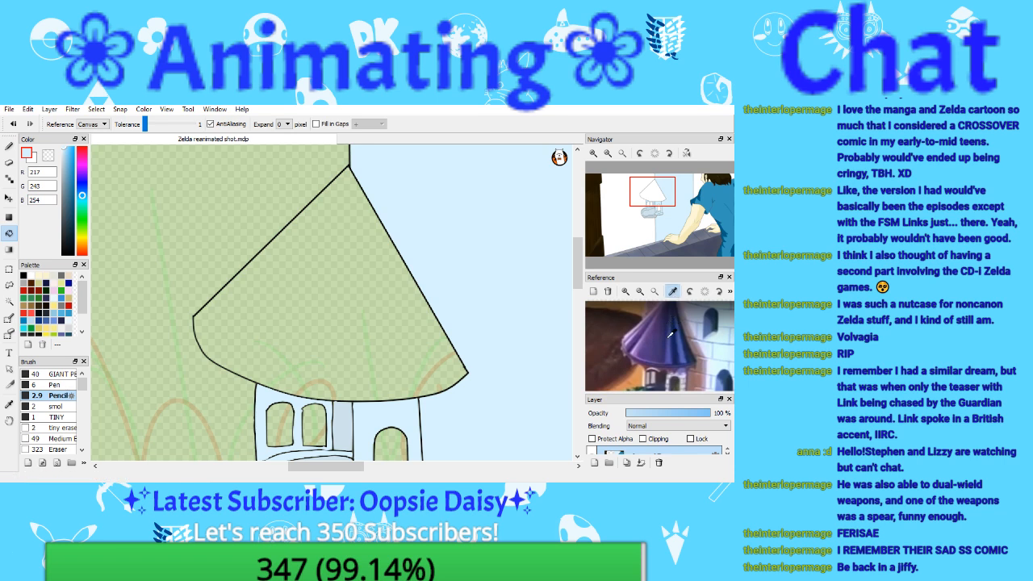
click(669, 333)
click(318, 301)
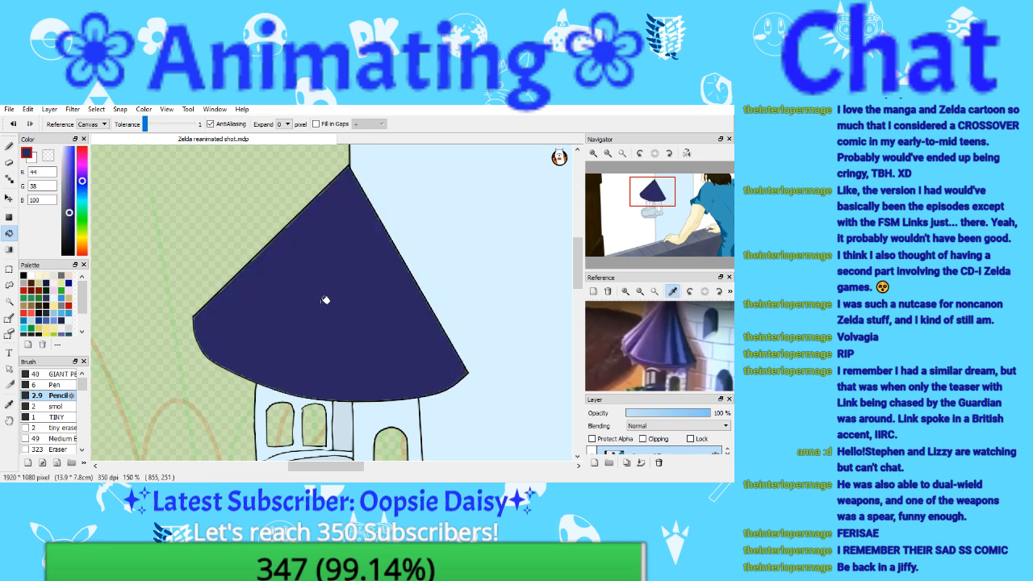
Step: Refill the roof with a lighter, more muted purple, trying RGB 93, 89, 139 before settling on RGB 74, 70, 117
click(622, 152)
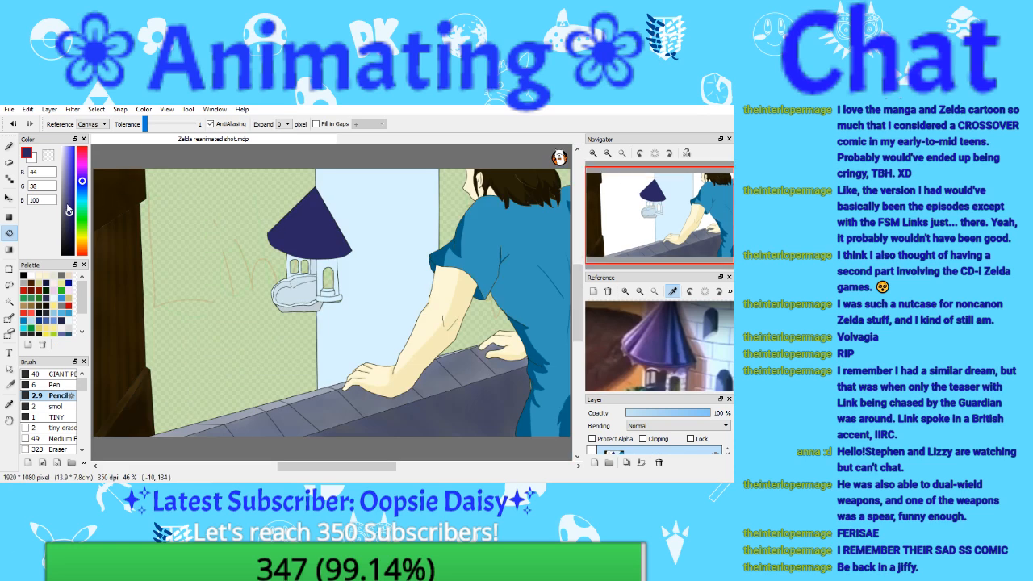
drag(69, 211, 67, 195)
click(311, 232)
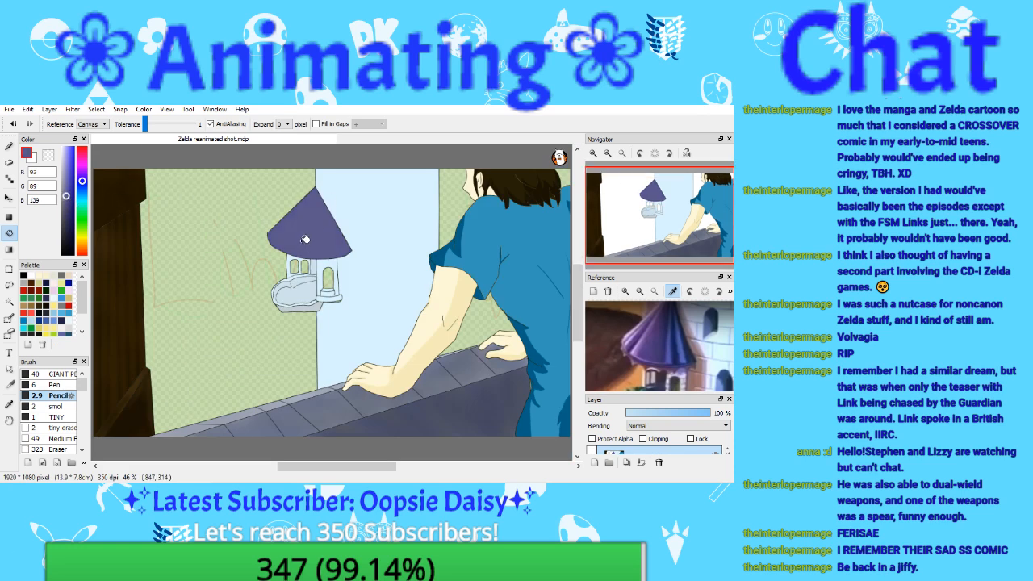
click(65, 206)
click(295, 234)
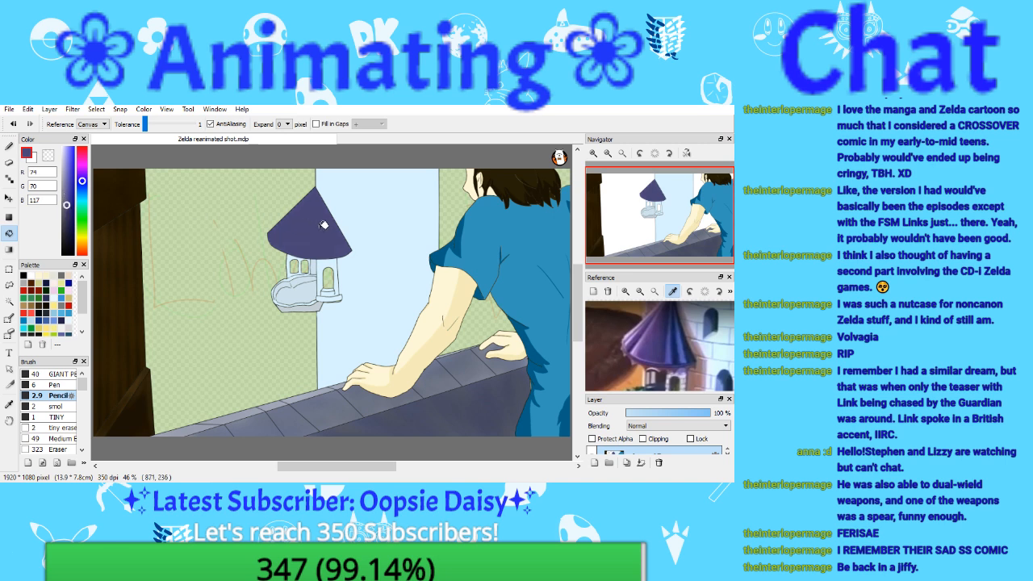
scroll(656, 196, up, 3)
click(656, 196)
drag(656, 196, 657, 204)
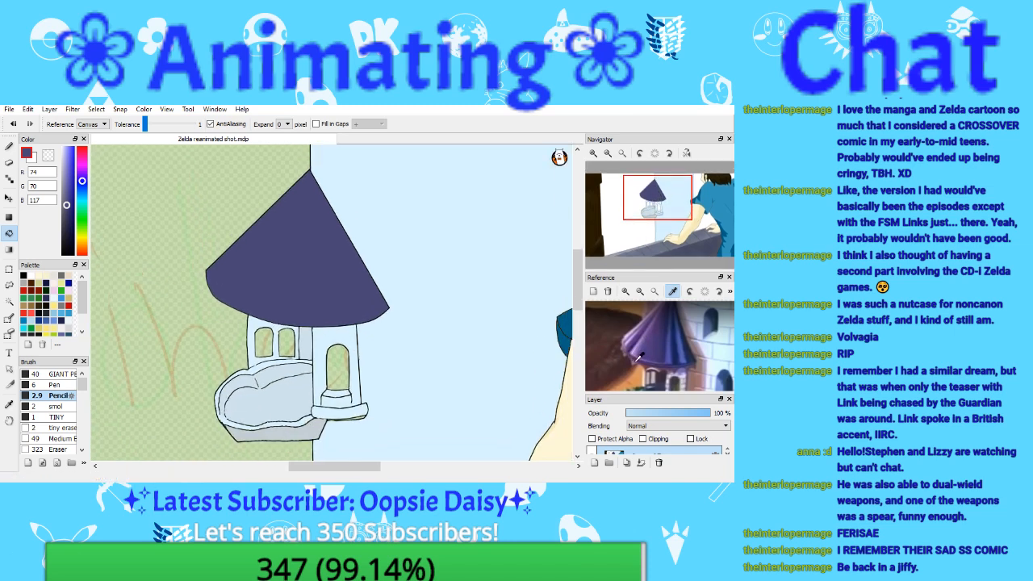
click(672, 293)
drag(668, 319, 664, 329)
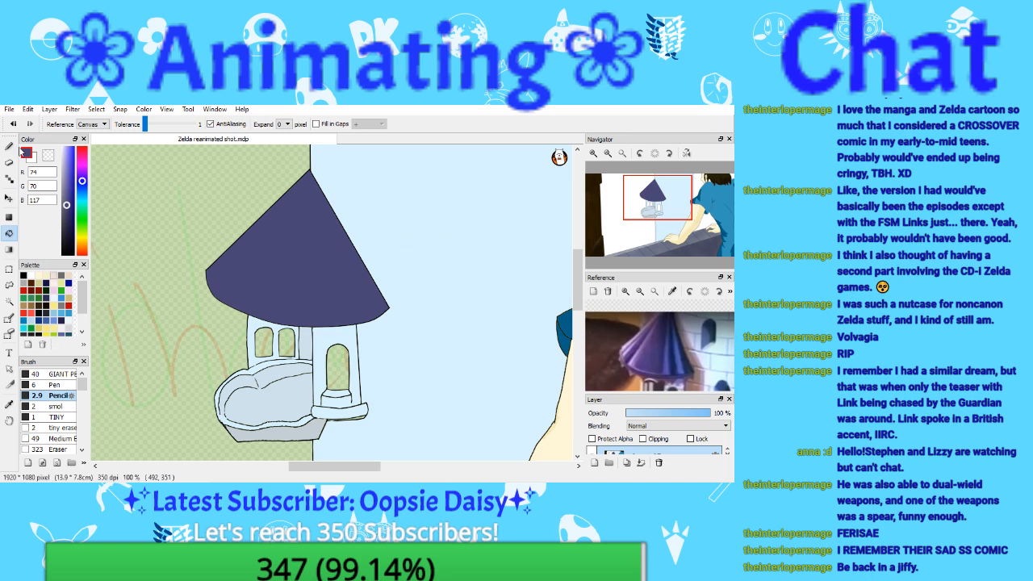
Step: With the black size 2 smol brush, draw scalloped trim from the roof's right tip to above the arched window, undoing the last stroke
click(9, 146)
click(23, 275)
click(593, 153)
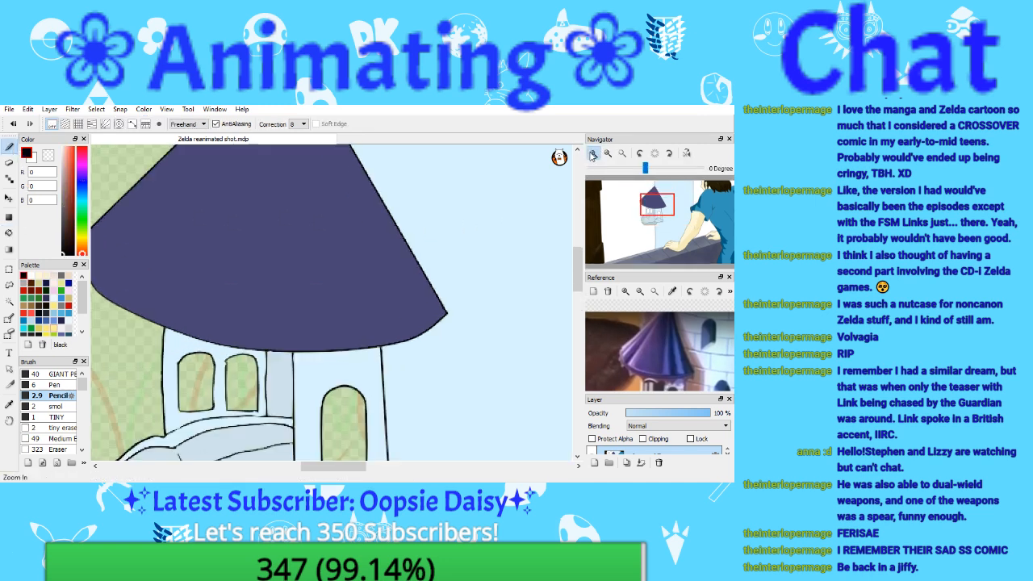
click(592, 154)
drag(657, 215, 657, 201)
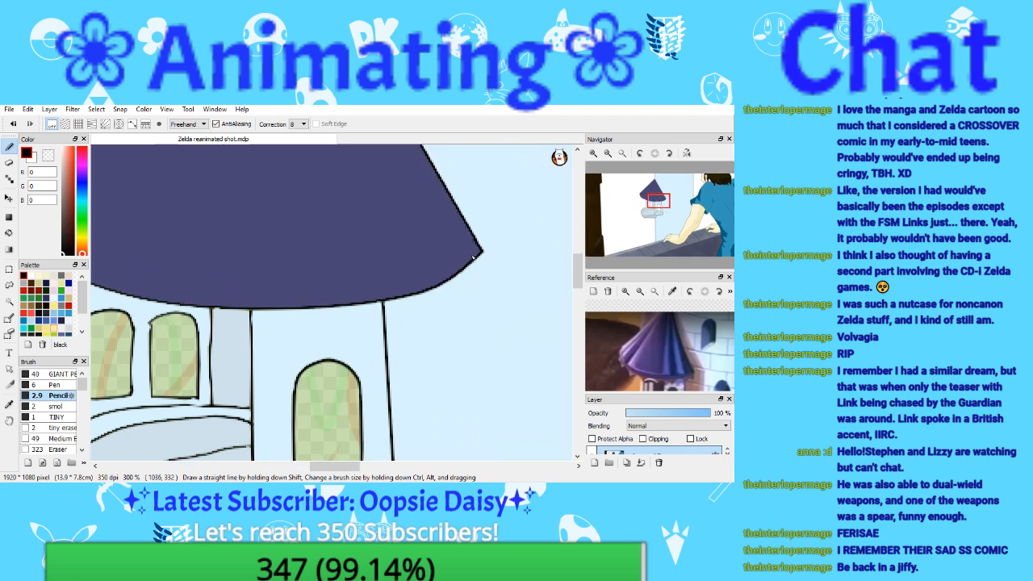
click(58, 406)
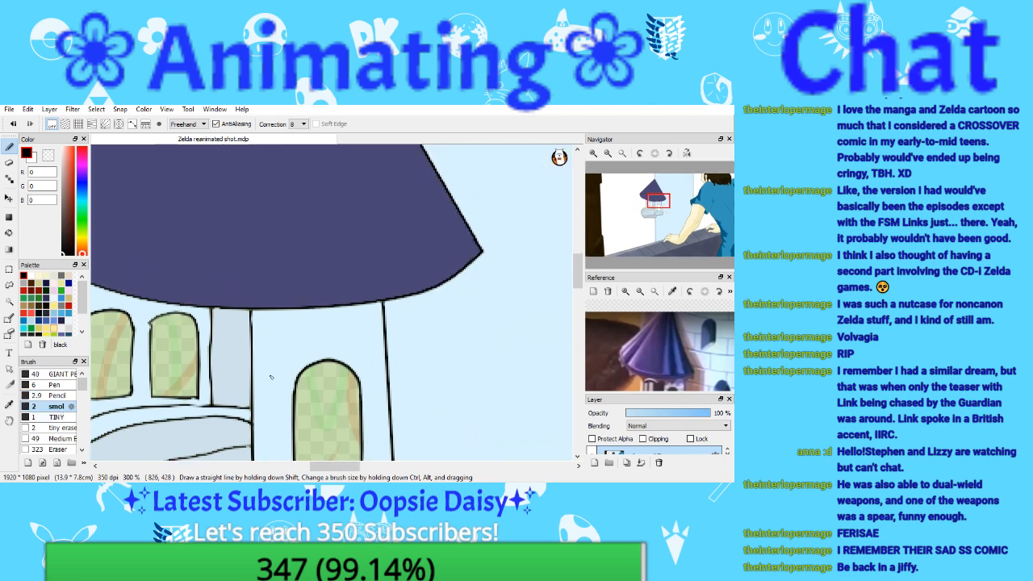
mouse_move(483, 254)
mouse_down()
mouse_move(474, 291)
mouse_move(442, 287)
mouse_up()
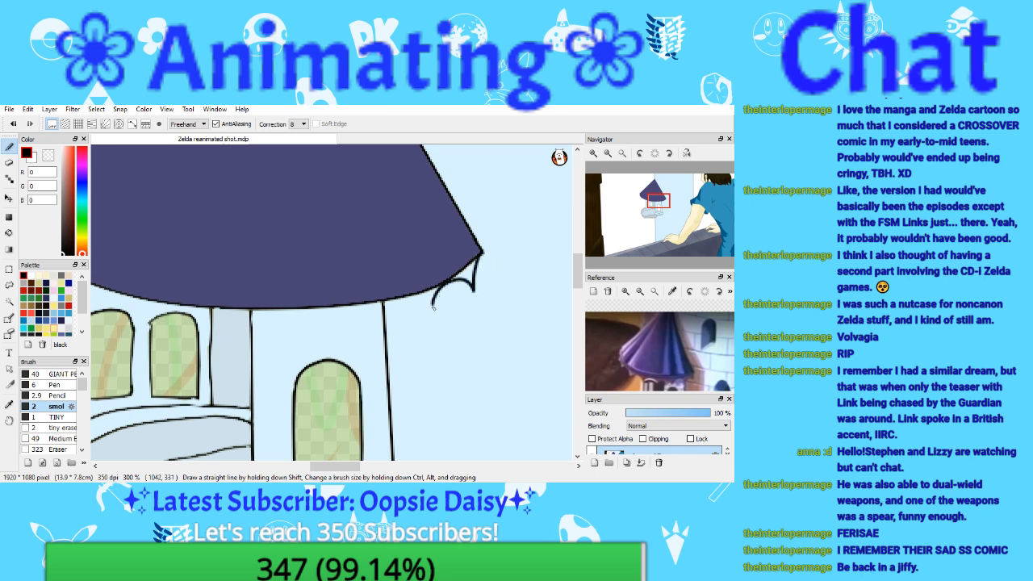
mouse_move(391, 309)
mouse_down()
mouse_move(349, 307)
mouse_move(333, 328)
mouse_move(315, 311)
mouse_move(279, 327)
mouse_up()
click(14, 124)
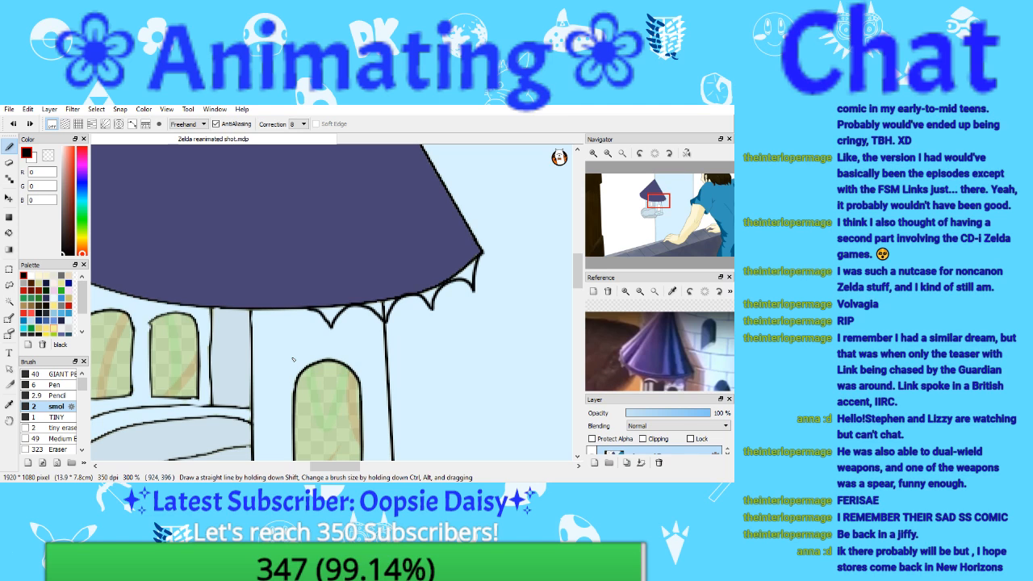
click(9, 109)
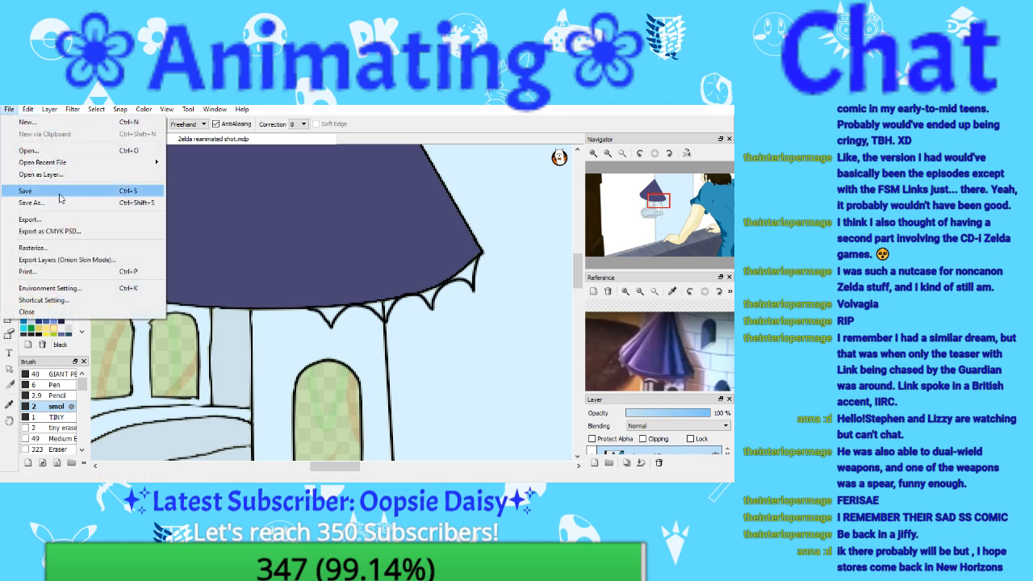
key(Escape)
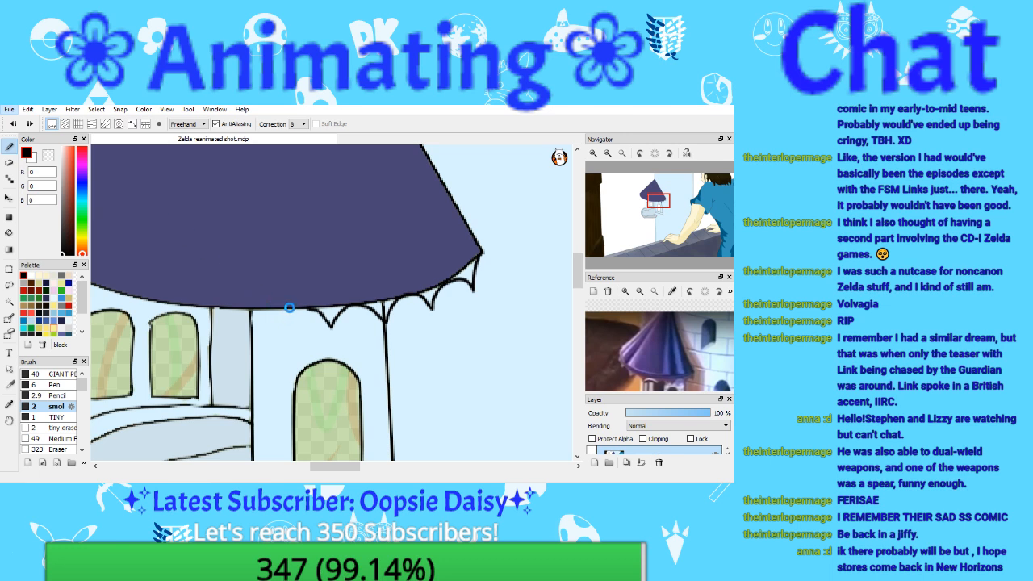
Step: Draw the black scalloped trim along the roof's lower edge, from above the arched window round to the roof's left tip
mouse_move(308, 311)
mouse_down()
mouse_move(296, 323)
mouse_move(265, 311)
mouse_up()
drag(654, 216, 648, 206)
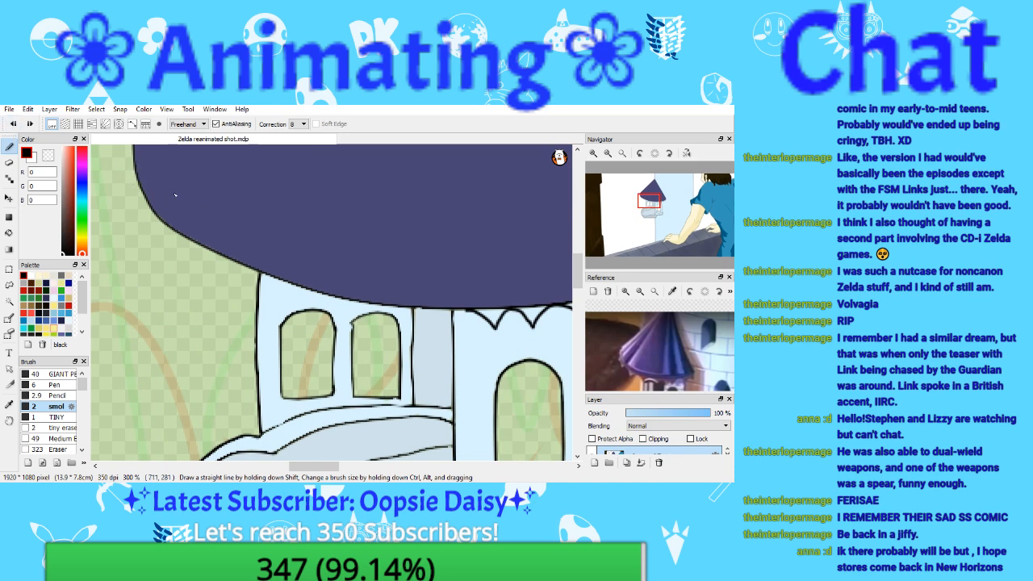
drag(134, 169, 147, 208)
drag(643, 212, 650, 205)
mouse_move(433, 263)
mouse_down()
mouse_move(411, 285)
mouse_move(390, 264)
mouse_move(360, 286)
mouse_move(343, 261)
mouse_move(327, 259)
mouse_move(313, 280)
mouse_up()
drag(634, 207, 630, 203)
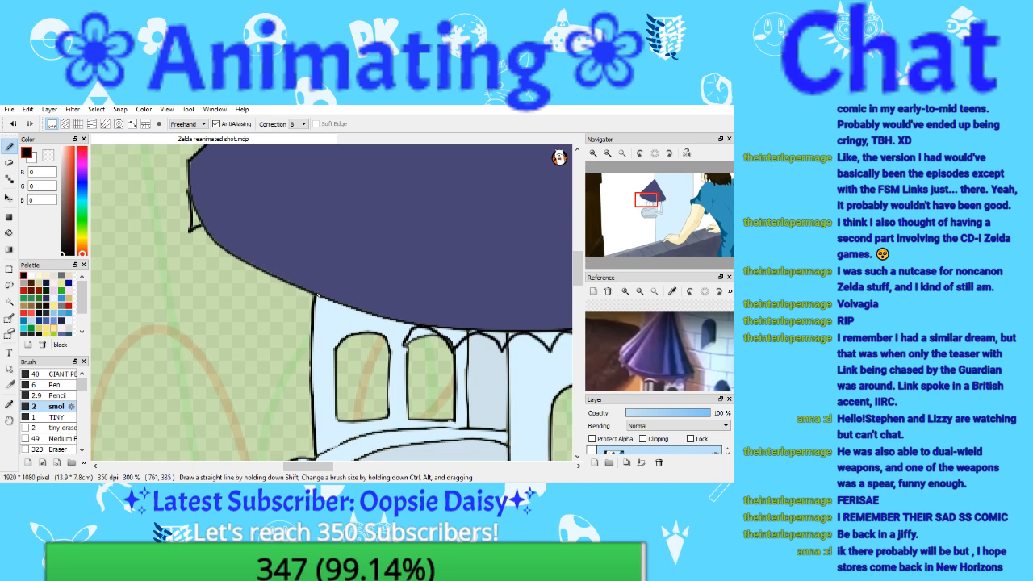
mouse_move(396, 335)
mouse_down()
mouse_move(381, 317)
mouse_move(360, 332)
mouse_move(344, 306)
mouse_move(325, 325)
mouse_move(312, 294)
mouse_up()
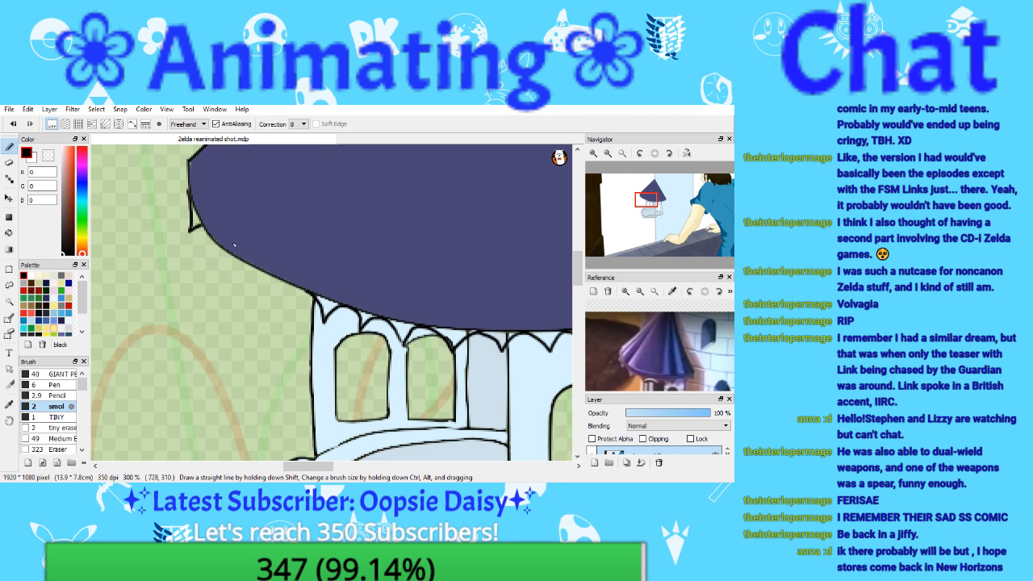
mouse_move(197, 222)
mouse_down()
mouse_move(211, 254)
mouse_move(221, 247)
mouse_move(241, 271)
mouse_move(252, 263)
mouse_move(262, 279)
mouse_move(284, 277)
mouse_move(300, 308)
mouse_move(314, 299)
mouse_up()
Step: Erase the tower wall lines that cross the scalloped trim under the roof with the size 2 tiny eraser
click(622, 153)
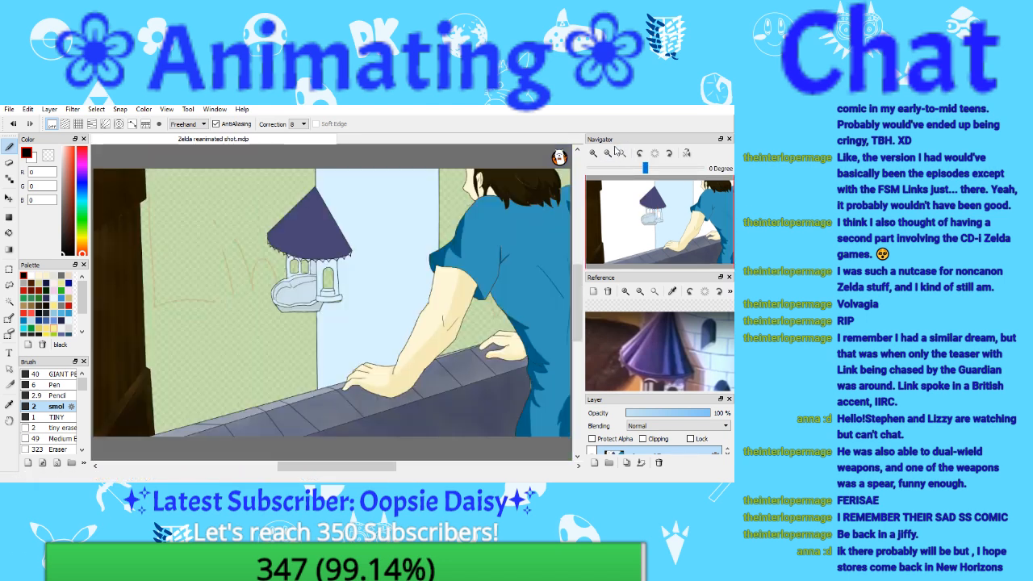
click(593, 153)
click(593, 153)
click(593, 153)
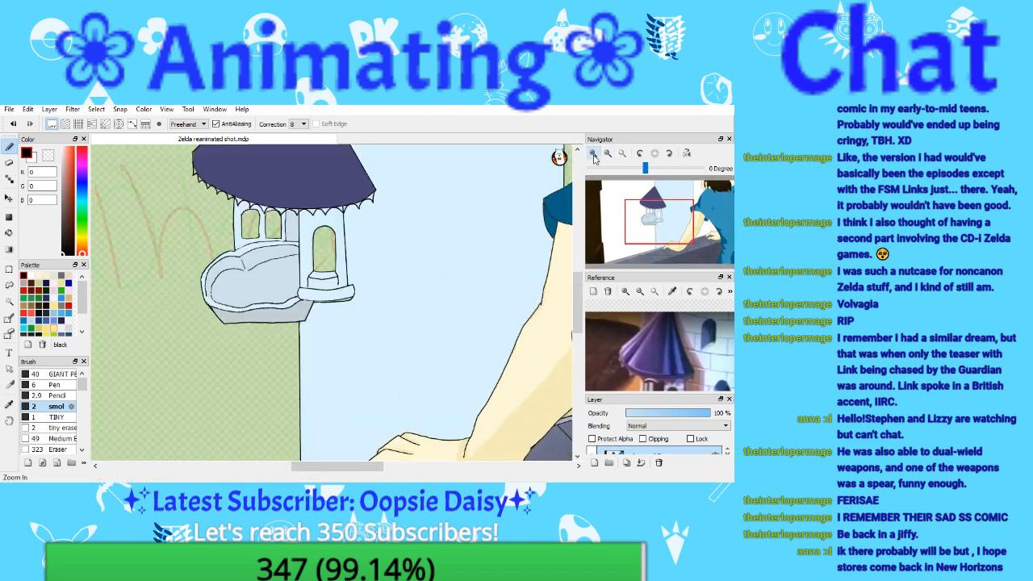
click(593, 154)
click(593, 153)
click(593, 153)
click(593, 154)
click(646, 208)
drag(646, 208, 642, 198)
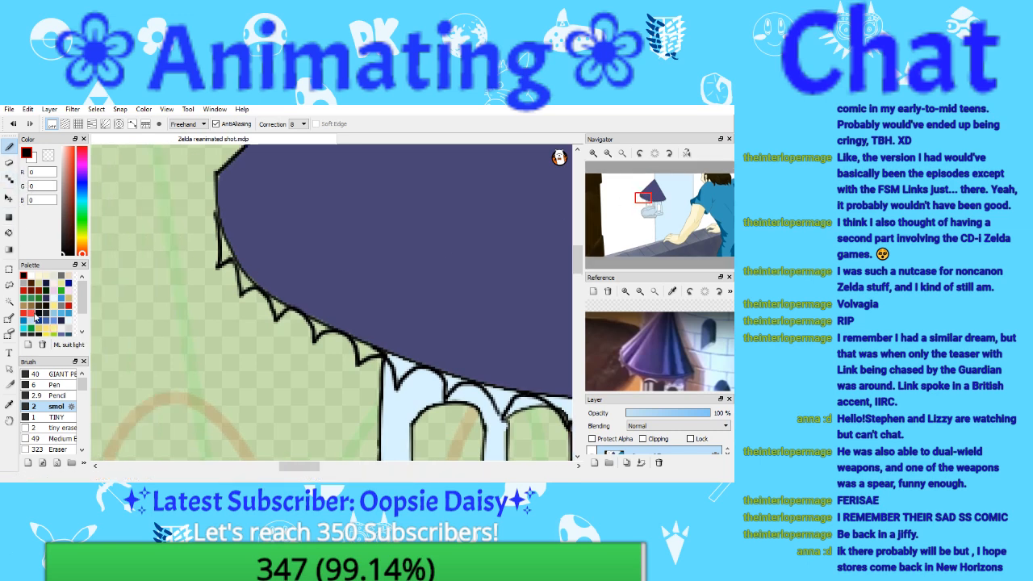
click(61, 428)
mouse_move(635, 202)
drag(635, 203, 656, 212)
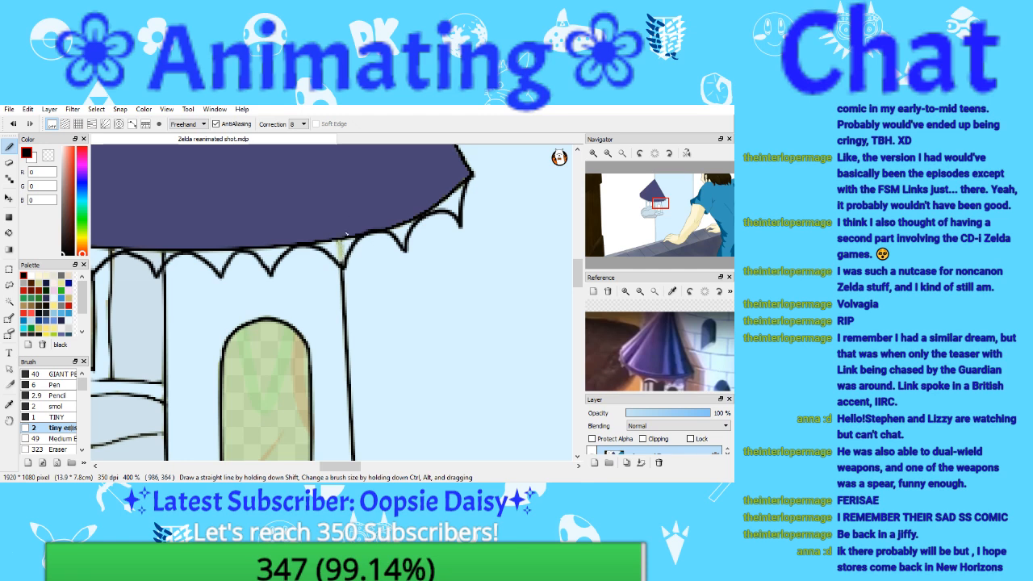
scroll(345, 234, down, 2)
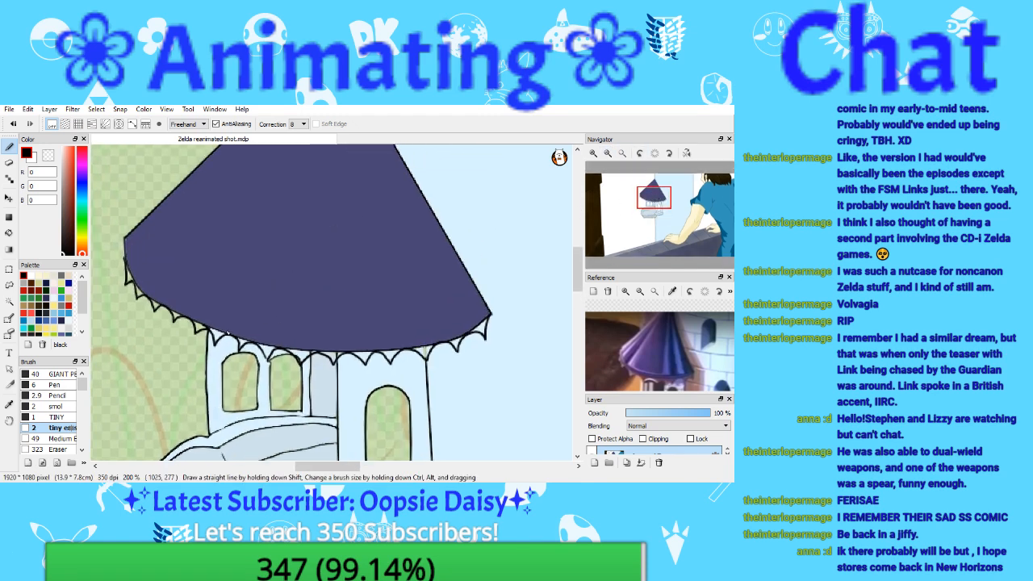
Step: Sample the roof's purple, darken it to RGB 49, 44, 101 and save the drawing
key(i)
click(332, 258)
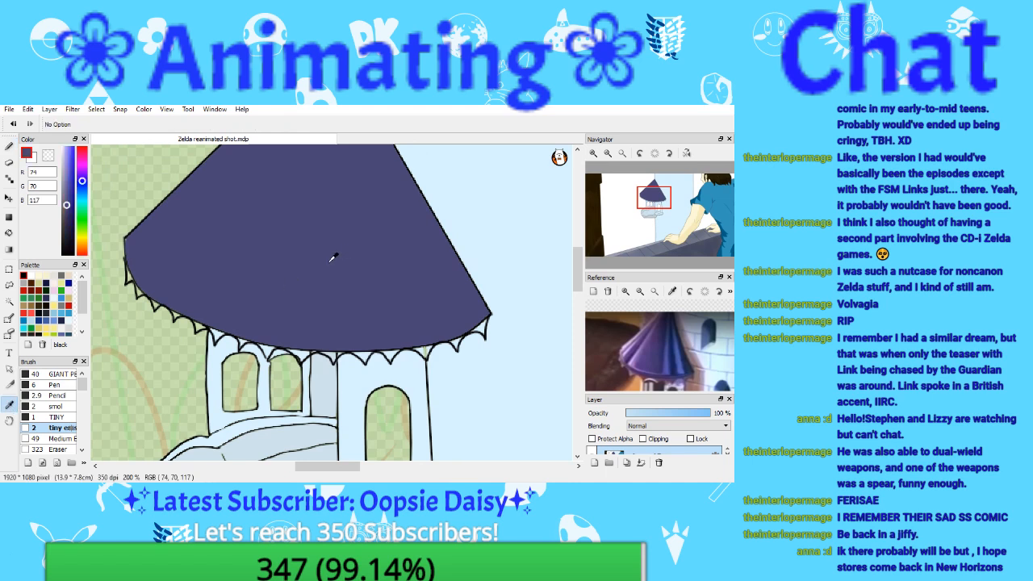
drag(67, 206, 68, 212)
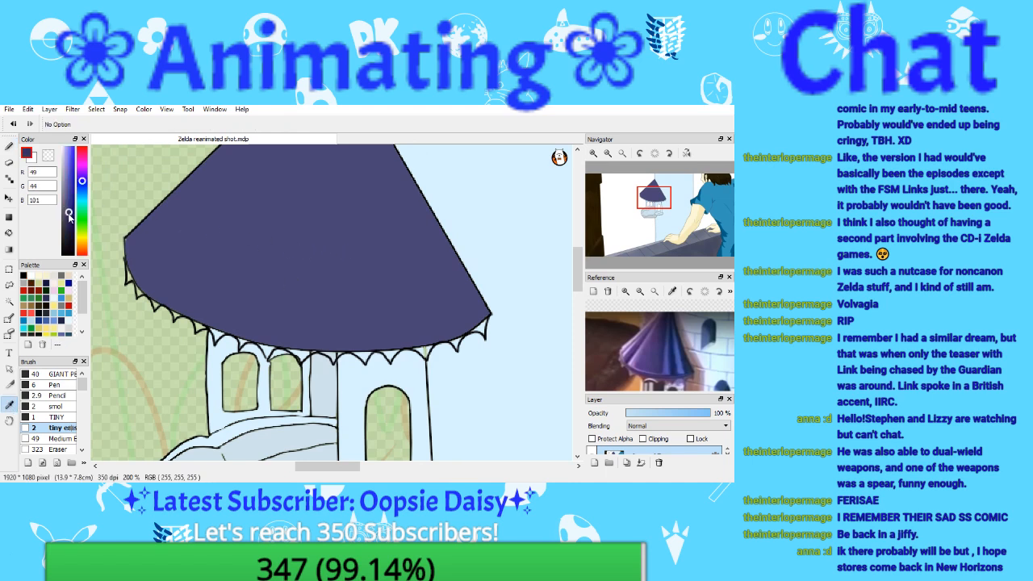
click(8, 147)
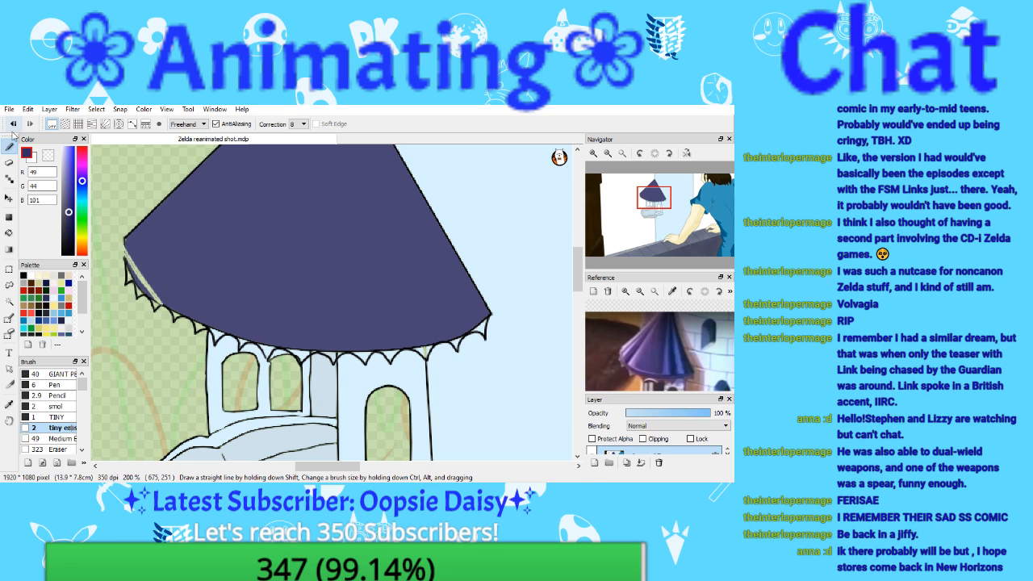
click(56, 395)
mouse_move(144, 250)
mouse_down()
mouse_move(178, 295)
mouse_move(141, 237)
mouse_up()
click(13, 123)
click(9, 110)
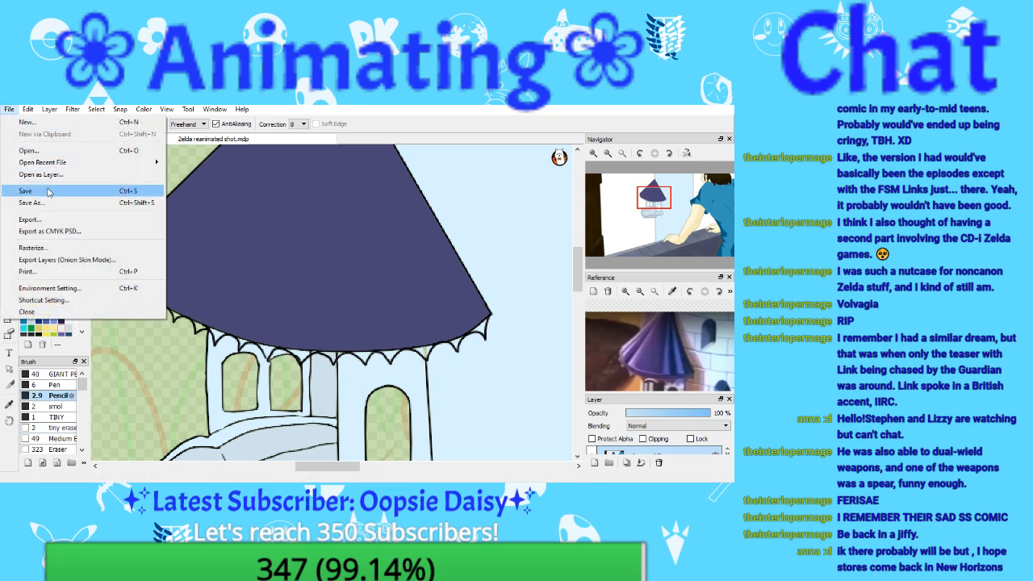
click(49, 190)
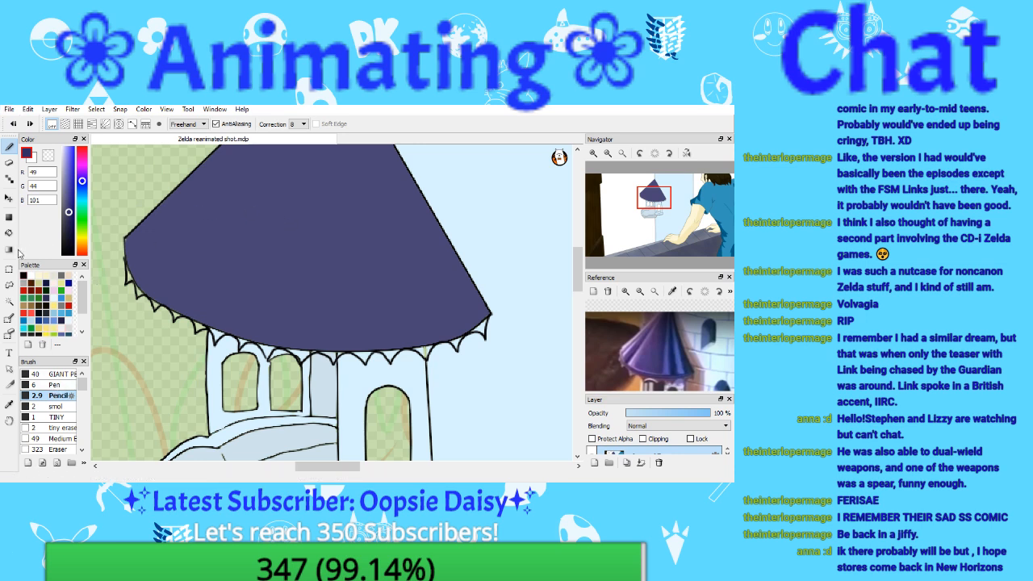
Step: Paint the scallops between the roof's left tip and the tower wall dark purple with the size 2 smol brush
click(47, 406)
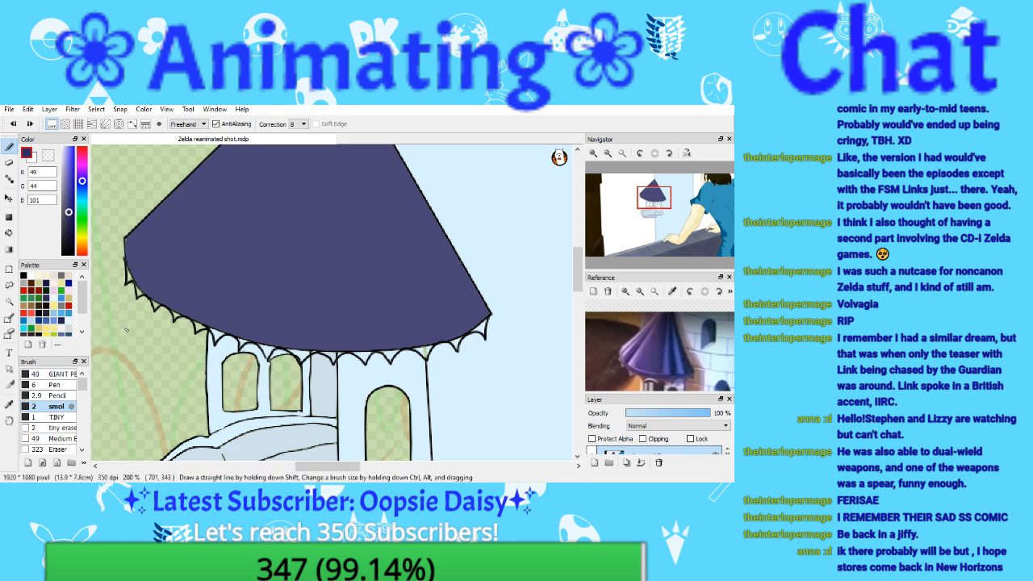
click(594, 153)
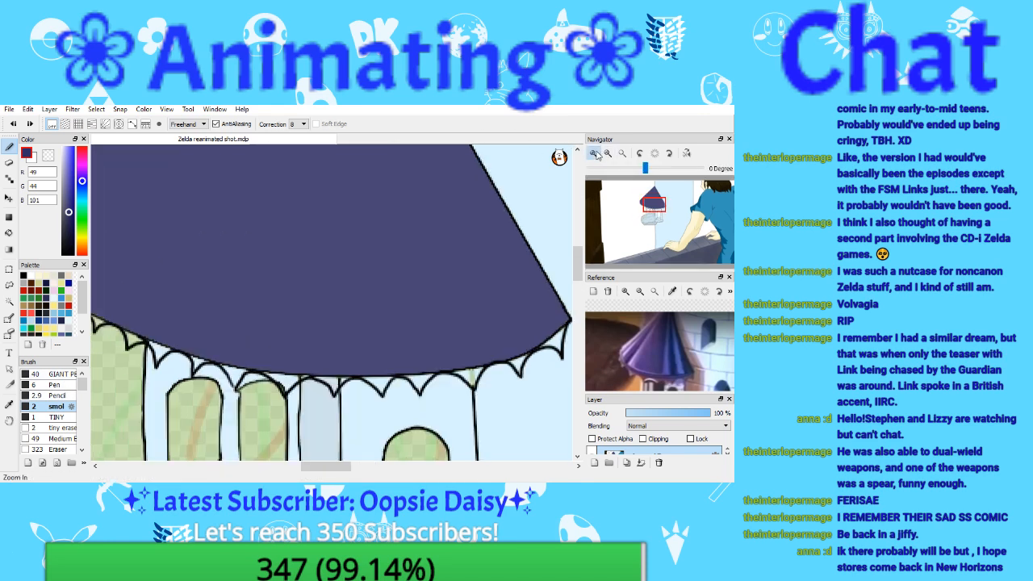
click(593, 154)
click(640, 205)
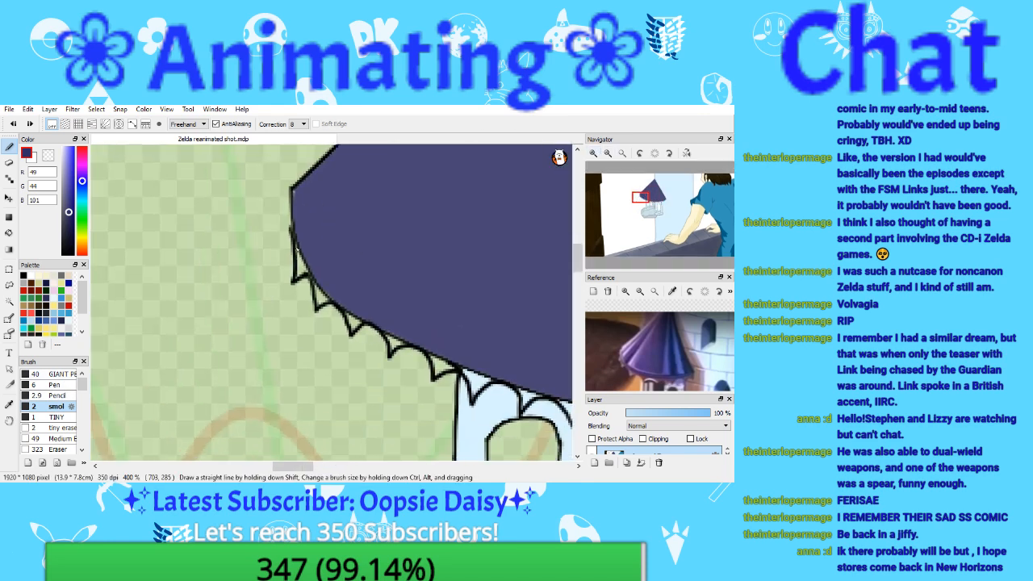
drag(297, 246, 301, 274)
mouse_move(310, 275)
mouse_down()
mouse_move(320, 306)
mouse_move(318, 291)
mouse_up()
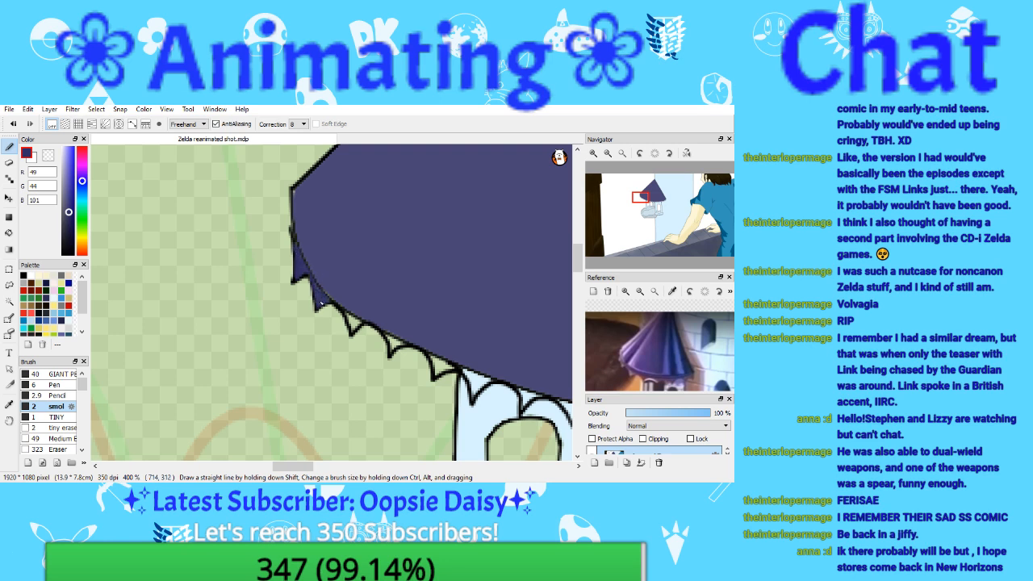
mouse_move(349, 318)
mouse_down()
mouse_move(360, 324)
mouse_move(350, 321)
mouse_up()
drag(393, 342, 400, 341)
drag(545, 267, 321, 206)
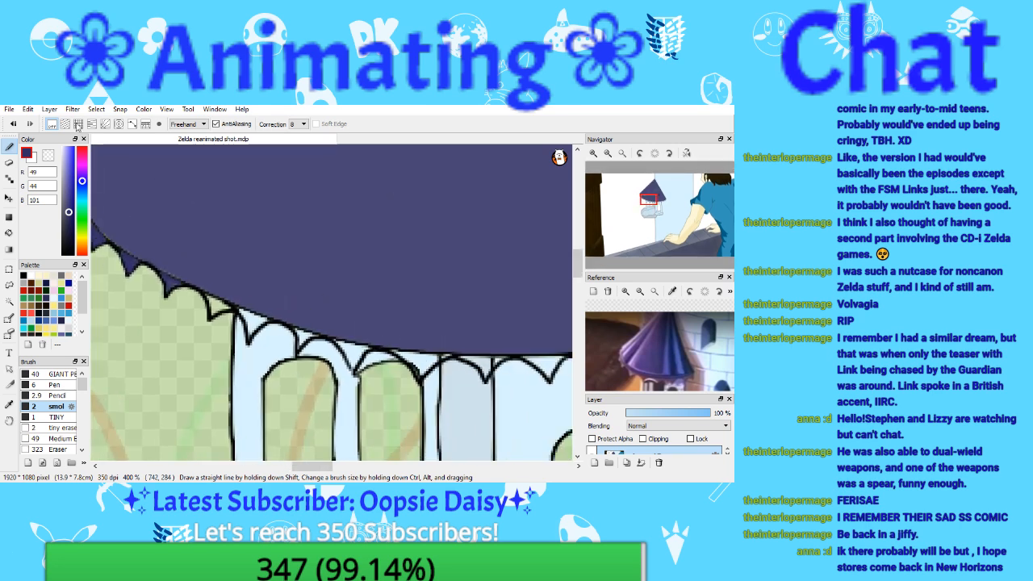
click(9, 109)
click(97, 201)
drag(100, 202, 116, 186)
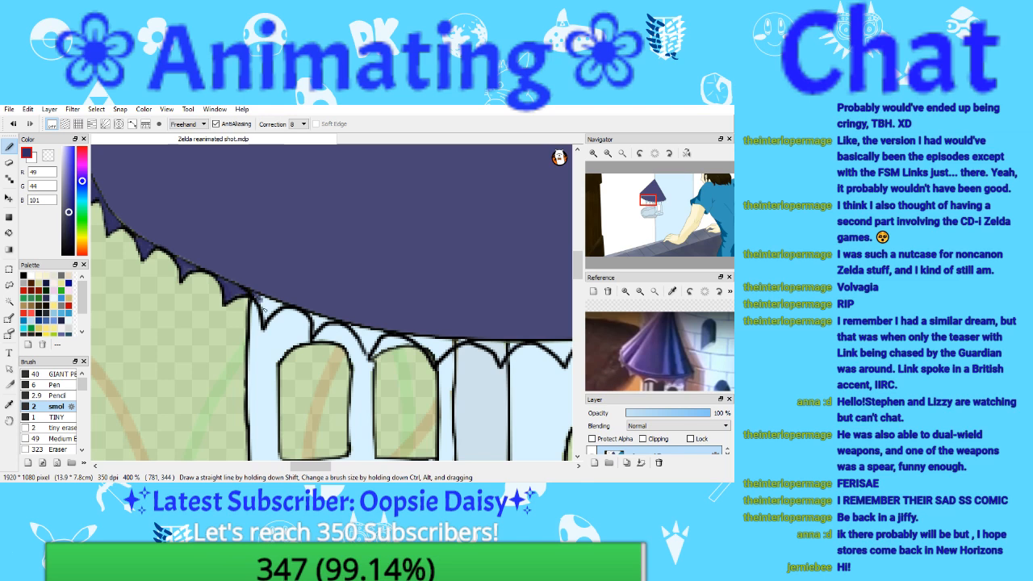
Step: Paint the scallops above the two small windows in the same dark purple
mouse_move(267, 323)
mouse_down()
mouse_move(279, 307)
mouse_move(270, 306)
mouse_up()
drag(313, 317, 317, 331)
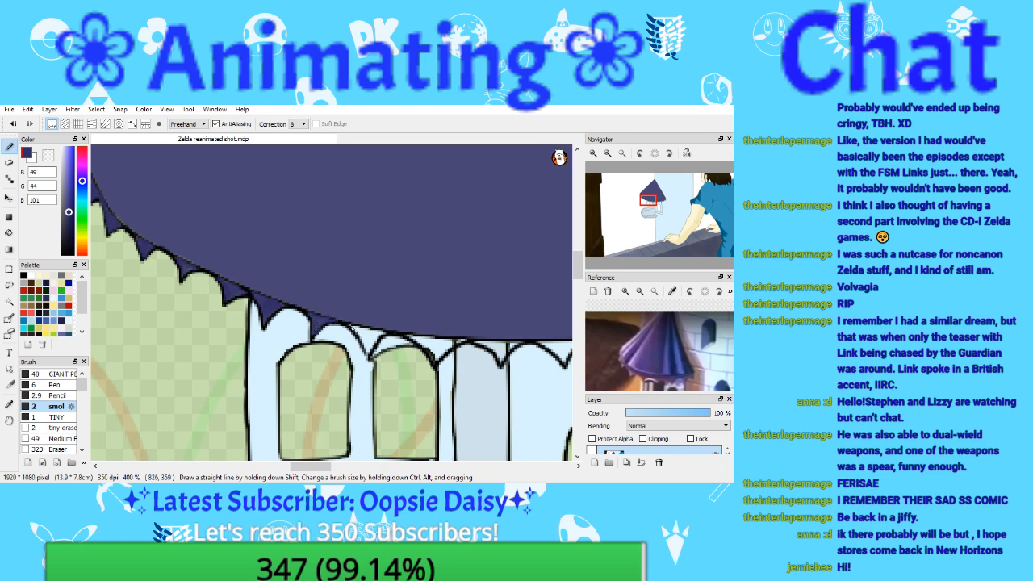
mouse_move(355, 326)
mouse_down()
mouse_move(369, 357)
mouse_move(381, 330)
mouse_move(358, 330)
mouse_move(380, 330)
mouse_move(375, 346)
mouse_move(361, 330)
mouse_up()
click(13, 123)
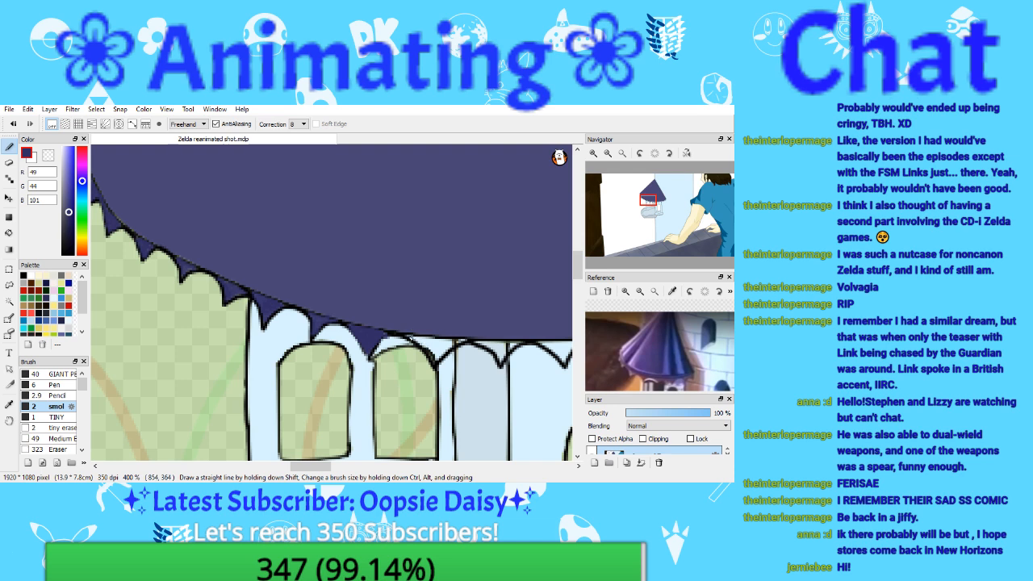
mouse_move(410, 336)
mouse_down()
mouse_move(432, 356)
mouse_move(463, 340)
mouse_move(436, 348)
mouse_up()
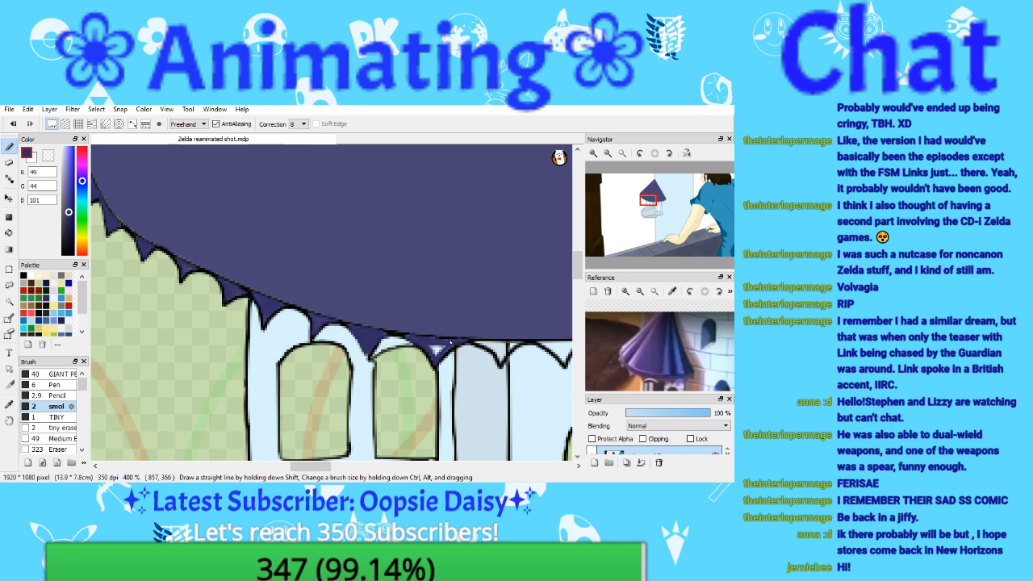
drag(450, 342, 436, 350)
Step: Paint the remaining scallops dark purple, from beside the small windows to the roof's right tip
drag(648, 200, 653, 201)
mouse_move(342, 311)
mouse_down()
mouse_move(368, 332)
mouse_move(371, 314)
mouse_move(355, 313)
mouse_move(364, 322)
mouse_up()
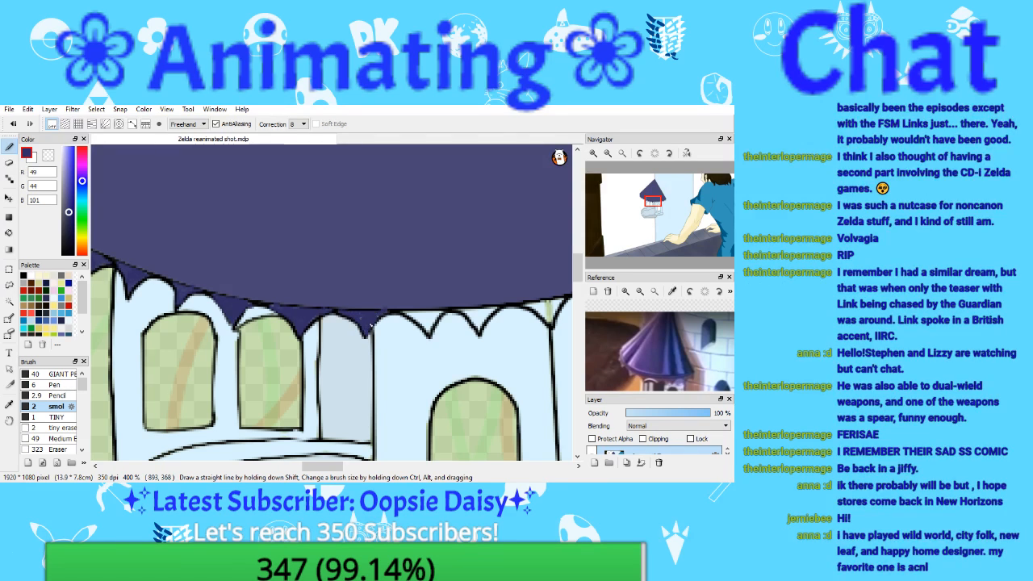
drag(653, 203, 659, 200)
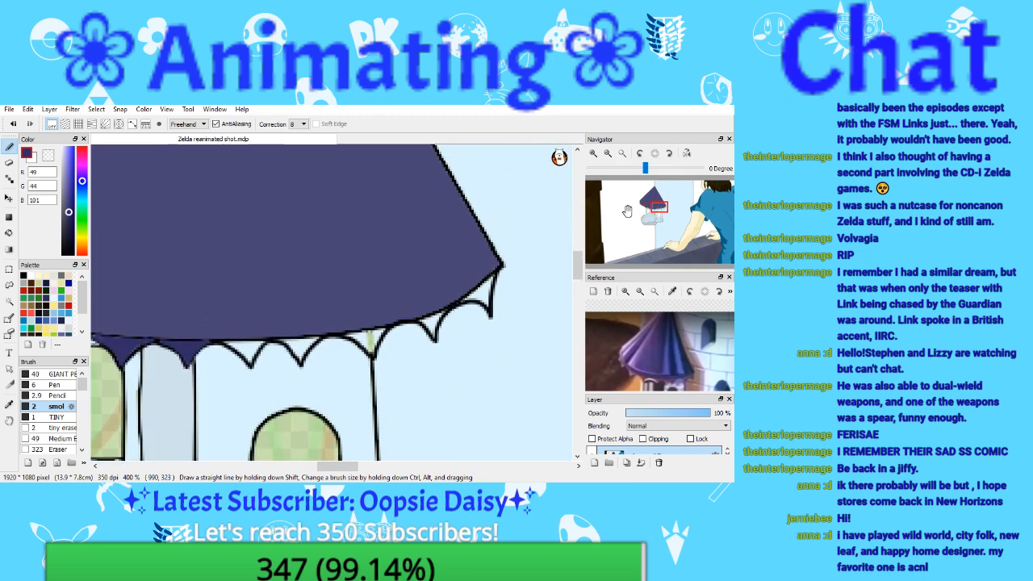
mouse_move(227, 342)
mouse_down()
mouse_move(247, 357)
mouse_move(263, 342)
mouse_move(241, 343)
mouse_move(251, 348)
mouse_up()
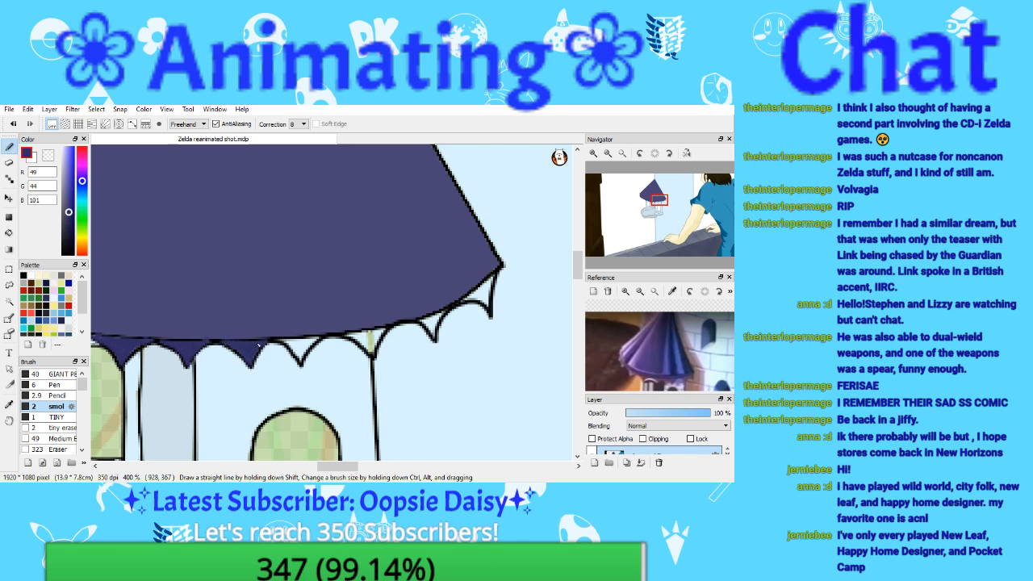
mouse_move(279, 337)
mouse_down()
mouse_move(298, 355)
mouse_move(307, 342)
mouse_move(298, 345)
mouse_move(371, 350)
mouse_move(380, 333)
mouse_move(361, 336)
mouse_move(372, 345)
mouse_move(377, 332)
mouse_move(437, 319)
mouse_up()
mouse_move(427, 321)
mouse_down()
mouse_move(490, 279)
mouse_move(487, 308)
mouse_move(470, 303)
mouse_move(486, 302)
mouse_move(486, 290)
mouse_up()
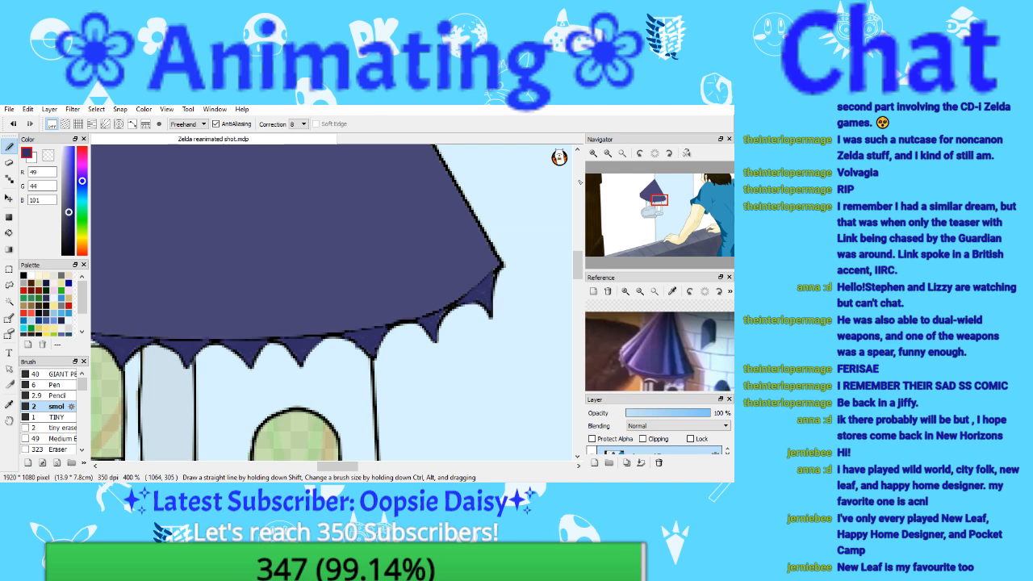
Step: Save the drawing with the completed roof trim
click(607, 153)
click(607, 153)
click(594, 155)
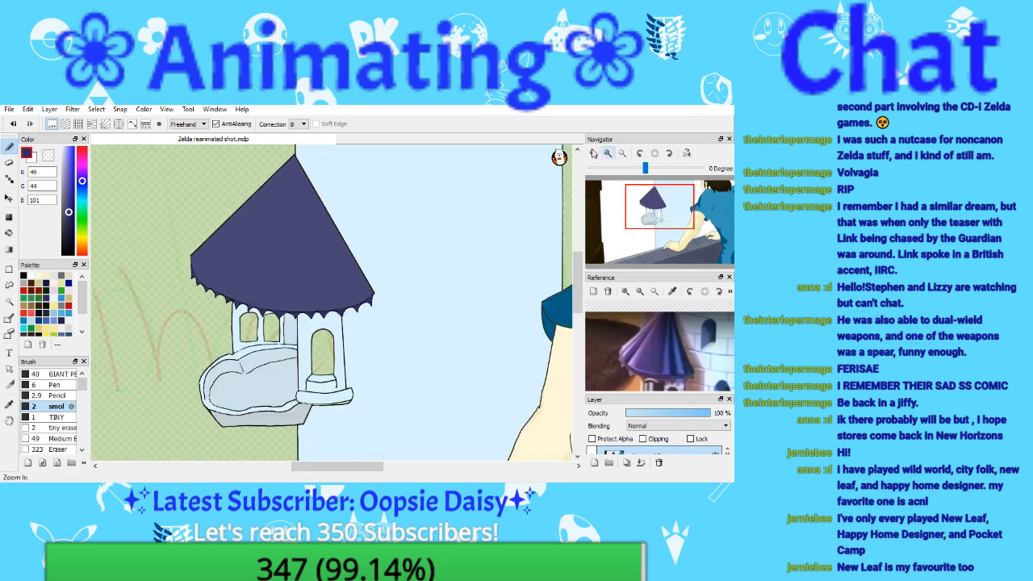
click(9, 109)
click(57, 194)
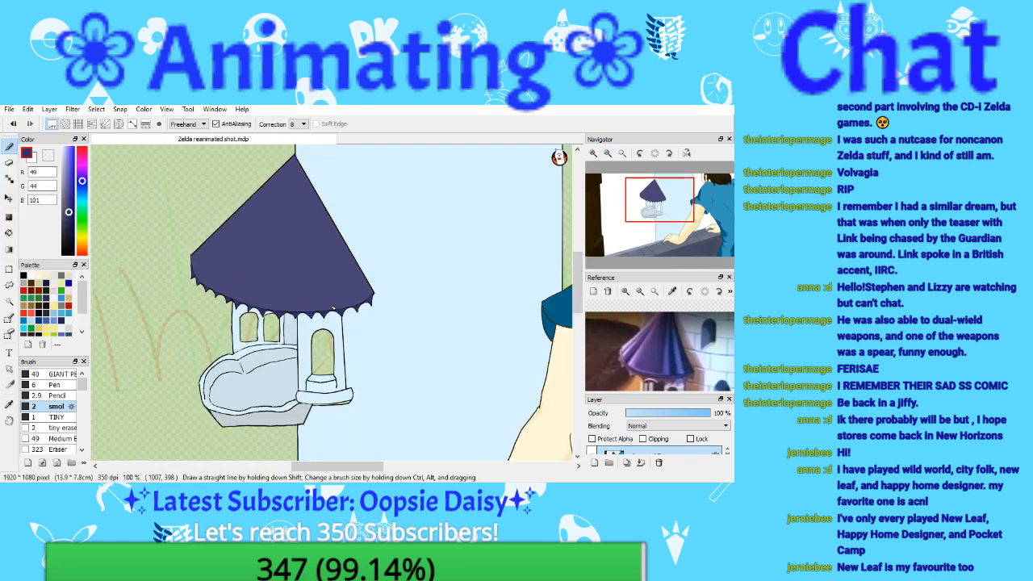
Step: Select the roof's purple area with the Magic Wand and set the brush colour to RGB 51, 46, 115
click(10, 301)
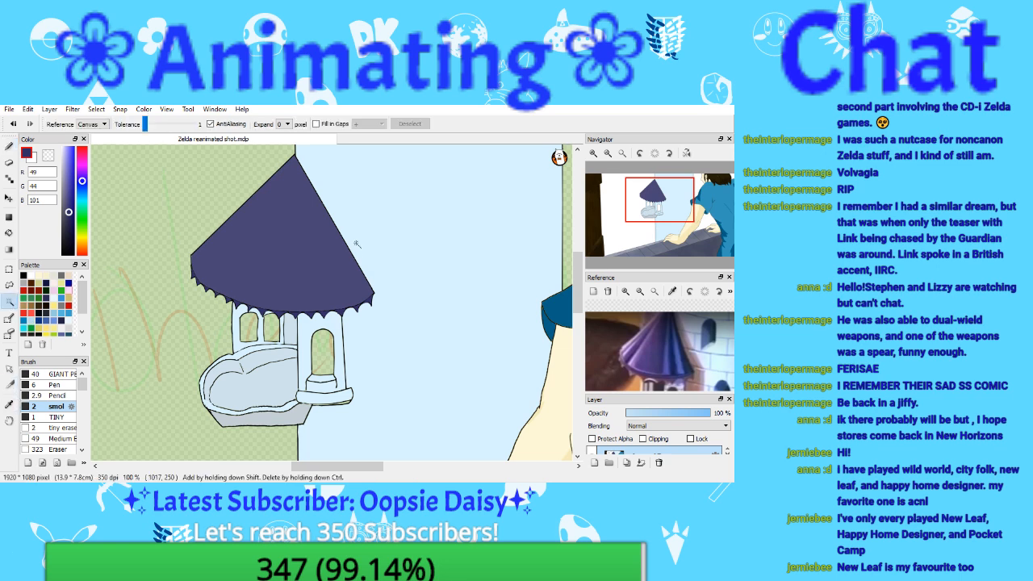
click(330, 292)
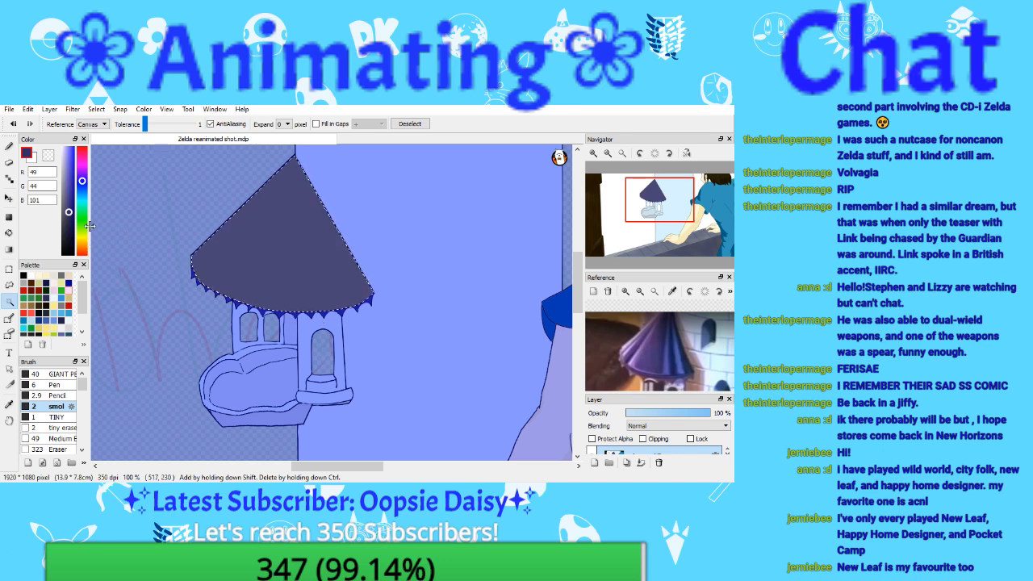
click(69, 204)
key(ctrl+d)
click(9, 146)
click(55, 383)
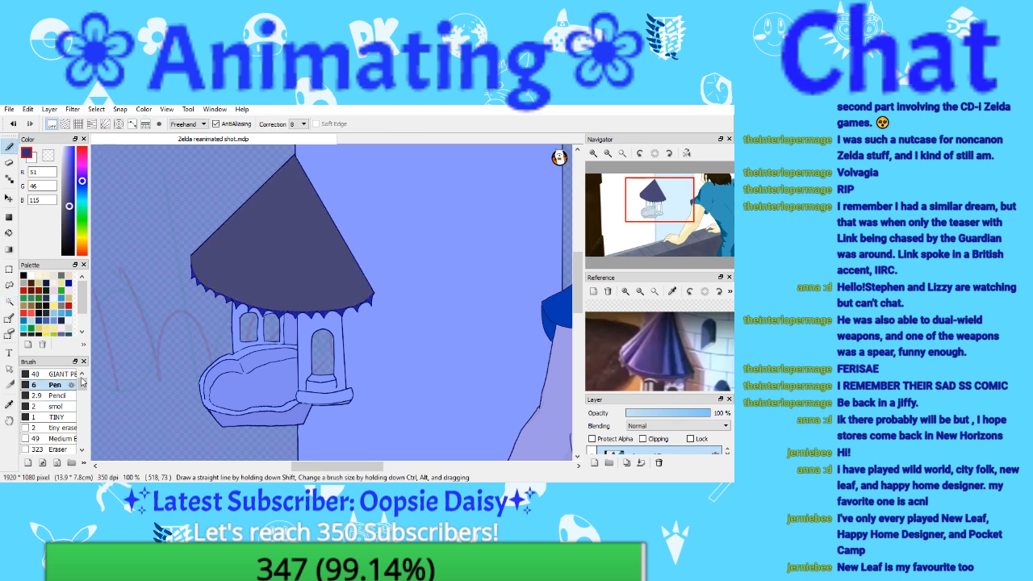
drag(236, 258, 272, 198)
click(13, 124)
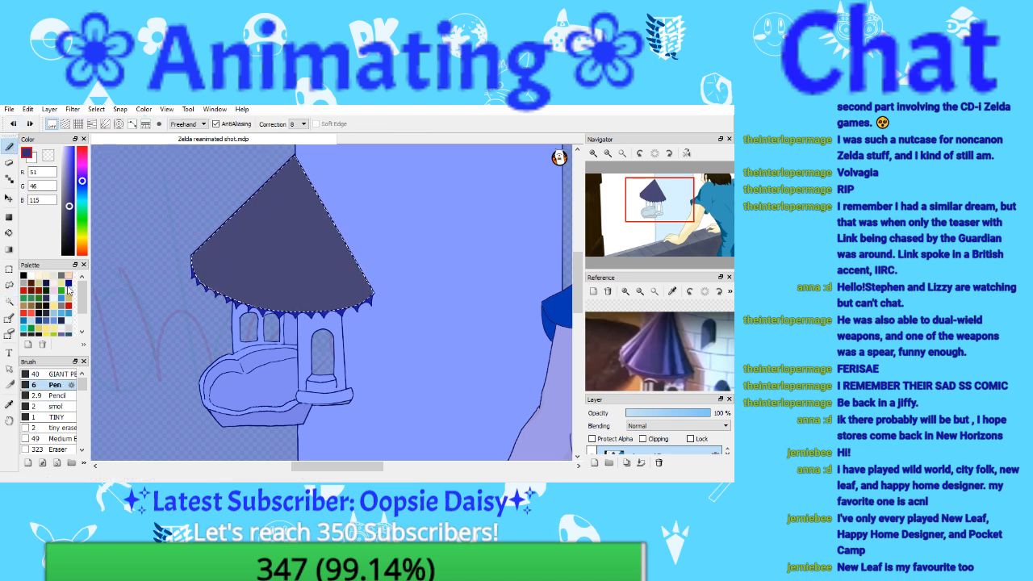
Step: Try shading the roof's side slopes with the size 36 medium airbrush
scroll(85, 393, down, 1)
scroll(85, 393, down, 2)
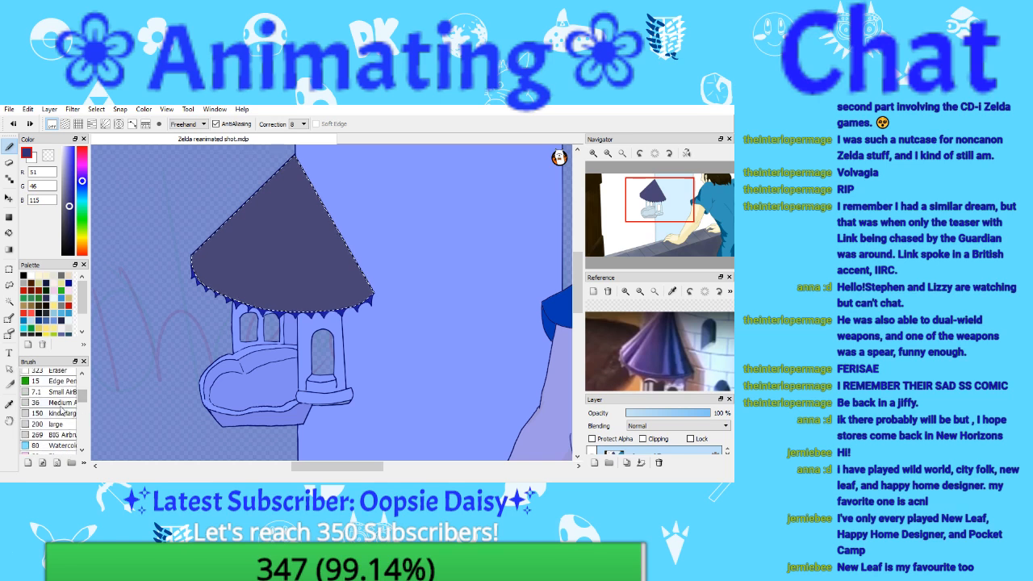
click(52, 402)
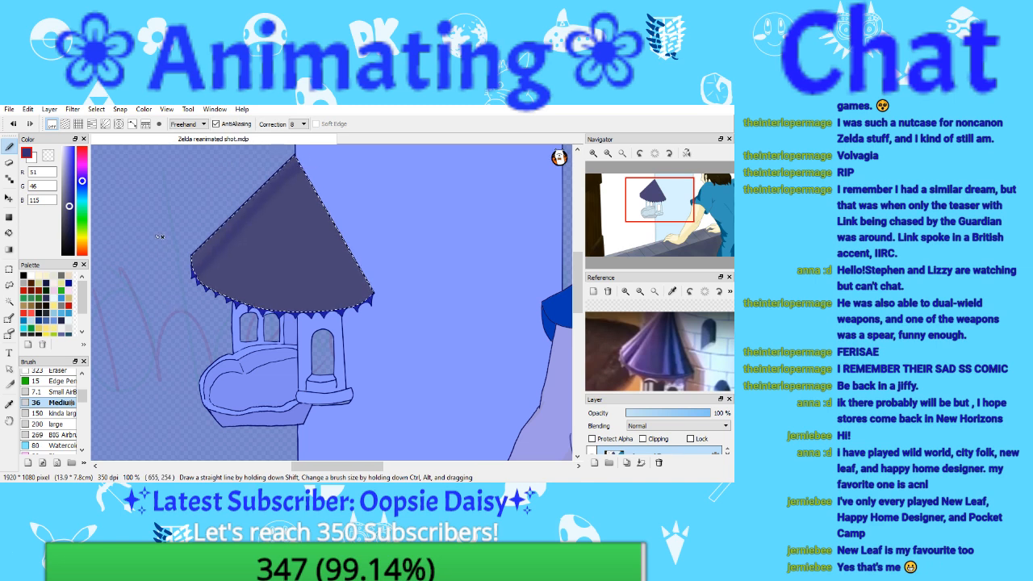
key(ctrl+d)
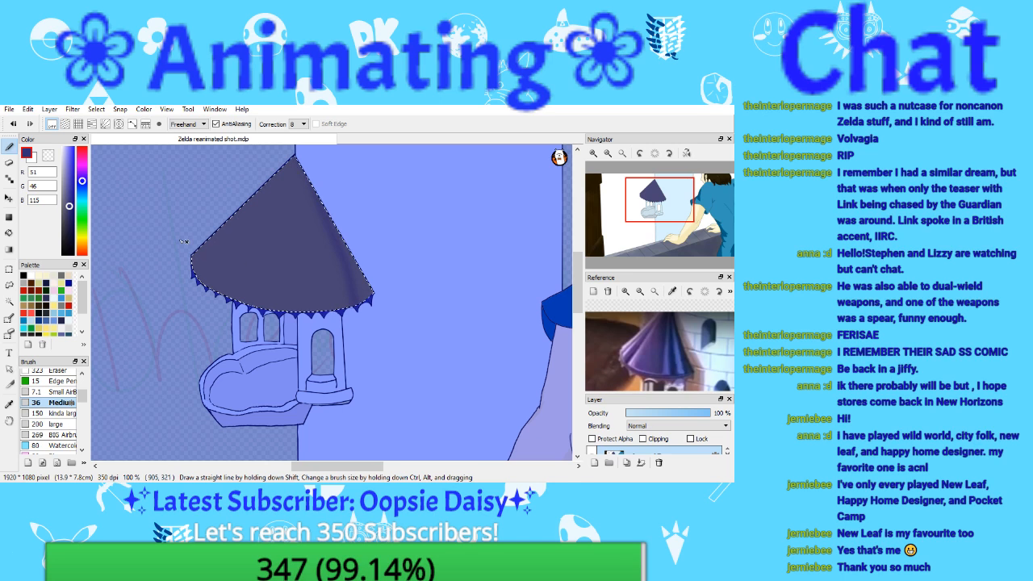
click(13, 124)
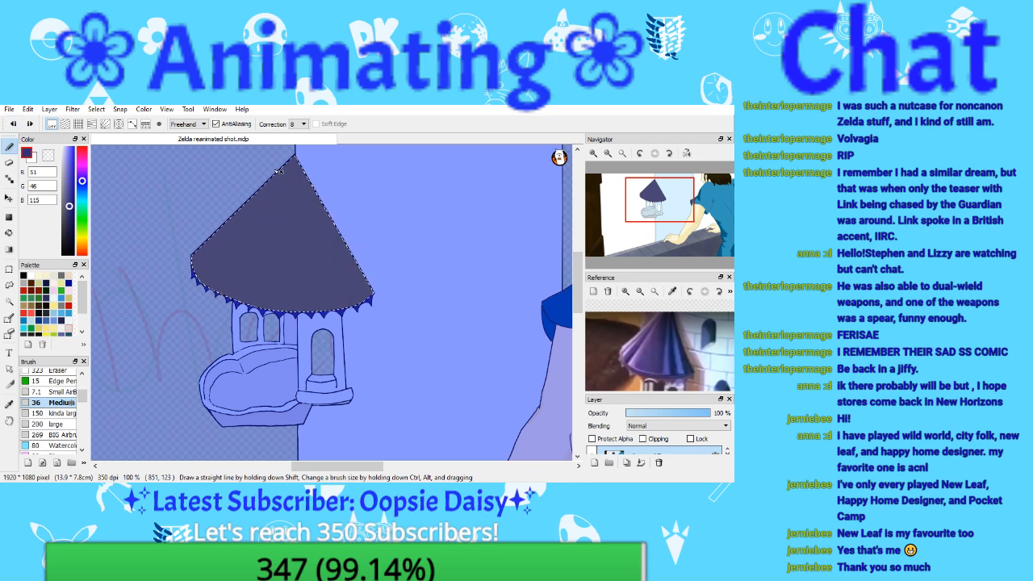
Step: Tint the roof with the size 150 "kinda large" airbrush in RGB 67, 46, 115
click(72, 412)
drag(82, 173, 82, 177)
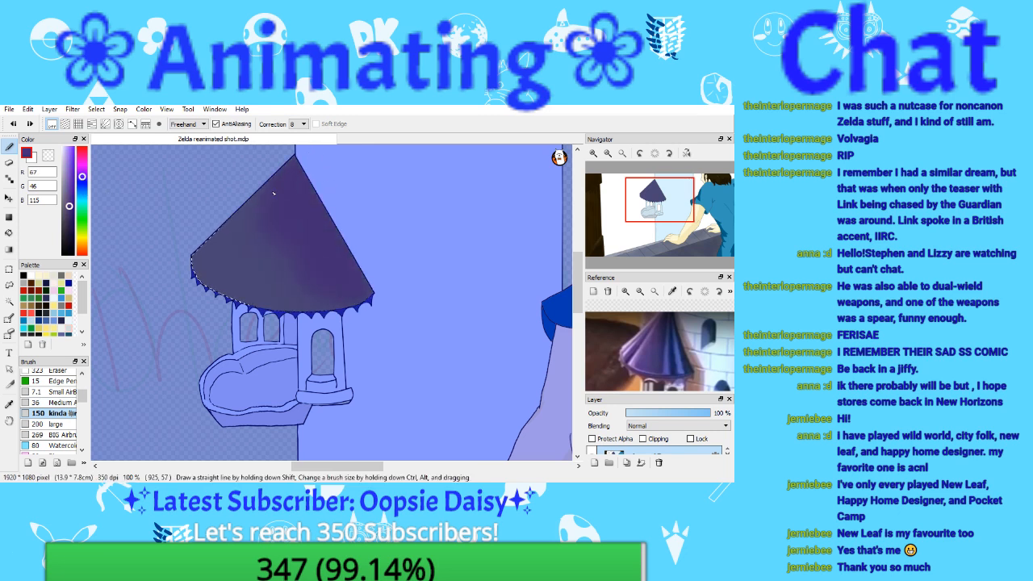
drag(273, 193, 246, 225)
Step: Airbrush the whole roof in a more saturated purple, RGB 57, 21, 134
drag(69, 206, 68, 199)
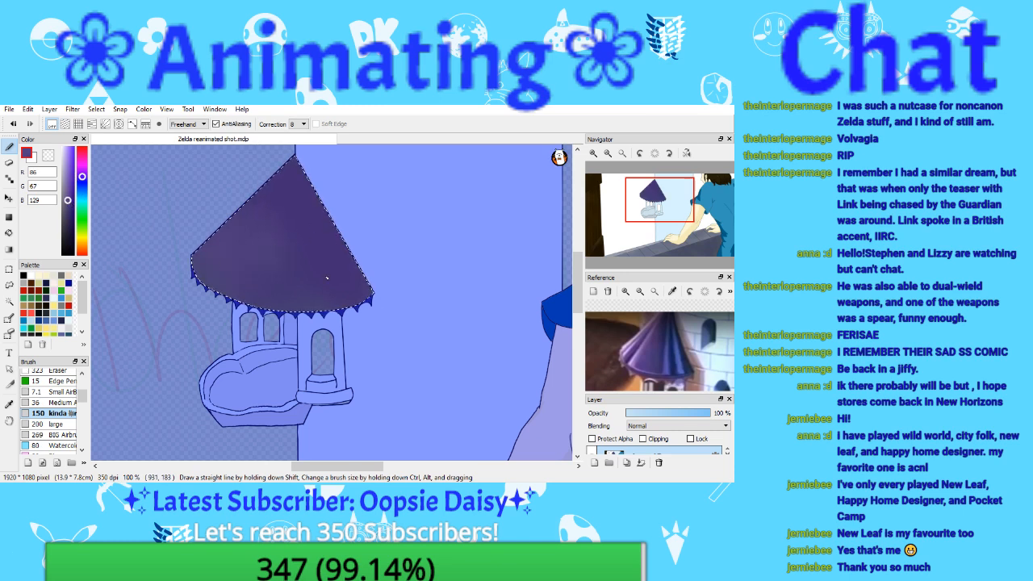
drag(74, 204, 73, 198)
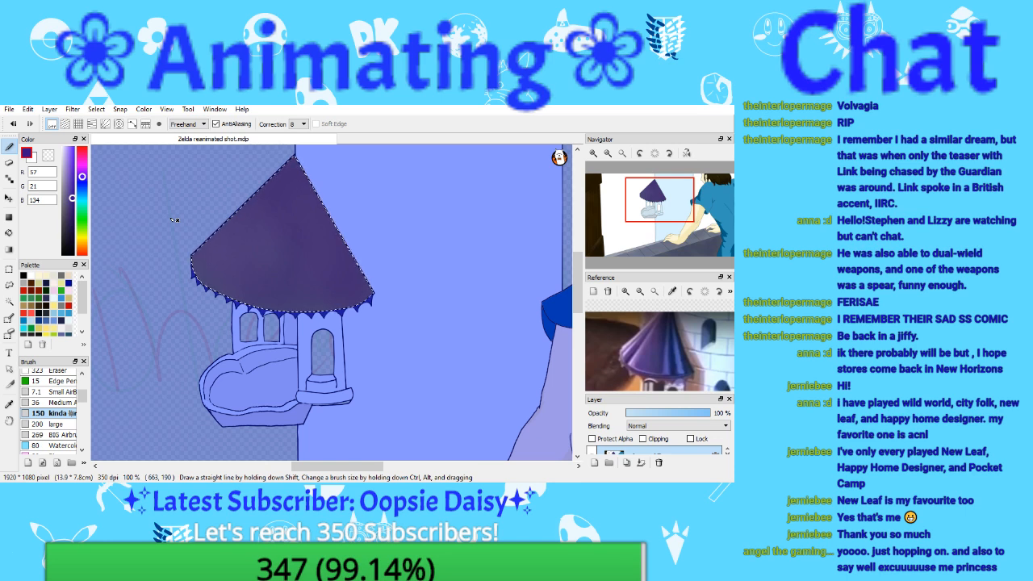
drag(293, 173, 280, 216)
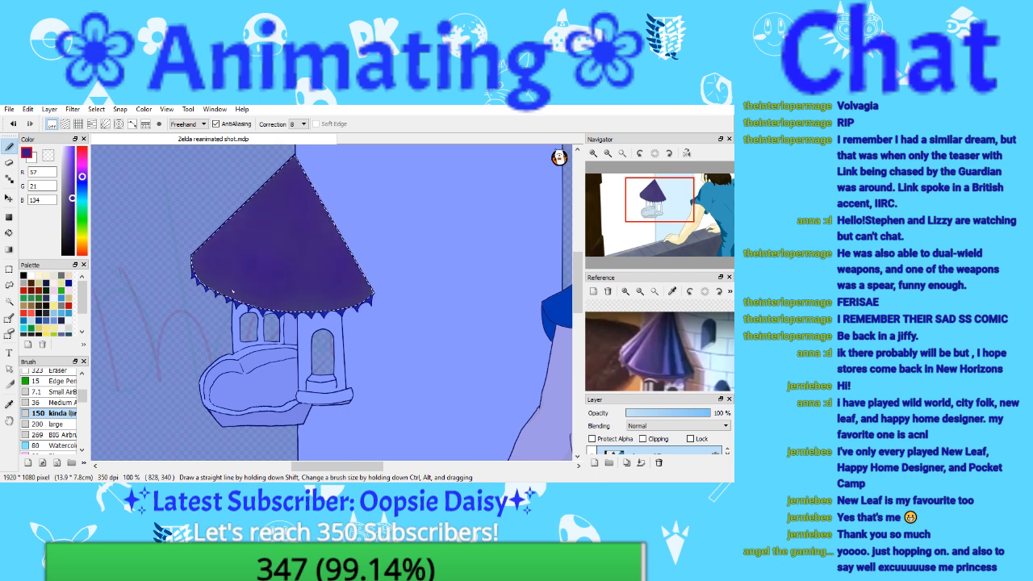
Step: Highlight the roof's left slope with the size 36 medium airbrush in RGB 75, 45, 141 and then 103, 77, 160
key(ctrl+d)
click(47, 393)
click(57, 404)
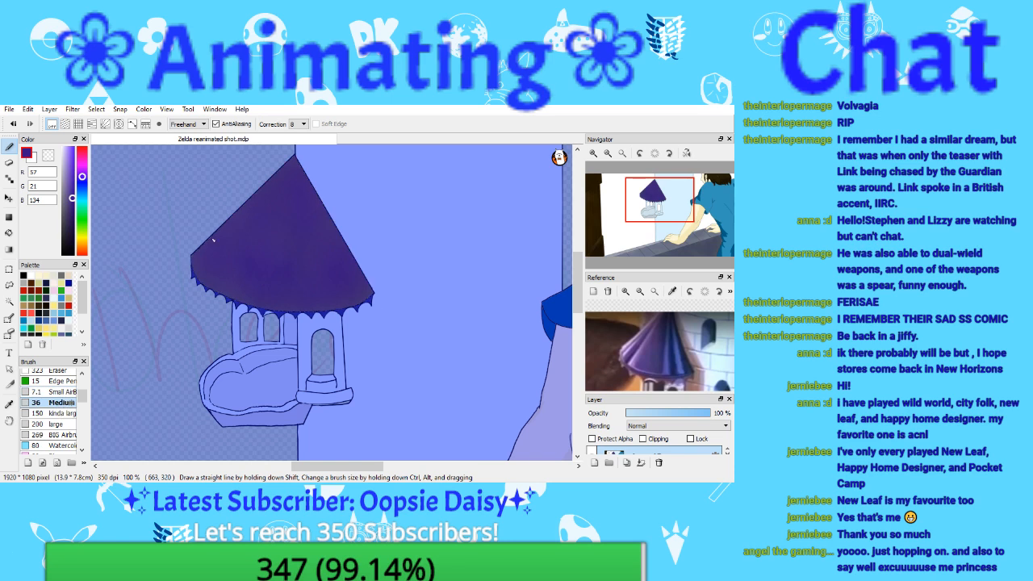
drag(67, 192, 70, 194)
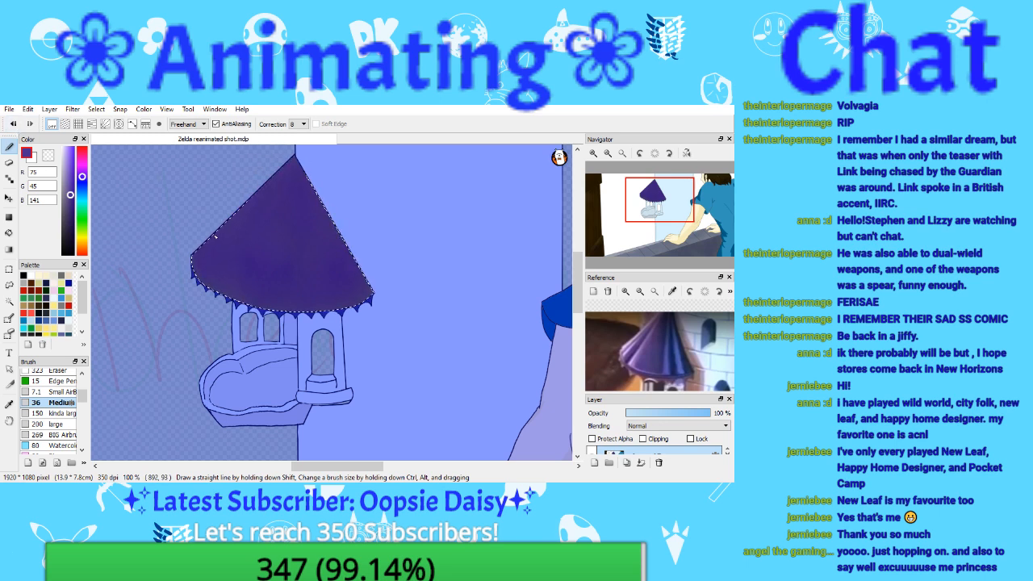
click(68, 186)
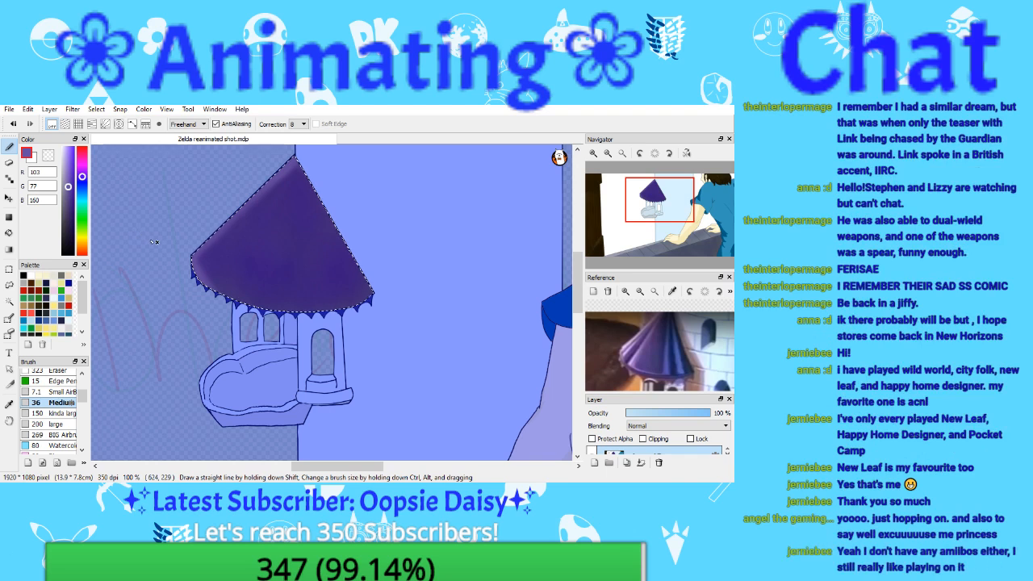
Step: Set the airbrush colour to RGB 48, 10, 129 and try a dark stroke down the roof's right slope
drag(68, 187, 73, 200)
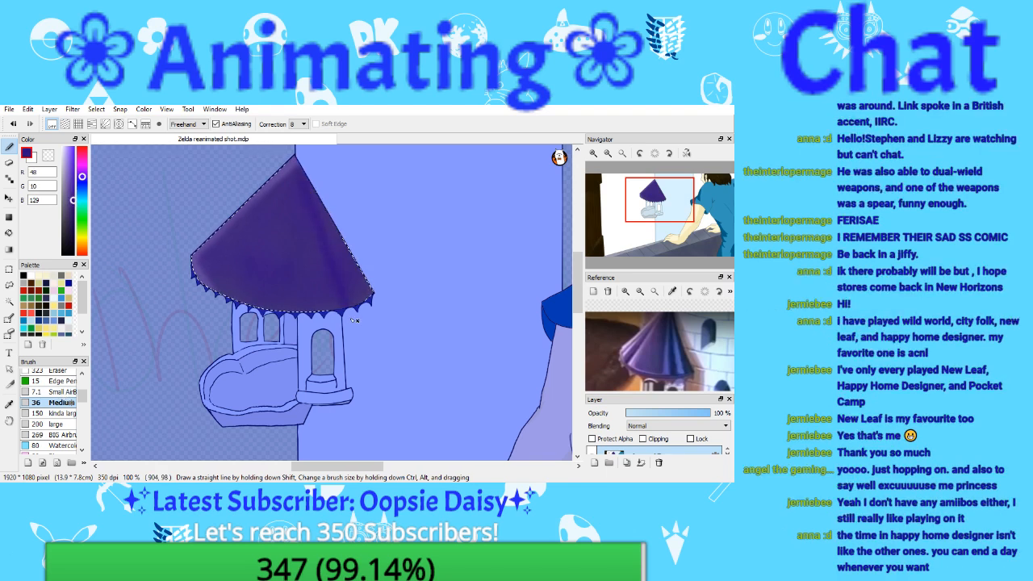
drag(355, 320, 331, 181)
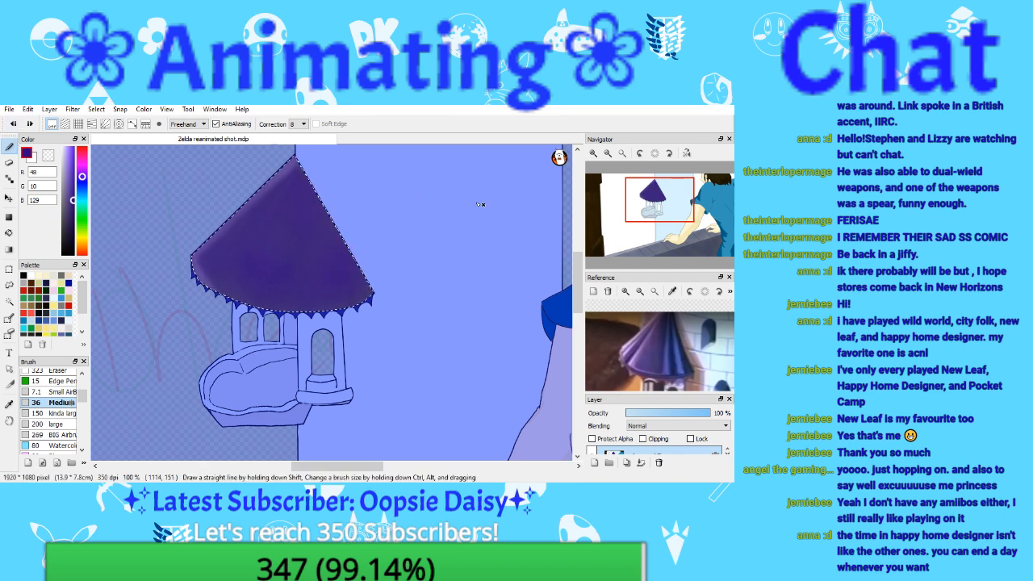
click(622, 153)
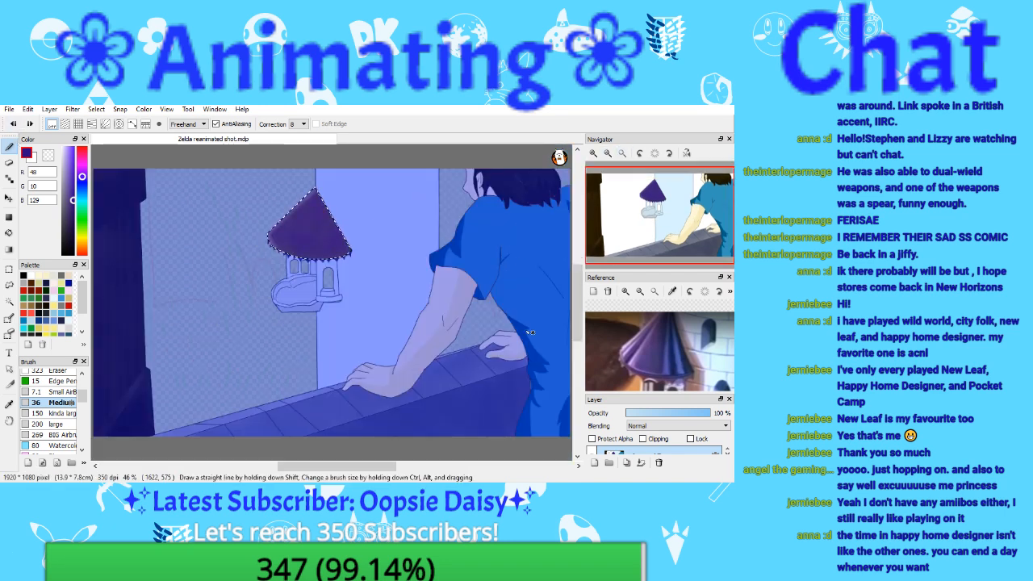
click(592, 154)
click(592, 154)
click(592, 154)
drag(375, 162, 439, 306)
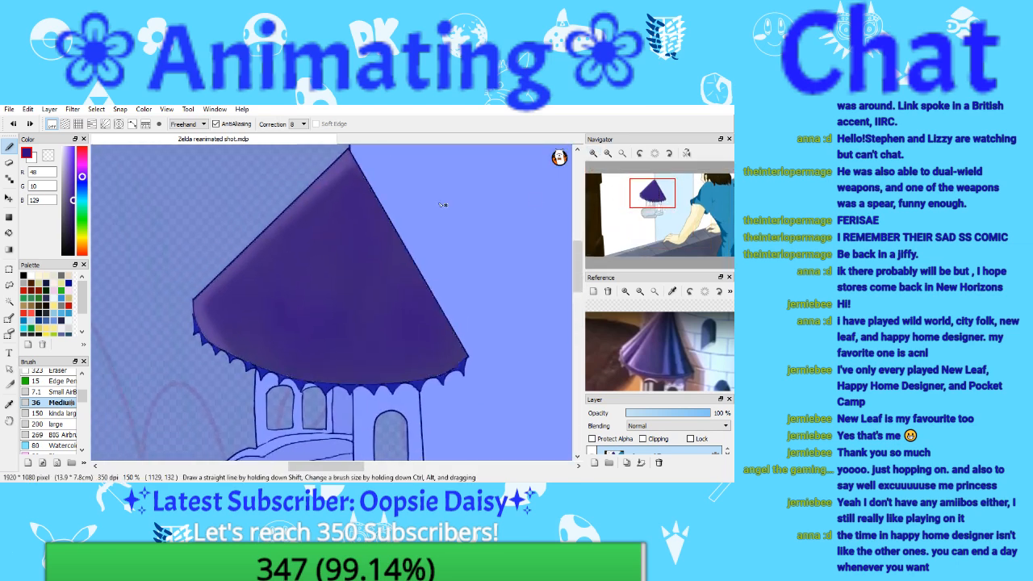
Step: Try airbrushing dark shading in the middle of the roof
click(385, 197)
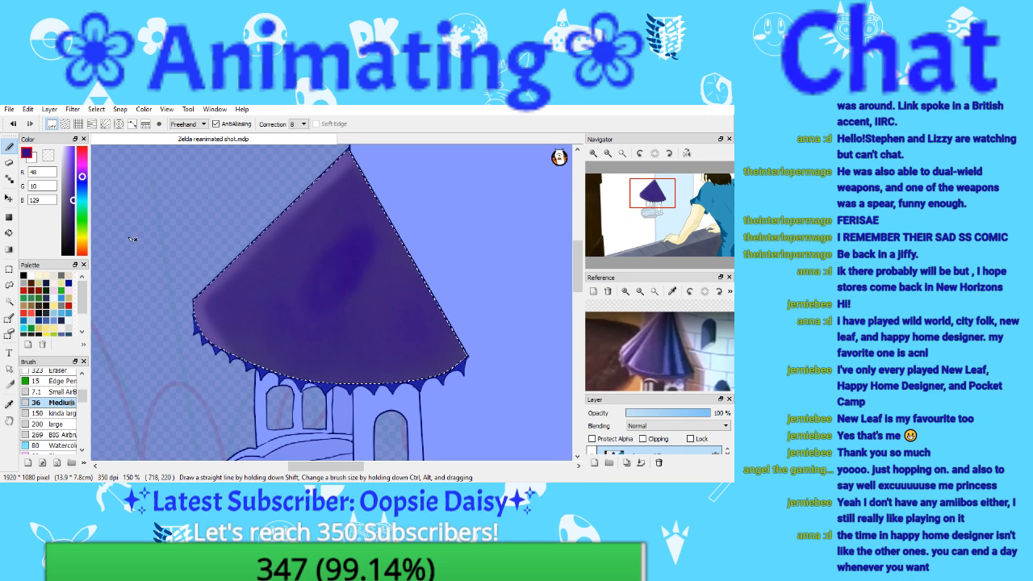
click(13, 123)
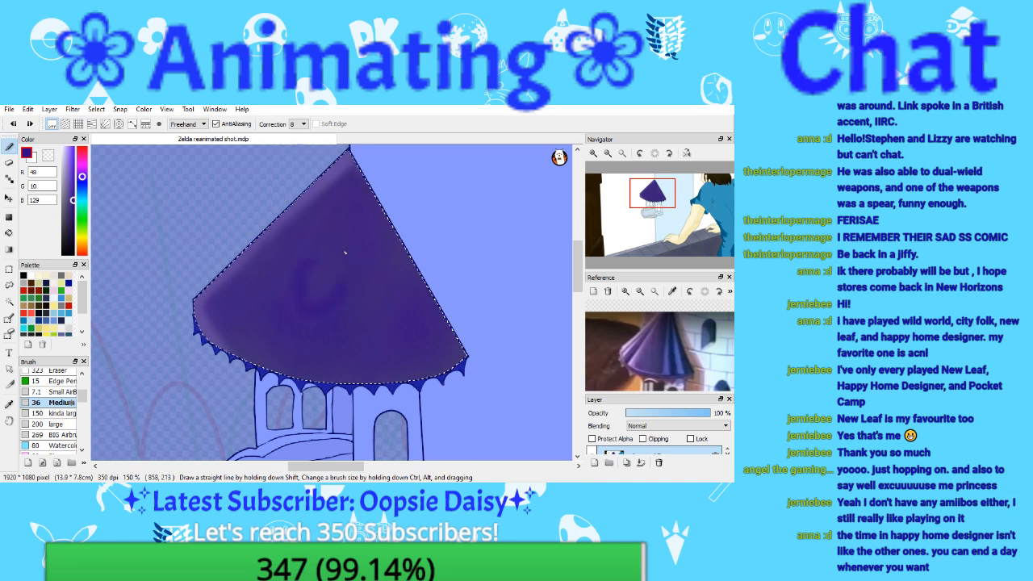
click(13, 124)
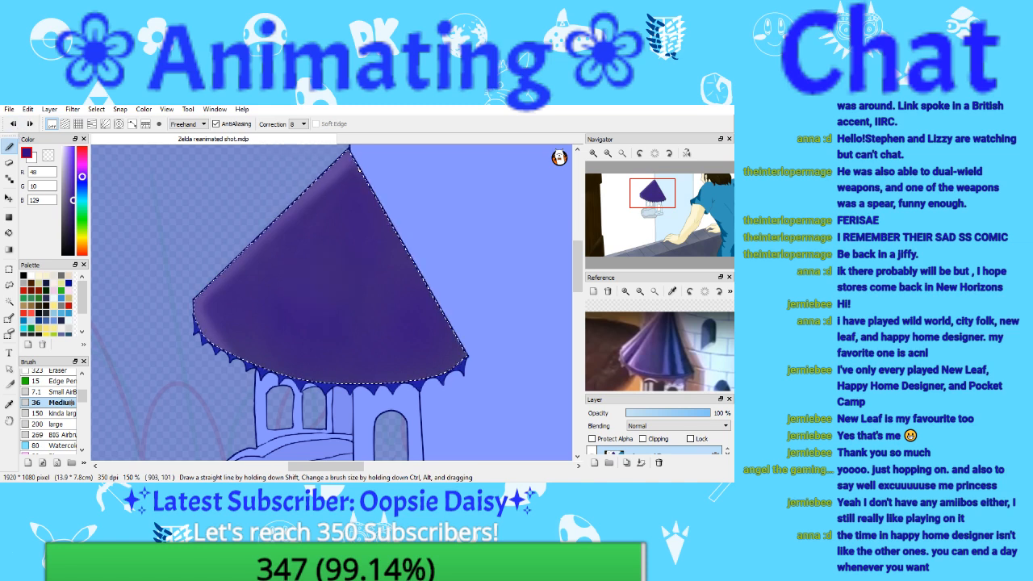
Step: Airbrush dark fold lines fanning out from the roof's tip to its curved lower edge
mouse_move(356, 163)
mouse_down()
mouse_move(458, 364)
mouse_move(437, 376)
mouse_up()
click(13, 124)
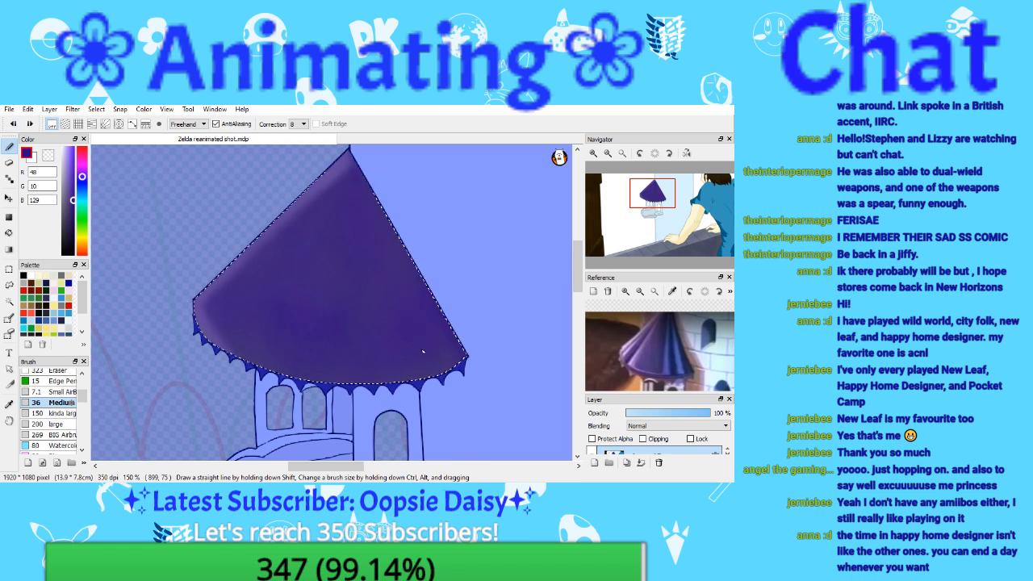
mouse_move(690, 216)
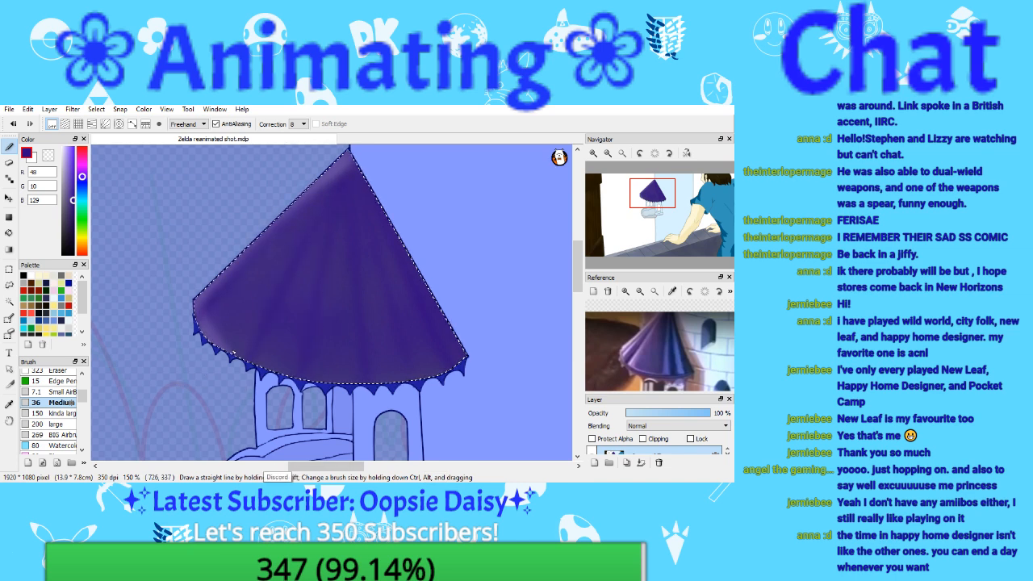
Step: Examine the shaded roof within the whole shot, with the selection temporarily cleared
click(621, 155)
key(ctrl+d)
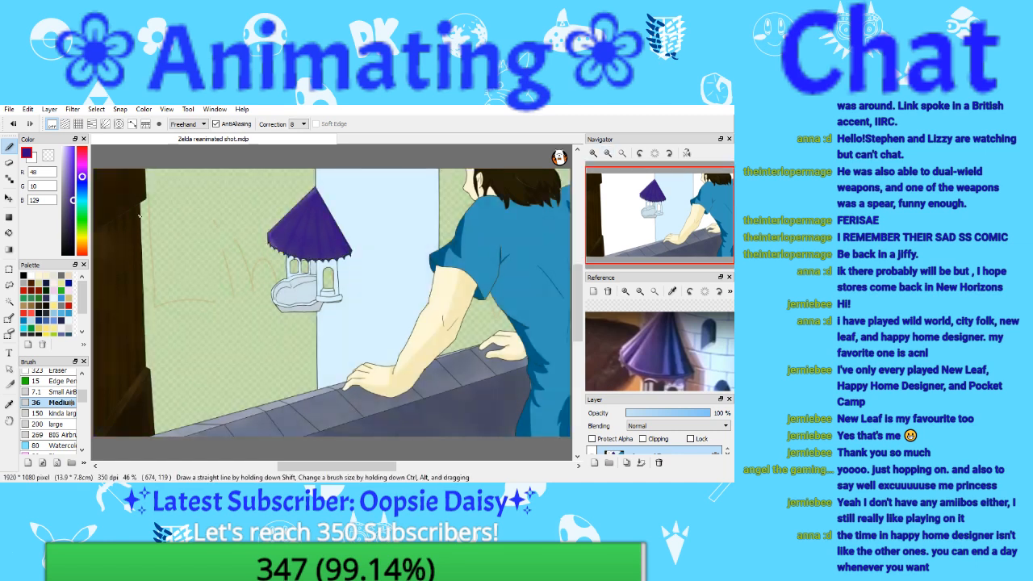
click(13, 124)
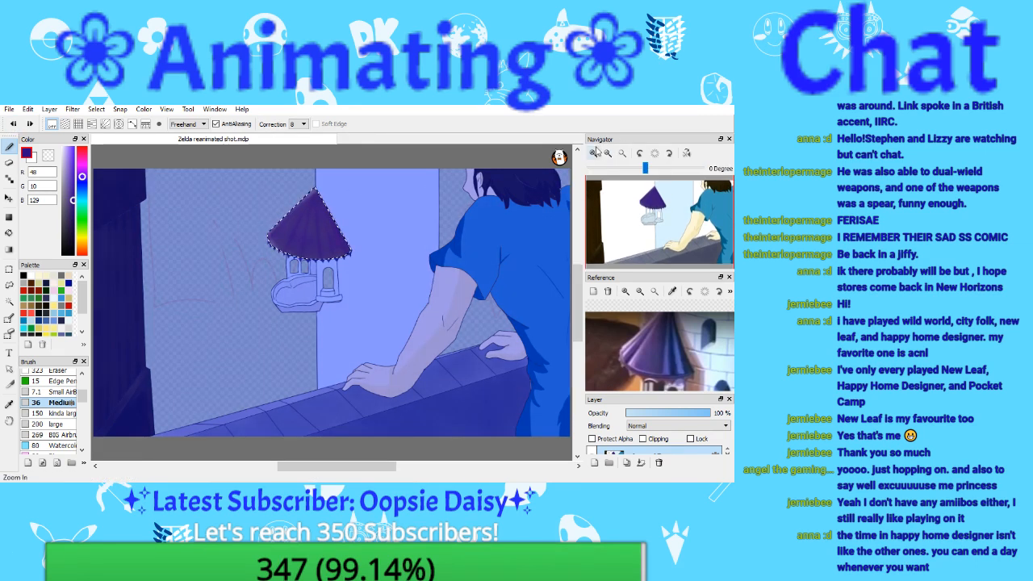
click(596, 154)
click(595, 153)
click(595, 153)
click(595, 153)
drag(638, 195, 646, 197)
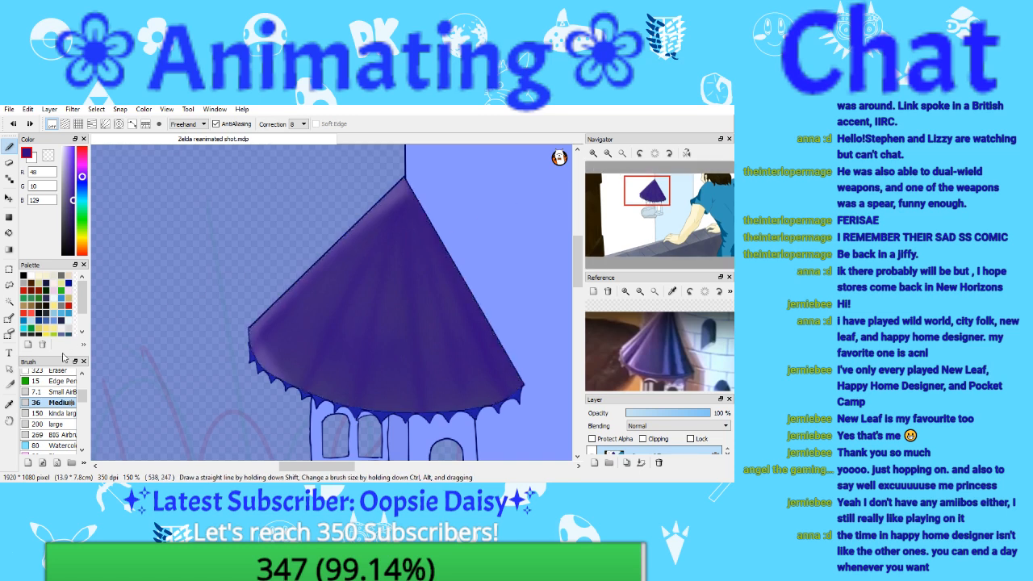
Step: Brighten the roof's lower-left edge with a sampled light purple, RGB 95, 69, 152, and save the drawing
click(9, 403)
click(271, 353)
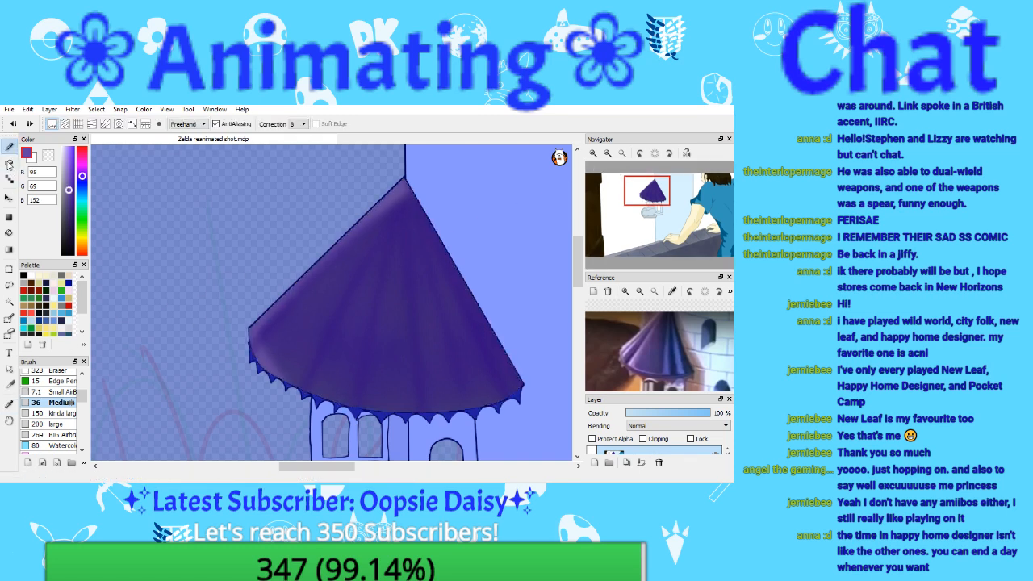
click(9, 145)
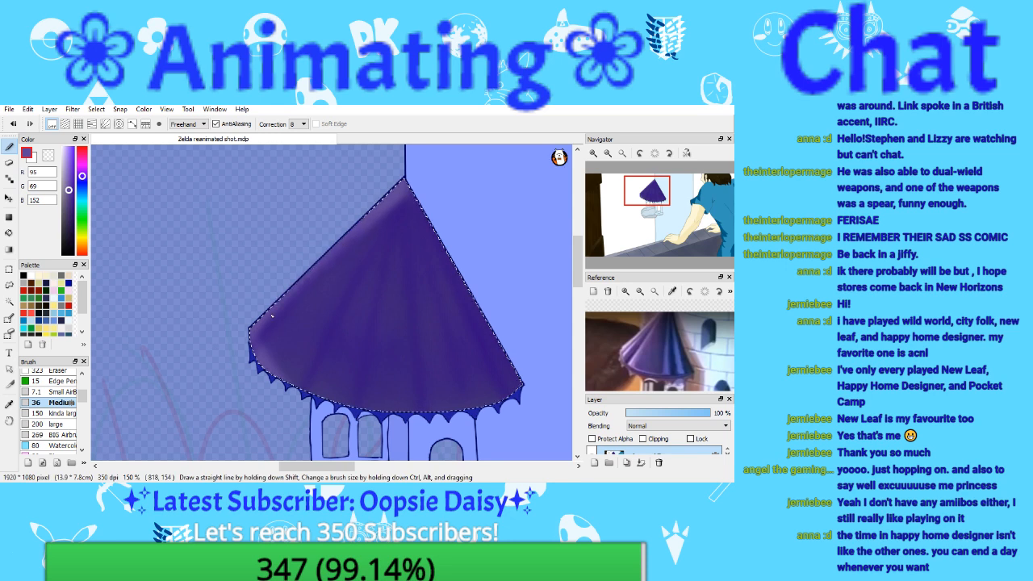
drag(276, 374, 271, 342)
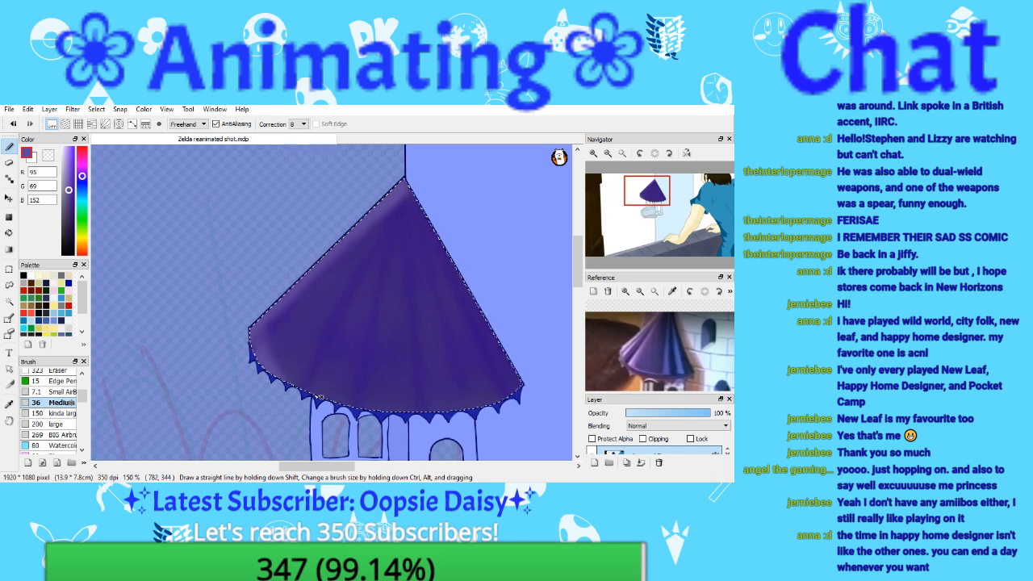
click(9, 109)
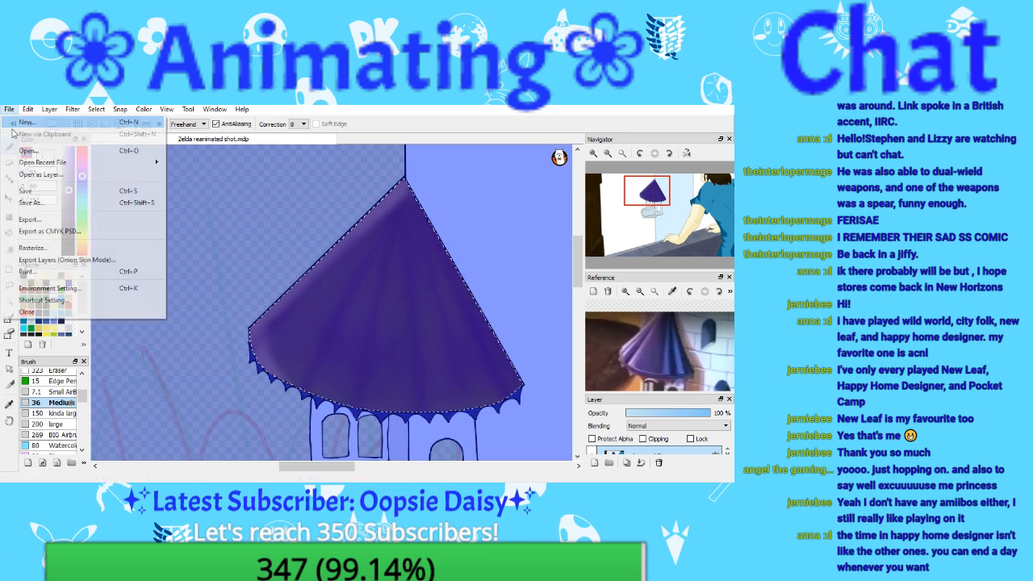
click(46, 191)
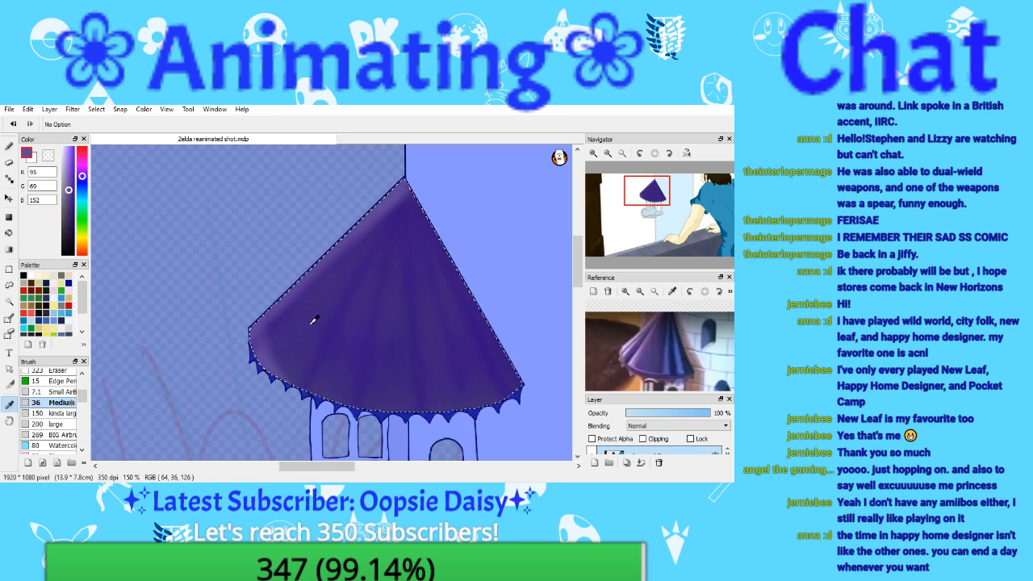
Step: Sample the roof's purple, shift it to RGB 75, 35, 126 and airbrush warmer tones between the folds
click(260, 368)
click(8, 146)
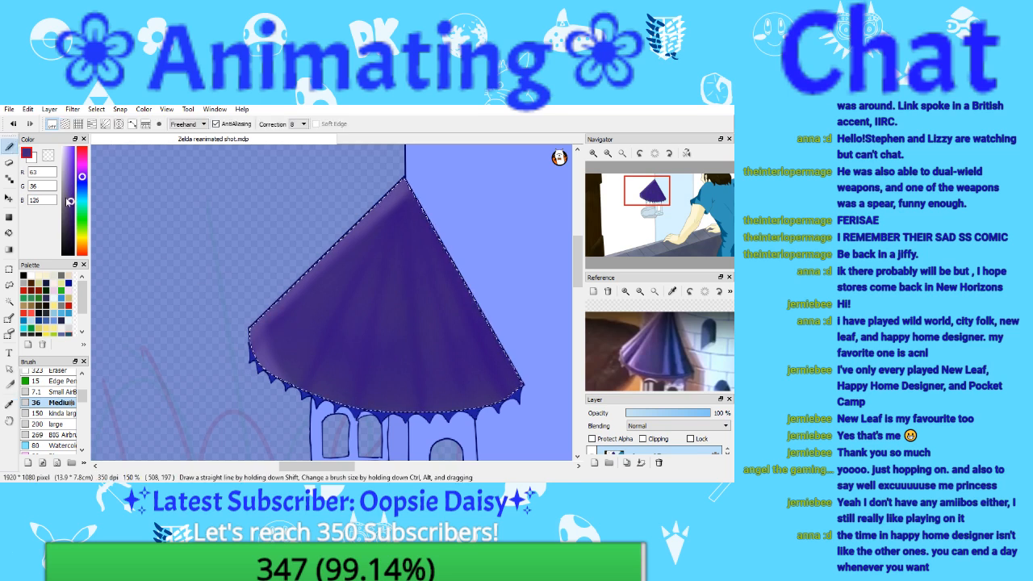
click(82, 174)
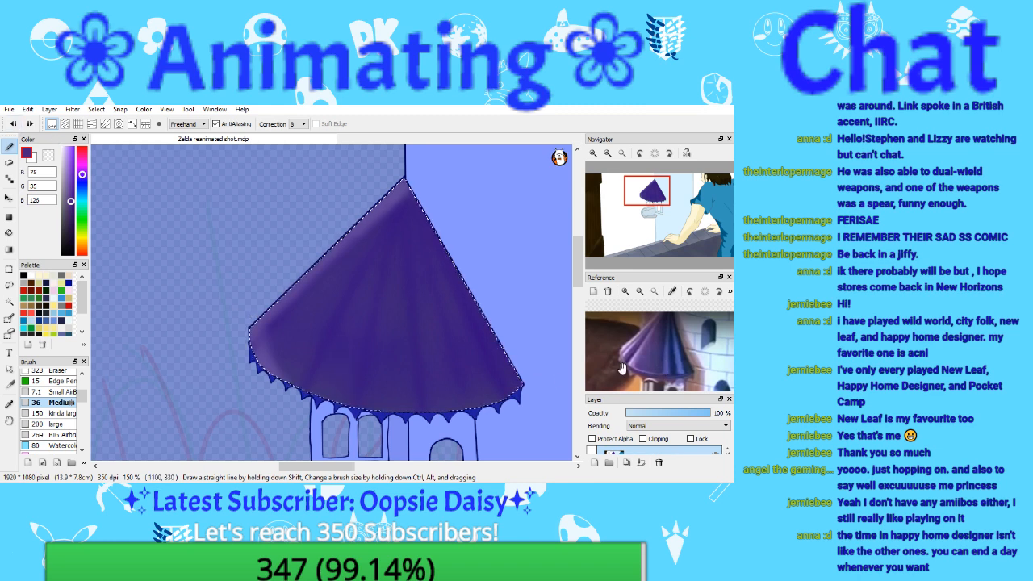
Step: Sample the roof's dark purple, darken it to RGB 42, 13, 107 and deepen the fold shadows with the airbrush
key(ctrl+d)
key(i)
click(378, 343)
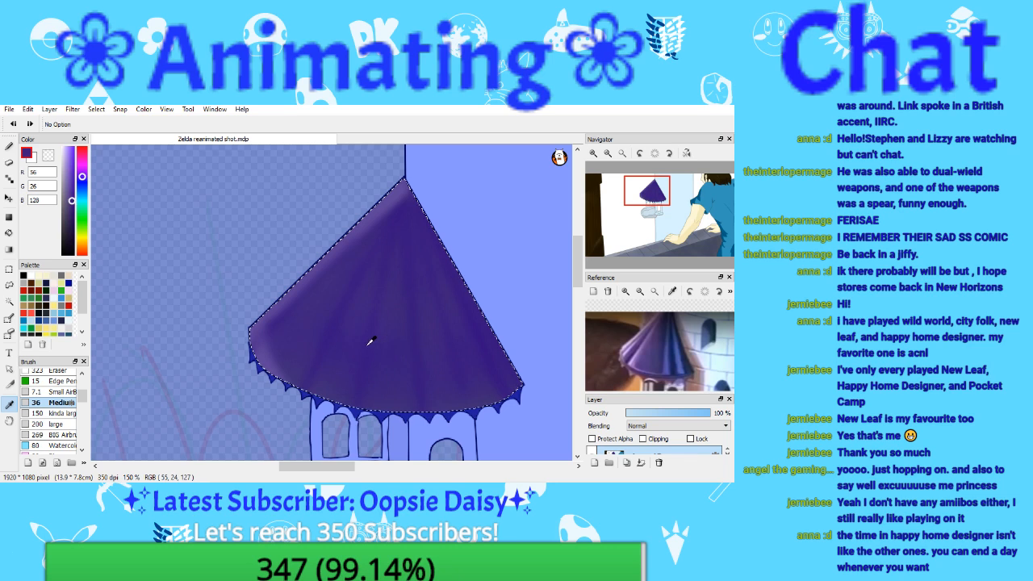
click(381, 308)
click(413, 205)
click(73, 209)
click(9, 147)
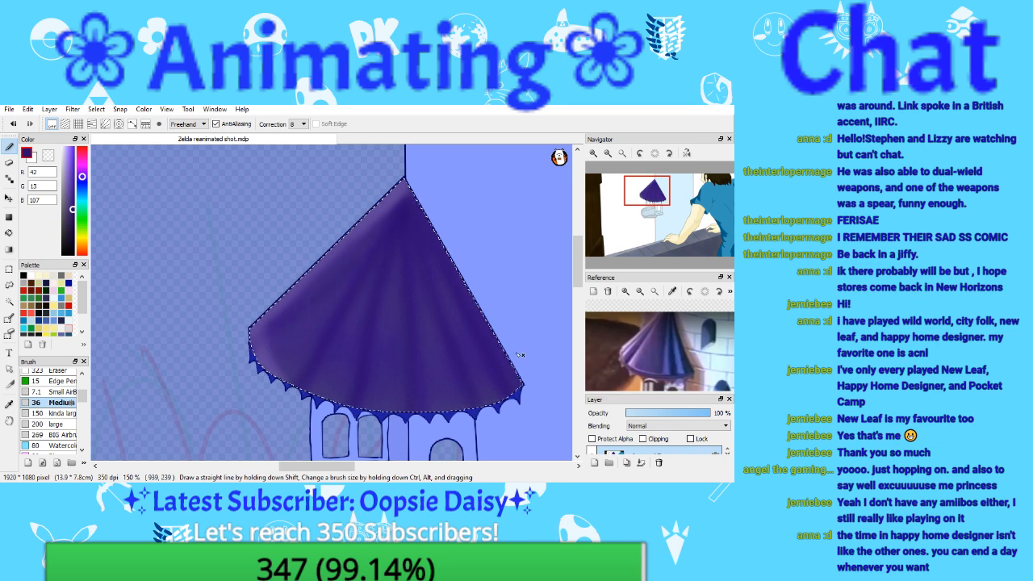
Step: Set the airbrush to a reddish purple, RGB 89, 33, 139, and paint light streaks between the roof's central folds
click(9, 404)
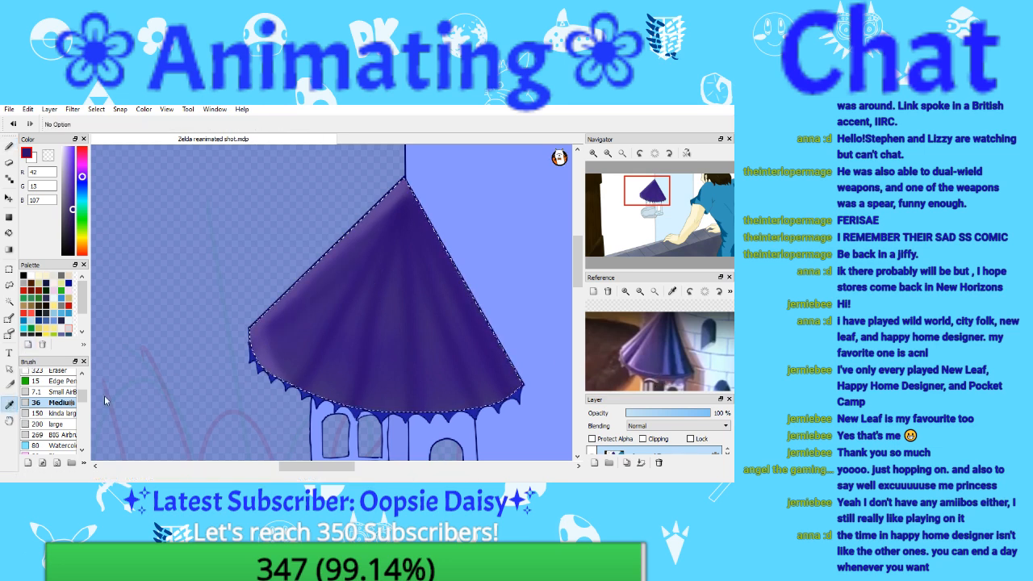
click(71, 201)
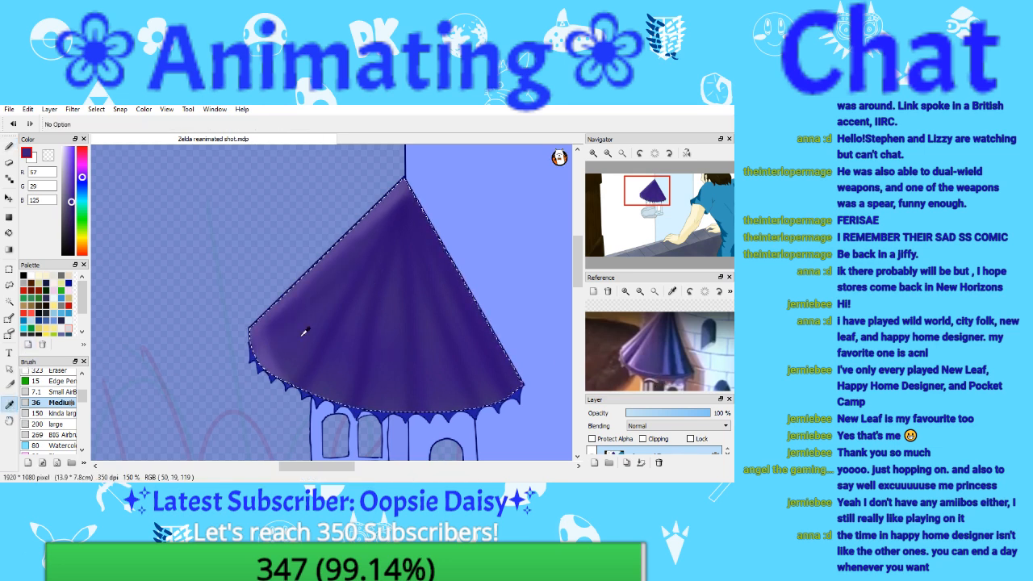
click(71, 196)
click(81, 173)
click(9, 146)
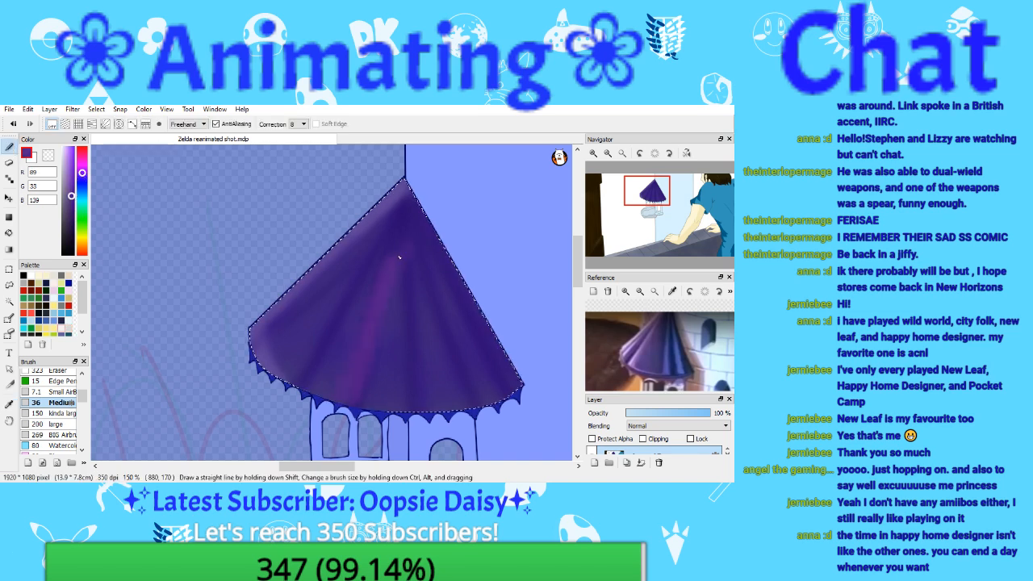
Step: Try darker reddish purples, RGB 67, 9, 120 and RGB 62, 16, 104, for the streaks between the roof's central folds
click(13, 123)
click(72, 203)
click(73, 205)
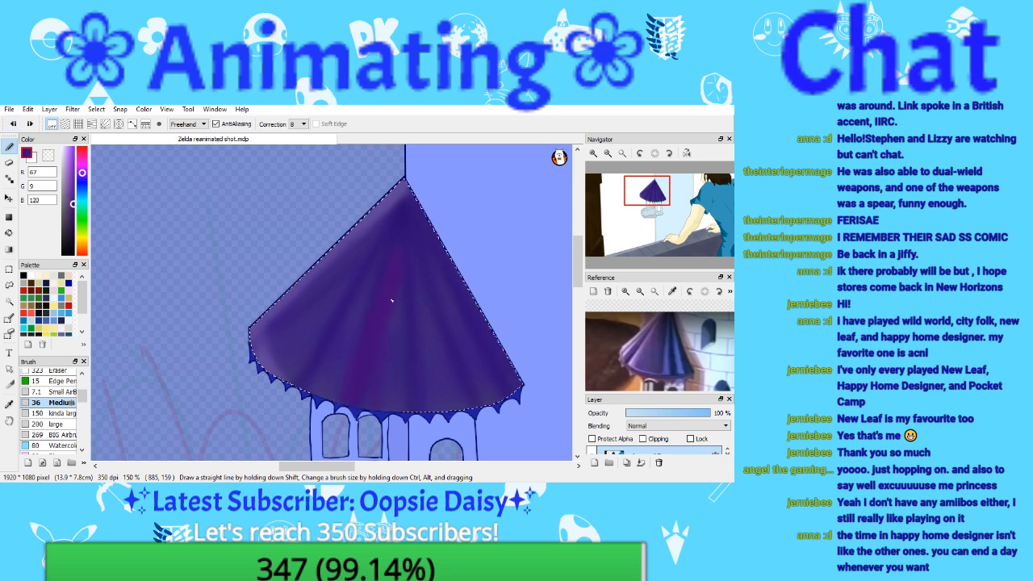
click(13, 124)
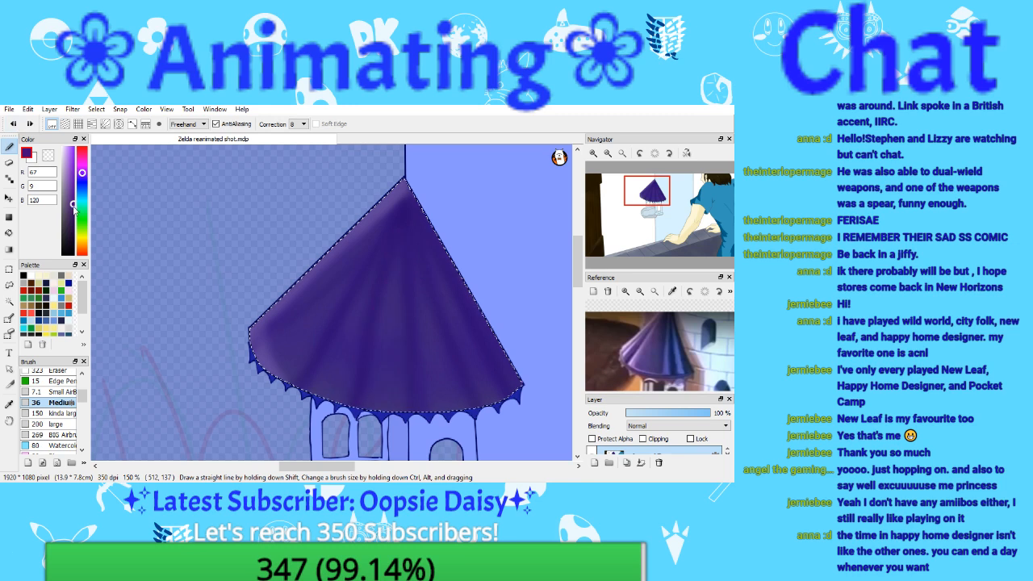
click(73, 211)
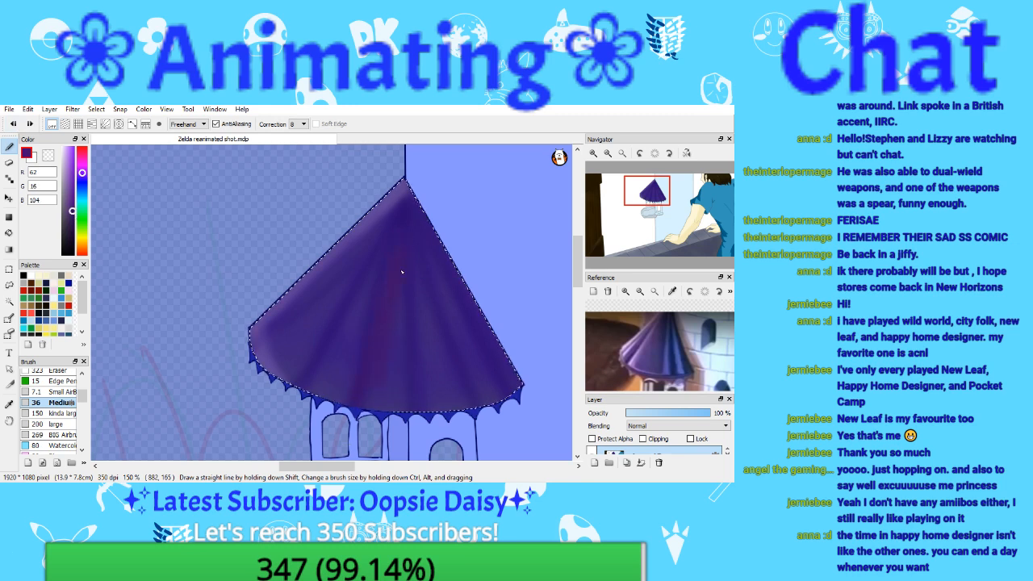
click(13, 124)
Step: Check the roof shading against the whole picture with the selection cleared, and restore the selection
key(ctrl+d)
click(622, 153)
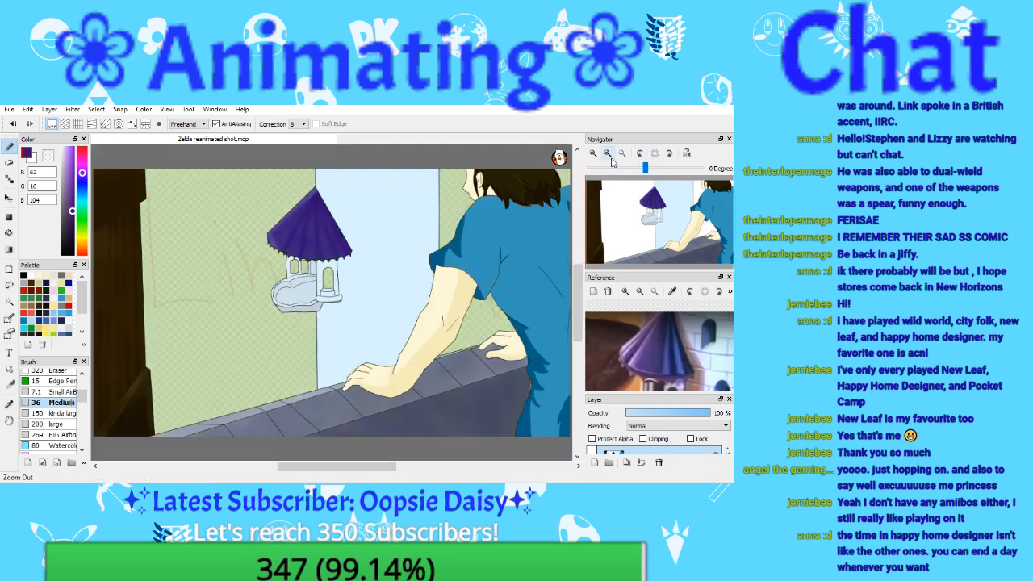
click(596, 153)
click(596, 153)
click(596, 152)
drag(630, 204, 634, 195)
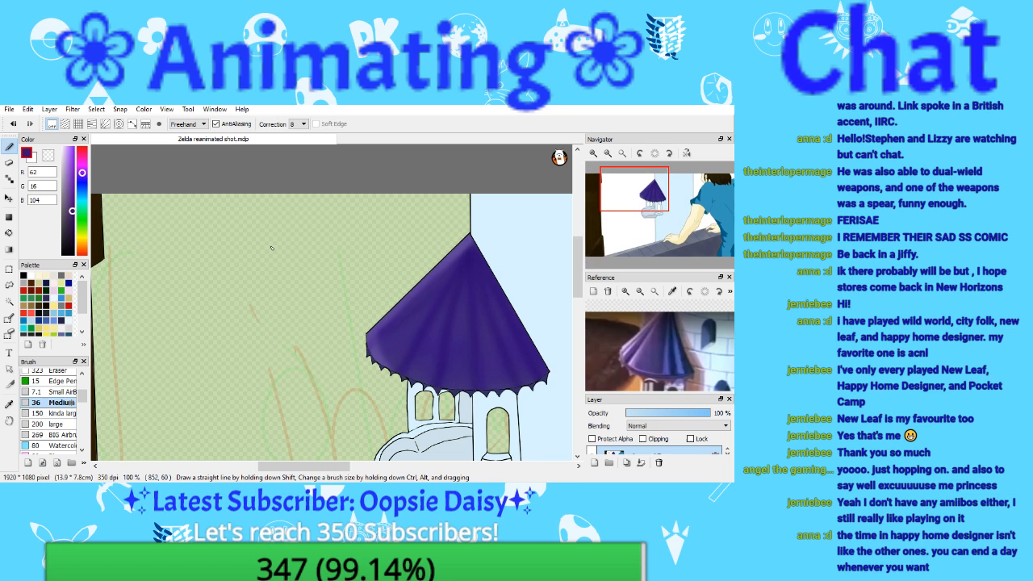
click(13, 125)
Step: Sample the roof's purple, darken it to RGB 33, 0, 117 and airbrush deeper shadows into the folds
mouse_move(72, 212)
mouse_down()
mouse_move(74, 201)
mouse_move(74, 215)
mouse_up()
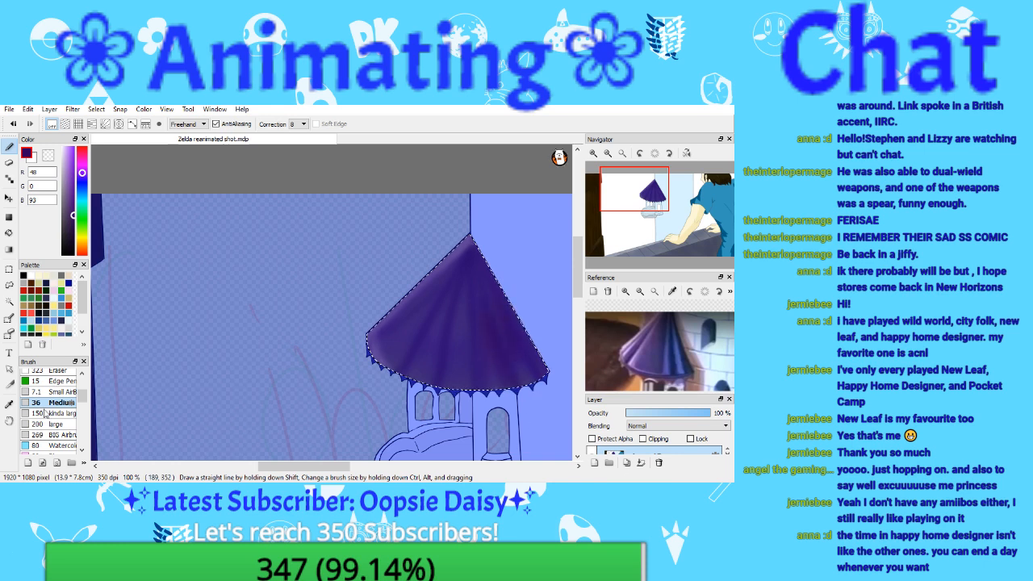
click(9, 403)
click(100, 201)
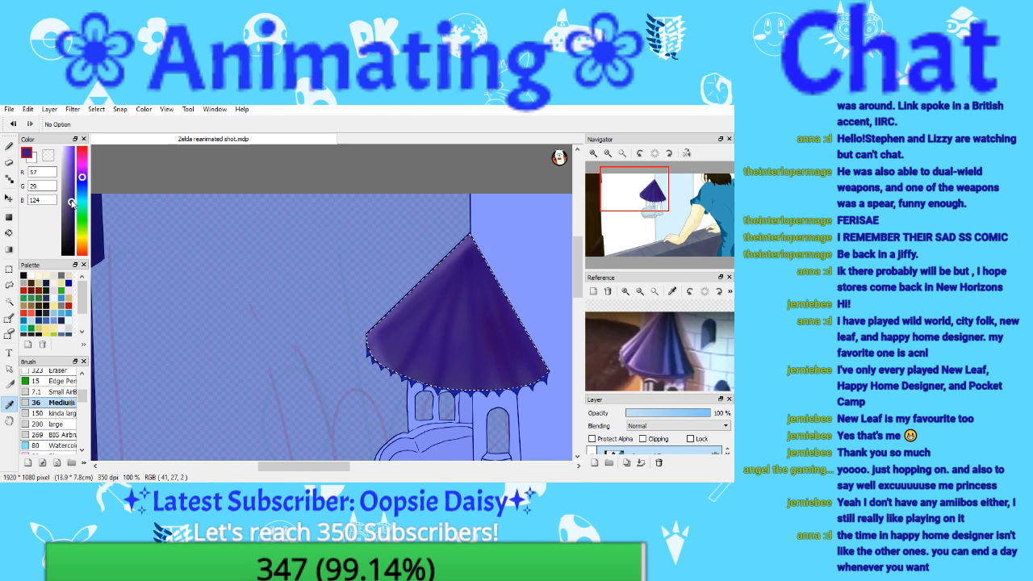
click(74, 205)
click(9, 146)
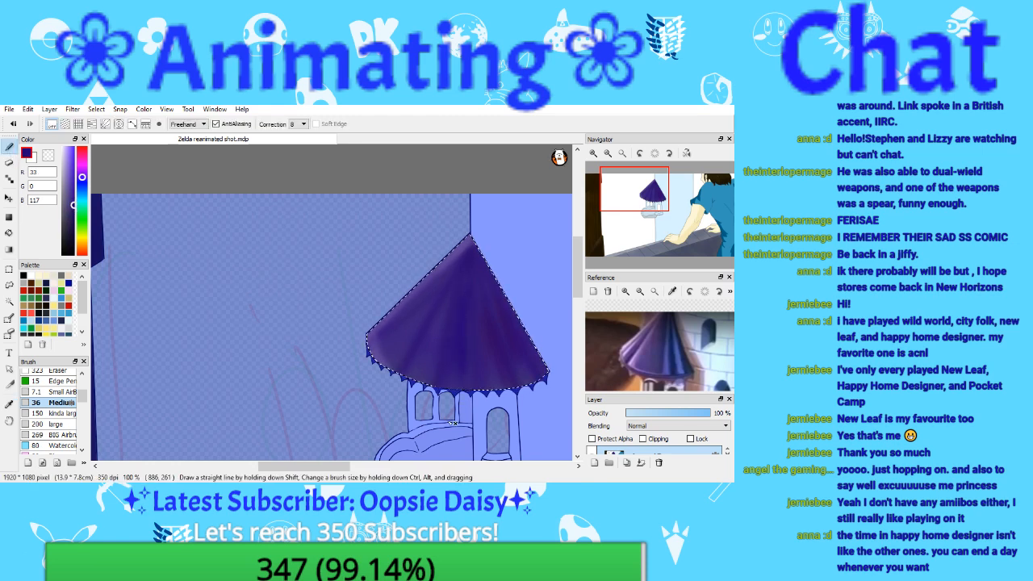
Step: Sample the light purple at the roof's left edge, RGB 87, 60, 147, and airbrush lighter tones on the folds
click(10, 405)
click(377, 339)
click(9, 147)
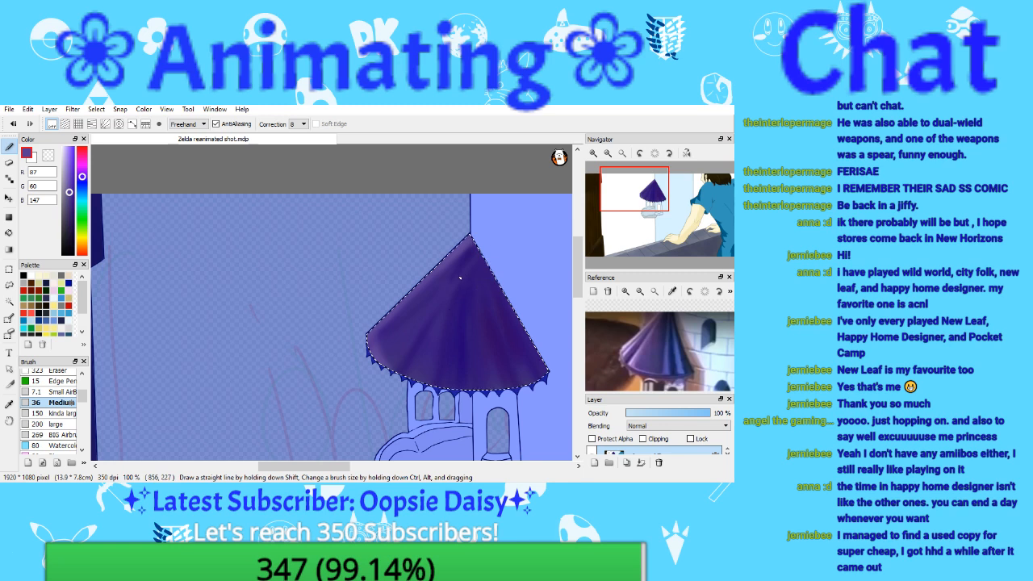
Step: Sample the roof's mid purple, RGB 59, 34, 124, and soften the folds with the large size 200 airbrush
click(10, 405)
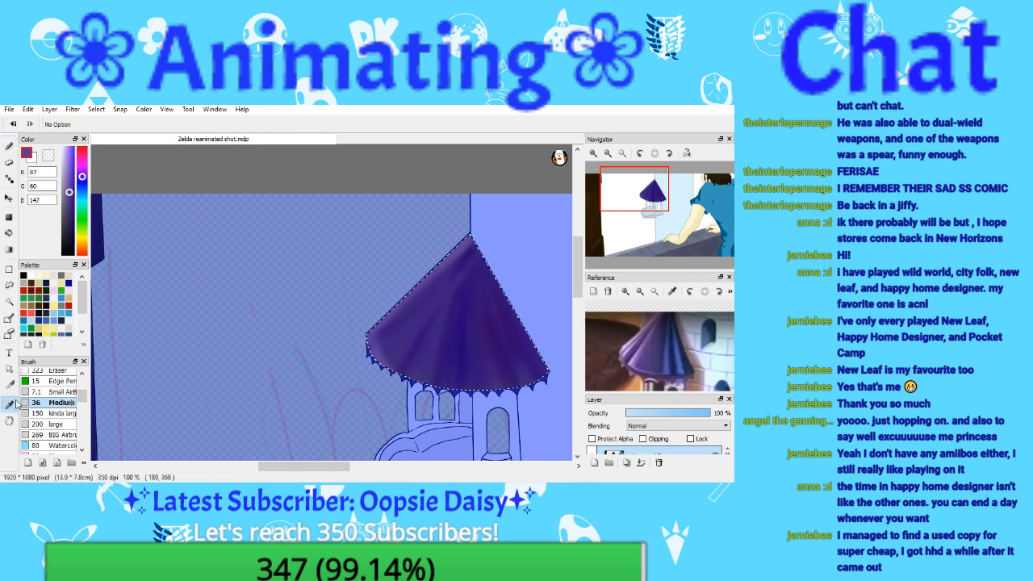
click(428, 365)
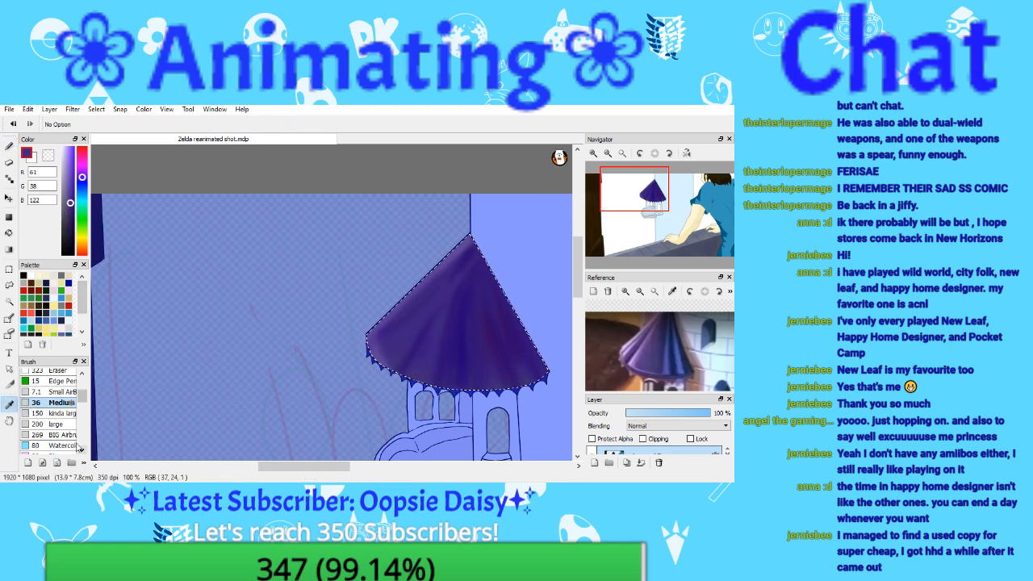
click(77, 434)
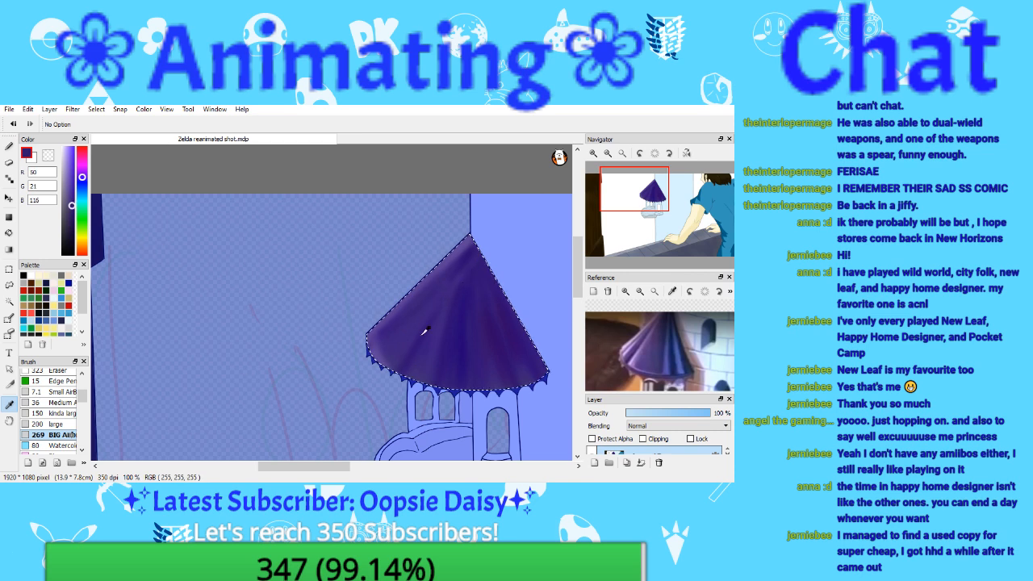
click(424, 356)
key(b)
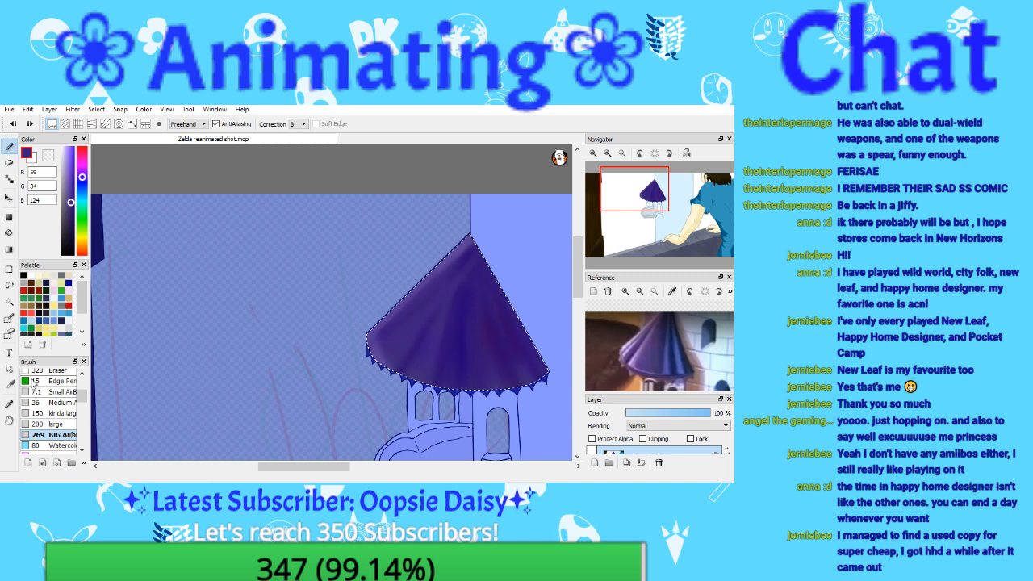
click(40, 424)
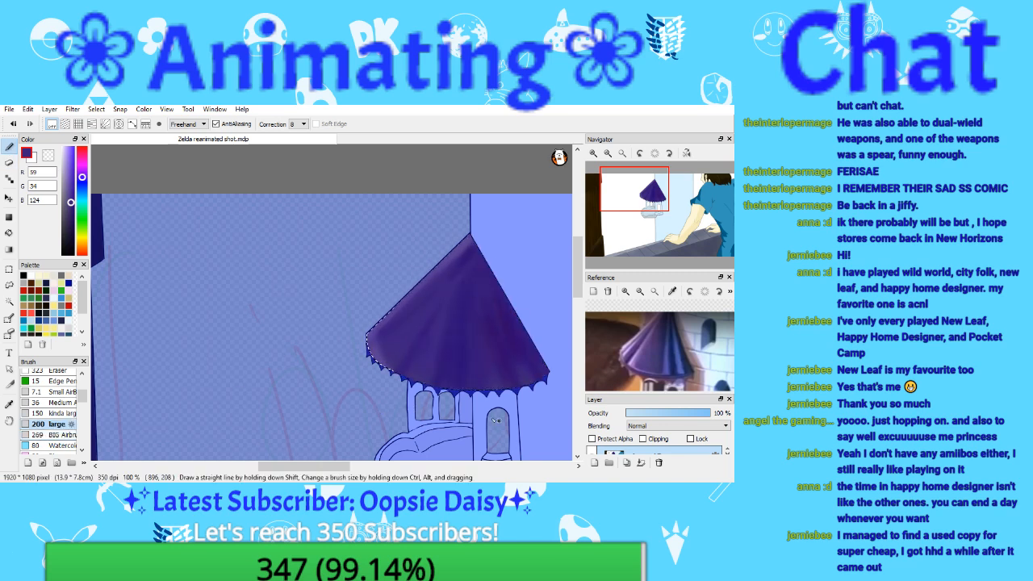
Step: Deselect the roof, check it in the whole picture and save the drawing
key(ctrl+d)
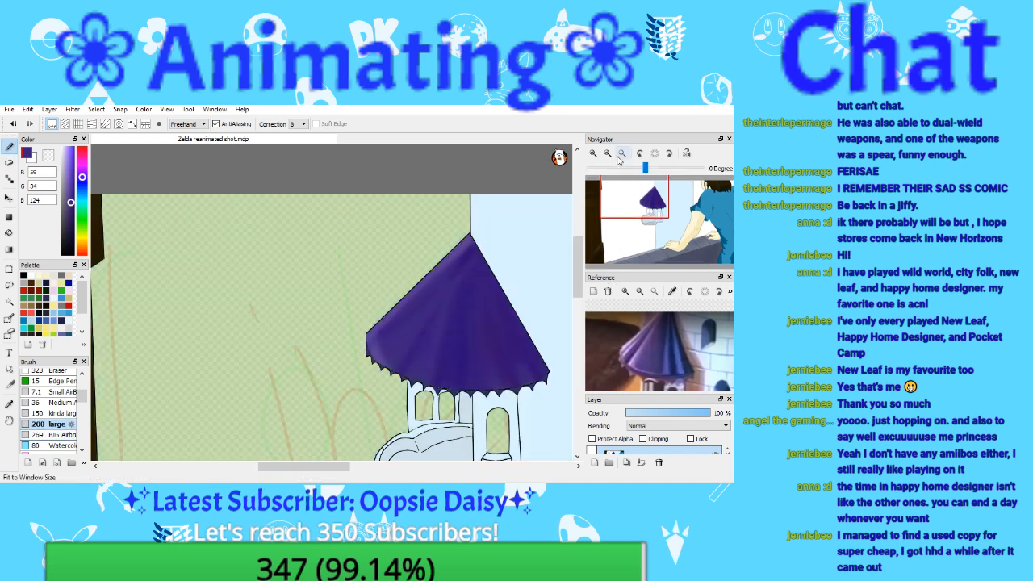
click(619, 160)
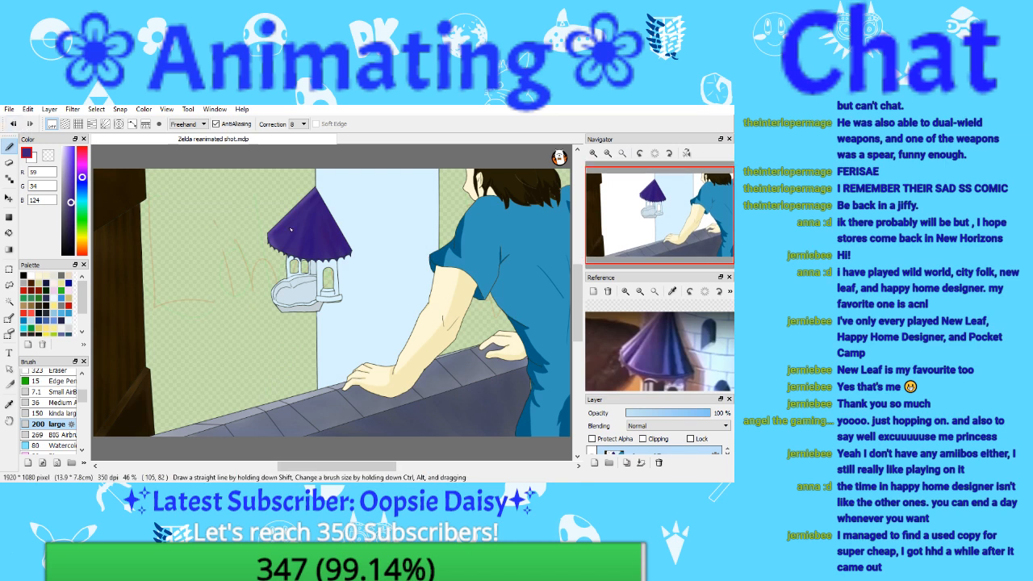
key(ctrl+z)
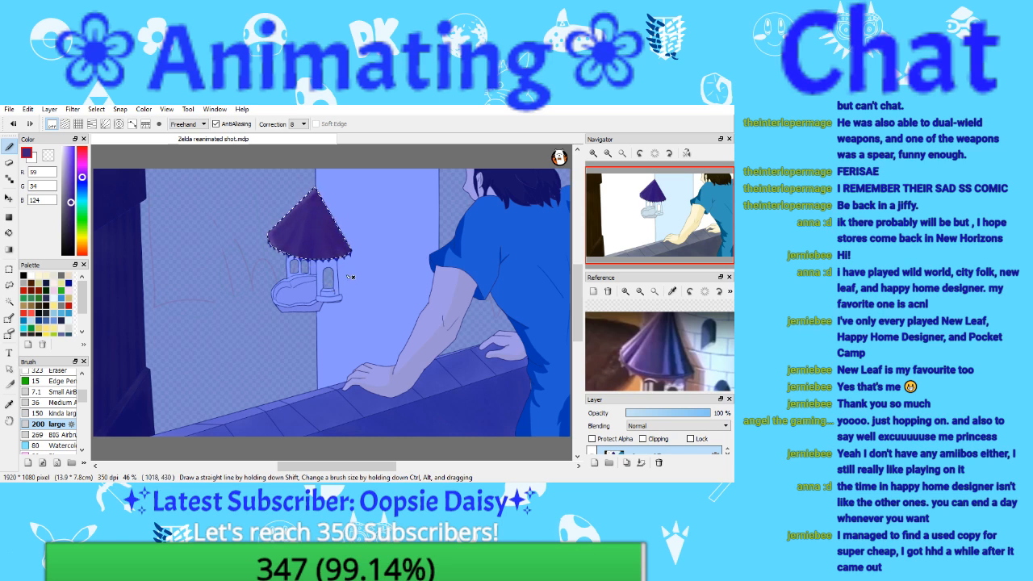
key(ctrl+d)
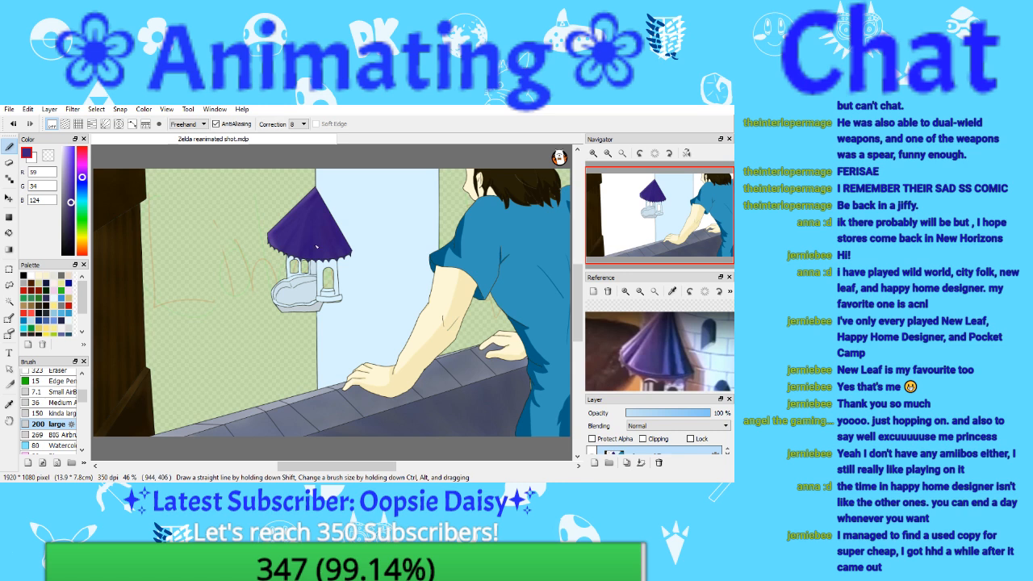
click(11, 112)
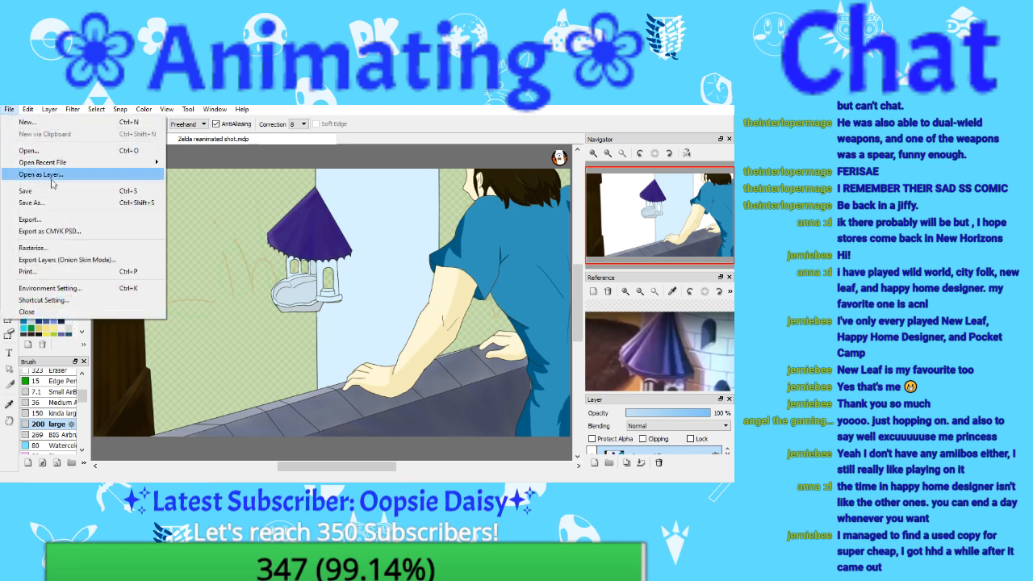
click(54, 191)
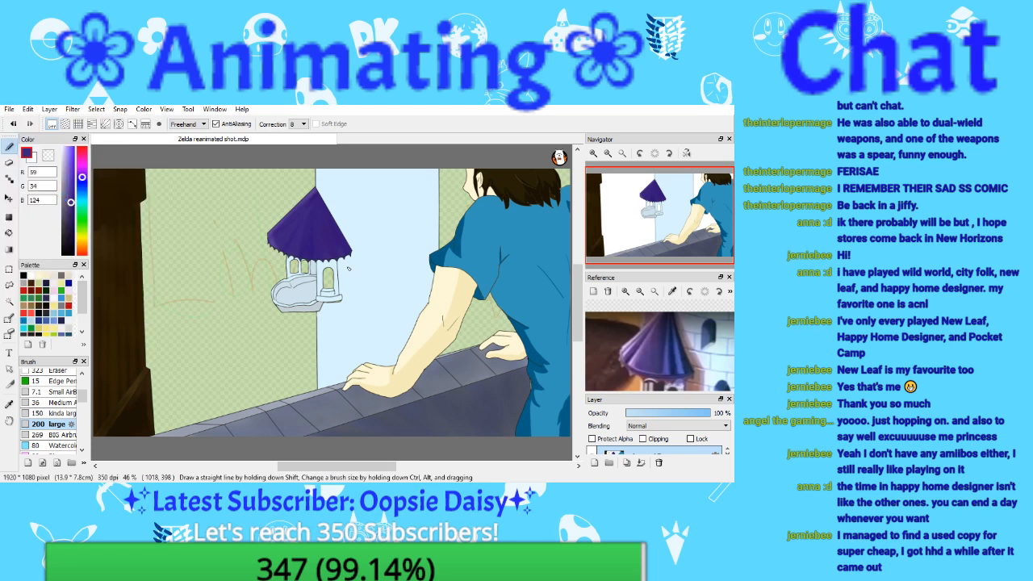
Step: Restore the roof selection, sample light purple RGB 90, 63, 149 and brighten the left slope with the size 36 medium airbrush
click(595, 153)
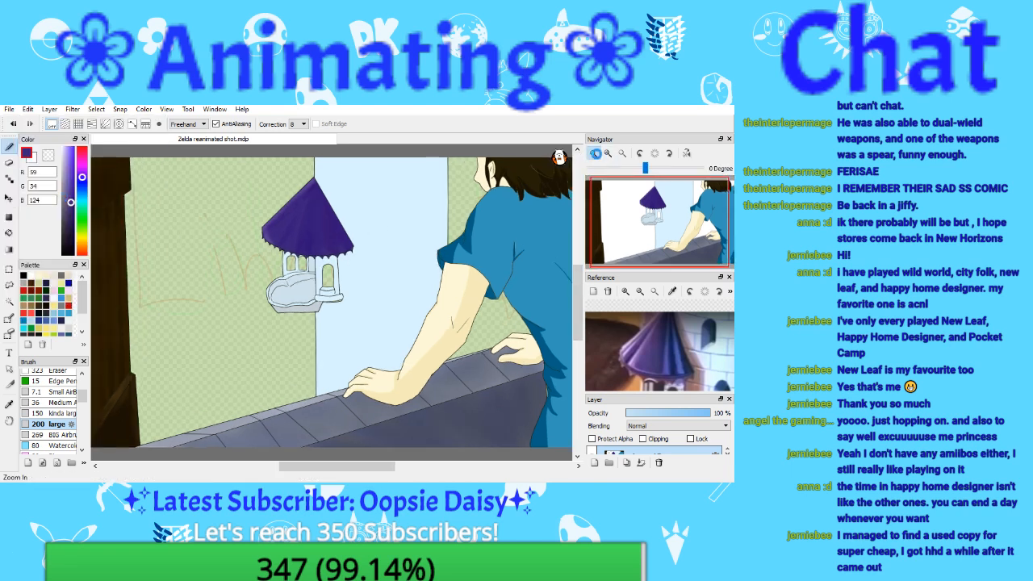
click(595, 153)
click(594, 153)
click(595, 154)
drag(644, 194, 650, 192)
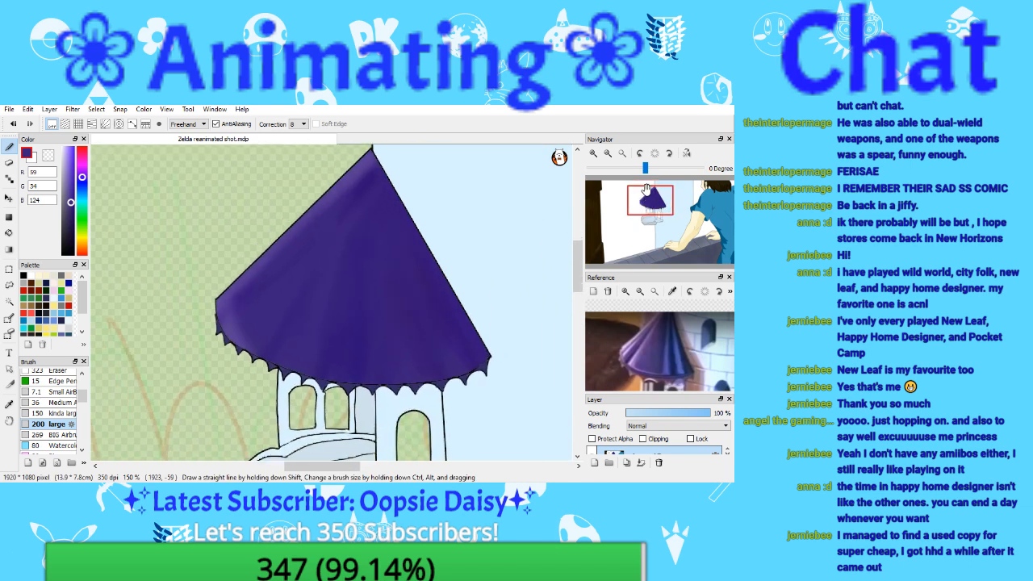
click(15, 124)
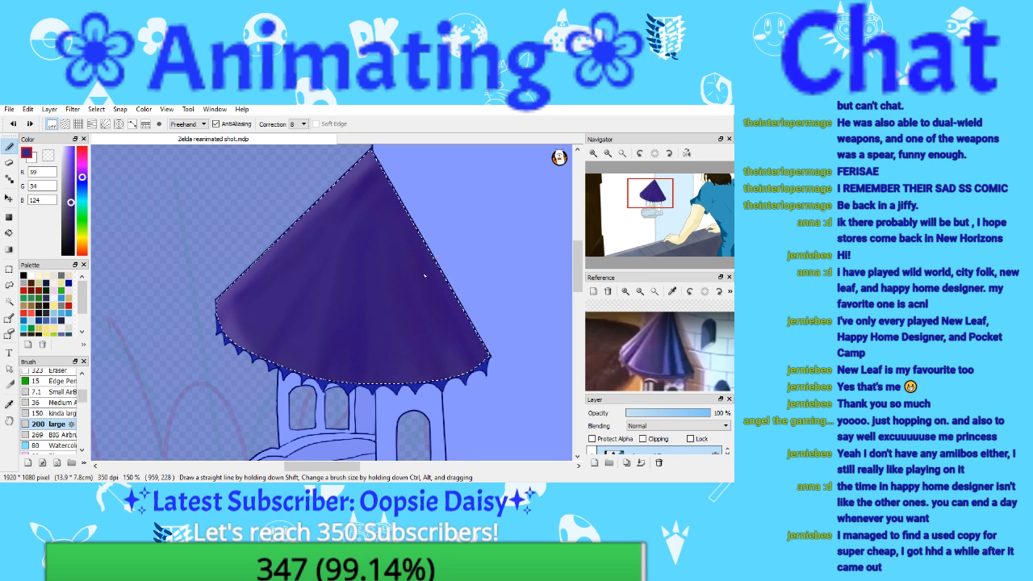
click(9, 404)
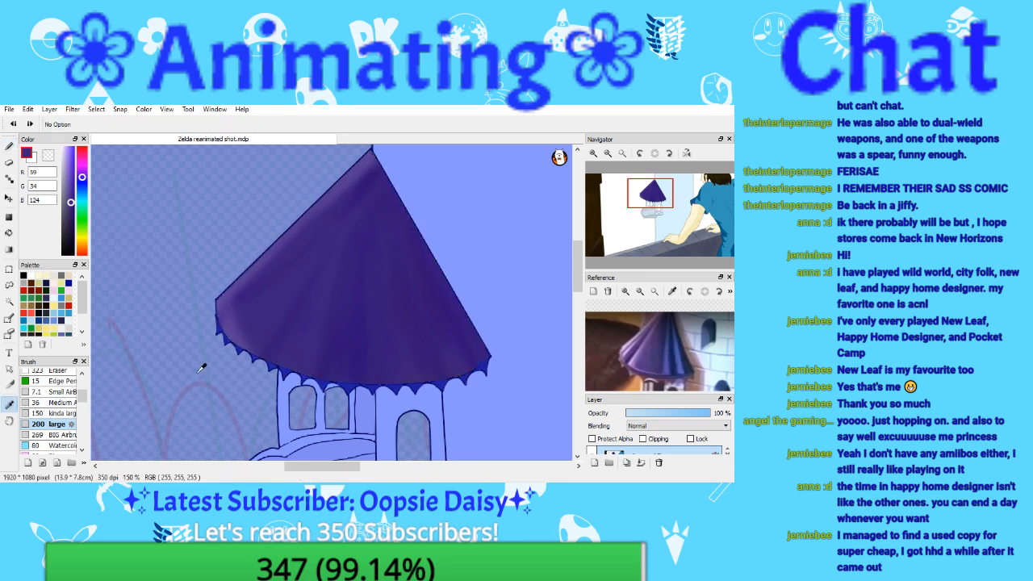
click(226, 299)
click(9, 146)
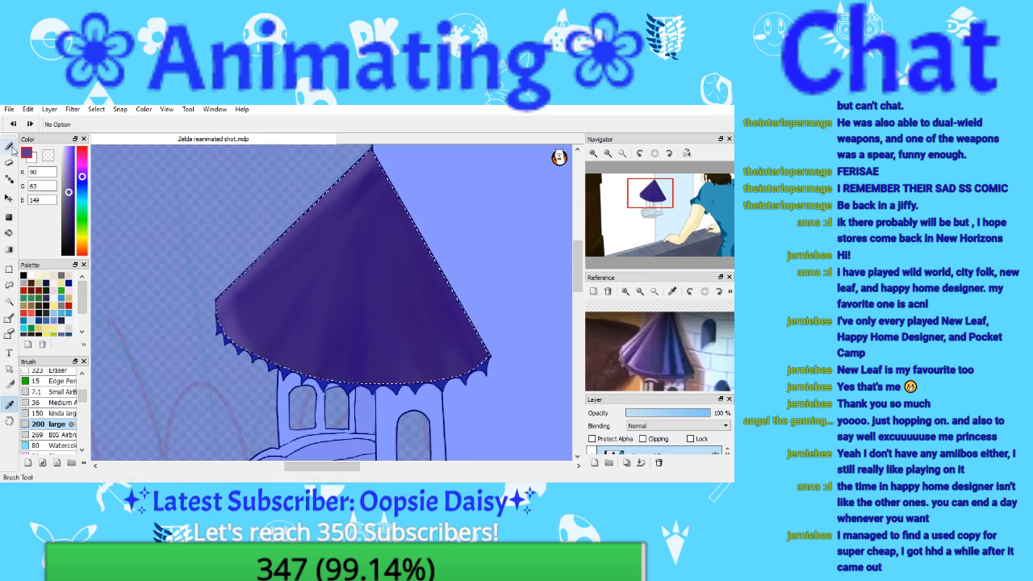
click(48, 402)
drag(302, 223, 258, 266)
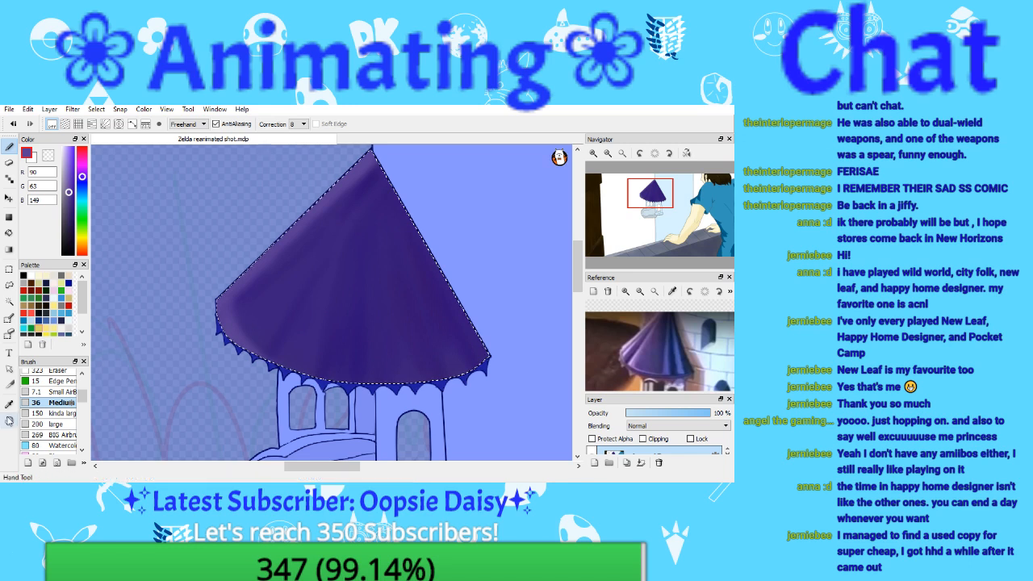
Step: Try blending the roof's folds with the sampled mid purple, RGB 59, 34, 124
click(8, 404)
click(265, 304)
click(9, 146)
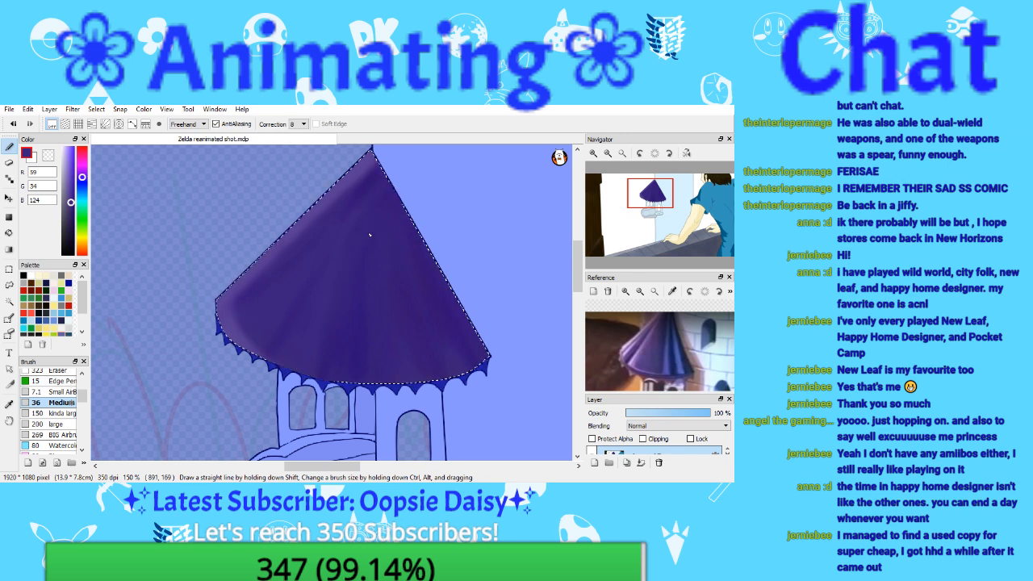
click(12, 125)
Step: Sample the roof's purple, RGB 53, 26, 120, and airbrush it over the folds and the whole left slope
click(9, 403)
click(290, 329)
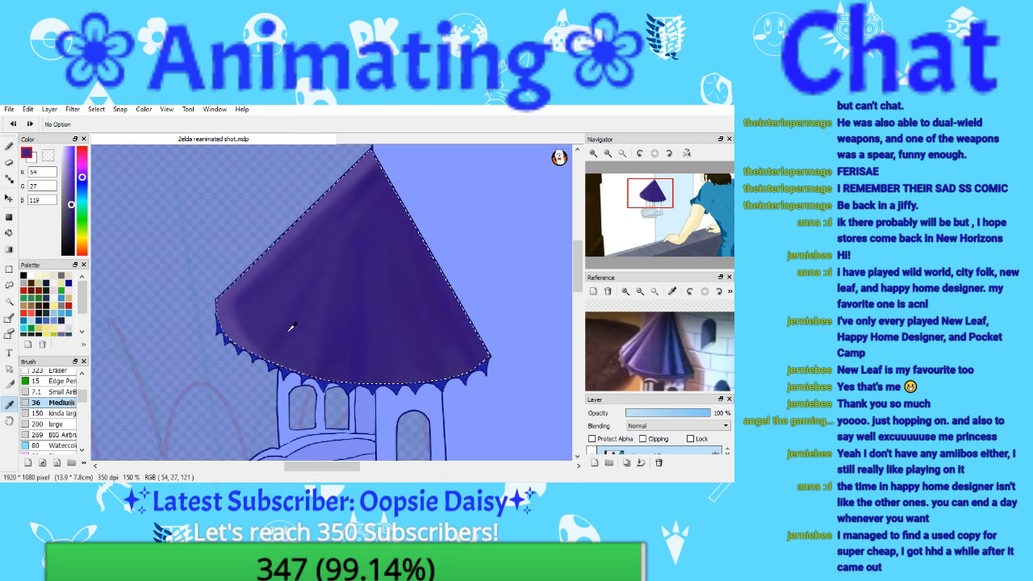
click(291, 329)
click(8, 146)
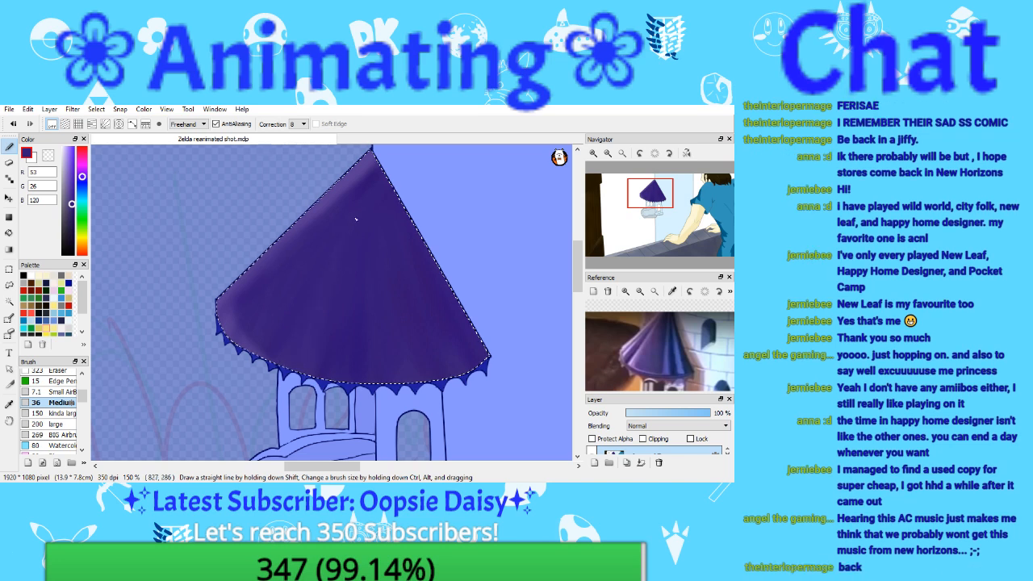
drag(371, 159, 329, 201)
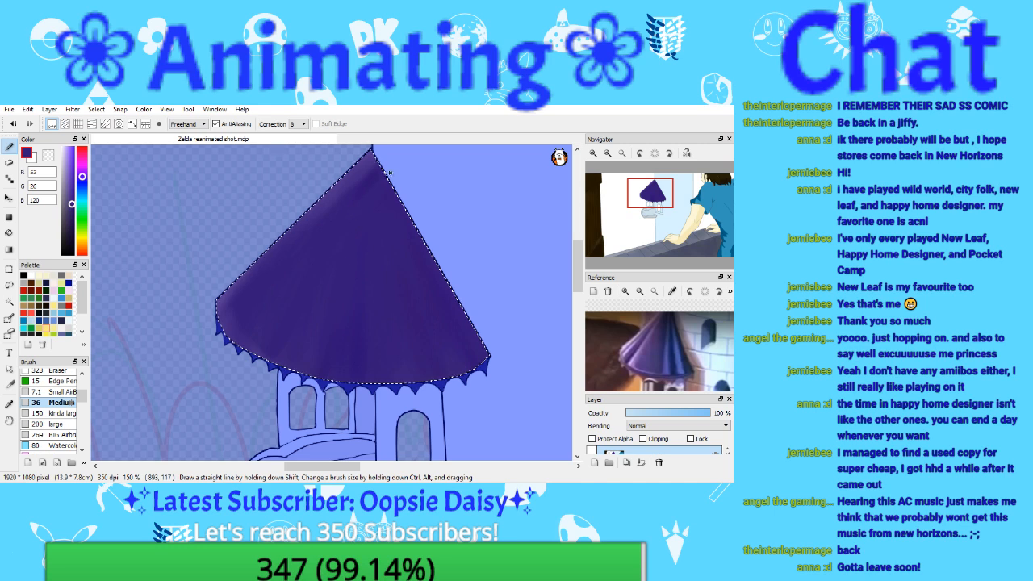
mouse_move(370, 161)
mouse_down()
mouse_move(299, 279)
mouse_move(327, 206)
mouse_move(370, 172)
mouse_move(233, 308)
mouse_up()
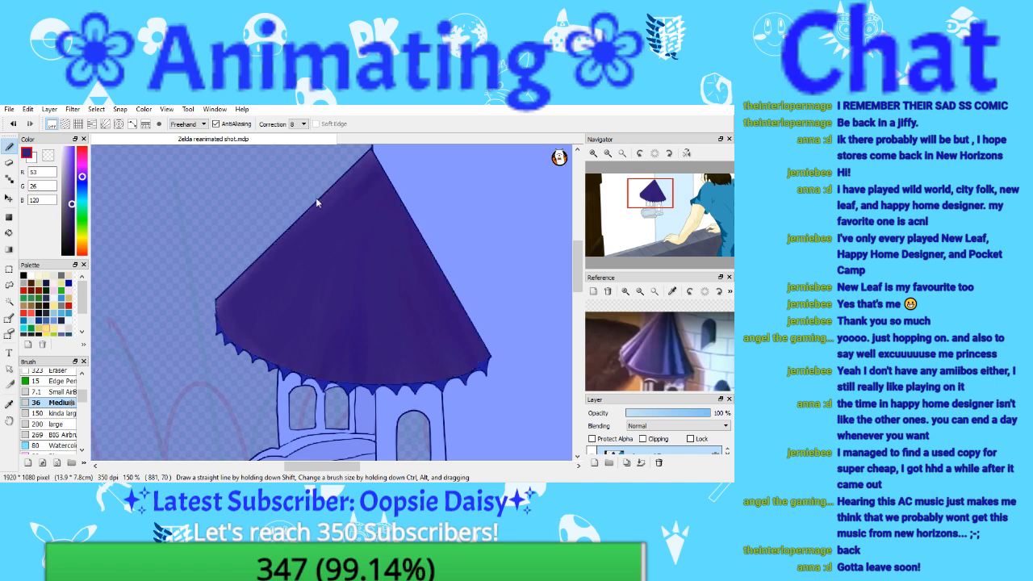
drag(362, 171, 252, 264)
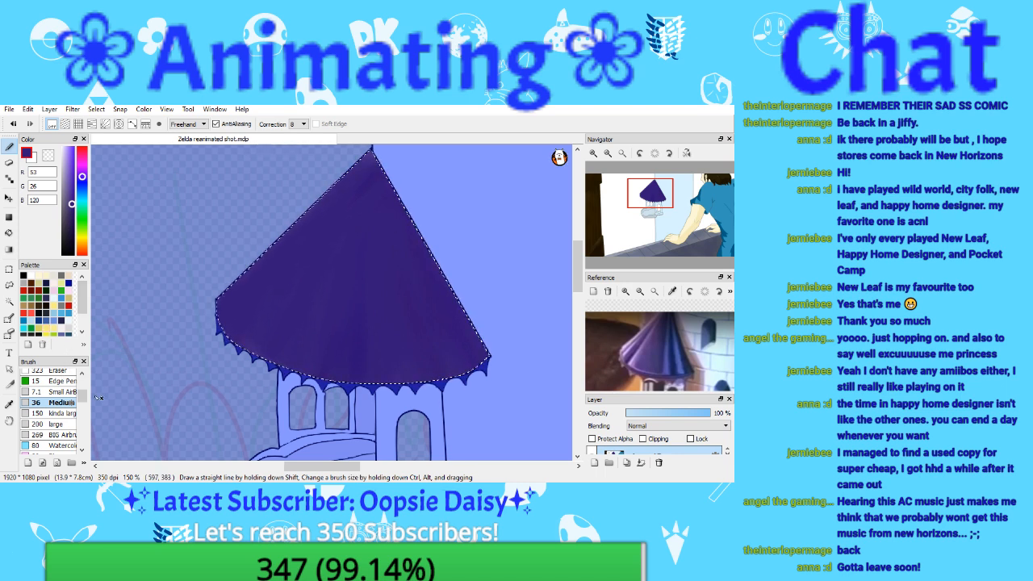
key(ctrl+d)
key(ctrl+d)
Step: Set the colour to a pale greyish purple, RGB 172, 162, 193, and airbrush a highlight along the roof's left edge
click(9, 404)
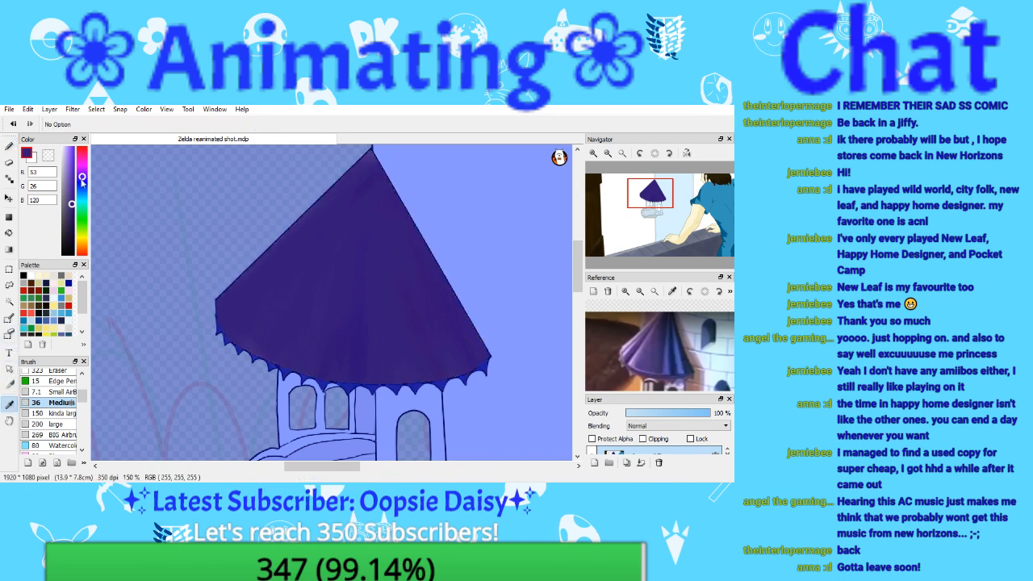
drag(68, 192, 64, 172)
click(9, 147)
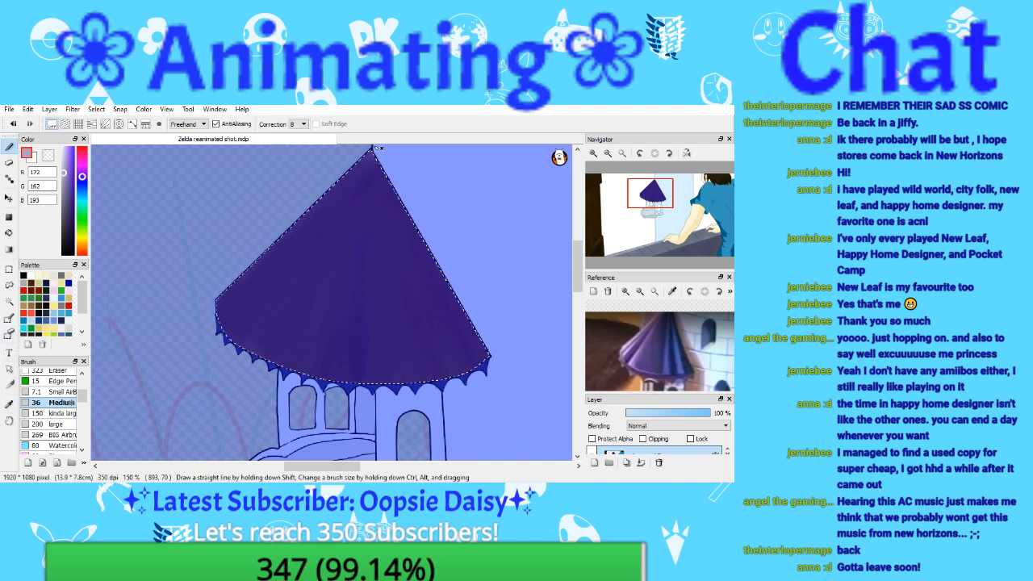
drag(367, 158, 219, 308)
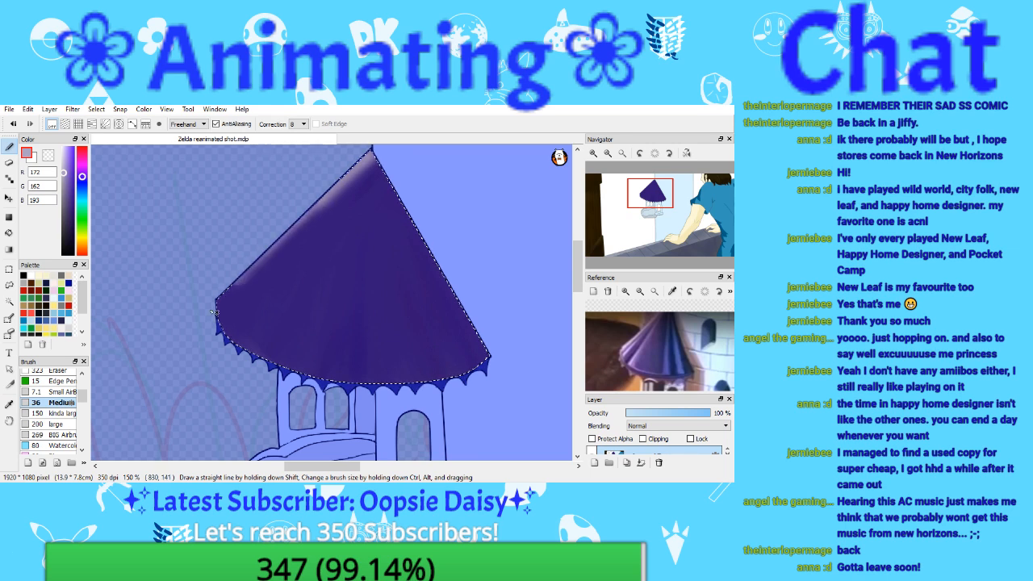
Step: Undo the last edge highlight, set the colour to grey RGB 166, 164, 171, and airbrush the highlight along the roof's left edge again
click(13, 125)
click(13, 124)
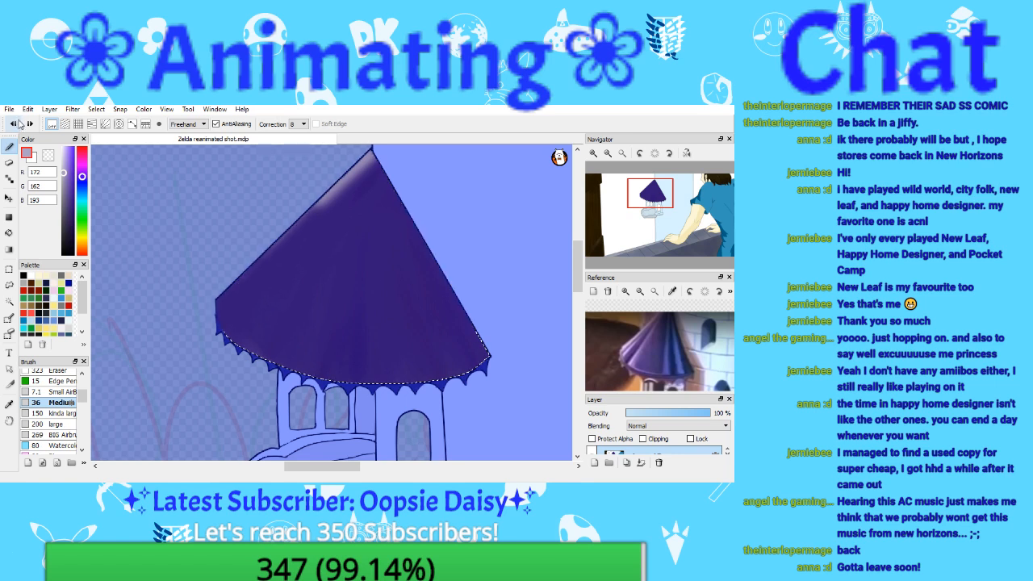
drag(64, 178, 62, 182)
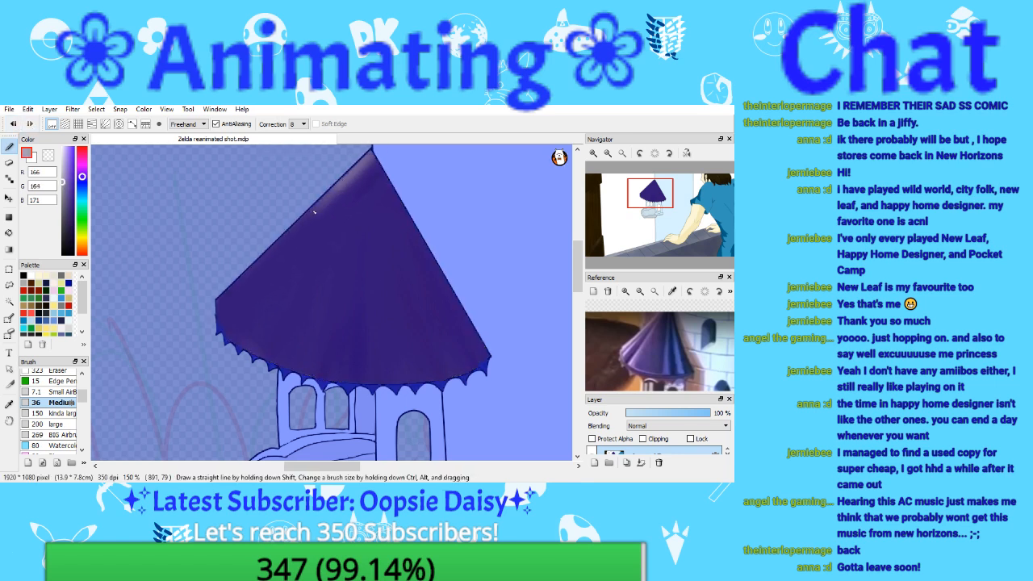
drag(314, 212, 339, 186)
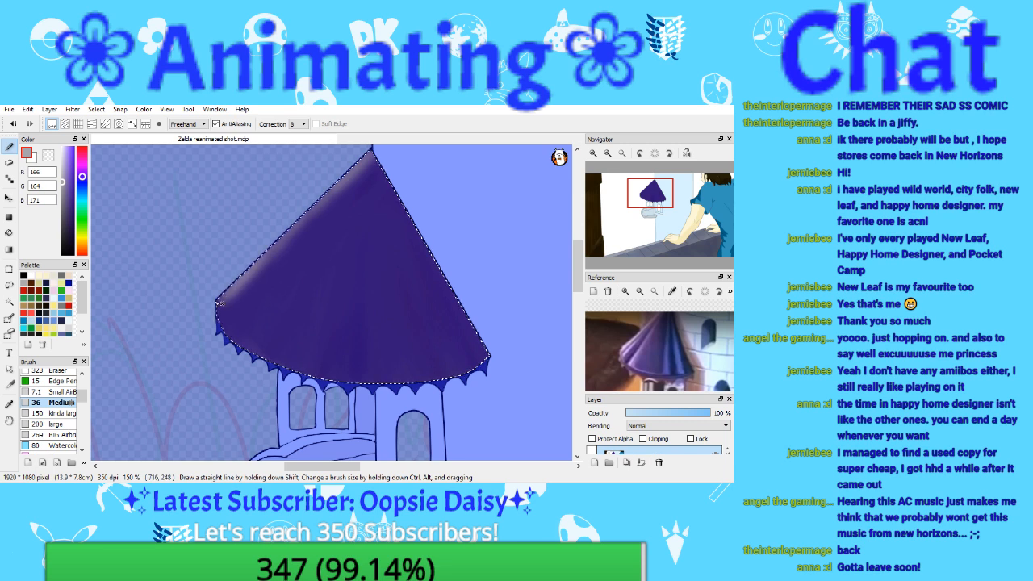
Step: Enlarge the roof in the reference image and draw three curved fold lines from the apex to the rim with the size 7.1 small airbrush
drag(625, 344, 645, 321)
click(625, 291)
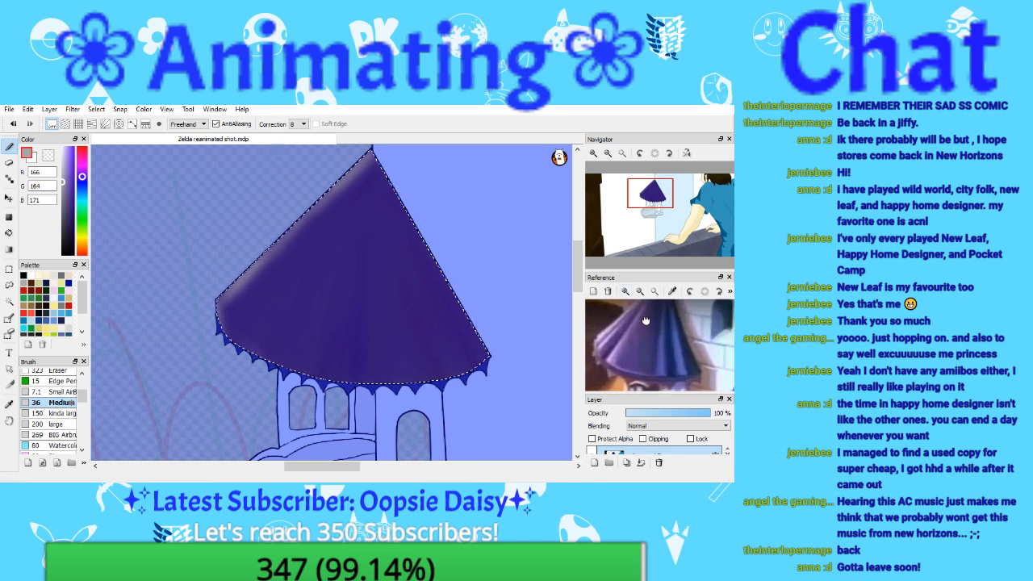
click(62, 391)
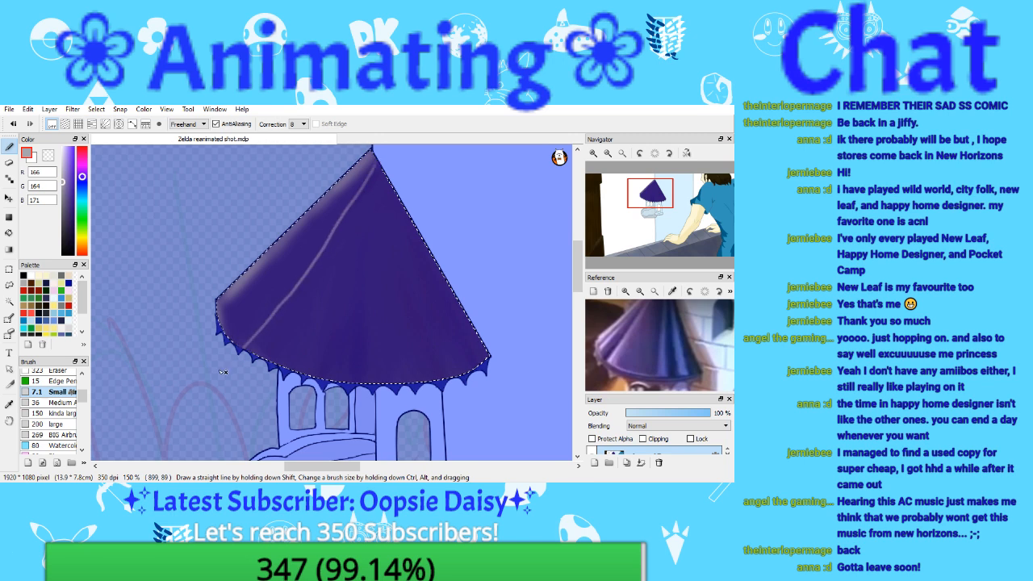
drag(377, 158, 401, 388)
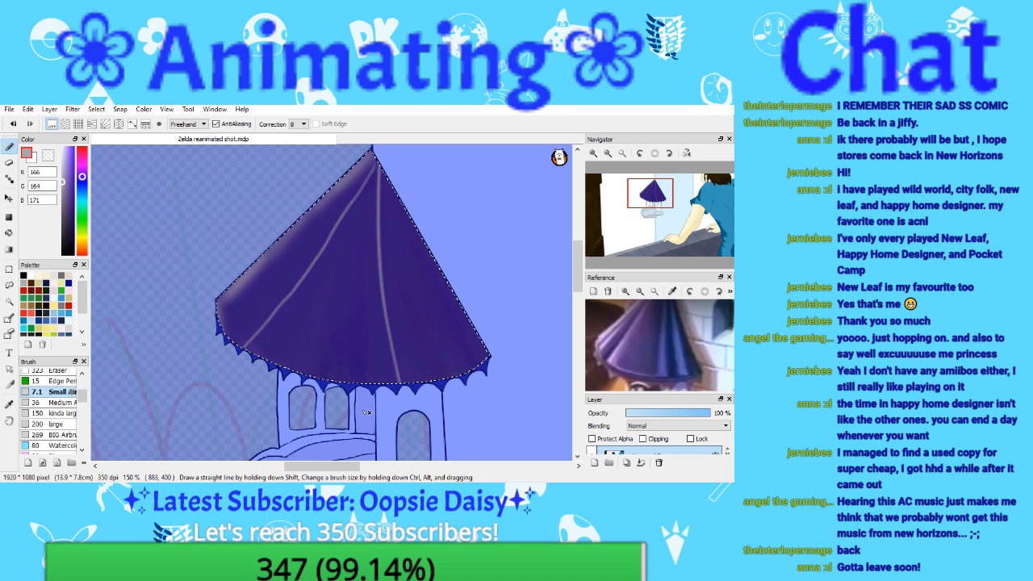
drag(379, 161, 471, 381)
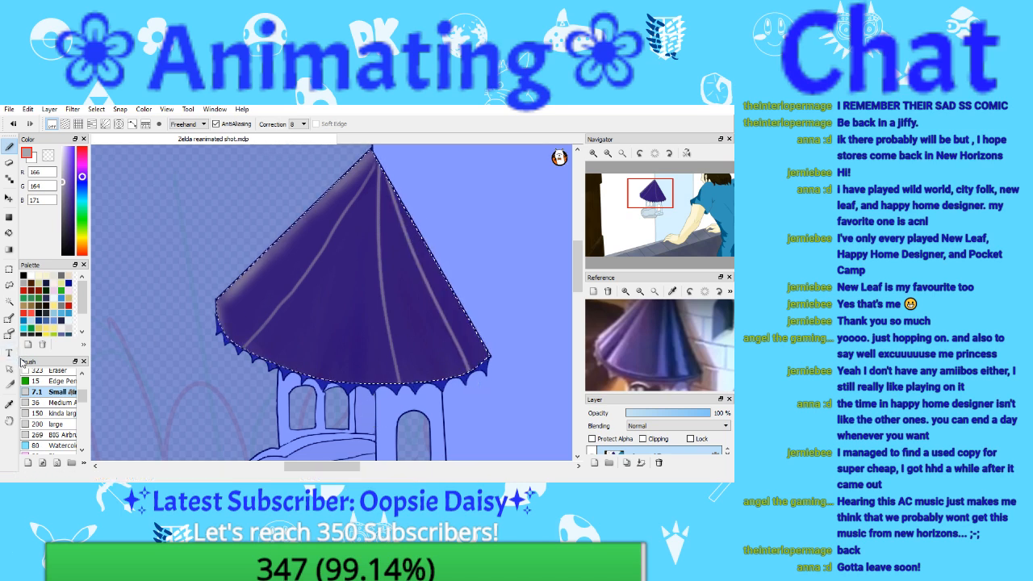
Step: Set the colour to dark purple, RGB 41, 9, 111, and shade beside the right folds with the size 36 medium airbrush, redoing the first attempt
click(67, 192)
drag(68, 192, 73, 207)
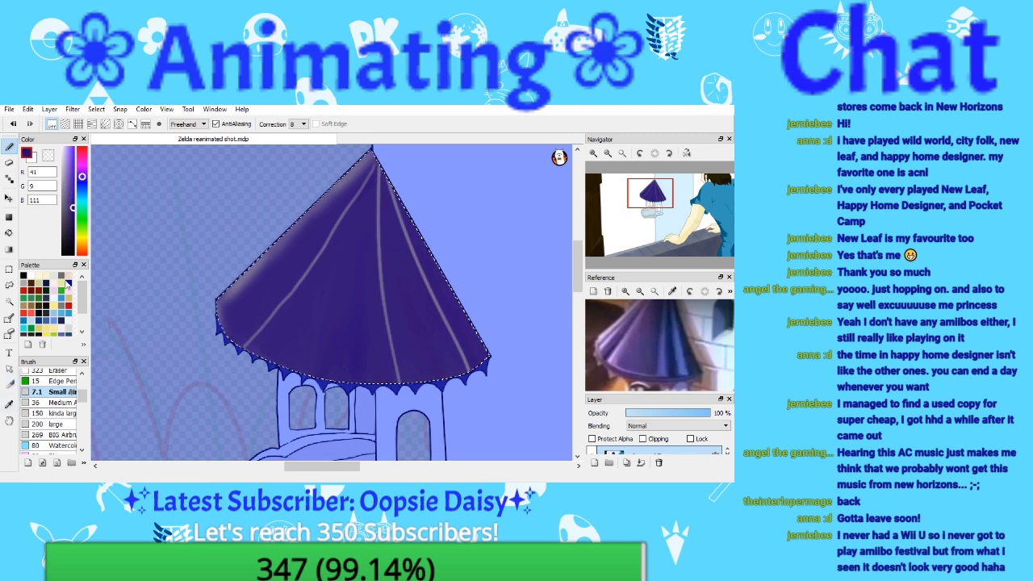
click(47, 402)
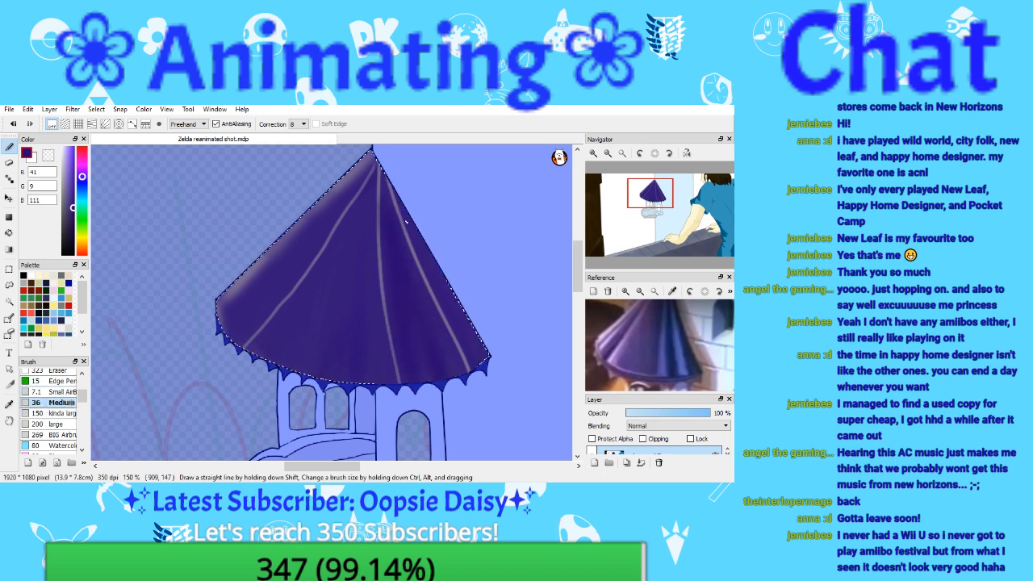
click(16, 123)
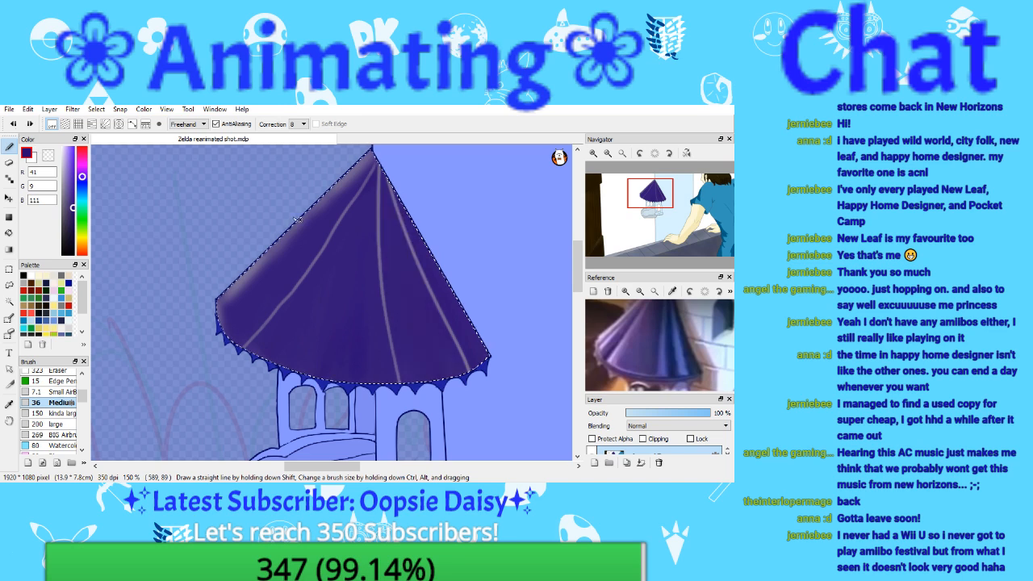
mouse_move(389, 242)
mouse_down()
mouse_move(404, 242)
mouse_move(394, 240)
mouse_move(446, 360)
mouse_up()
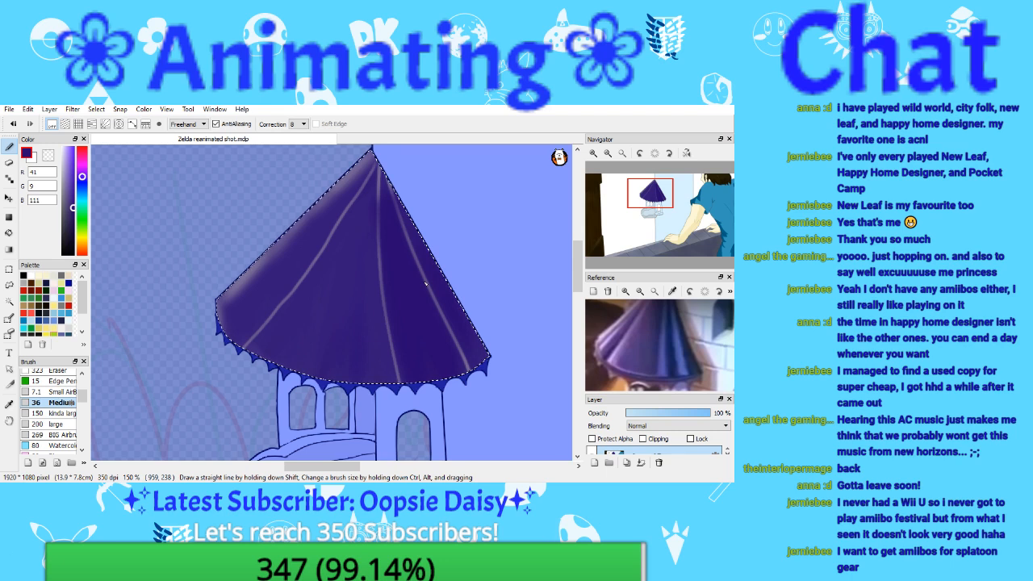
Step: Shade beside the folds with a darker purple, RGB 41, 16, 104, and soften the fold lines with the sampled purple, RGB 51, 24, 117
click(9, 404)
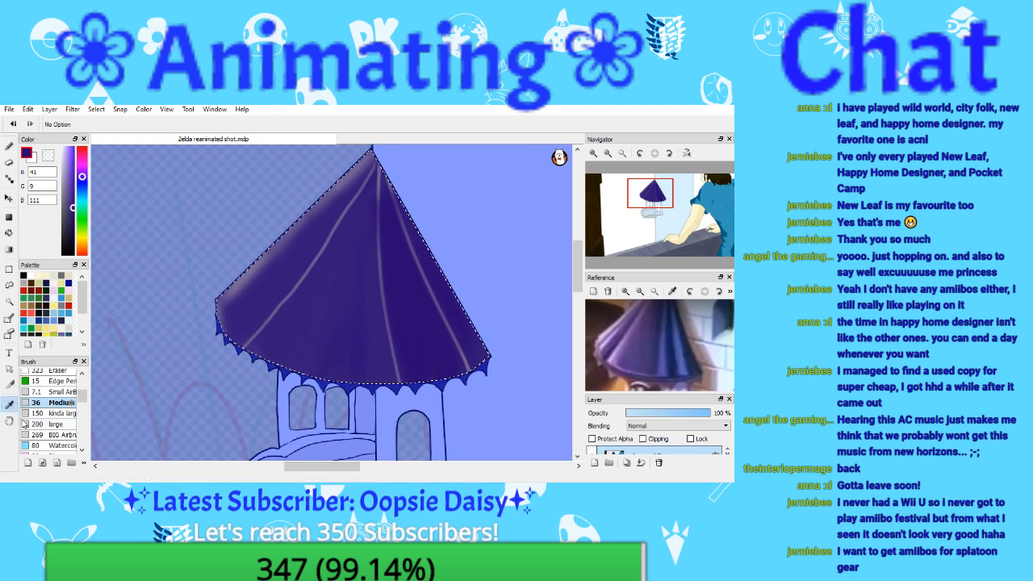
click(322, 315)
key(ctrl+d)
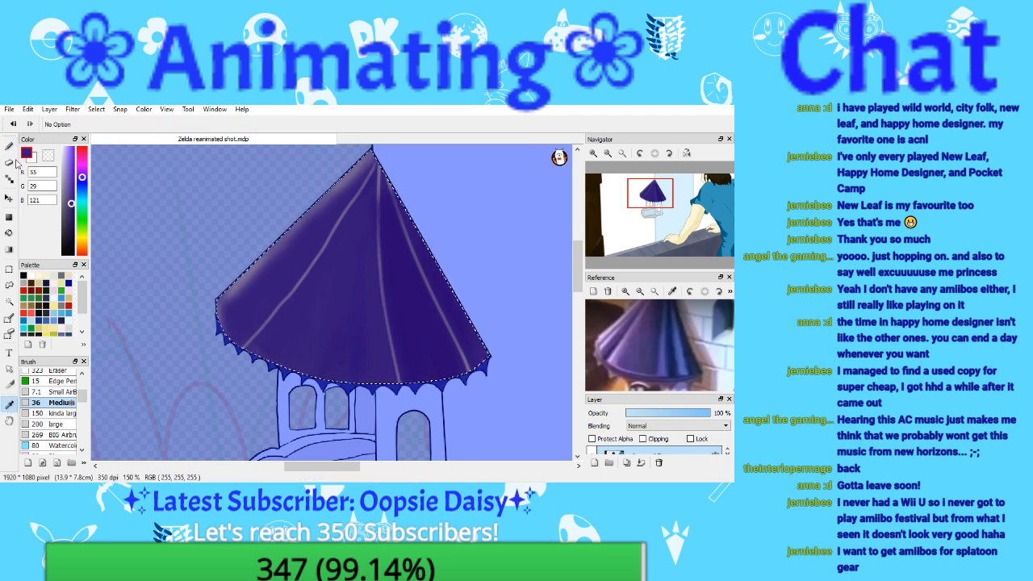
key(b)
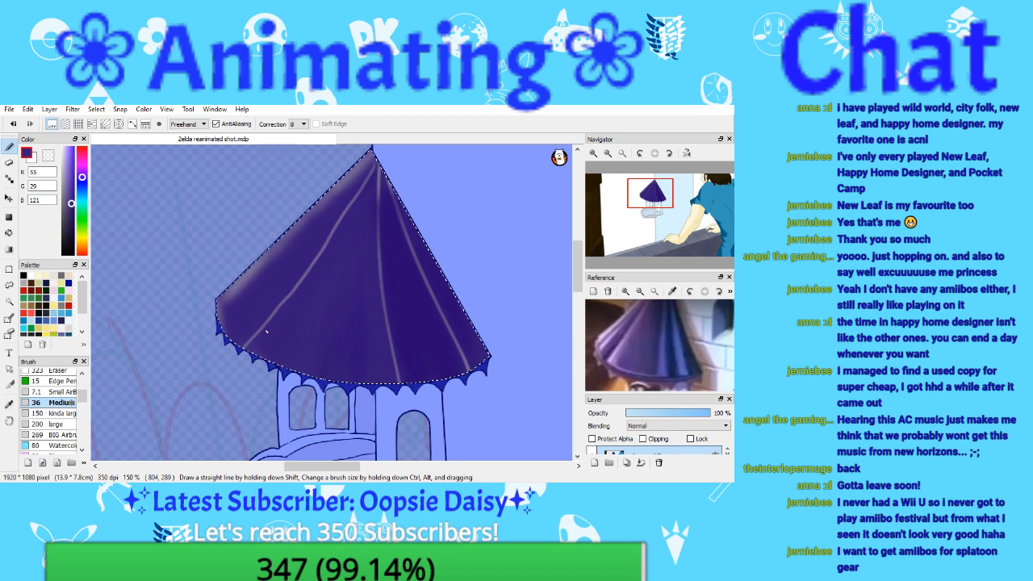
click(73, 211)
drag(274, 356, 354, 255)
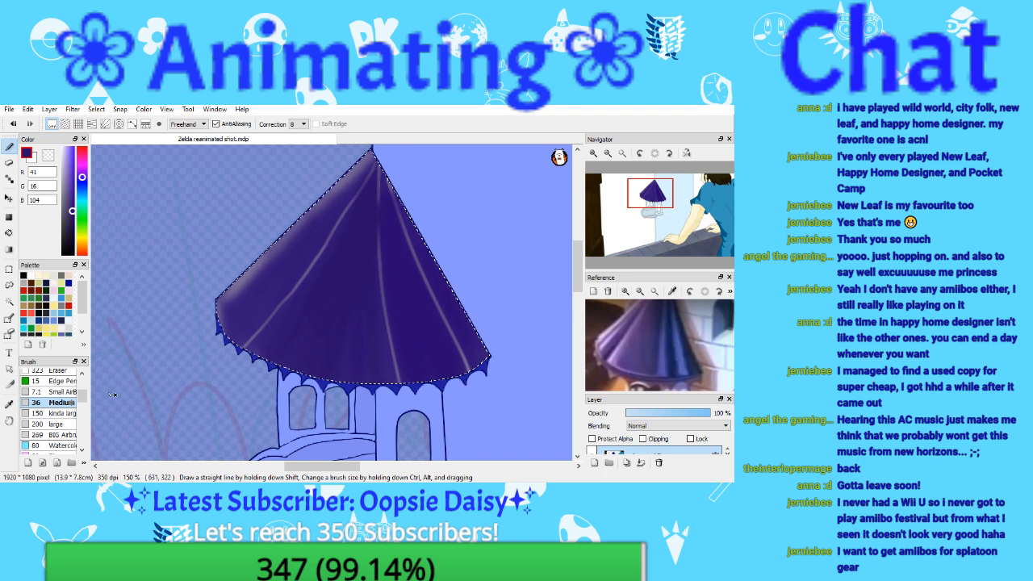
alt+click(376, 159)
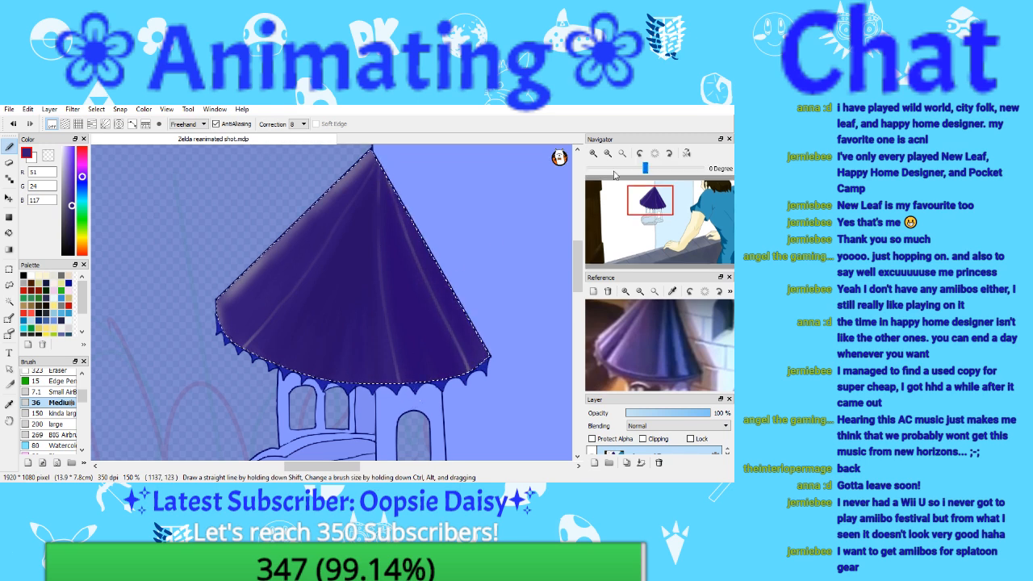
Step: Clear the roof selection and examine the shaded roof within the whole picture and up close
click(639, 153)
click(622, 153)
click(654, 153)
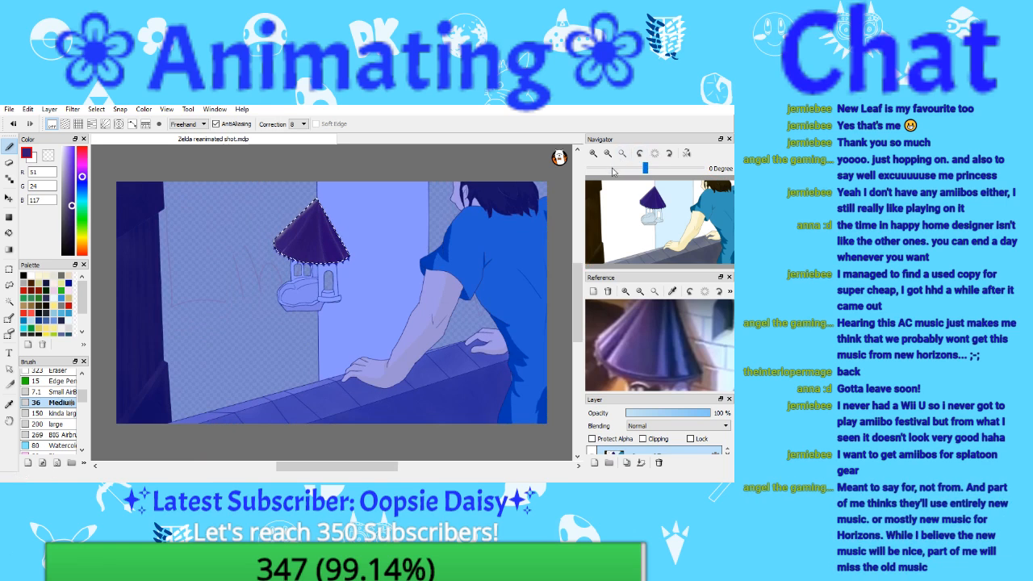
key(ctrl+d)
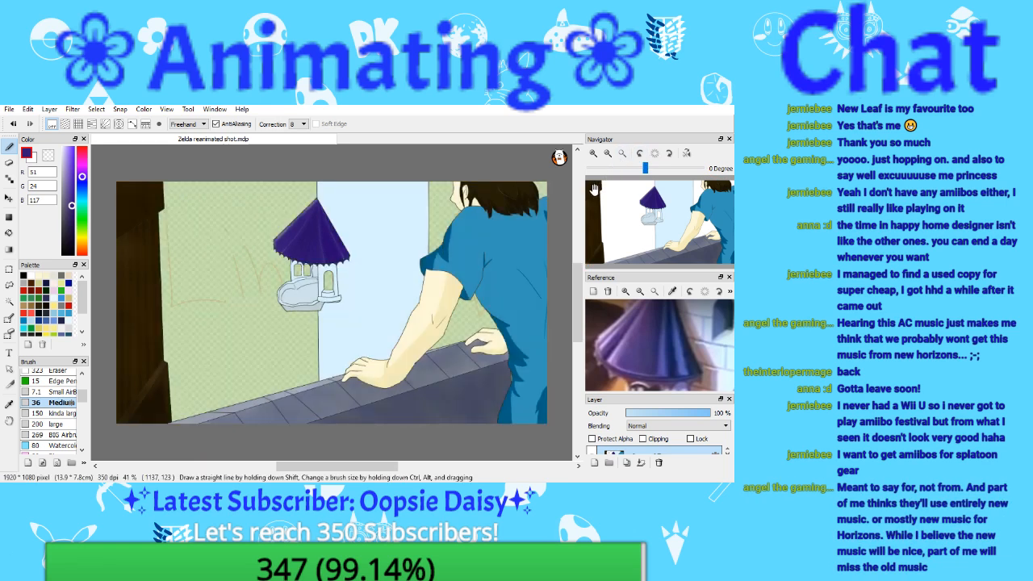
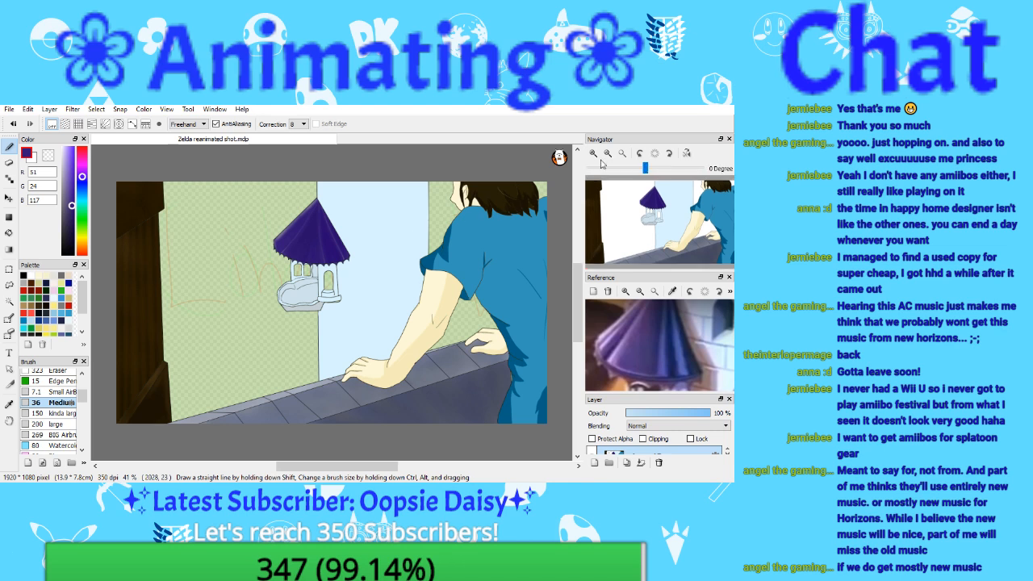
scroll(407, 235, up, 3)
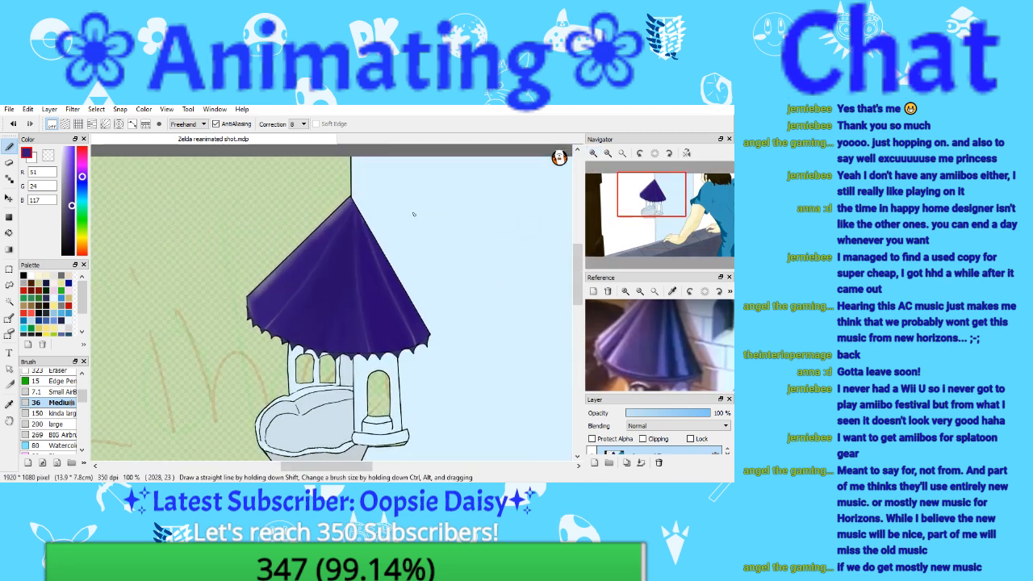
click(8, 109)
key(Escape)
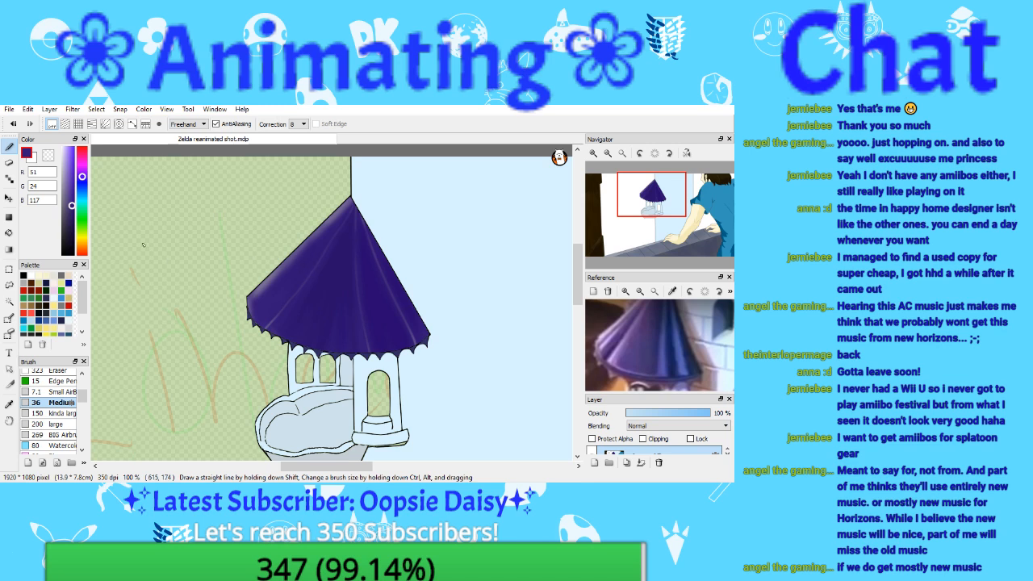
Step: Restore the roof selection, sample the highlight's greyish purple, RGB 114, 100, 148, and airbrush it around the roof's lower left corner
click(13, 124)
key(i)
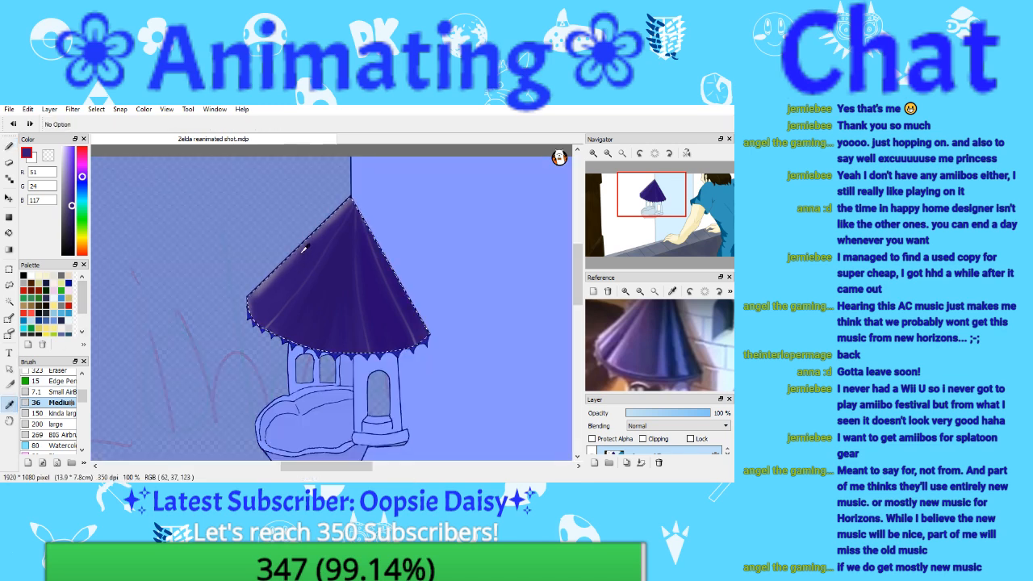
click(339, 212)
click(7, 149)
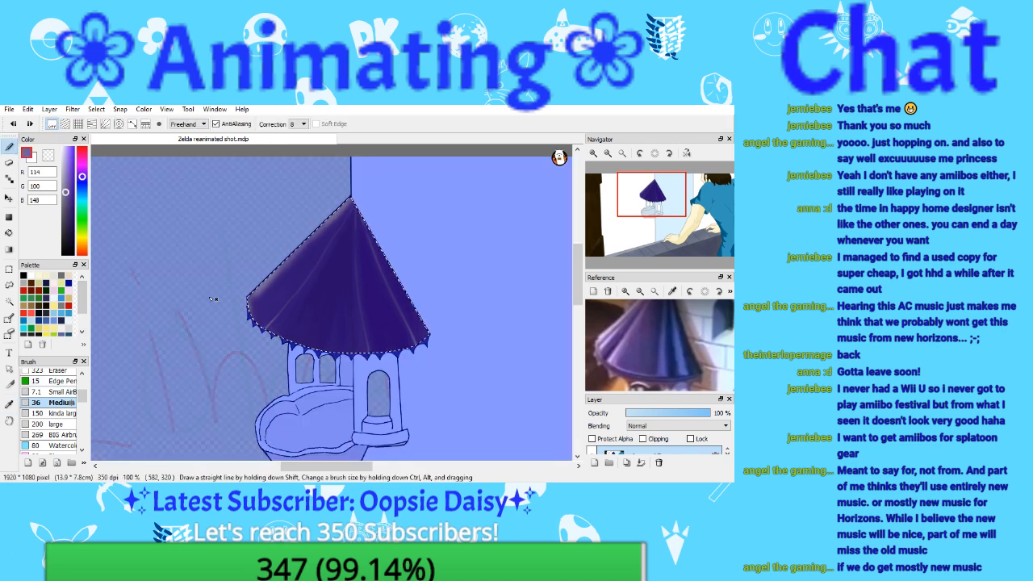
drag(248, 299, 269, 333)
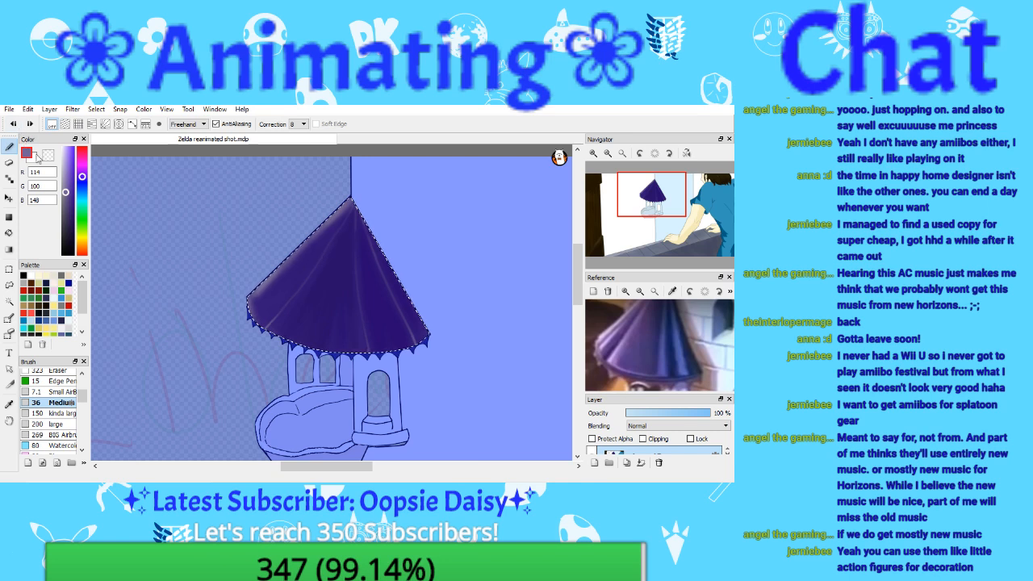
Step: Choose the size 150 airbrush and save the drawing
click(56, 413)
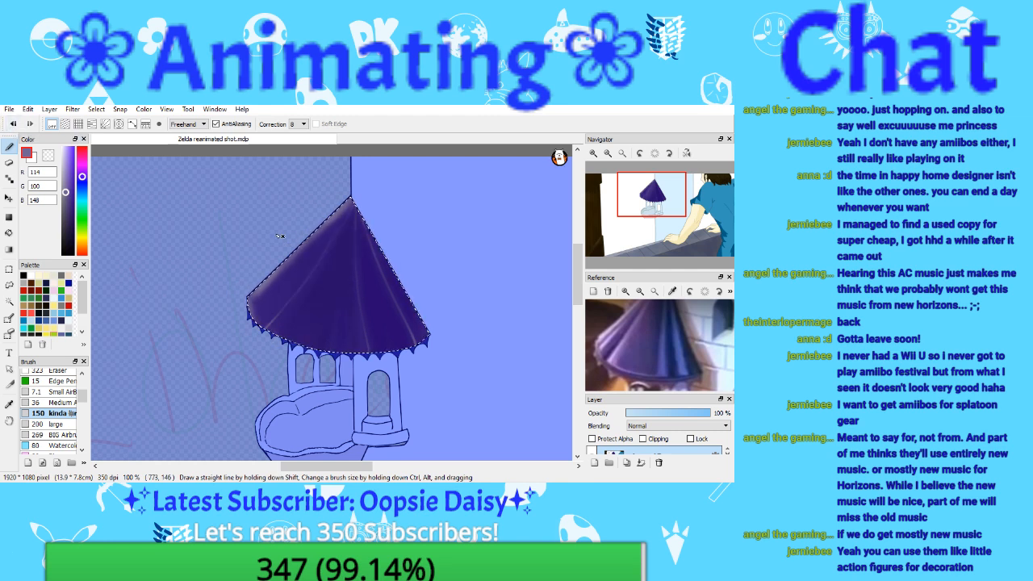
click(10, 110)
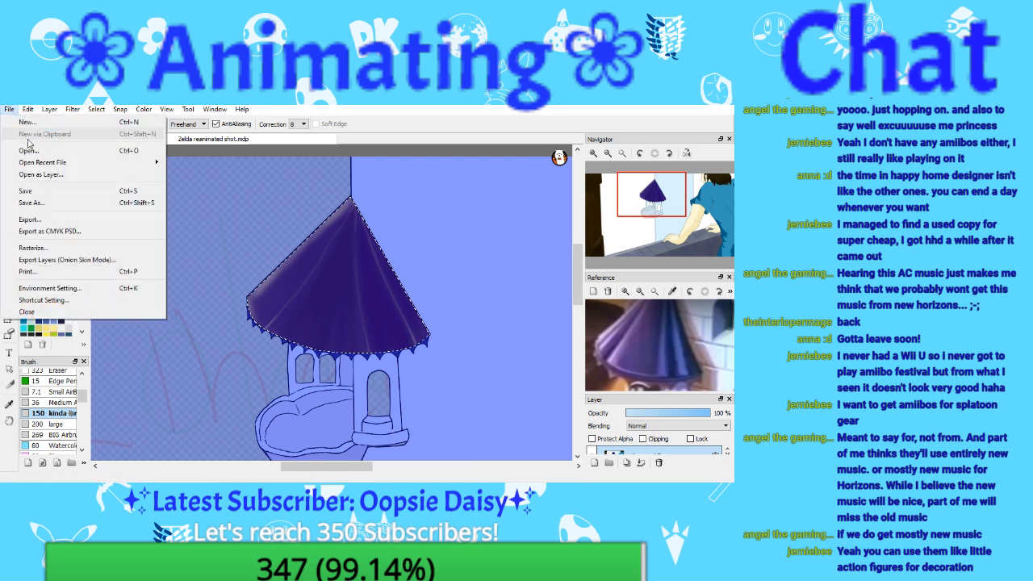
click(59, 192)
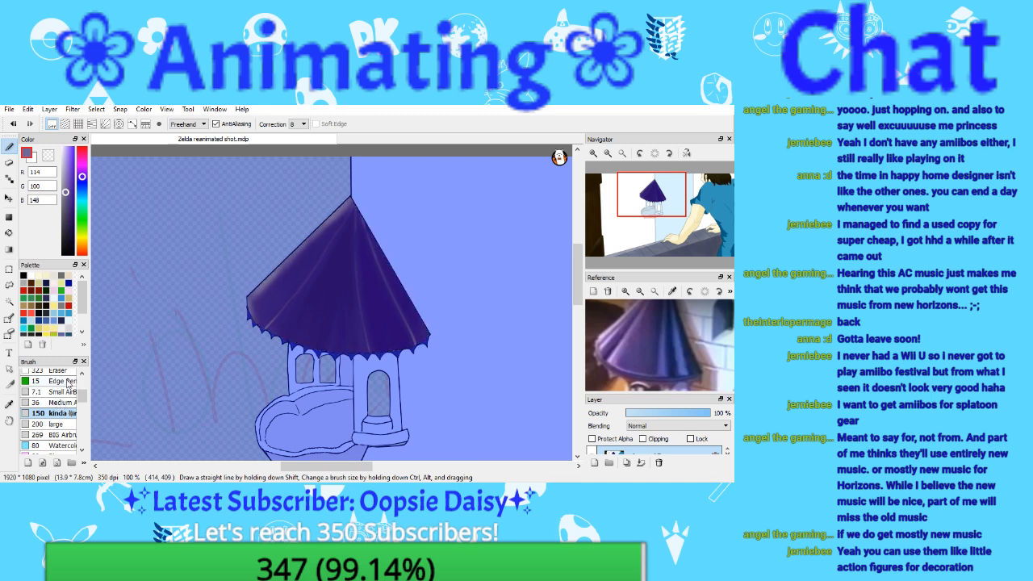
Step: Sample the roof's dark purple, RGB 41, 16, 104, and airbrush it softly over the folds at size 150
click(10, 404)
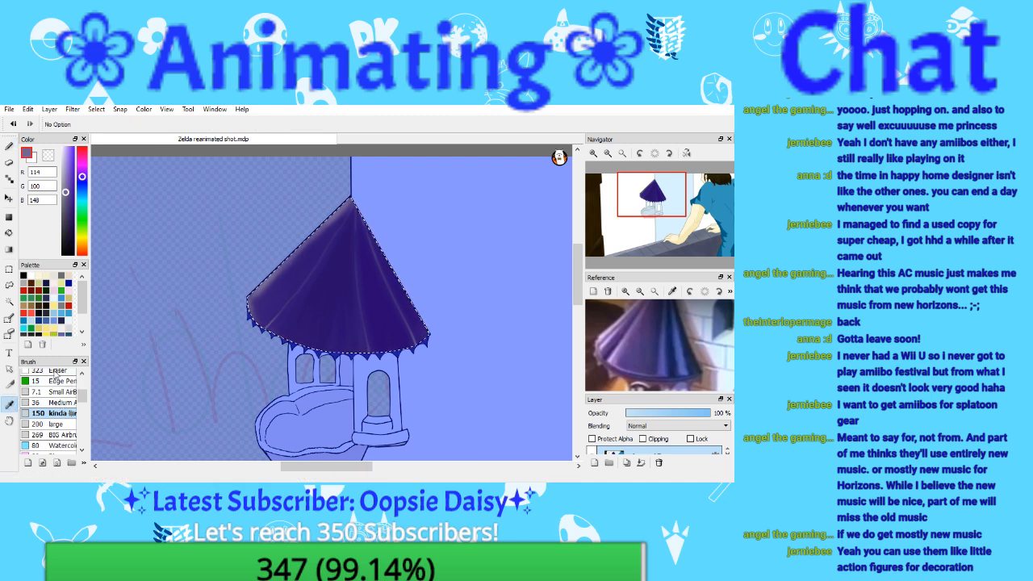
click(329, 301)
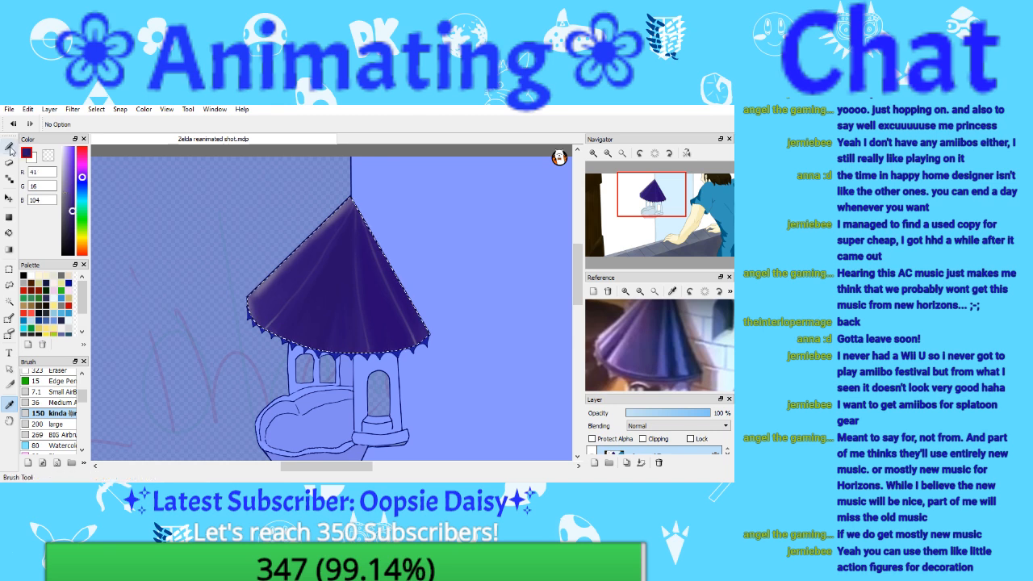
key(b)
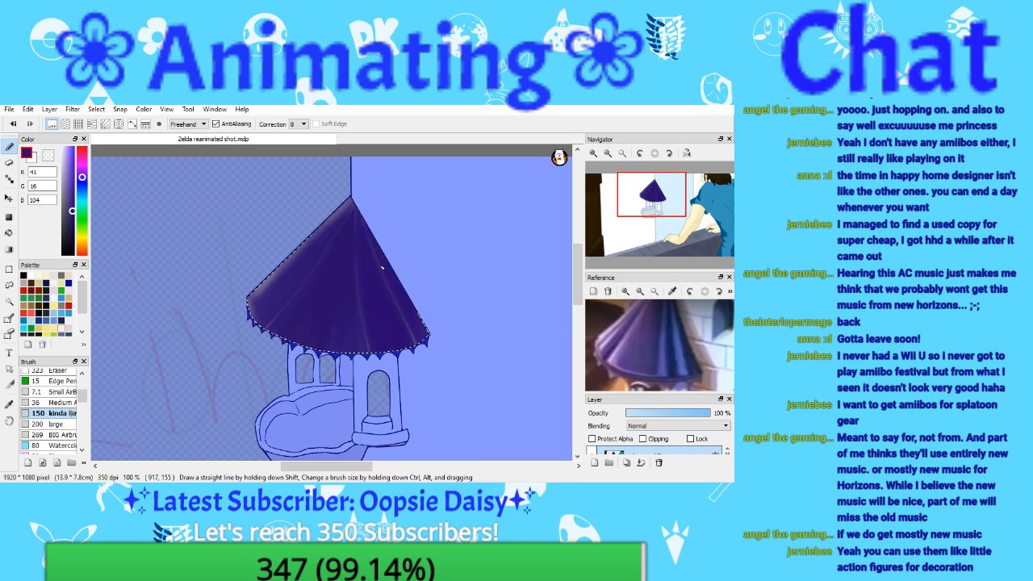
Step: Sample the edge's greyish purple, RGB 110, 96, 145, and airbrush a highlight down the middle fold at size 36, redoing the first attempt
click(10, 404)
click(258, 290)
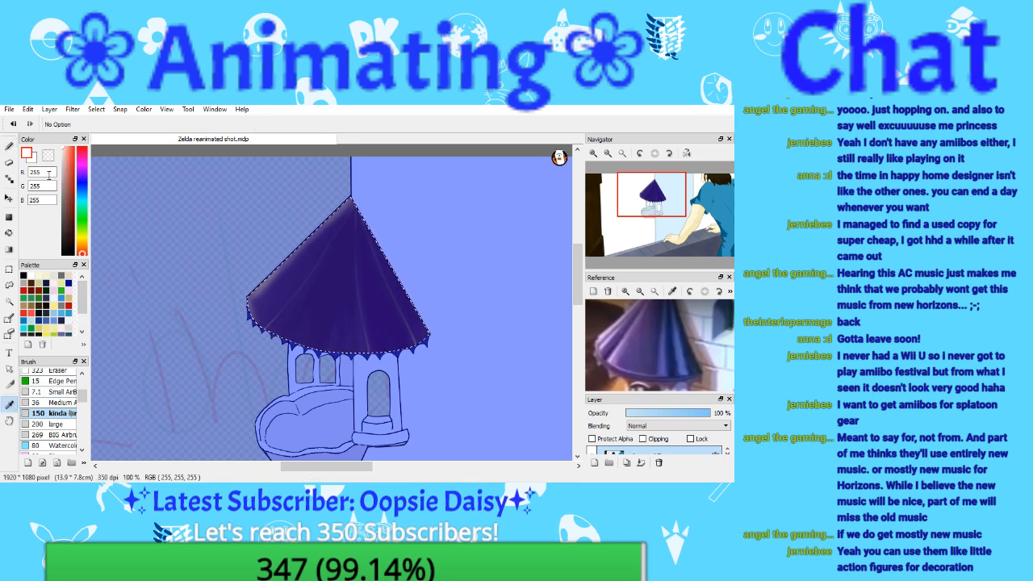
click(276, 278)
click(272, 281)
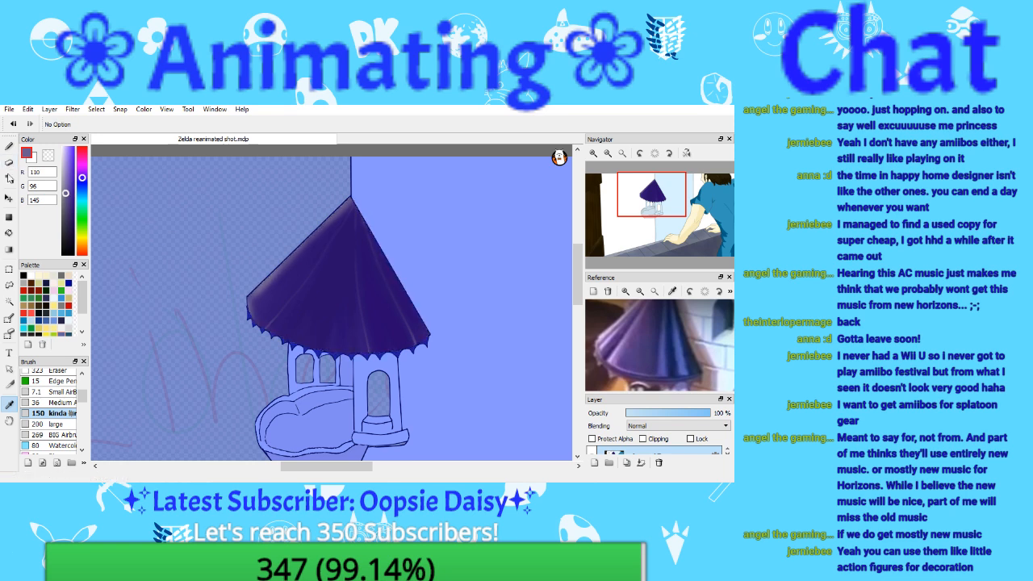
click(10, 147)
click(60, 403)
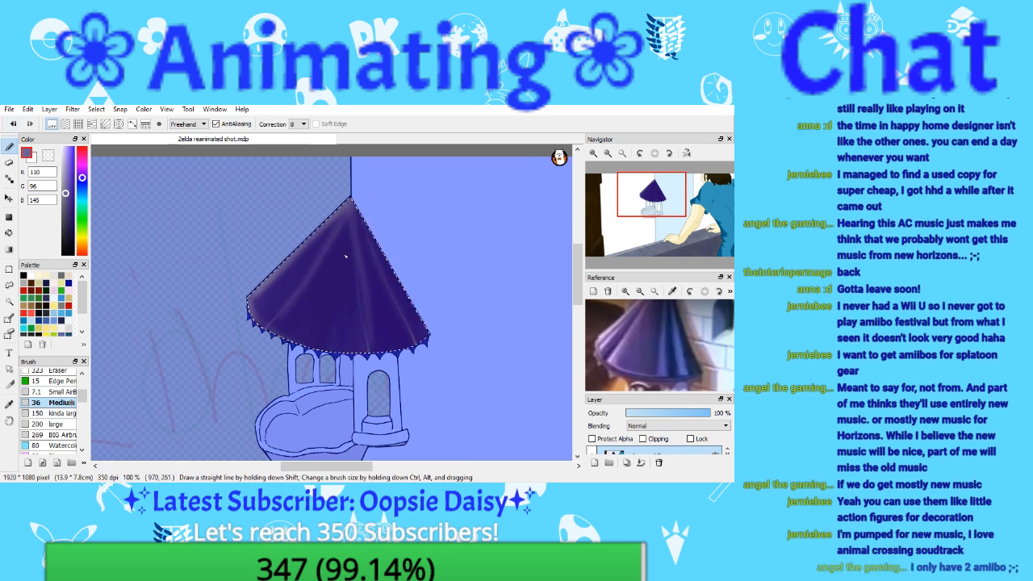
click(14, 125)
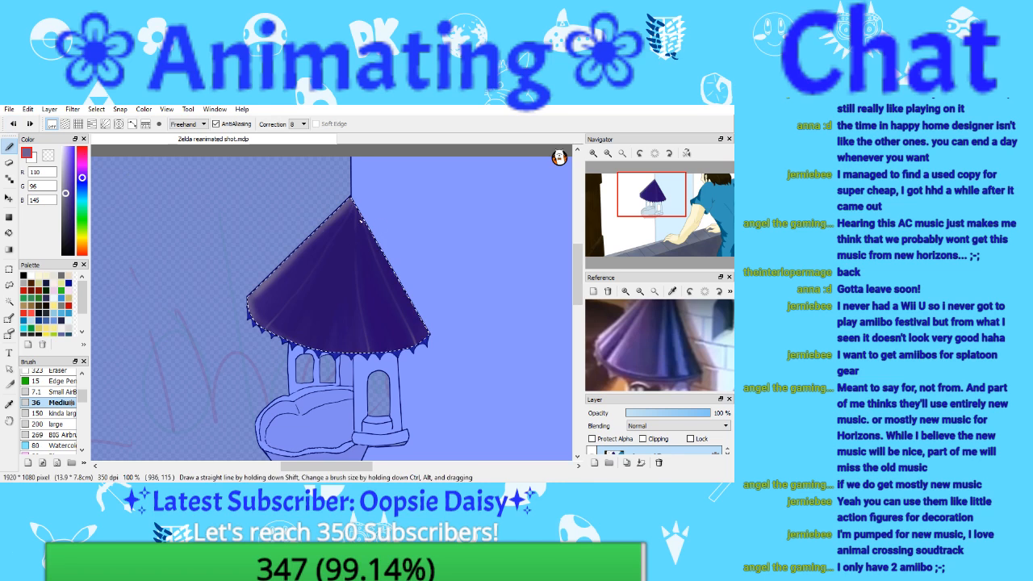
drag(354, 206, 358, 243)
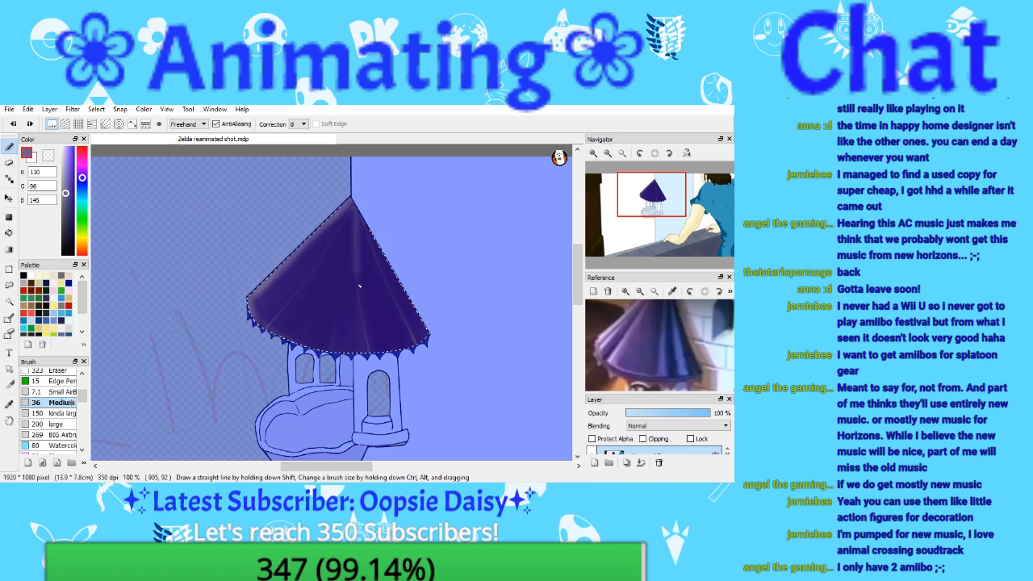
Step: Airbrush another greyish purple highlight down the lower part of the roof's middle fold and save the drawing
drag(360, 285, 366, 342)
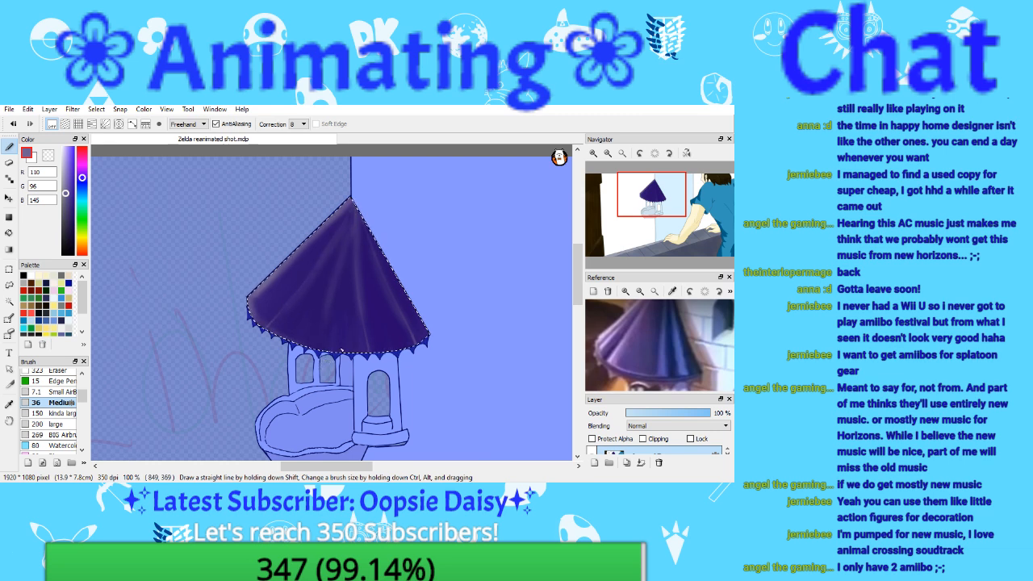
click(622, 154)
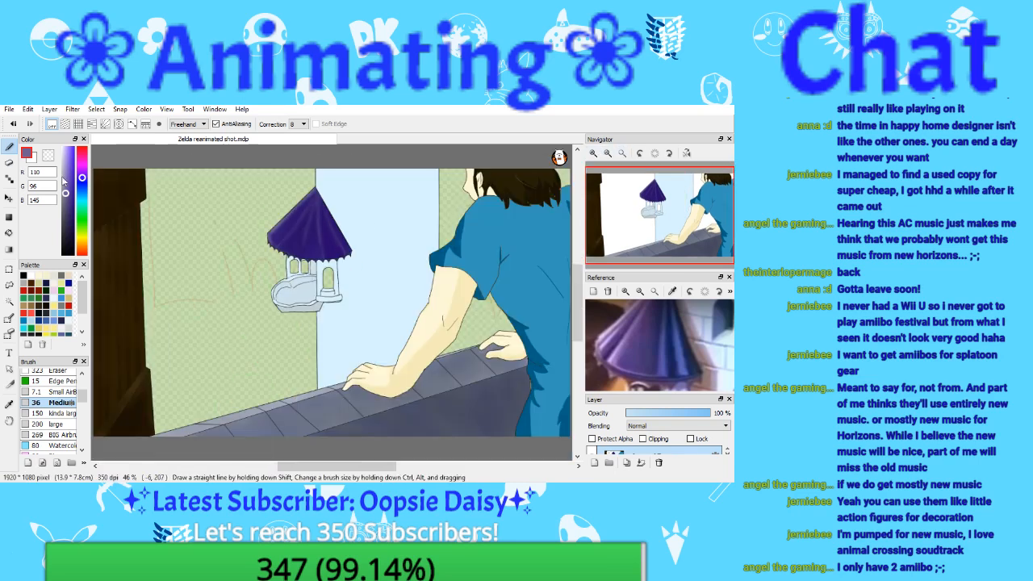
click(9, 109)
click(62, 192)
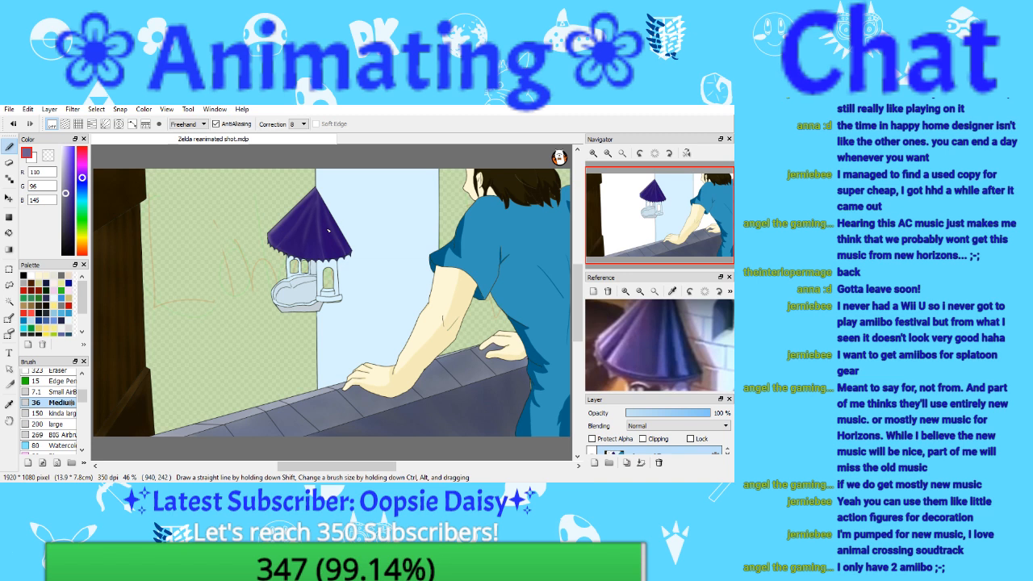
Step: Examine the tower's balcony and windows up close in the drawing and the reference image
click(593, 153)
click(593, 153)
click(593, 154)
click(593, 153)
drag(659, 206, 648, 219)
drag(619, 348, 648, 271)
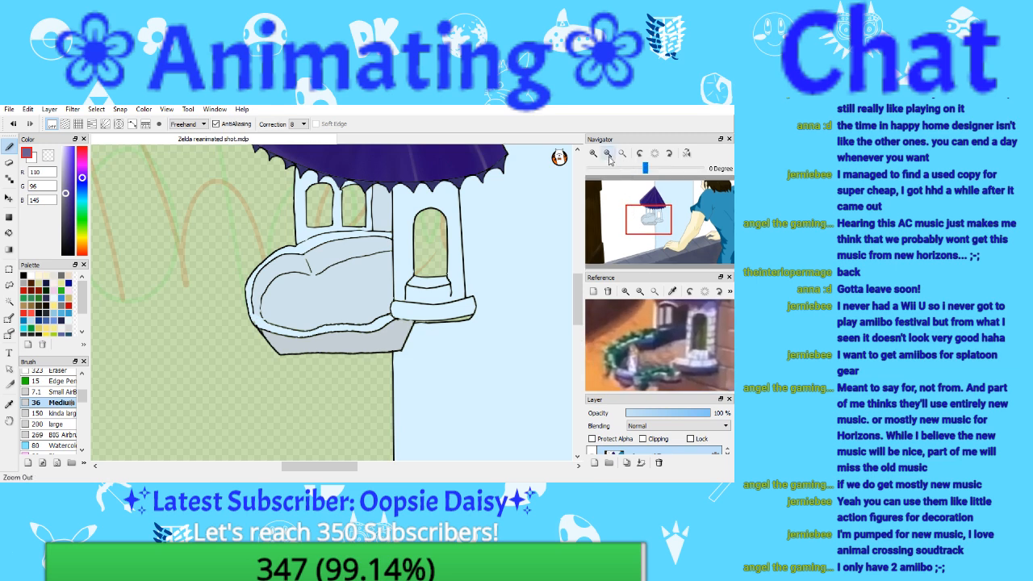
click(609, 153)
click(622, 153)
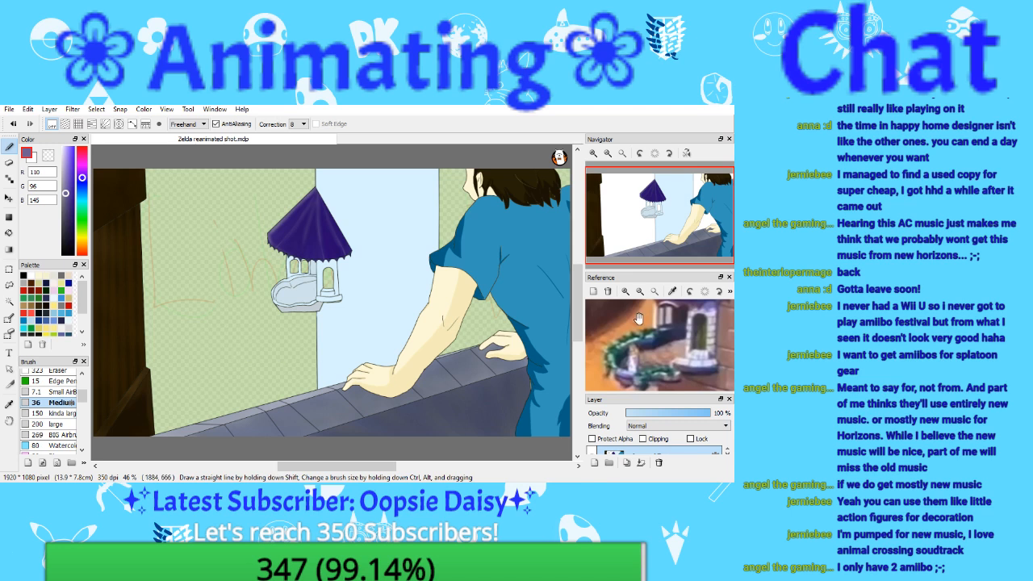
Step: Compare the whole reference scene with a closer look at its castle tower and surroundings
click(641, 293)
click(641, 293)
click(641, 293)
drag(642, 340, 629, 337)
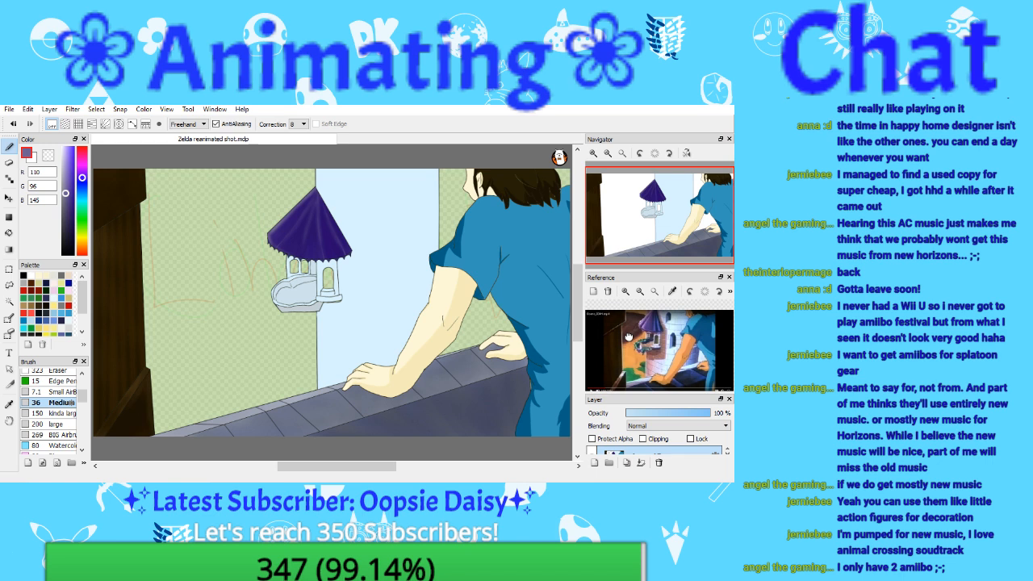
click(625, 293)
click(625, 293)
click(626, 293)
drag(640, 333, 620, 322)
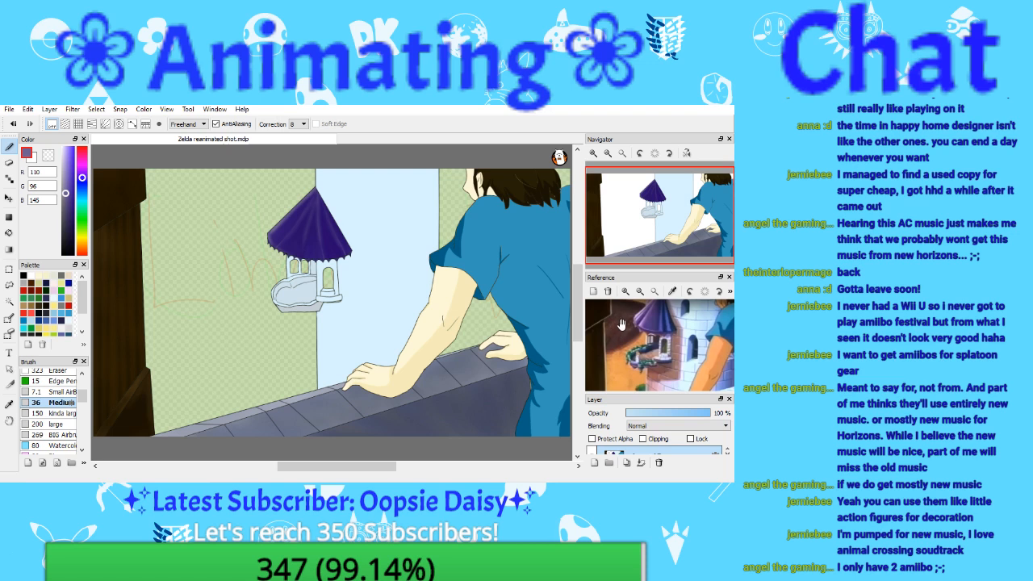
Step: Float and enlarge the reference image to examine the ground and greenery around the tower, and dock it again
drag(627, 278, 314, 174)
drag(426, 288, 626, 449)
click(348, 191)
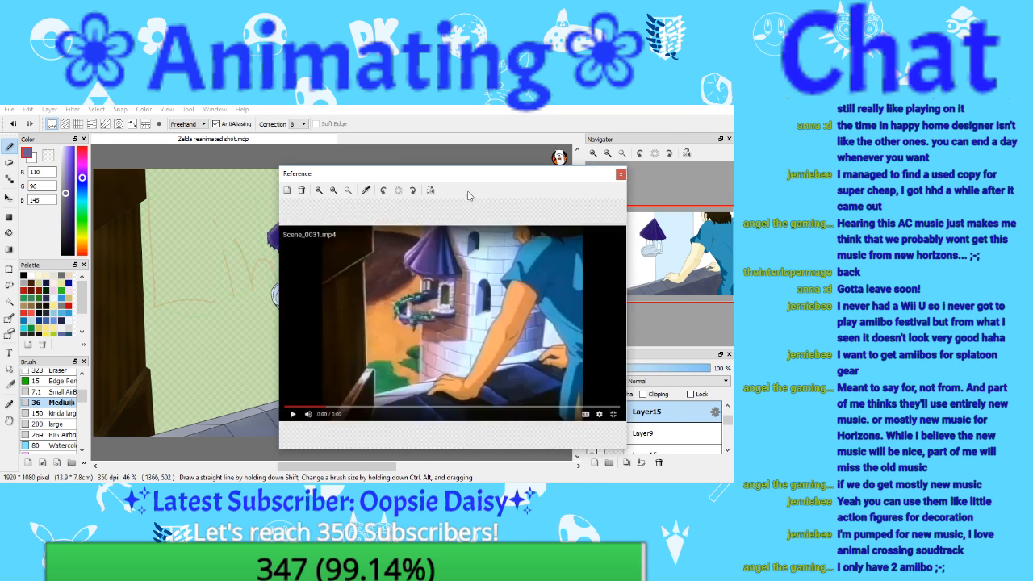
drag(484, 178, 346, 152)
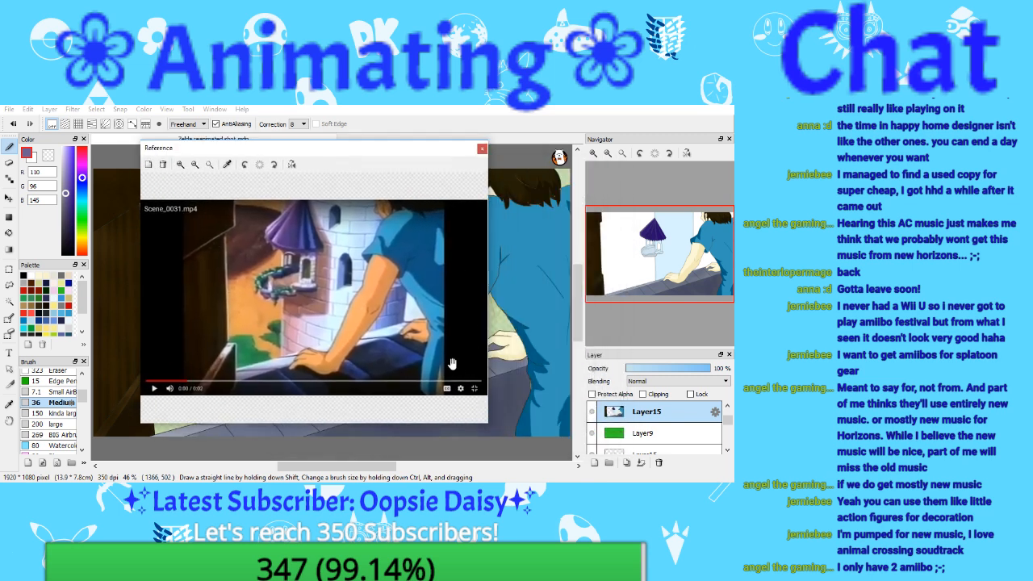
click(181, 165)
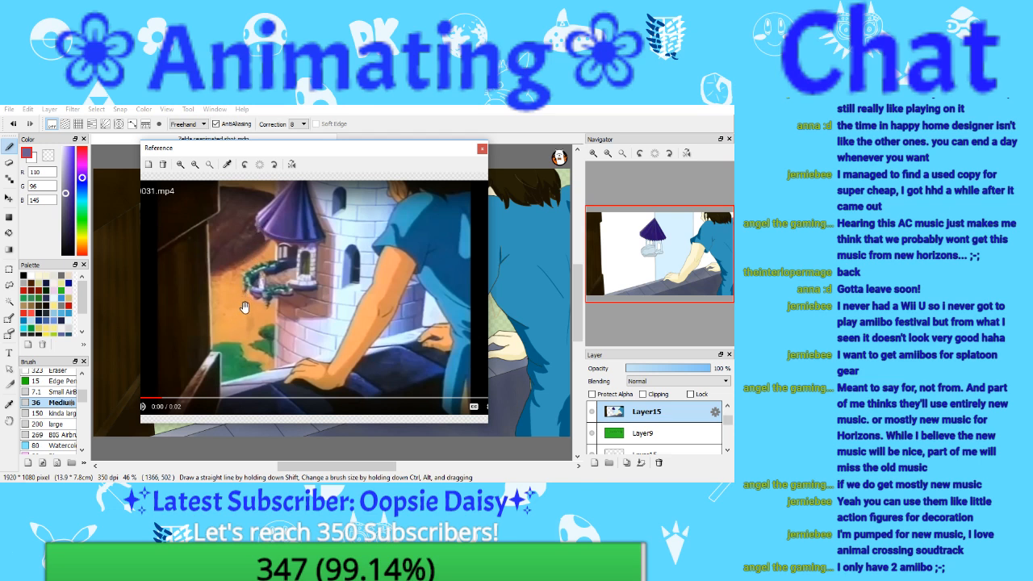
drag(366, 279, 357, 304)
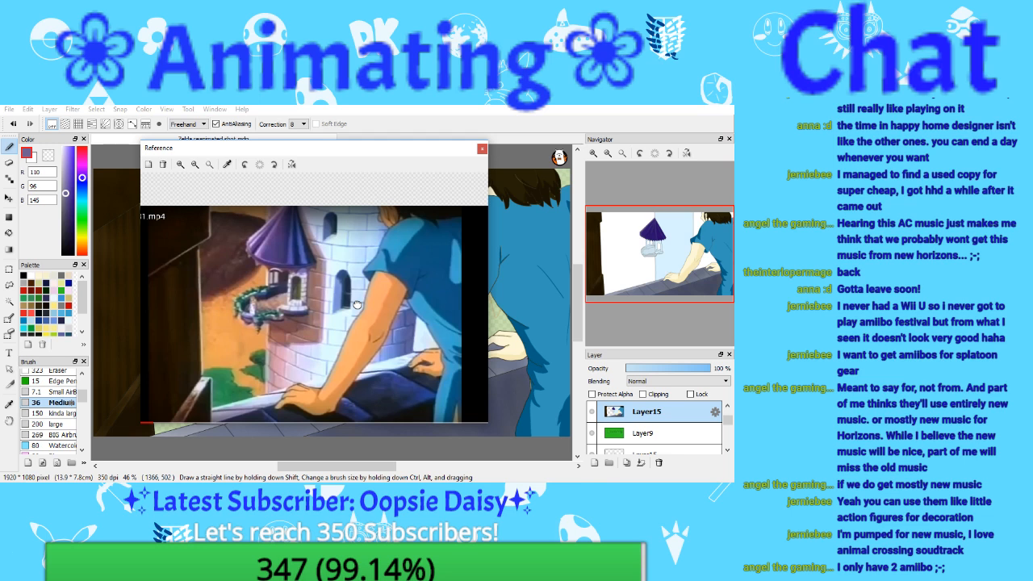
drag(357, 304, 316, 313)
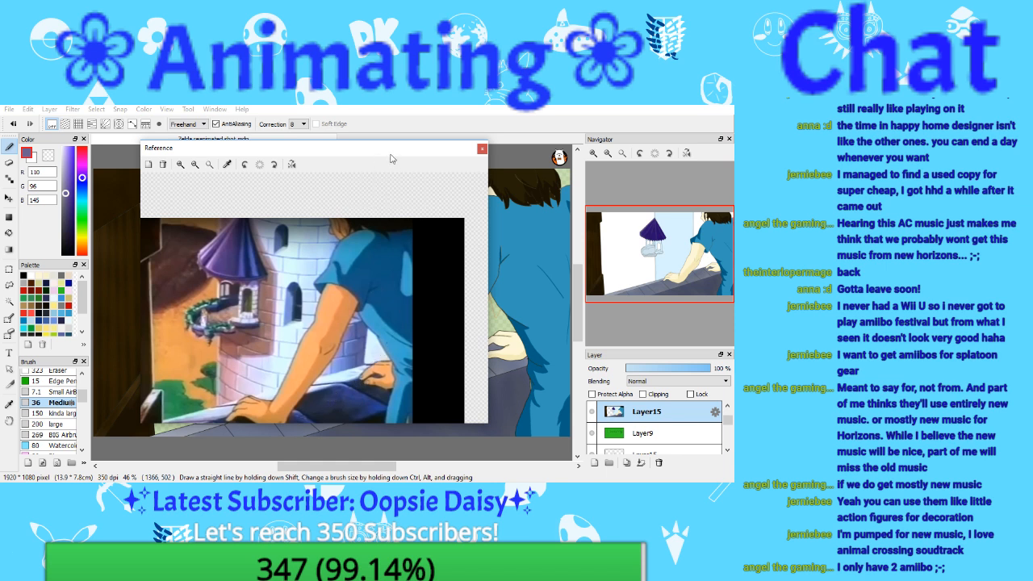
drag(391, 158, 532, 155)
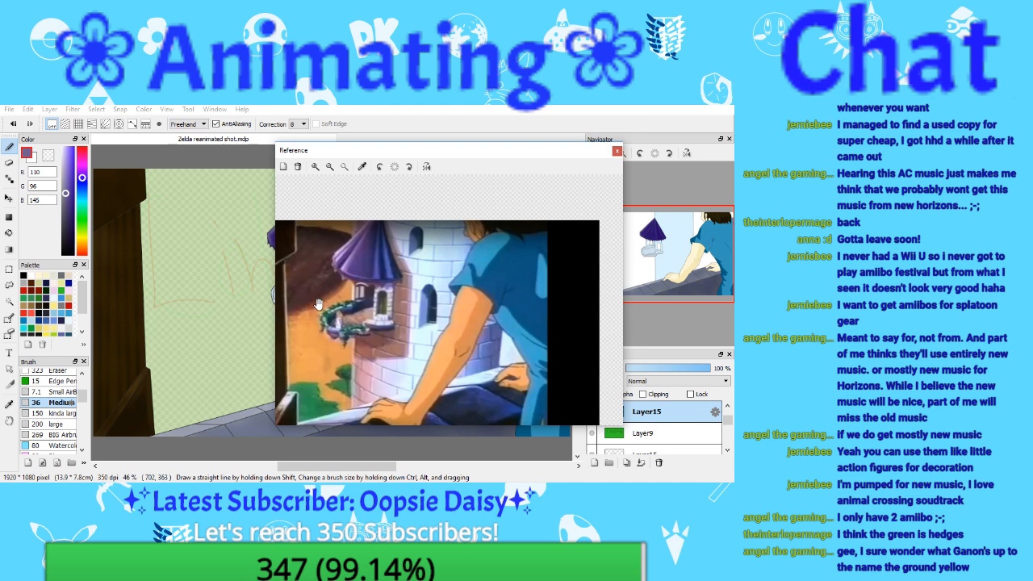
drag(331, 153, 618, 271)
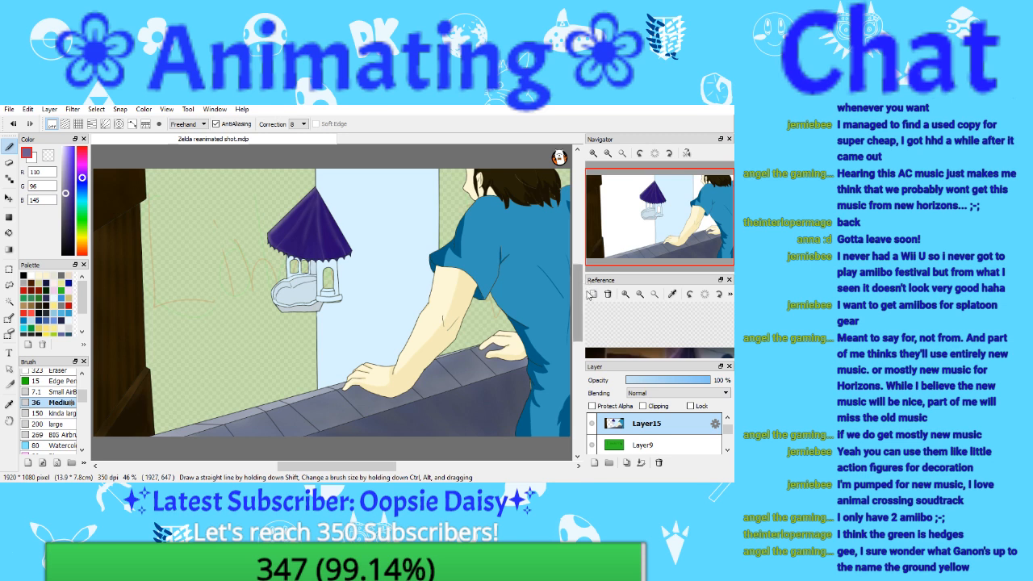
Step: Sample the ground's orange, RGB 231, 156, 82, from the reference image beside the tower base
drag(602, 330, 610, 294)
mouse_move(620, 345)
mouse_down()
mouse_move(615, 290)
mouse_move(631, 305)
mouse_move(620, 353)
mouse_up()
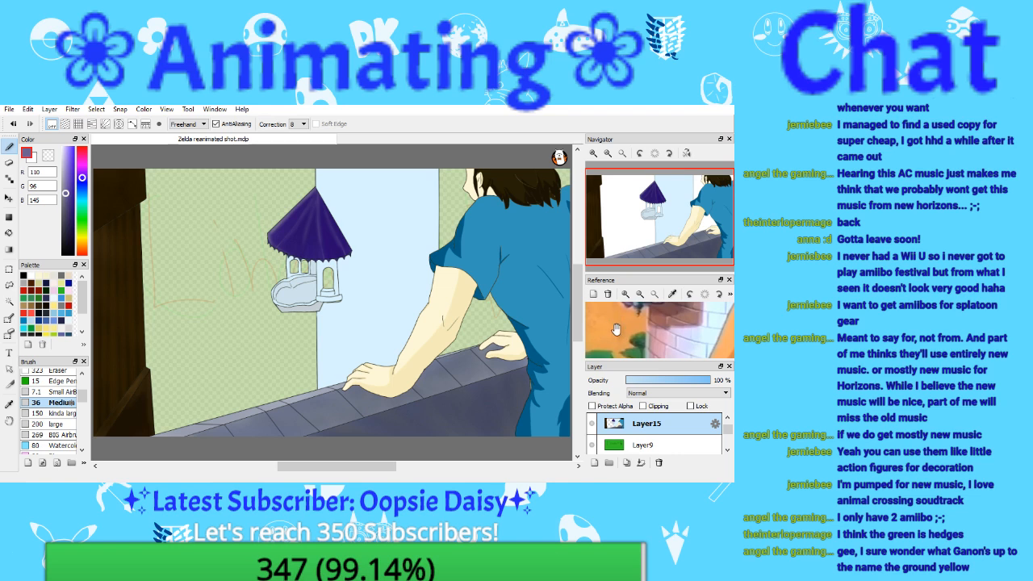
click(674, 295)
click(645, 316)
Step: Try filling the empty background between the window frame and the tower with the sampled orange on Layer15, and undo the fill
click(8, 233)
click(282, 322)
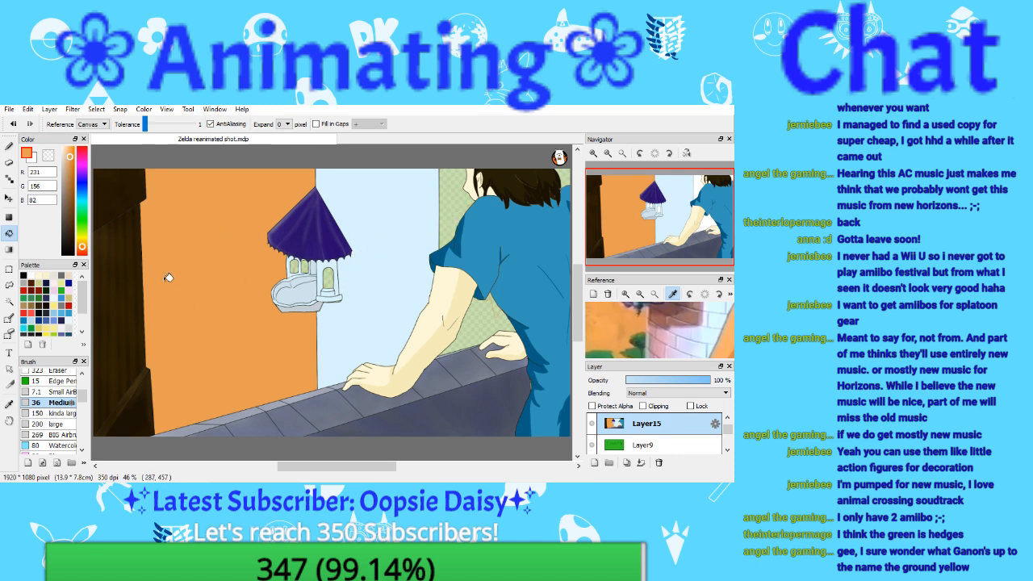
click(12, 124)
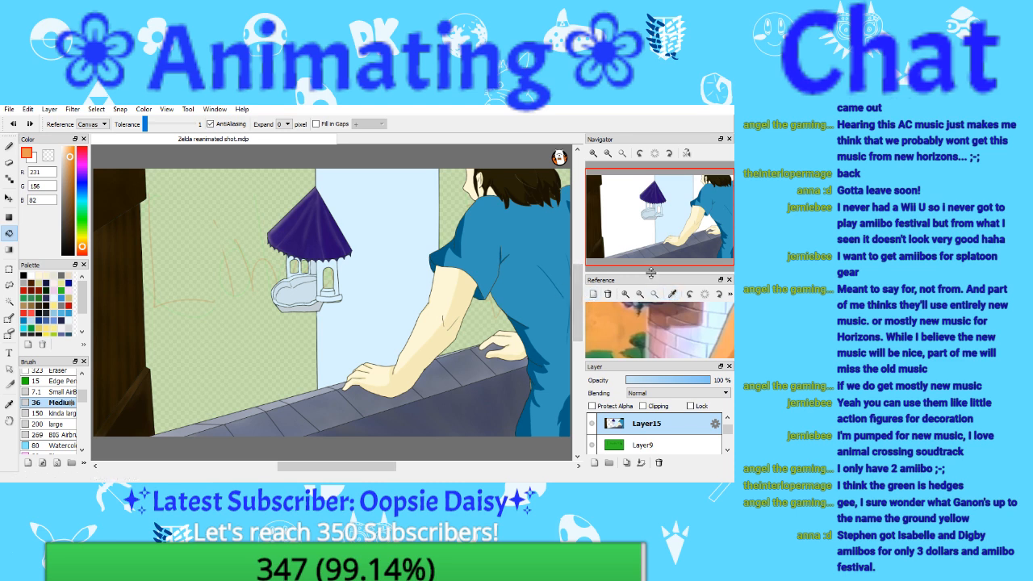
Step: Enlarge the reference view and frame the purple-roofed turret, brick tower and arm in the reference image
mouse_move(650, 268)
drag(650, 274, 649, 235)
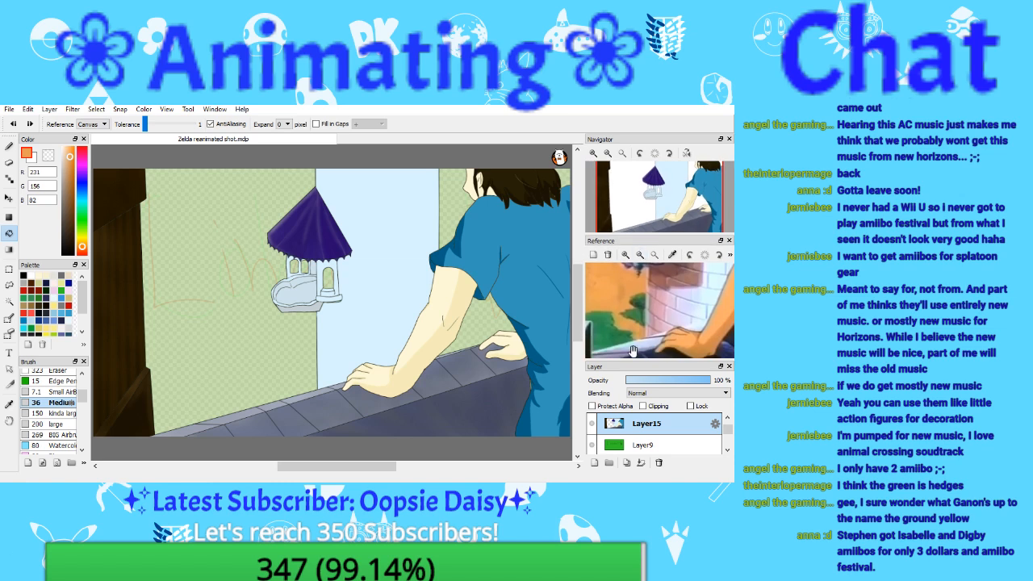
drag(633, 360, 635, 398)
click(654, 255)
click(625, 255)
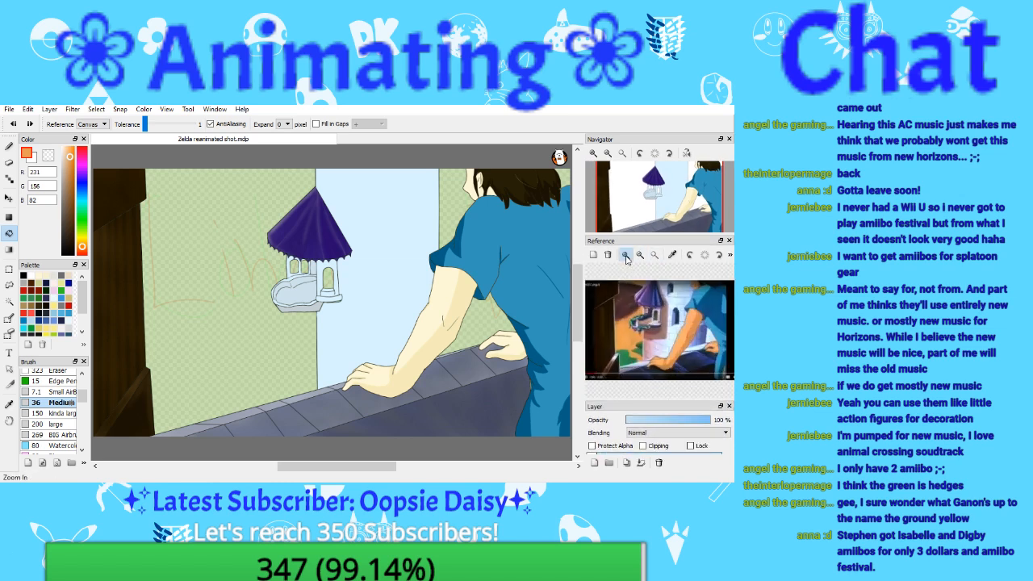
click(626, 255)
click(625, 255)
drag(643, 300, 621, 326)
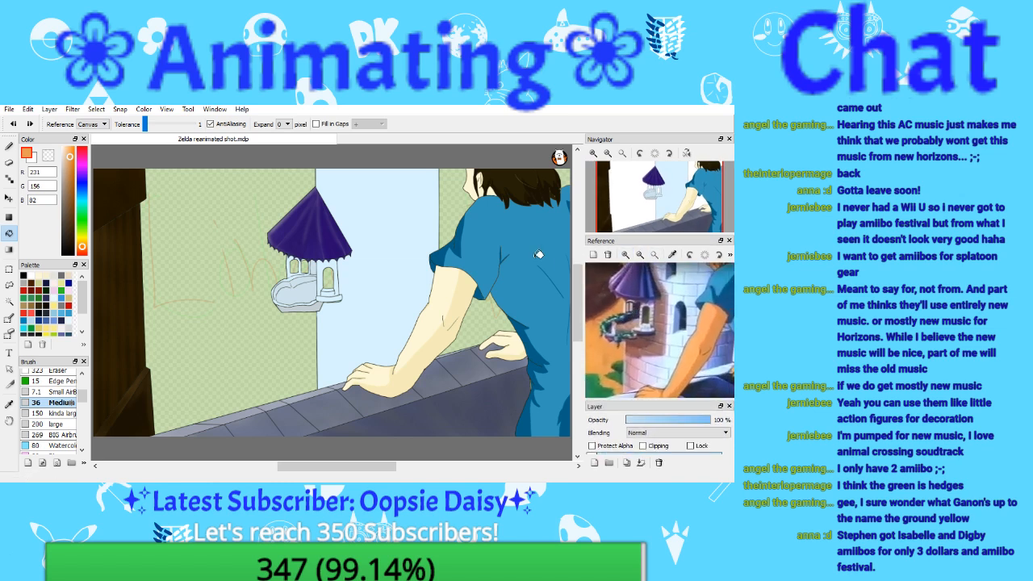
click(9, 108)
click(68, 199)
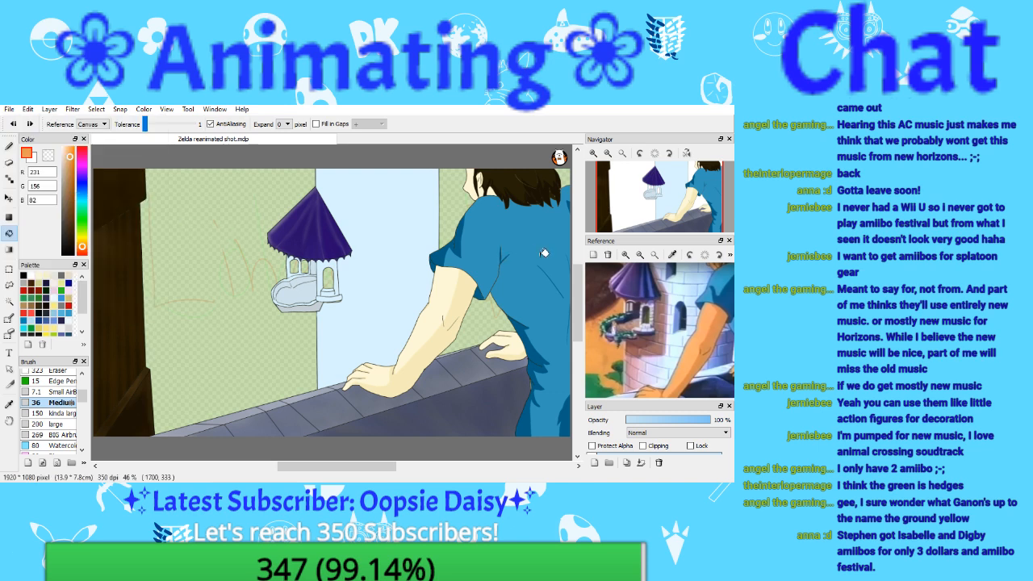
click(639, 255)
drag(646, 287, 632, 301)
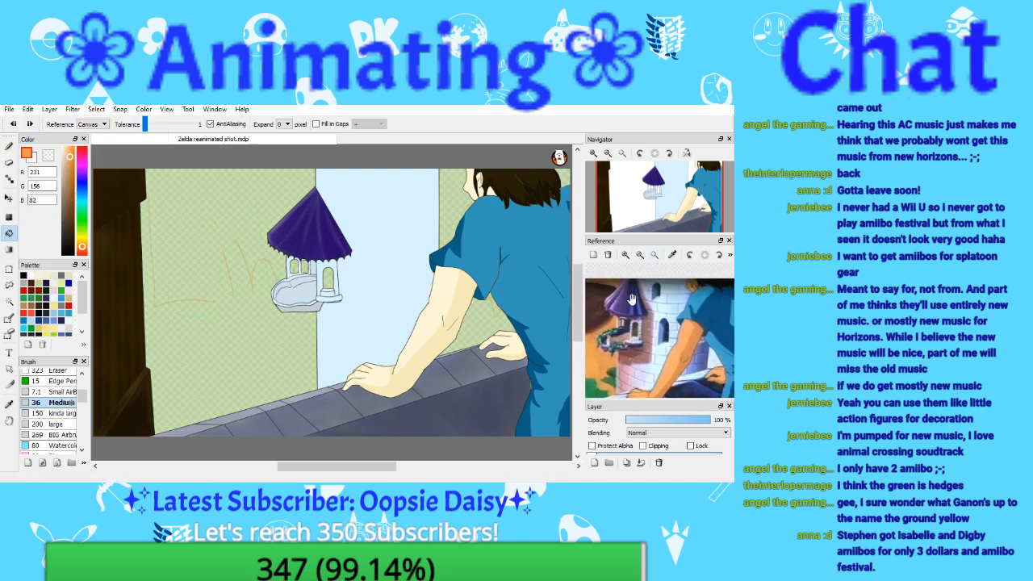
Step: Select the pale blue tower wall between the turret and the character's arm with the Magic Wand
click(594, 155)
click(594, 155)
click(666, 186)
drag(665, 186, 661, 200)
click(608, 155)
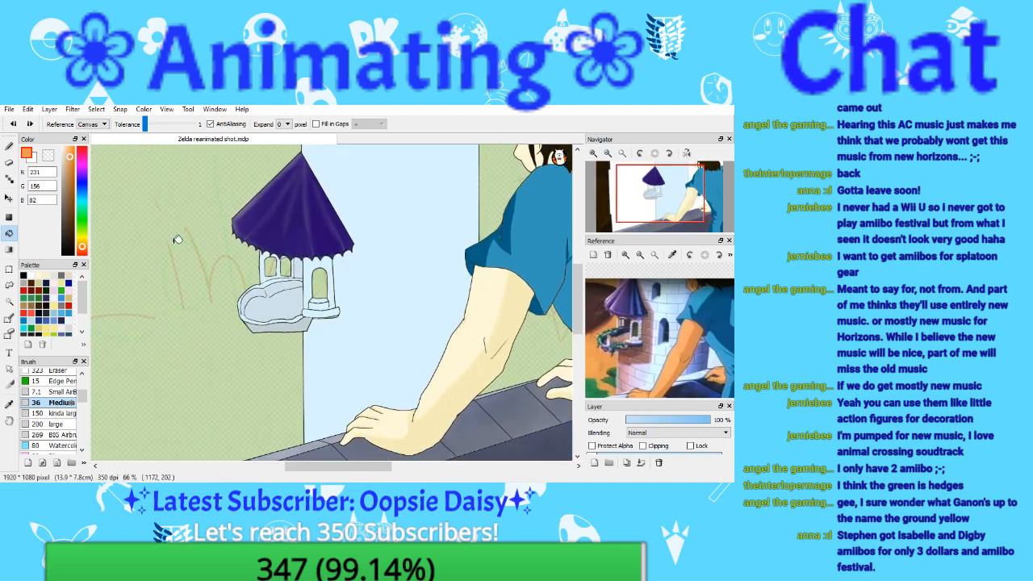
click(10, 302)
click(430, 254)
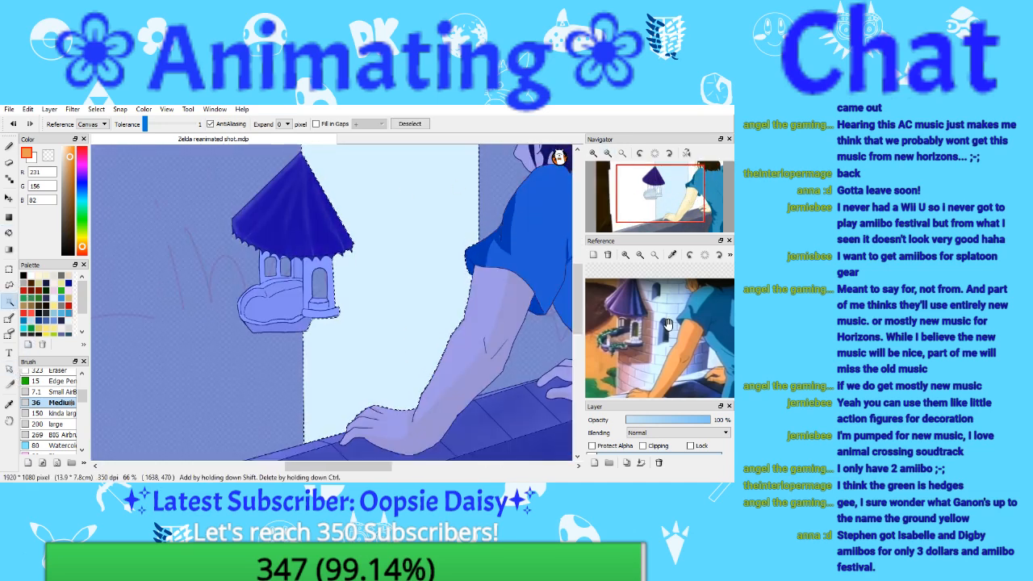
Step: Examine the brick tower wall and its shading in the reference image at several magnifications
drag(668, 324, 659, 311)
click(626, 256)
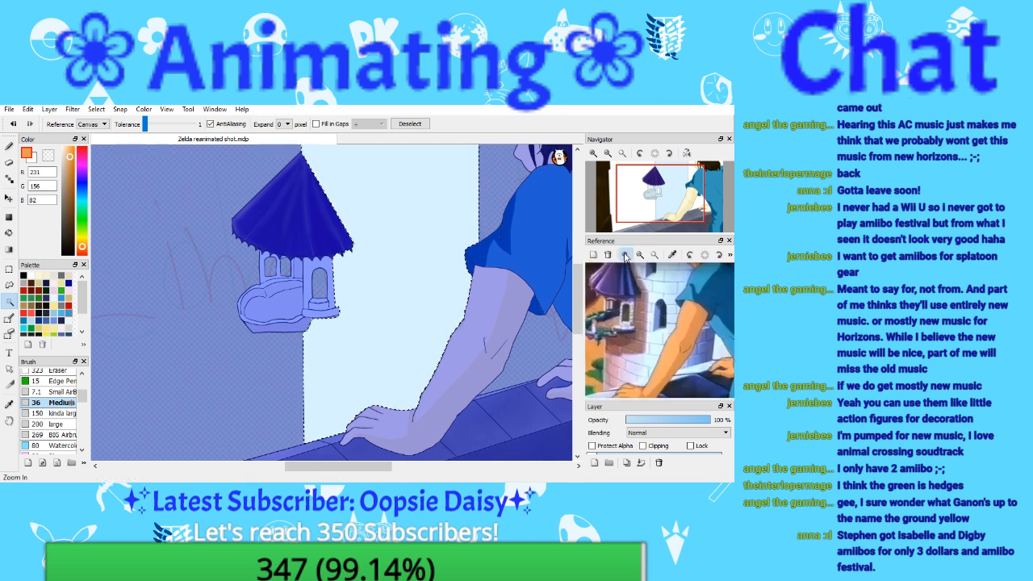
click(625, 256)
click(625, 256)
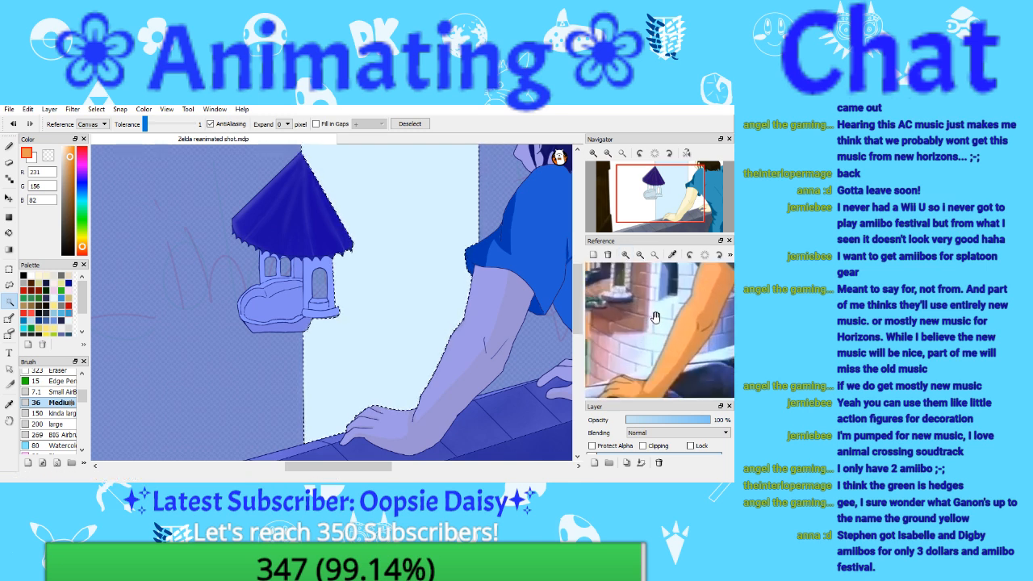
click(639, 255)
click(640, 255)
drag(648, 282, 637, 293)
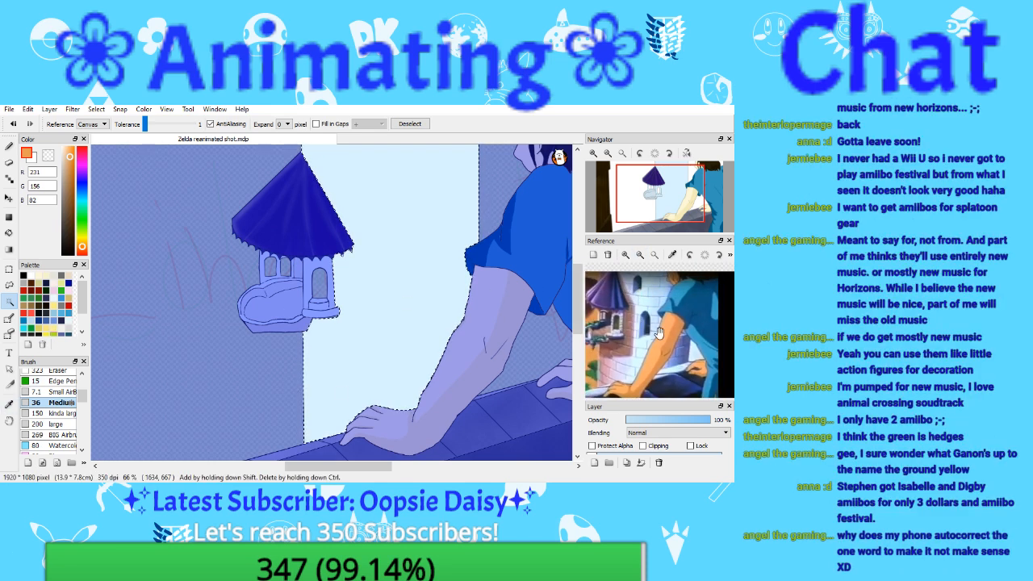
drag(649, 325, 653, 332)
click(625, 256)
click(625, 256)
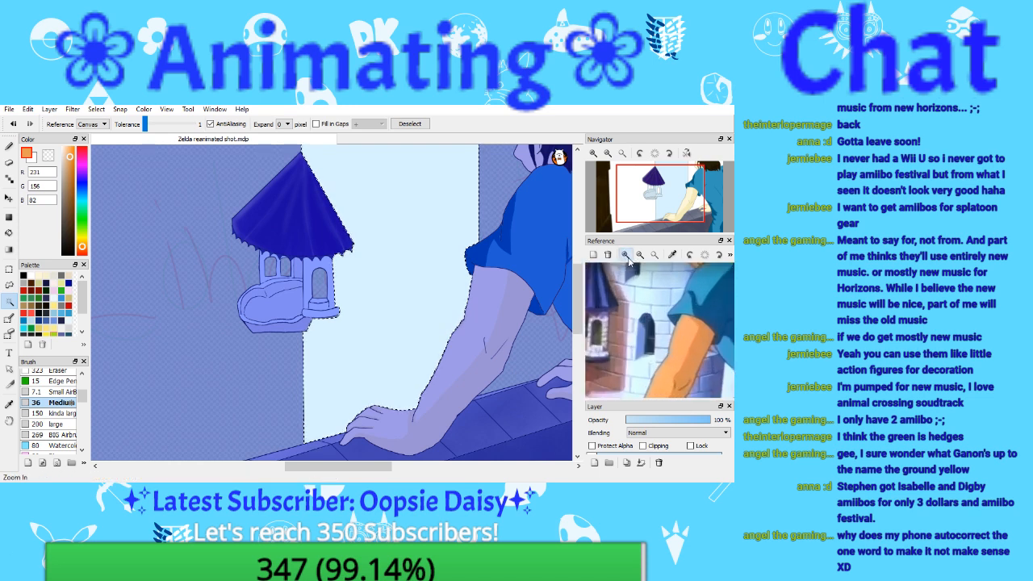
click(637, 259)
click(639, 256)
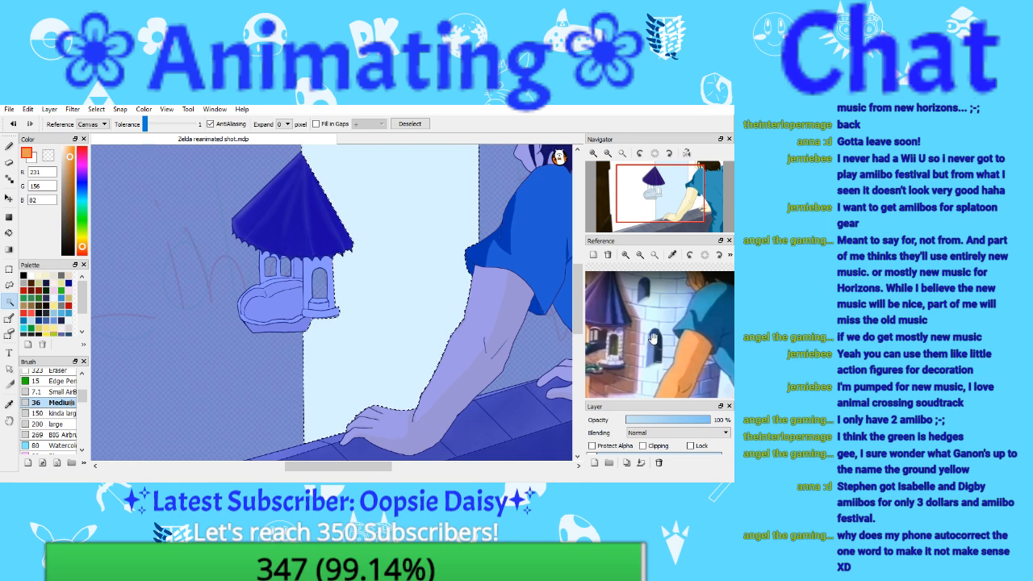
scroll(647, 336, up, 2)
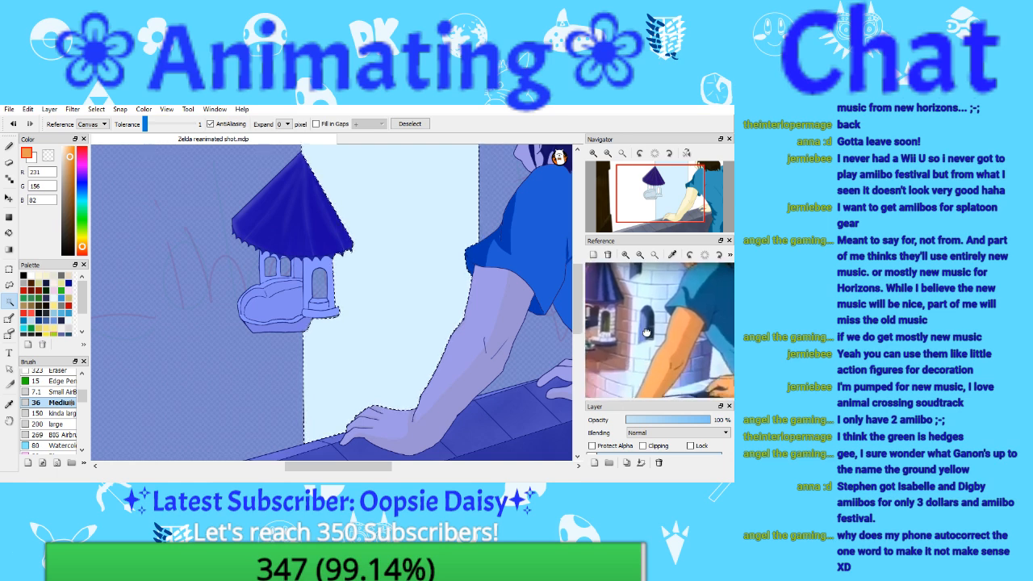
drag(646, 333, 642, 351)
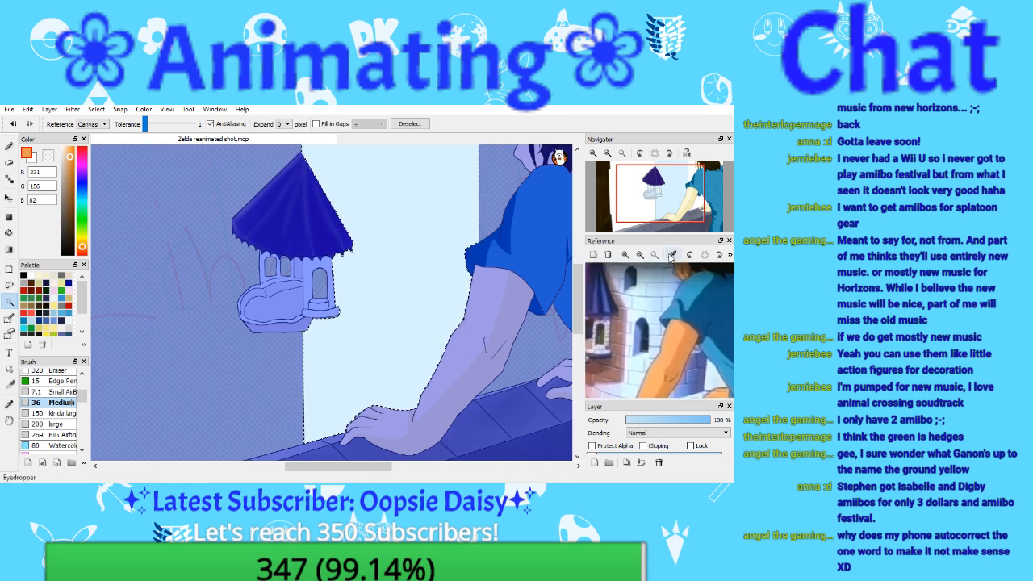
Step: Sample the tower wall's pale blue and darken the brush colour to RGB 201, 220, 228
click(9, 405)
click(350, 299)
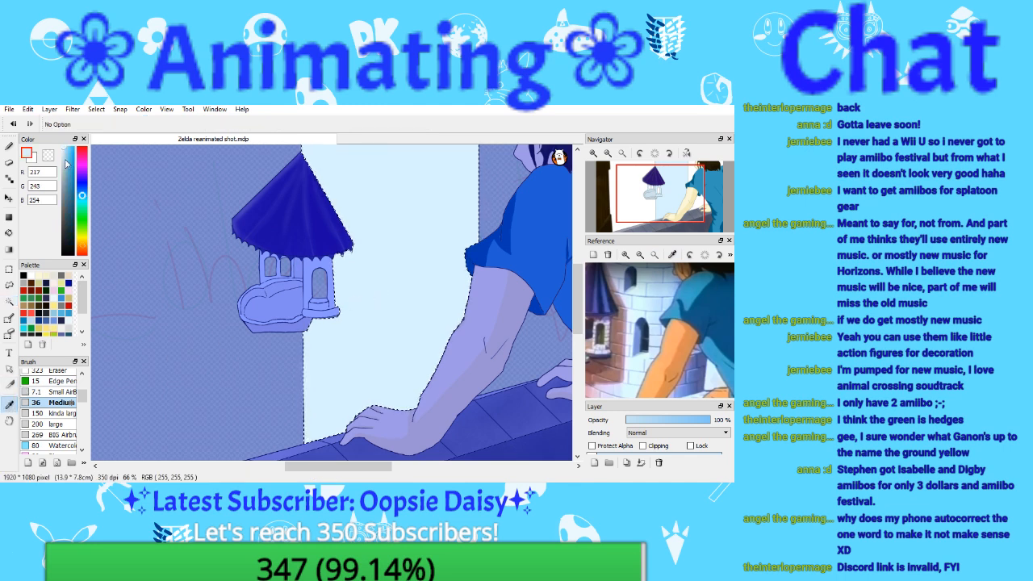
drag(63, 152, 64, 157)
click(9, 146)
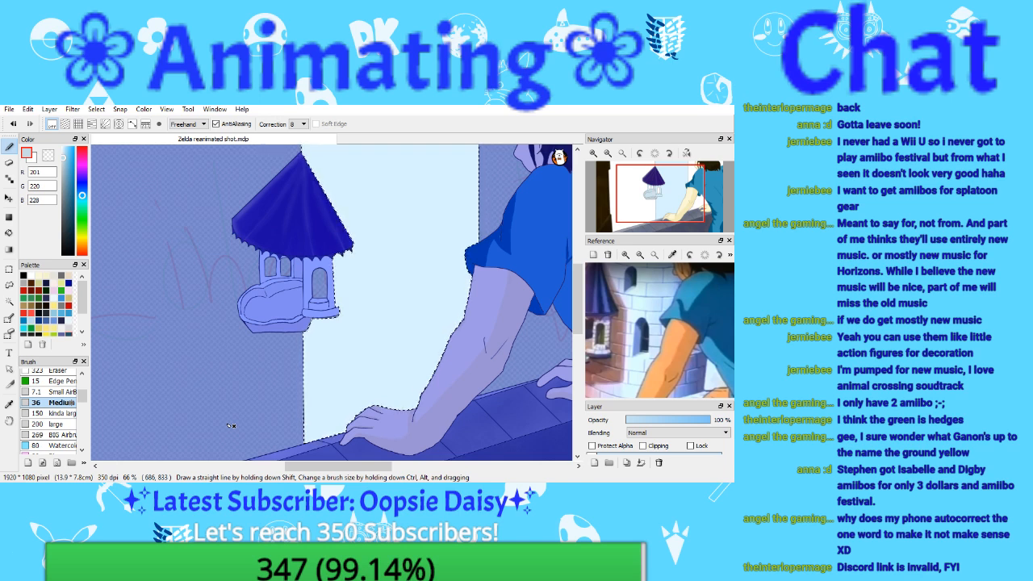
Step: Try to shade the upper part of the selected tower wall with the 150 px soft brush
click(608, 153)
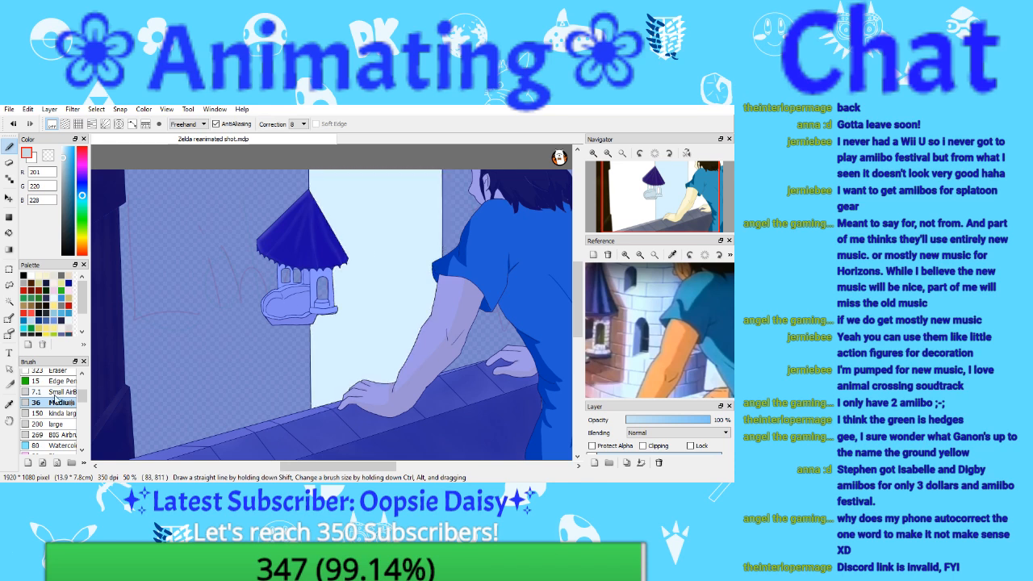
click(54, 412)
drag(315, 187, 350, 149)
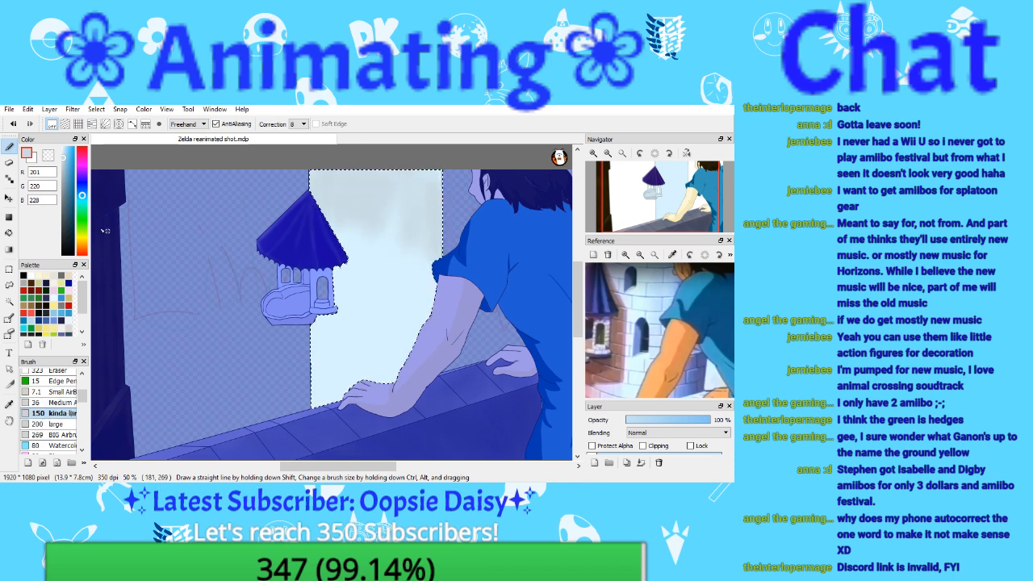
click(13, 125)
Step: Shade the selected tower wall with the 200 px large brush in RGB 201, 220, 228, following the reference
click(640, 258)
click(640, 258)
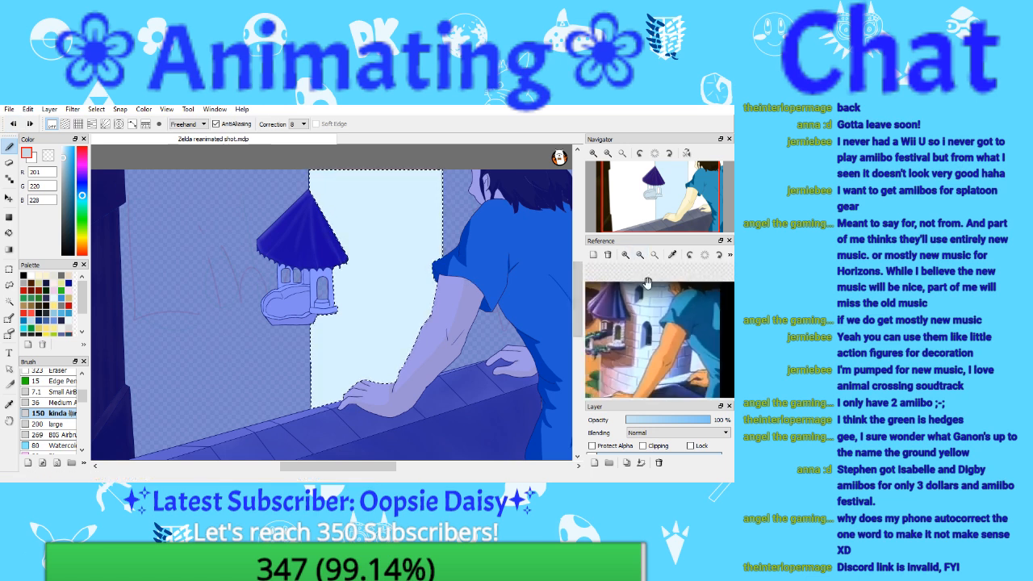
drag(620, 298, 620, 278)
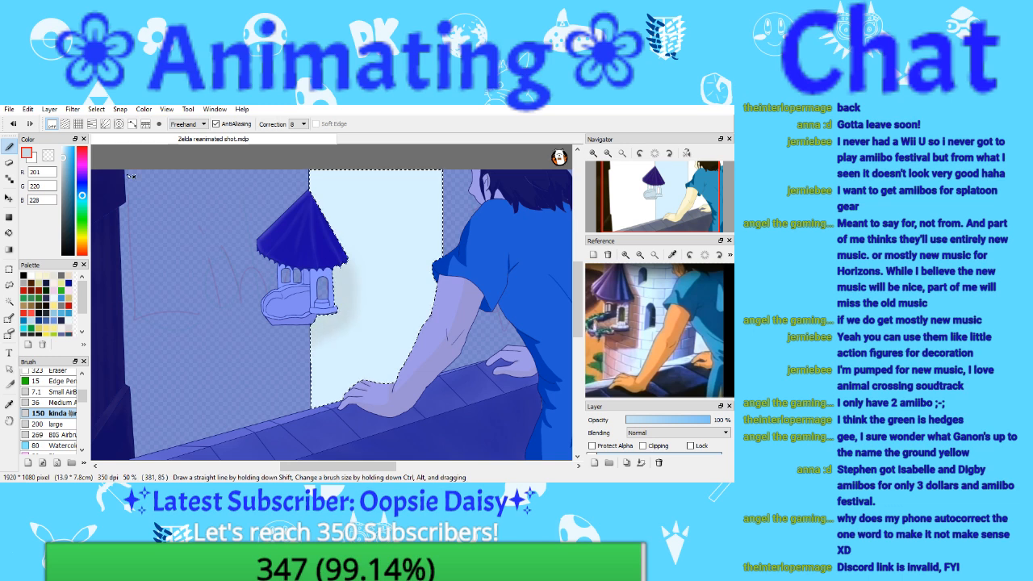
click(50, 425)
mouse_move(330, 170)
mouse_down()
mouse_move(331, 234)
mouse_move(373, 184)
mouse_move(431, 167)
mouse_move(401, 387)
mouse_move(361, 314)
mouse_move(351, 266)
mouse_move(327, 394)
mouse_move(404, 383)
mouse_up()
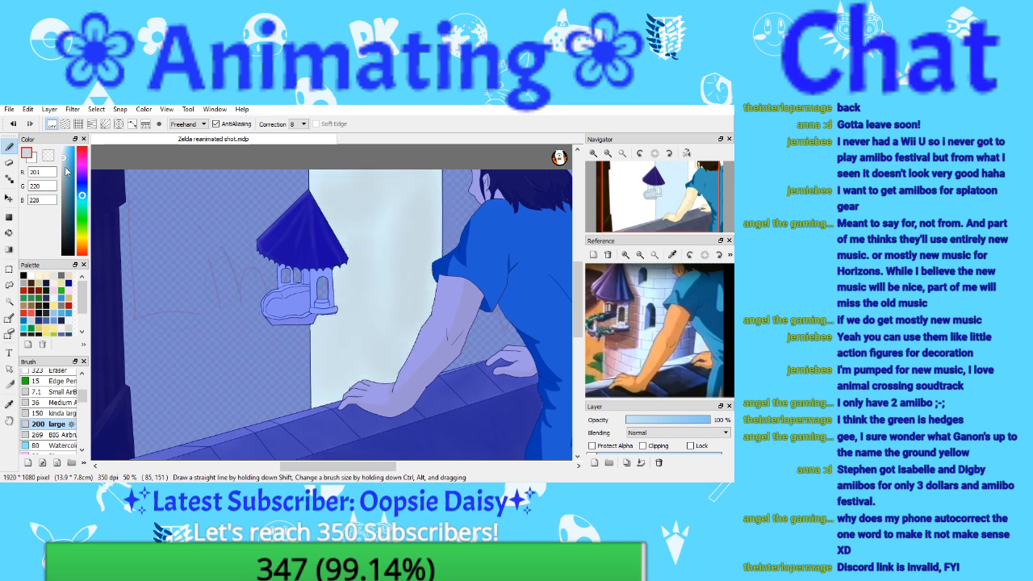
Step: Set the brush colour to RGB 161, 196, 212 and add darker soft shading across the tower wall and along its edges
click(66, 167)
click(65, 165)
mouse_move(322, 179)
mouse_down()
mouse_move(415, 196)
mouse_move(423, 250)
mouse_move(361, 232)
mouse_up()
mouse_move(314, 325)
mouse_down()
mouse_move(342, 335)
mouse_move(382, 396)
mouse_move(421, 349)
mouse_up()
drag(426, 181, 428, 168)
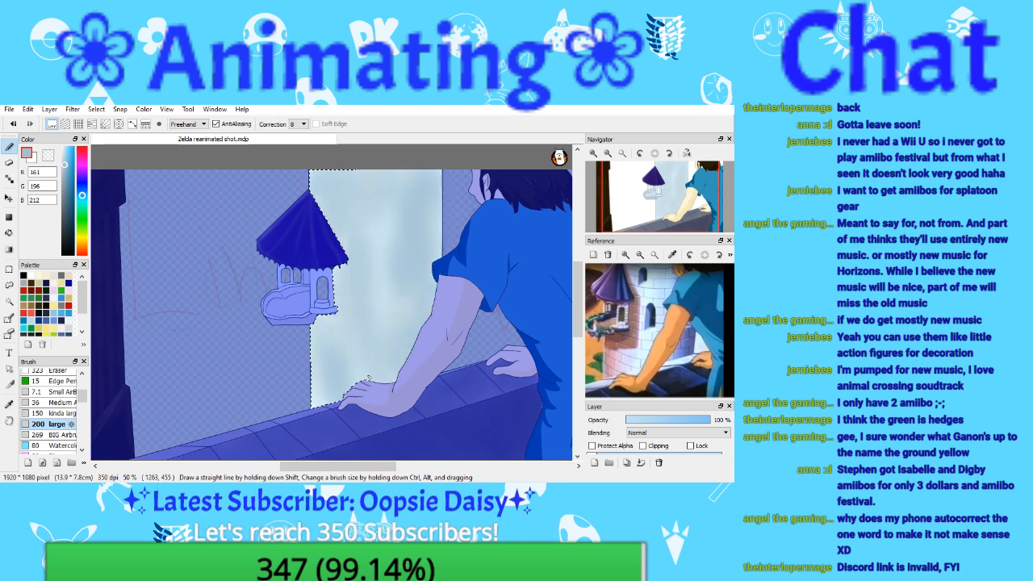
drag(368, 377, 342, 369)
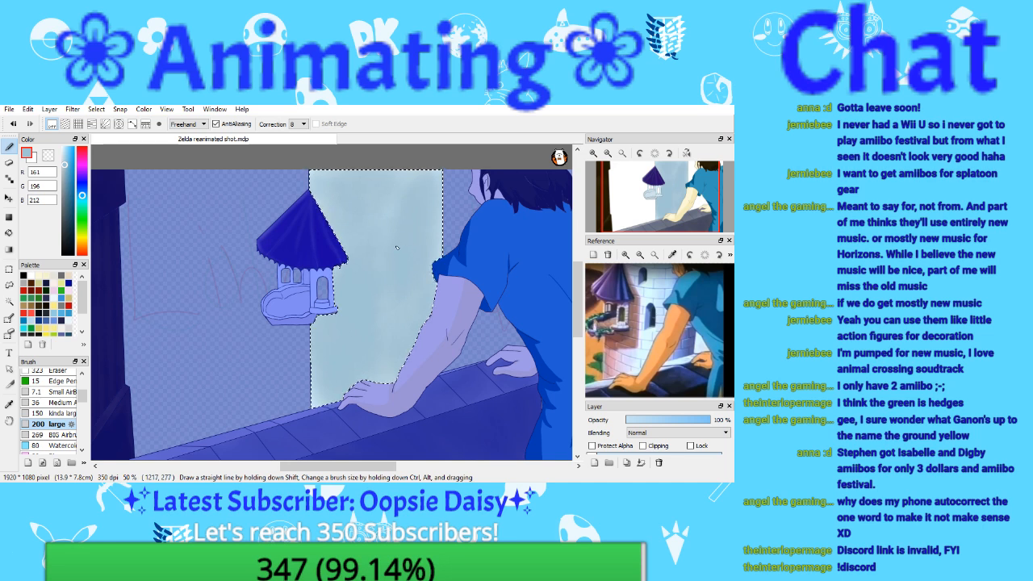
Step: Refine the wall shading with a sampled RGB 187, 211, 222 and a deeper blue of RGB 141, 187, 207
right_click(347, 218)
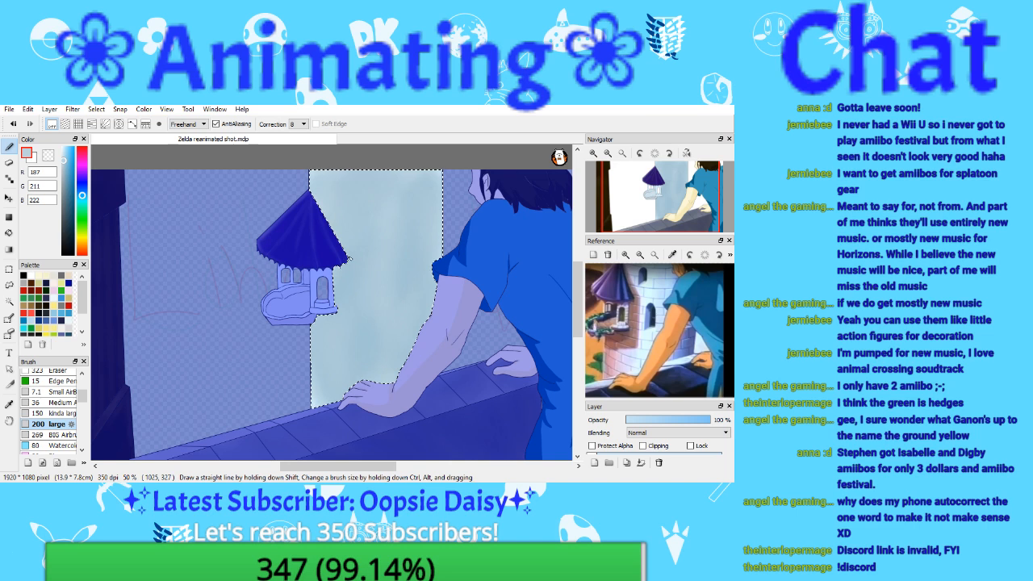
click(68, 167)
click(66, 167)
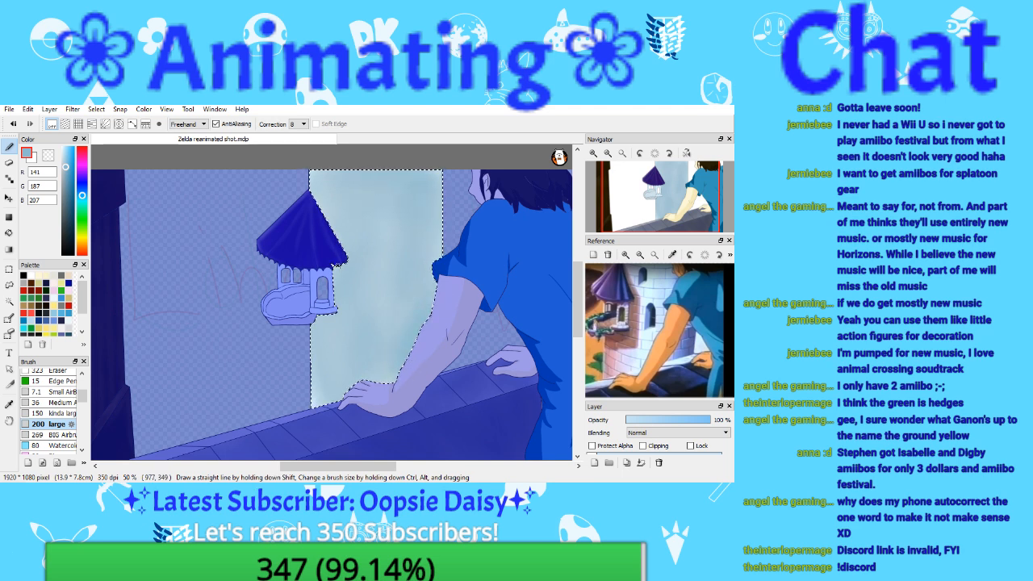
click(56, 413)
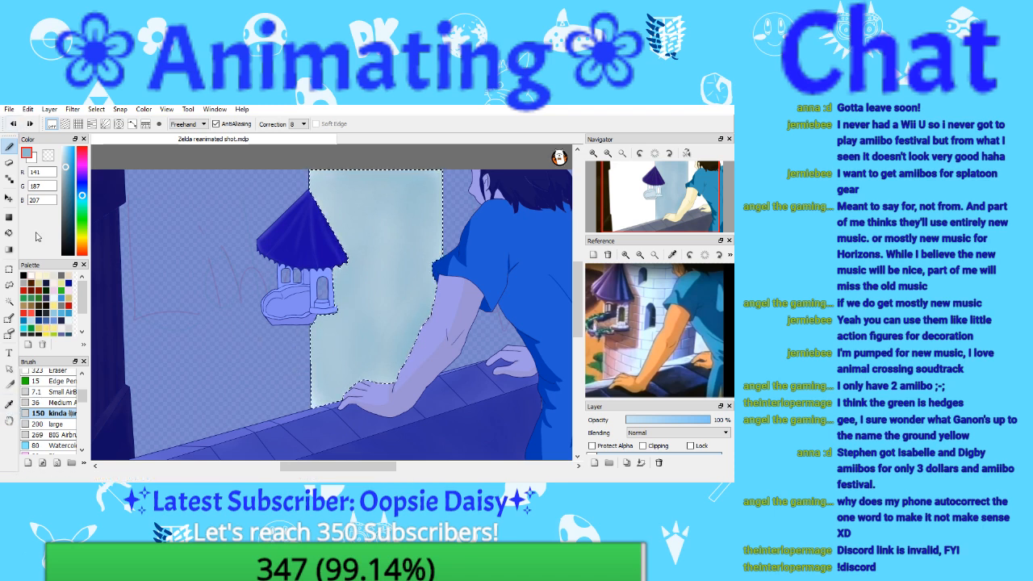
Step: Paint the turret's cast shadow on the wall with the 36 px Medium airbrush in RGB 147, 180, 194
click(65, 172)
click(61, 402)
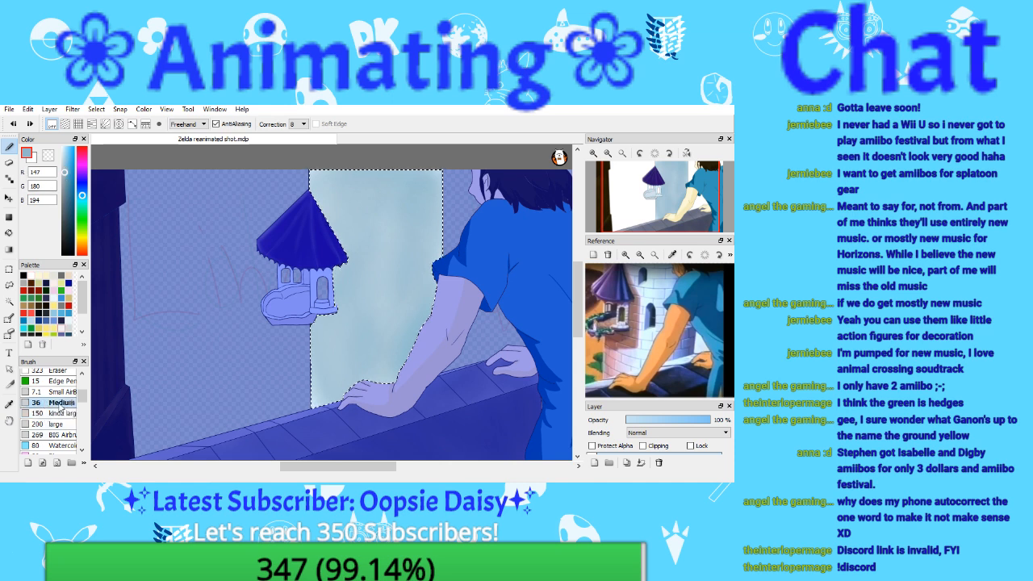
click(594, 154)
click(594, 153)
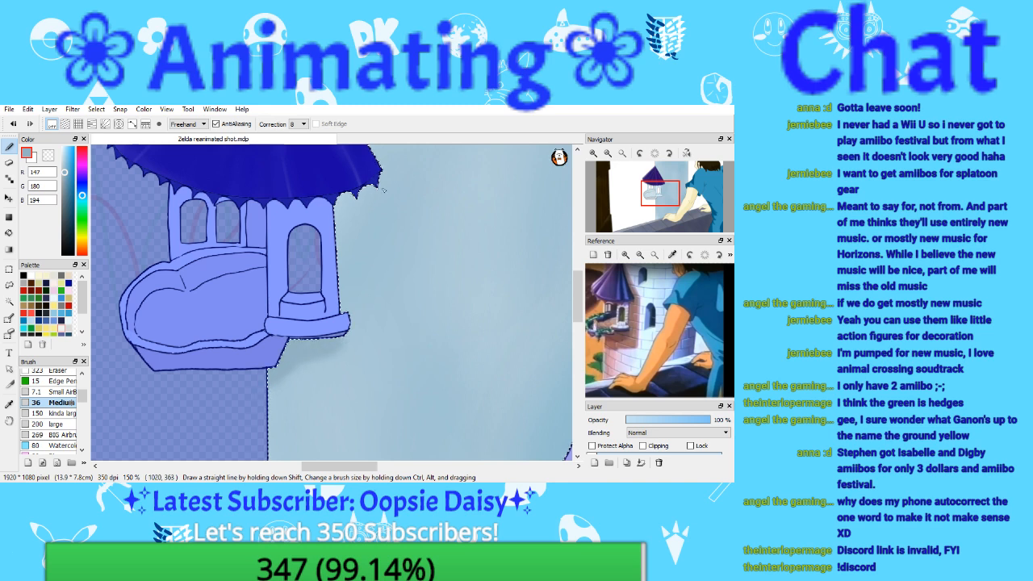
click(620, 158)
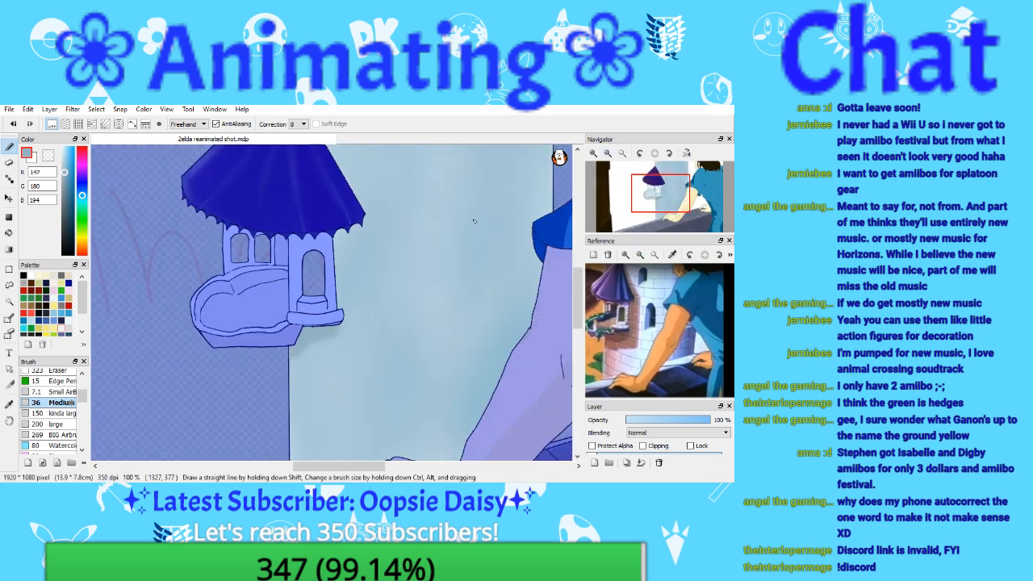
drag(361, 196, 372, 317)
mouse_move(374, 281)
mouse_down()
mouse_move(366, 335)
mouse_move(333, 351)
mouse_move(295, 348)
mouse_move(294, 364)
mouse_move(340, 324)
mouse_move(341, 295)
mouse_move(365, 283)
mouse_up()
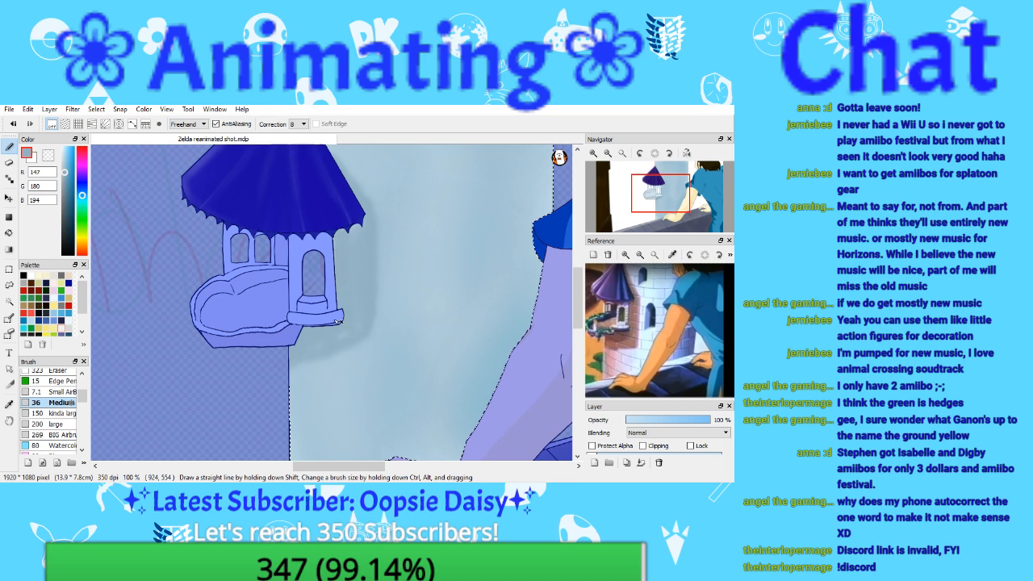
Step: Soften the turret's cast shadow with the 150 px brush in the sampled RGB 176, 205, 217 and clear the selection
click(607, 152)
click(593, 154)
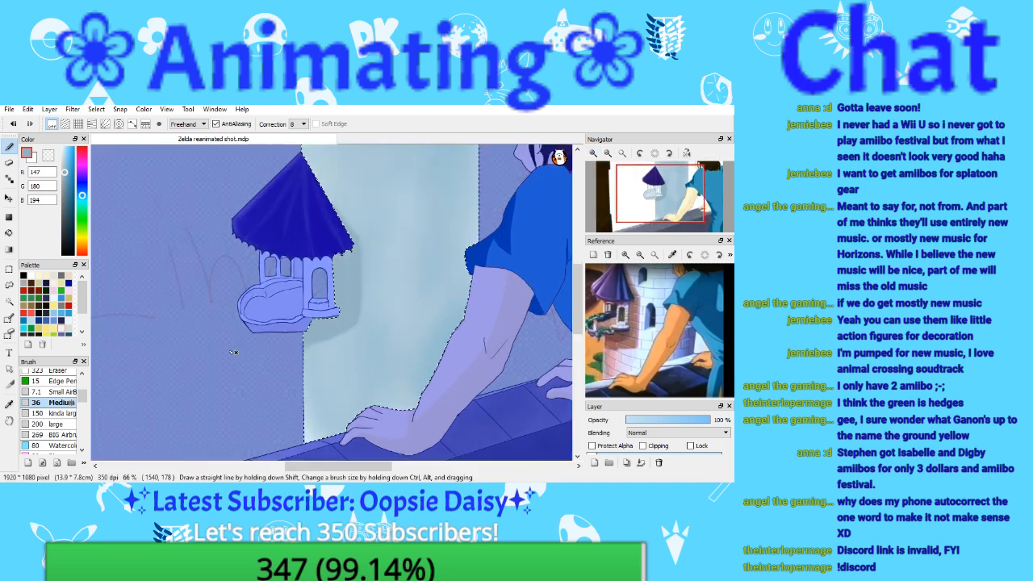
key(alt)
click(405, 305)
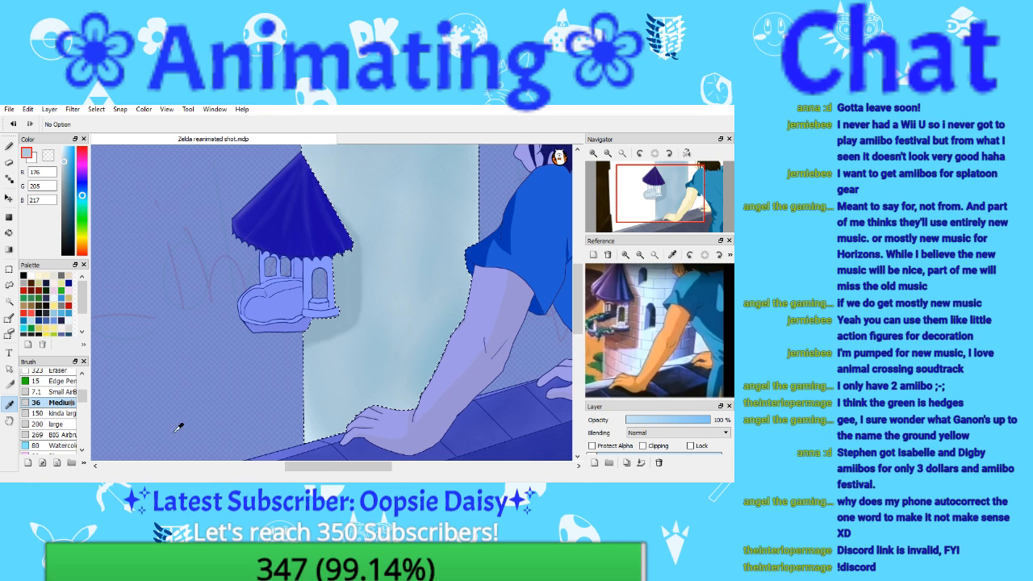
click(56, 413)
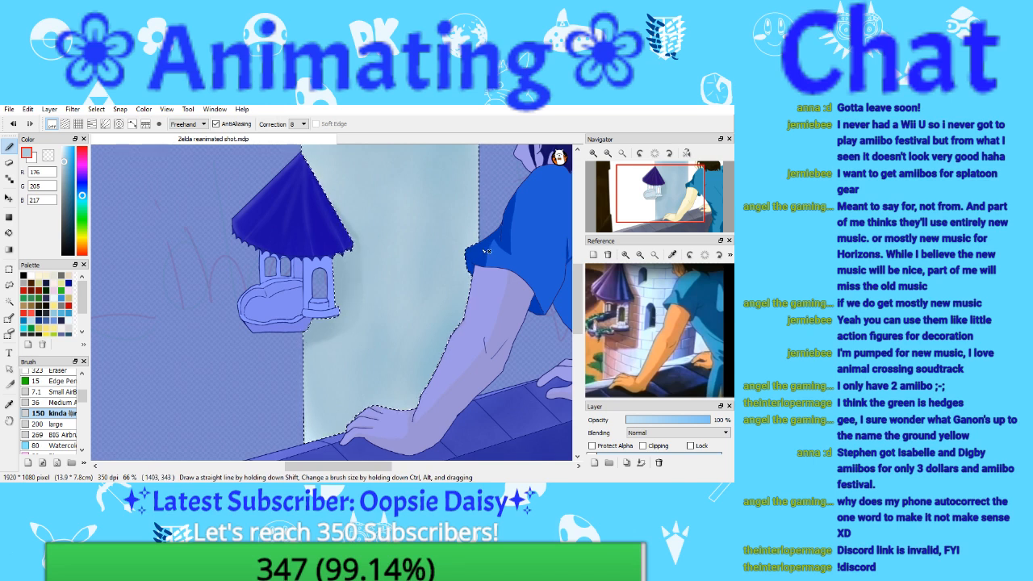
click(607, 154)
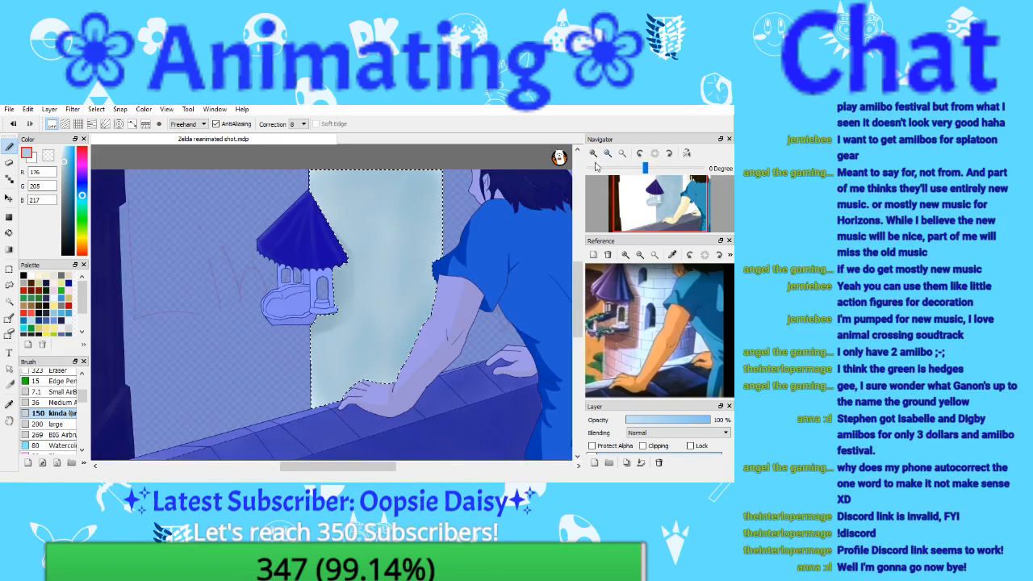
key(ctrl+d)
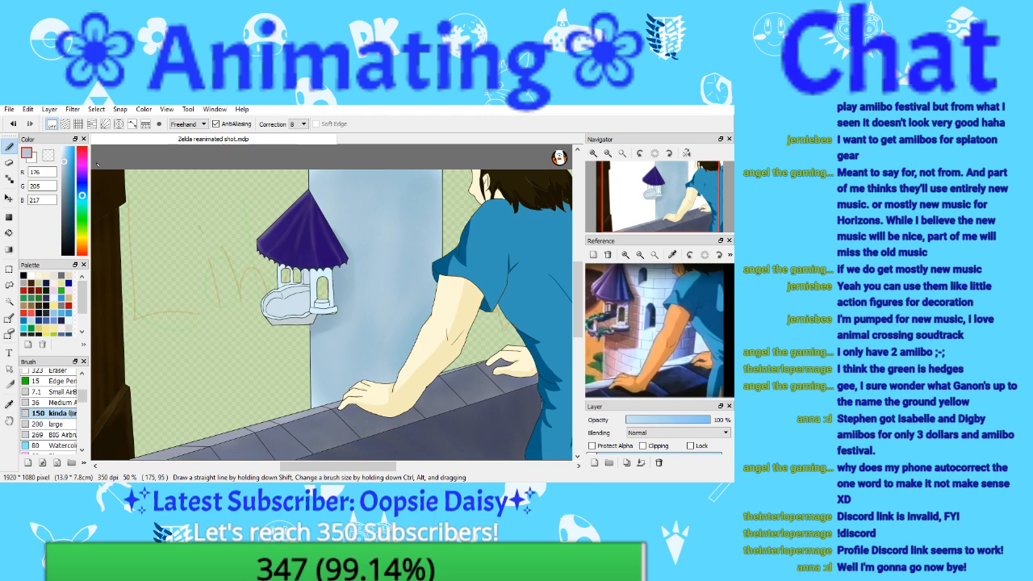
Step: Restore the wall selection, lighten the tower wall in RGB 213, 233, 242 with the 269 px BIG Airbrush, and save the file
click(13, 125)
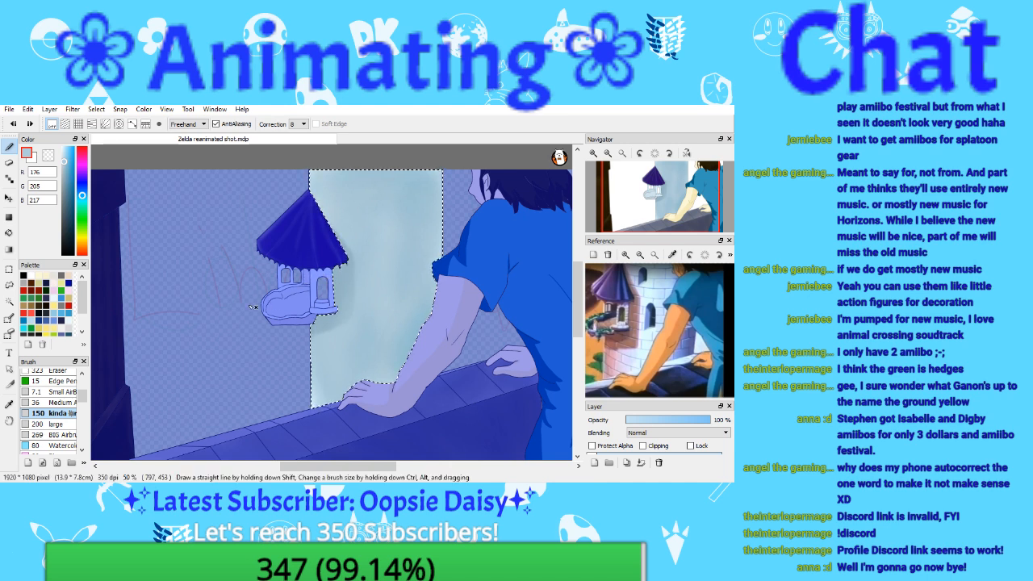
click(66, 163)
drag(63, 154, 63, 152)
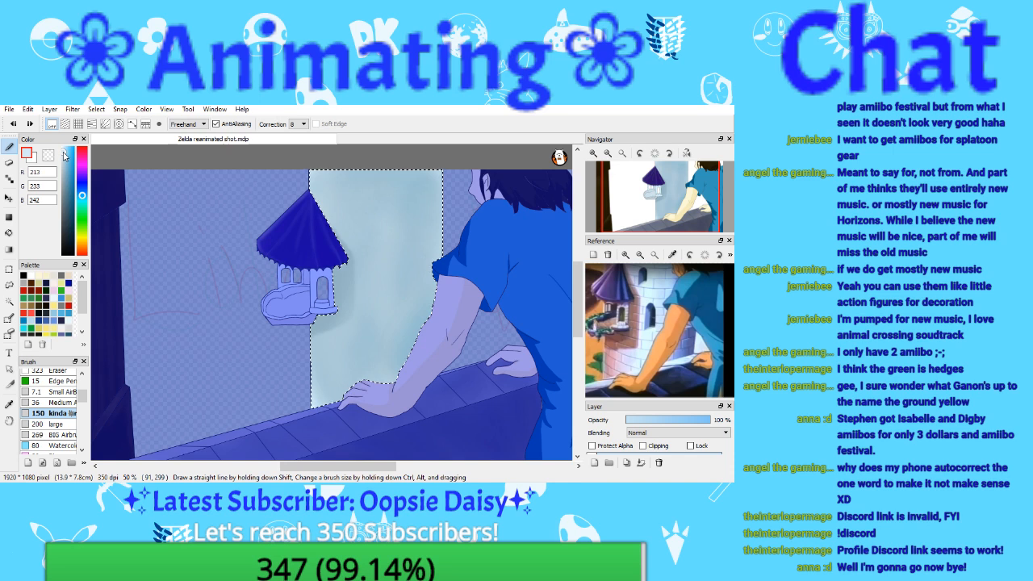
drag(373, 174, 385, 263)
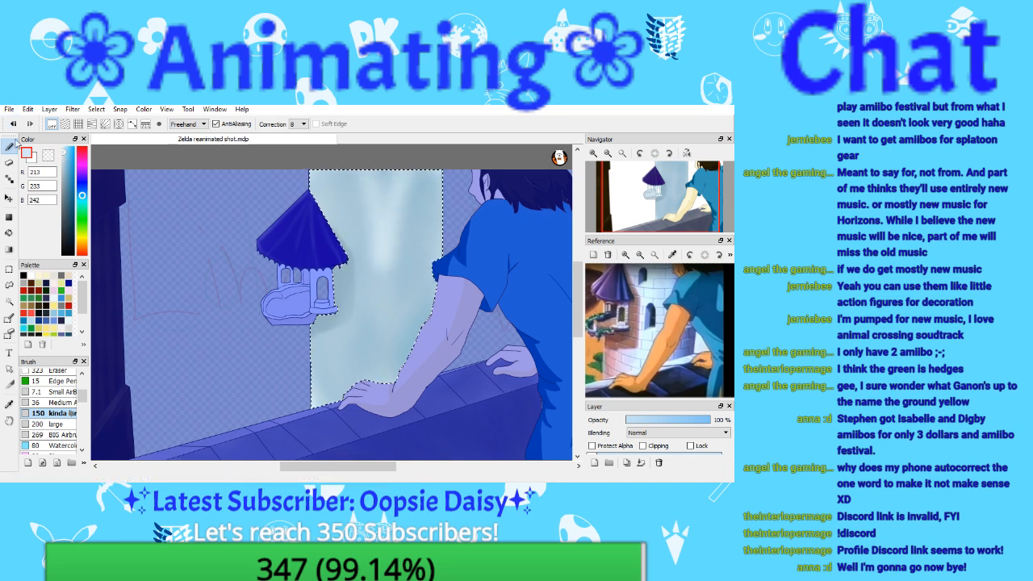
click(57, 434)
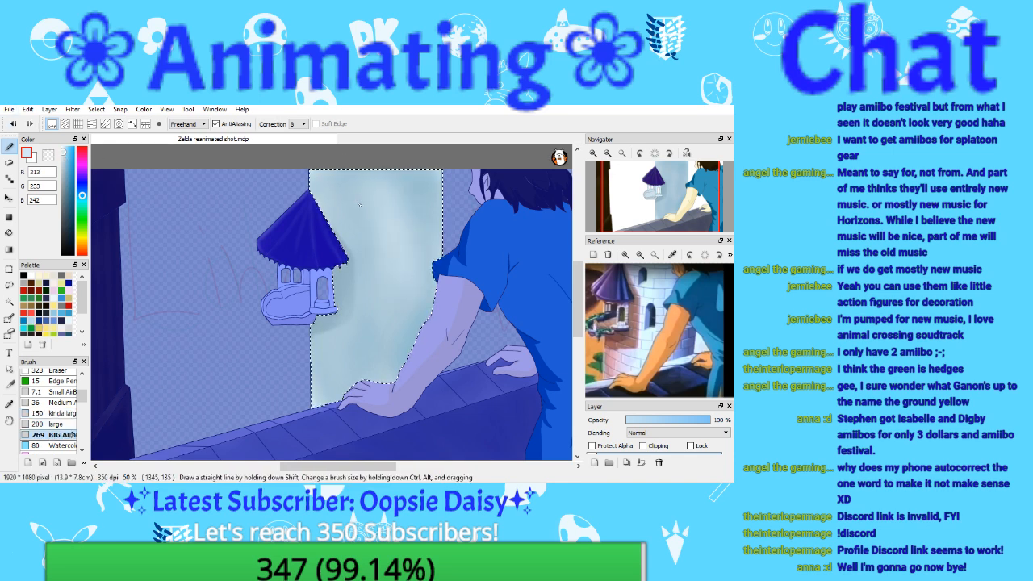
click(13, 124)
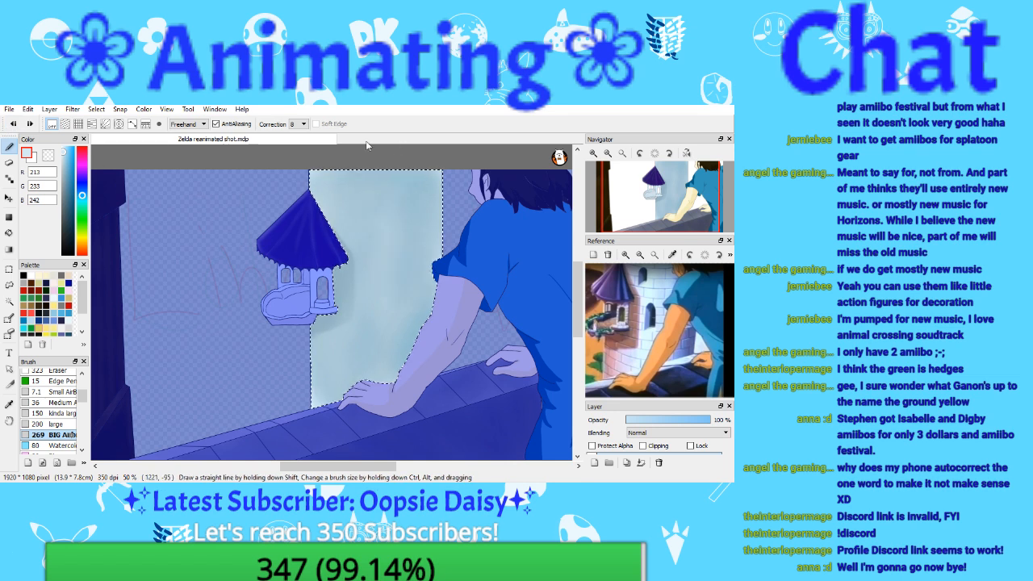
click(11, 110)
click(52, 192)
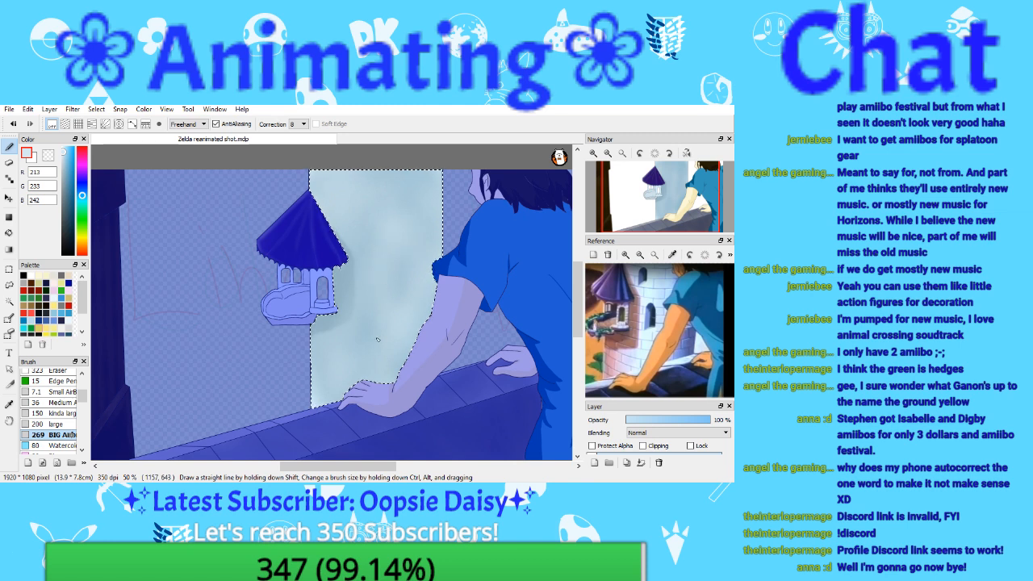
Step: Save the drawing with the lightened tower wall again and clear the selection
click(9, 109)
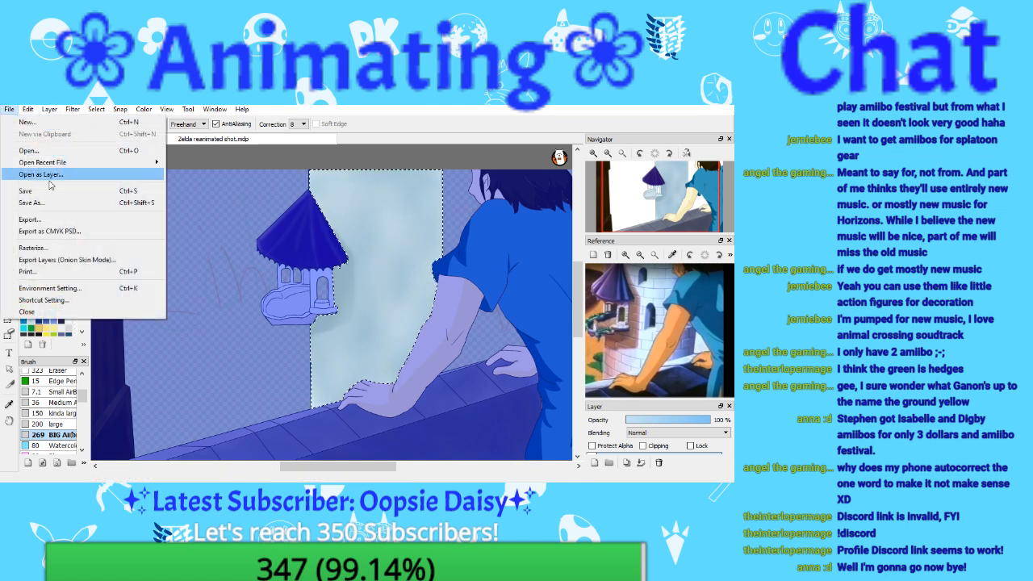
key(Escape)
key(ctrl+d)
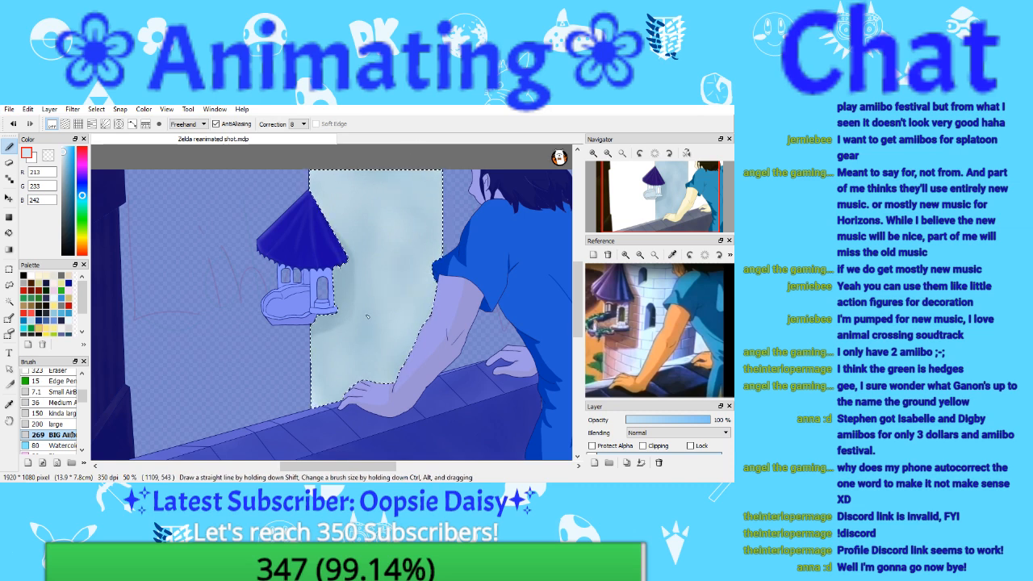
click(10, 110)
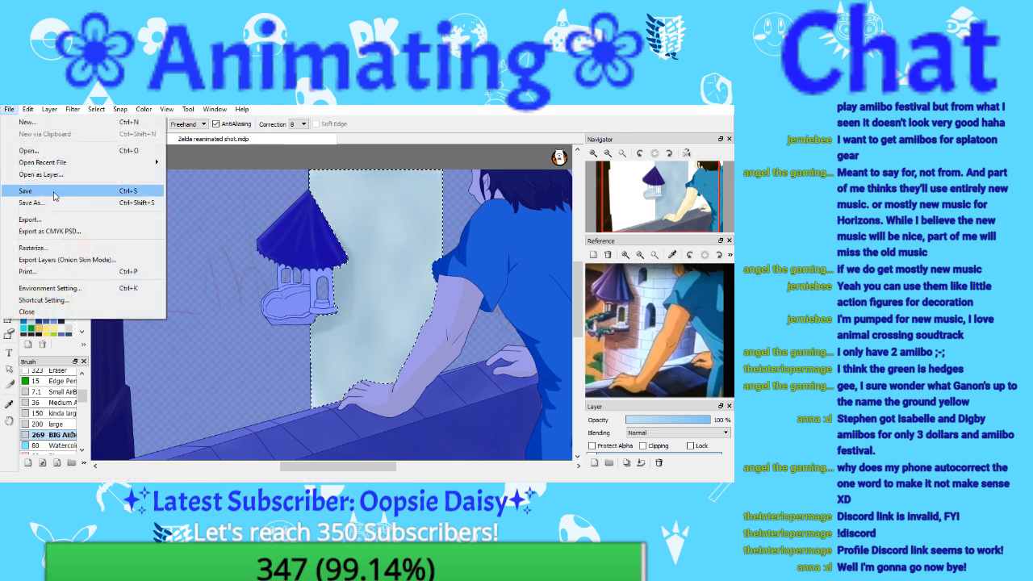
click(54, 192)
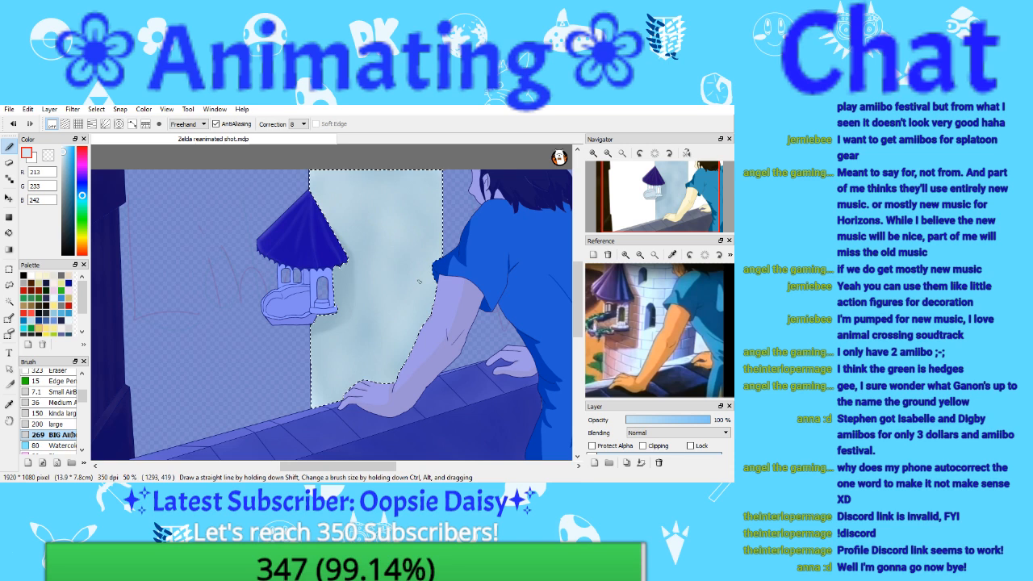
key(ctrl+d)
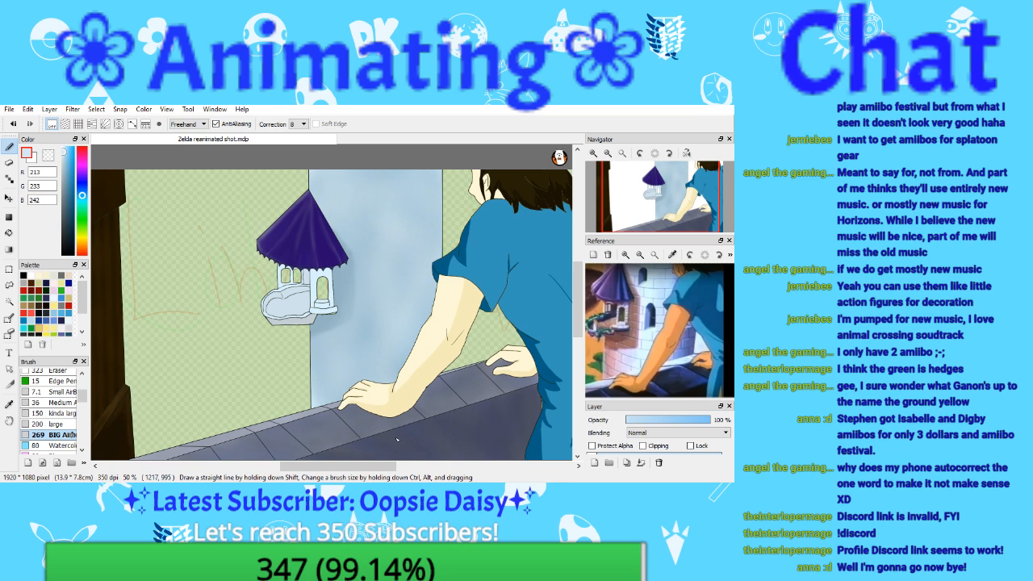
Step: Sample a grey from the stone ledge, lighten it to RGB 210, 210, 210, and airbrush it softly over the selected tower wall
drag(327, 440, 436, 403)
click(12, 124)
key(i)
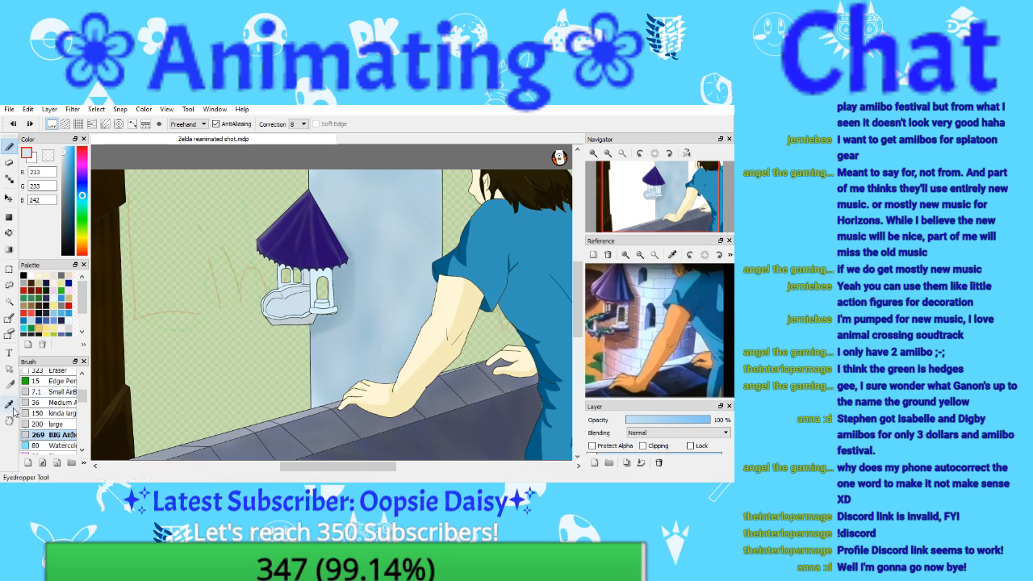
click(242, 428)
drag(64, 178, 61, 165)
click(13, 125)
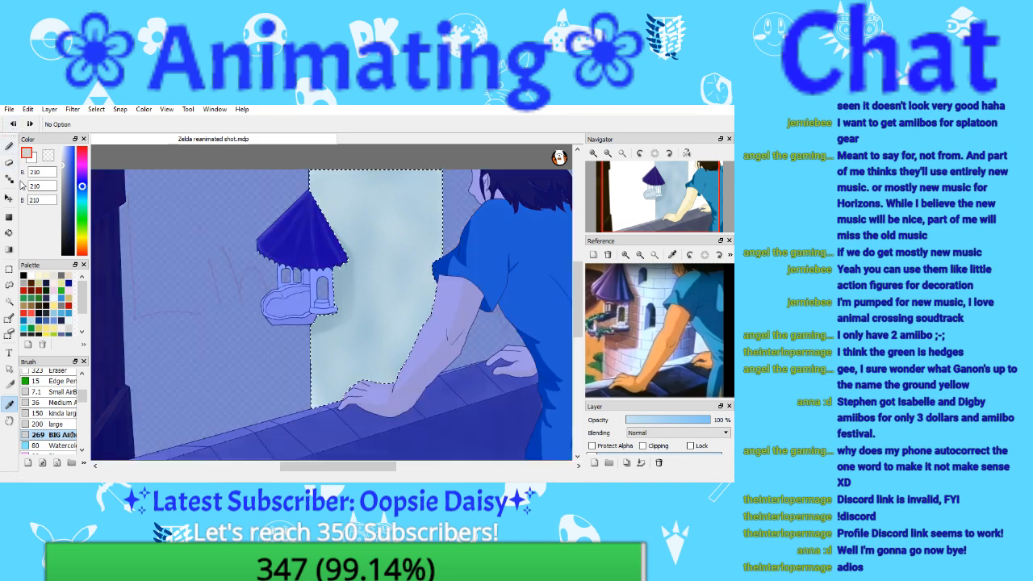
click(10, 147)
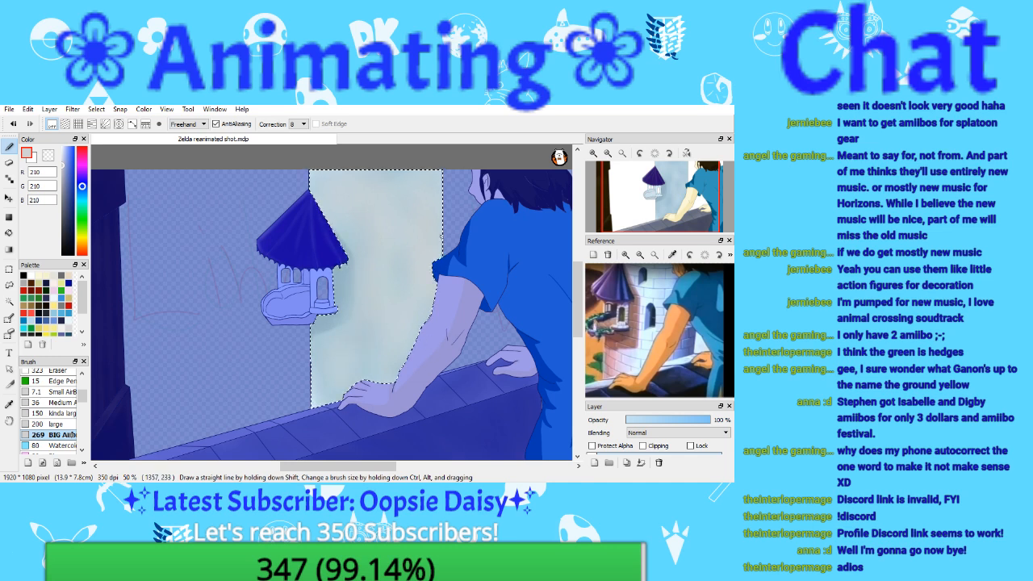
key(ctrl+d)
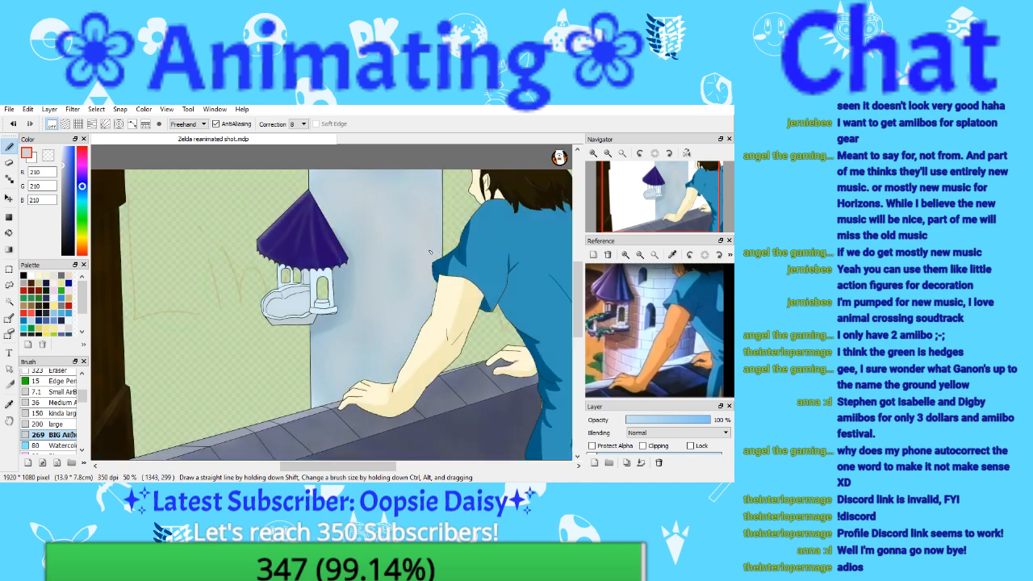
Step: Reselect the wall, shade beside the turret in RGB 178, 178, 178, undo the last stroke, and blend with a sampled RGB 192, 210, 215
key(ctrl+z)
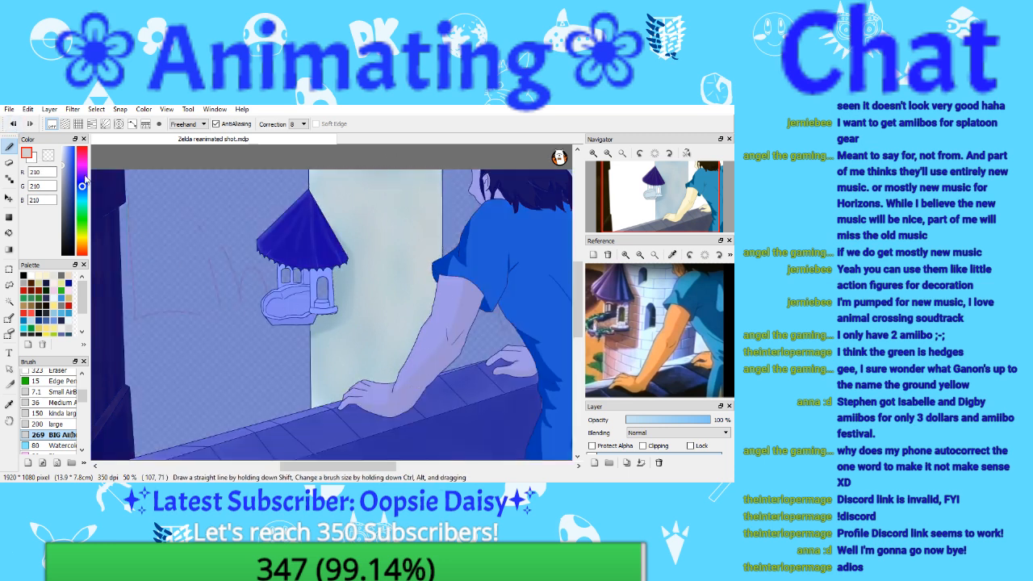
drag(63, 167, 62, 179)
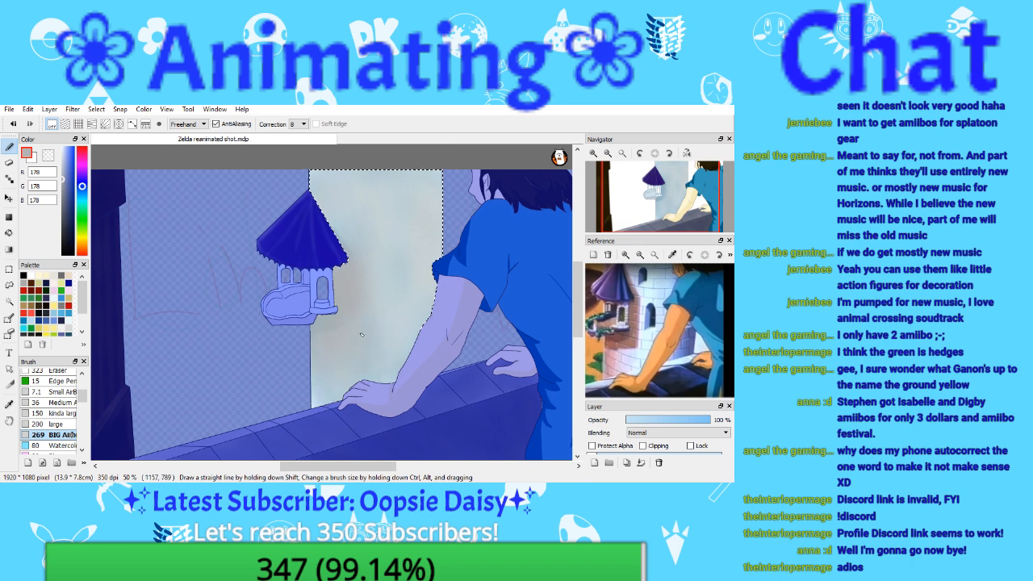
key(ctrl+z)
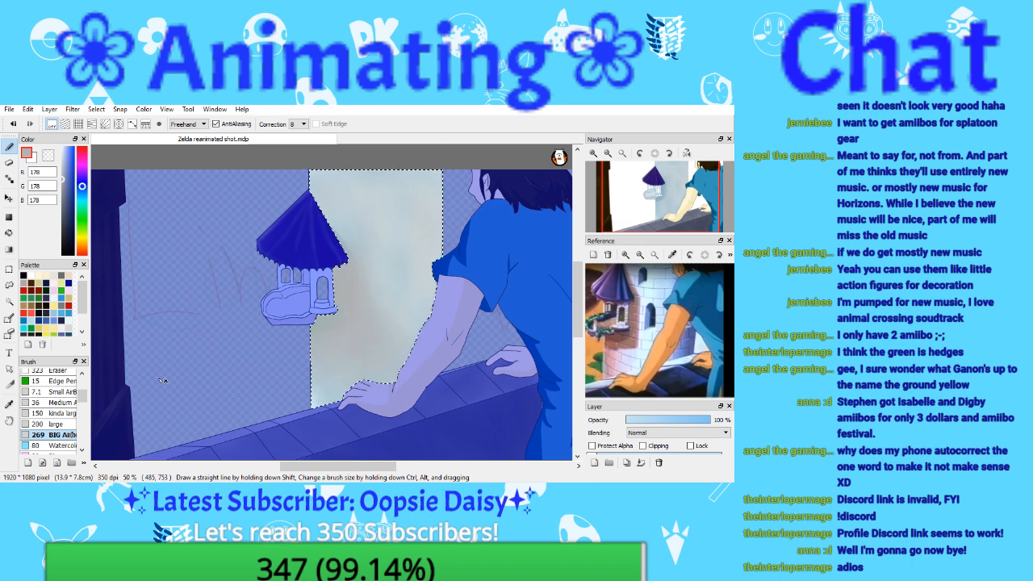
click(9, 404)
click(415, 176)
click(9, 146)
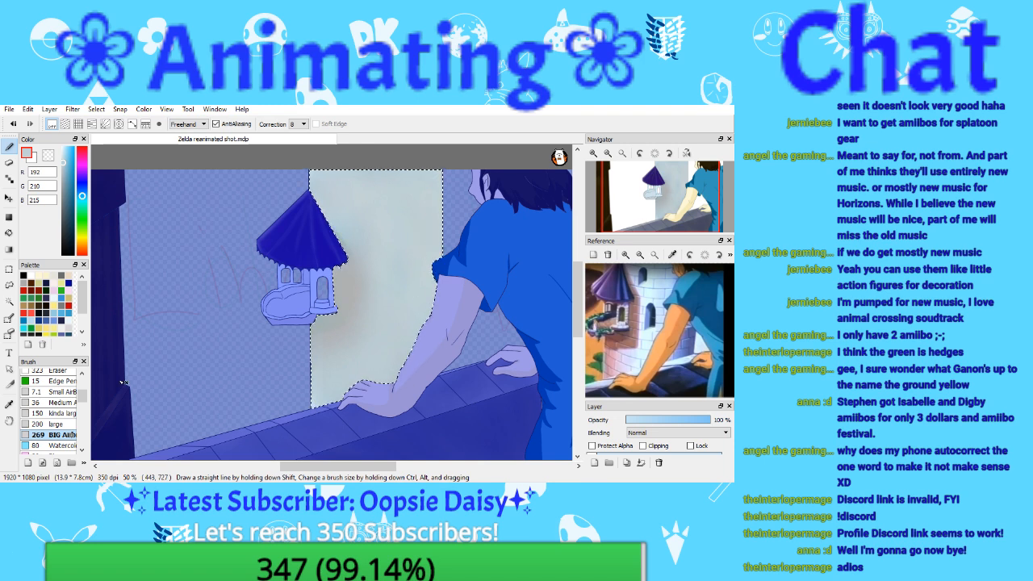
Step: Sample RGB 175, 178, 178 beside the turret and darken the tower wall's edges and turret shadow with the 150 px brush
key(i)
click(343, 282)
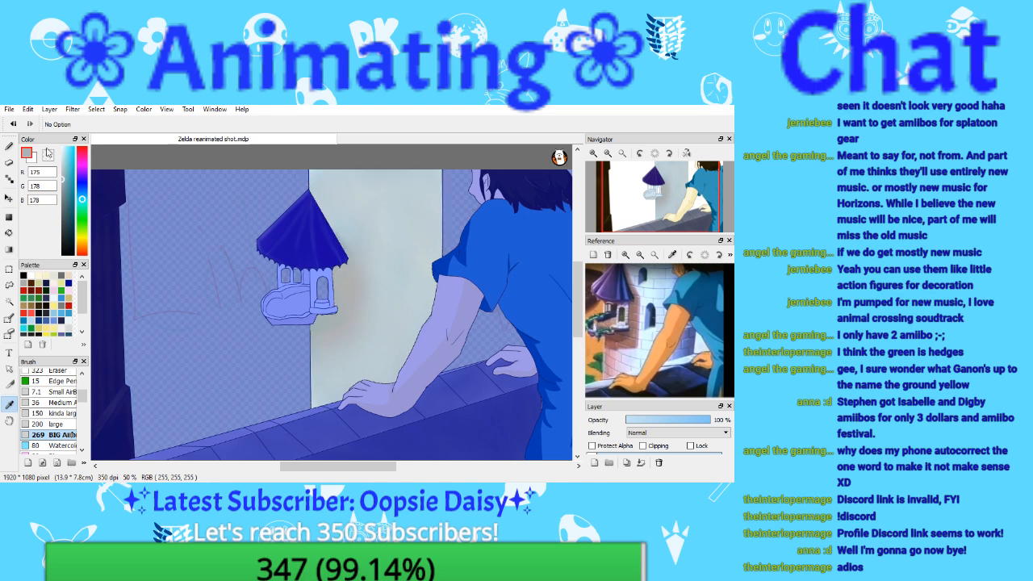
click(57, 413)
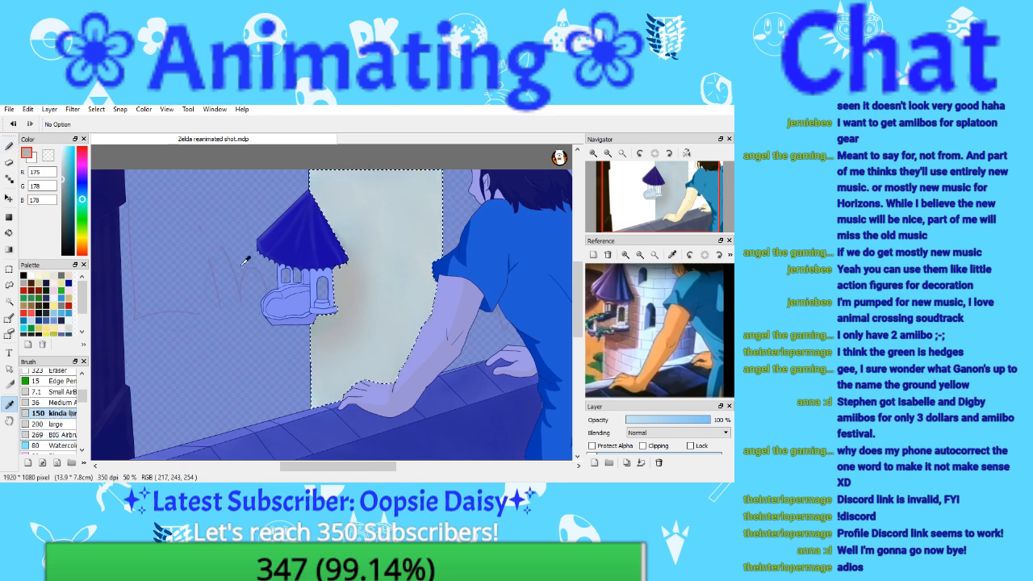
key(b)
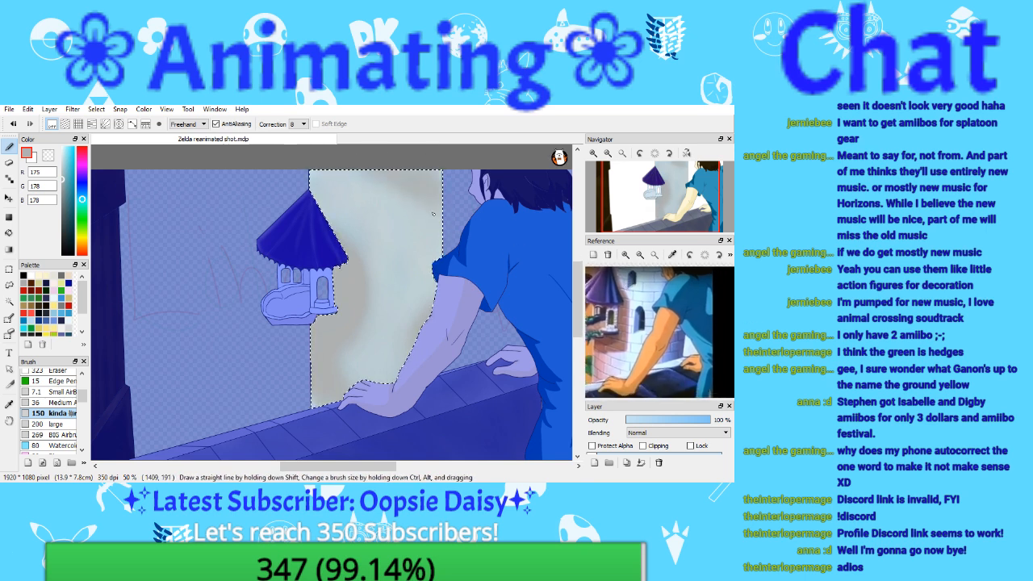
Step: Set the brush colour to RGB 177, 190, 193 for blending the grey wall shading, and save the file
key(i)
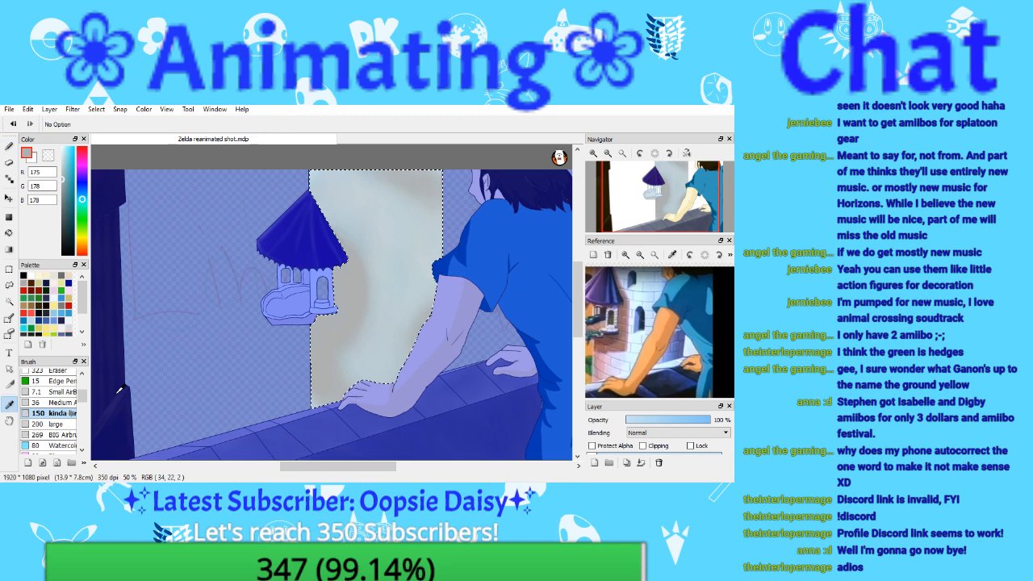
click(403, 248)
click(67, 174)
click(63, 173)
click(9, 147)
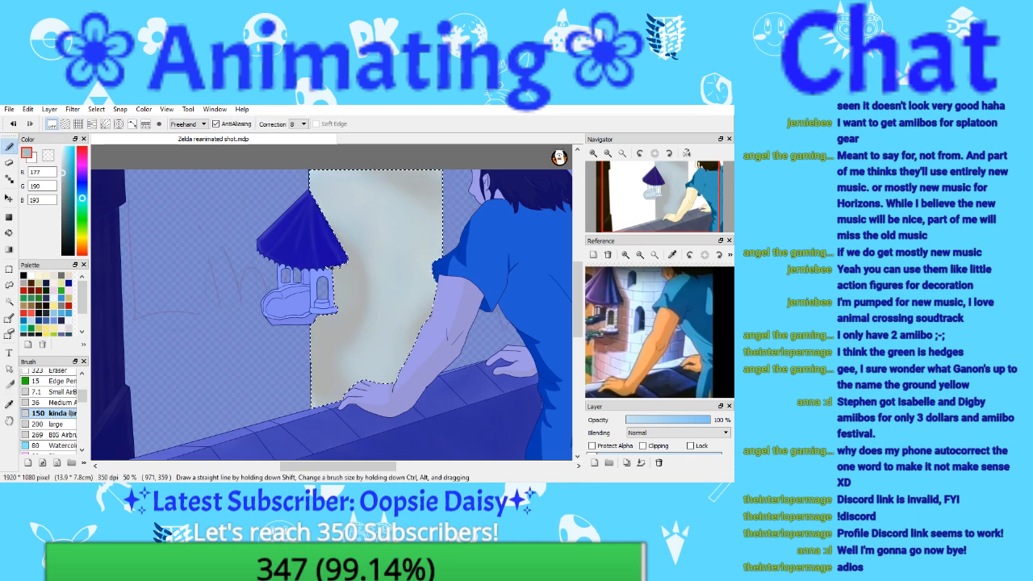
click(9, 110)
click(58, 192)
key(XF86AudioLowerVolume)
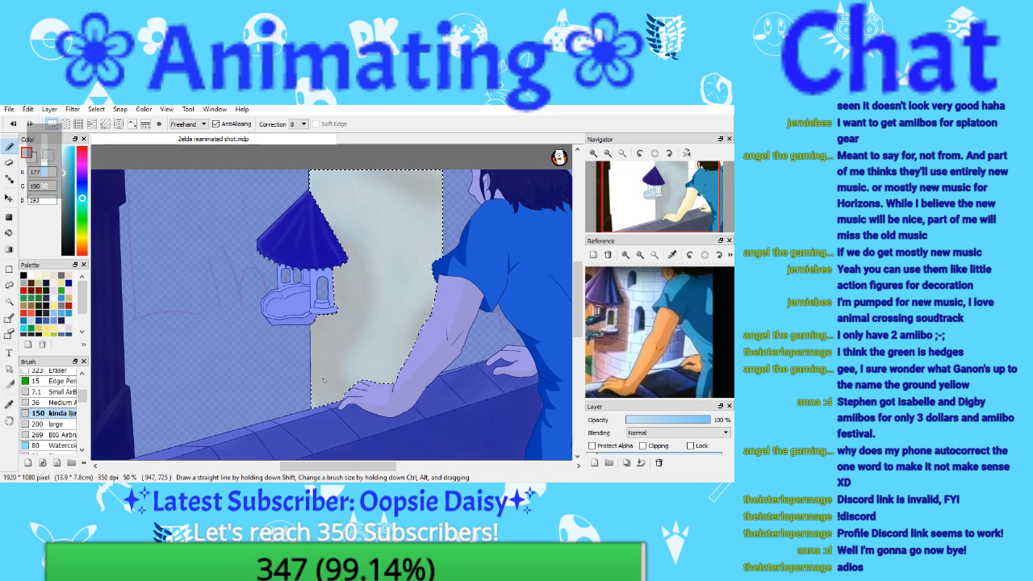
key(XF86AudioLowerVolume)
key(XF86AudioLowerVolume)
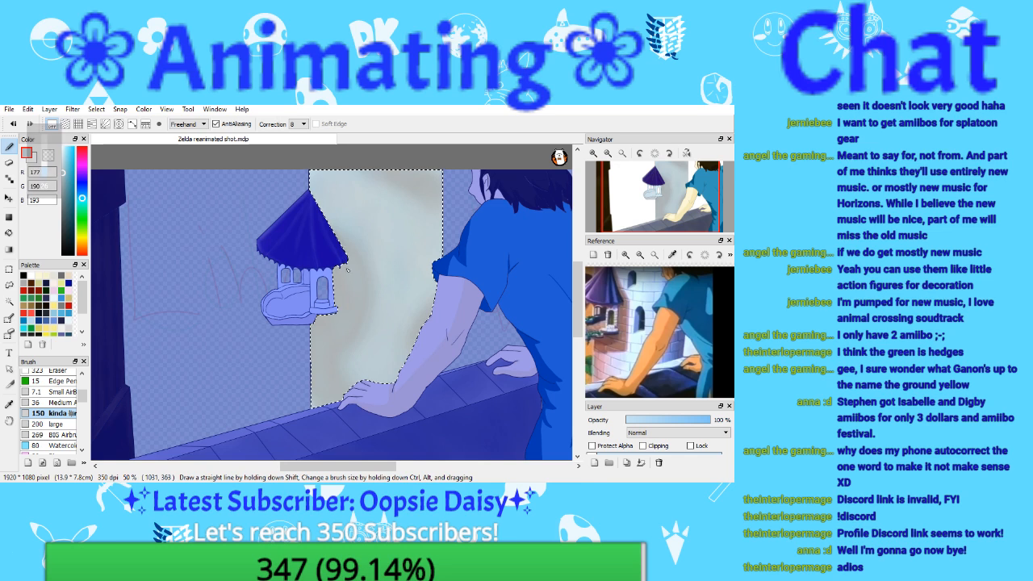
Step: Undo the last wall stroke, blend the grey shading across the tower wall in RGB 200, 200, 200, and clear the selection
click(9, 127)
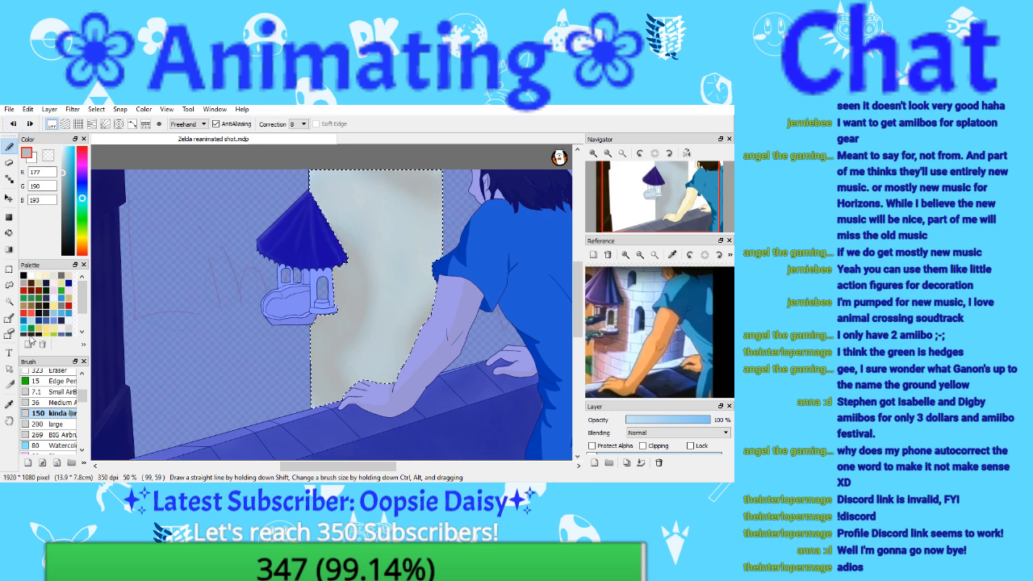
click(9, 401)
click(399, 190)
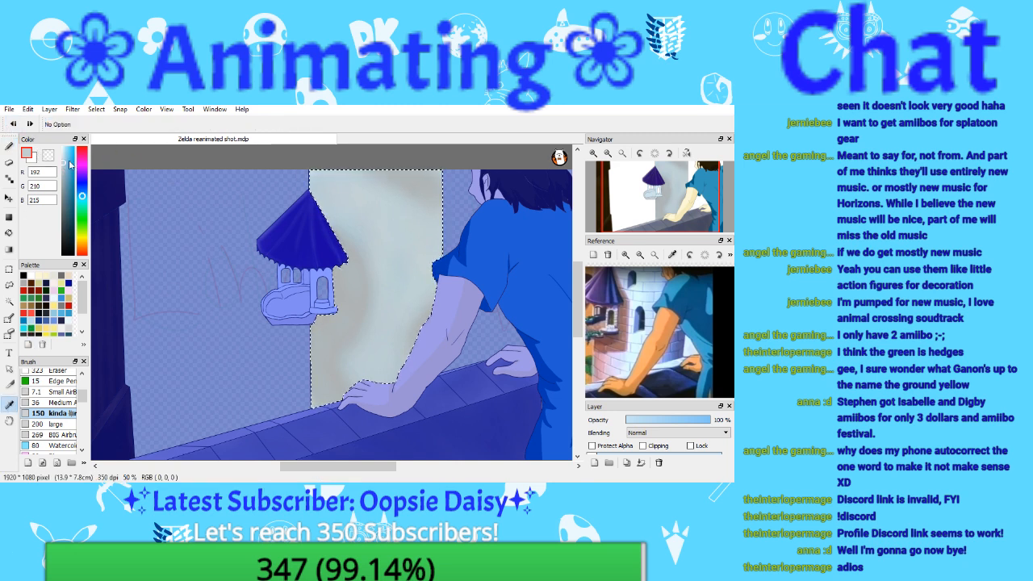
drag(64, 161, 62, 170)
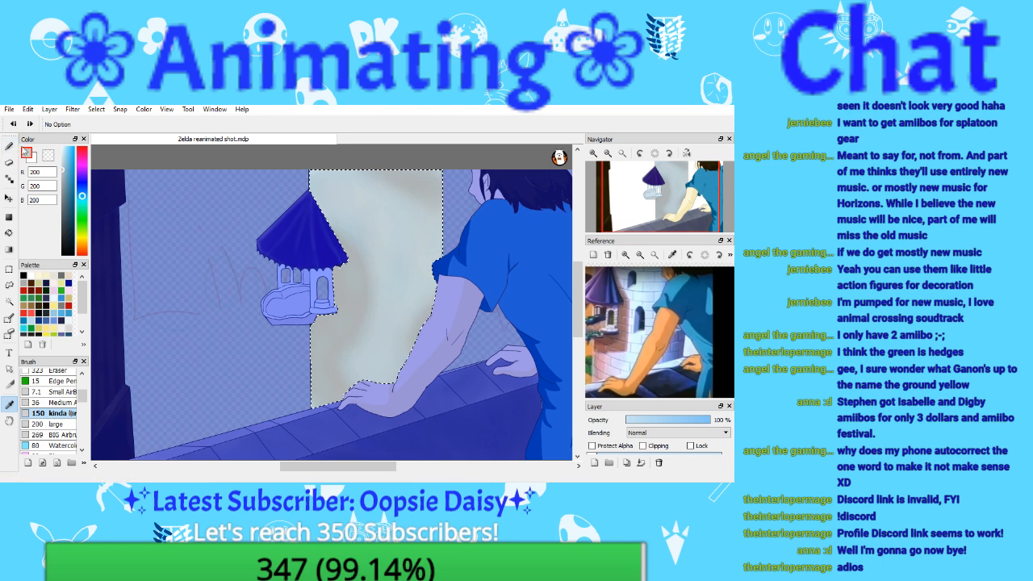
click(9, 146)
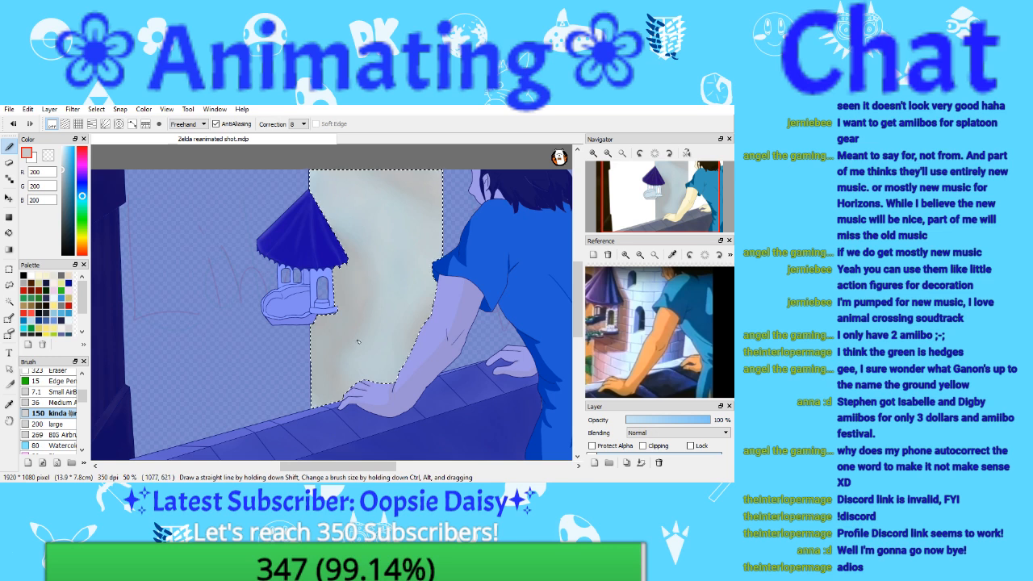
key(ctrl+d)
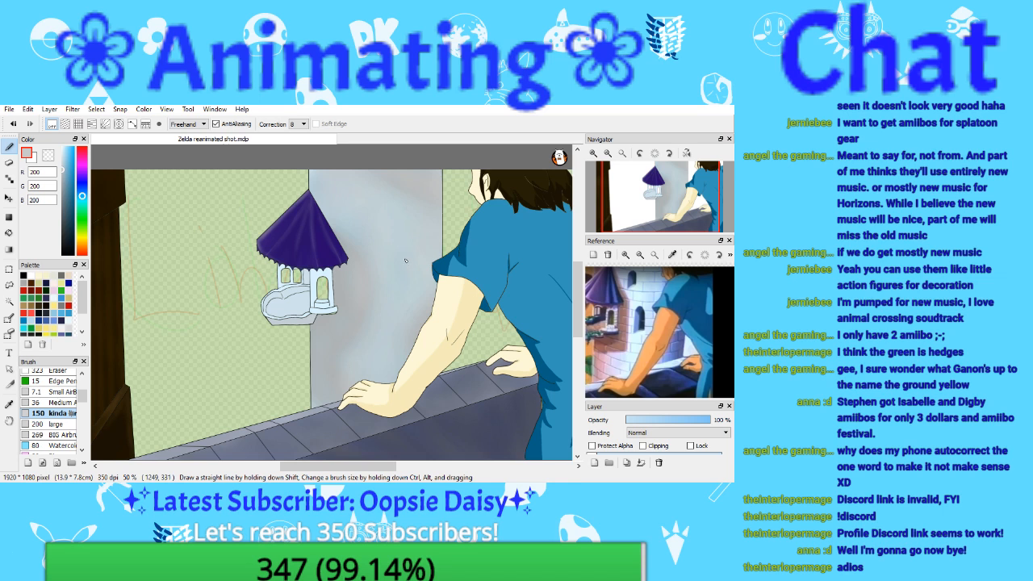
Step: Sample the tower wall's colour, lighten it to RGB 233, 233, 233, and restore the wall selection for brushing
click(8, 404)
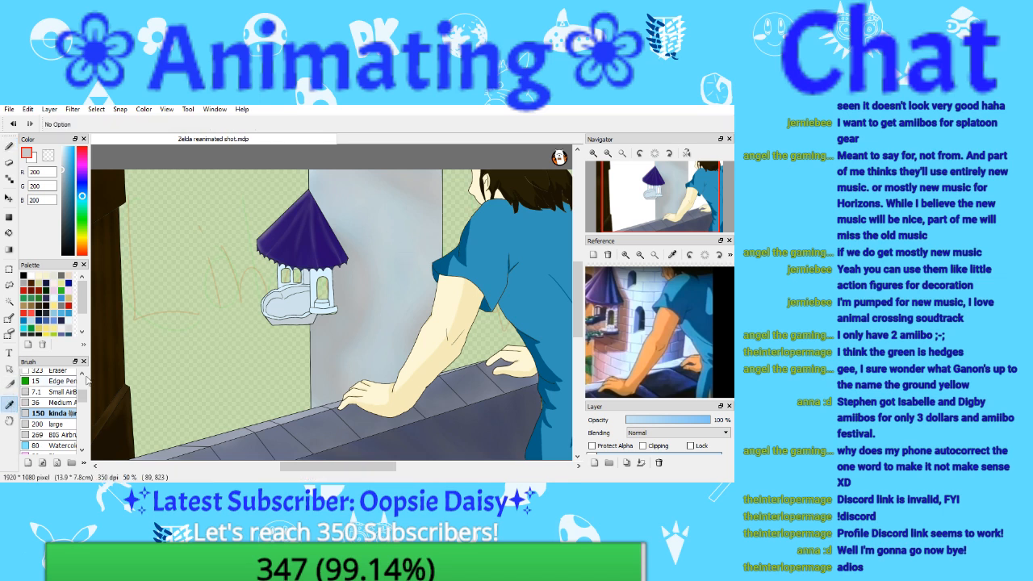
click(376, 263)
click(62, 156)
click(12, 125)
click(9, 146)
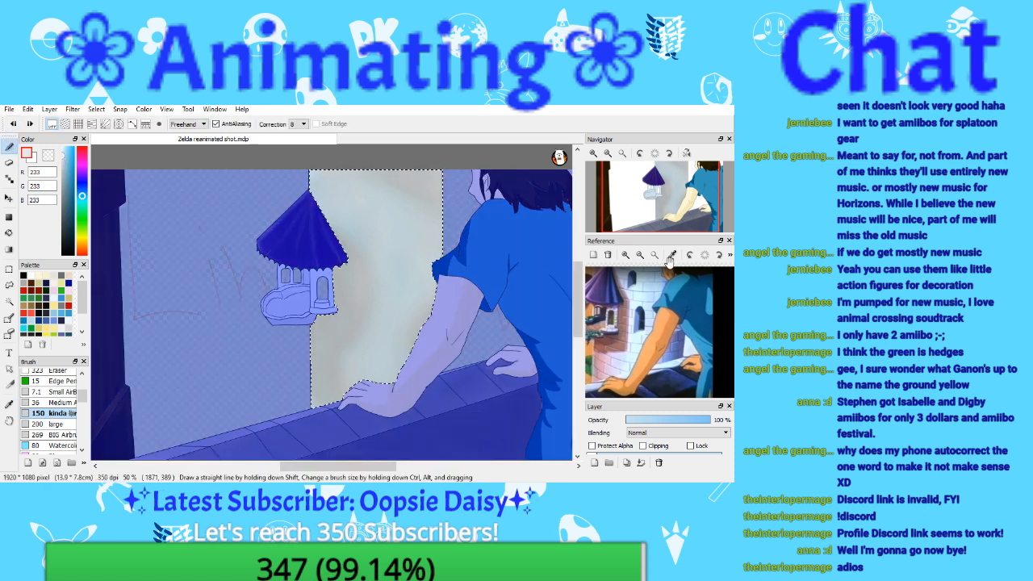
Step: Sample blues from the reference frame and turret, and set the brush colour to light grey RGB 243, 243, 243
click(652, 292)
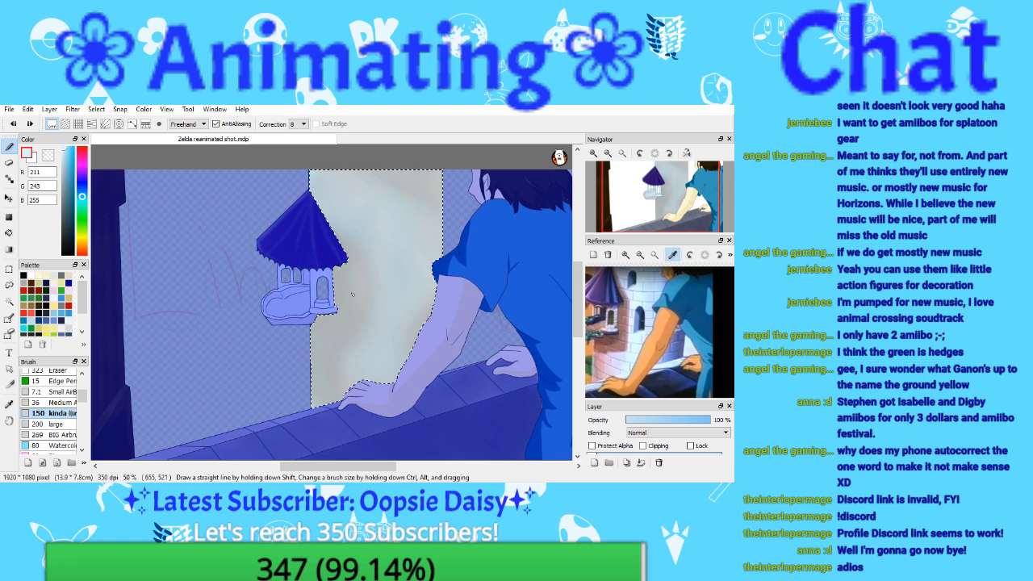
click(10, 403)
click(322, 308)
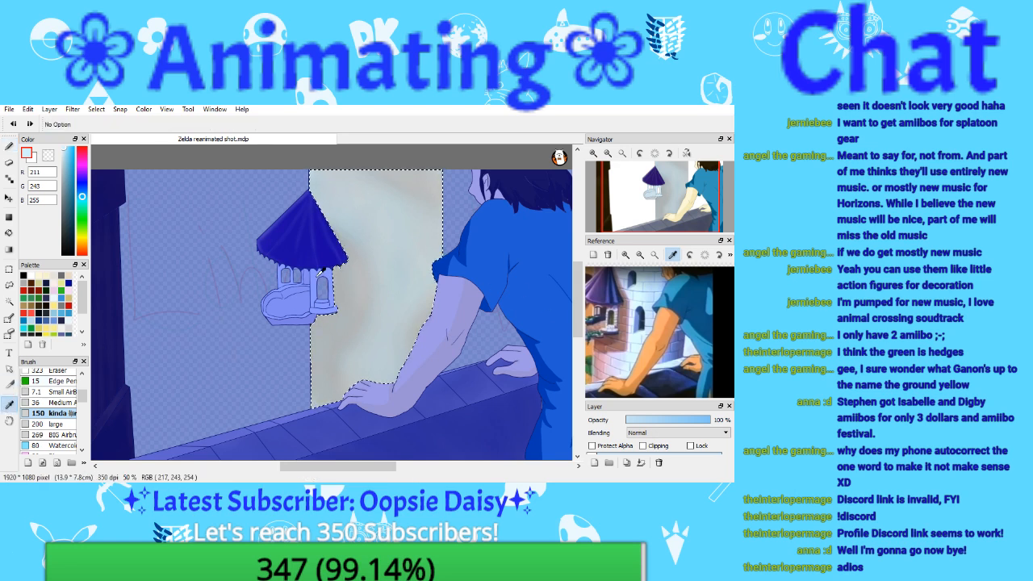
click(63, 154)
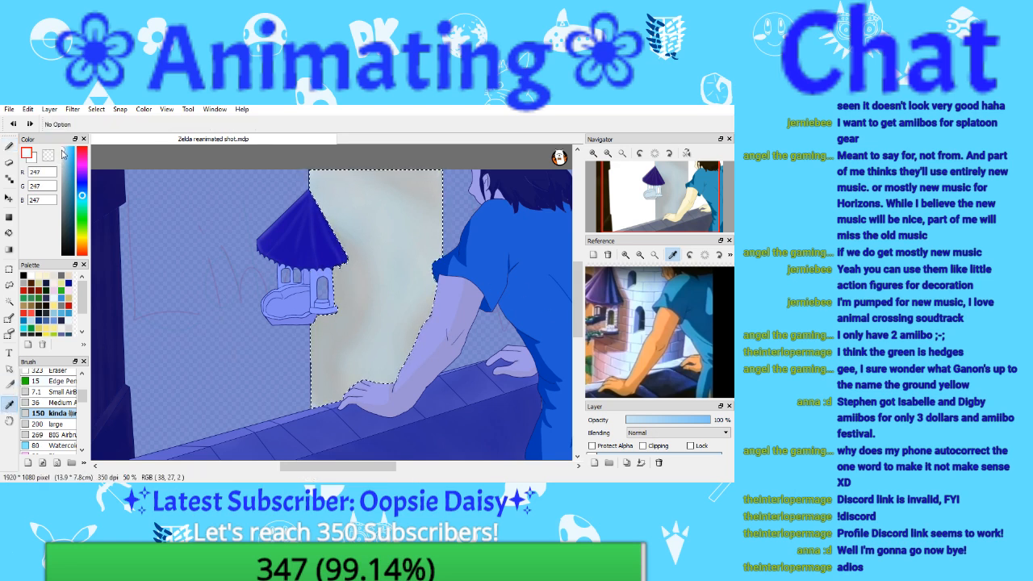
key(ctrl+d)
click(56, 434)
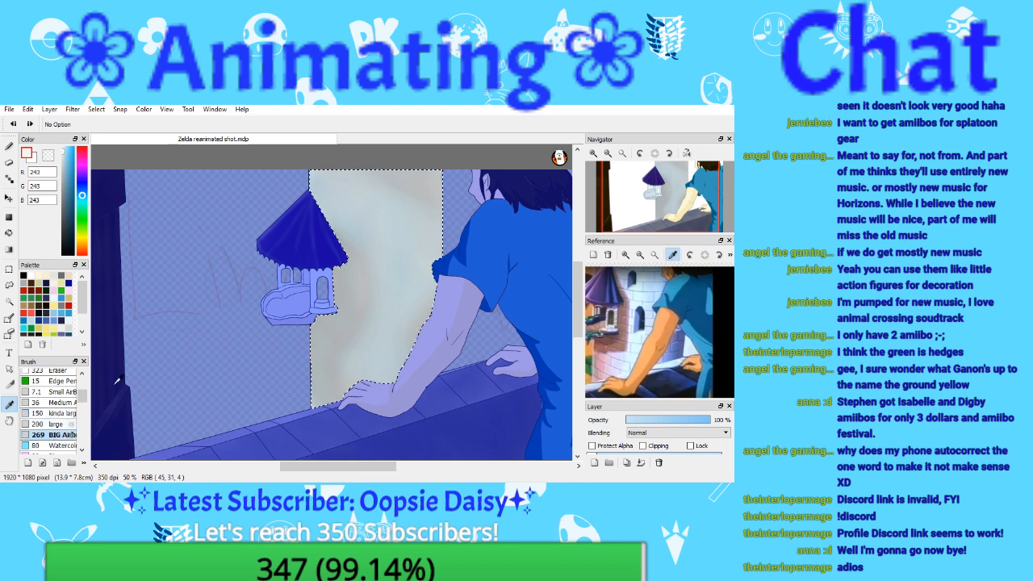
click(9, 146)
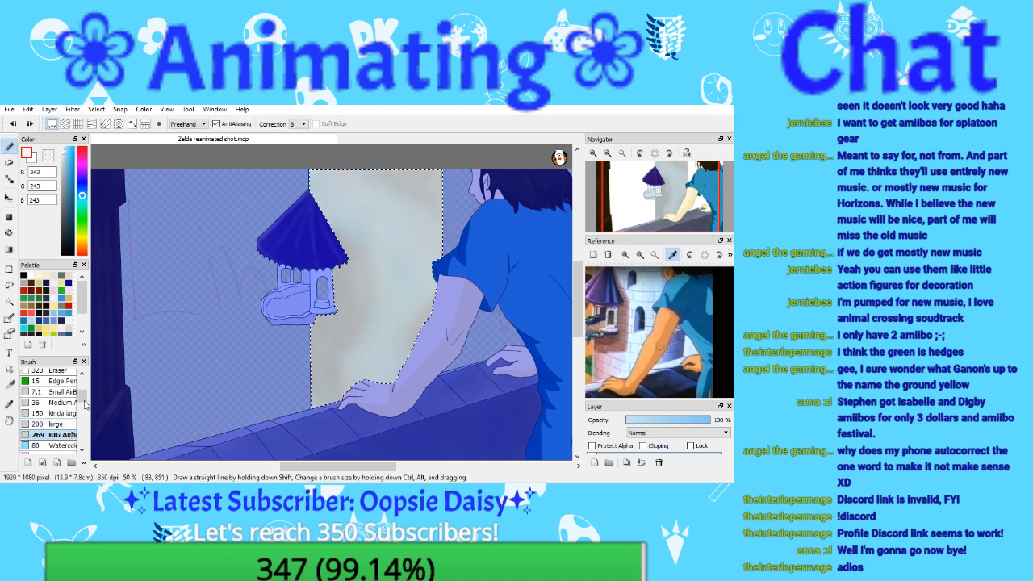
Step: Cover the selected tower wall with flat RGB 243, 243, 243 using the 40 px GIANT pen, keep the selection, and save the file
drag(82, 395, 82, 380)
click(65, 374)
mouse_move(360, 169)
mouse_down()
mouse_move(331, 173)
mouse_move(342, 142)
mouse_move(305, 193)
mouse_move(295, 227)
mouse_up()
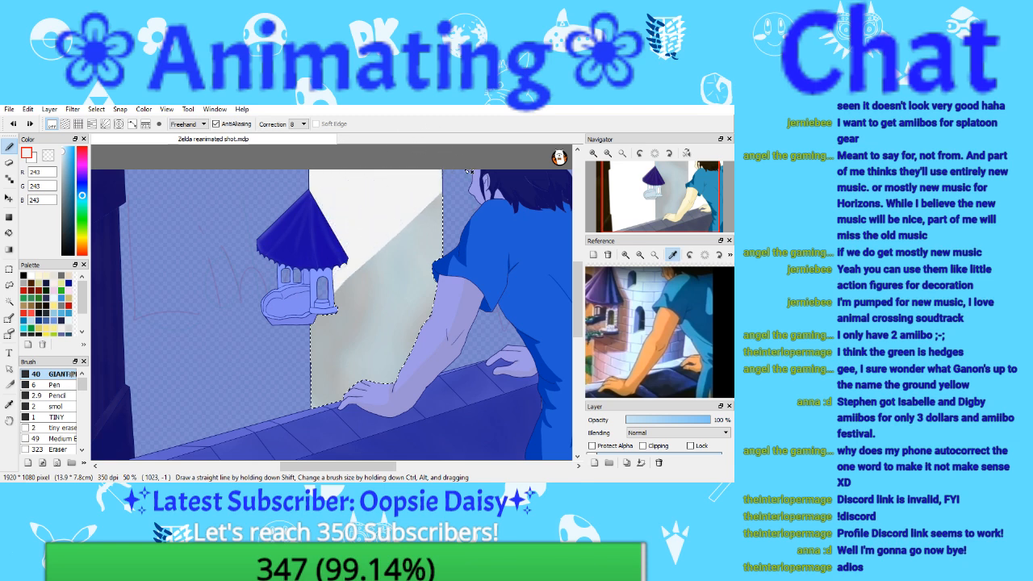
drag(381, 285, 331, 373)
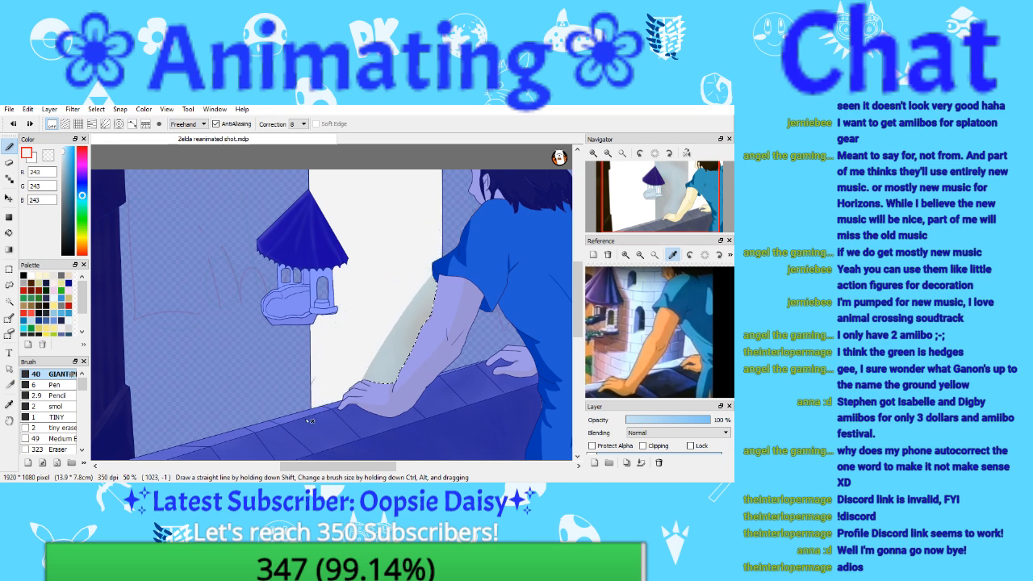
mouse_move(432, 278)
mouse_down()
mouse_move(387, 339)
mouse_move(419, 290)
mouse_move(442, 303)
mouse_move(416, 365)
mouse_up()
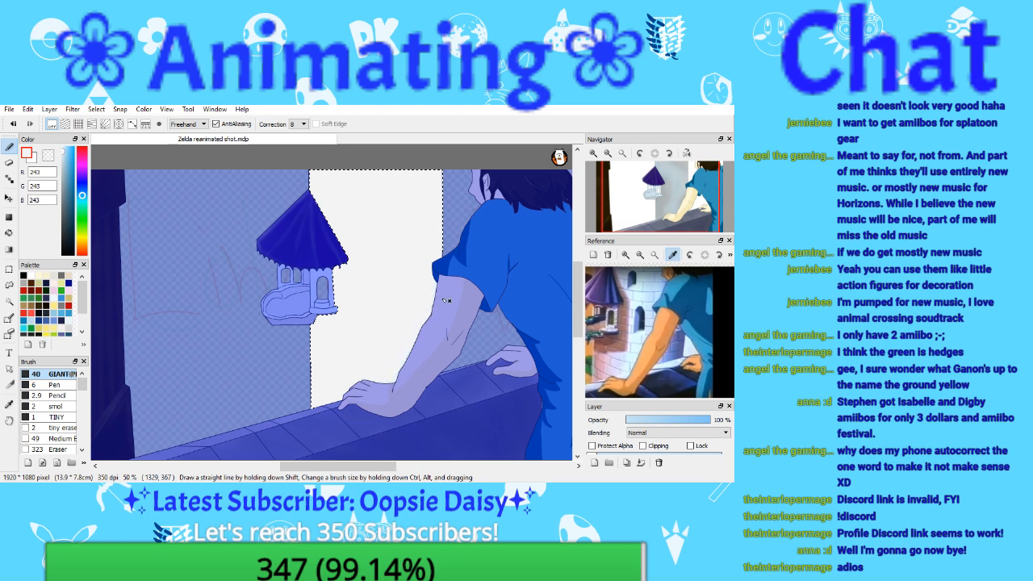
mouse_move(347, 178)
mouse_down()
mouse_move(416, 160)
mouse_move(363, 155)
mouse_move(333, 170)
mouse_move(270, 314)
mouse_move(307, 321)
mouse_up()
key(ctrl+d)
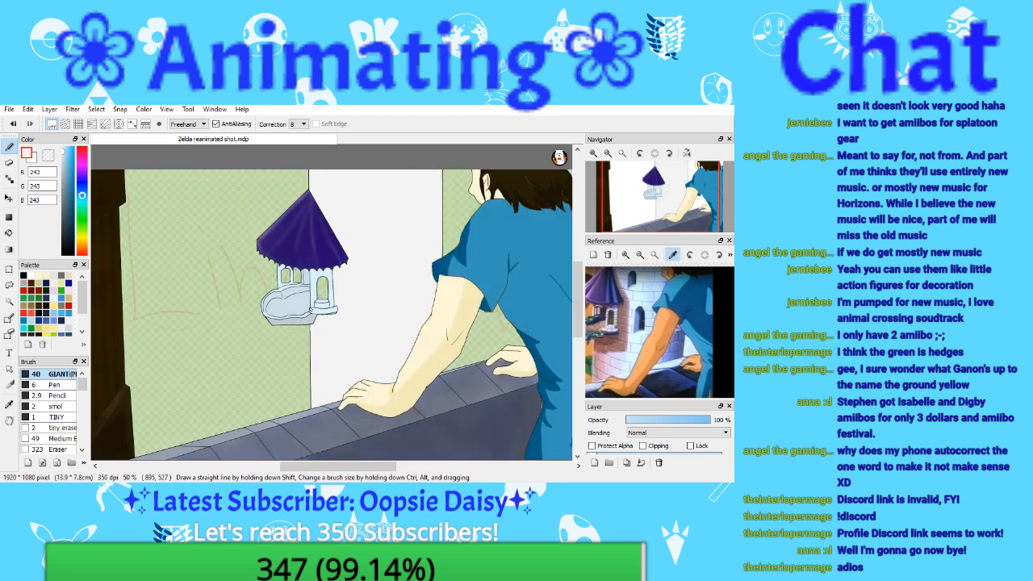
key(ctrl+z)
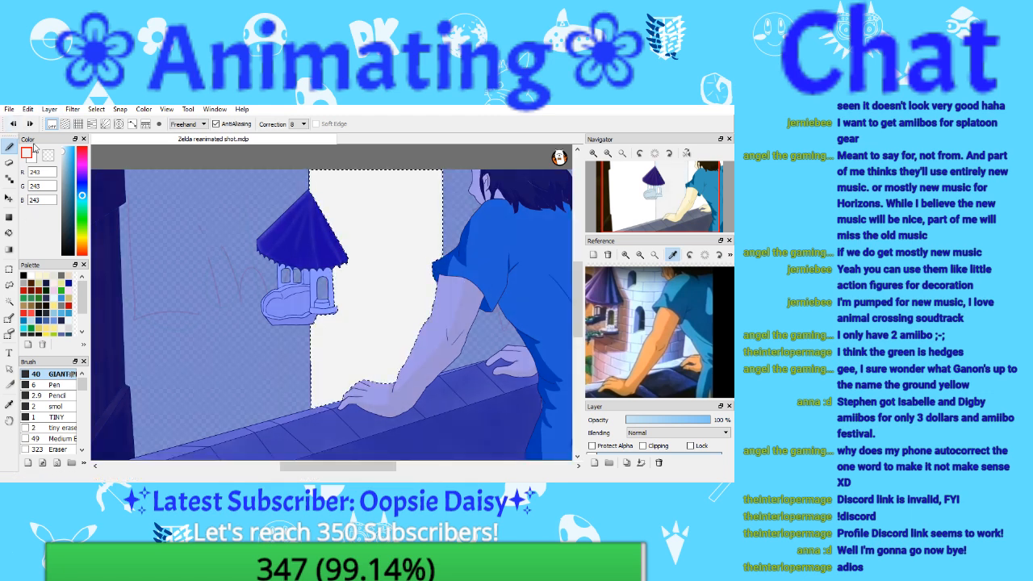
click(9, 109)
click(50, 192)
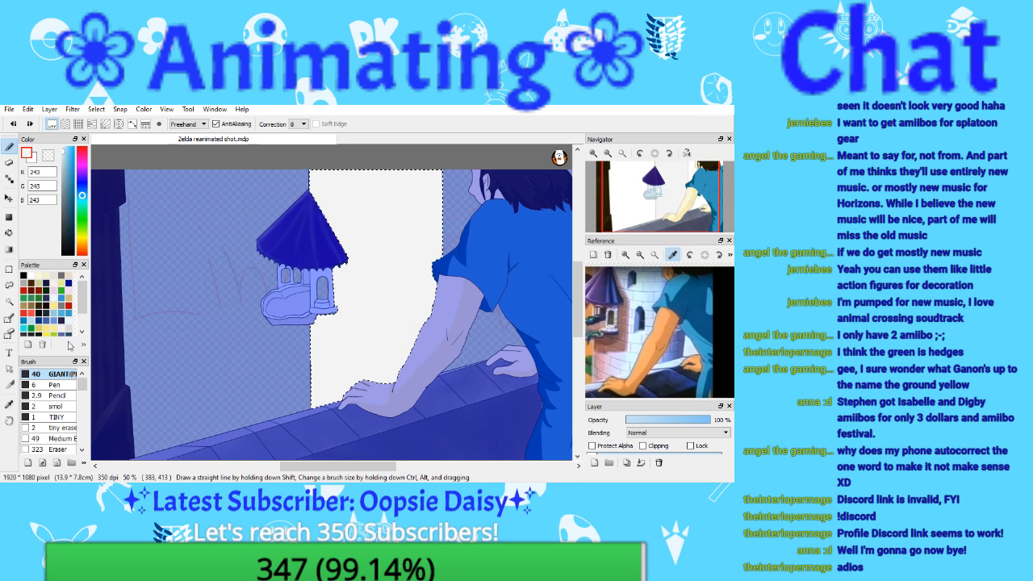
Step: Set the brush colour to RGB 214, 214, 214, choose the 36 px Medium airbrush, and undo the test stroke beside the turret
key(i)
mouse_move(72, 176)
mouse_down()
mouse_move(80, 197)
mouse_move(81, 186)
mouse_up()
click(10, 147)
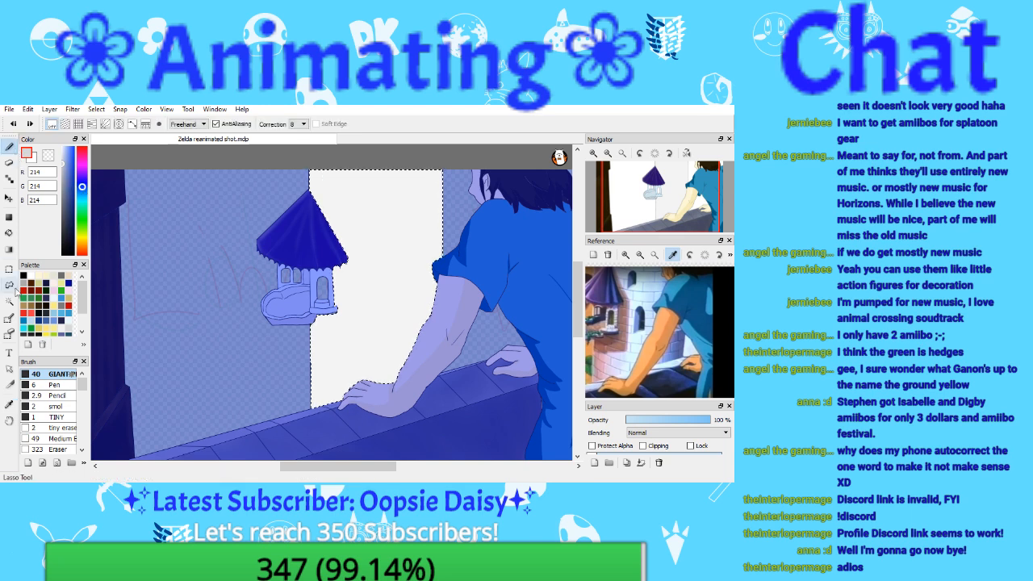
scroll(80, 387, down, 3)
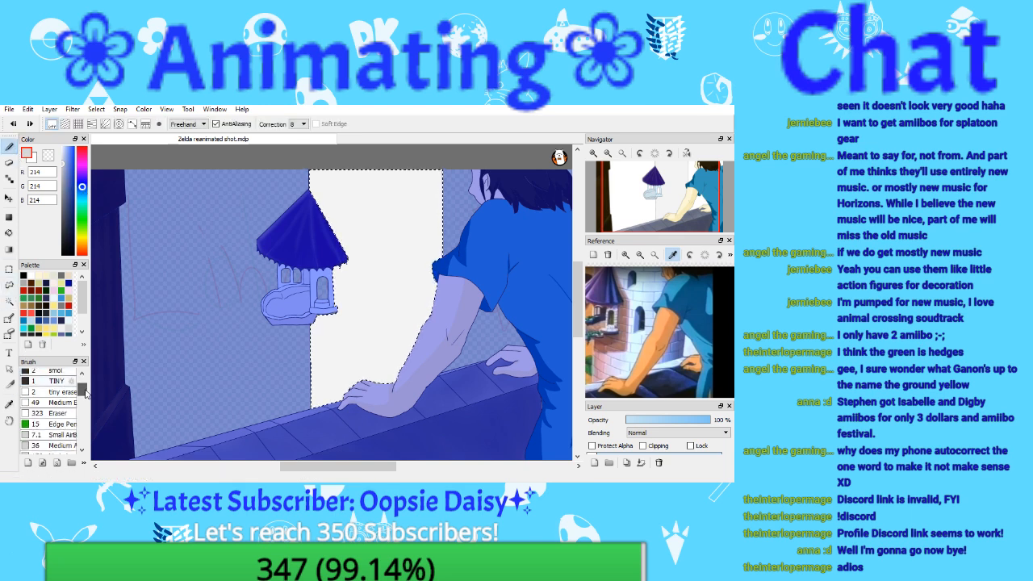
click(57, 401)
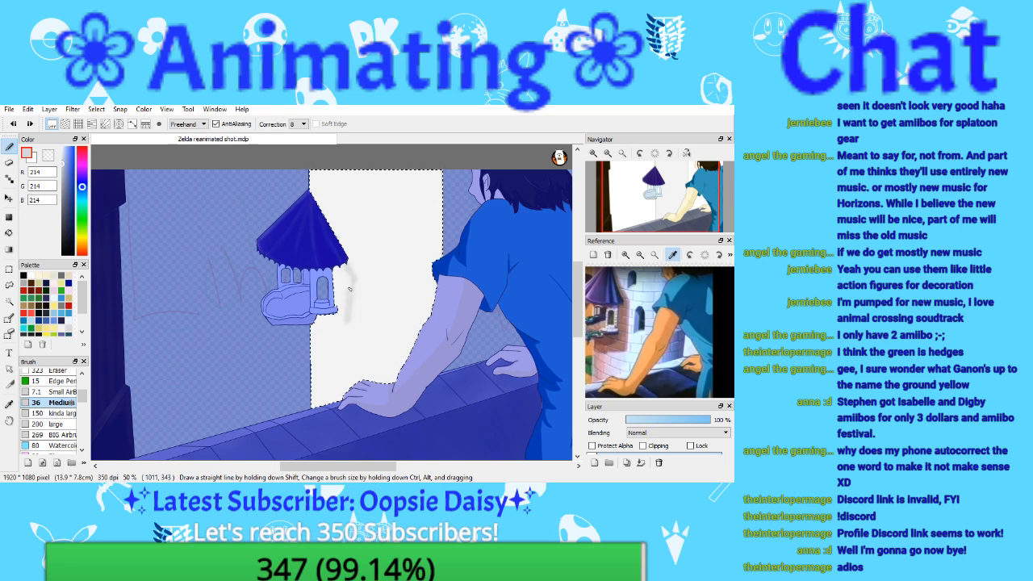
key(ctrl+z)
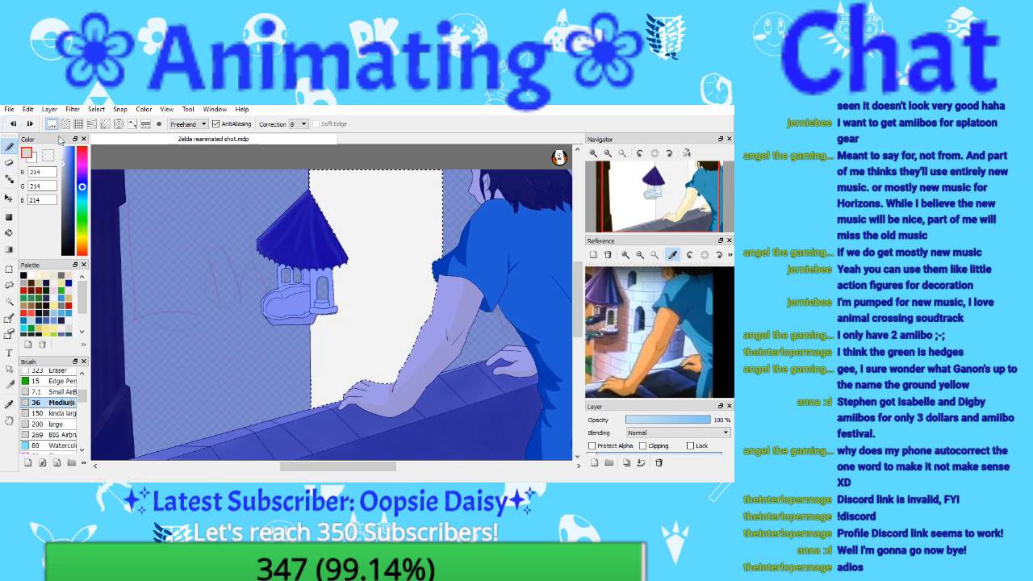
Step: Paint the turret's soft grey cast shadow on the tower wall, following its roof edge and body, in RGB 214, 214, 214
click(593, 153)
click(595, 153)
drag(652, 200, 653, 203)
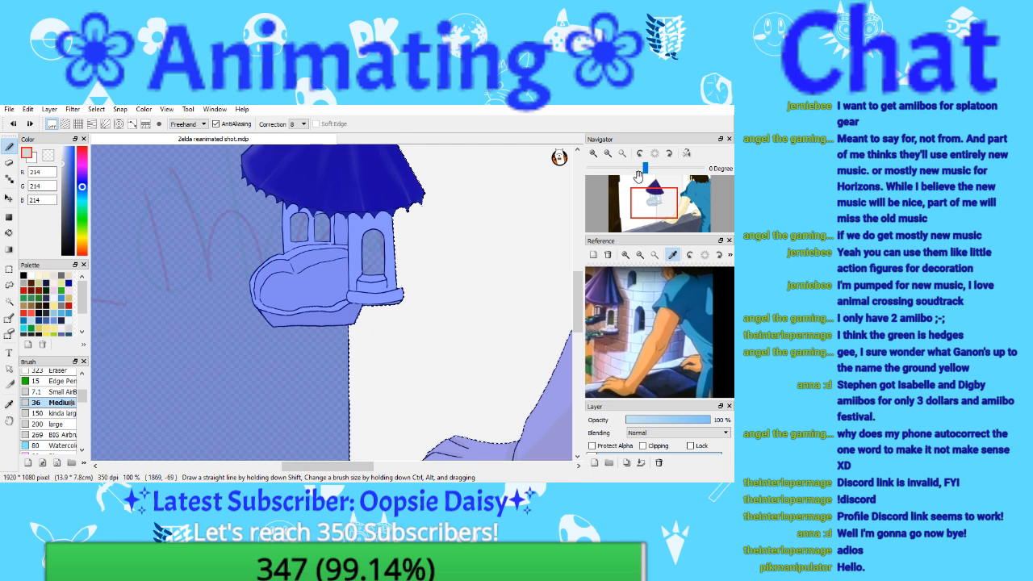
click(608, 157)
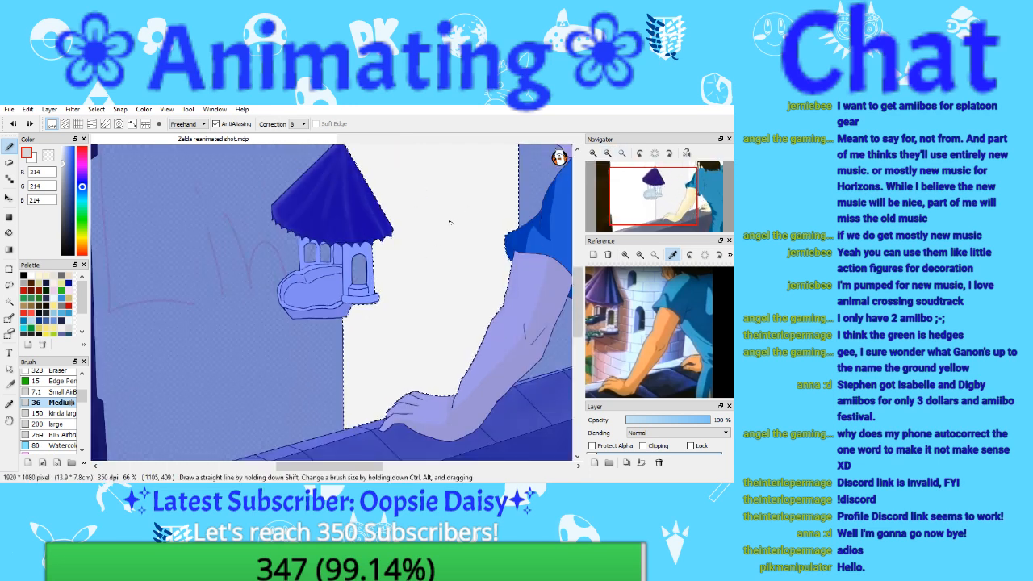
click(593, 154)
drag(635, 192, 648, 212)
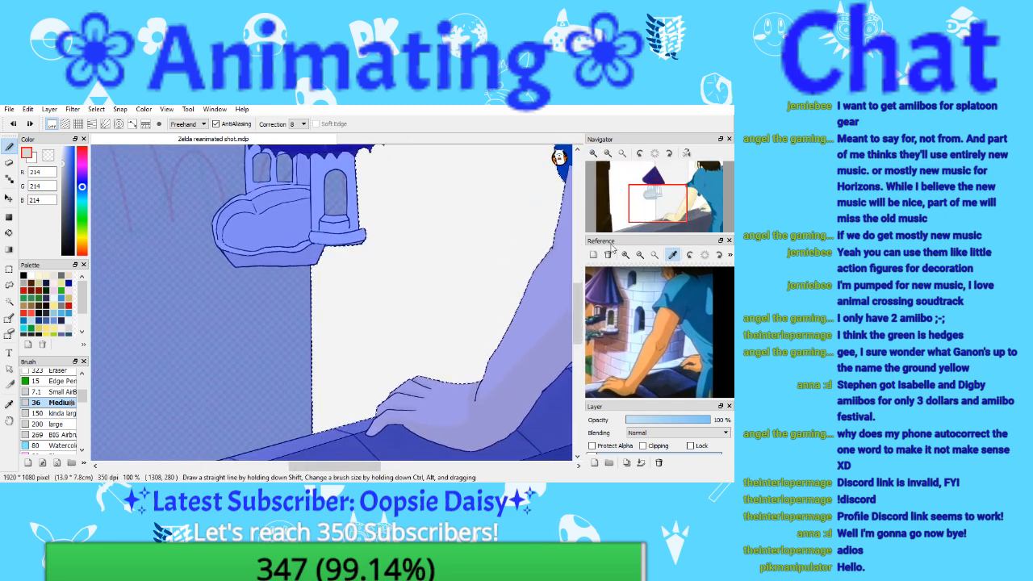
click(607, 153)
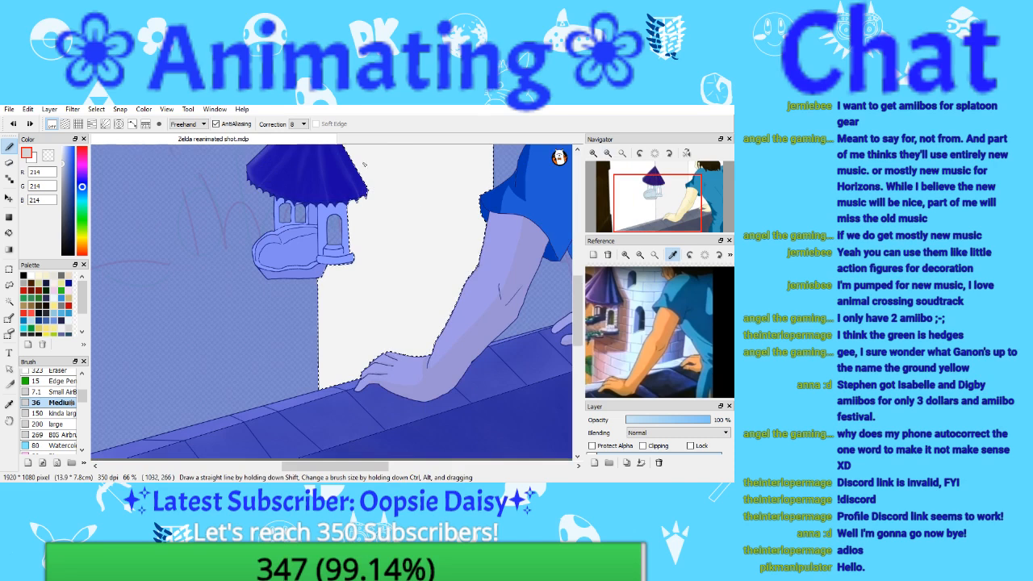
drag(636, 204, 651, 189)
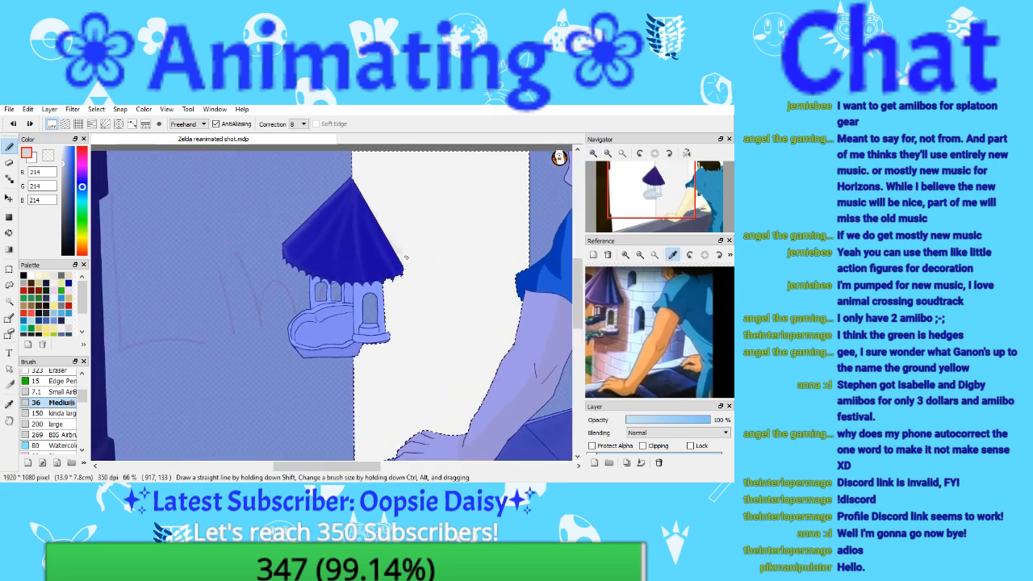
drag(407, 257, 411, 263)
drag(639, 179, 653, 193)
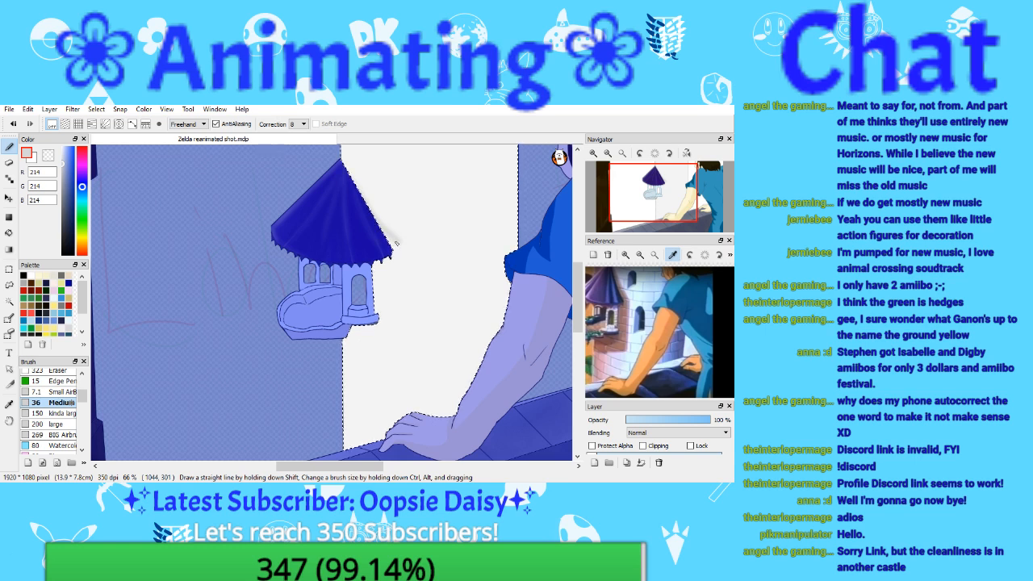
mouse_move(398, 247)
mouse_down()
mouse_move(406, 339)
mouse_move(338, 368)
mouse_move(351, 362)
mouse_move(357, 317)
mouse_move(365, 310)
mouse_move(364, 359)
mouse_move(378, 307)
mouse_move(395, 313)
mouse_move(392, 263)
mouse_up()
drag(367, 194, 391, 240)
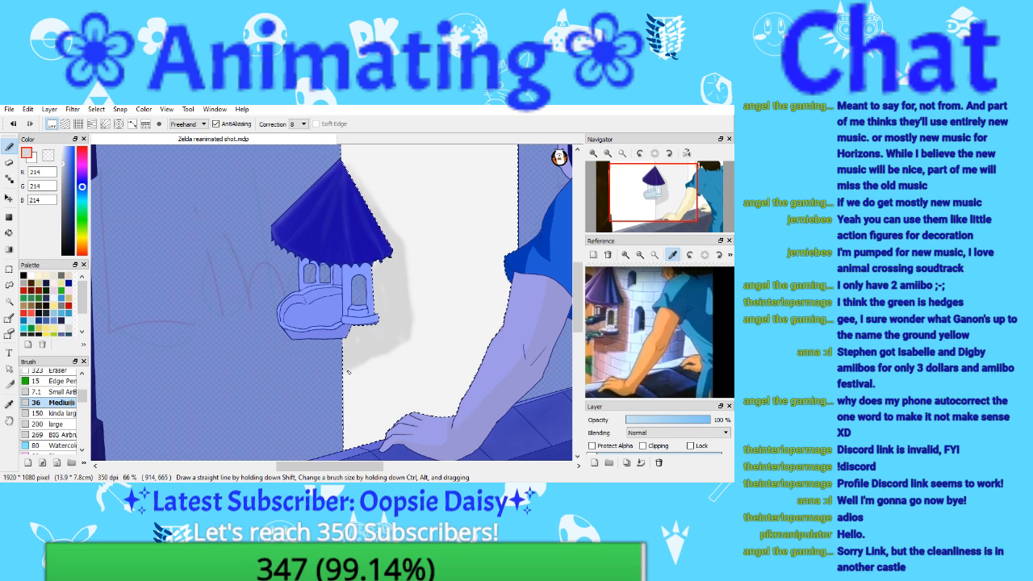
Step: Shade the tower wall's edge below the turret and the area beside the character's forearm with the 36 px airbrush
drag(346, 367, 350, 446)
mouse_move(355, 400)
mouse_down()
mouse_move(359, 443)
mouse_move(363, 418)
mouse_up()
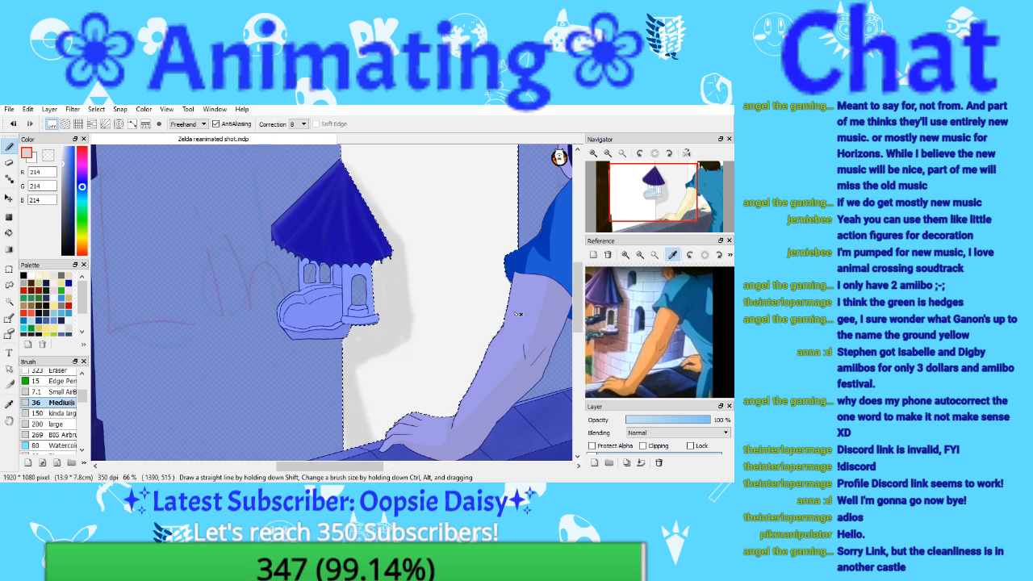
mouse_move(506, 316)
mouse_down()
mouse_move(480, 330)
mouse_move(496, 321)
mouse_move(478, 371)
mouse_up()
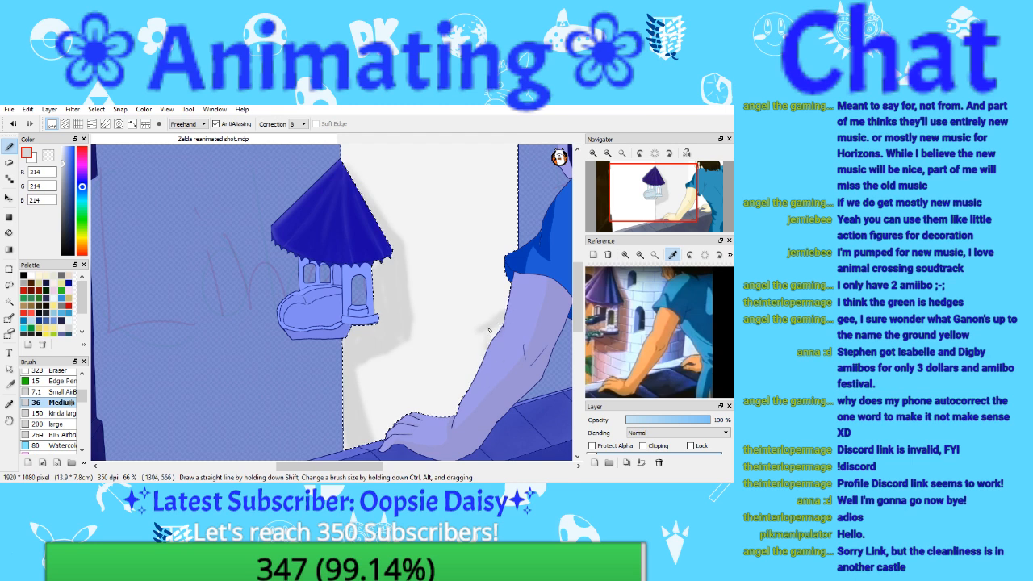
drag(488, 336, 488, 347)
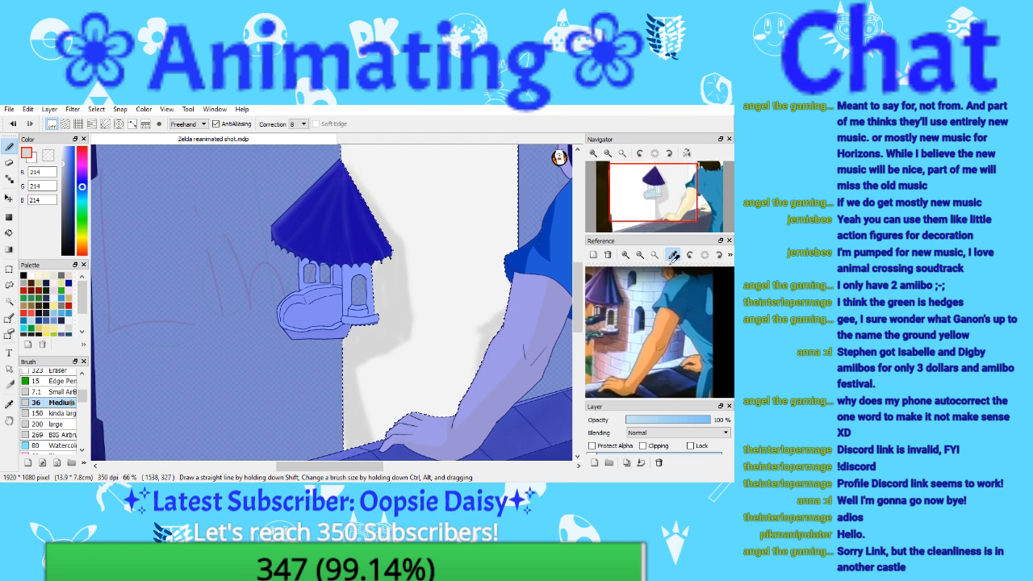
Step: Sample RGB 214, 214, 214 from the turret's shadow, brush more grey shading onto the tower wall, and undo the last stroke
click(686, 284)
click(673, 255)
key(ctrl+d)
click(9, 404)
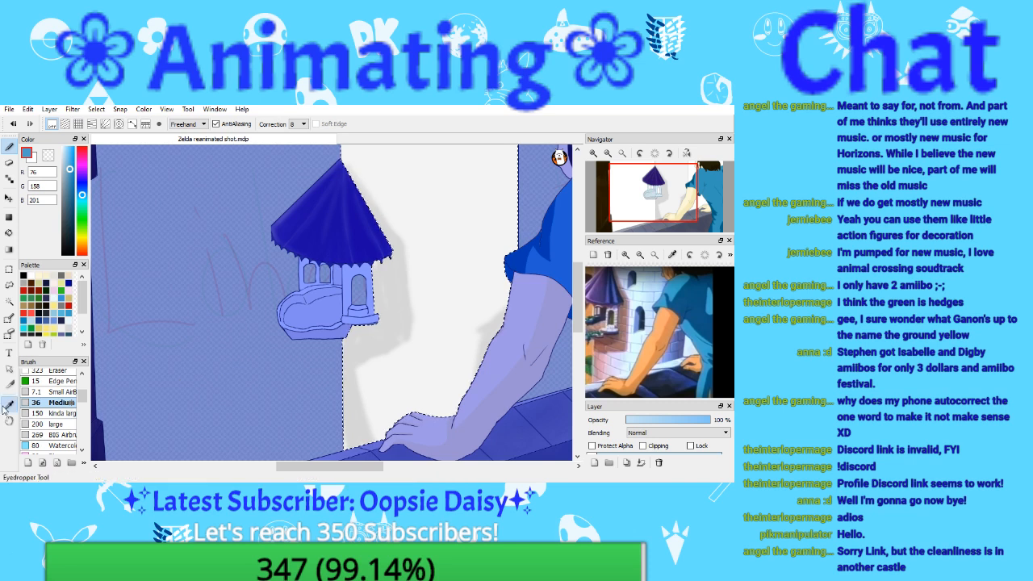
click(391, 280)
click(9, 147)
mouse_move(395, 178)
mouse_down()
mouse_move(348, 322)
mouse_move(306, 309)
mouse_up()
mouse_move(409, 284)
mouse_down()
mouse_move(343, 253)
mouse_move(484, 291)
mouse_move(354, 247)
mouse_up()
click(12, 124)
Step: Darken the turret's shadow and the wall's edges with the 150 px brush, using RGB 199, 199, 199 and 184, 184, 184
click(48, 413)
click(608, 154)
drag(629, 192, 623, 212)
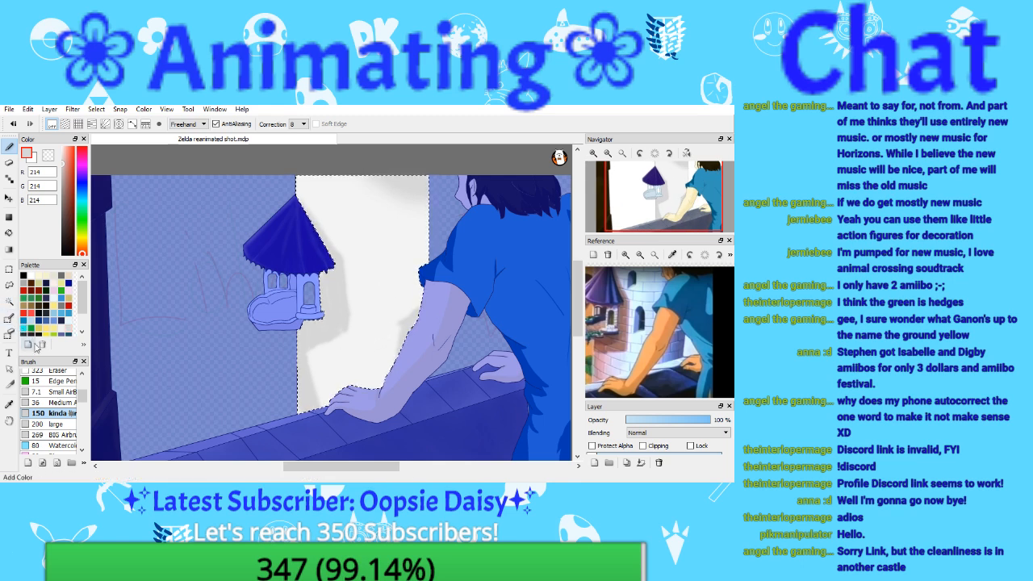
click(9, 403)
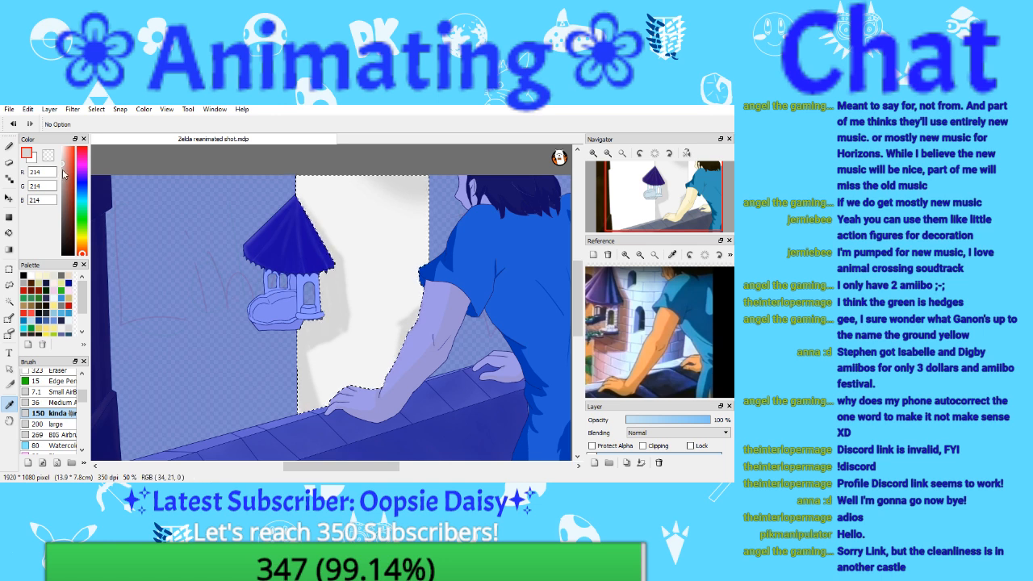
click(65, 171)
key(b)
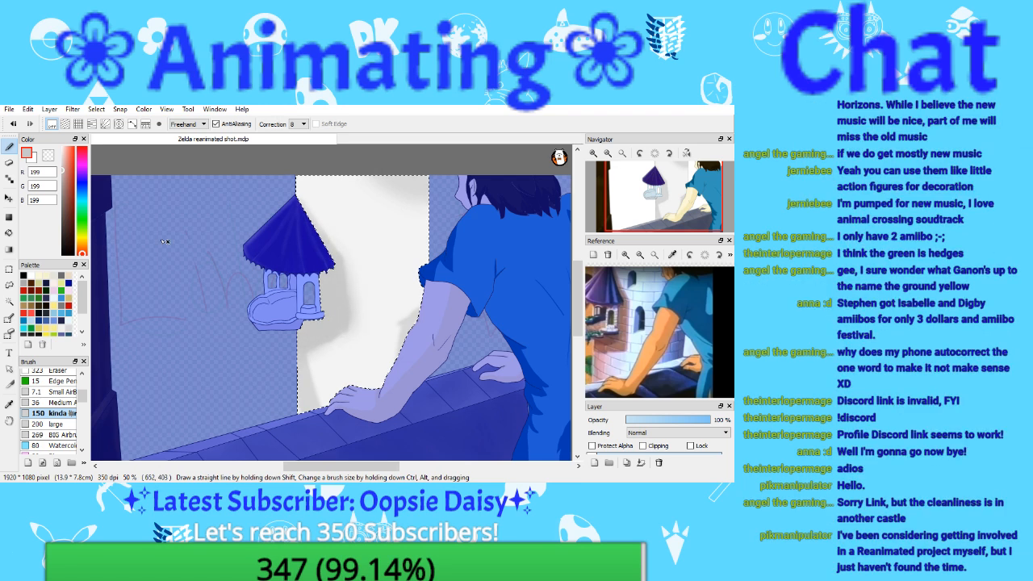
click(64, 177)
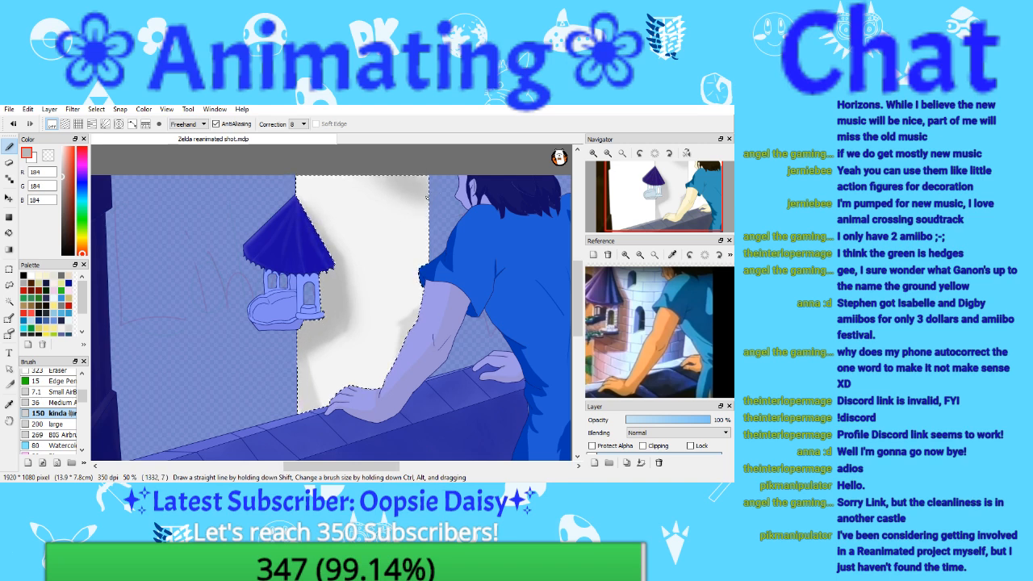
key(ctrl+d)
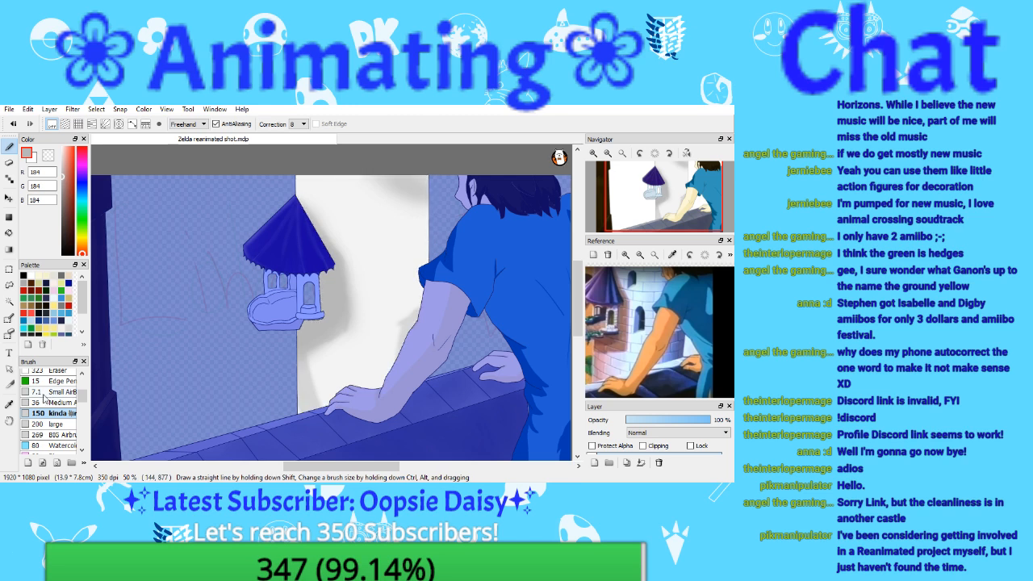
Step: Shift the brush hue to blue-violet and set the colour to RGB 182, 172, 227 for the wall shading
click(8, 403)
click(62, 164)
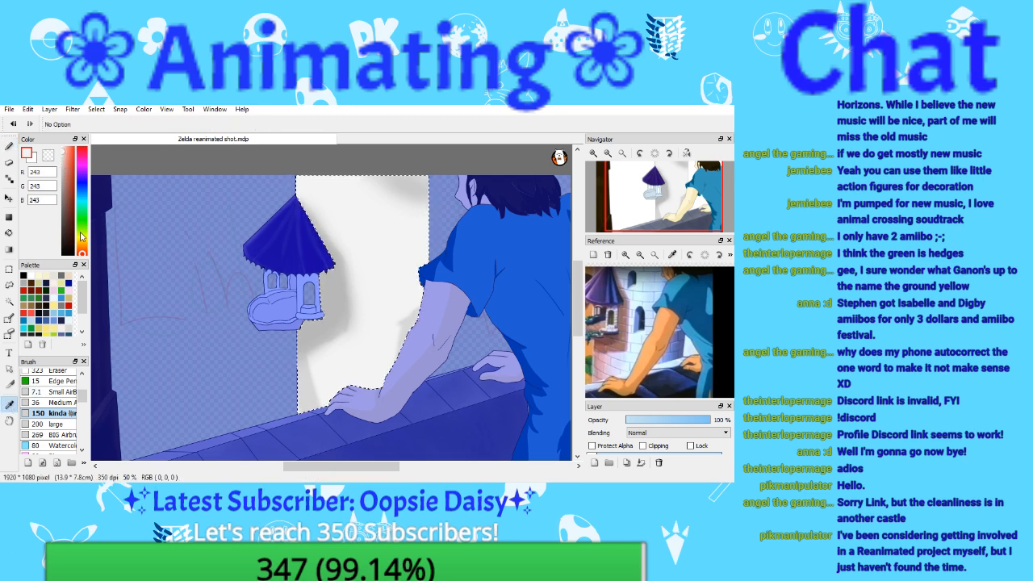
click(82, 179)
click(63, 157)
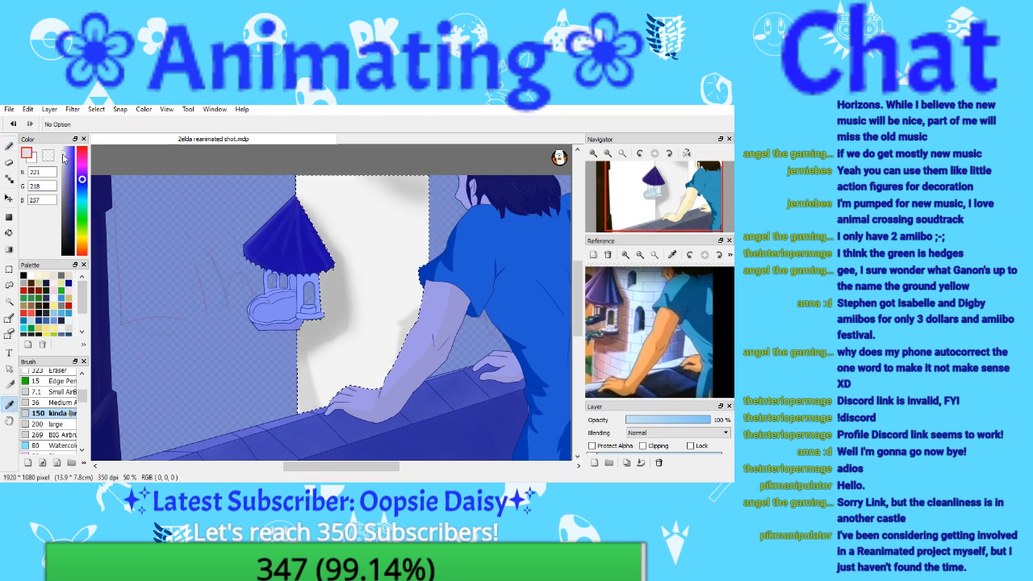
click(63, 157)
click(63, 157)
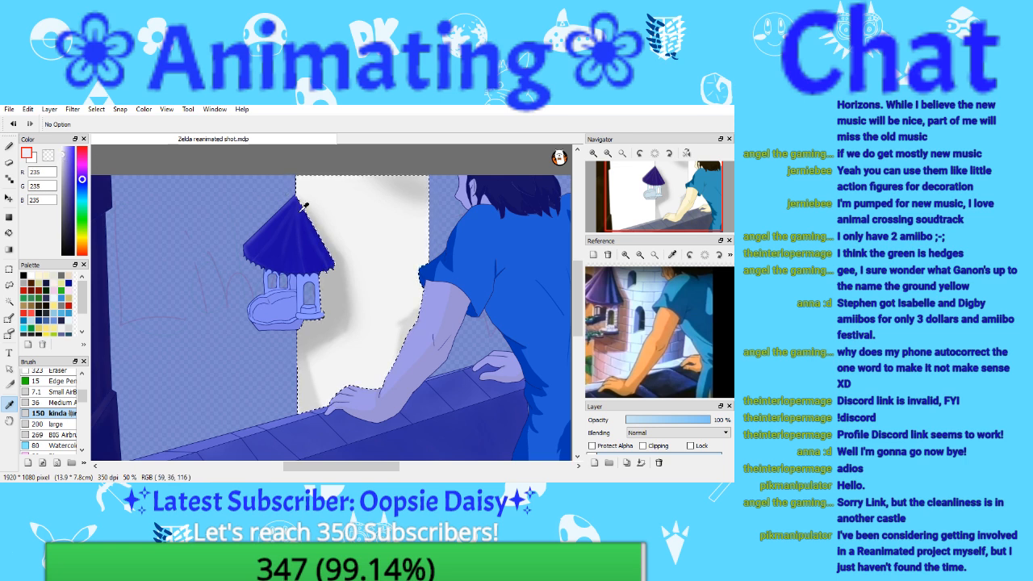
click(8, 146)
click(66, 161)
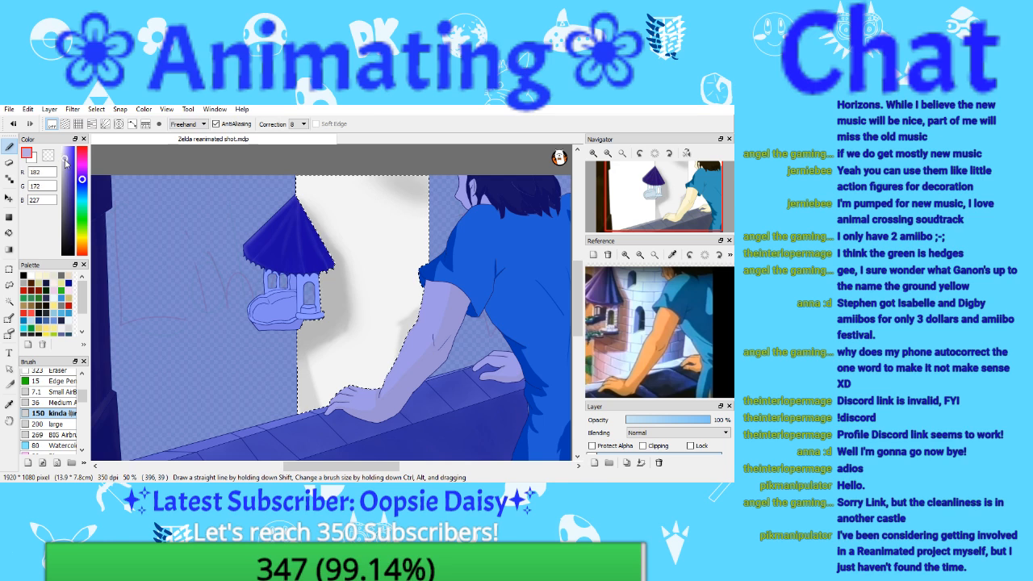
Step: Brush soft grey tones over the tower wall with the 150 px brush, picking up RGB 243, 243, 243 and 221, 220, 228
click(62, 159)
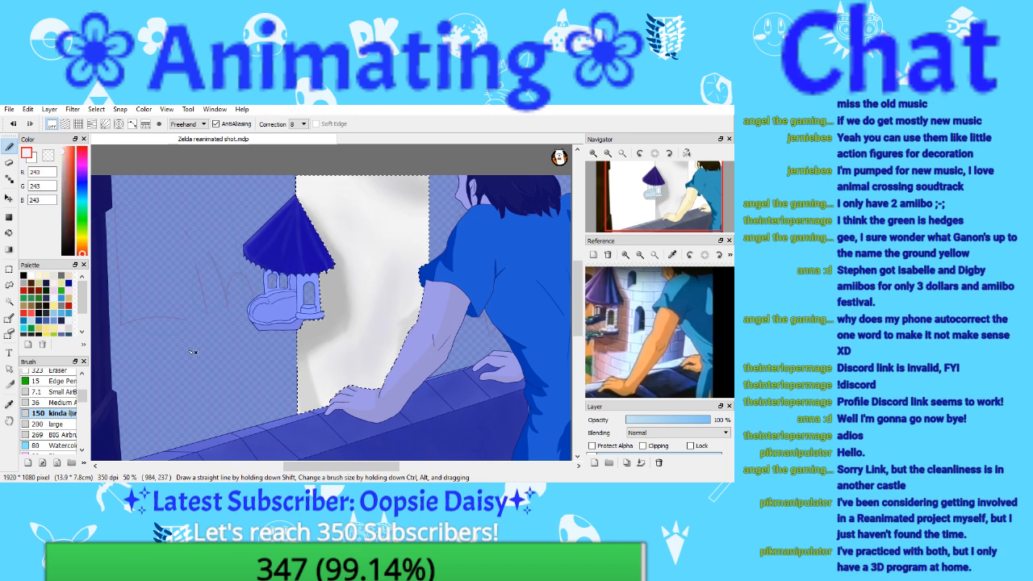
click(9, 404)
click(397, 289)
key(b)
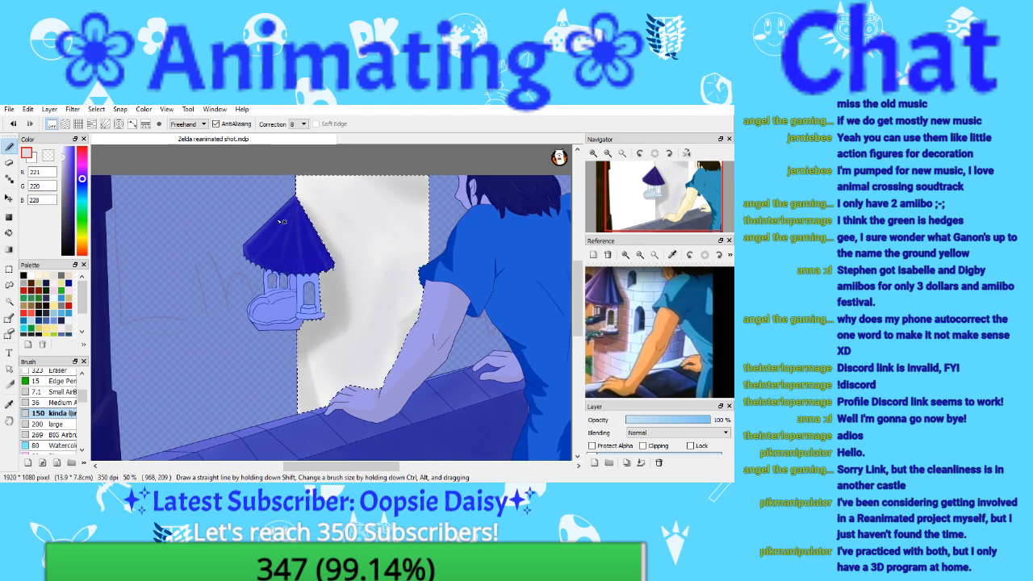
Step: Save the file, tint the wall's shading with RGB 223, 219, 238, and view the result briefly without the selection
click(9, 109)
click(36, 191)
drag(65, 161, 66, 157)
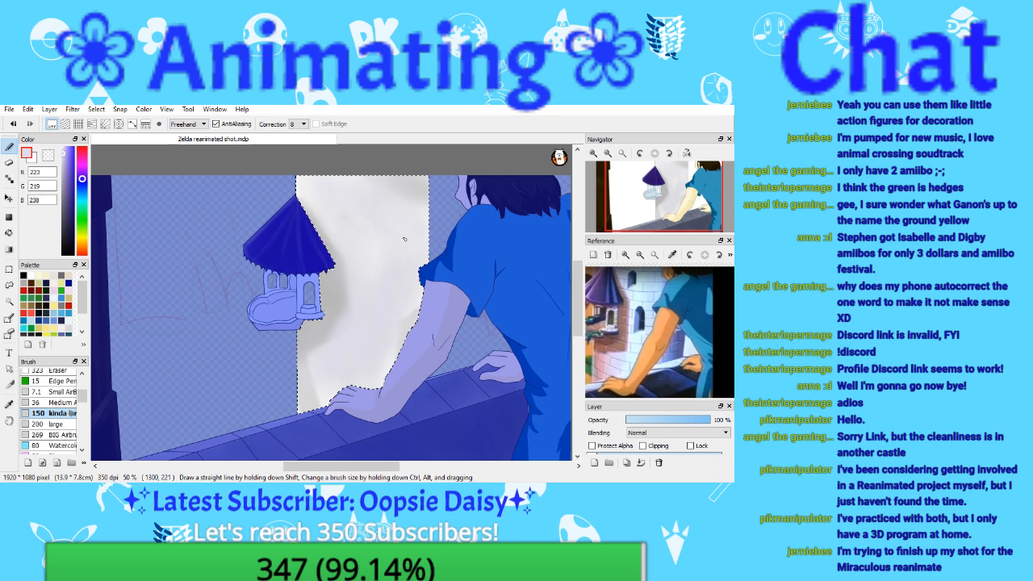
key(ctrl+d)
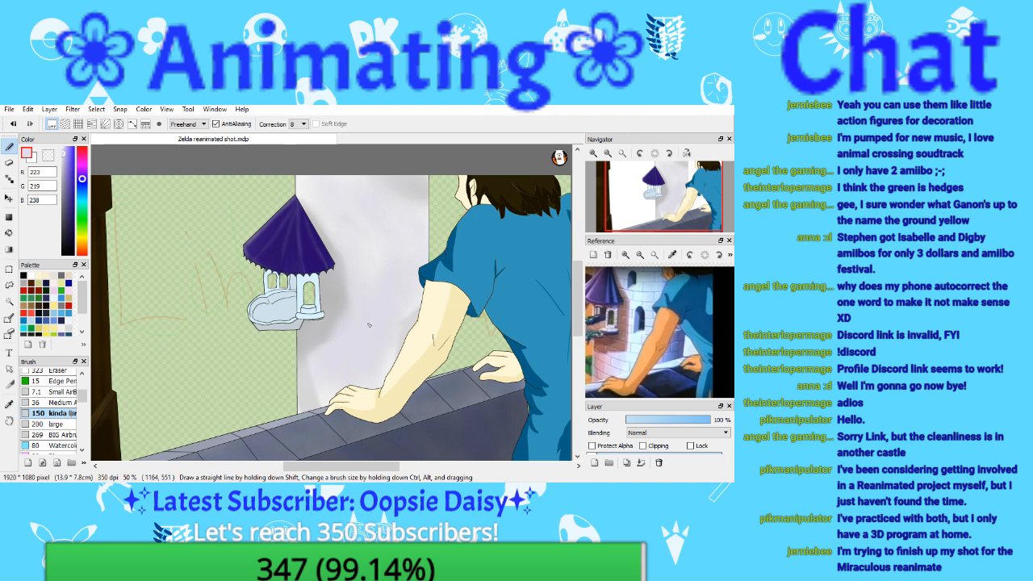
click(13, 124)
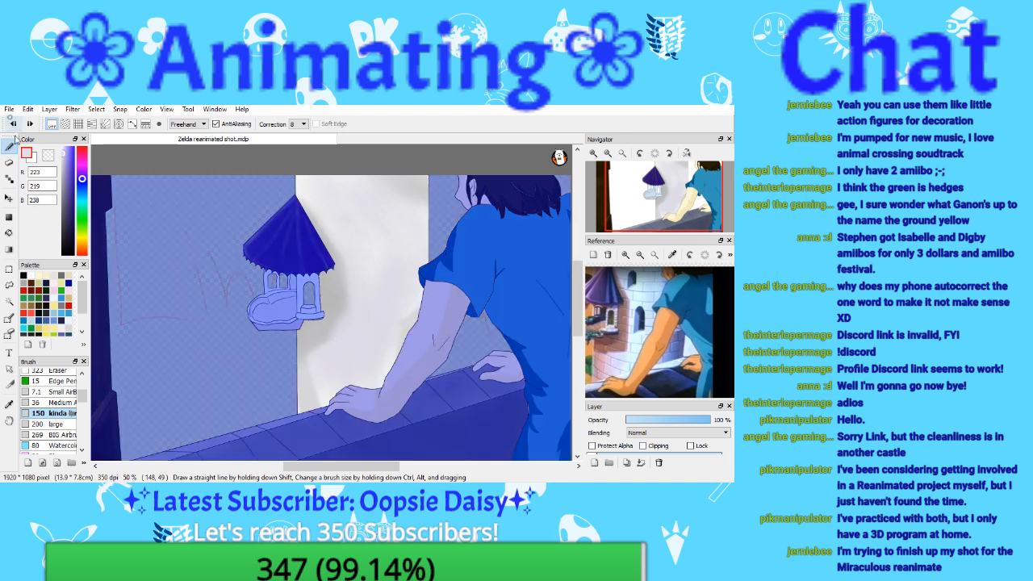
Step: Soften the tower wall's shading with the 200 px large brush and view it briefly without the selection
click(56, 424)
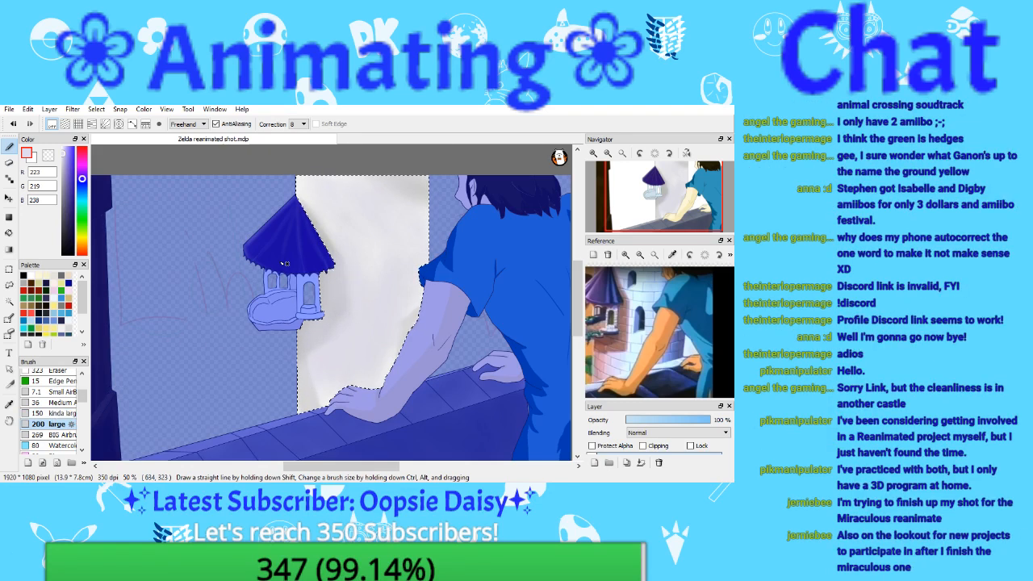
key(ctrl+d)
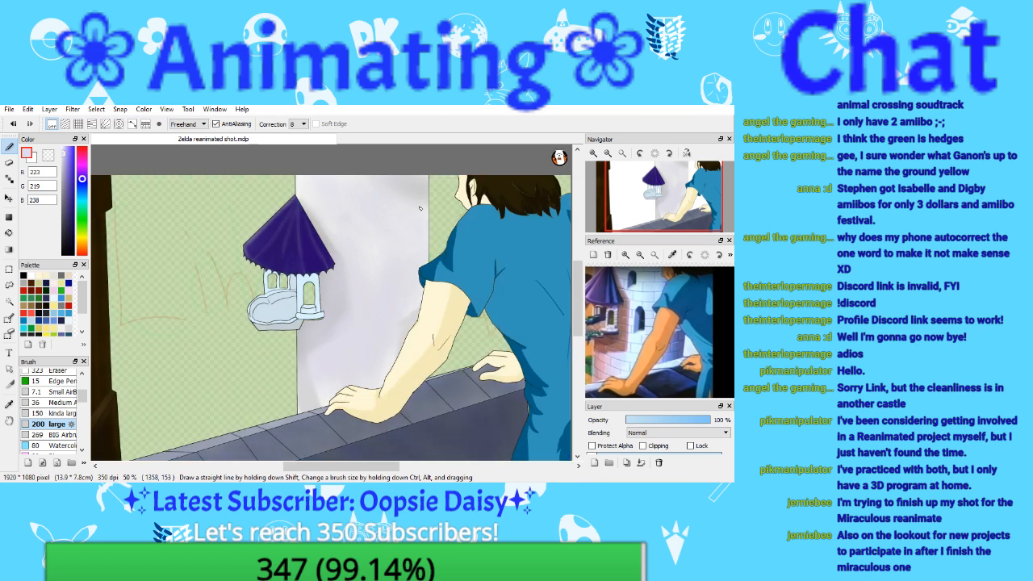
key(ctrl+z)
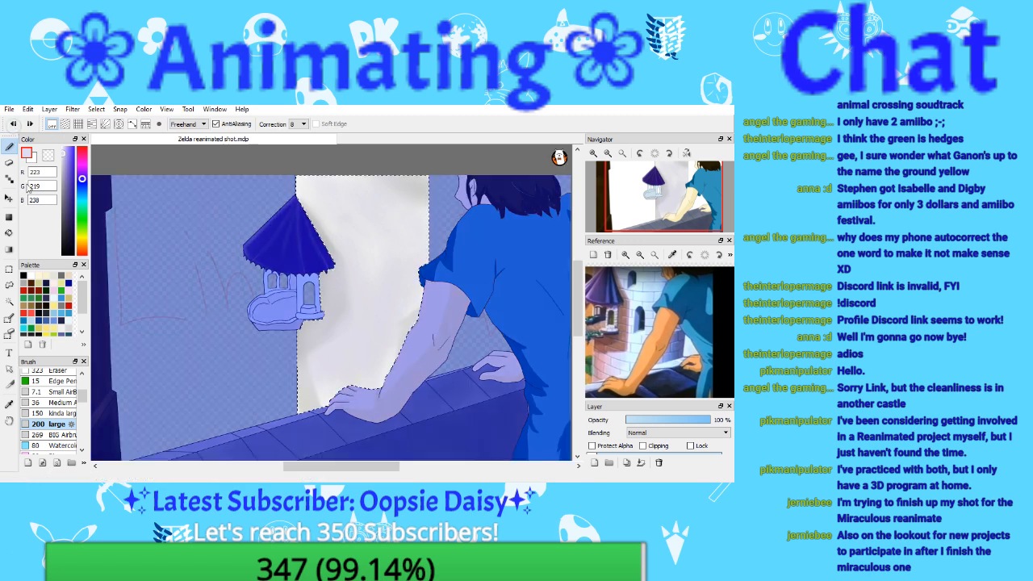
Step: Sample RGB 239, 239, 240, blend the tower wall with the 269 px BIG airbrush, and clear the selection
click(9, 404)
click(194, 179)
click(8, 146)
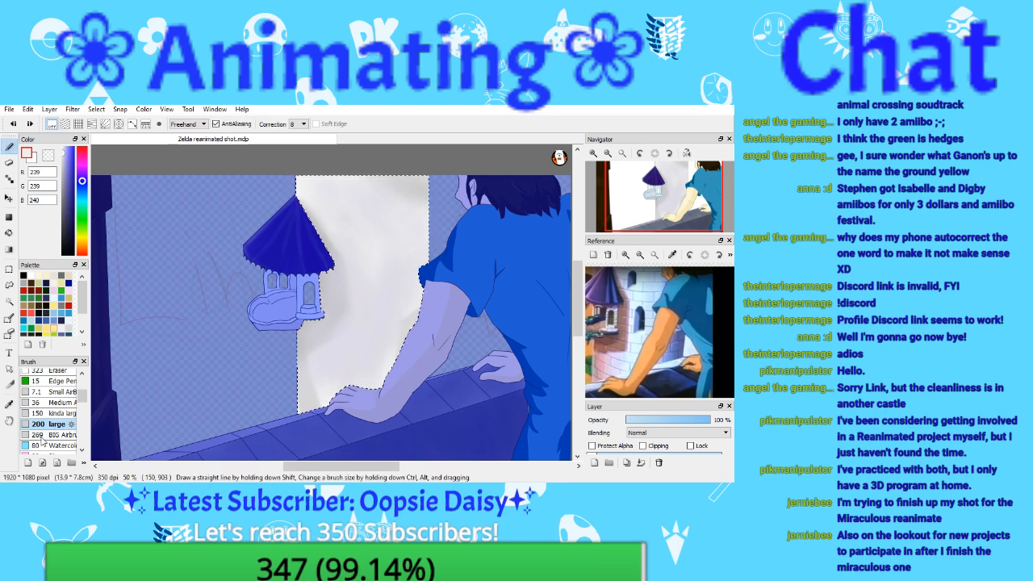
click(63, 434)
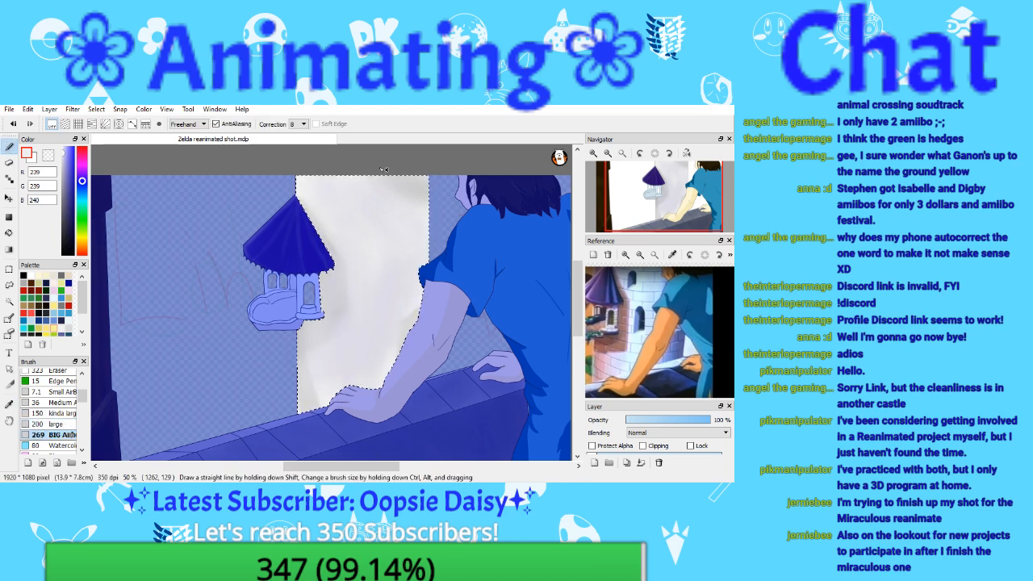
key(ctrl+d)
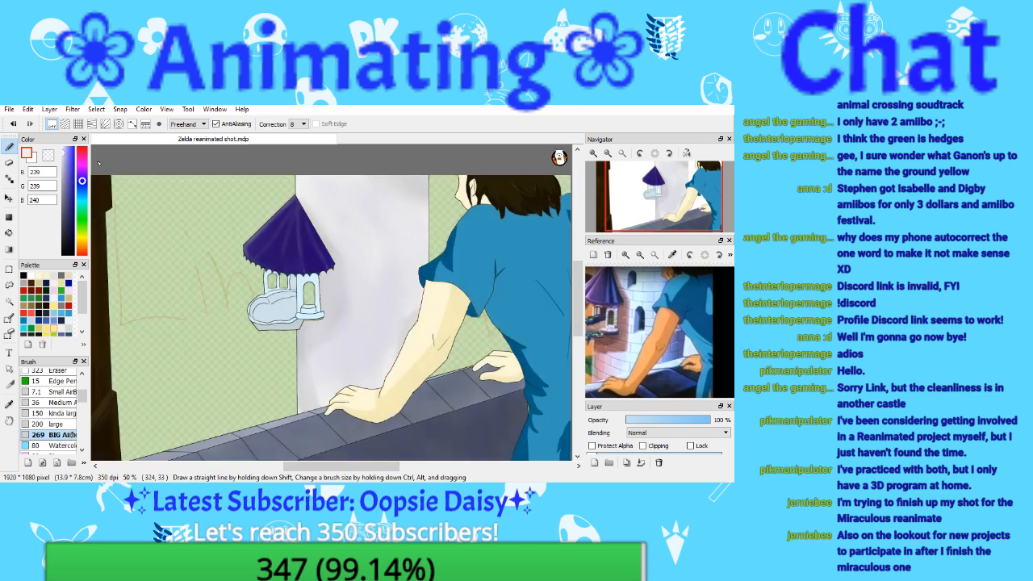
Step: Save the file and restore the tower wall selection
click(10, 109)
click(49, 193)
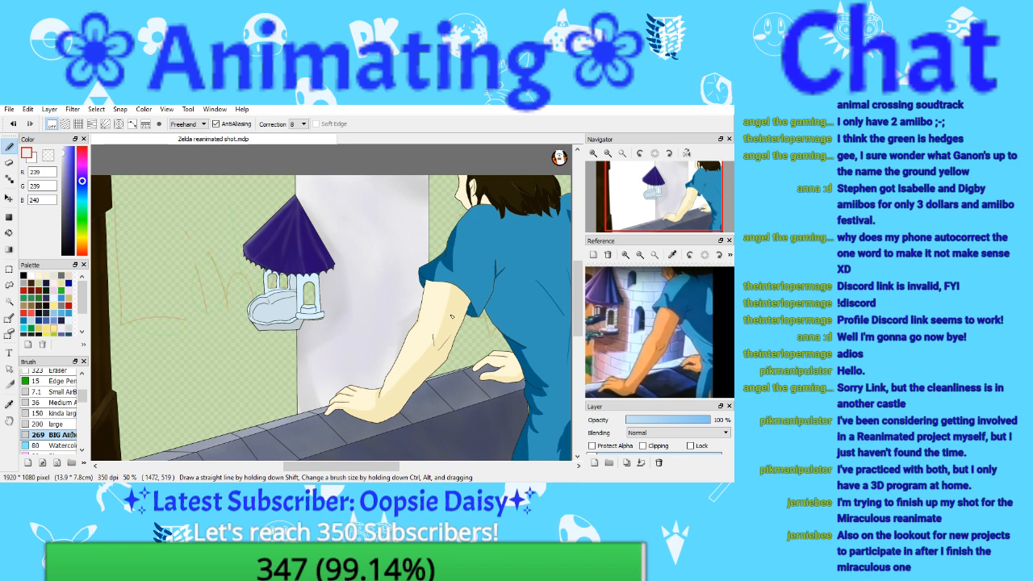
click(13, 124)
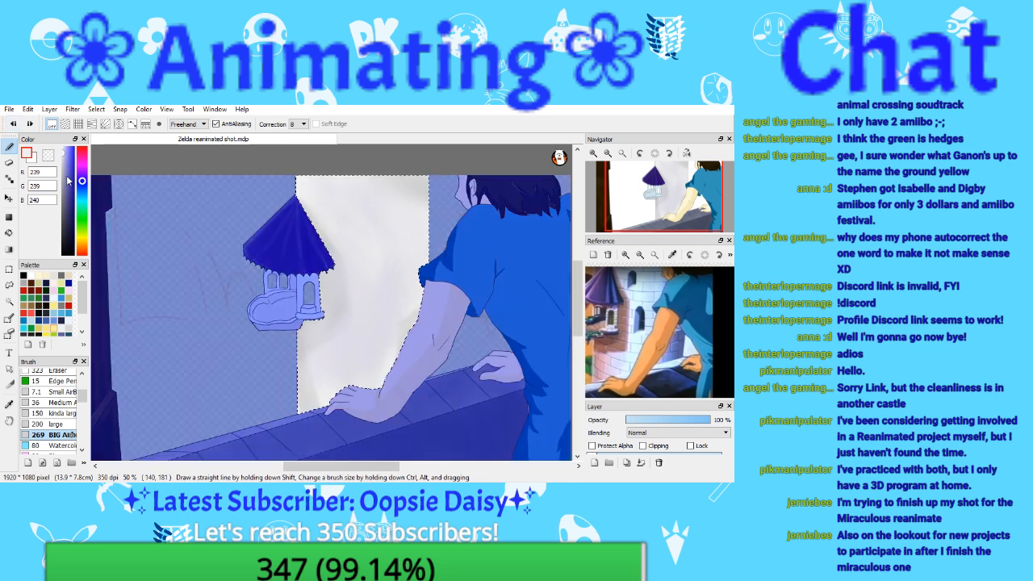
Step: Pick RGB 203, 203, 203 from the shadow beside the turret and switch to the 2 px smol brush
click(9, 405)
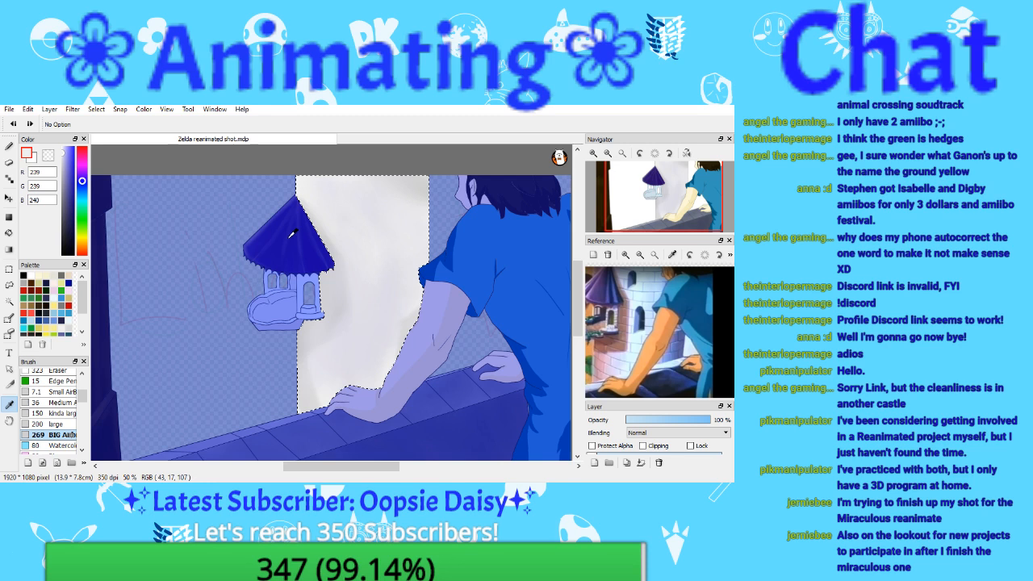
click(332, 293)
drag(63, 166, 57, 168)
click(9, 147)
scroll(80, 392, up, 3)
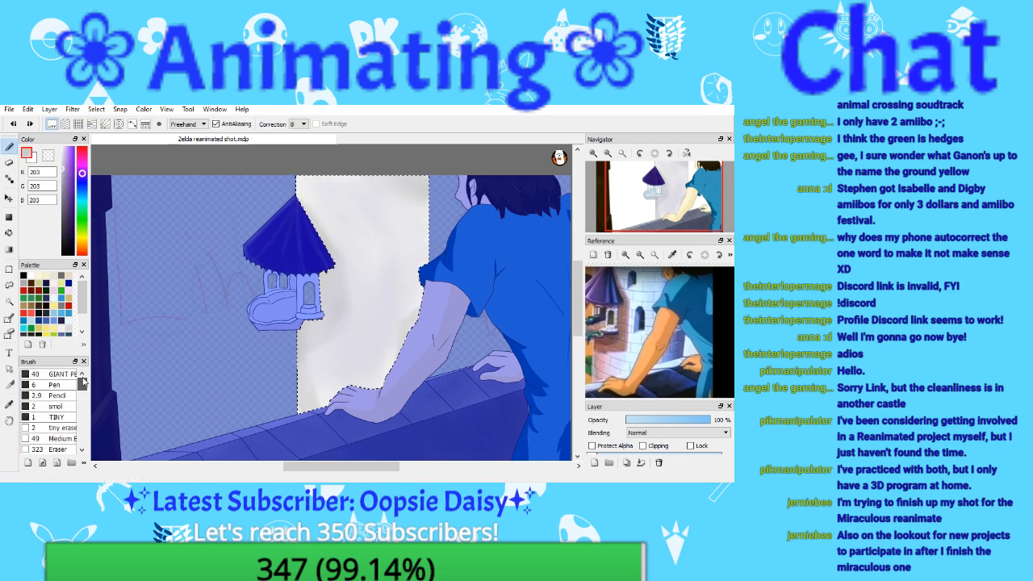
click(57, 406)
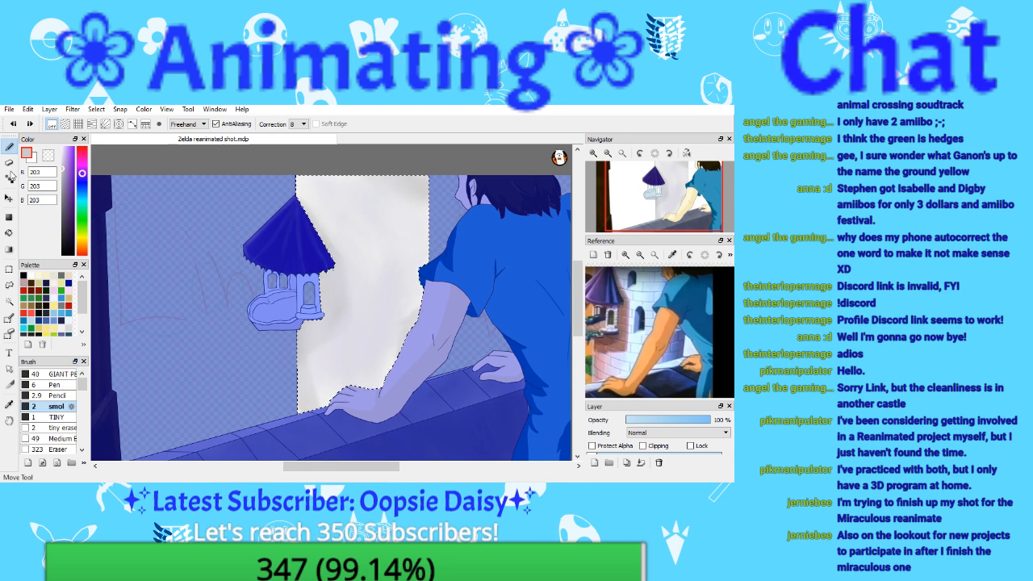
Step: Save the file and try sketching thin curved brick lines freehand across the tower wall
click(9, 109)
key(Escape)
click(594, 153)
drag(655, 194, 666, 203)
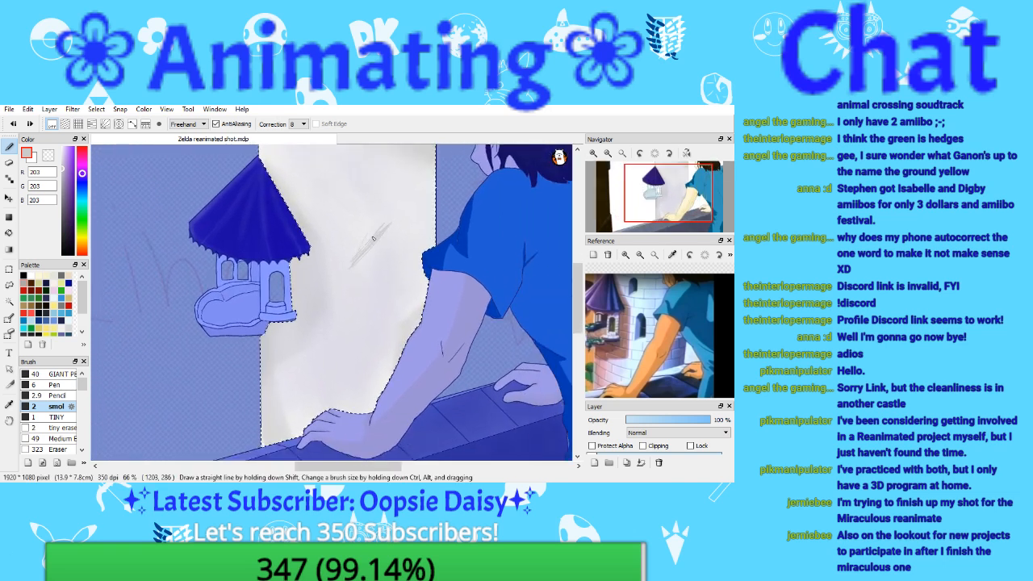
click(9, 109)
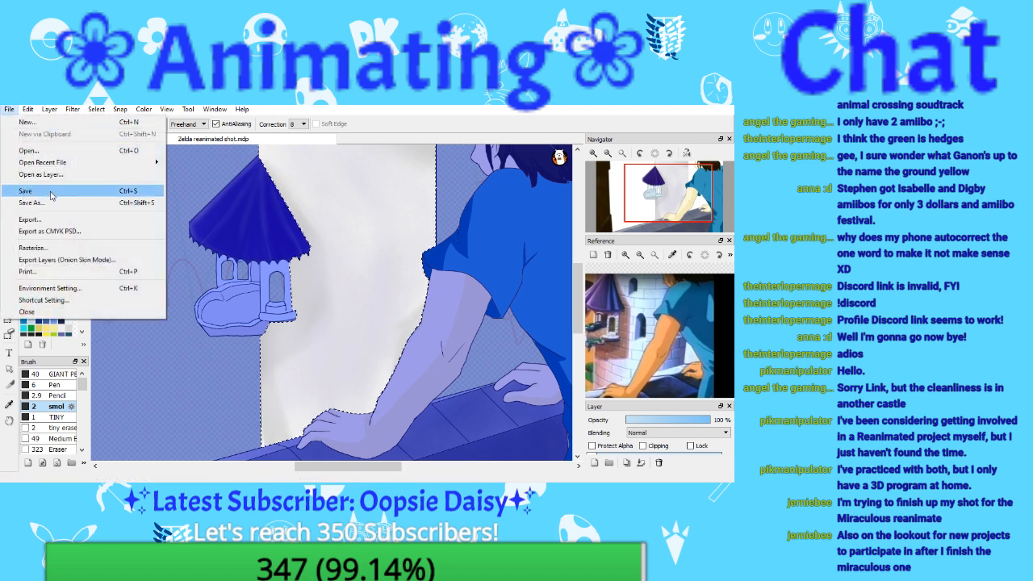
click(51, 195)
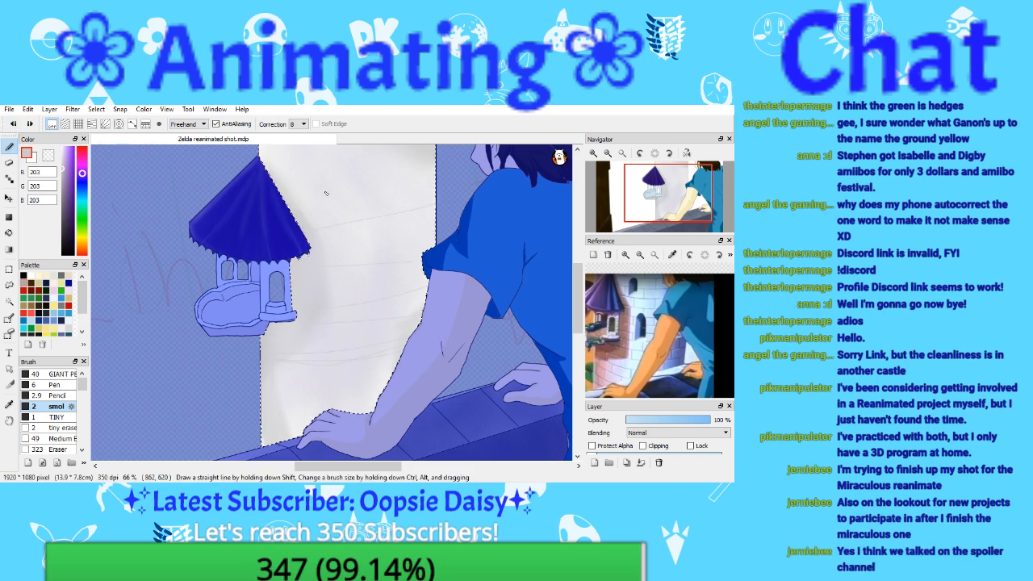
Step: View the whole shot without the selection, restore the selection, and undo the sketched brick lines
click(622, 153)
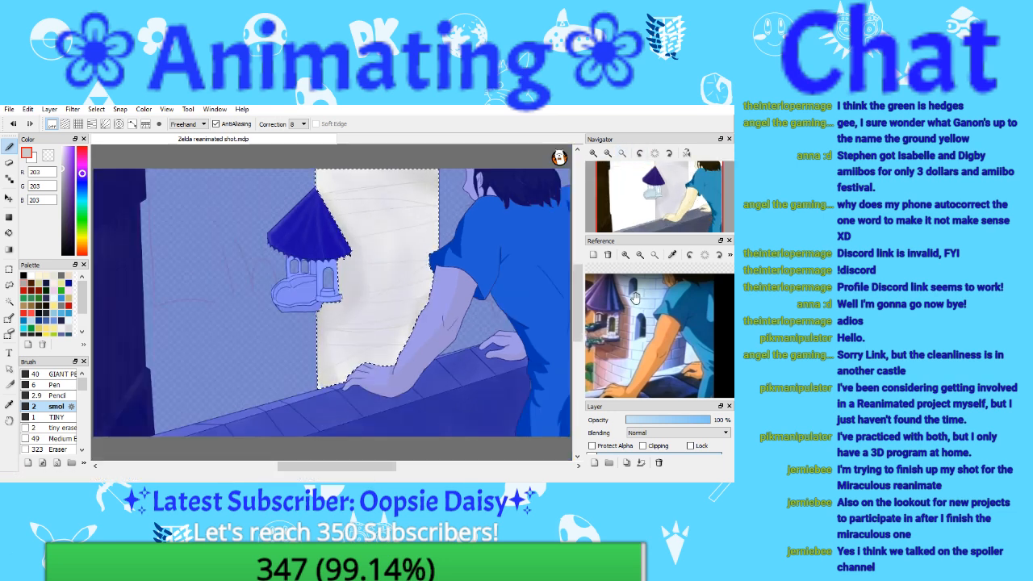
key(ctrl+d)
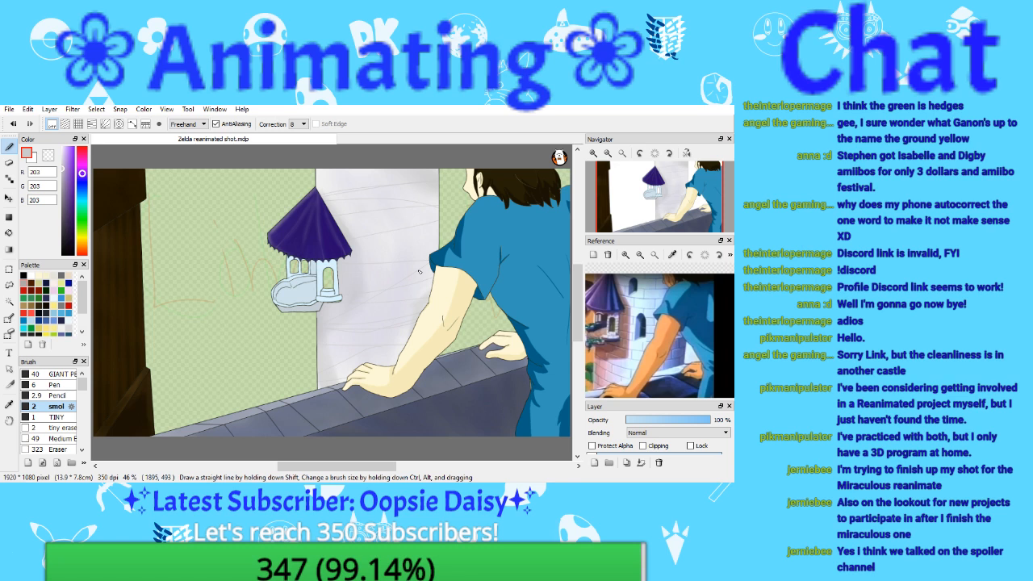
click(13, 123)
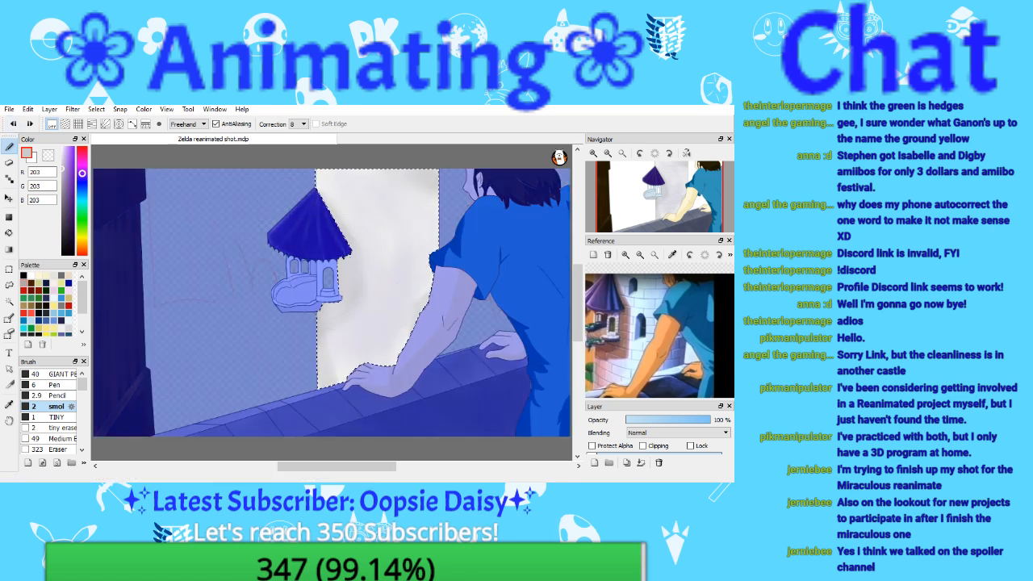
Step: Add a new layer for the tower bricks and examine the brickwork in the reference image
click(595, 462)
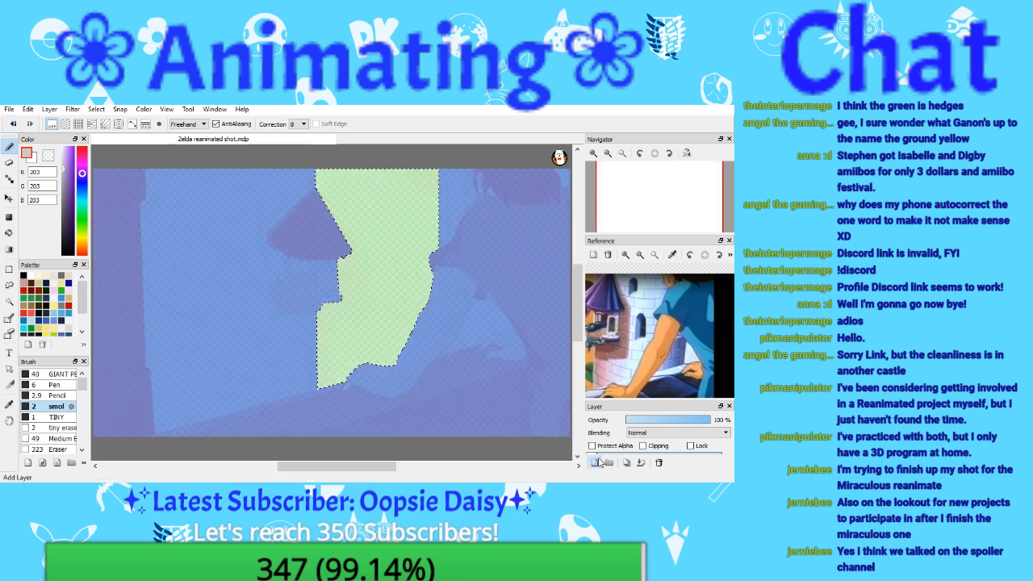
click(625, 254)
click(626, 254)
click(625, 254)
click(626, 254)
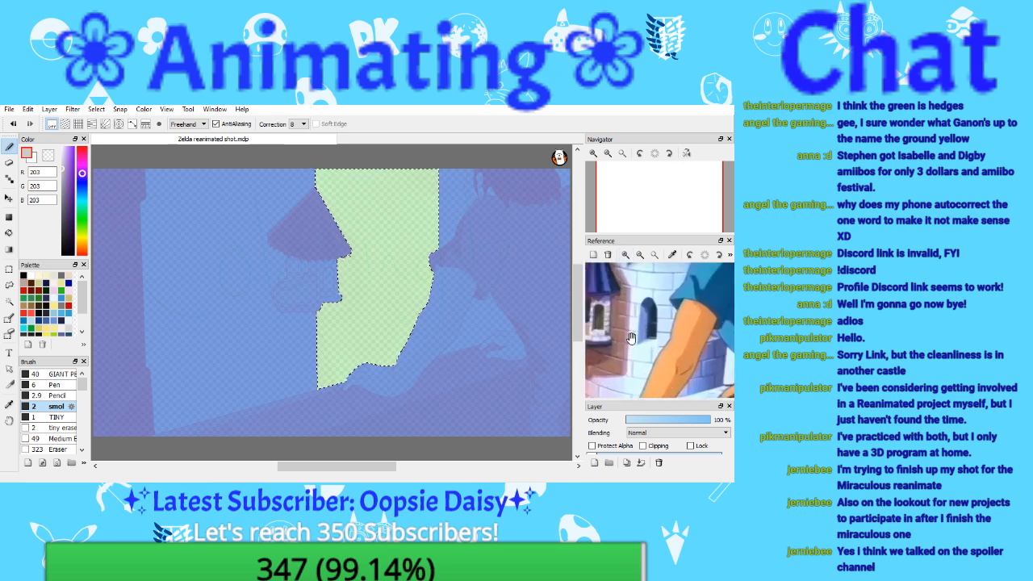
click(640, 254)
click(641, 255)
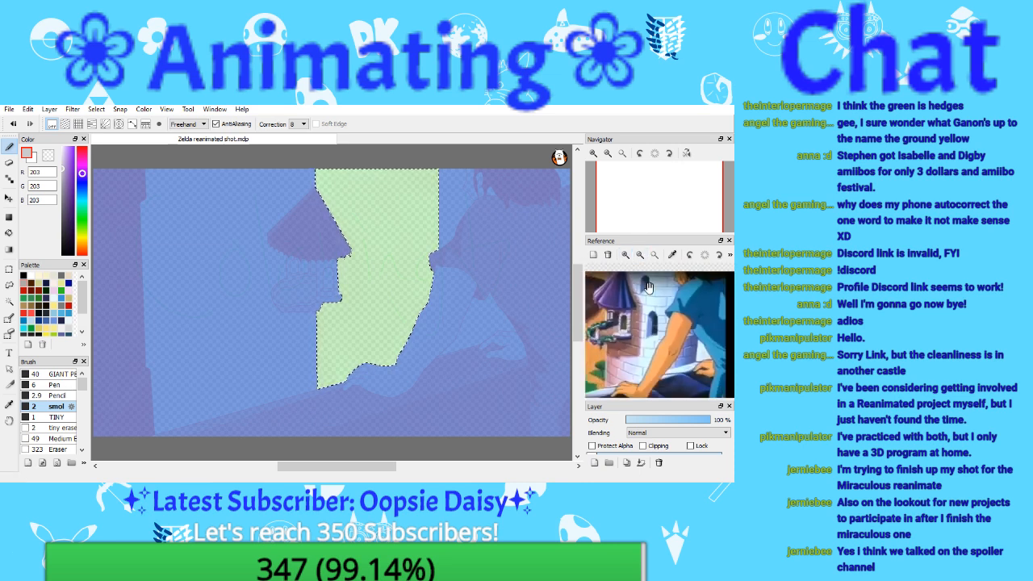
Step: Try drawing faint brick lines on the new layer across the upper tower wall, and undo them
click(593, 154)
click(593, 154)
click(657, 206)
drag(658, 205, 666, 185)
click(593, 153)
drag(638, 307, 621, 332)
click(607, 153)
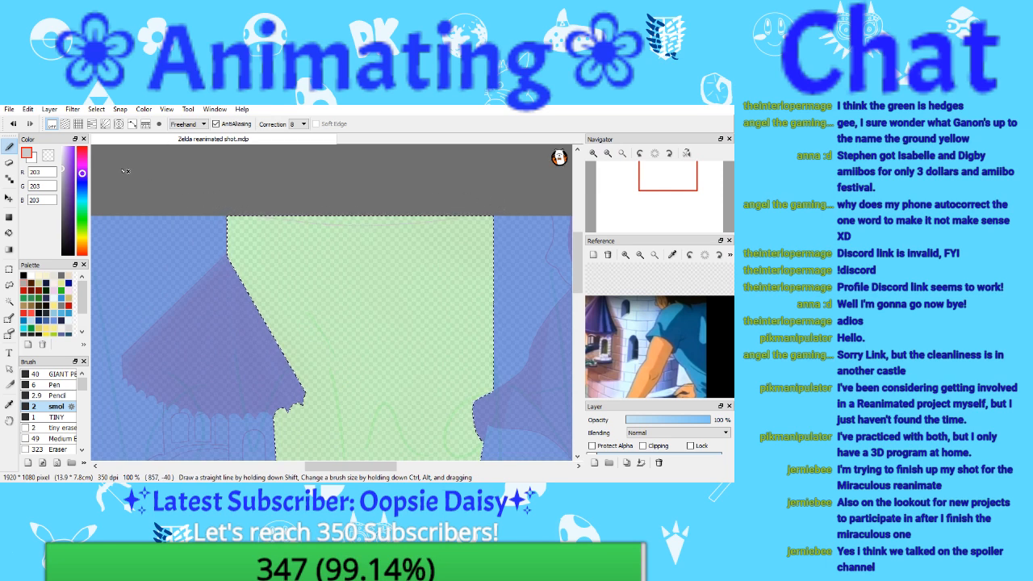
click(13, 124)
Step: Try drawing curved brick courses freehand across the wall below the turret, and undo them
click(668, 154)
click(654, 154)
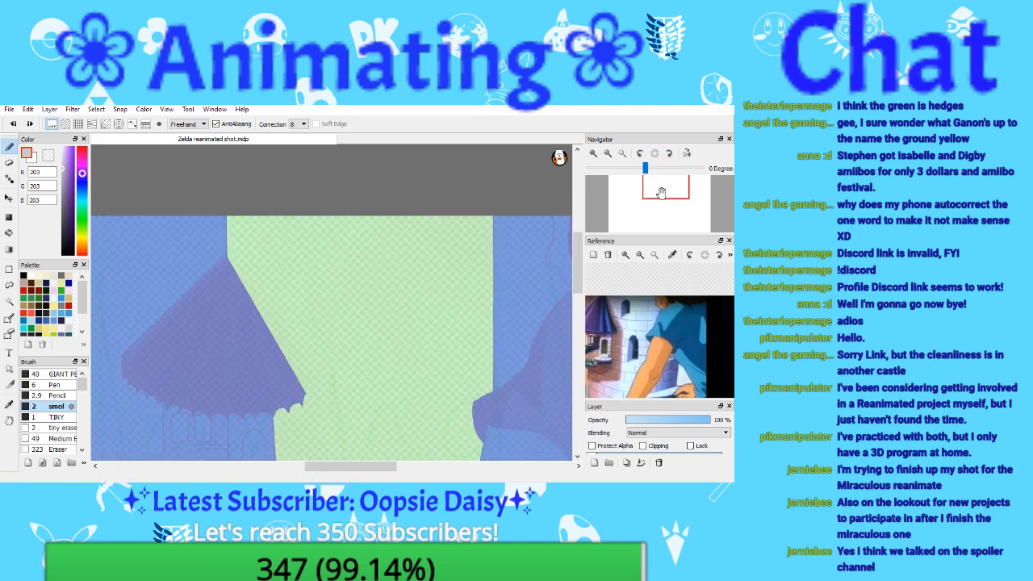
drag(661, 191, 662, 213)
drag(639, 346, 655, 288)
click(625, 255)
click(625, 255)
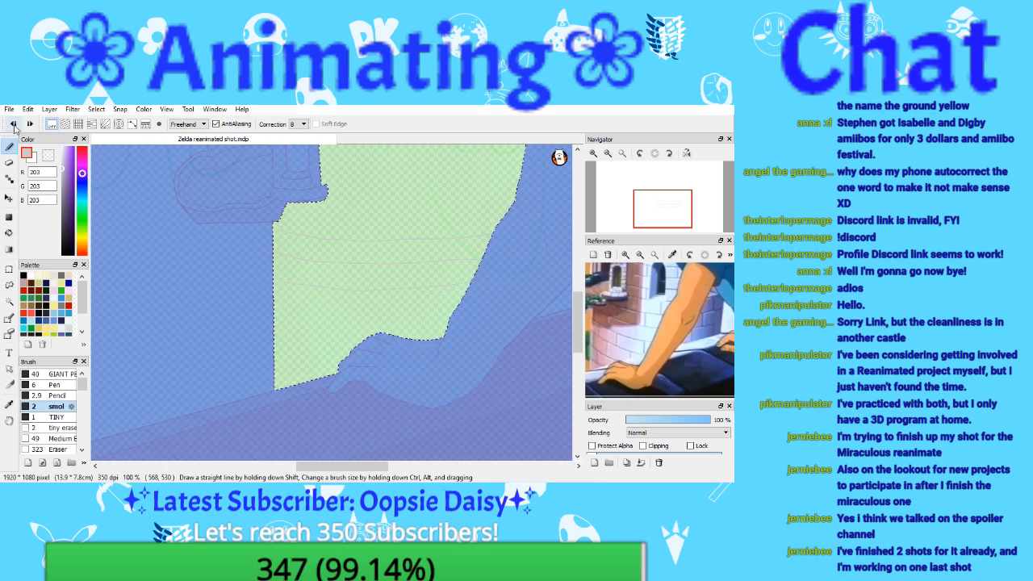
Step: Set up a new curve snap across the lower tower wall, bowing downward from edge to edge
click(133, 125)
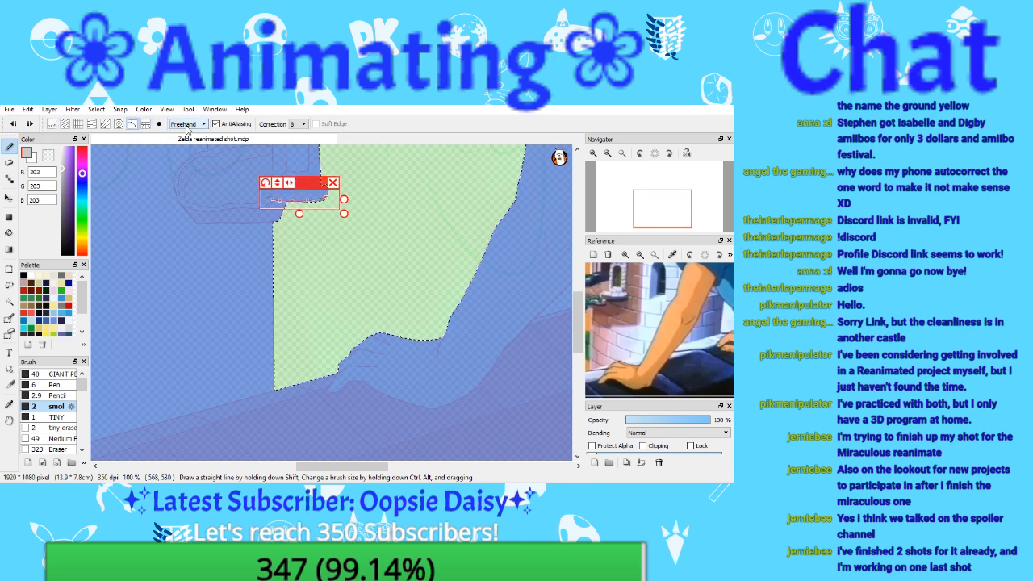
click(158, 126)
click(262, 237)
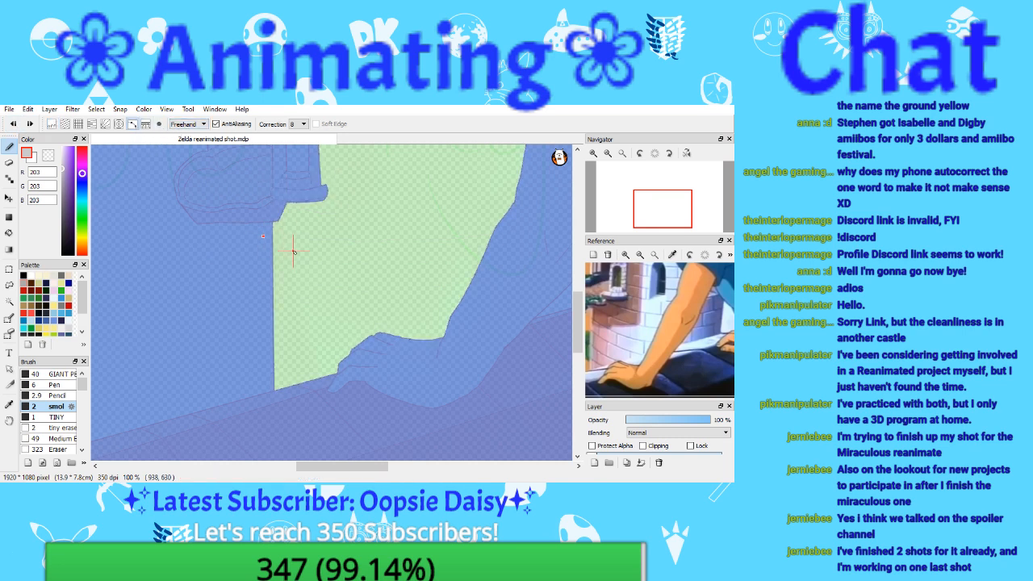
click(343, 255)
click(393, 254)
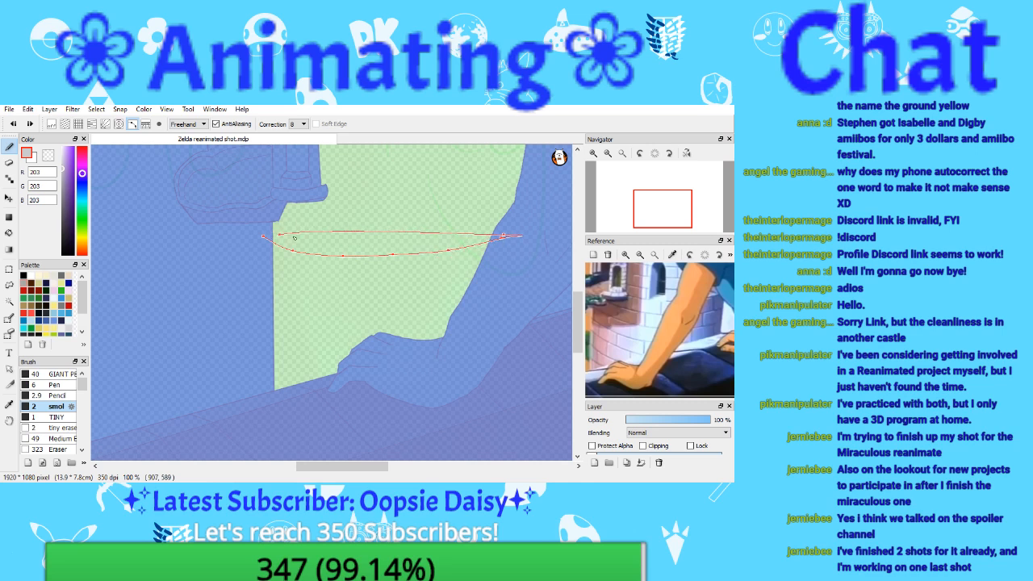
key(Escape)
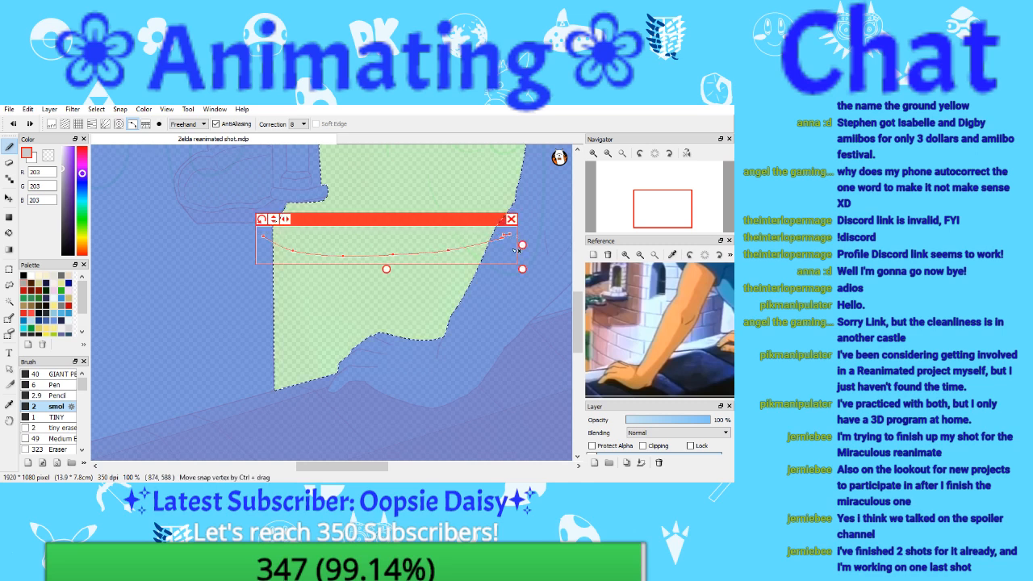
Step: Draw curved brick courses down the lower tower wall to its bottom edge, shifting the curve snap down for each line
drag(403, 235, 459, 320)
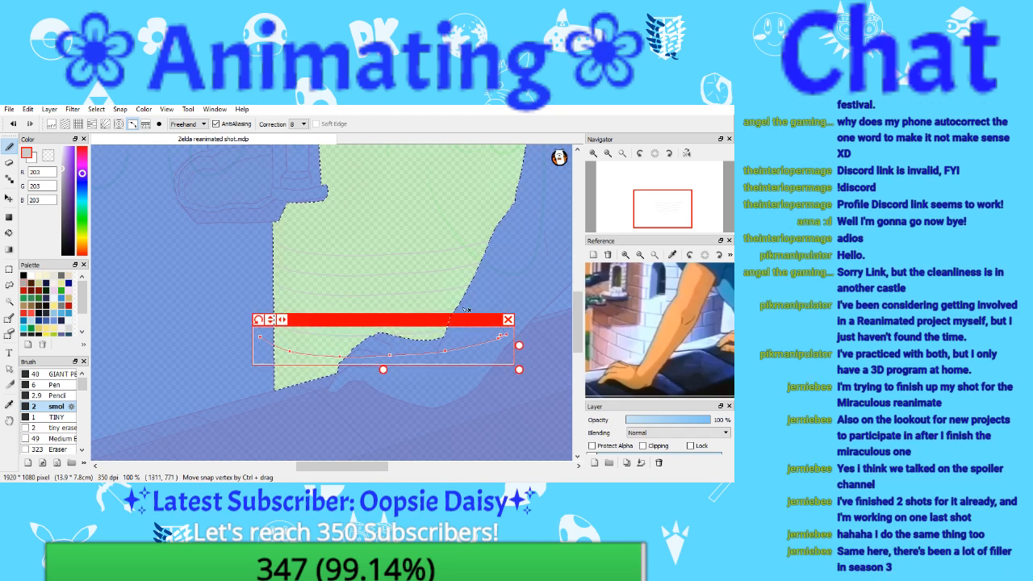
drag(436, 323, 430, 342)
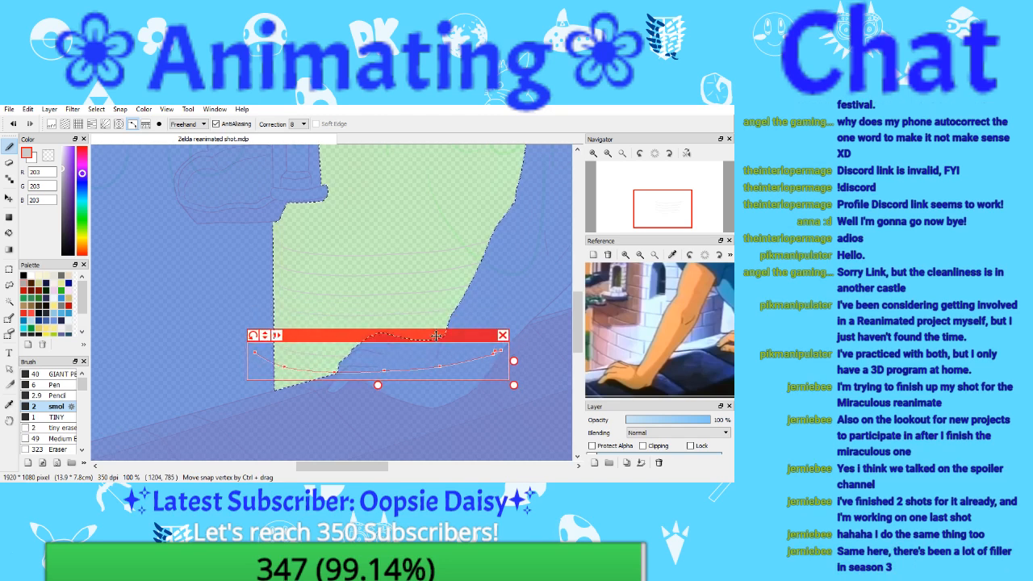
drag(332, 338, 335, 337)
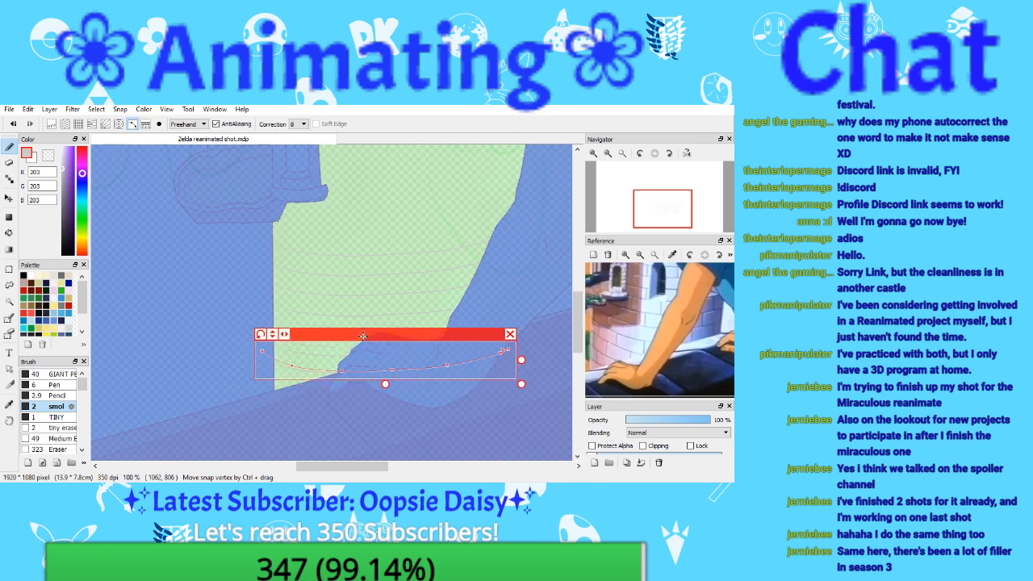
Step: Draw evenly spaced curved brick courses up the tower wall from below the turret's base to beside its balcony, shifting the curve snap up each time
drag(358, 338, 368, 204)
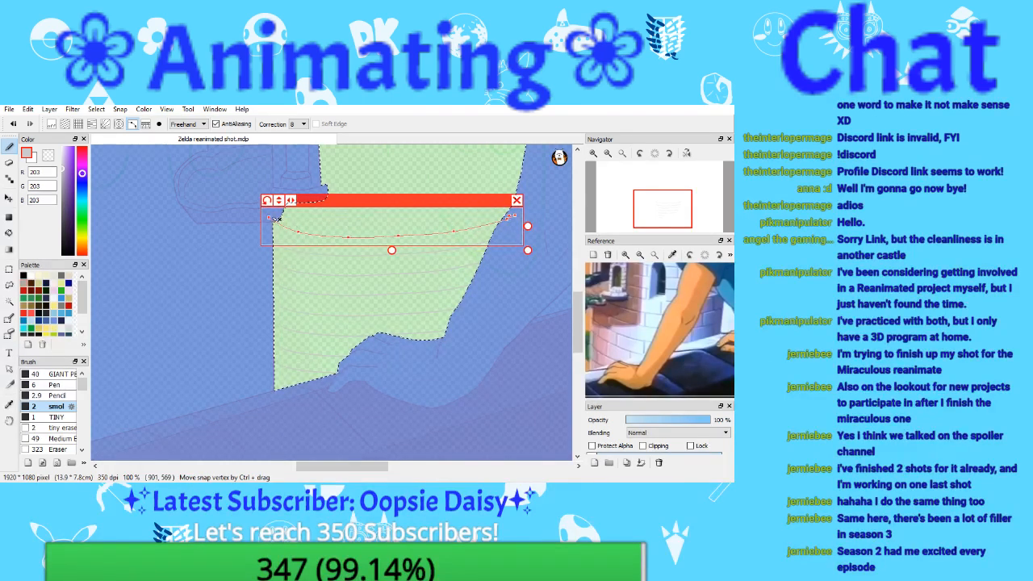
drag(420, 200, 422, 176)
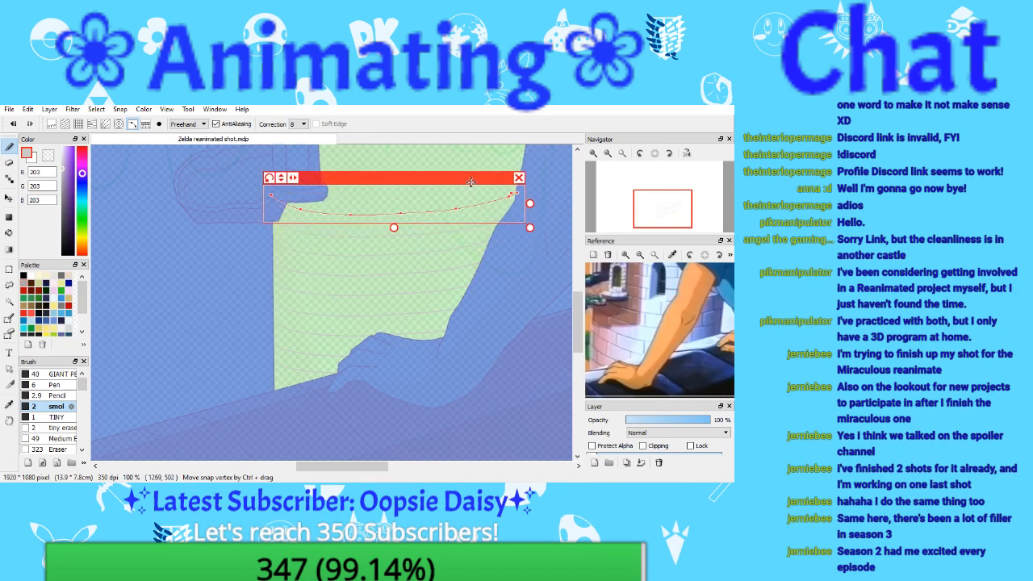
click(10, 109)
click(59, 191)
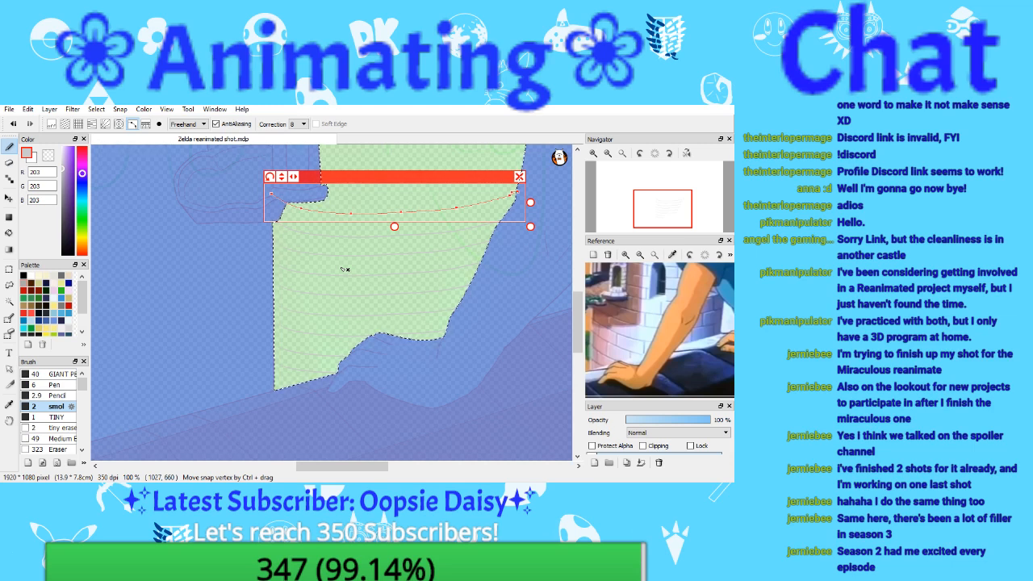
drag(655, 209, 664, 201)
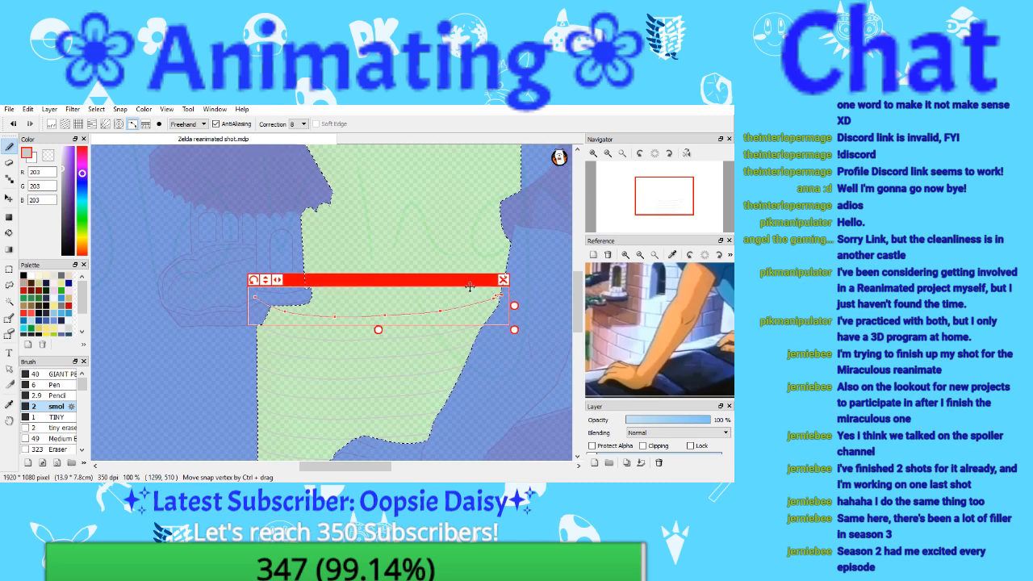
mouse_move(468, 276)
mouse_down()
mouse_move(484, 247)
mouse_move(474, 259)
mouse_up()
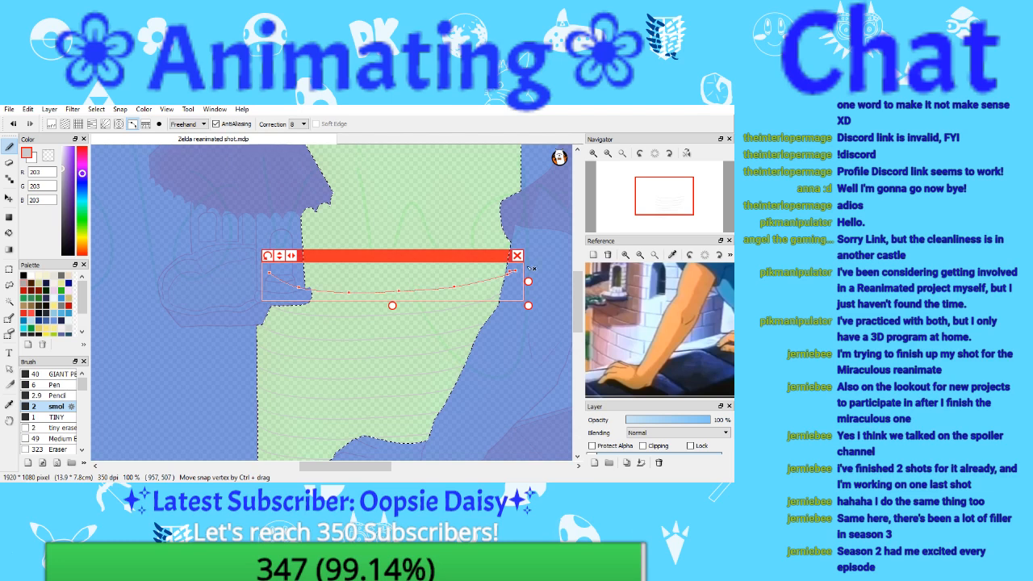
drag(488, 255, 488, 232)
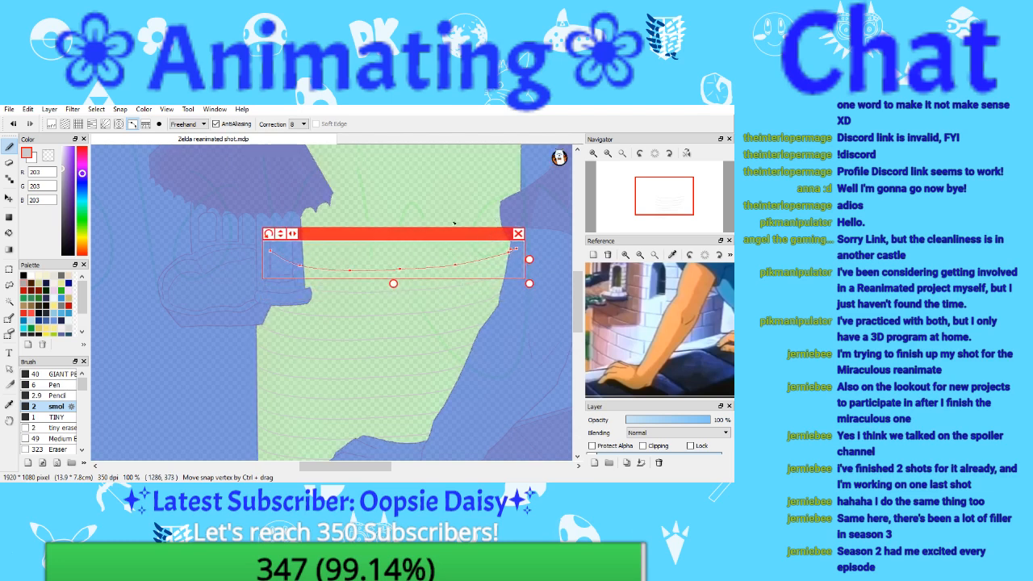
Step: Continue the curved brick courses up the wall beside the turret's roof, widening the curve snap to span the broader tower
drag(664, 199, 668, 192)
drag(408, 344, 333, 291)
drag(440, 279, 418, 173)
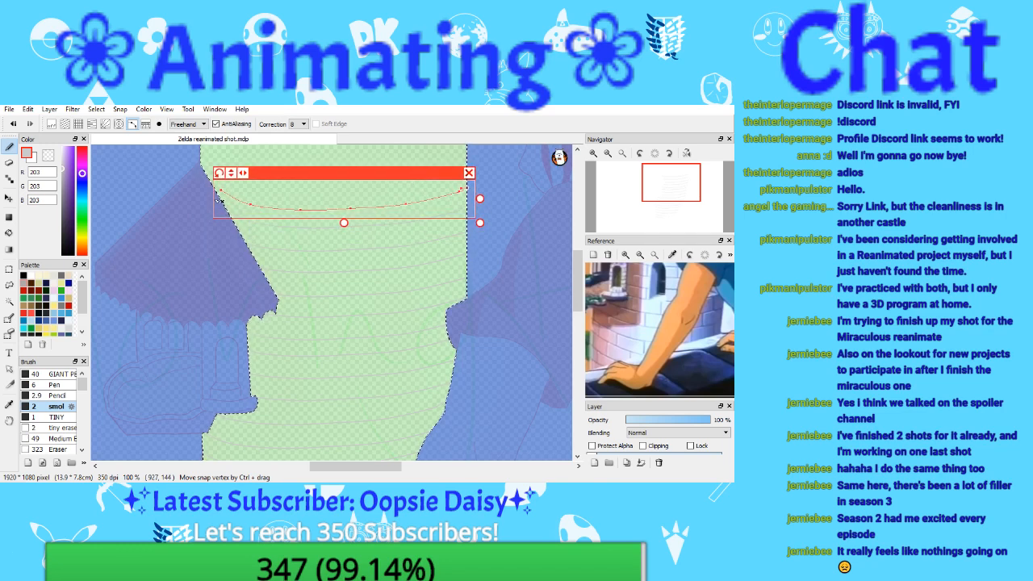
drag(480, 198, 489, 199)
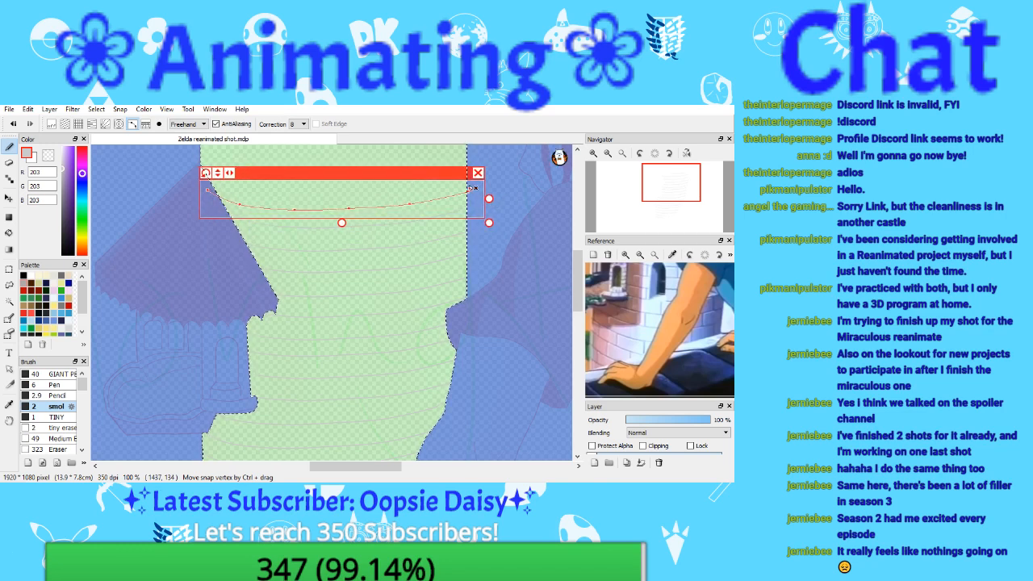
drag(430, 174, 429, 169)
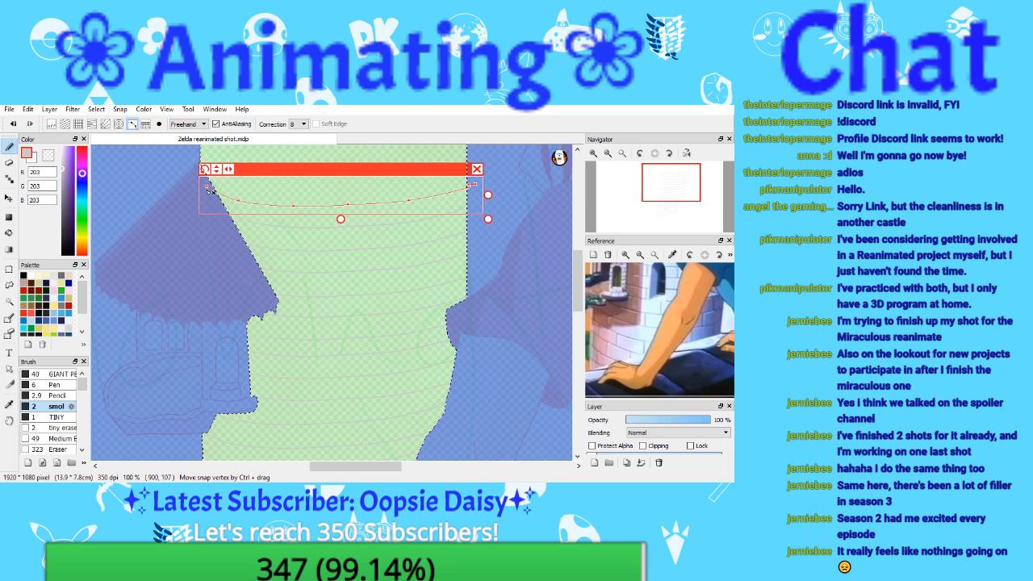
Step: Draw the topmost curved brick courses up to the canvas's upper edge, and remove the curve snap
drag(657, 192, 651, 188)
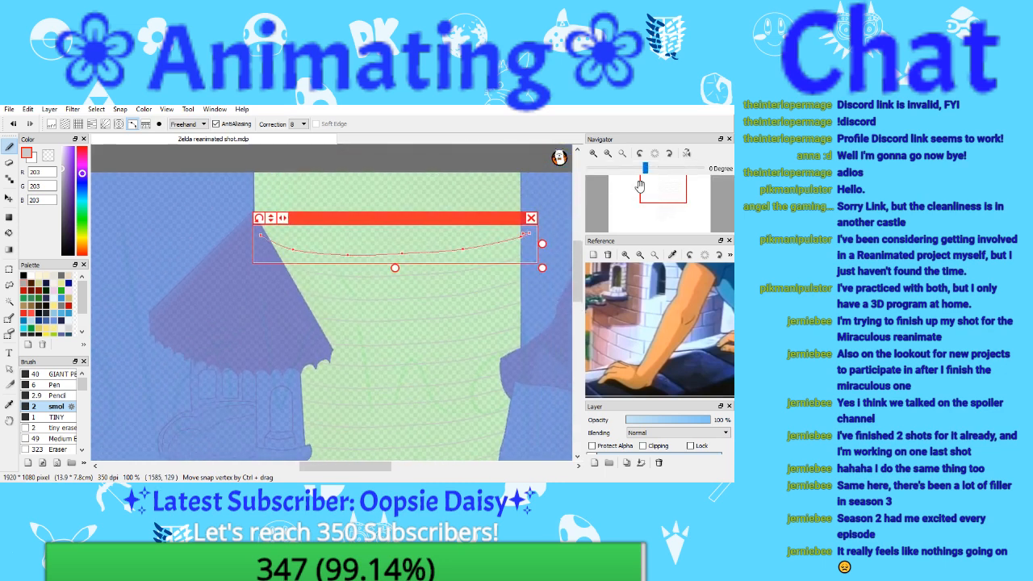
drag(459, 216, 457, 195)
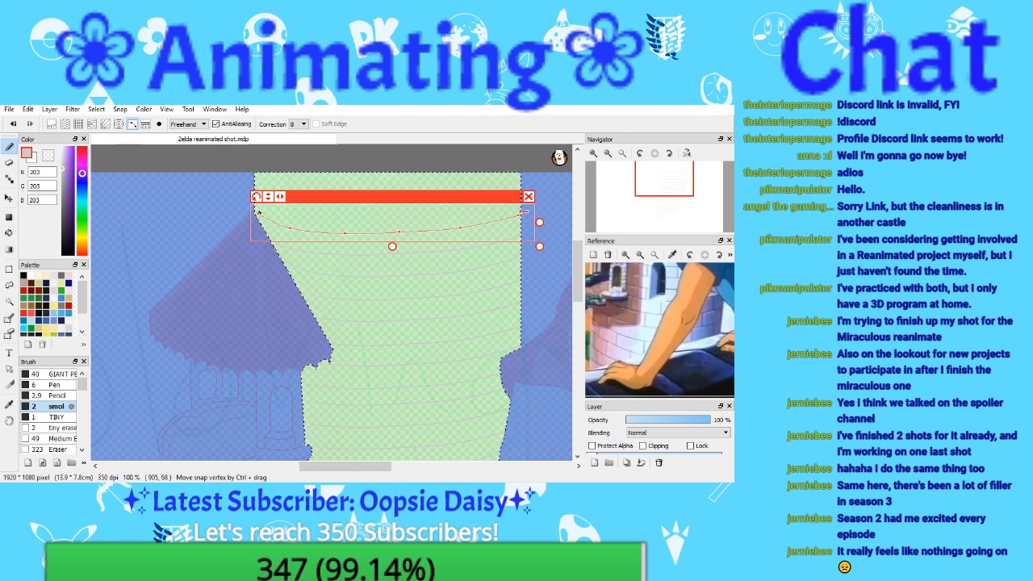
drag(257, 208, 253, 213)
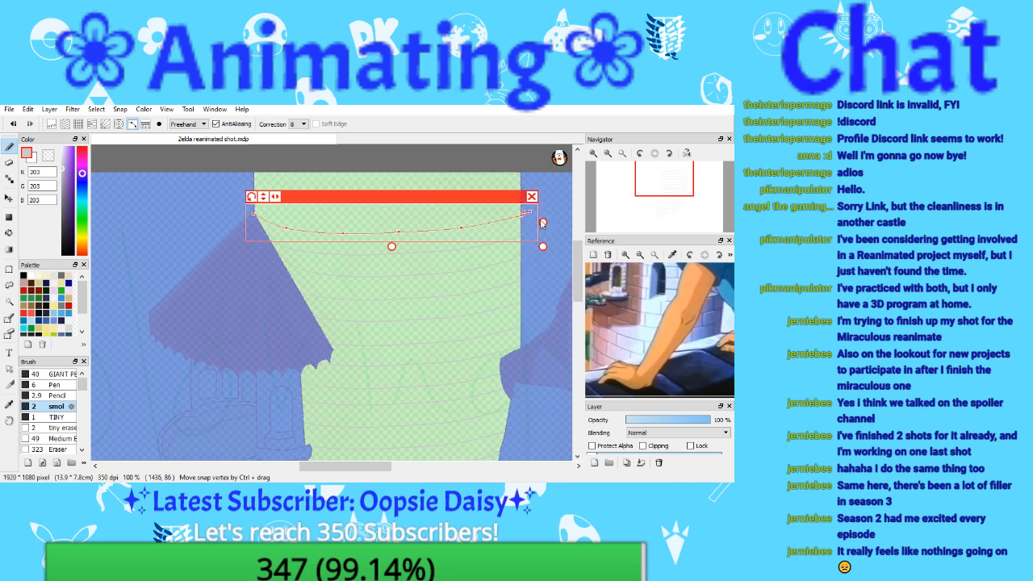
drag(484, 201, 492, 153)
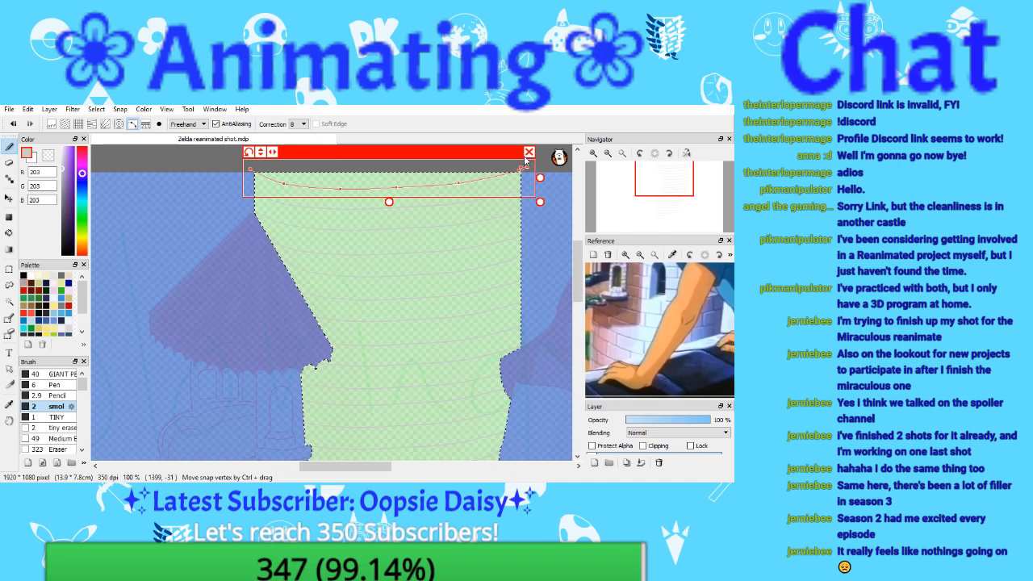
click(608, 153)
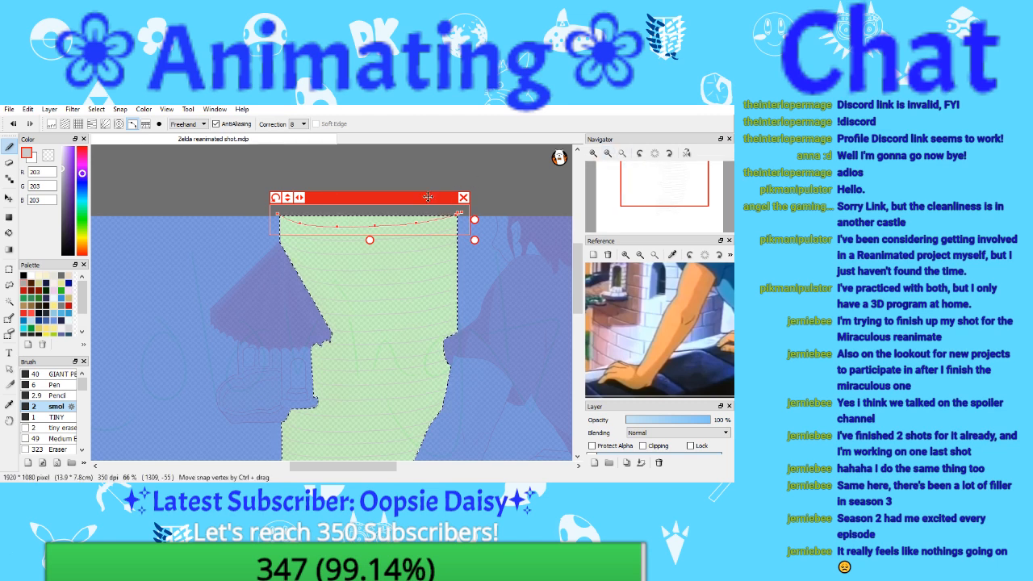
drag(643, 191, 660, 199)
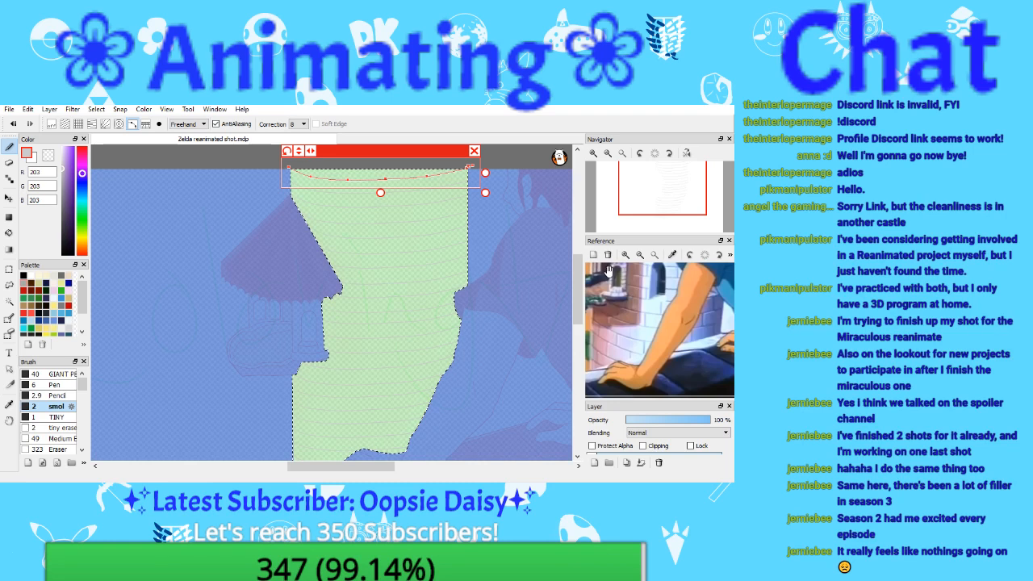
click(473, 151)
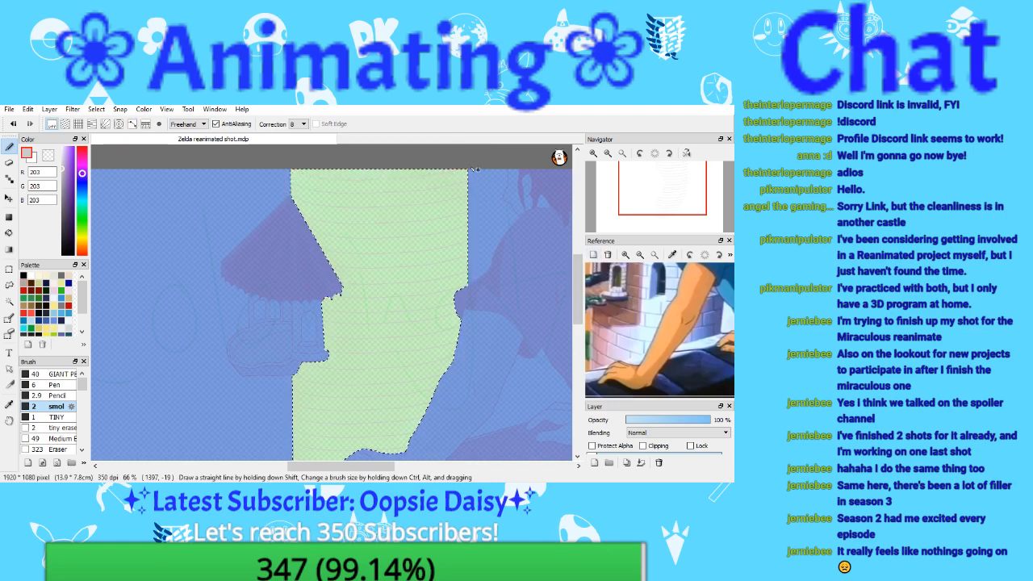
Step: Draw short freehand vertical joints between the lowest brick courses, at the tower's bottom left above the hand, following the reference brickwork
click(188, 124)
click(191, 134)
click(593, 153)
click(593, 153)
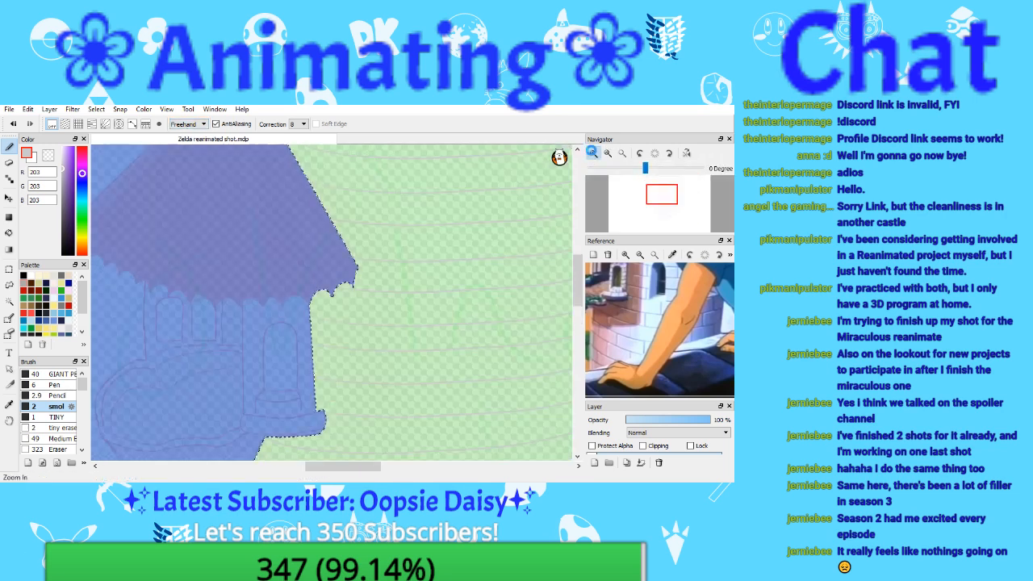
click(593, 153)
drag(662, 196, 664, 222)
drag(652, 323, 652, 269)
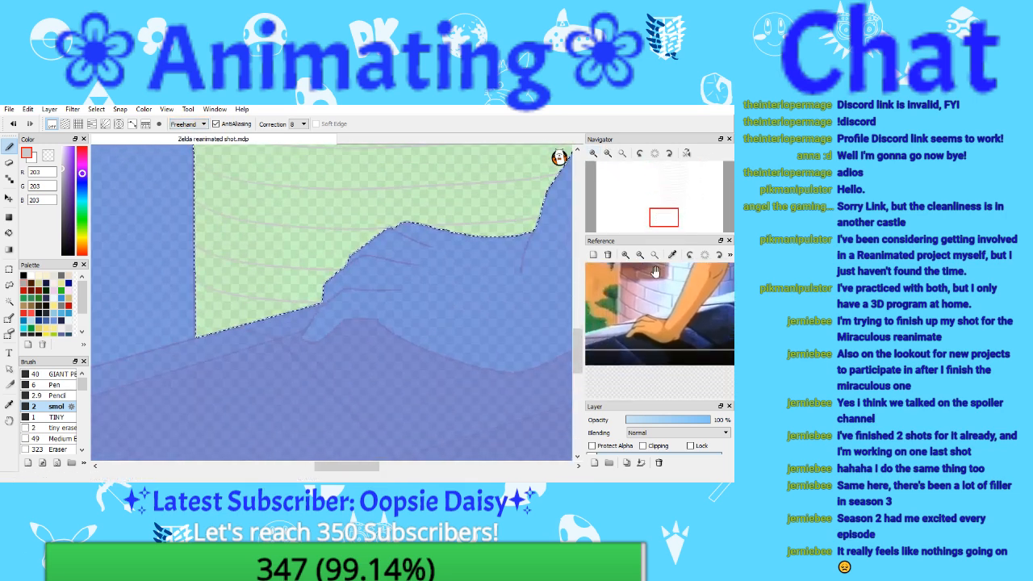
click(627, 256)
click(627, 257)
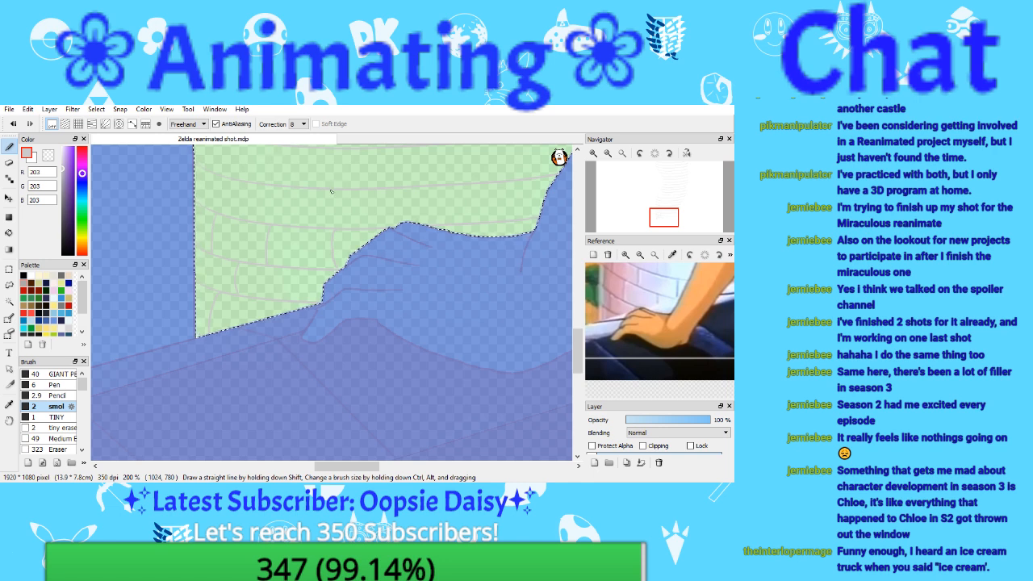
drag(297, 190, 296, 225)
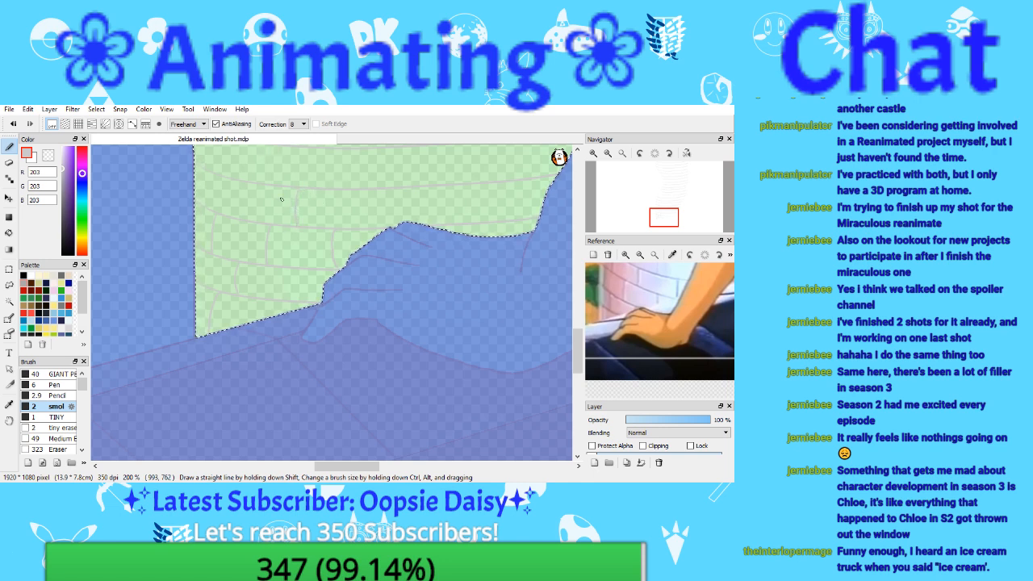
drag(234, 182, 232, 220)
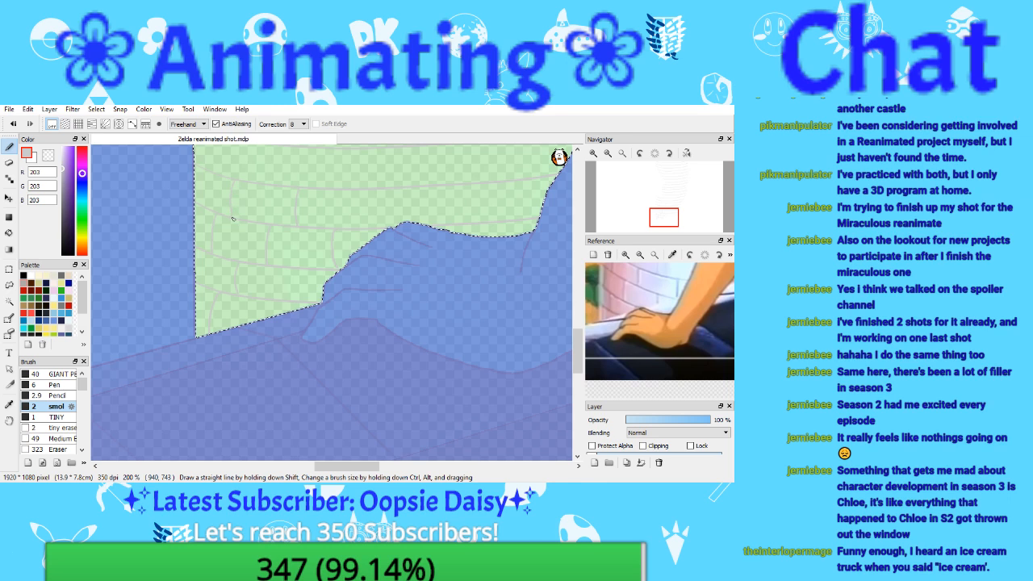
Step: Extend the vertical brick joints along the course above the hand to the tower's right edge
drag(616, 281, 605, 291)
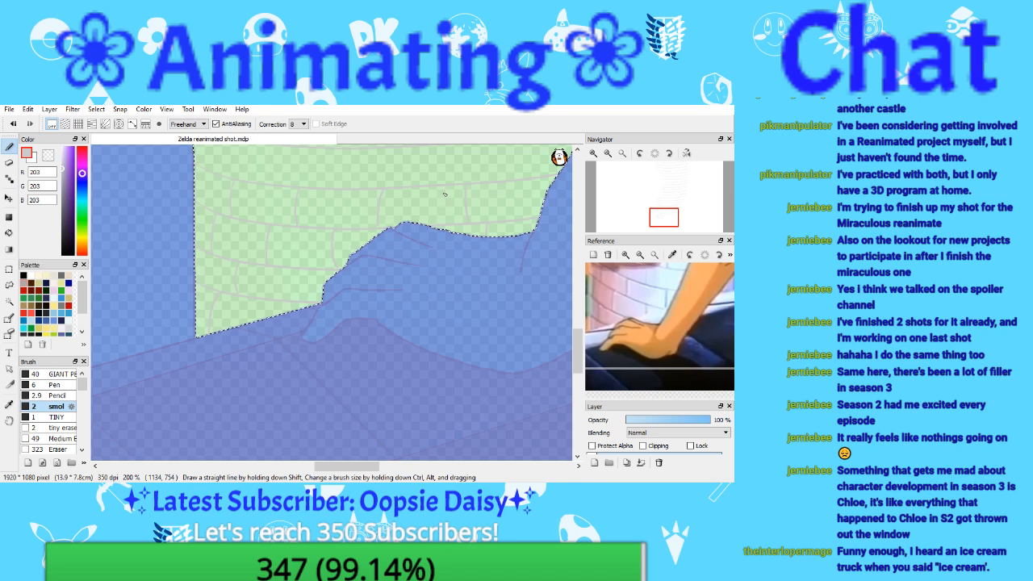
key(ctrl+d)
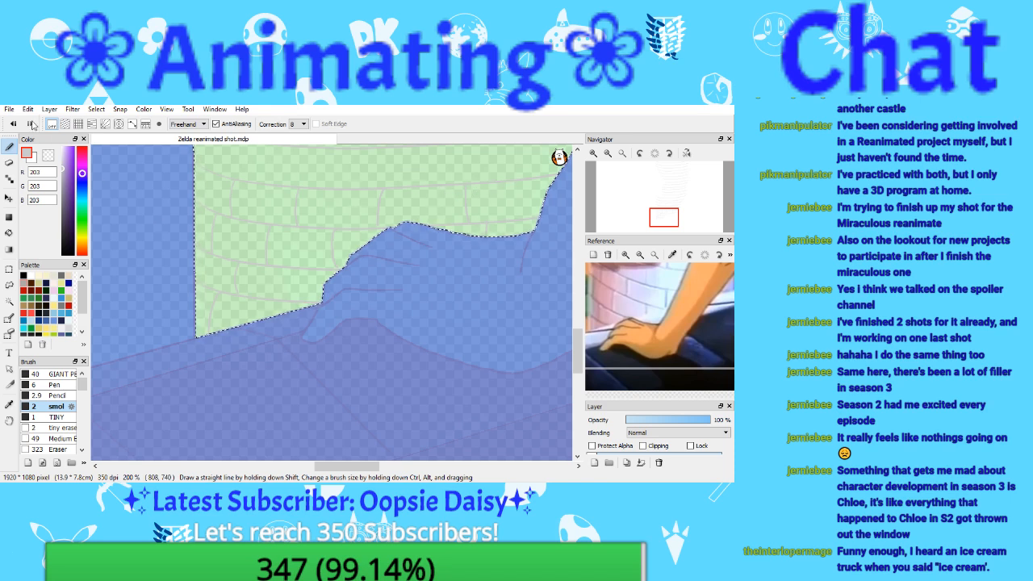
click(398, 227)
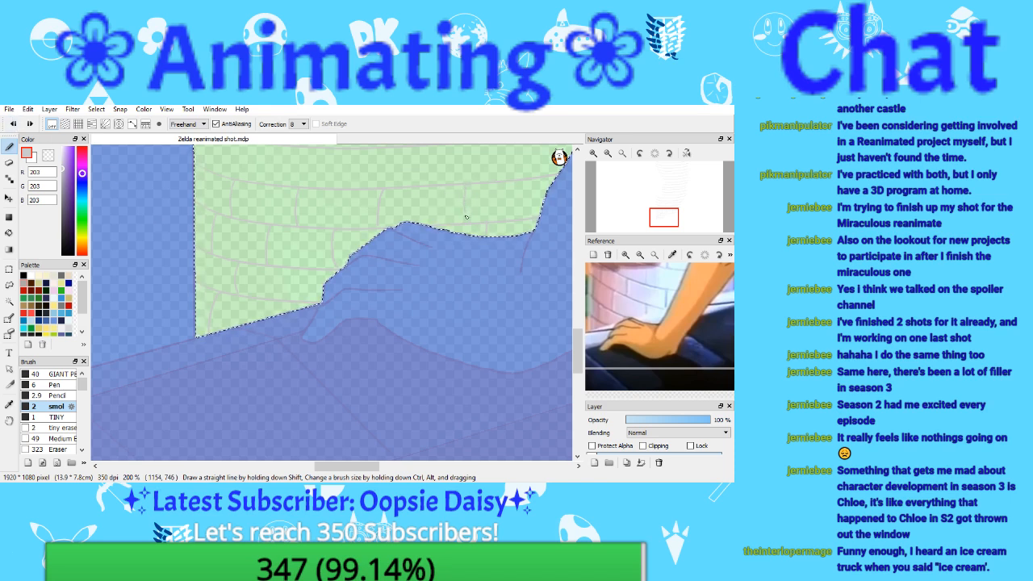
drag(526, 181, 521, 217)
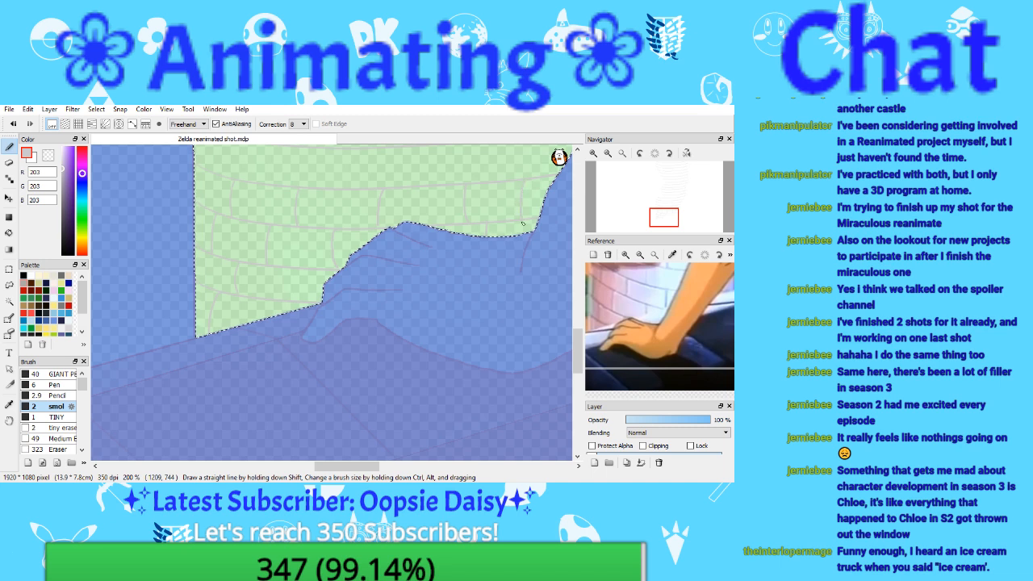
Step: Draw staggered vertical joints in the next brick courses up the lower tower wall, matching the reference brickwork
drag(657, 216, 666, 213)
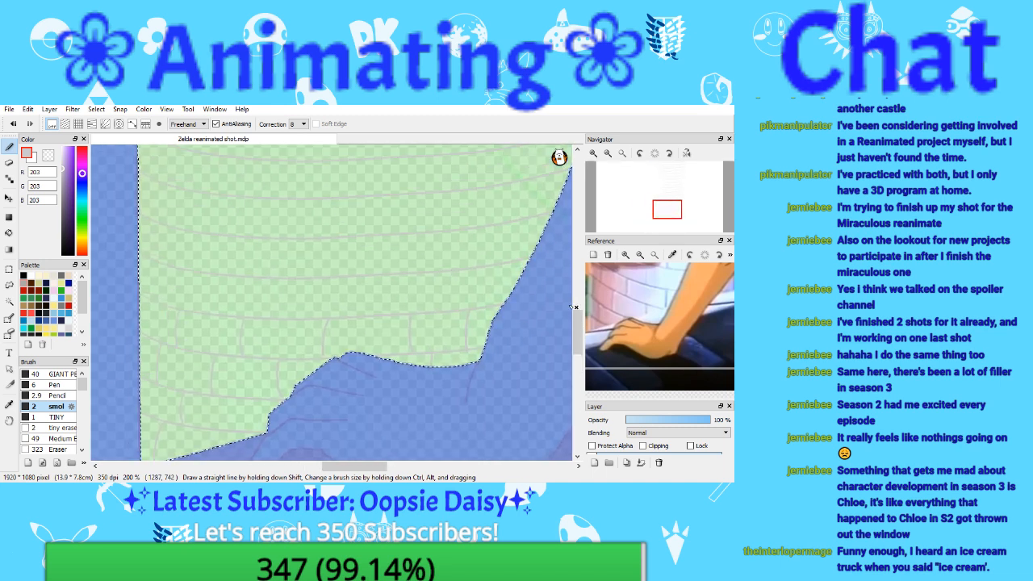
drag(635, 298, 631, 307)
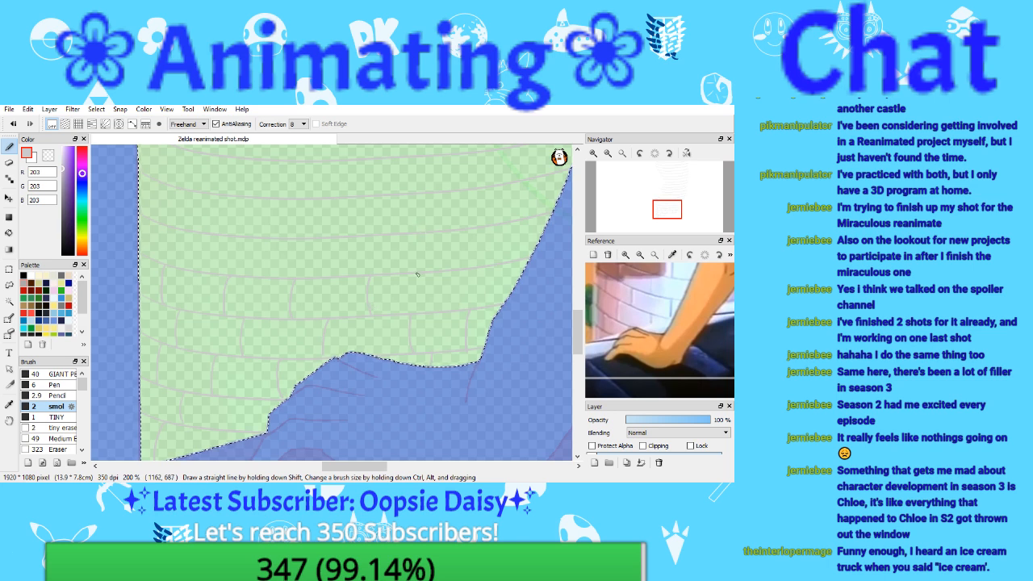
drag(441, 279, 443, 304)
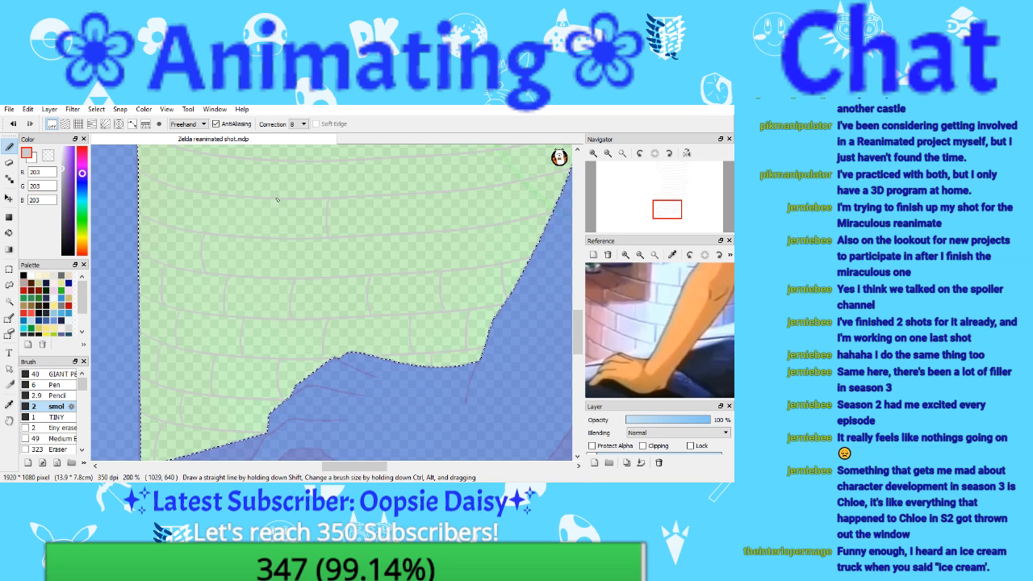
drag(272, 201, 270, 235)
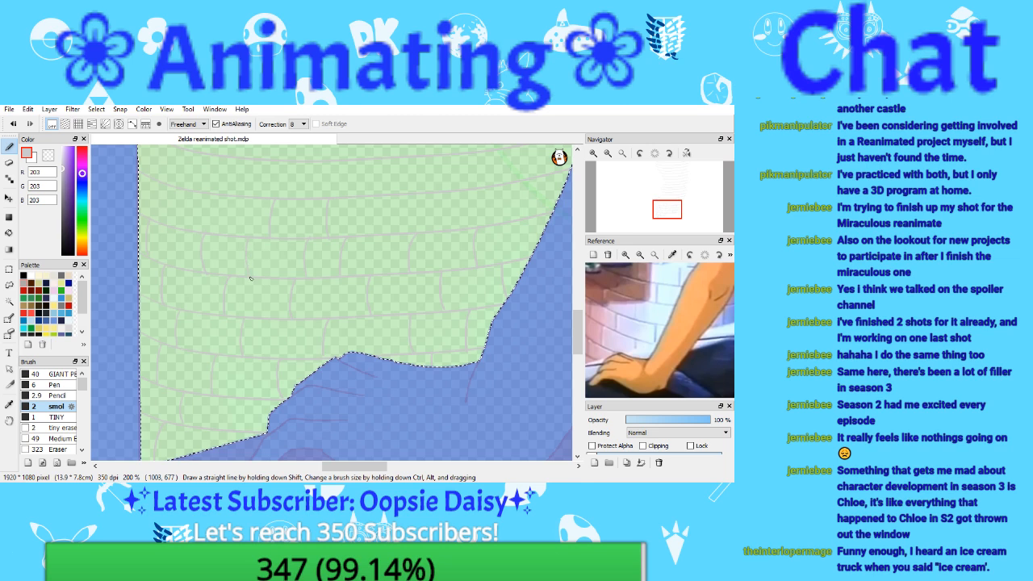
Step: Draw staggered vertical joints in the brick courses just below the turret's base, following the reference brickwork
click(650, 220)
drag(650, 220, 664, 209)
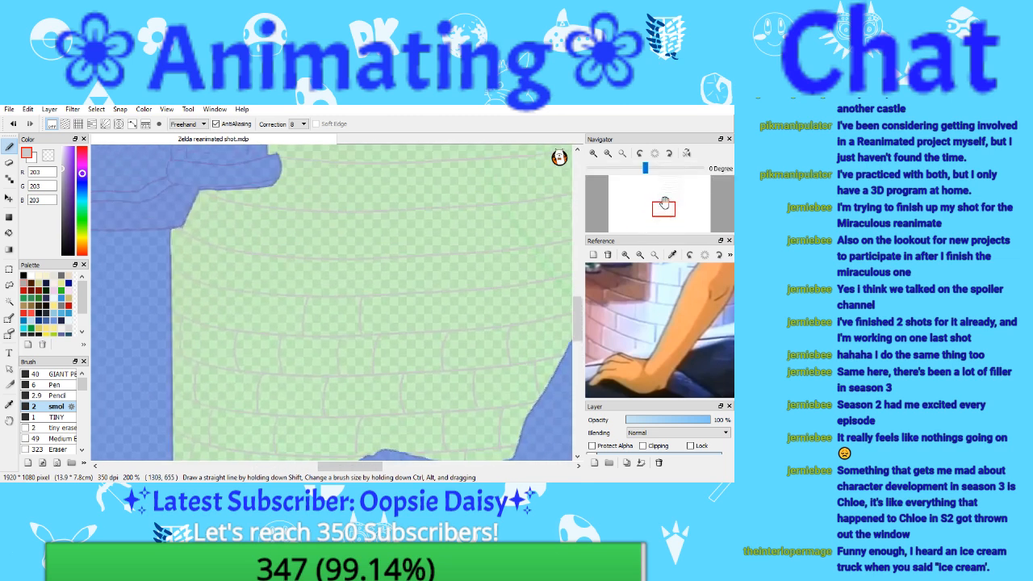
drag(618, 275, 605, 295)
mouse_move(660, 271)
mouse_down()
mouse_move(646, 318)
mouse_move(650, 289)
mouse_up()
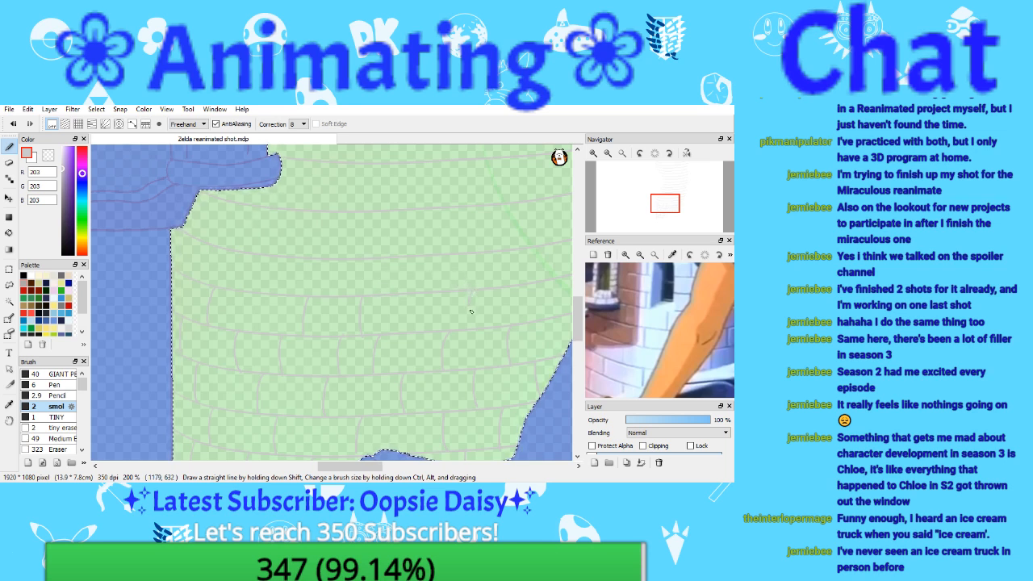
drag(664, 204, 669, 207)
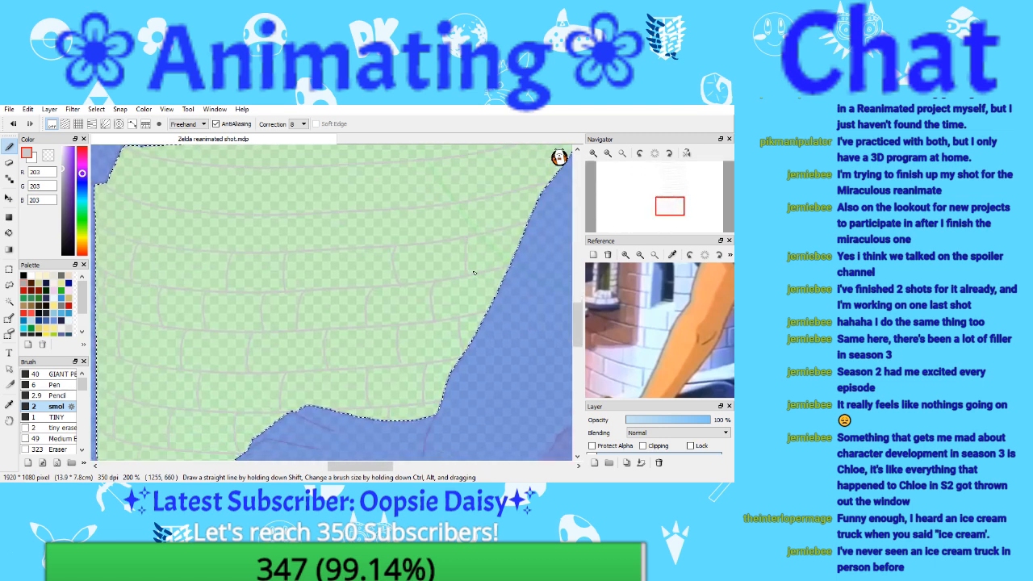
drag(657, 198, 663, 208)
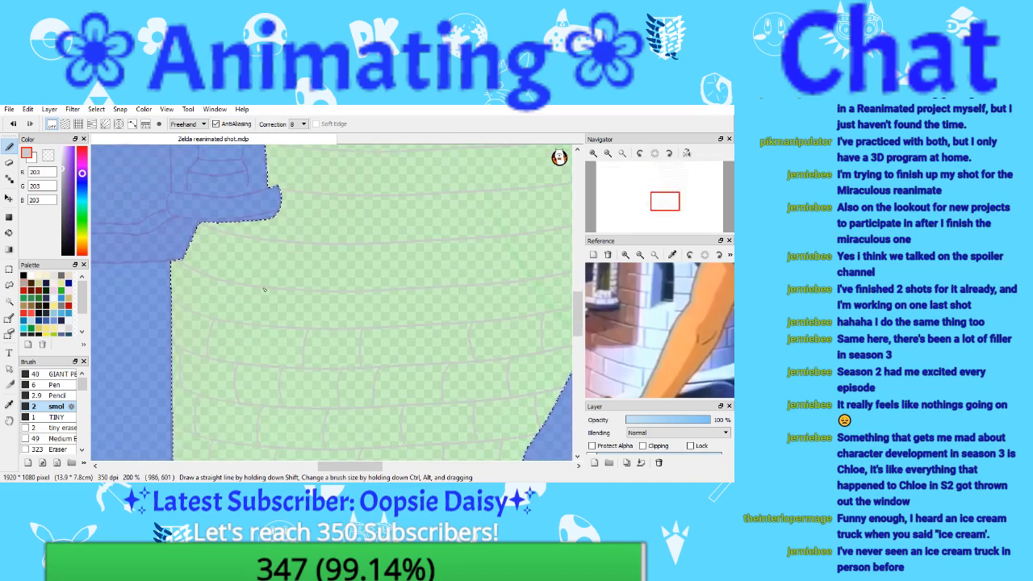
drag(263, 296, 262, 311)
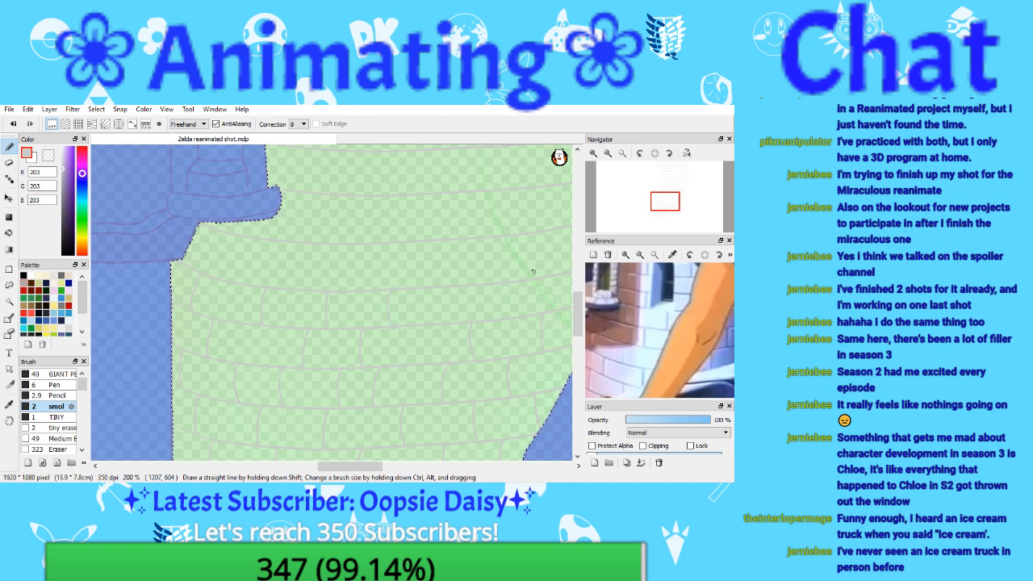
Step: Extend the vertical joints in the courses below the turret's base across to the tower's right edge by the arm
drag(635, 209, 669, 202)
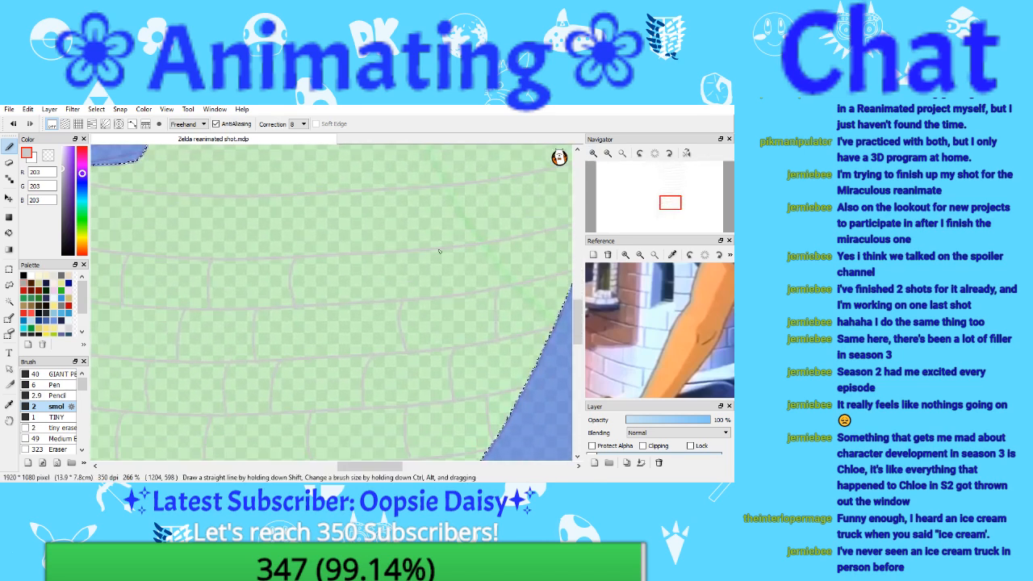
drag(434, 252, 434, 283)
click(619, 156)
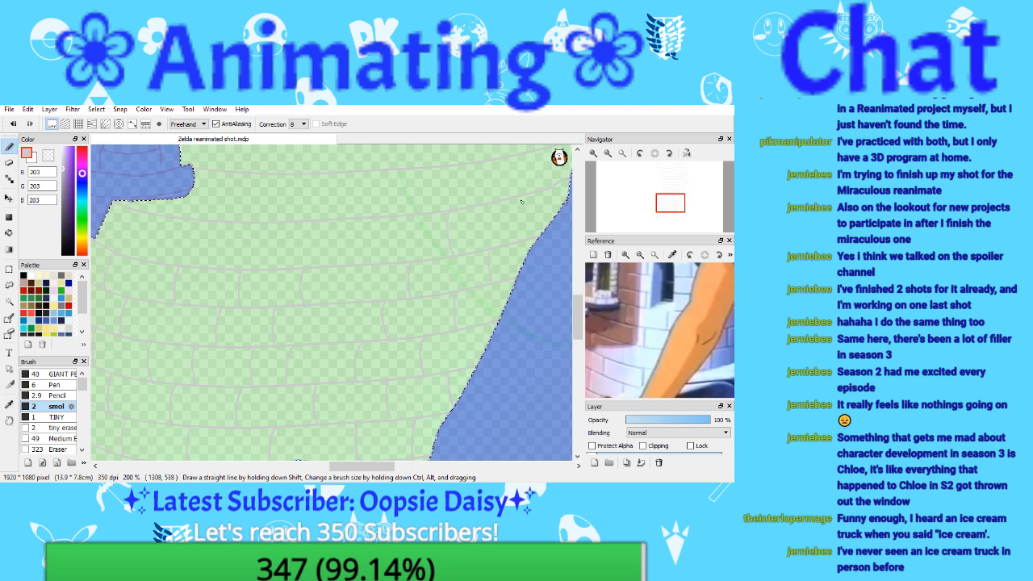
drag(661, 208, 671, 207)
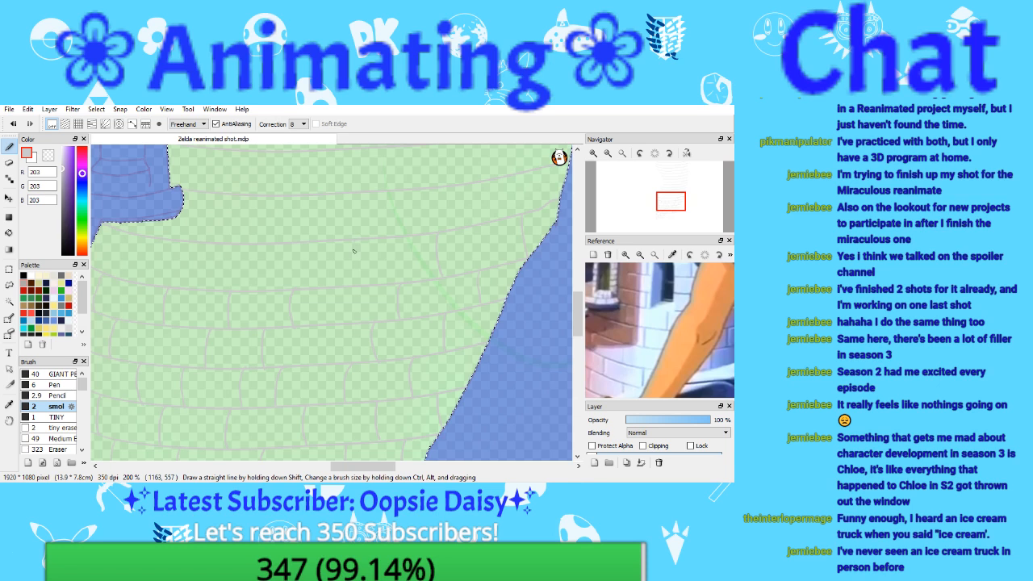
drag(662, 202, 657, 205)
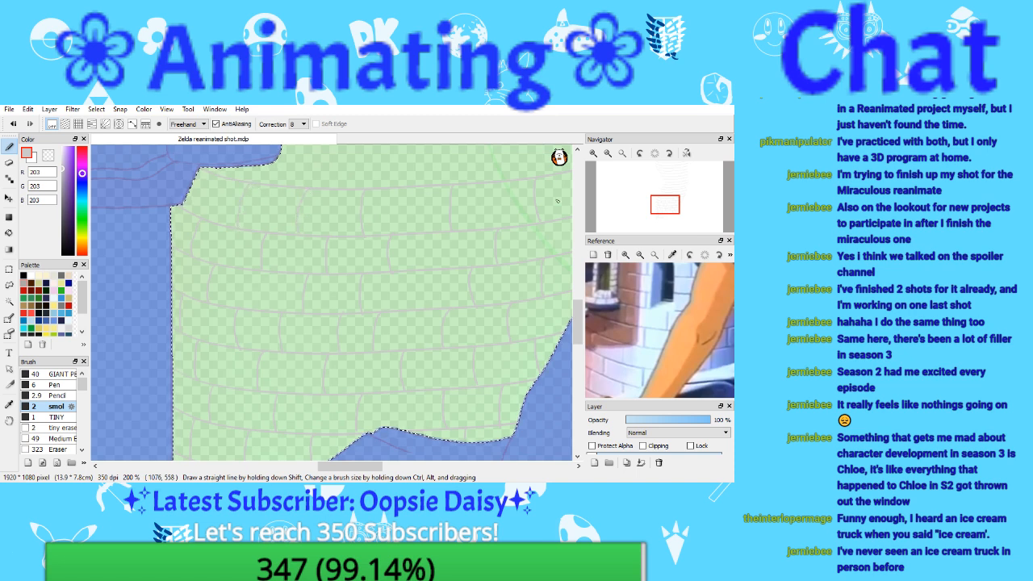
Step: Draw staggered vertical joints in the brick courses beside the turret's base and columns, up to the sleeve
mouse_move(664, 208)
mouse_down()
mouse_move(655, 207)
mouse_move(668, 198)
mouse_up()
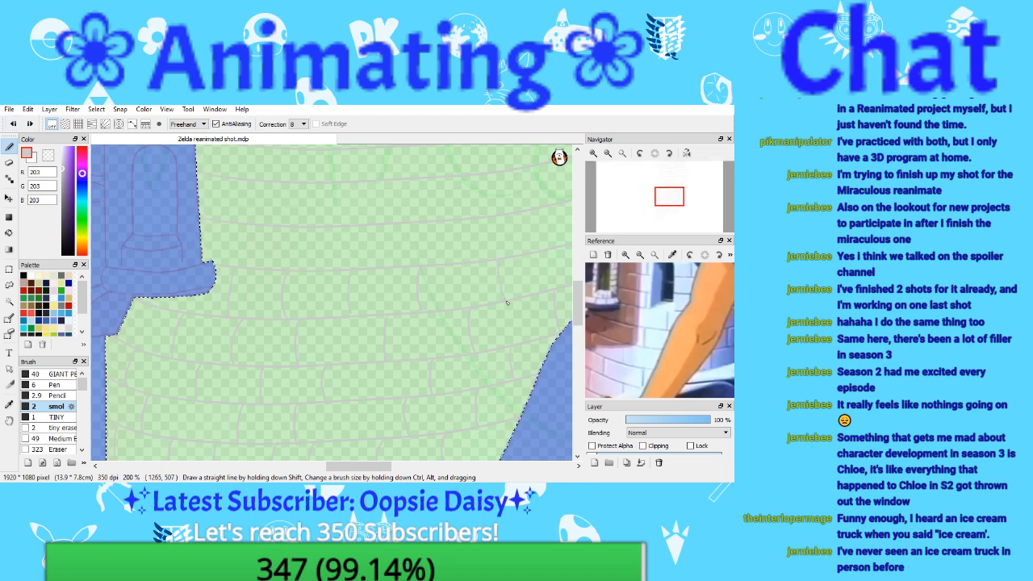
drag(668, 205, 671, 198)
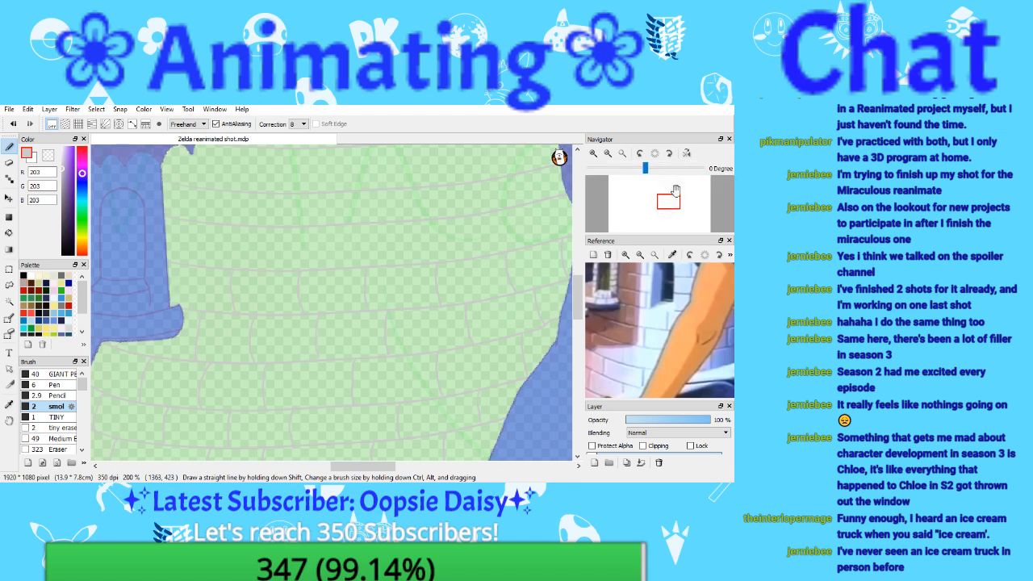
drag(667, 194, 660, 193)
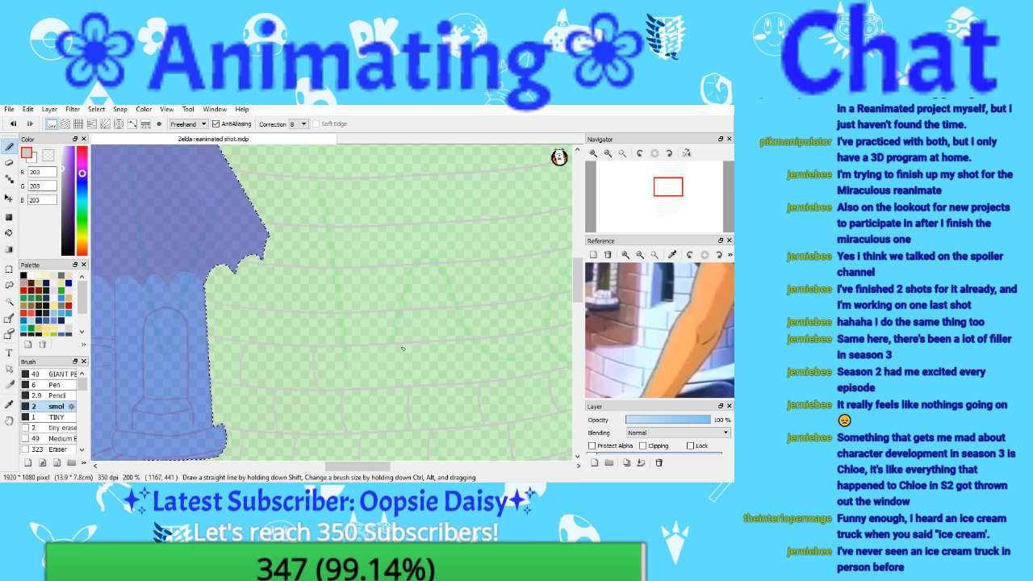
mouse_move(668, 187)
mouse_down()
mouse_move(671, 199)
mouse_move(673, 190)
mouse_up()
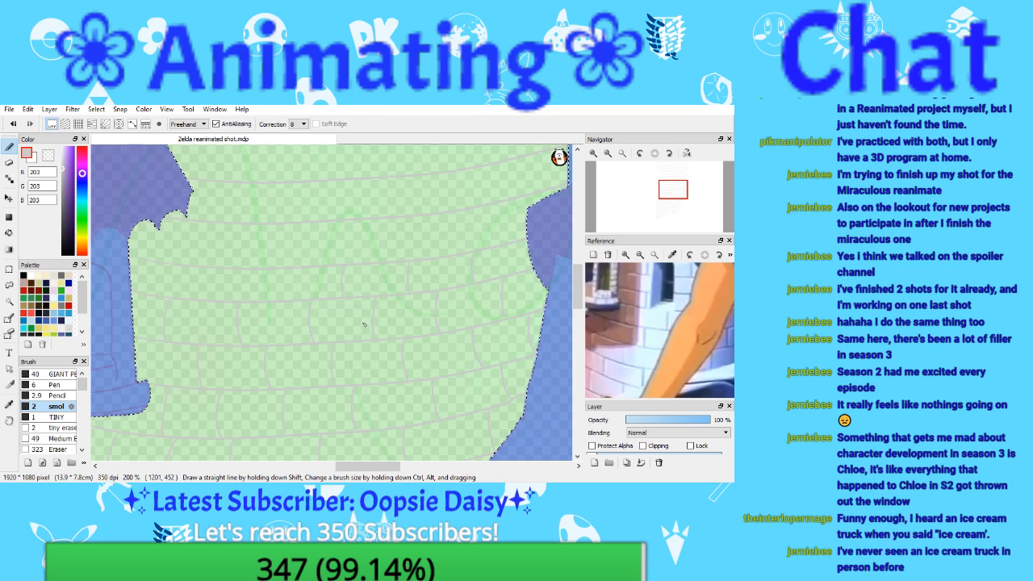
Step: Save the drawing file with the brickwork completed so far
key(XF86AudioLowerVolume)
key(ctrl+d)
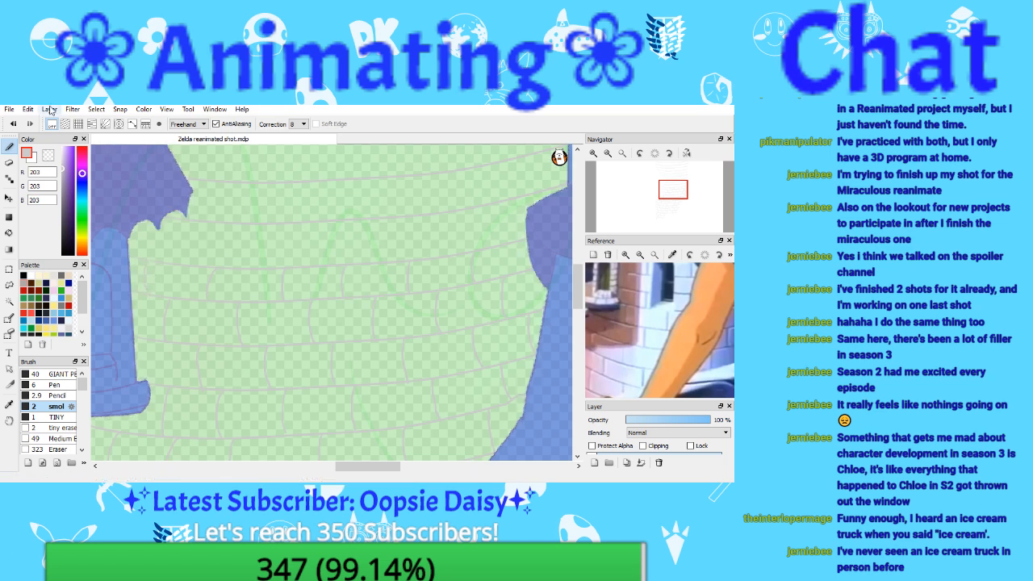
click(9, 108)
click(68, 190)
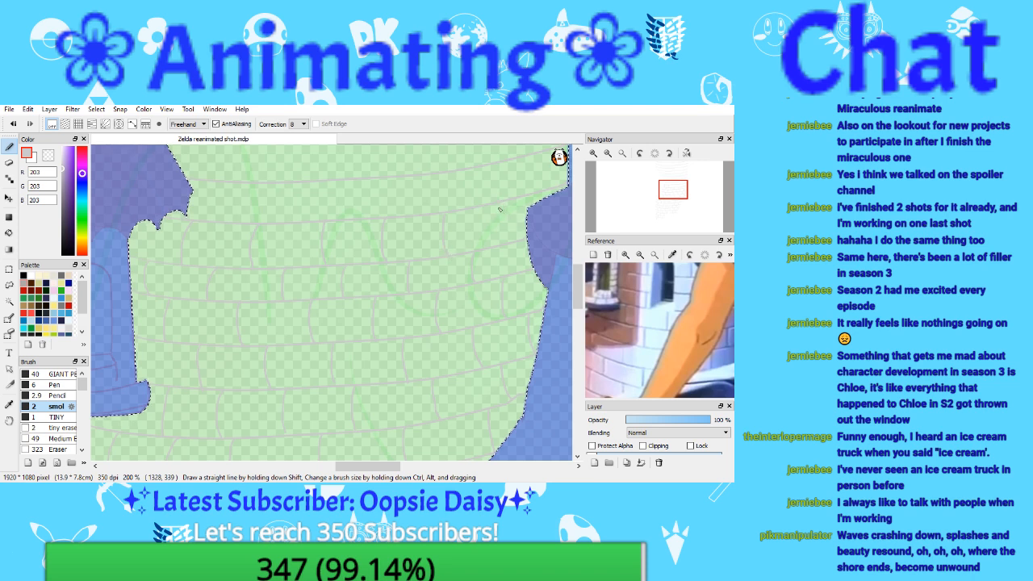
Step: Draw staggered vertical joints in the brick courses level with the turret roof's lower edge, across to the tower's right side
drag(667, 191, 668, 186)
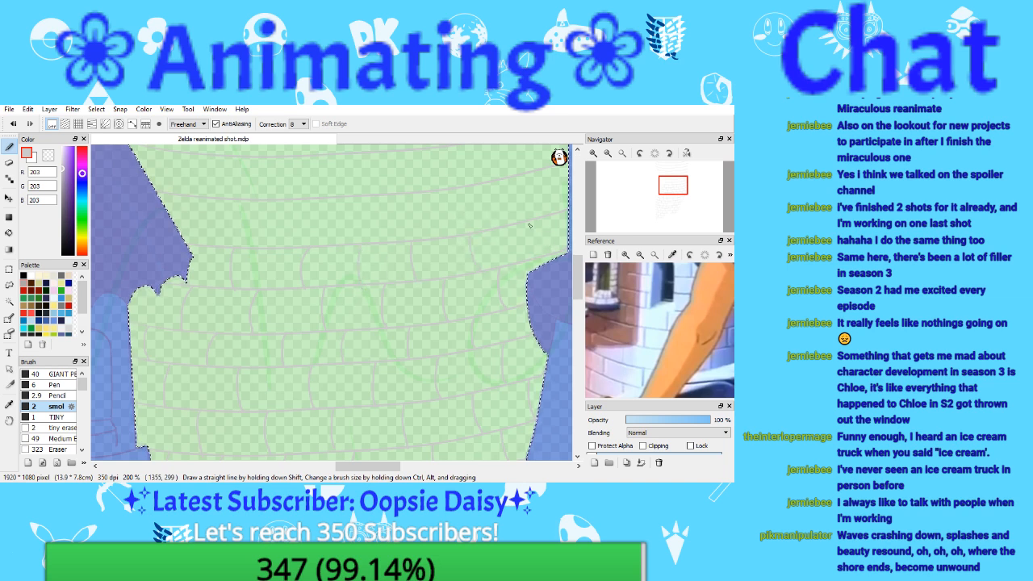
click(663, 196)
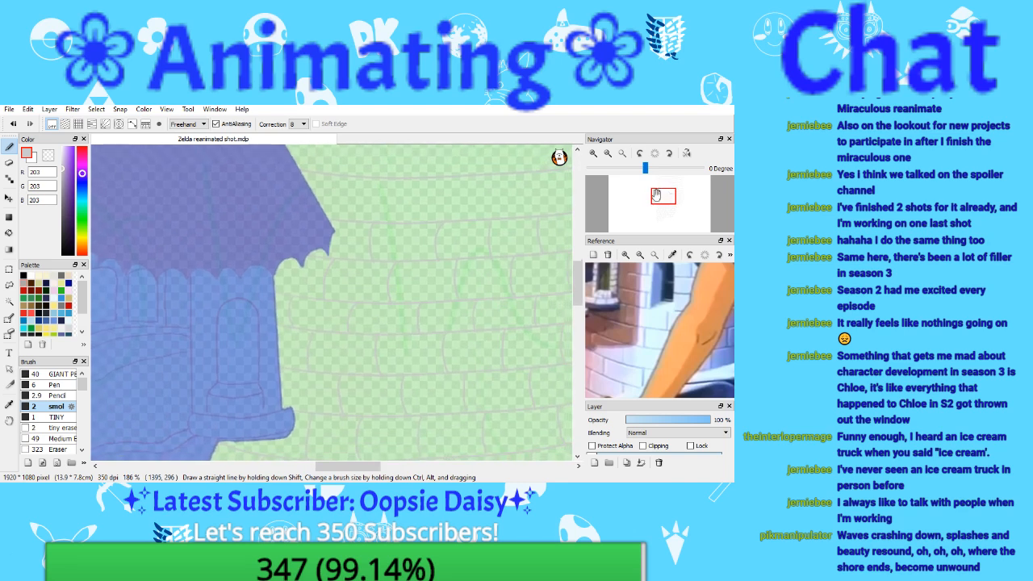
scroll(657, 196, down, 1)
drag(658, 196, 676, 181)
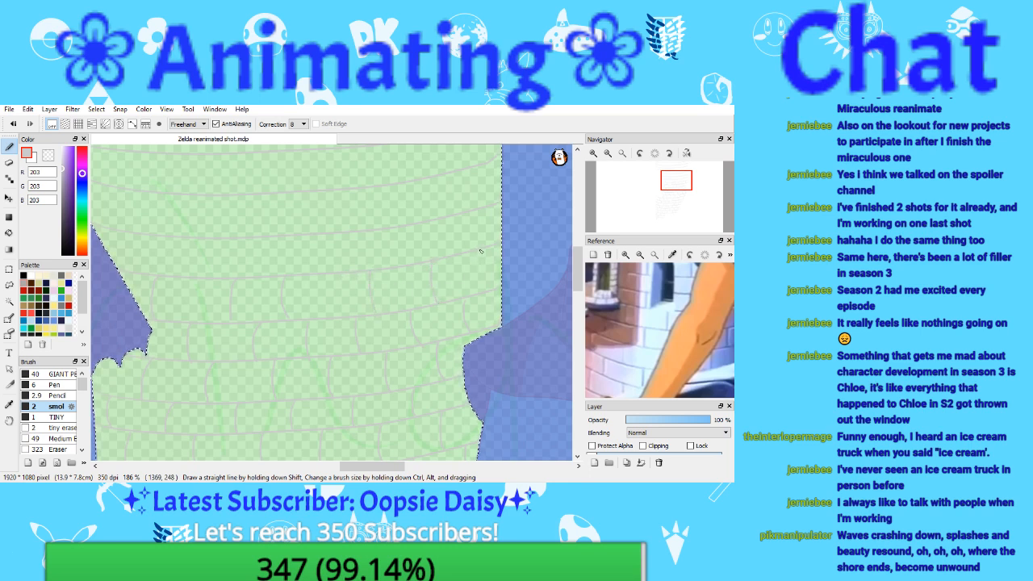
drag(480, 253, 480, 278)
drag(665, 193, 673, 175)
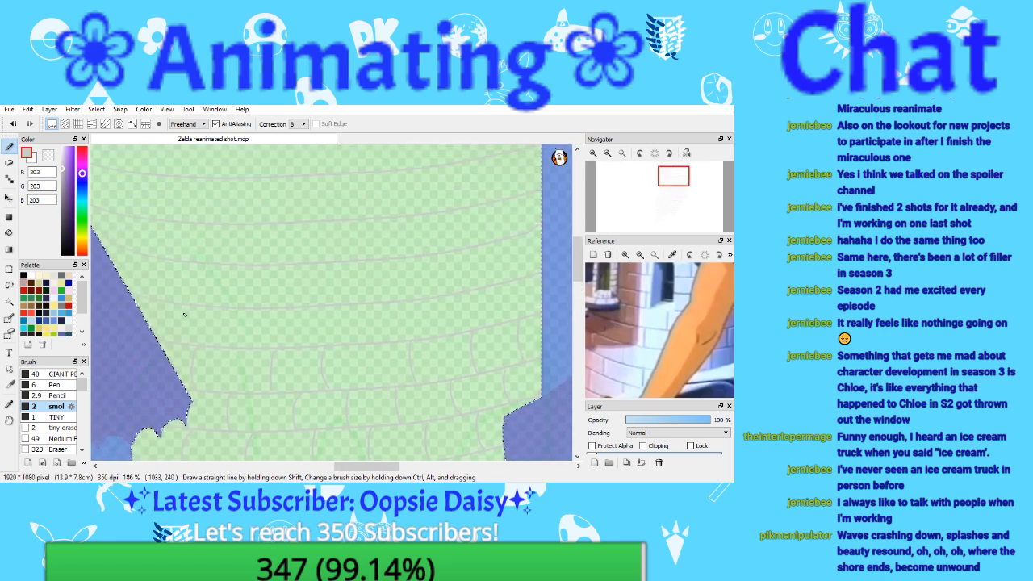
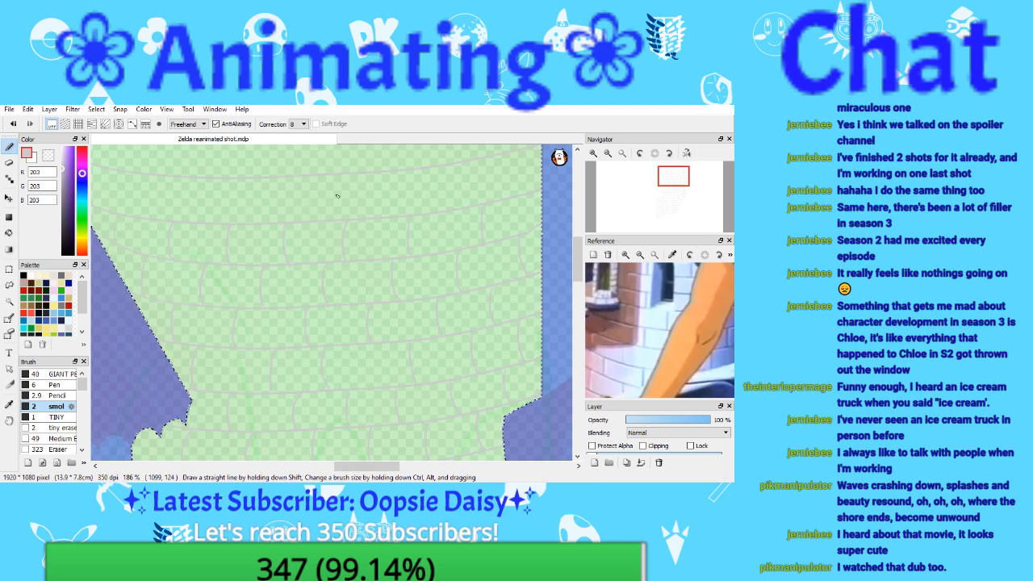
Step: Add staggered vertical joints in the upper brick courses beside the turret roof's slope, and save the file
mouse_move(674, 180)
mouse_down()
mouse_move(663, 184)
mouse_move(672, 171)
mouse_up()
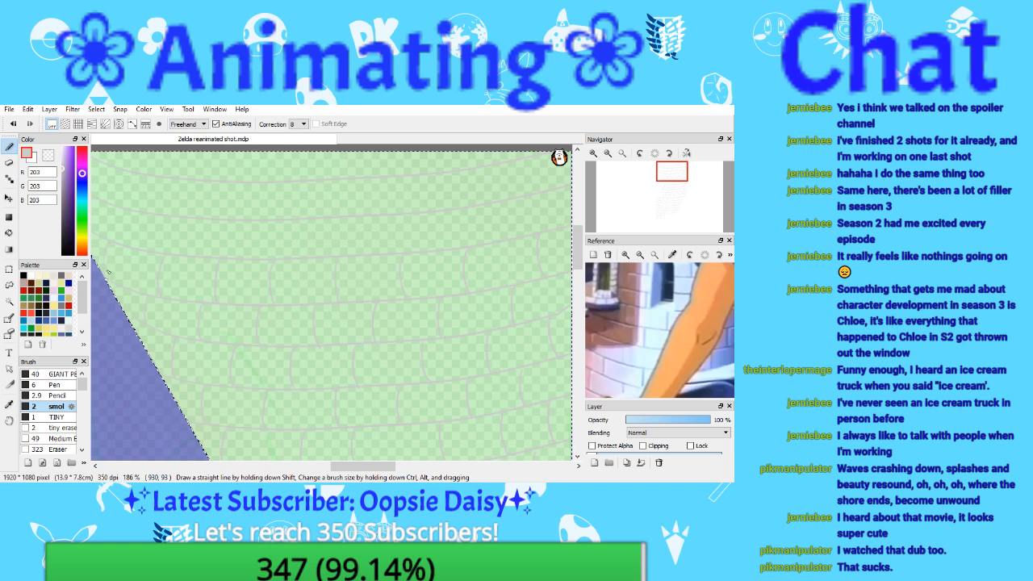
click(9, 110)
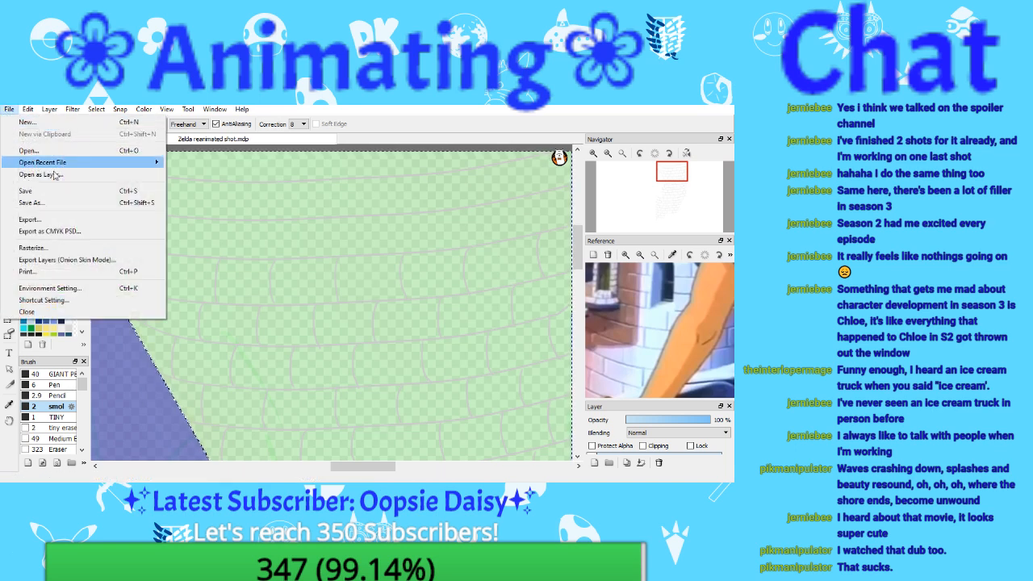
click(66, 191)
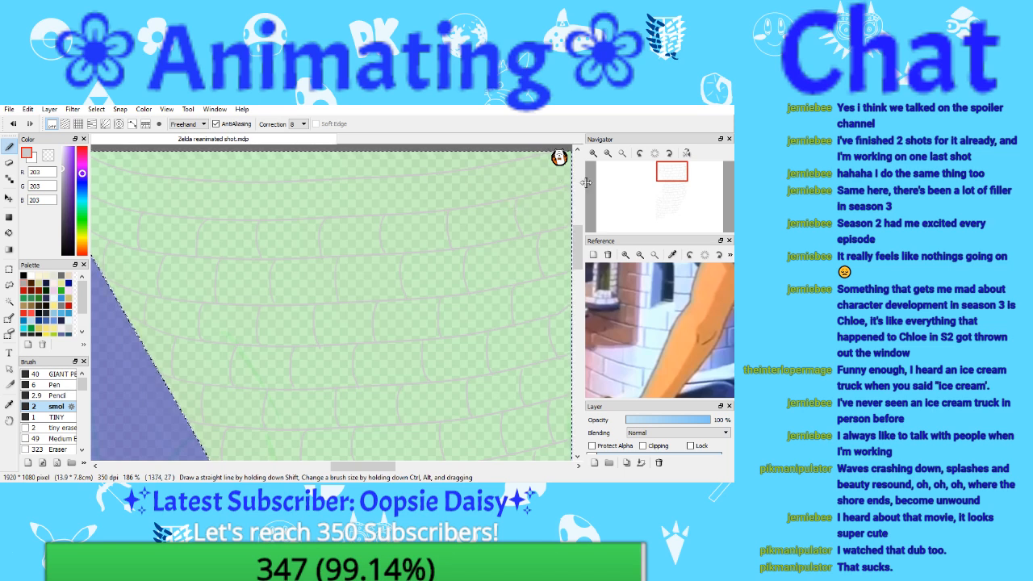
Step: Draw staggered vertical joints in the topmost brick courses along the canvas's upper edge, from the tower's right side to its left
drag(672, 185, 672, 179)
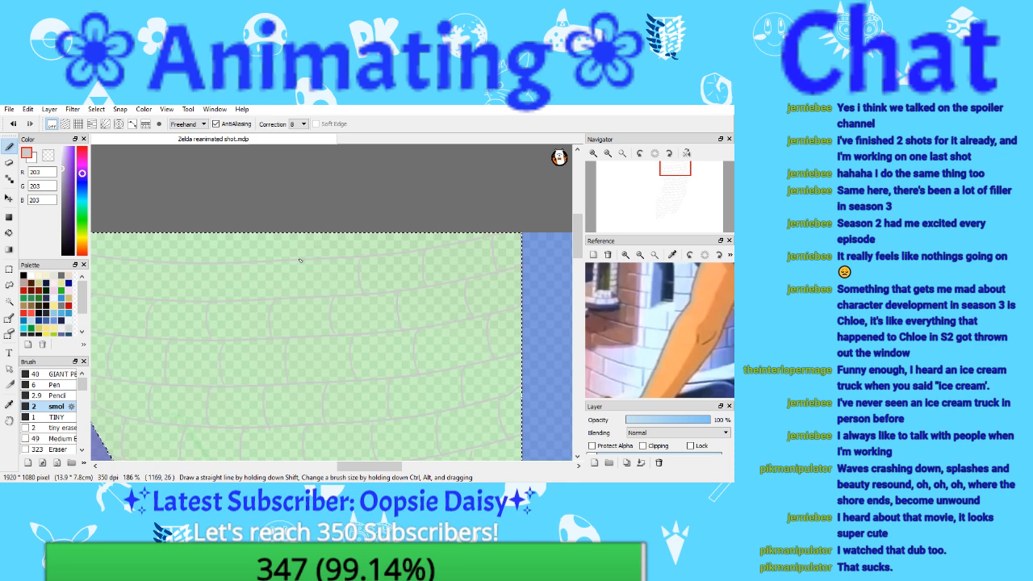
click(660, 180)
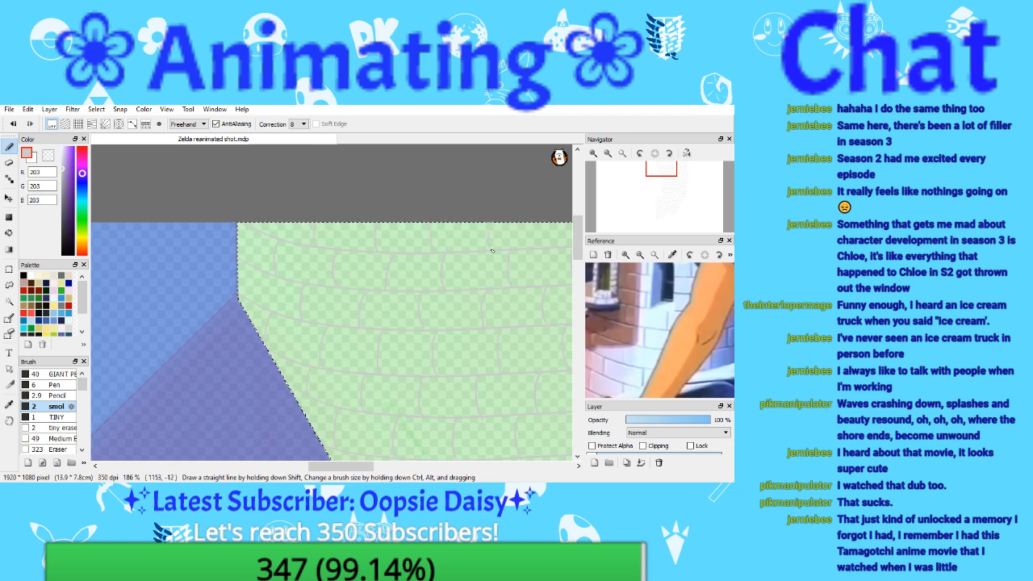
drag(660, 179, 663, 181)
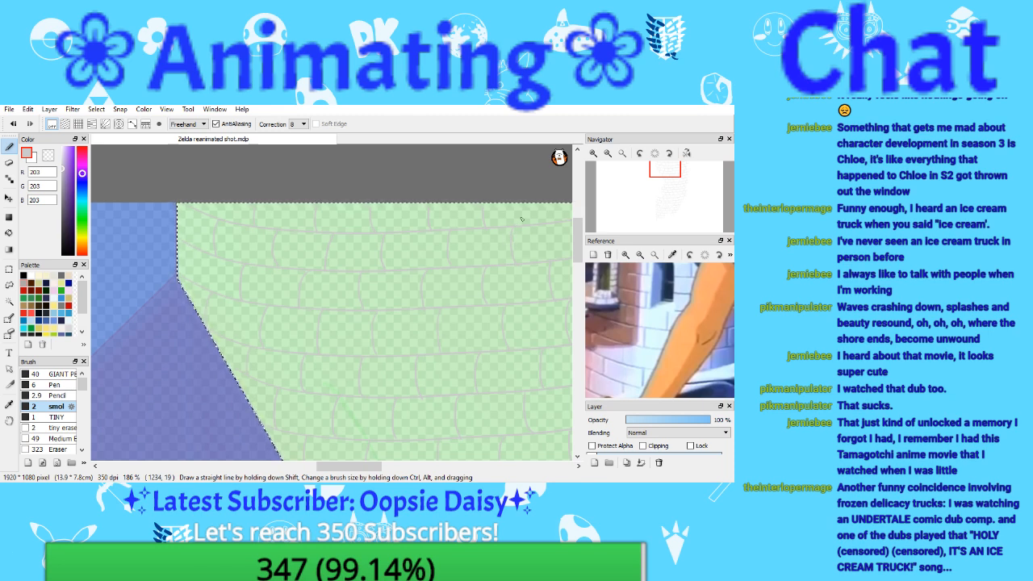
drag(653, 184, 671, 177)
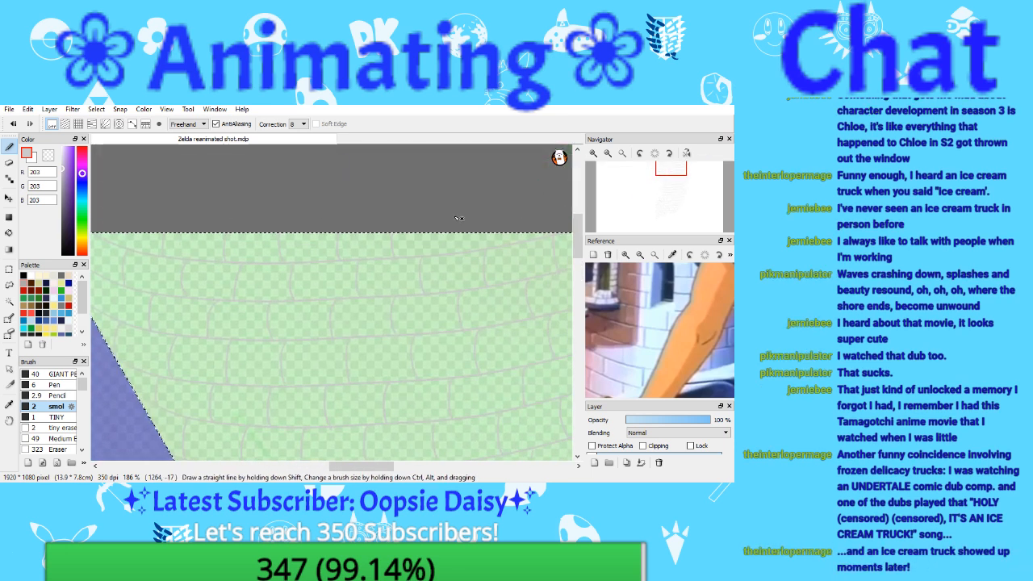
Step: Clear the tower selection with the whole canvas in view, and save the file
click(625, 153)
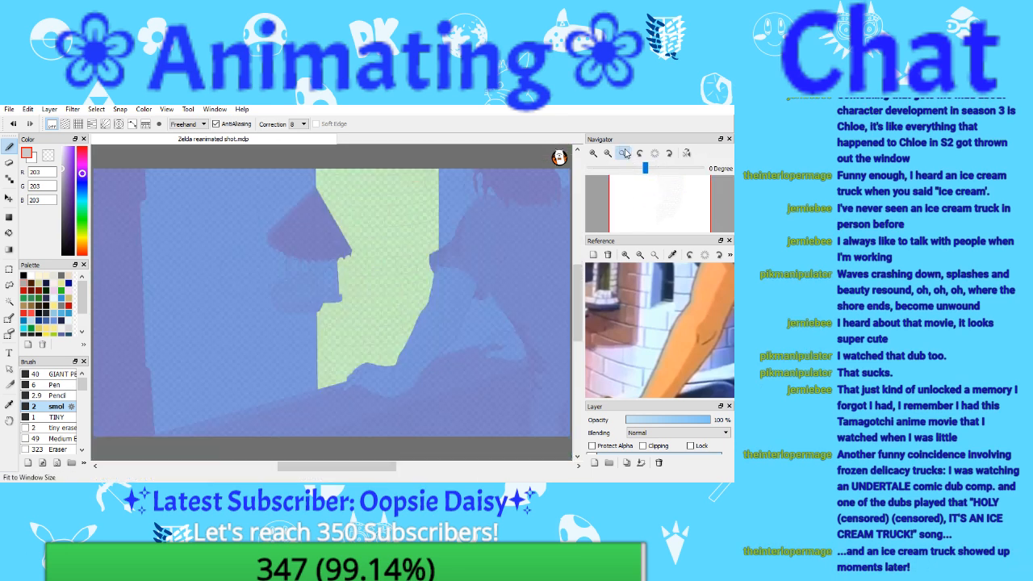
key(ctrl+d)
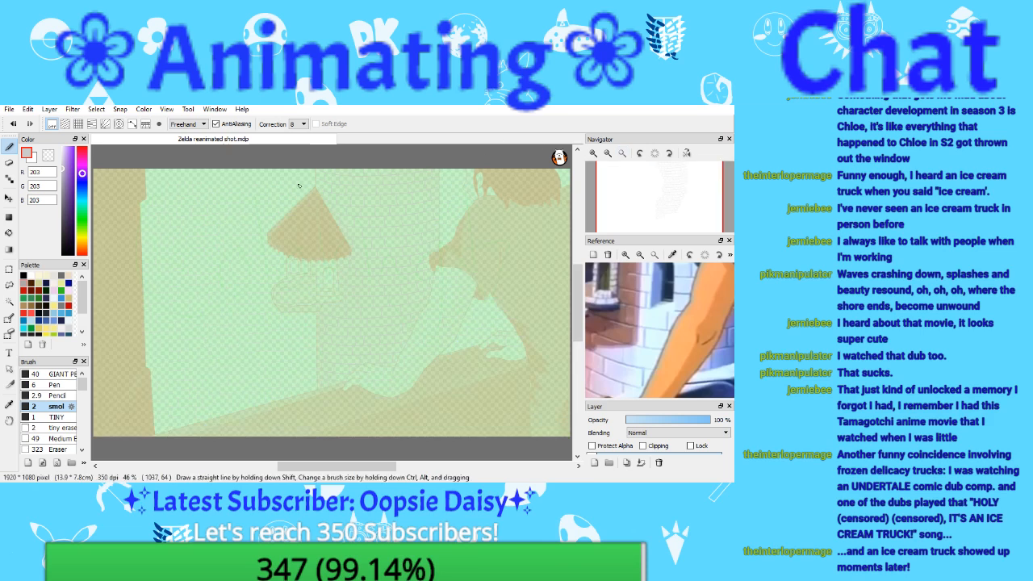
click(9, 110)
click(56, 192)
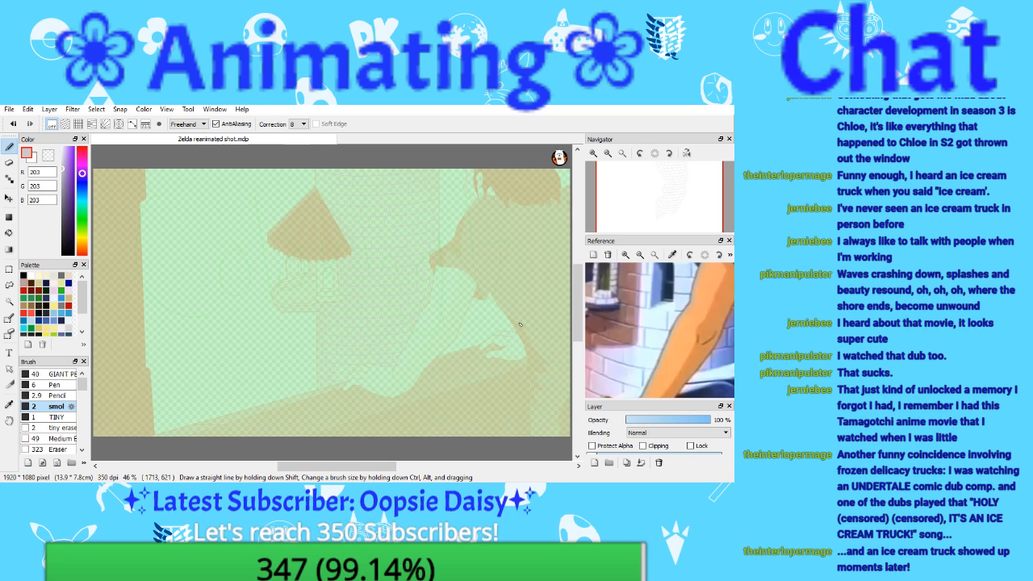
Step: Restore the tower selection, and make the painted Layer15 below Layer17 active in the enlarged layer list
click(13, 124)
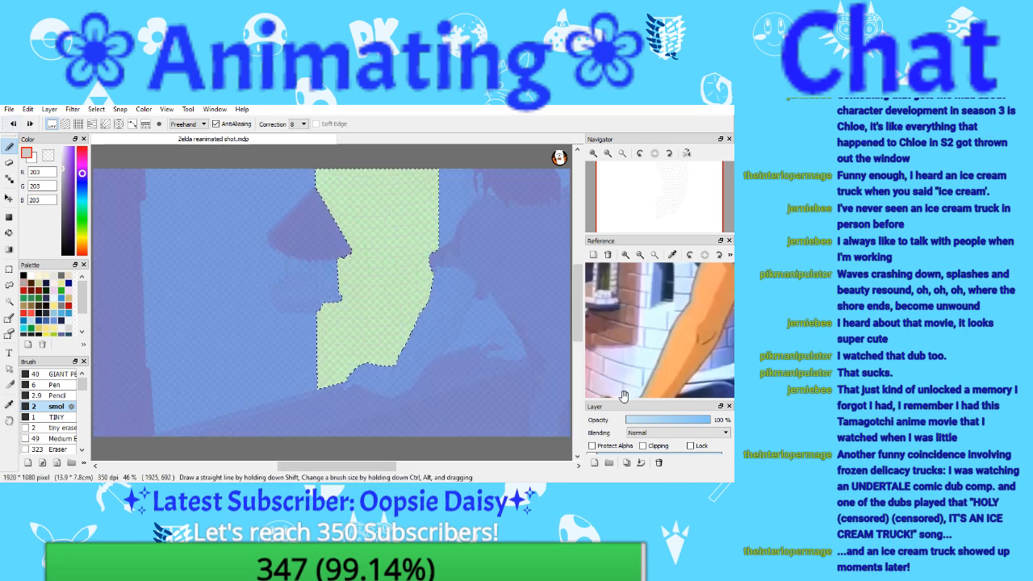
drag(626, 400, 626, 267)
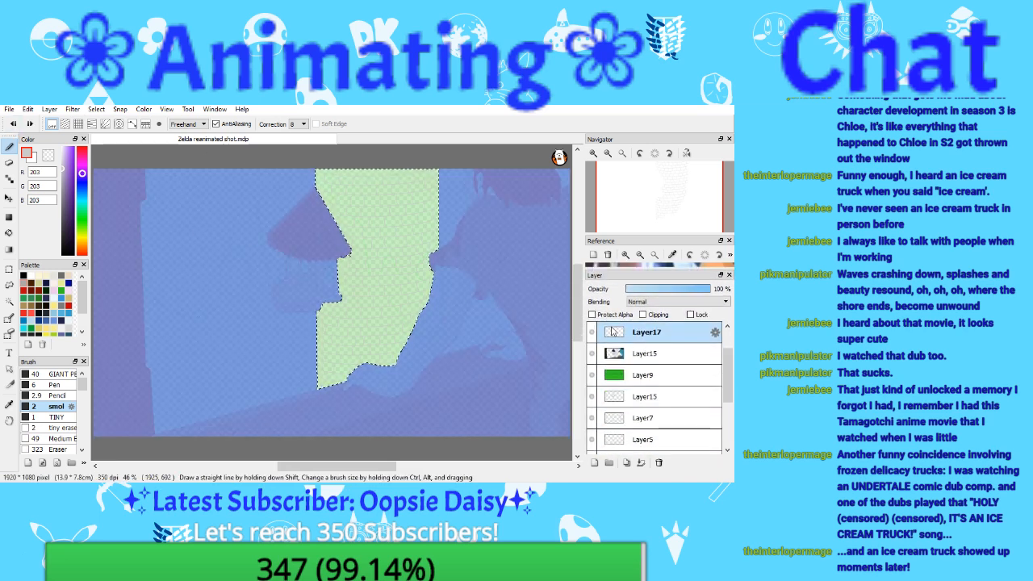
click(629, 352)
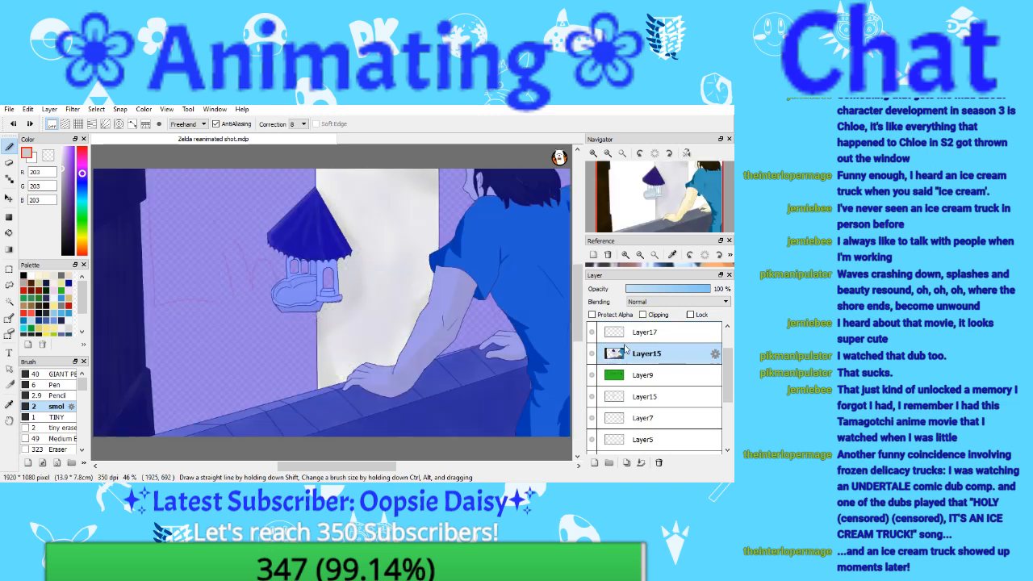
click(630, 339)
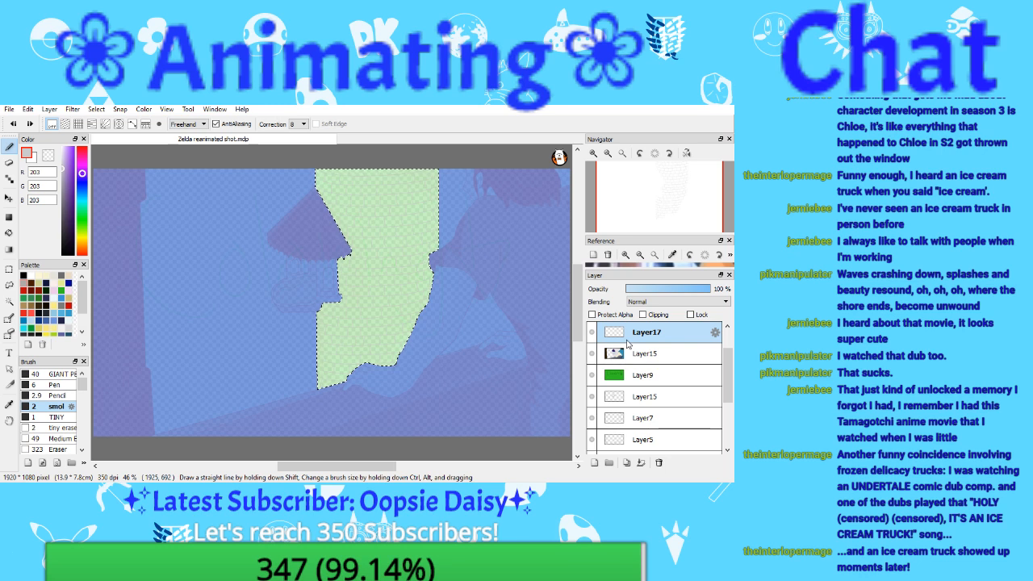
click(632, 349)
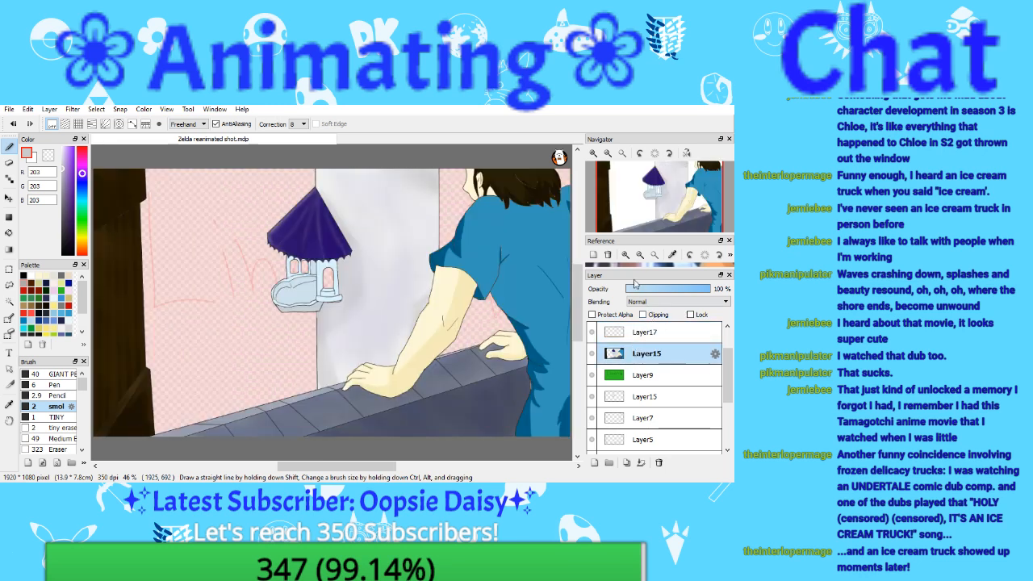
Step: Bring the tower's arched window into view in the enlarged reference image, and add a new layer directly below Layer17
drag(621, 266, 620, 357)
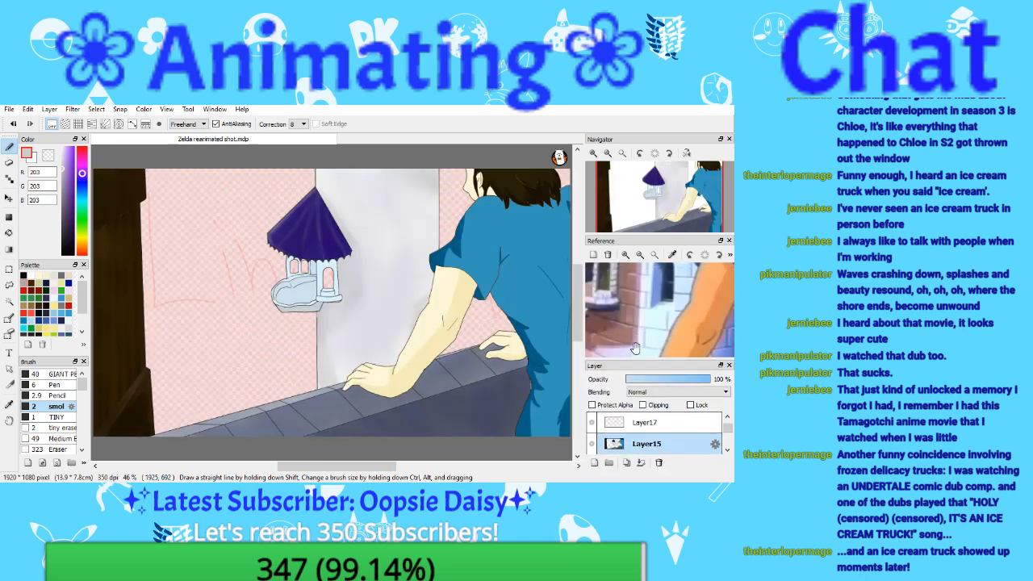
click(641, 257)
drag(661, 284, 649, 304)
click(625, 255)
click(626, 255)
click(625, 255)
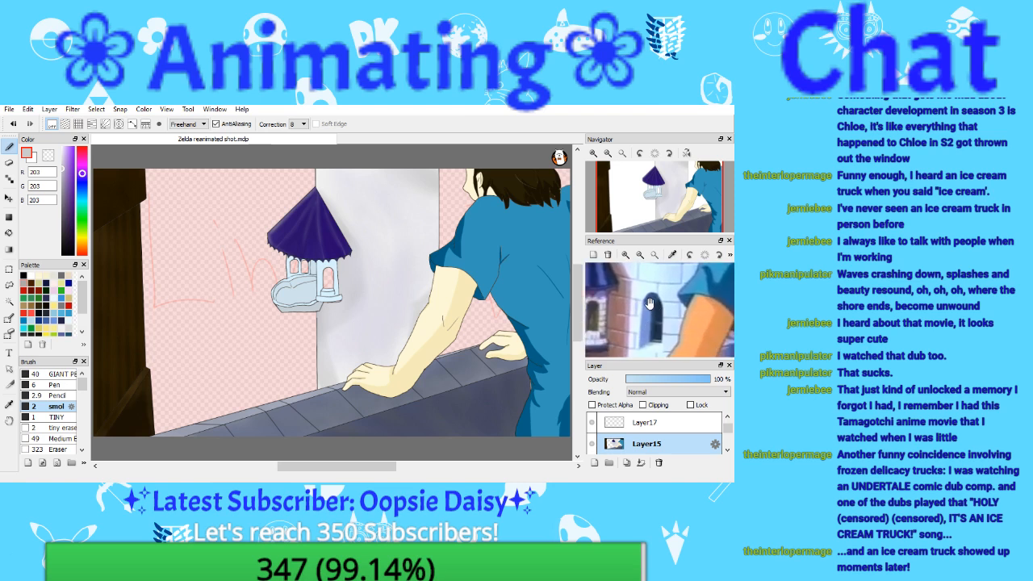
click(633, 422)
click(629, 438)
click(594, 462)
Step: Sketch the arched tower window's outer outline in black, in the blank area beside the turret's balcony window
click(593, 153)
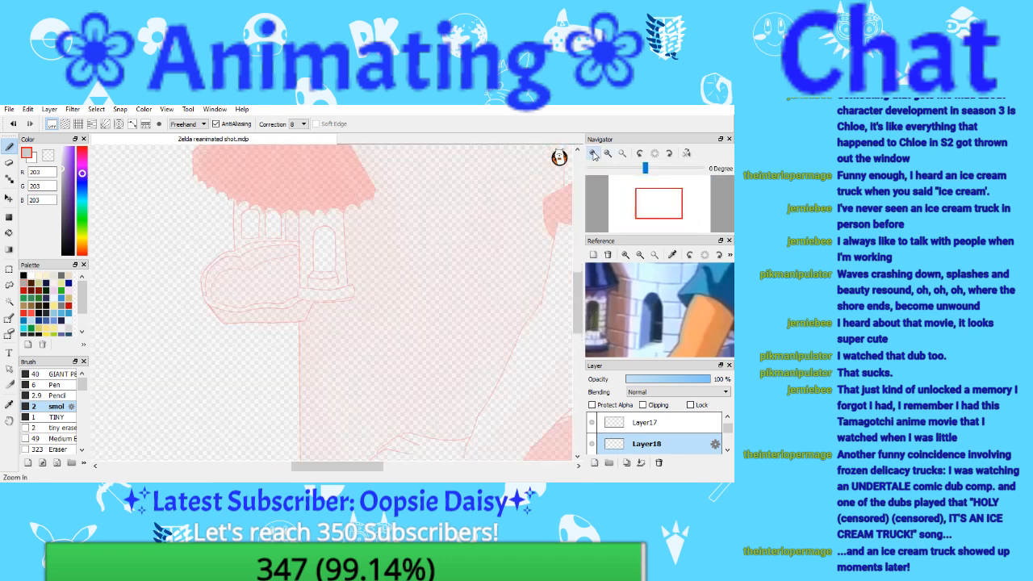
click(594, 154)
click(594, 154)
drag(659, 201, 666, 199)
click(24, 276)
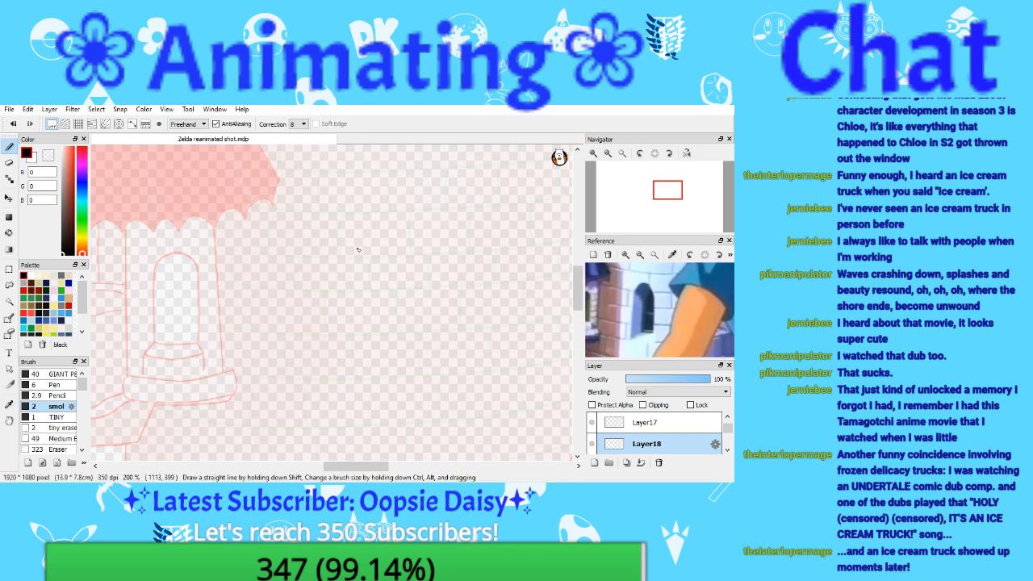
mouse_move(357, 249)
mouse_down()
mouse_move(336, 258)
mouse_move(331, 336)
mouse_up()
mouse_move(329, 284)
mouse_down()
mouse_move(336, 366)
mouse_move(389, 366)
mouse_up()
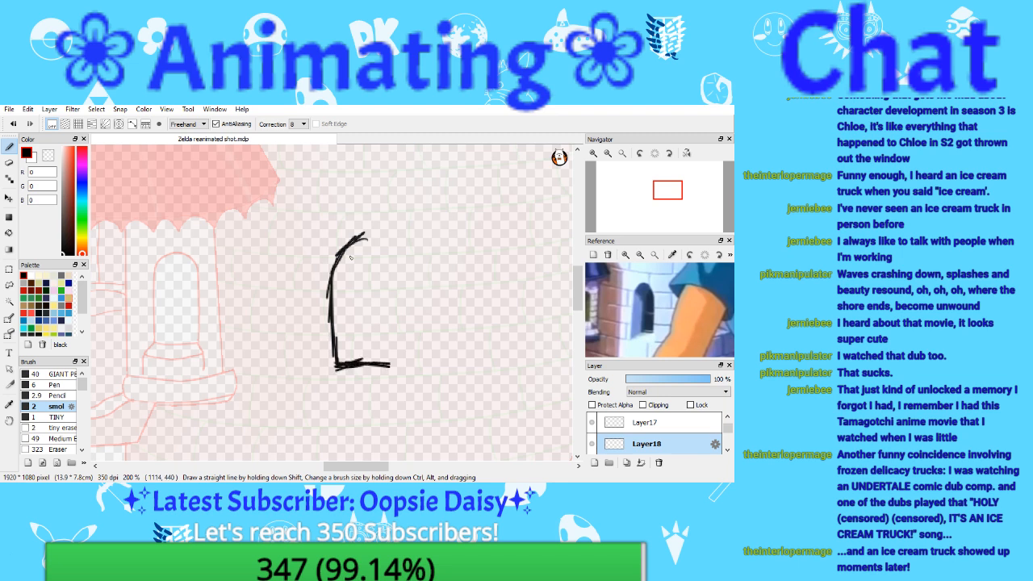
mouse_move(365, 238)
mouse_down()
mouse_move(401, 304)
mouse_move(390, 278)
mouse_move(392, 352)
mouse_up()
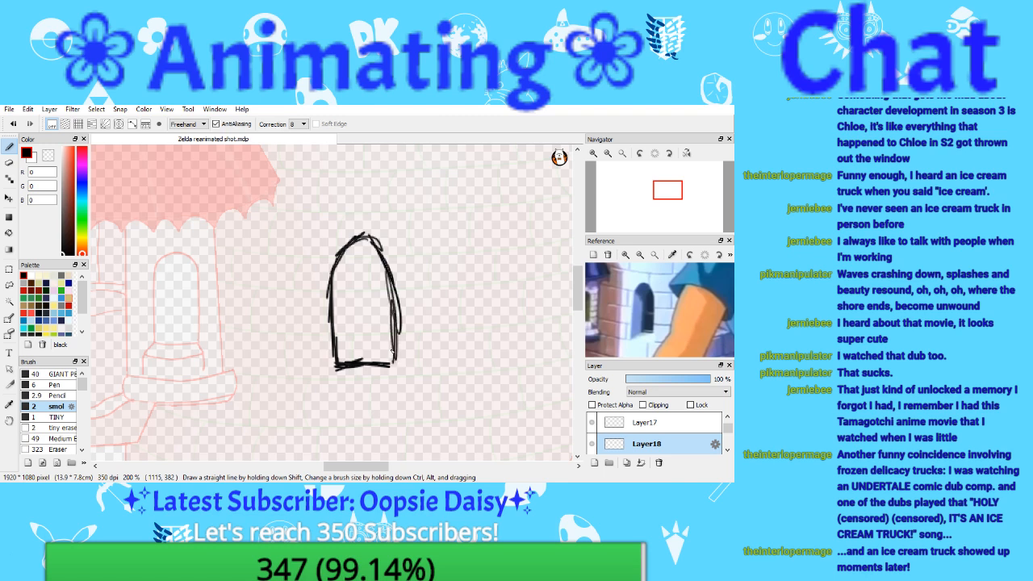
Step: Sketch the window's inner recess edge and sill line, and hatch the dark opening
mouse_move(367, 234)
mouse_down()
mouse_move(348, 287)
mouse_move(353, 348)
mouse_up()
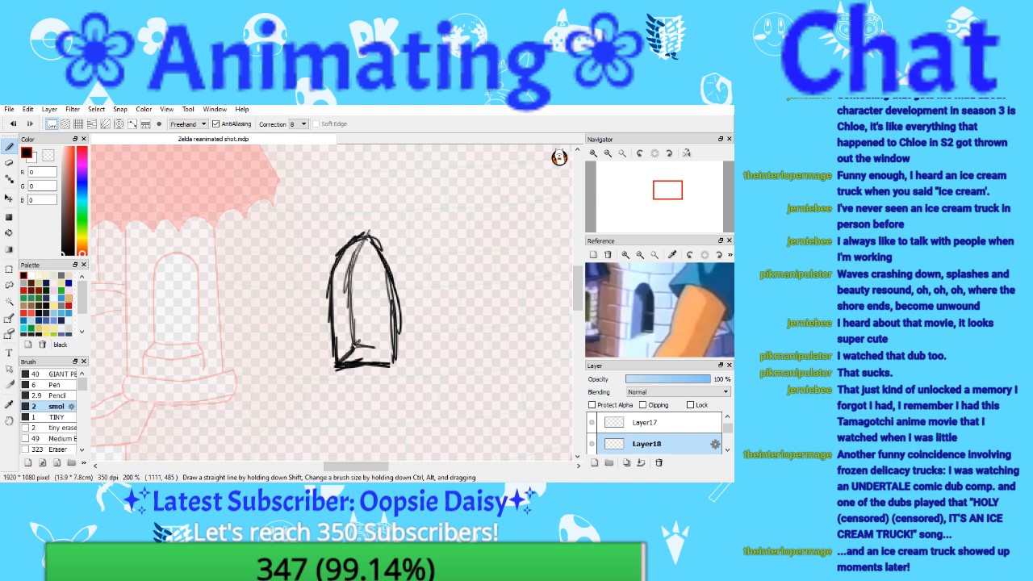
drag(358, 343, 396, 346)
drag(359, 299, 389, 298)
mouse_move(367, 335)
mouse_down()
mouse_move(352, 281)
mouse_move(363, 259)
mouse_move(355, 291)
mouse_move(369, 287)
mouse_move(361, 275)
mouse_move(364, 313)
mouse_move(384, 290)
mouse_move(363, 322)
mouse_up()
Step: Transform the window sketch by moving it about 13 px right and 2 px up, comparing its placement with the reference
click(621, 153)
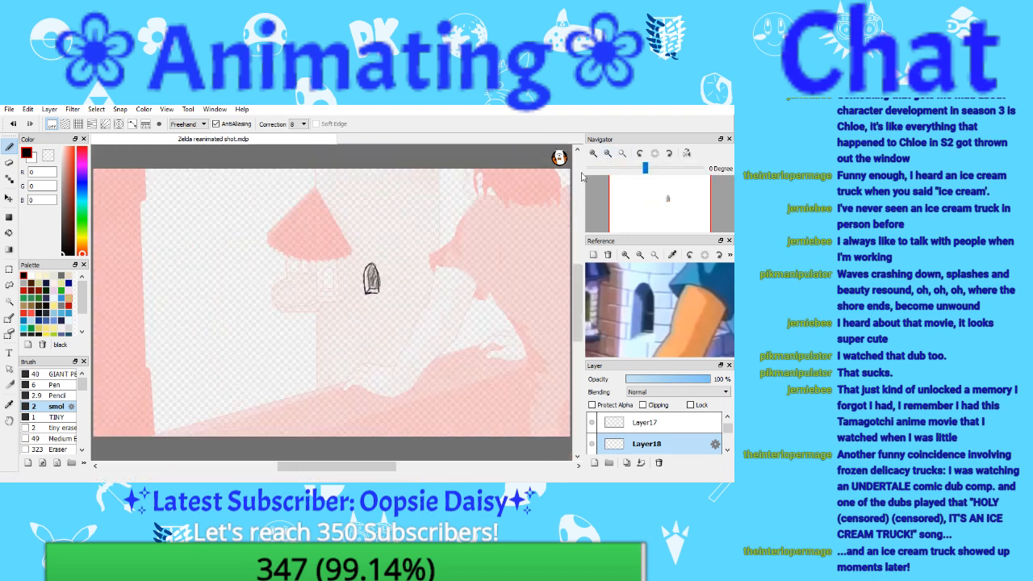
click(639, 255)
click(639, 255)
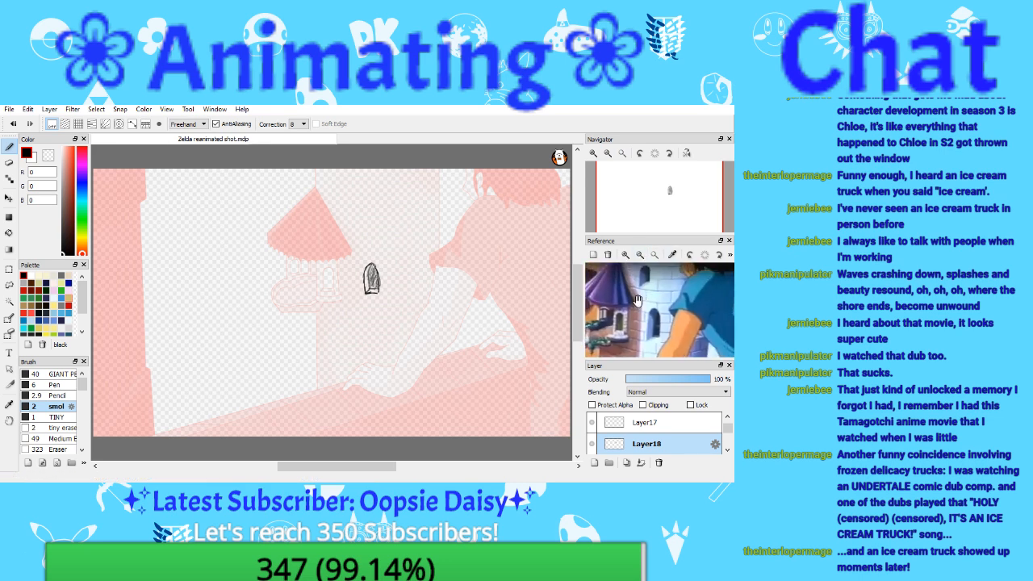
key(ctrl+t)
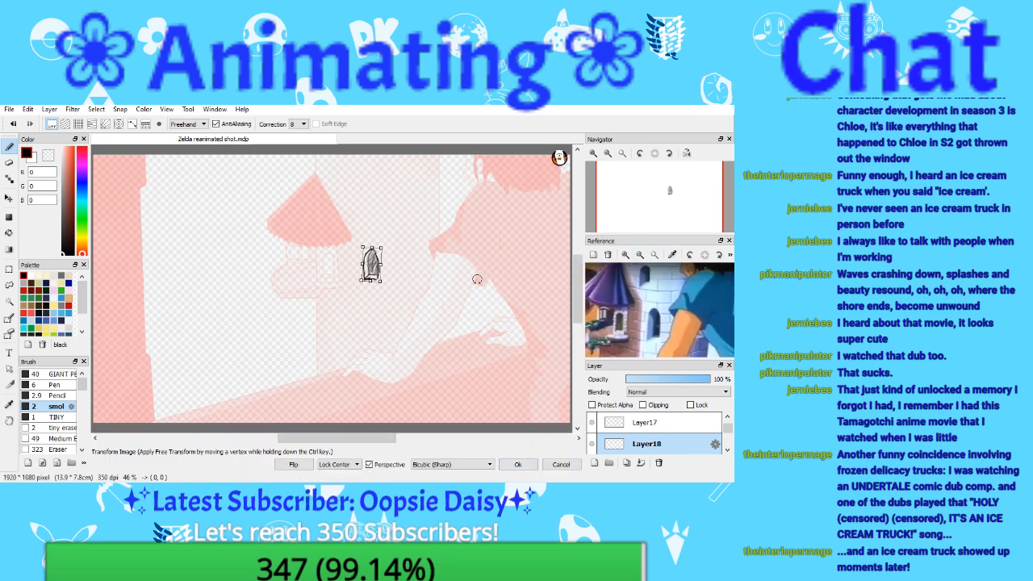
drag(371, 265, 374, 262)
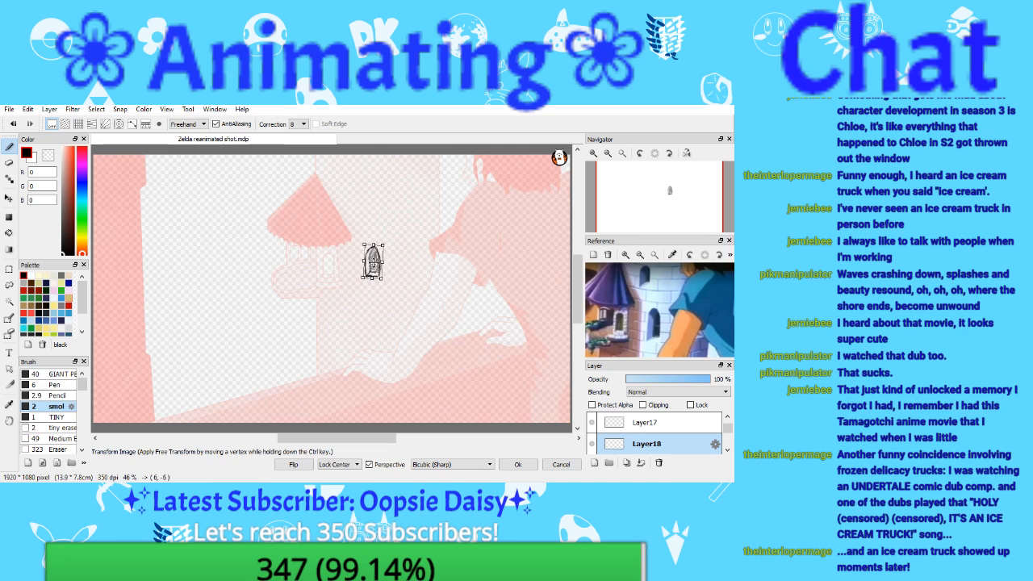
mouse_move(374, 263)
mouse_down()
mouse_move(361, 192)
mouse_move(383, 279)
mouse_move(371, 194)
mouse_move(350, 183)
mouse_move(373, 261)
mouse_up()
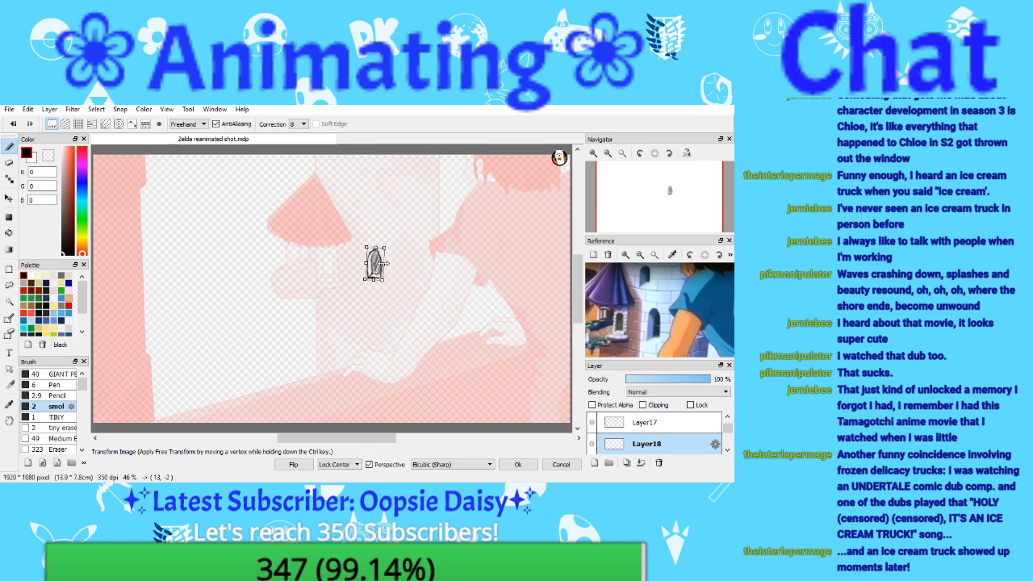
click(517, 463)
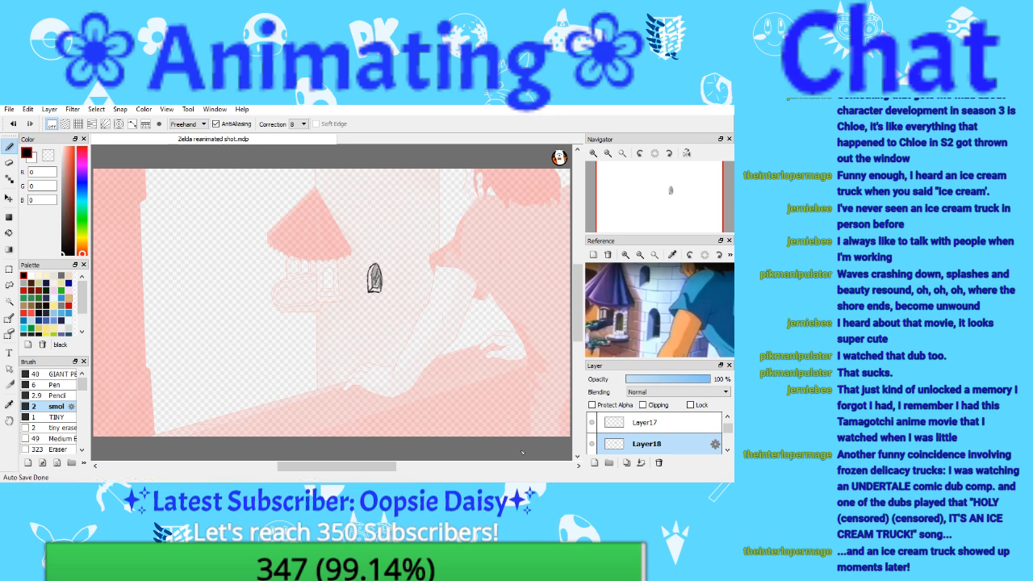
Step: Add a new layer above the window sketch, and frame the sketch closely for inking
click(640, 426)
click(642, 441)
click(594, 462)
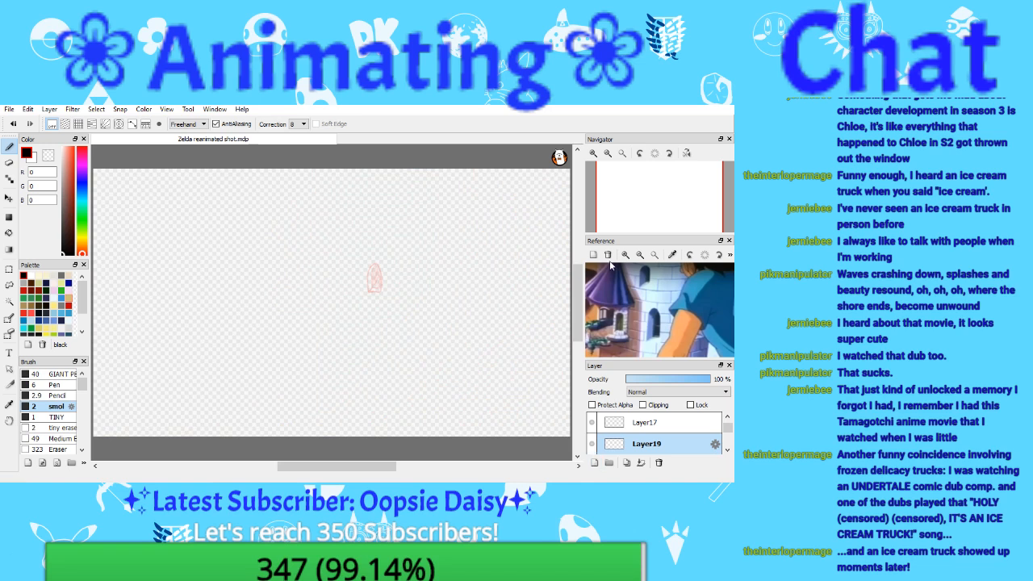
click(593, 153)
click(593, 154)
drag(670, 203, 665, 197)
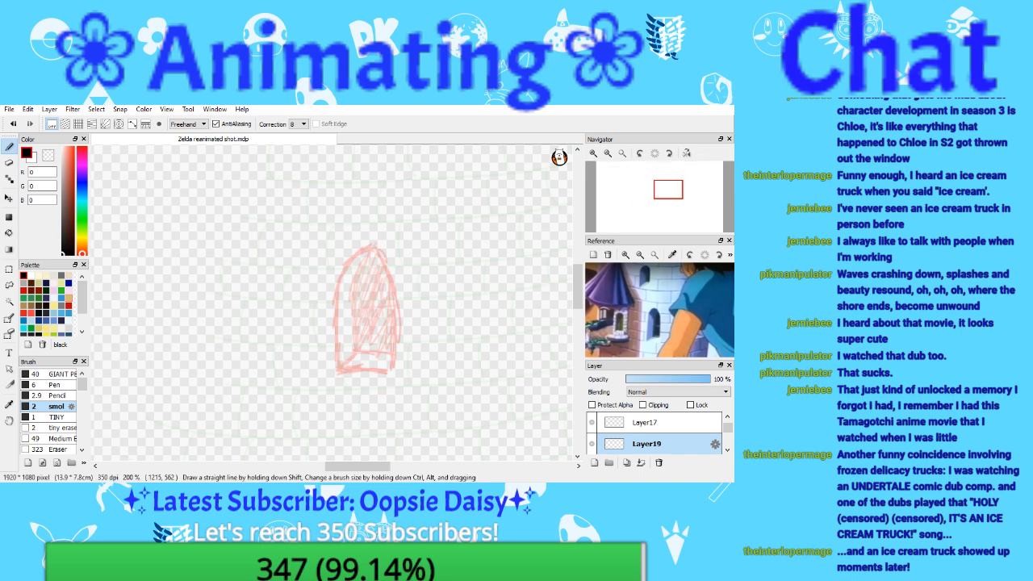
Step: Switch to the streaming software, toggle the Mic/Aux mute, and return to the drawing
key(alt+Tab)
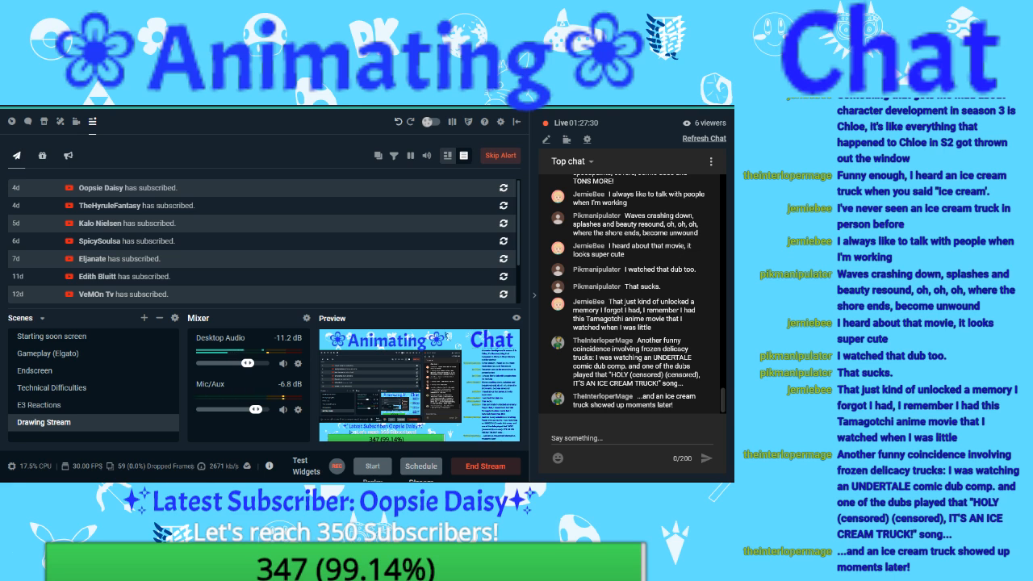
click(283, 410)
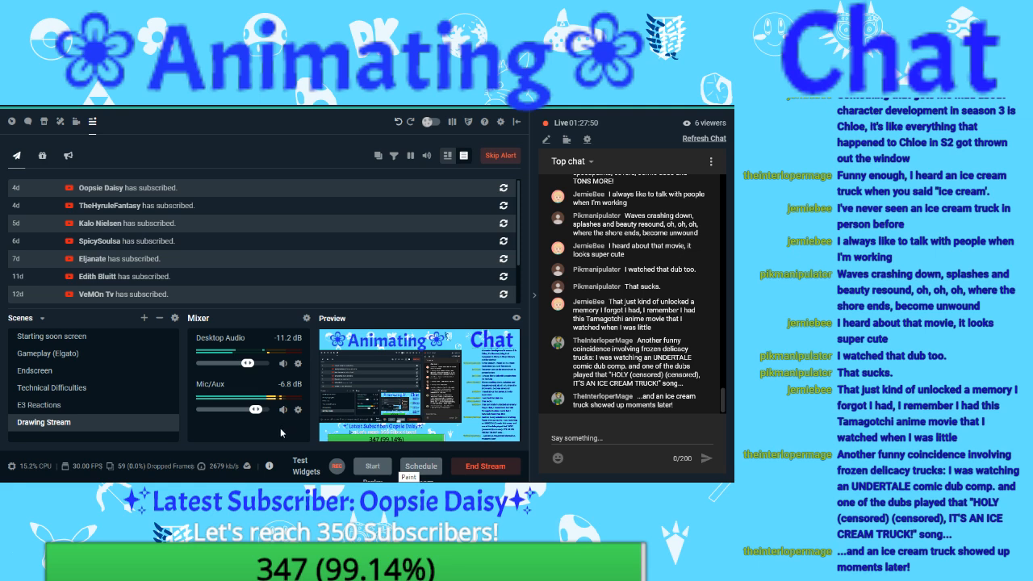
click(409, 490)
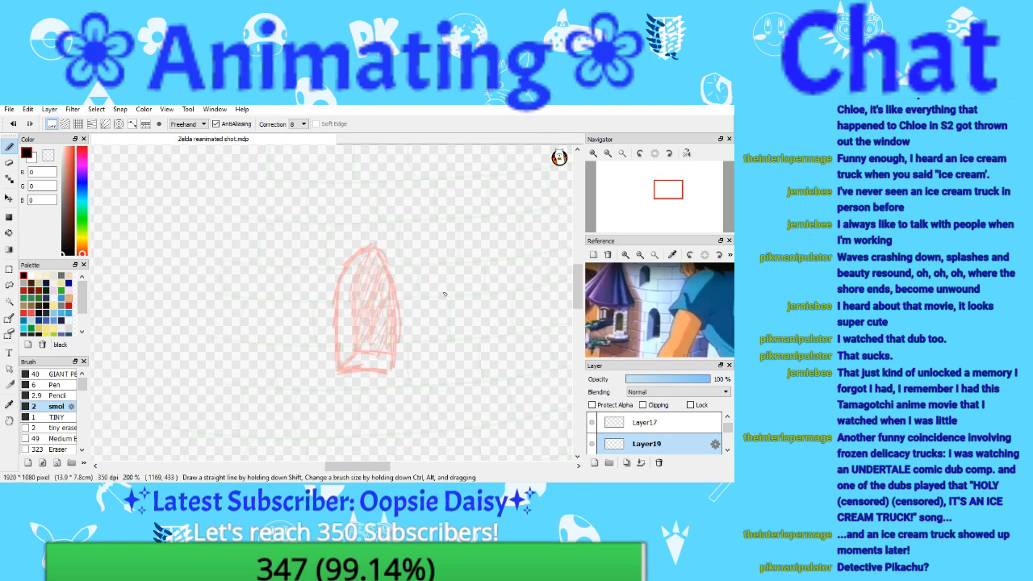
Step: Try to ink the window's arched outline and sill freehand over the sketch, and undo all the strokes
click(593, 152)
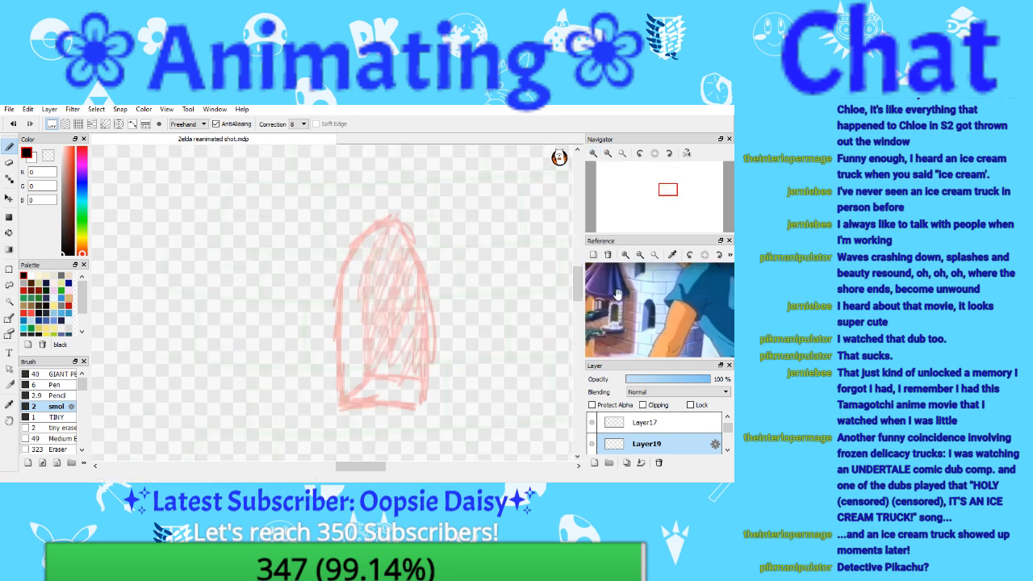
click(625, 255)
click(625, 255)
drag(626, 302, 623, 295)
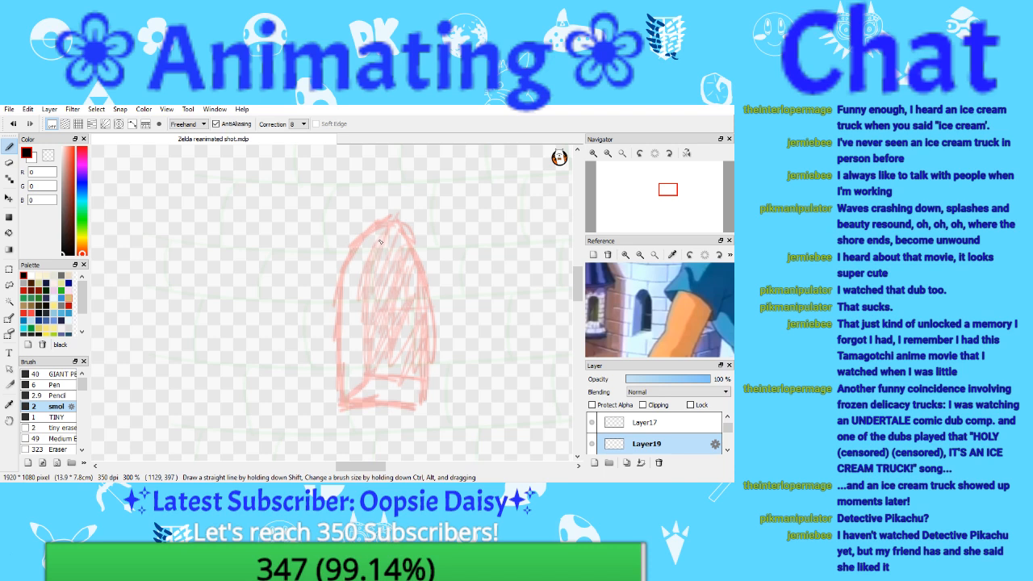
mouse_move(394, 227)
mouse_down()
mouse_move(348, 248)
mouse_move(337, 278)
mouse_move(343, 389)
mouse_move(345, 399)
mouse_move(370, 379)
mouse_move(418, 380)
mouse_up()
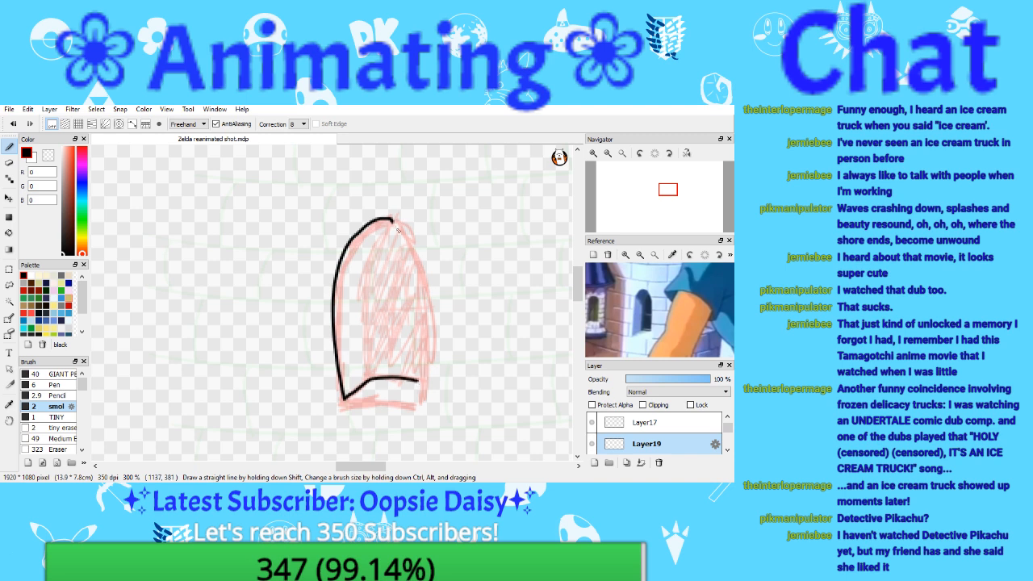
drag(393, 221, 416, 384)
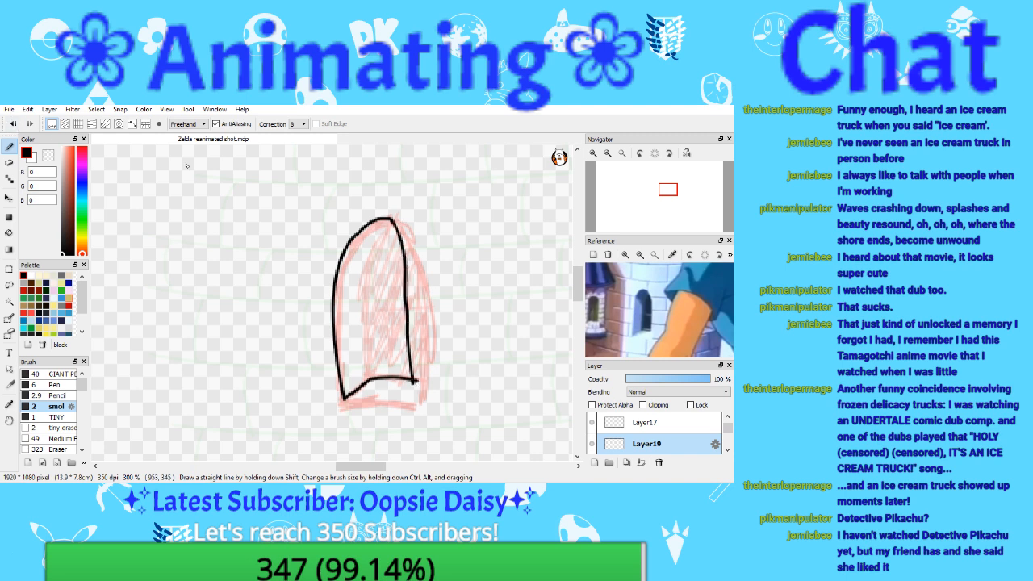
key(ctrl+z)
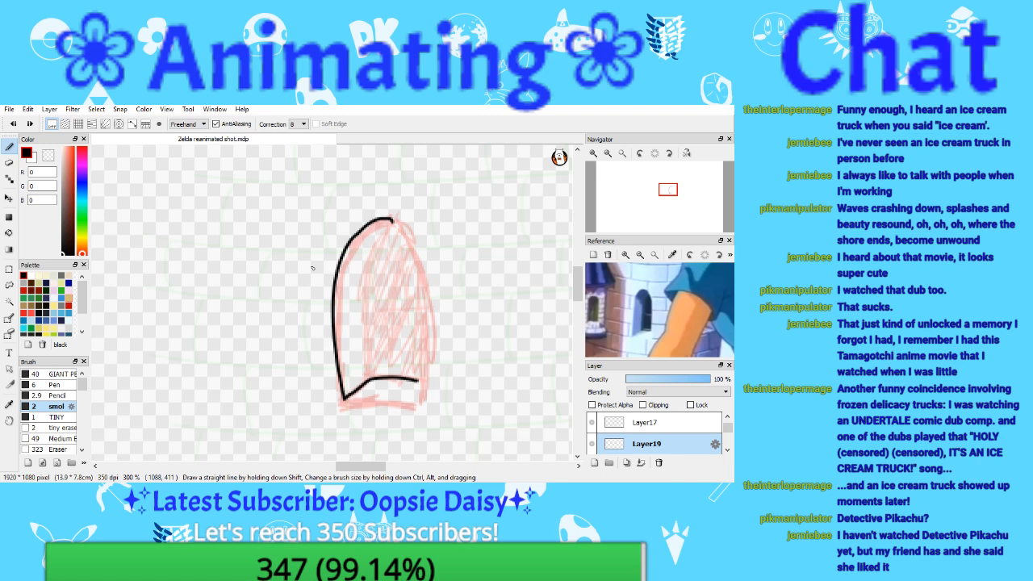
mouse_move(391, 218)
mouse_down()
mouse_move(410, 246)
mouse_move(421, 314)
mouse_move(417, 383)
mouse_up()
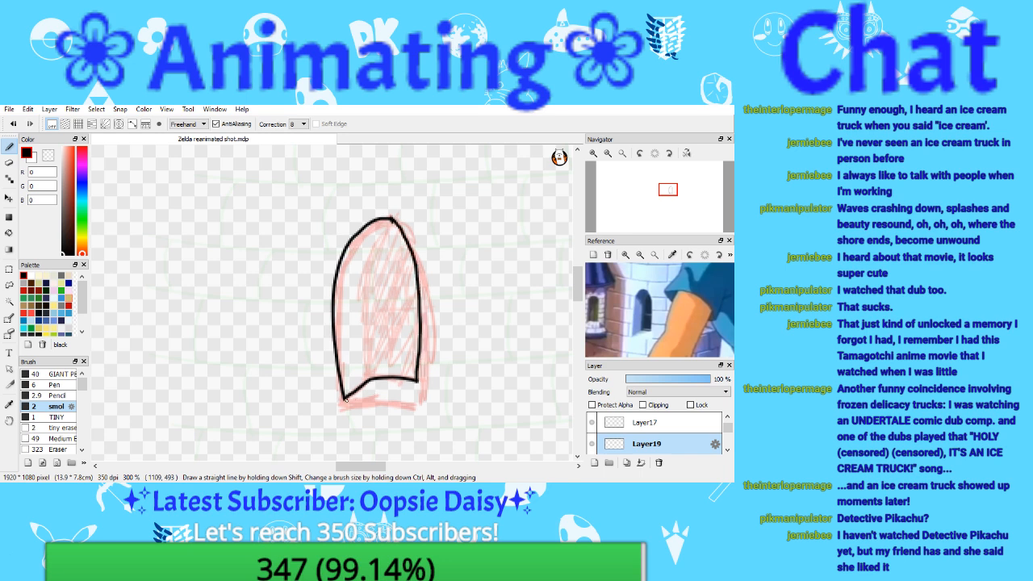
mouse_move(345, 399)
mouse_down()
mouse_move(404, 413)
mouse_move(426, 379)
mouse_up()
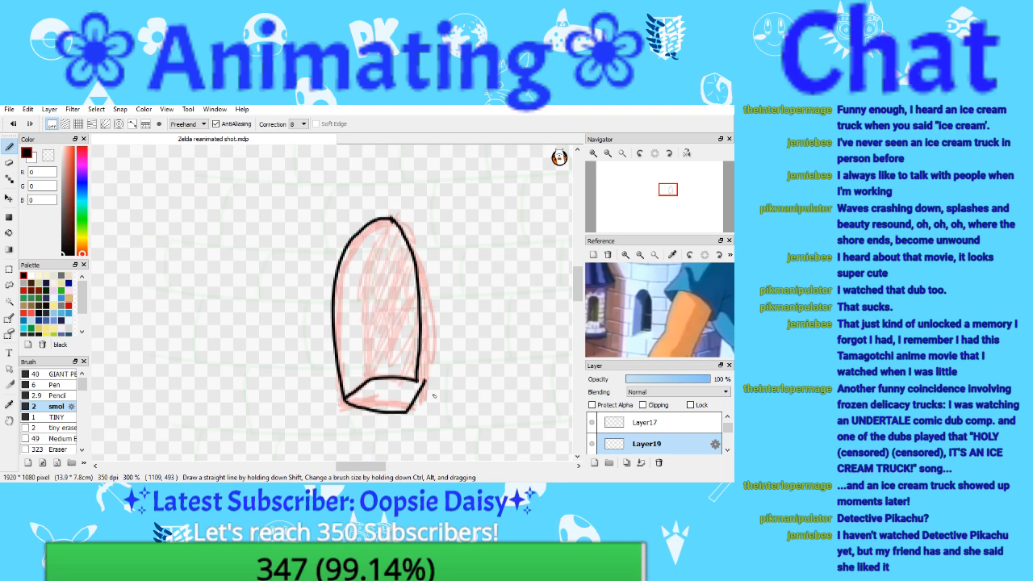
click(10, 126)
click(10, 125)
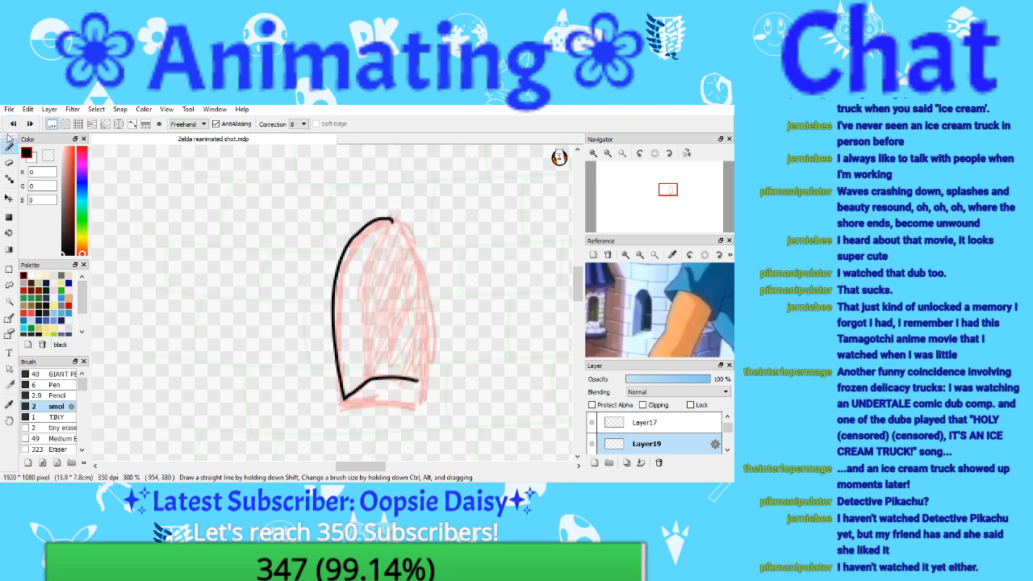
click(10, 125)
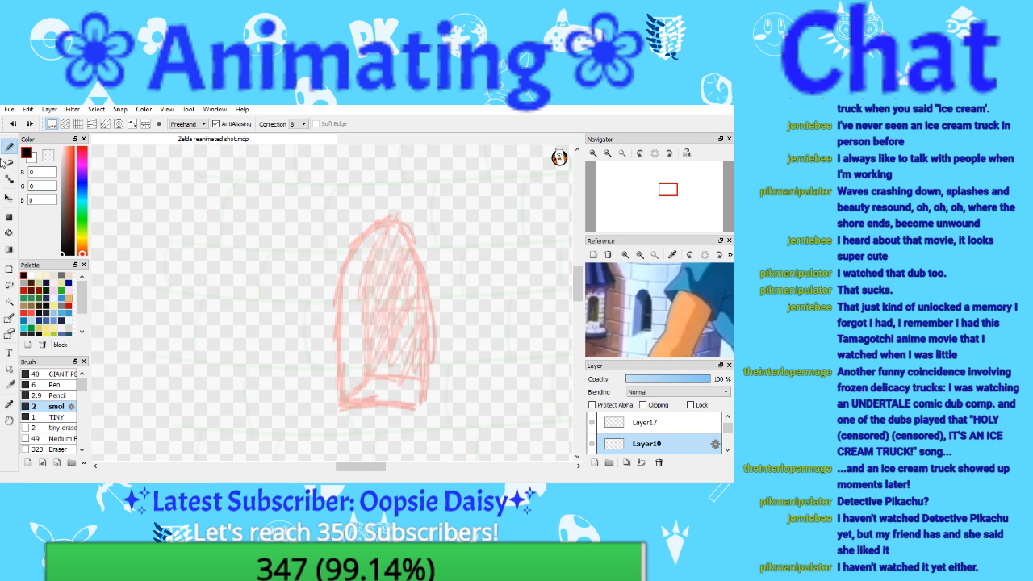
Step: Try to lay a snap curve from the window's apex down the left edge of its sketch
click(132, 124)
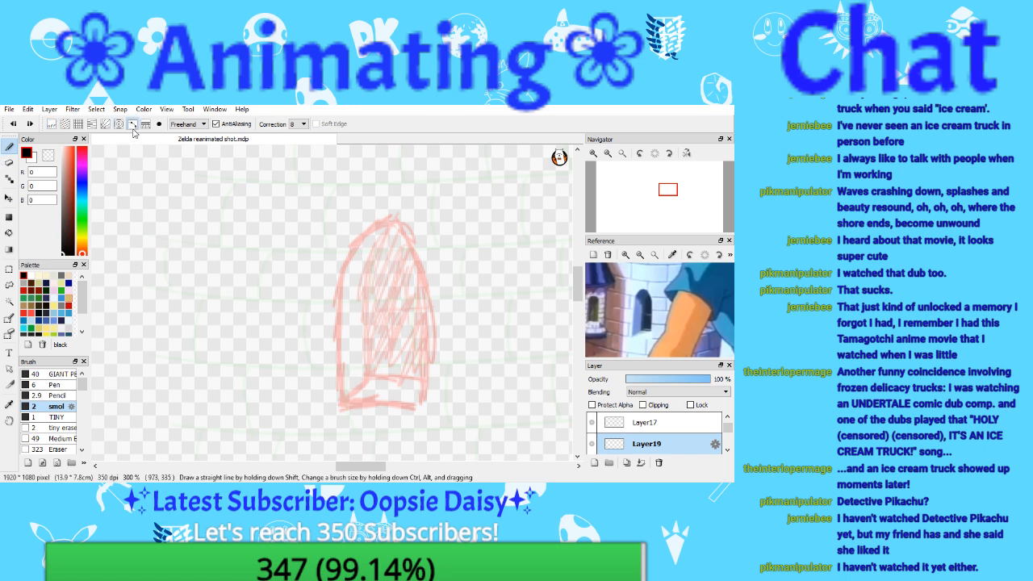
click(188, 127)
click(188, 135)
click(393, 220)
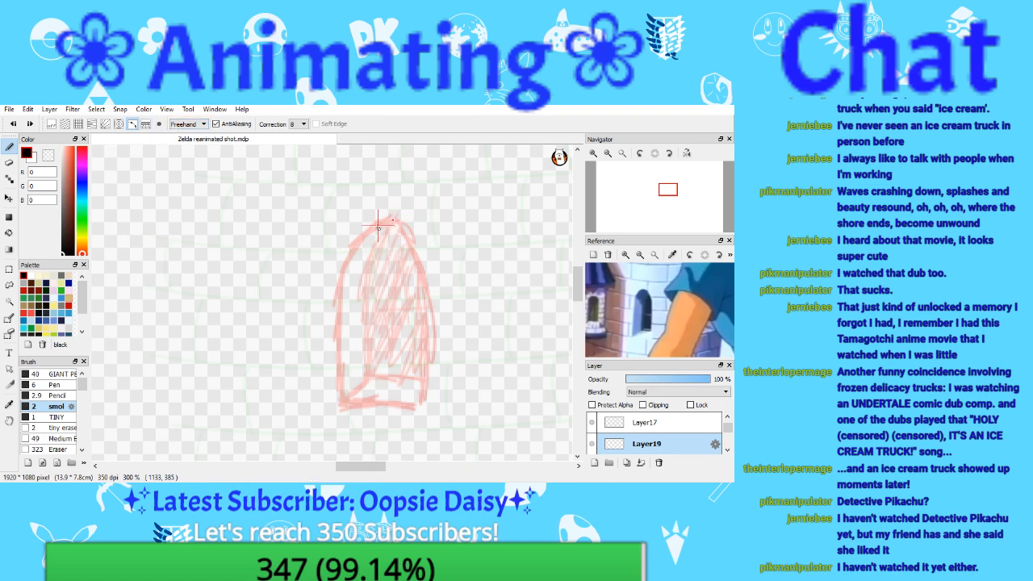
click(376, 222)
mouse_move(368, 229)
mouse_down()
mouse_move(339, 288)
mouse_move(345, 404)
mouse_up()
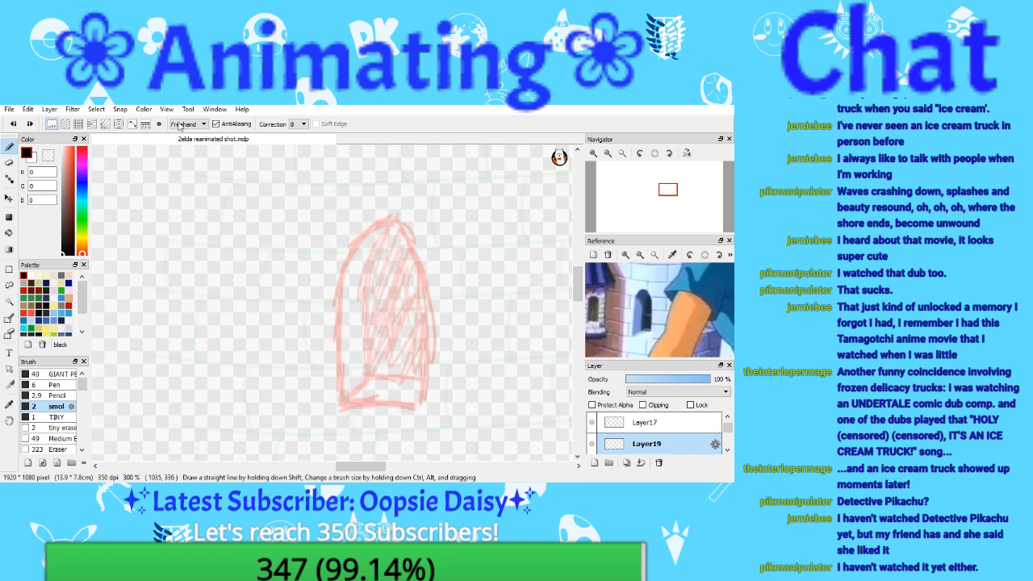
Step: Ink the window's left edge in black along a snap curve running from the arch's apex to the lower corner
click(159, 124)
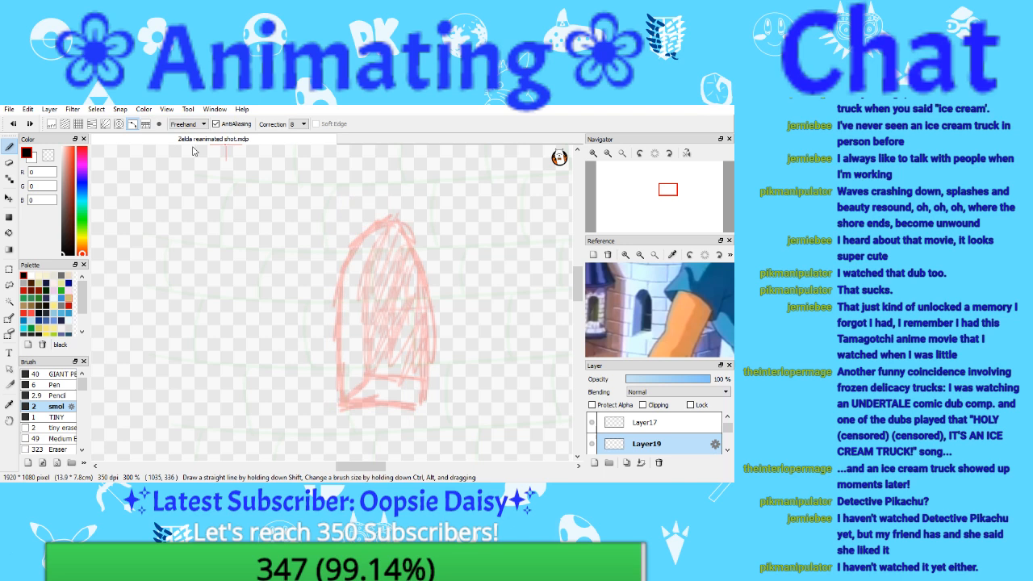
click(394, 220)
click(382, 222)
click(361, 235)
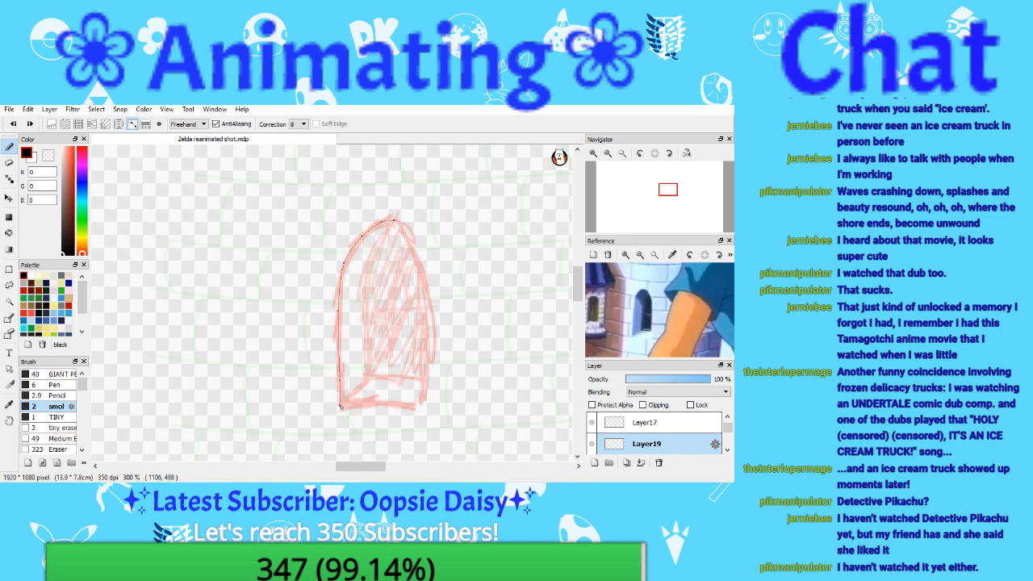
double_click(345, 408)
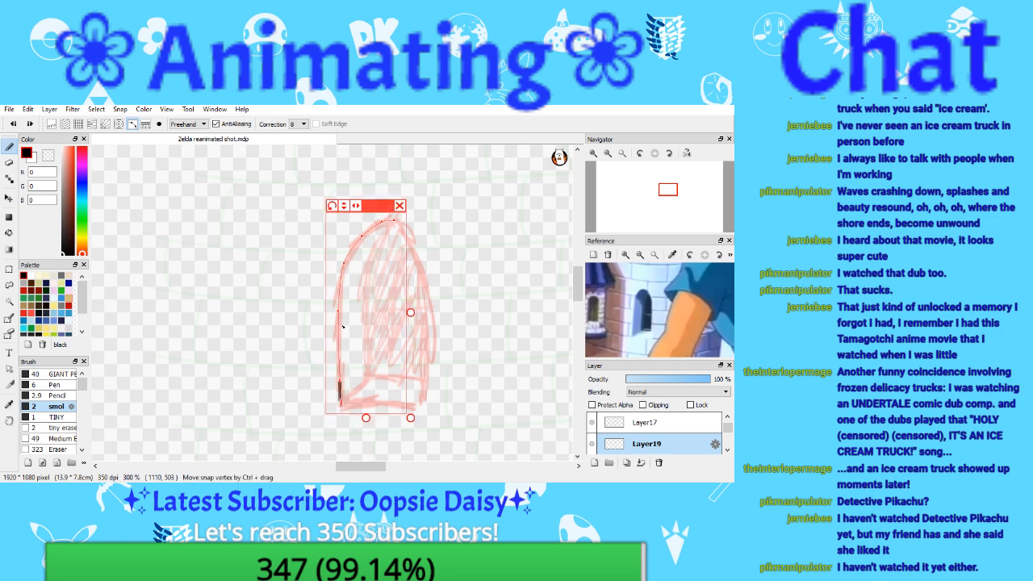
click(159, 123)
click(159, 125)
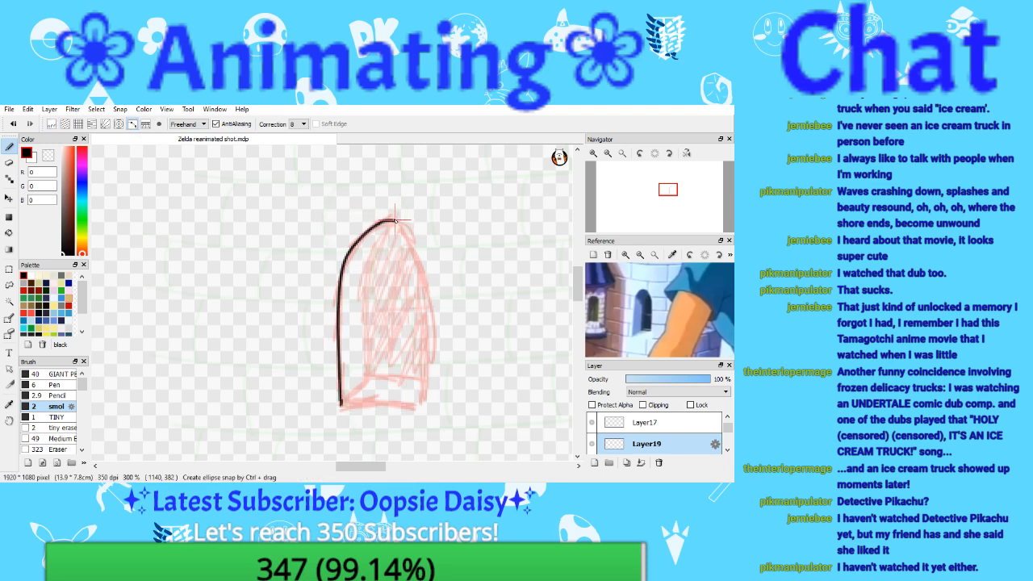
Step: Ink the window's right edge in black along a snap curve from the arch's apex to the lower right corner
click(394, 219)
click(411, 232)
click(122, 125)
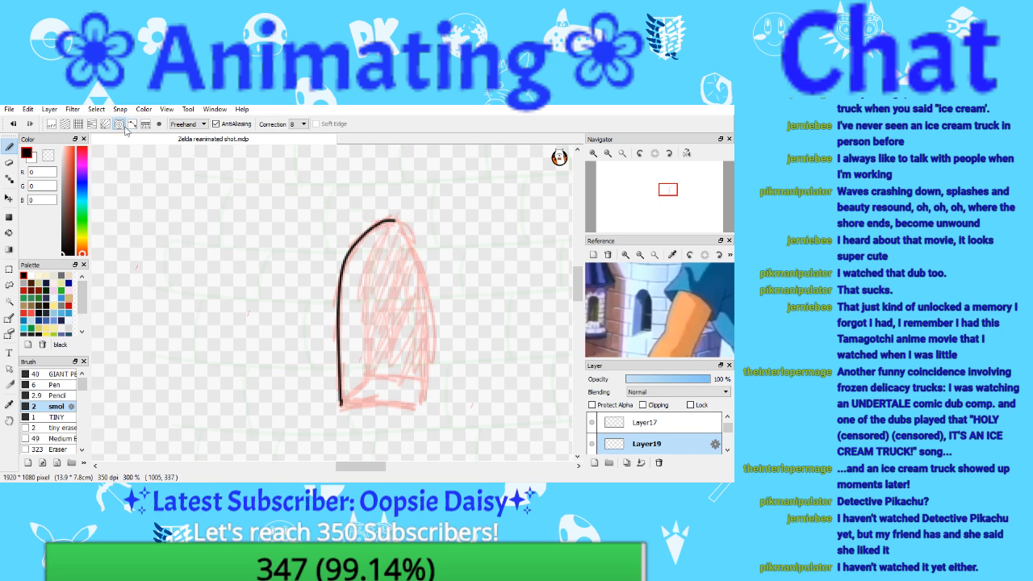
click(133, 125)
click(394, 220)
click(407, 233)
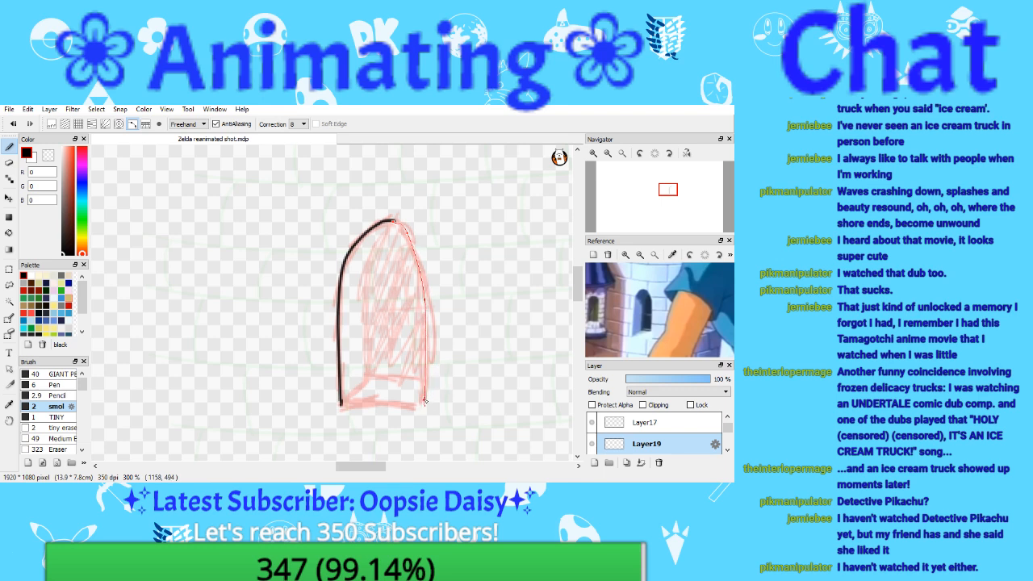
double_click(425, 403)
drag(395, 221, 425, 408)
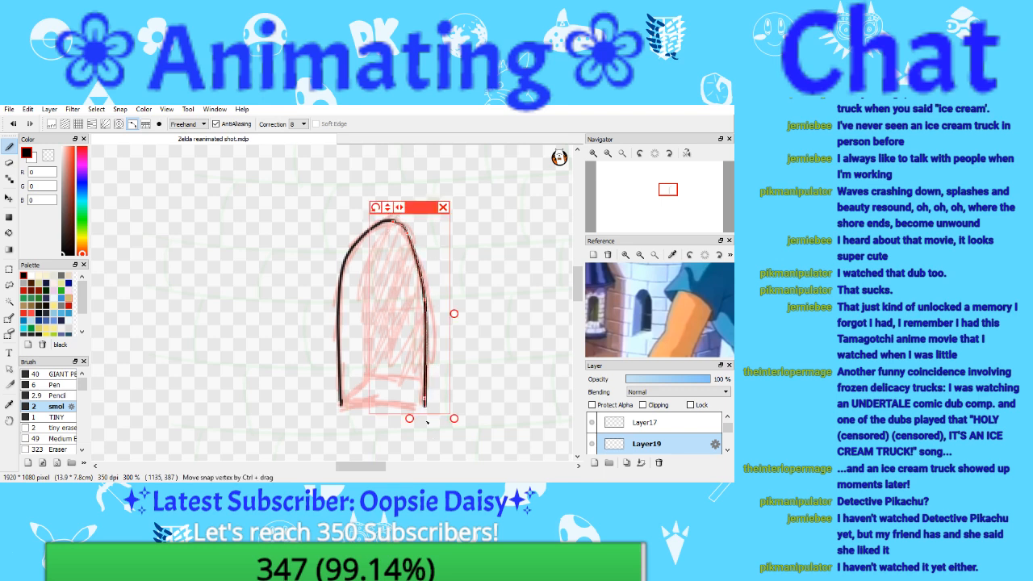
click(442, 208)
Step: Ink the sill's short diagonal edge from the window's lower left corner inward along a snap line
click(133, 123)
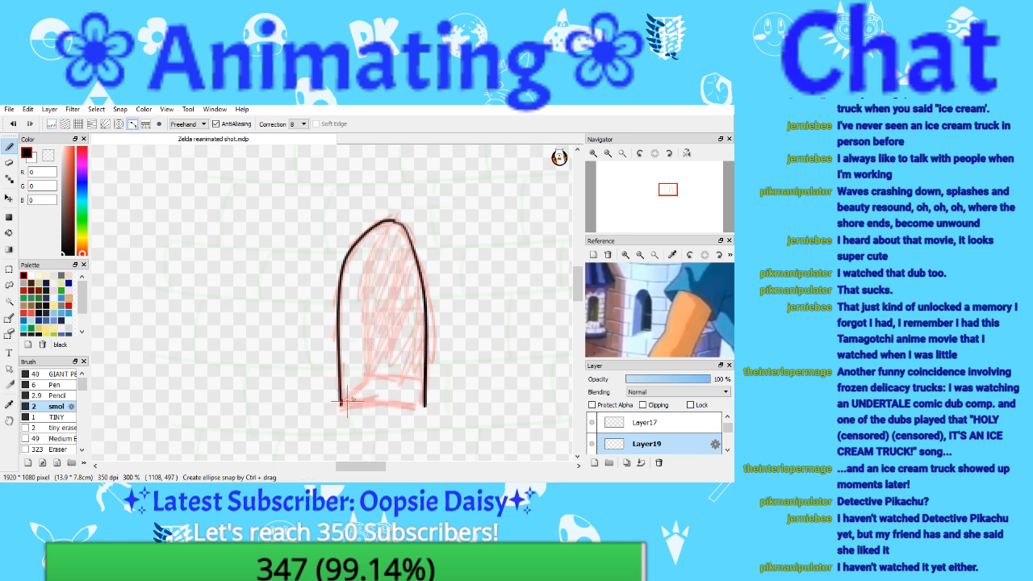
double_click(373, 376)
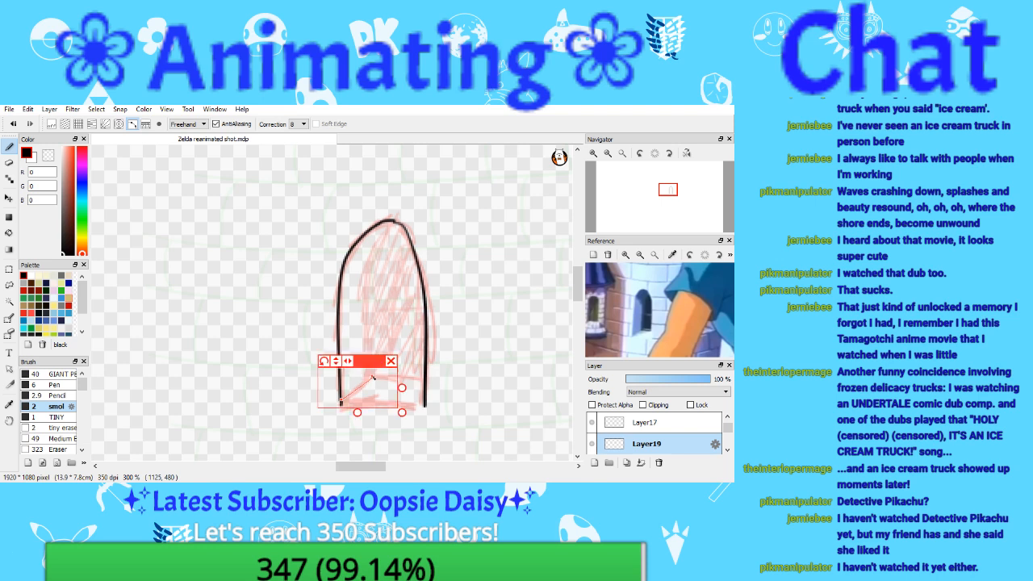
drag(341, 401, 375, 375)
click(393, 361)
Step: Ink the window's bottom edge along a slightly bowed snap curve, and add the sill's back edge freehand with snapping off
click(132, 123)
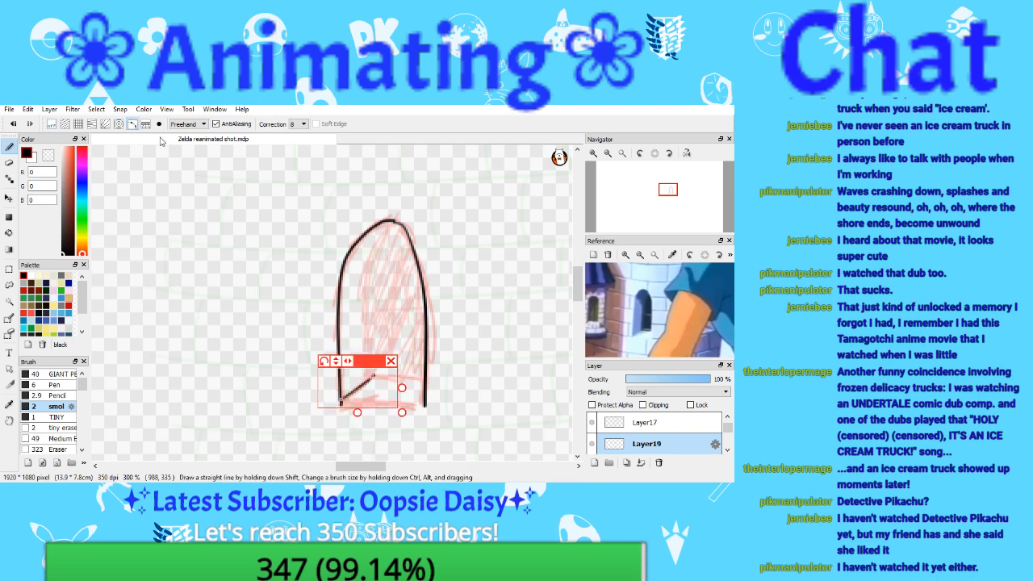
click(160, 124)
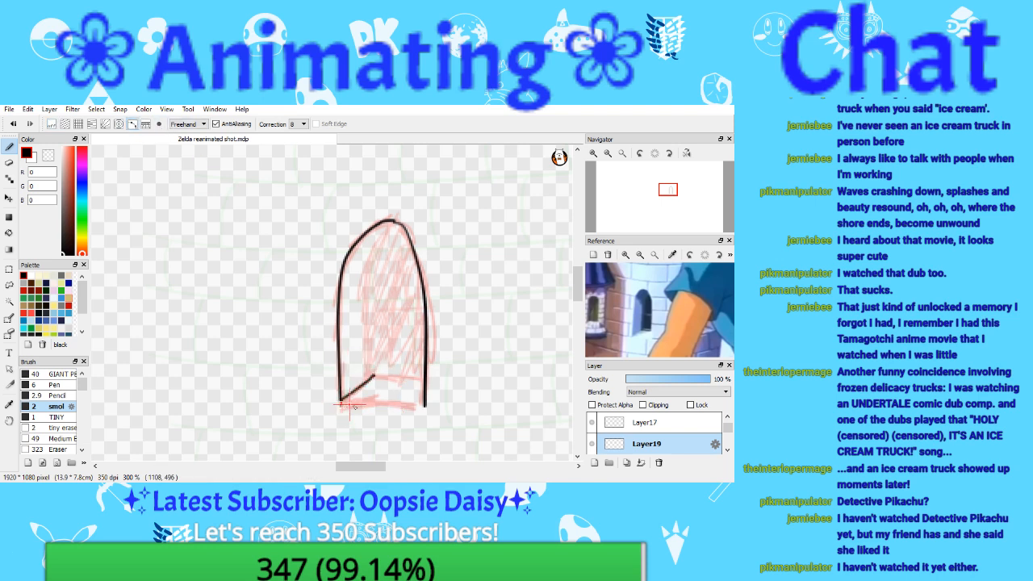
click(391, 410)
double_click(424, 406)
drag(341, 404, 424, 406)
click(423, 388)
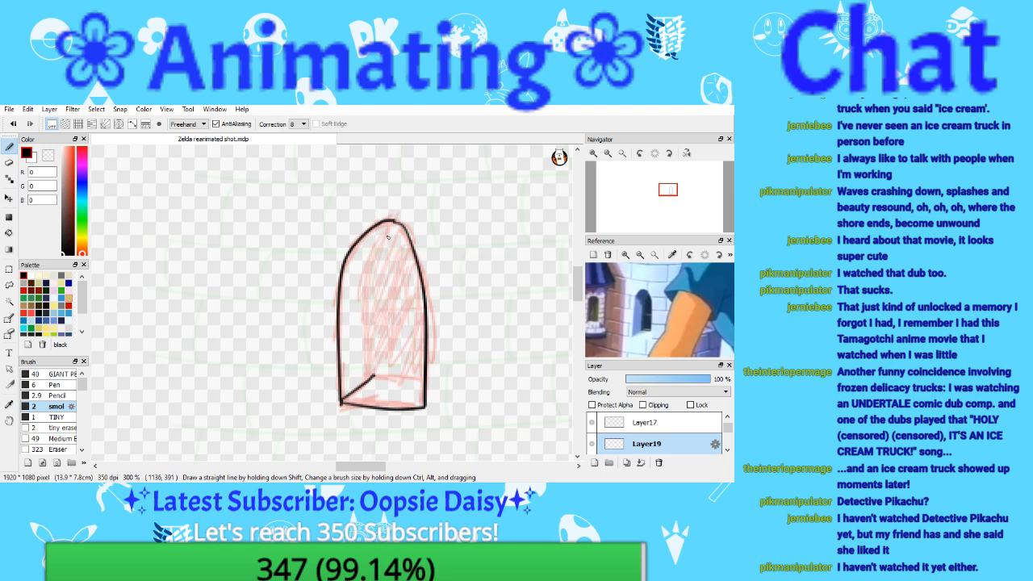
drag(374, 377, 425, 378)
Step: Ink the recessed inner arch freehand between the sill's back corner and the window's upper right edge, undoing and redrawing the first stroke
mouse_move(409, 240)
mouse_down()
mouse_move(393, 234)
mouse_move(380, 257)
mouse_move(369, 370)
mouse_up()
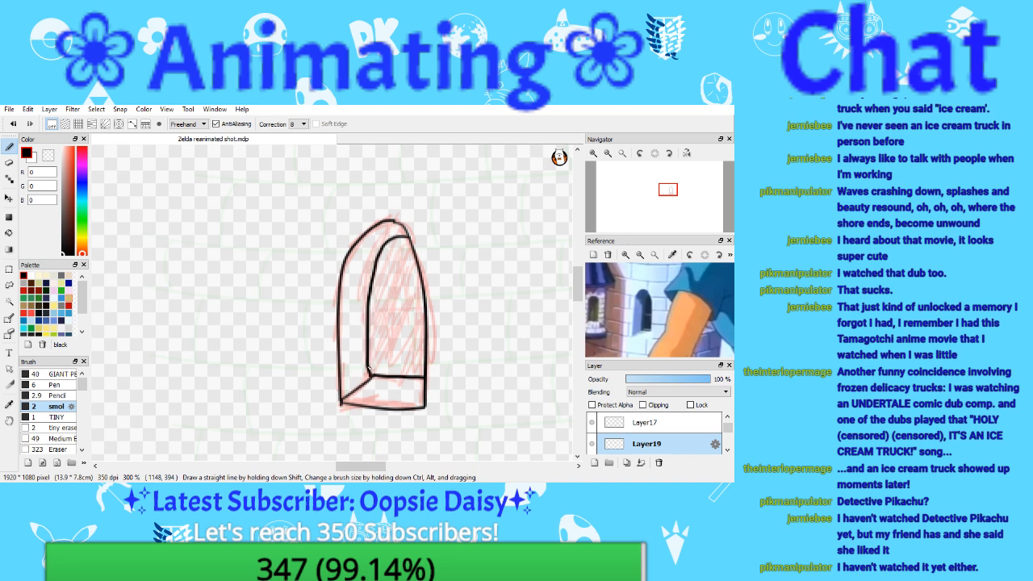
click(9, 109)
click(45, 195)
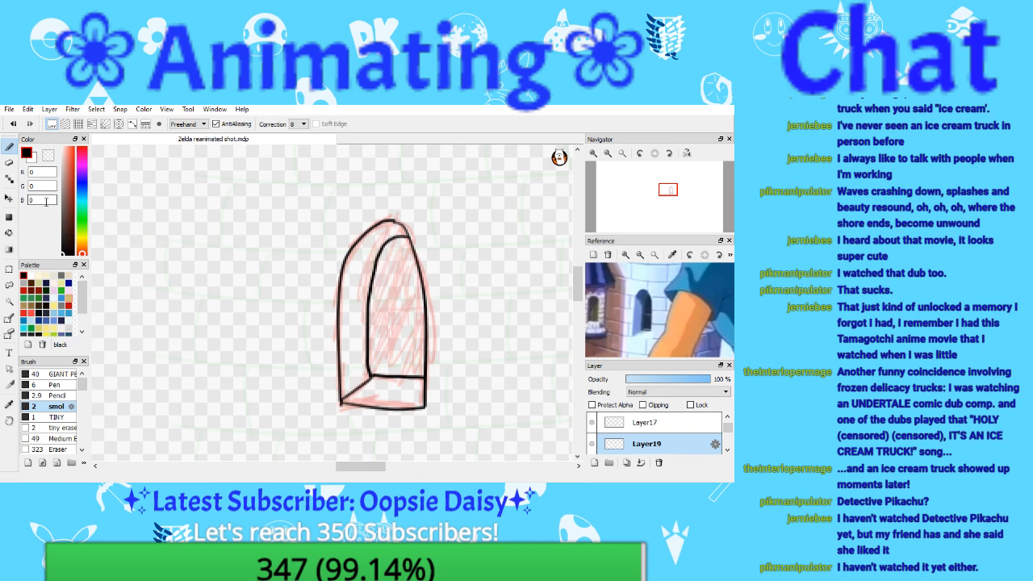
click(13, 124)
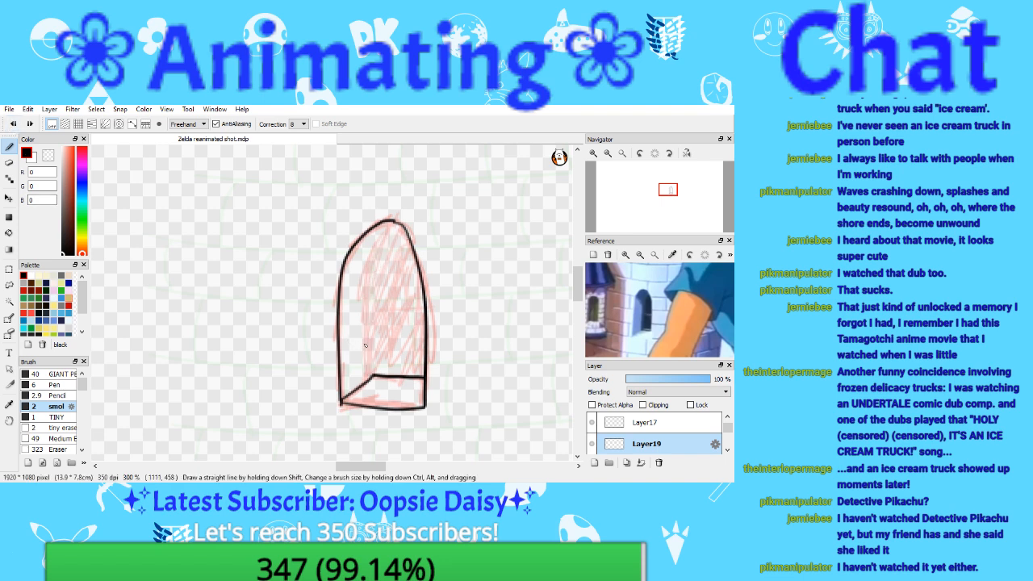
mouse_move(373, 377)
mouse_down()
mouse_move(377, 289)
mouse_move(390, 251)
mouse_move(409, 241)
mouse_up()
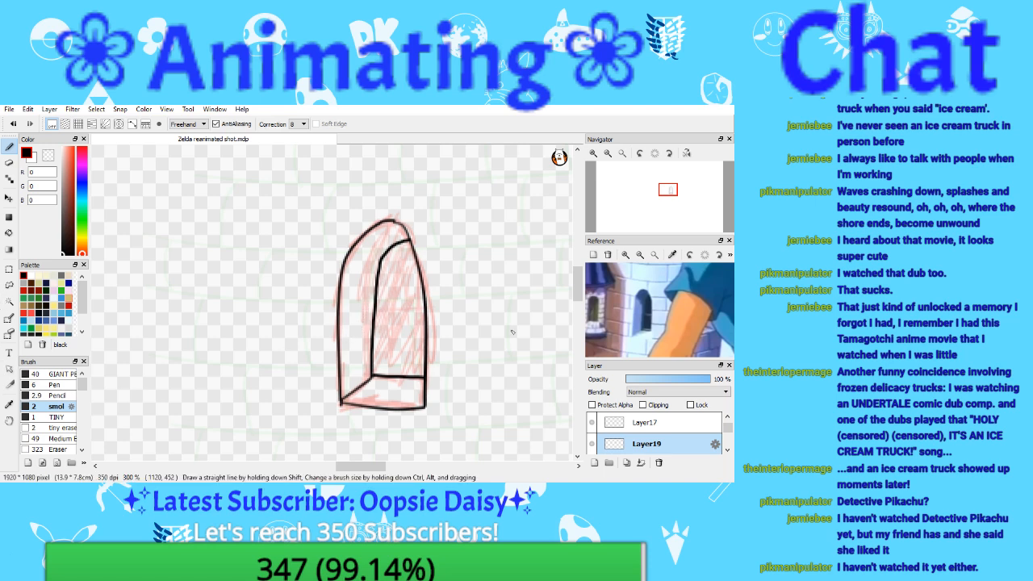
Step: Delete Layer18, which holds the rough window sketch, keeping the inked window on Layer19
click(610, 154)
click(610, 154)
click(609, 154)
click(610, 155)
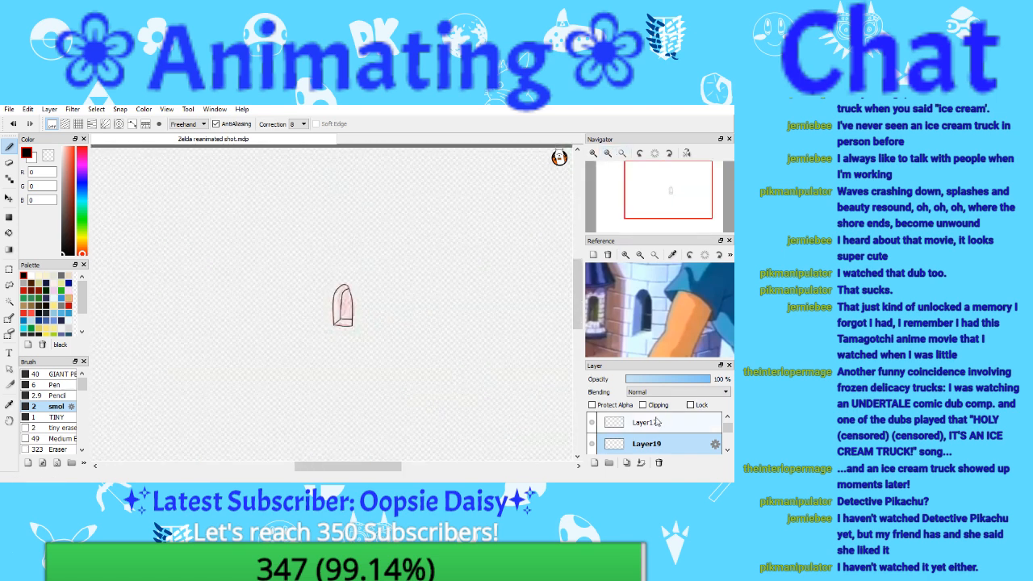
click(645, 428)
click(646, 444)
click(727, 450)
click(661, 444)
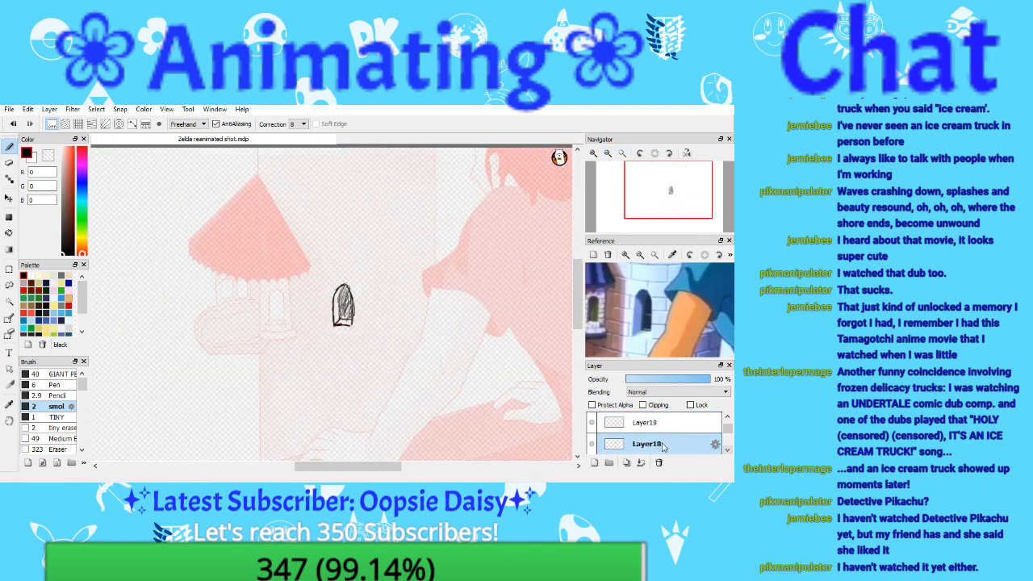
click(660, 462)
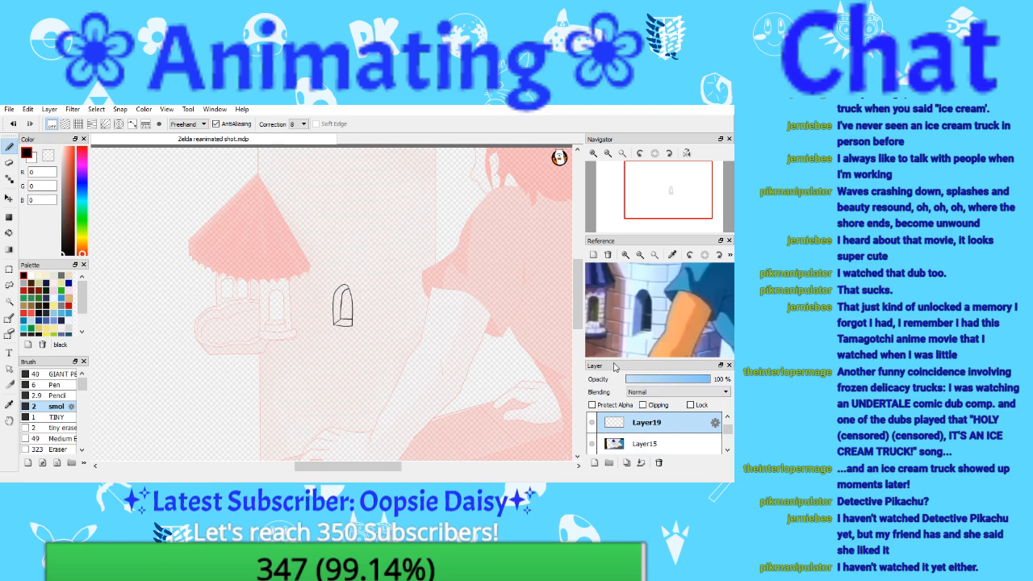
Step: Sample the tower wall's light grey (226, 222, 230) from Layer15 and fill the window sill with it on Layer19
click(594, 155)
click(593, 154)
click(594, 154)
click(594, 154)
click(608, 155)
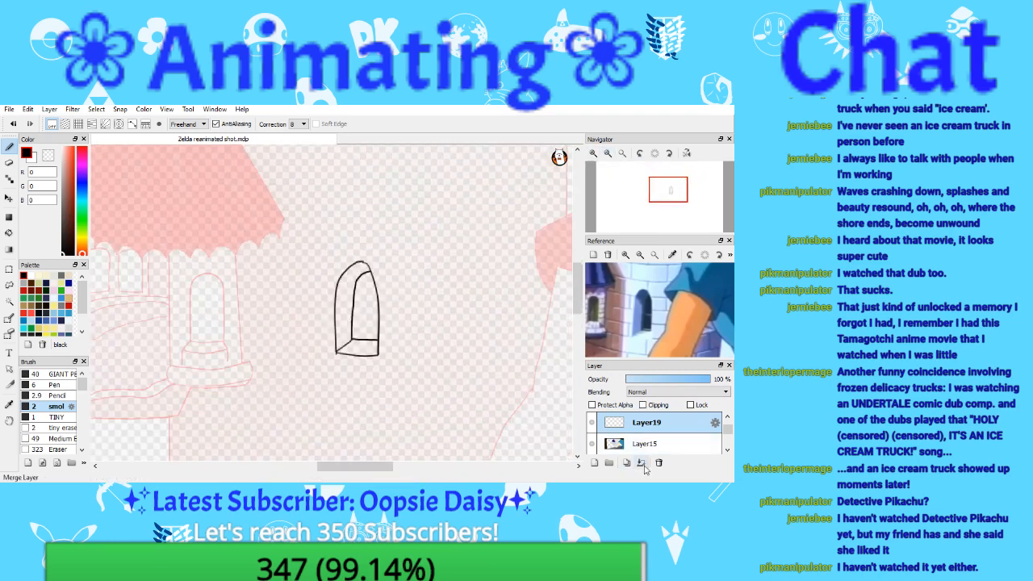
click(645, 443)
click(8, 403)
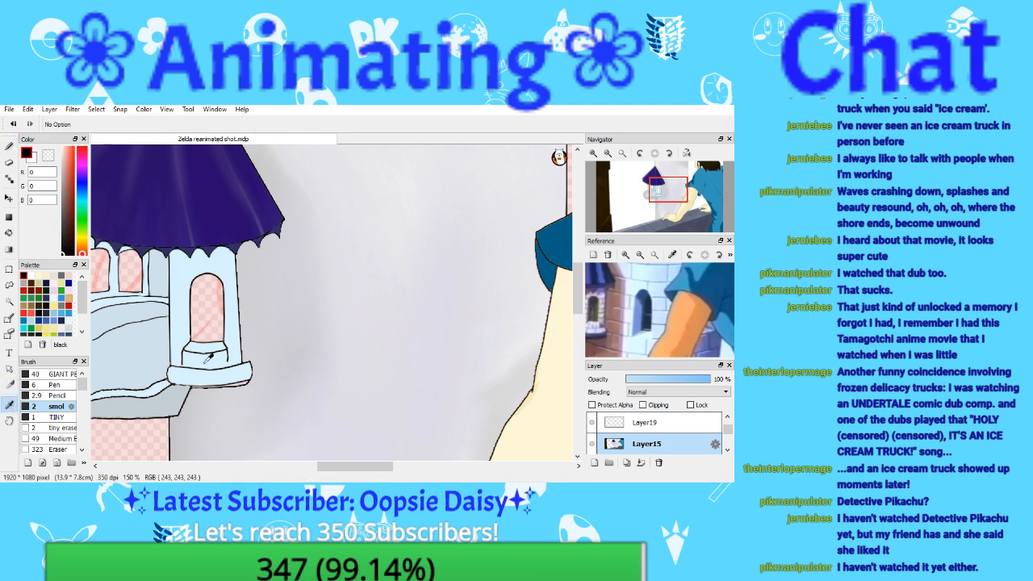
click(371, 317)
click(629, 422)
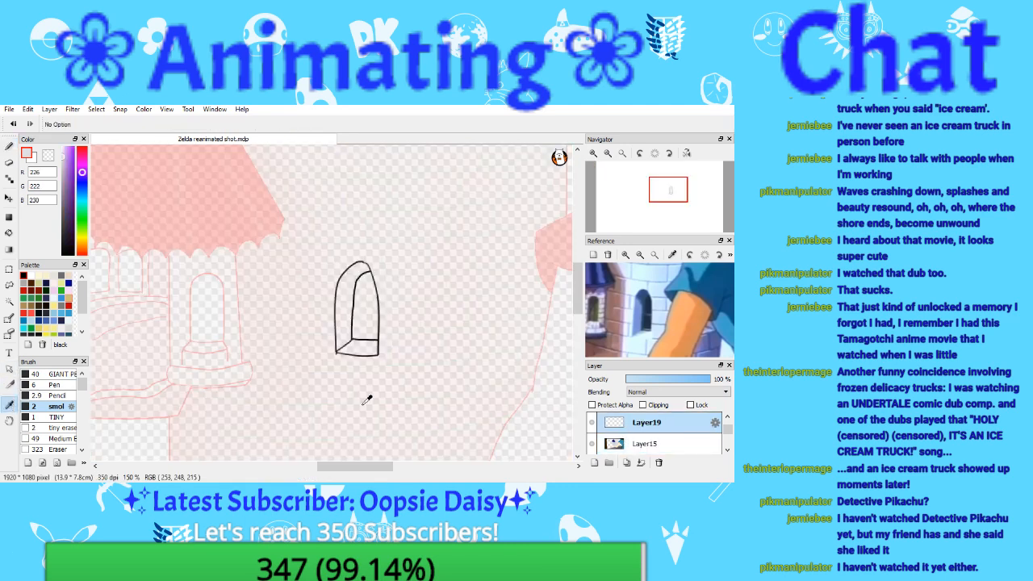
click(9, 233)
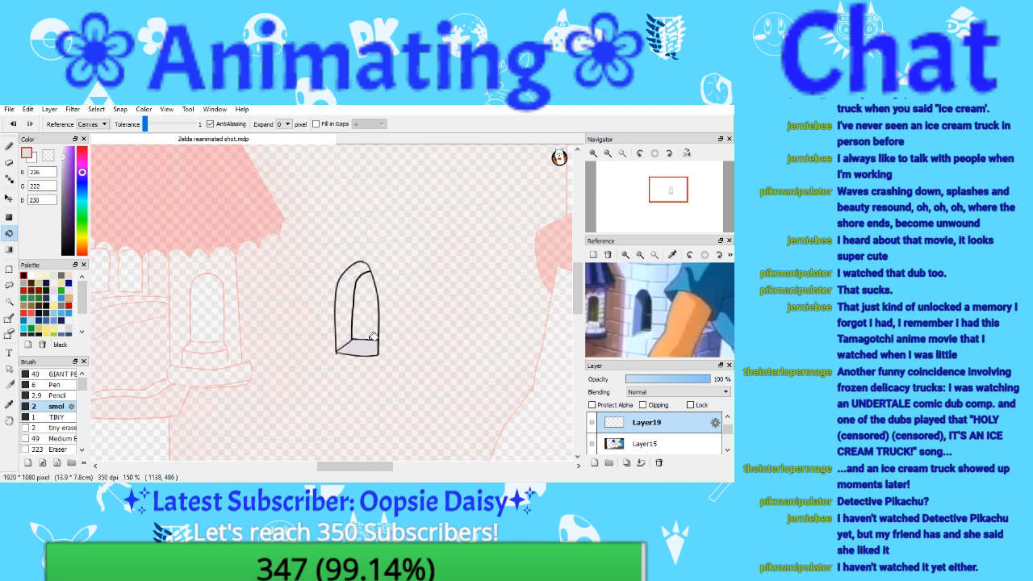
Step: Fill the window's recessed left side, between the outer and inner arches, with a darker grey (207, 207, 207)
click(596, 154)
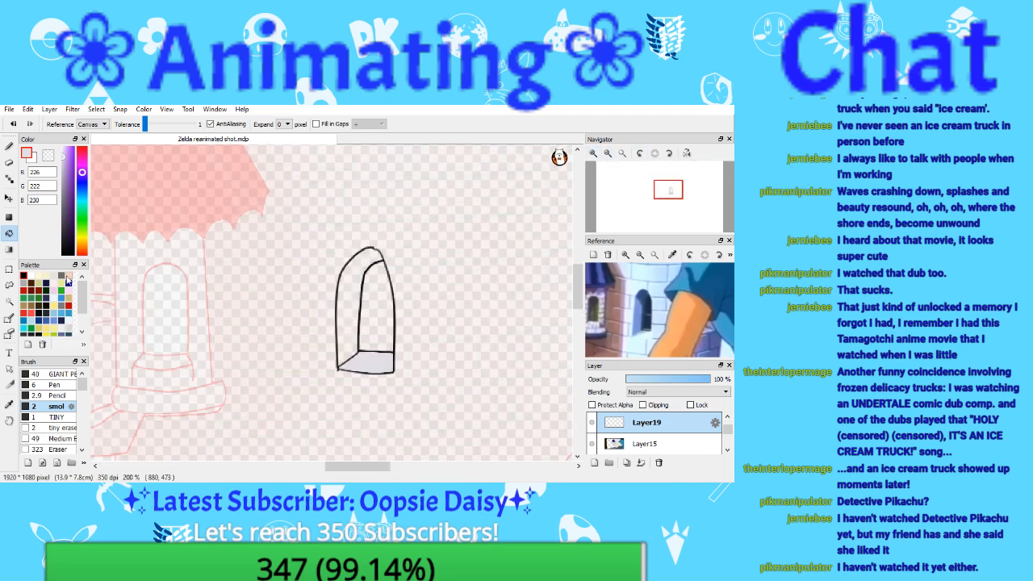
click(63, 166)
click(63, 168)
click(347, 309)
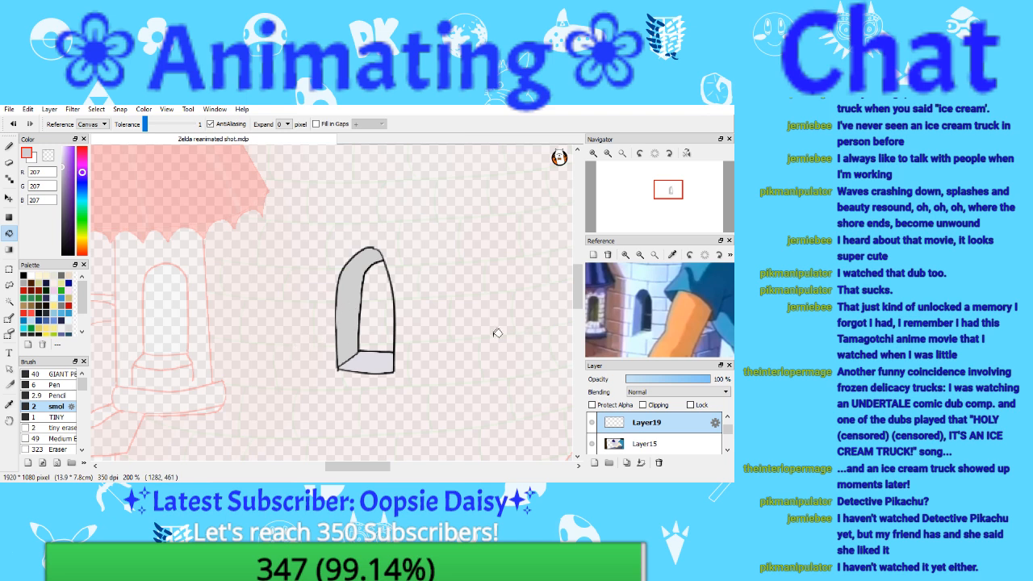
Step: Sample a dark brown (39, 25, 2) from the Layer15 artwork and fill the window opening with it on Layer19
click(638, 447)
mouse_move(647, 212)
mouse_down()
mouse_move(613, 212)
mouse_move(659, 201)
mouse_move(656, 189)
mouse_move(672, 184)
mouse_move(665, 201)
mouse_move(667, 190)
mouse_up()
click(9, 403)
click(610, 212)
click(365, 348)
click(618, 418)
click(9, 233)
click(361, 371)
Step: Select the window opening and shade it in darker brown (28, 20, 10) with the 7.1 small airbrush, undoing the medium brush's shading
click(593, 153)
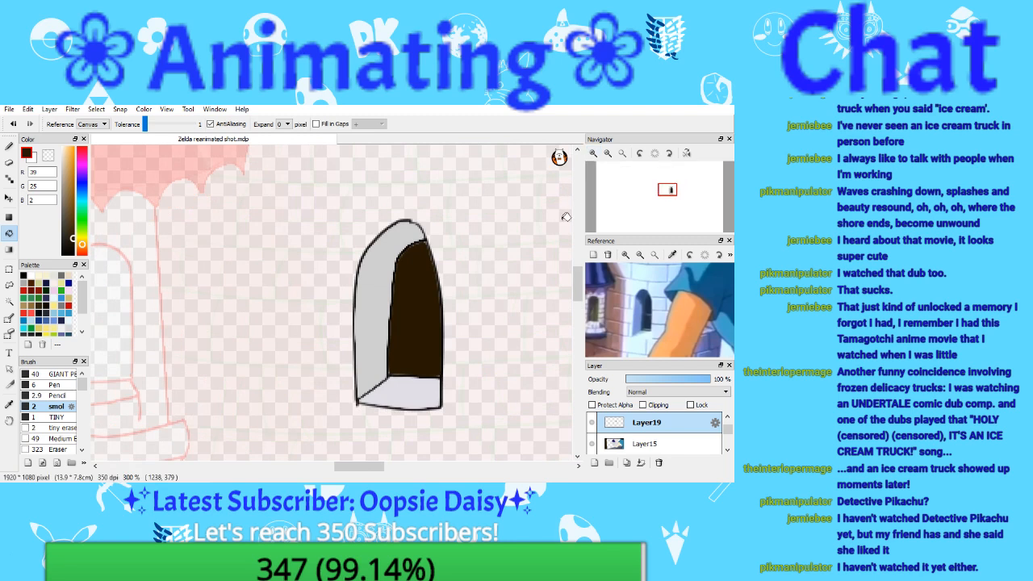
click(9, 301)
click(400, 324)
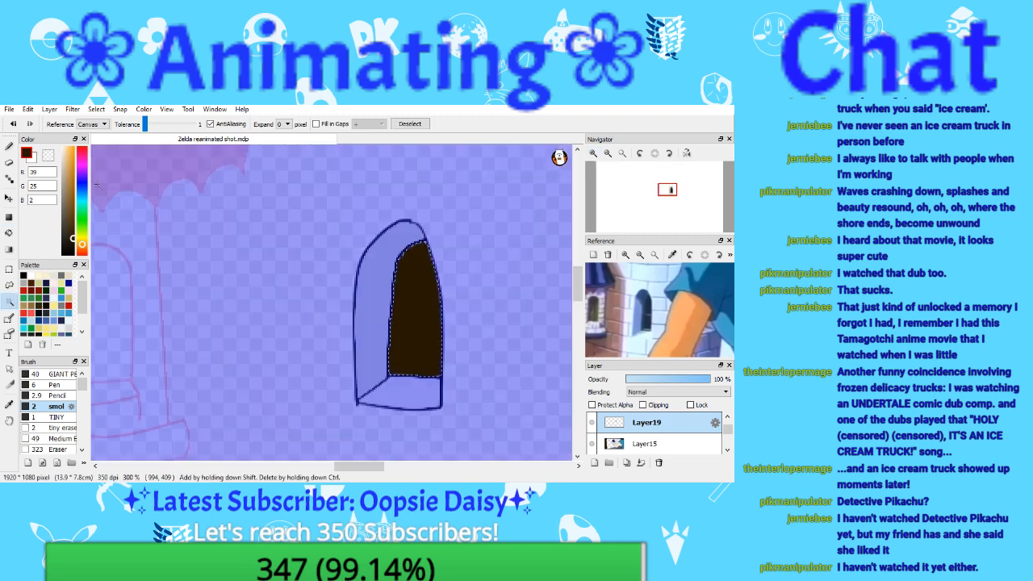
click(9, 146)
drag(73, 238, 70, 243)
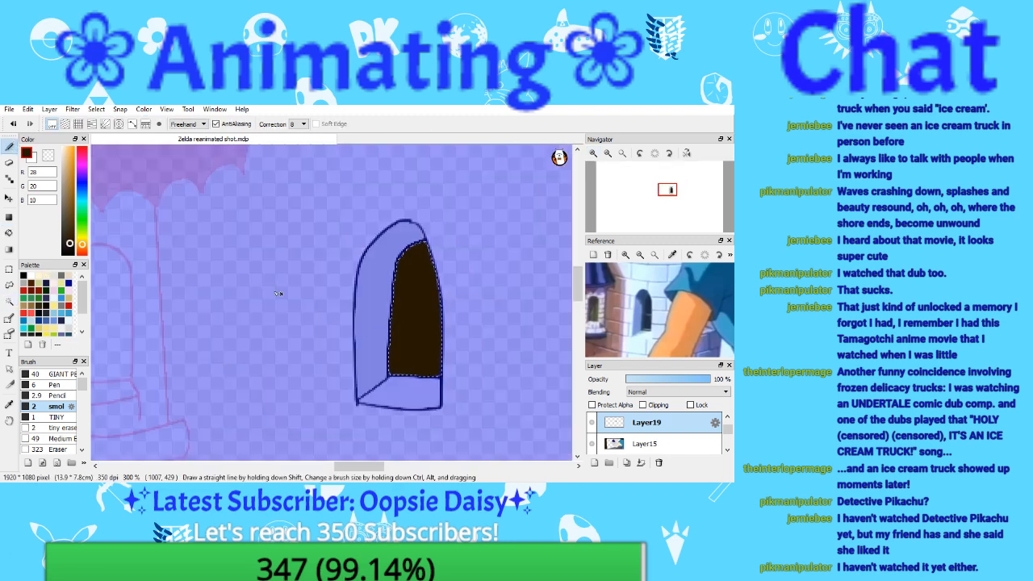
scroll(53, 407, down, 3)
click(57, 432)
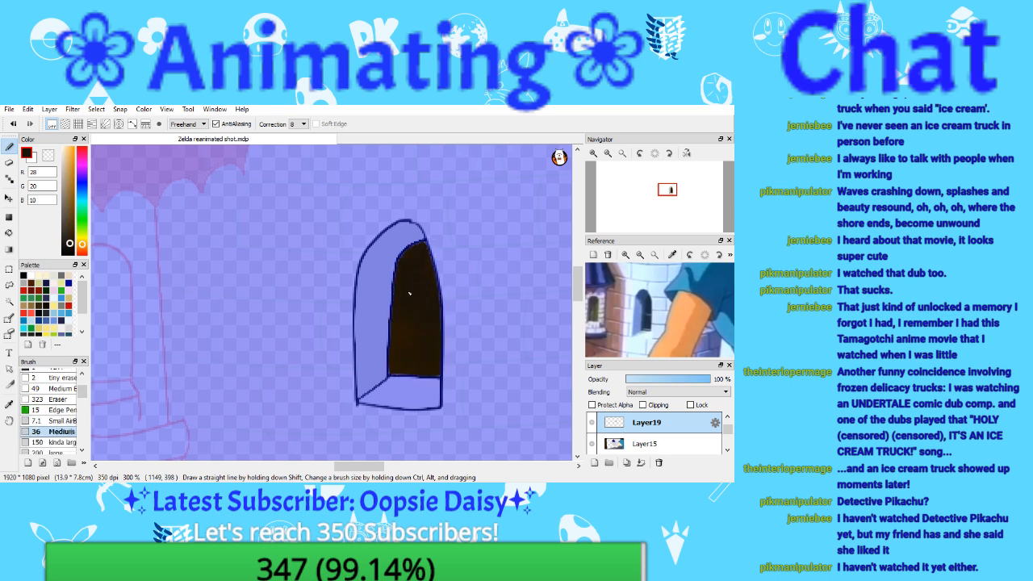
click(13, 124)
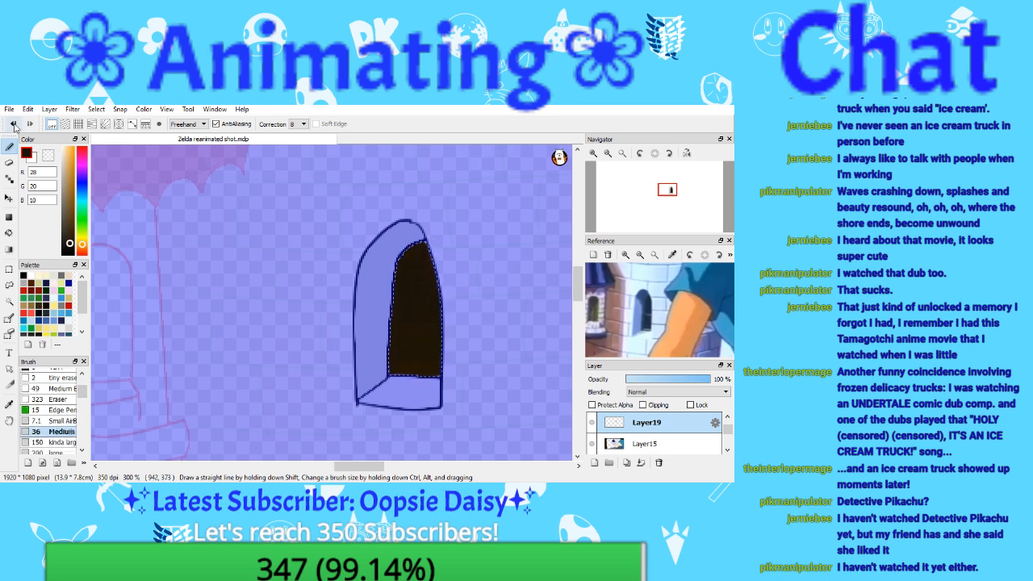
click(63, 420)
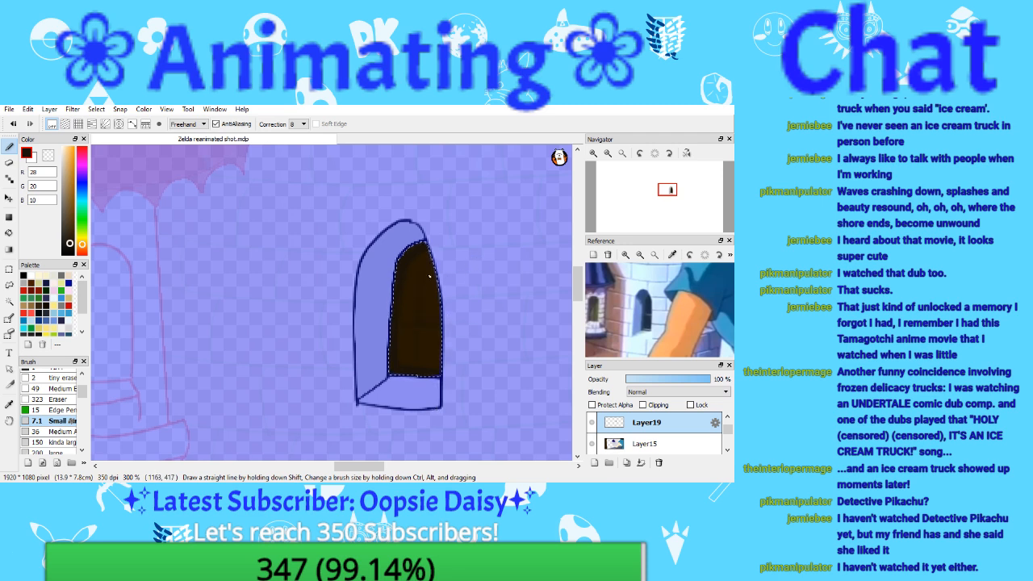
Step: Soften the opening's shading with browns (53, 37, 14) and (34, 23, 8), using the 150-size airbrush for broad strokes, and clear the selection
click(71, 233)
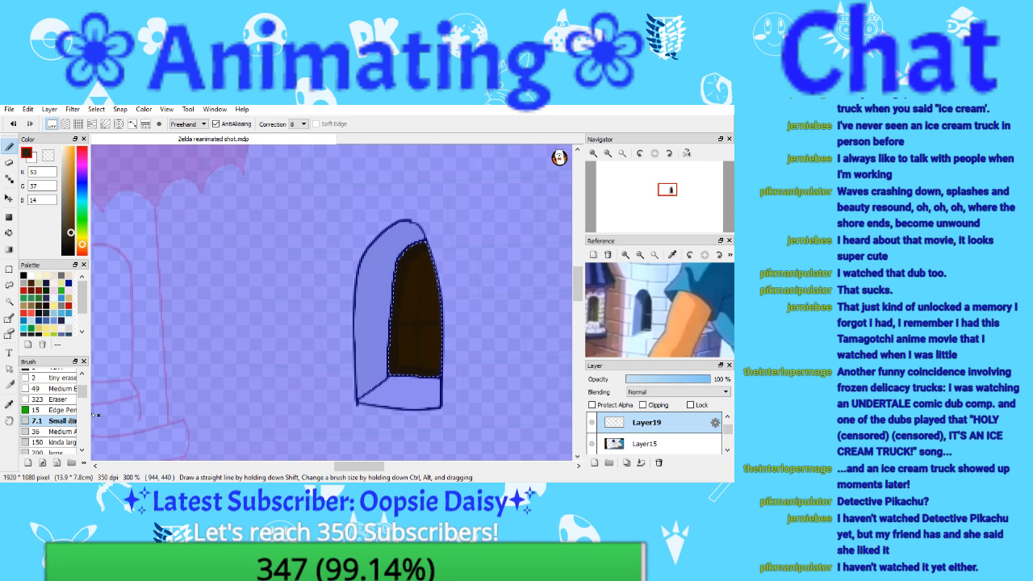
click(57, 432)
click(55, 442)
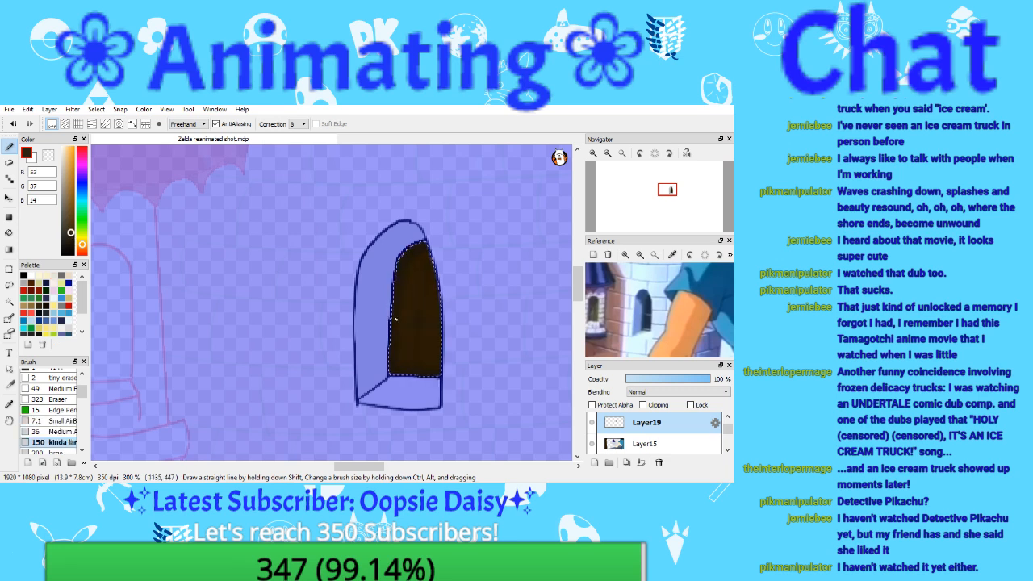
click(71, 240)
key(ctrl+d)
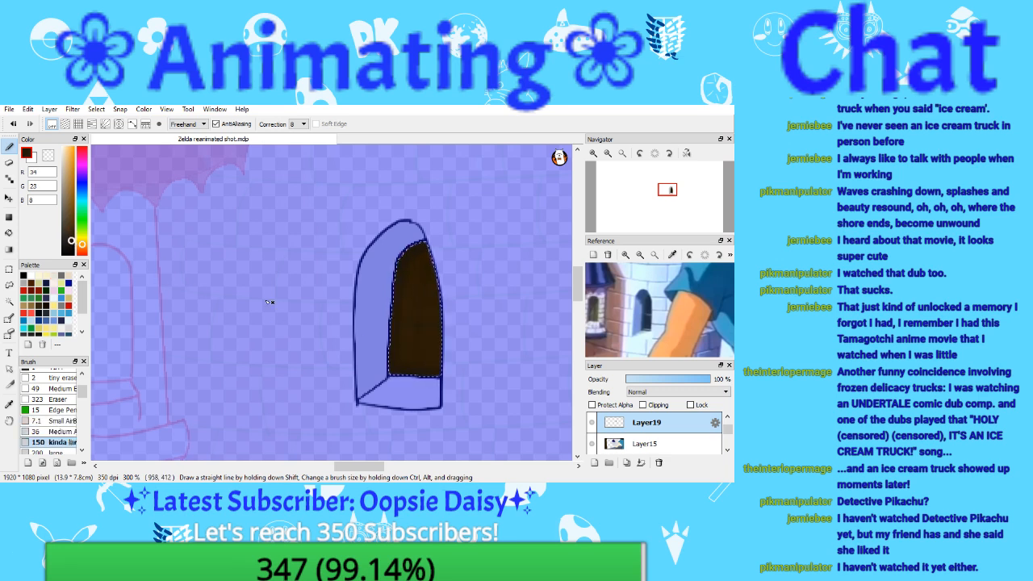
key(ctrl+d)
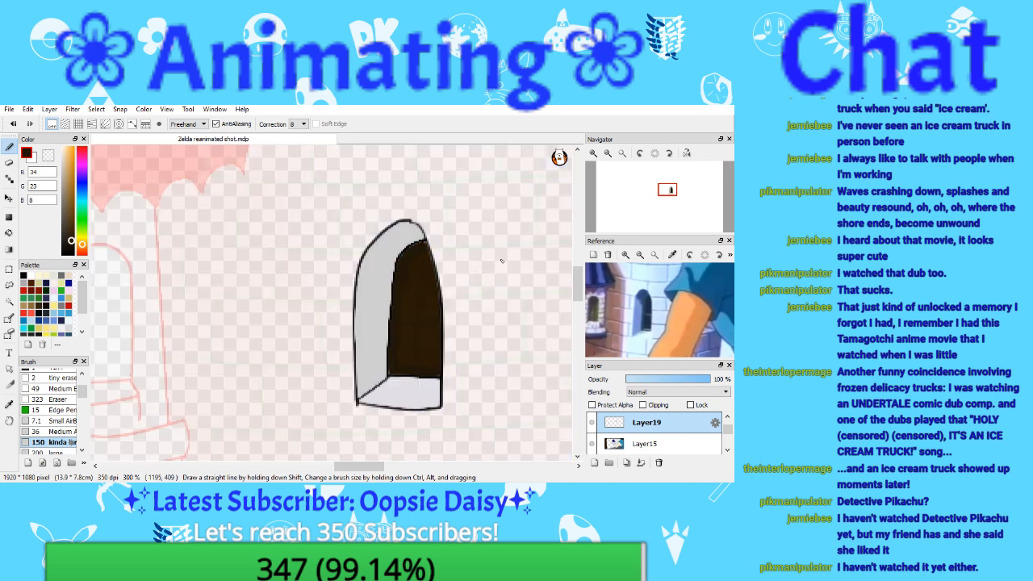
Step: Move the brick-line layer, Layer17, beneath the window's Layer19 so that it sits directly above Layer15
click(623, 154)
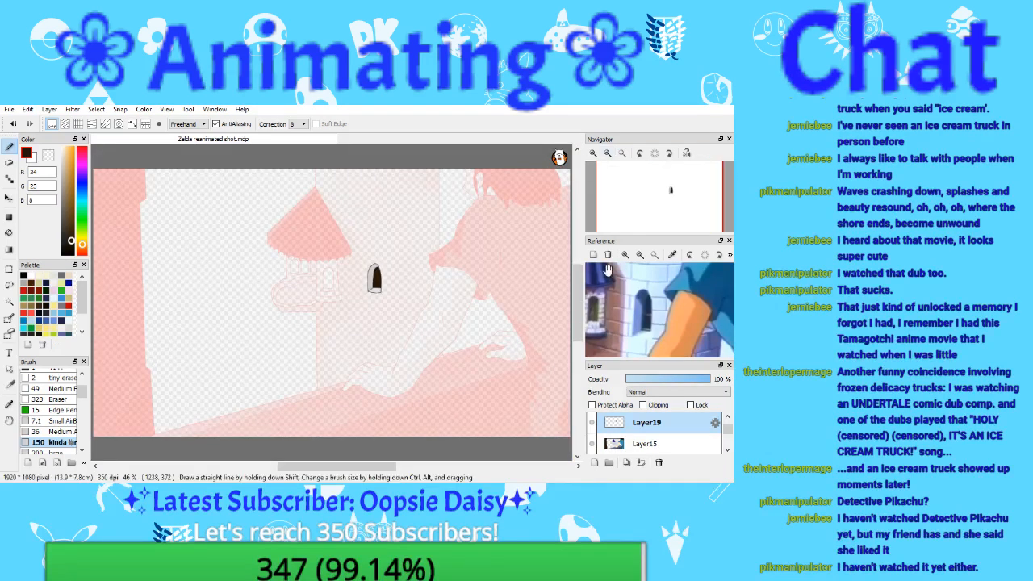
click(639, 442)
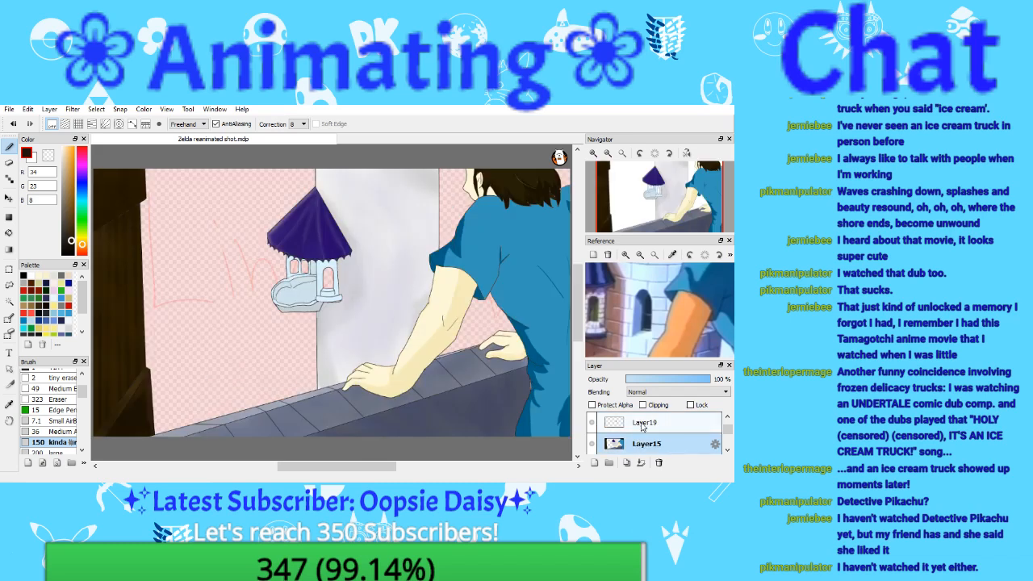
click(642, 423)
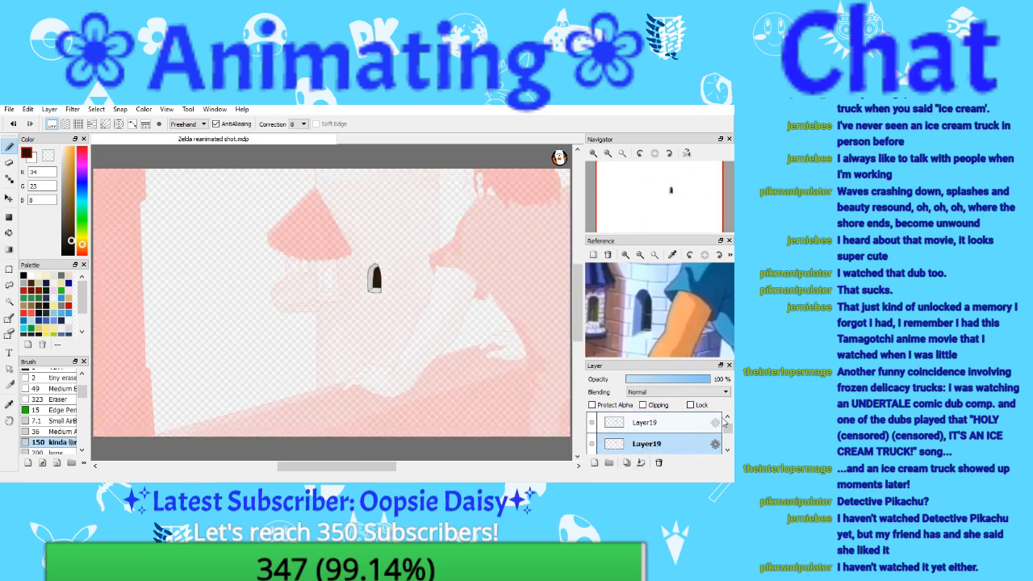
click(727, 417)
click(670, 429)
drag(674, 423, 676, 454)
click(726, 450)
click(727, 450)
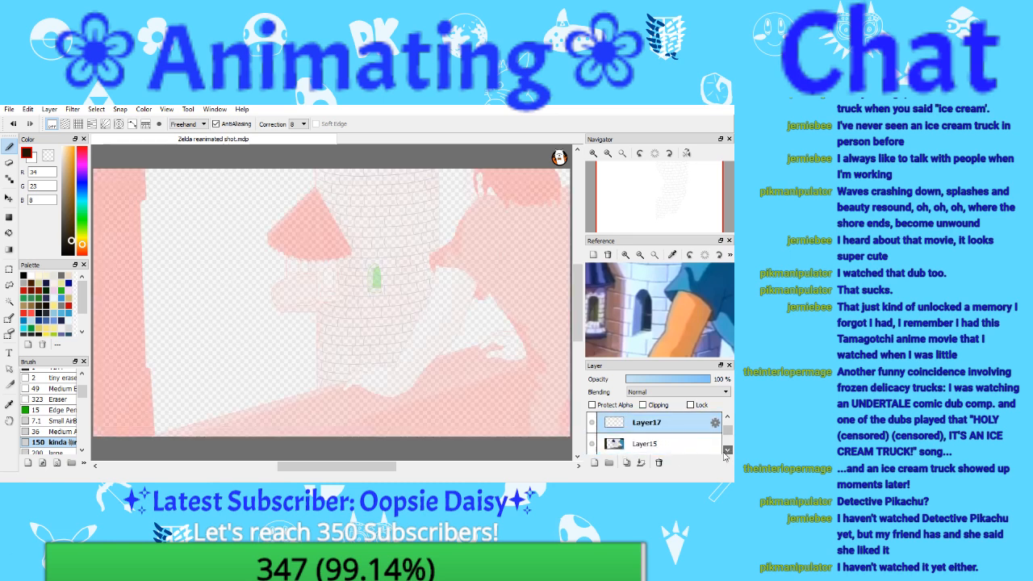
Step: Try merging the brick-line layer, Layer17, down into Layer15, undo the merge, and save the file
click(641, 462)
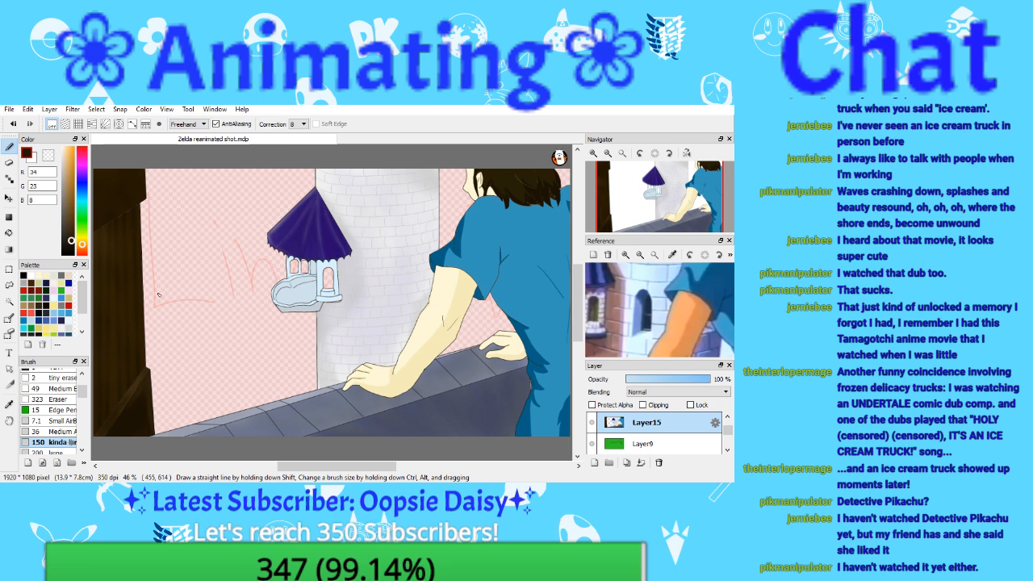
click(13, 125)
click(9, 110)
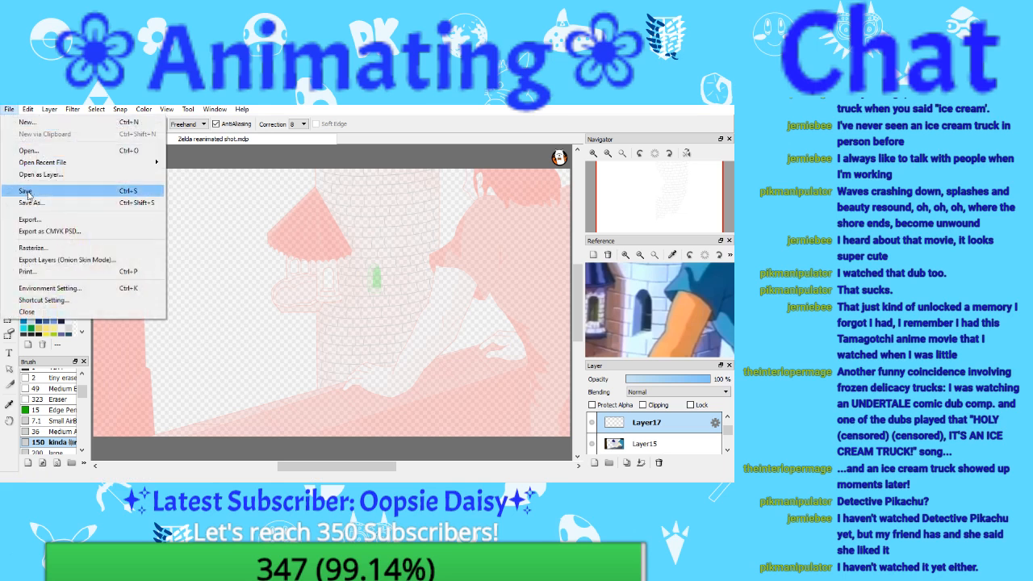
click(10, 110)
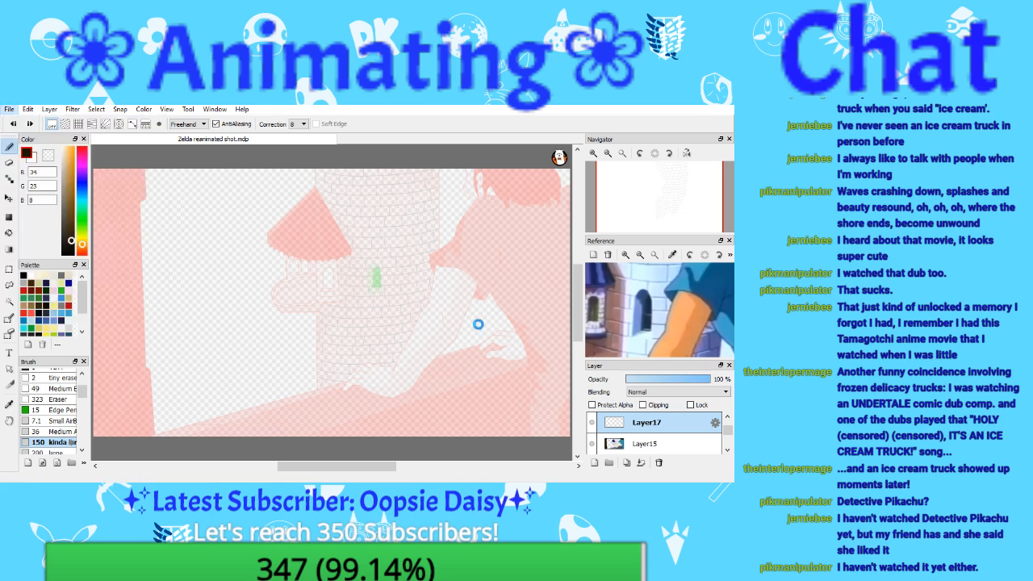
Step: Sample the tower wall's light grey (225, 224, 232) from the Layer15 artwork for painting
click(659, 443)
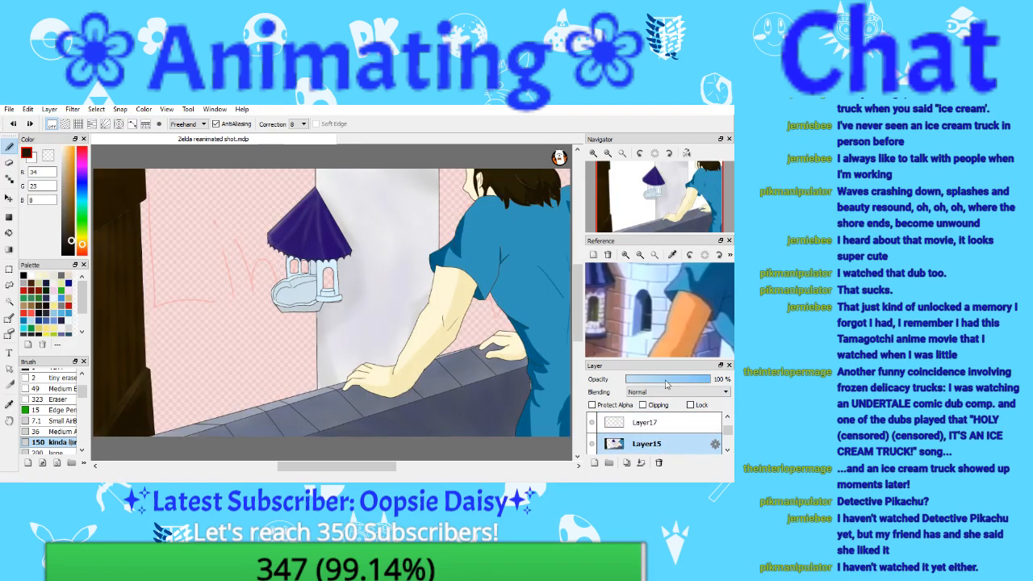
click(595, 155)
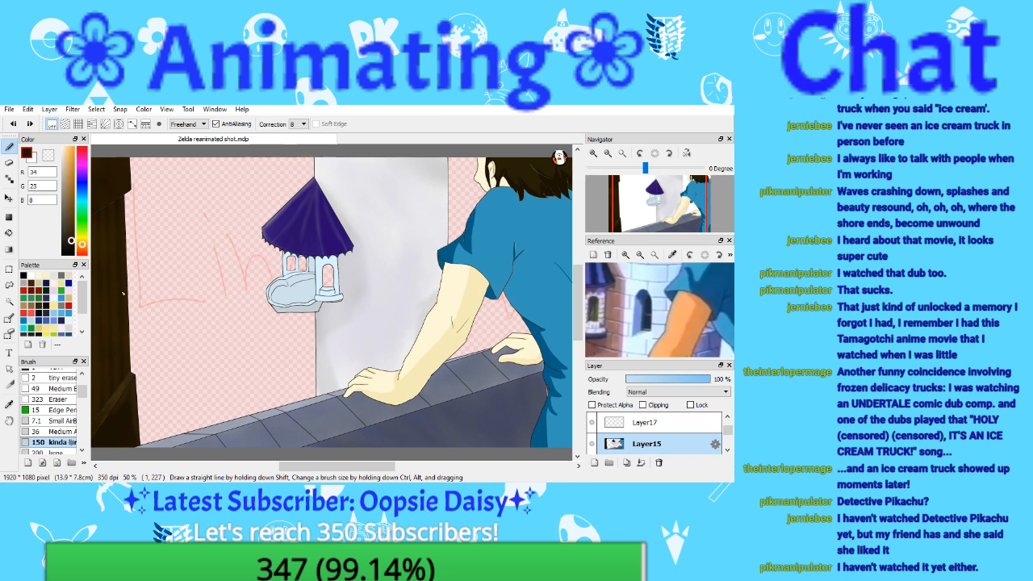
click(9, 403)
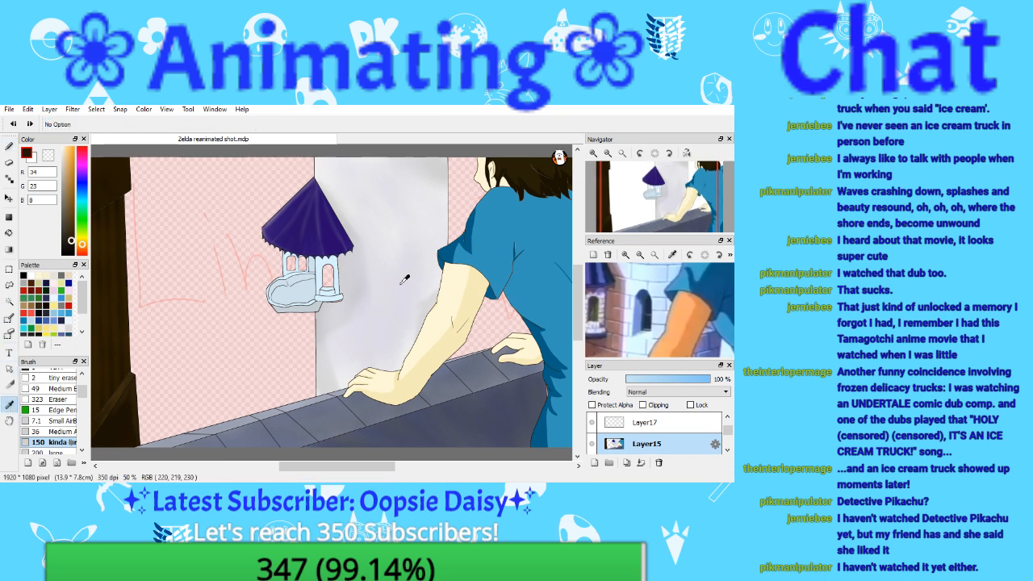
click(640, 255)
drag(629, 310, 664, 292)
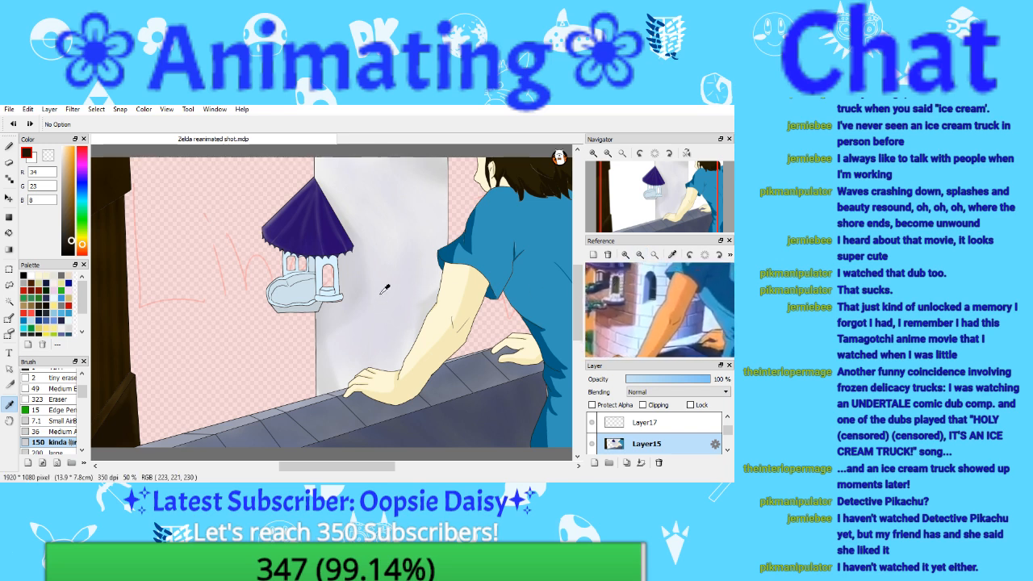
click(395, 251)
click(9, 147)
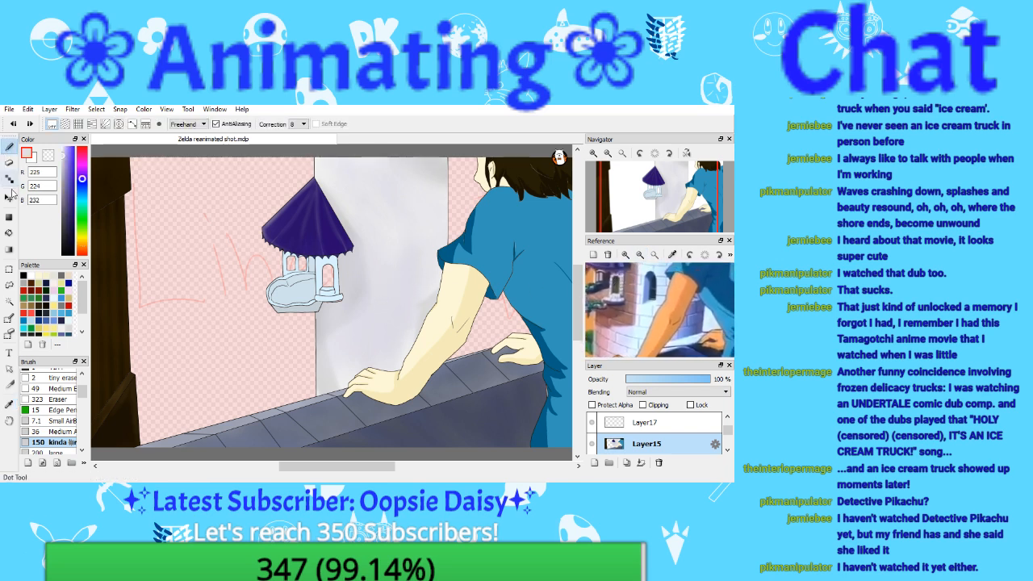
Step: Soften the tower wall's shading on Layer15 with the 150-size kinda large airbrush, undoing the 36-size medium airbrush stroke
click(63, 430)
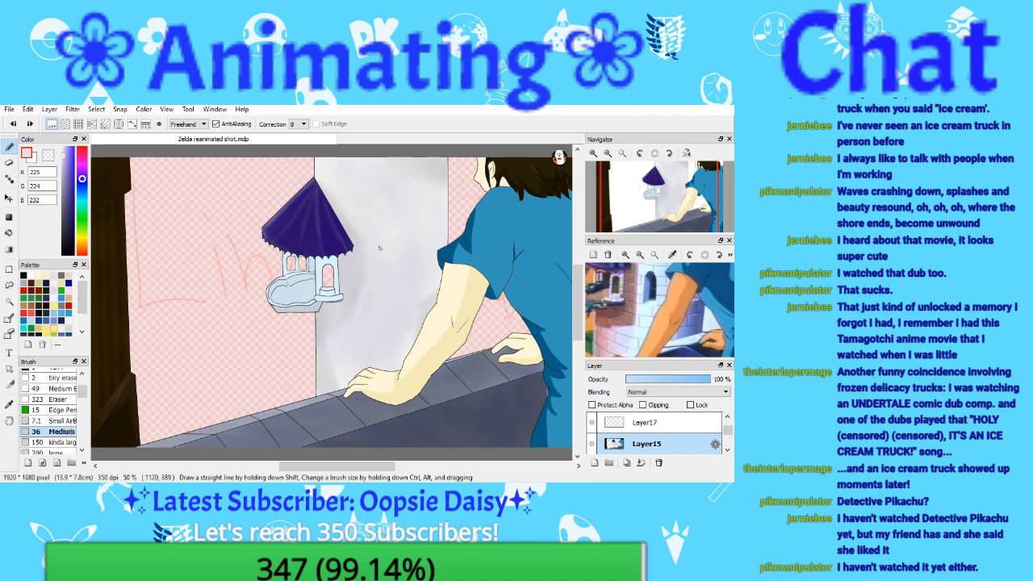
click(14, 124)
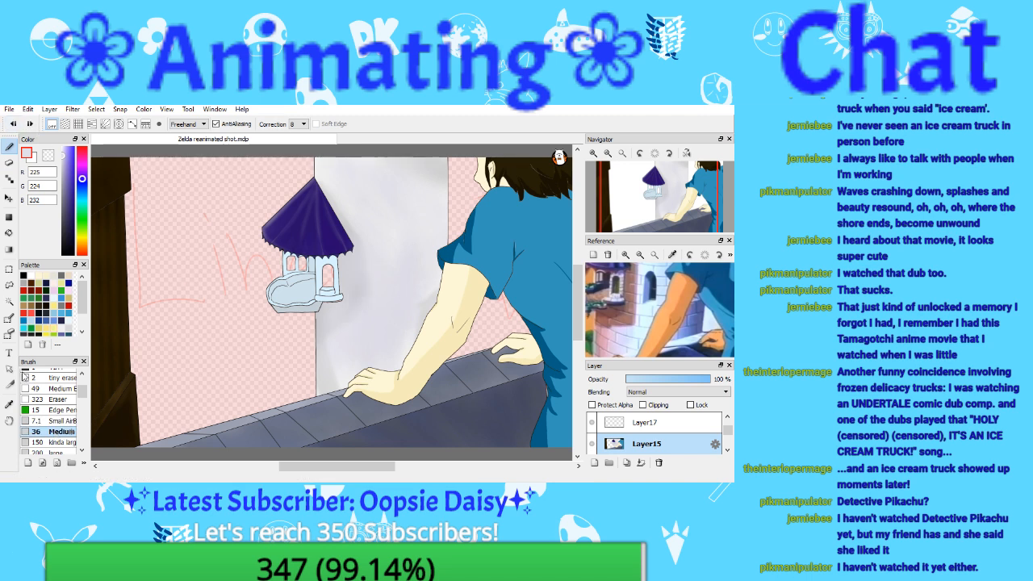
double_click(57, 442)
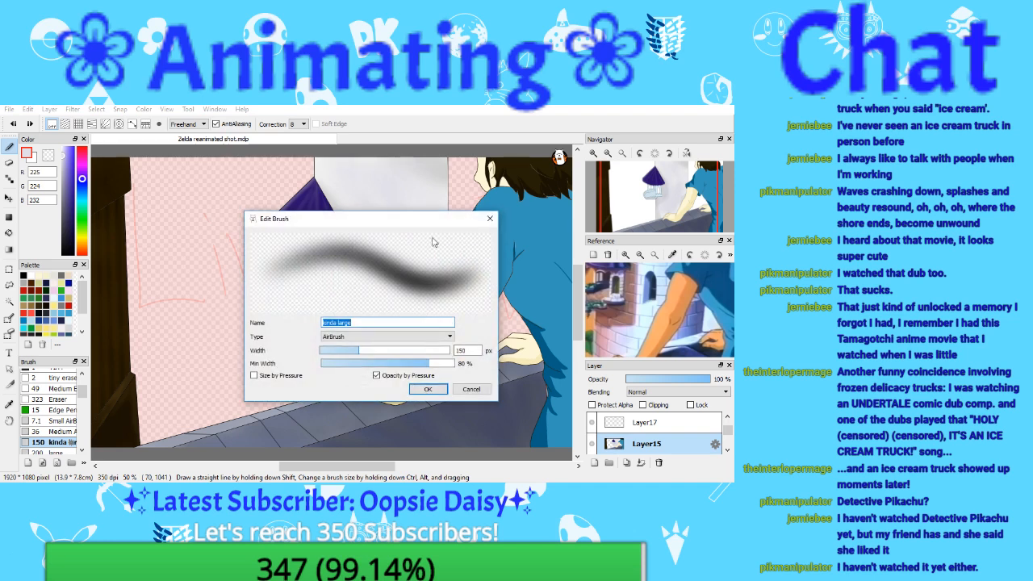
click(489, 220)
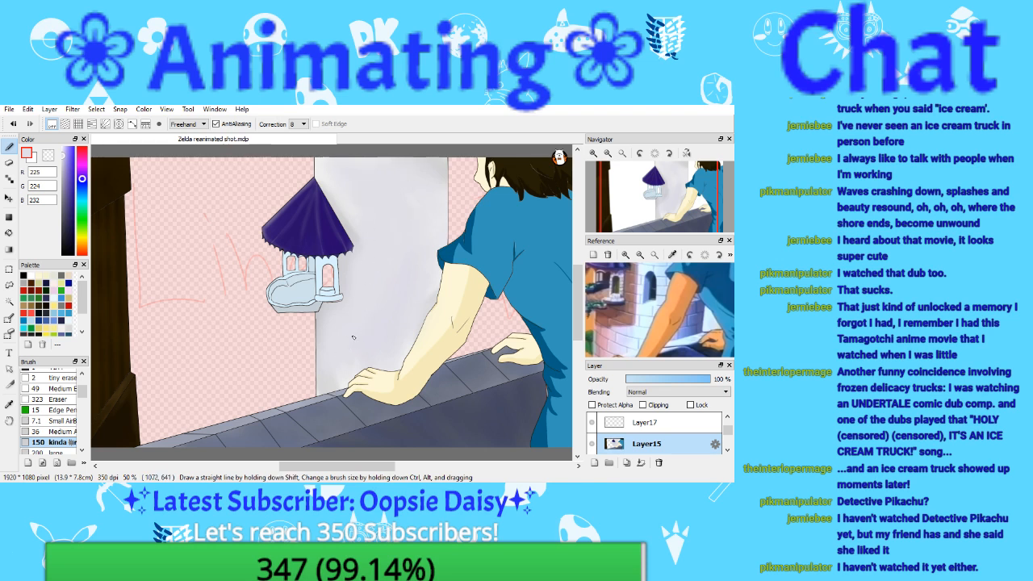
Step: Merge the brick-line layer, Layer17, down into Layer15 and save the file
click(646, 421)
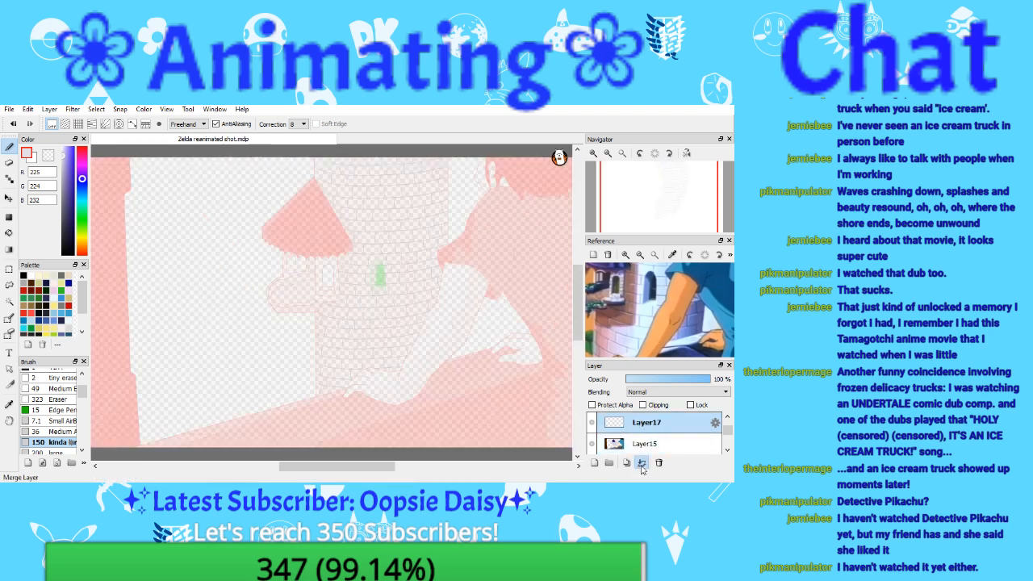
click(640, 462)
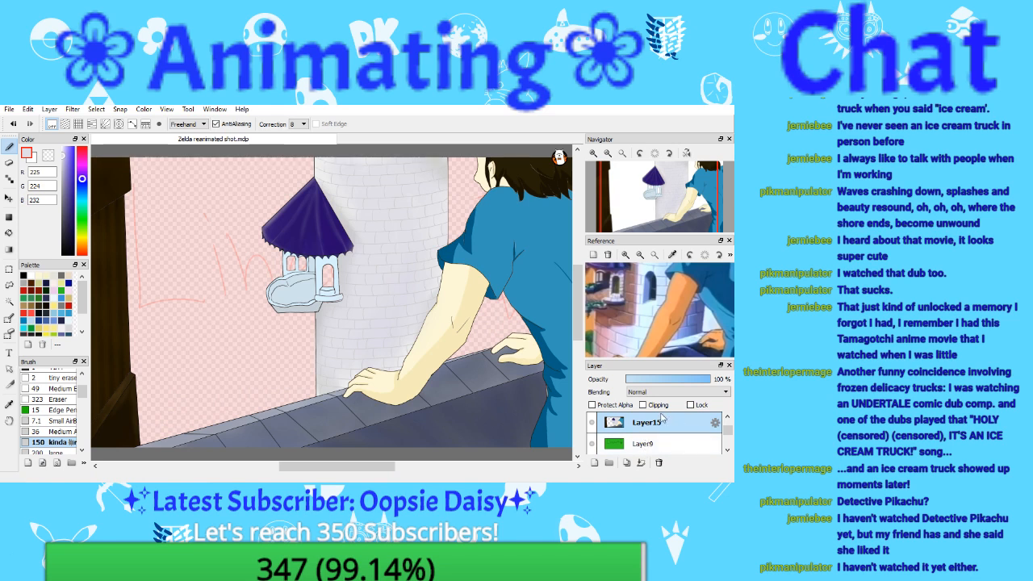
click(9, 110)
click(47, 192)
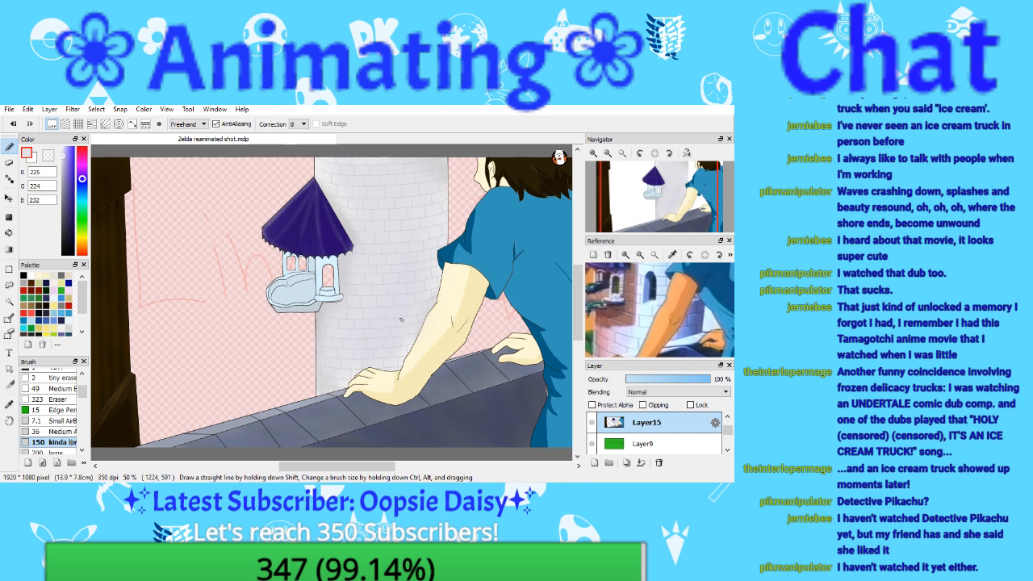
Step: Duplicate the window layer, Layer19, and delete one of the two copies
click(727, 417)
click(676, 423)
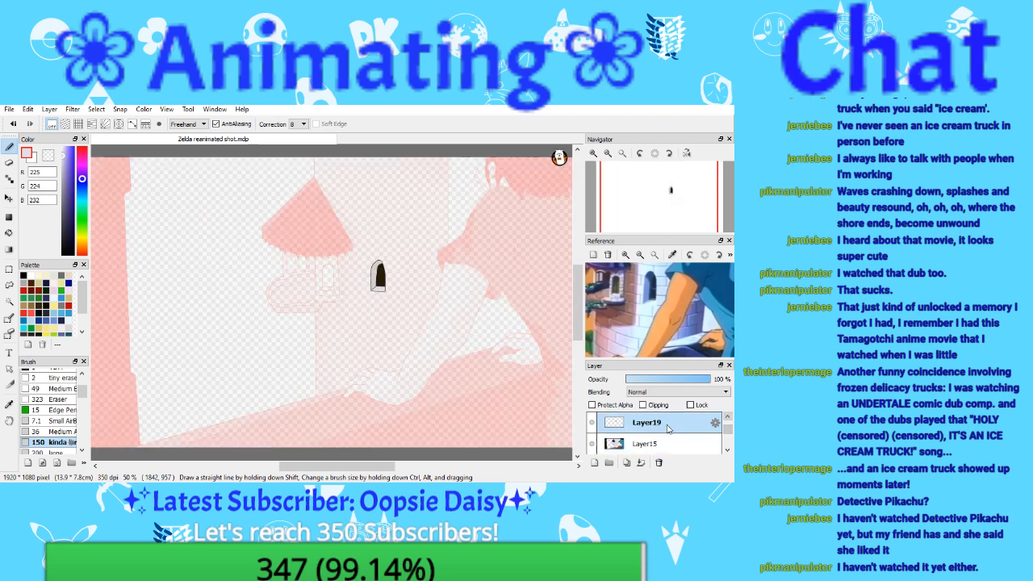
click(627, 462)
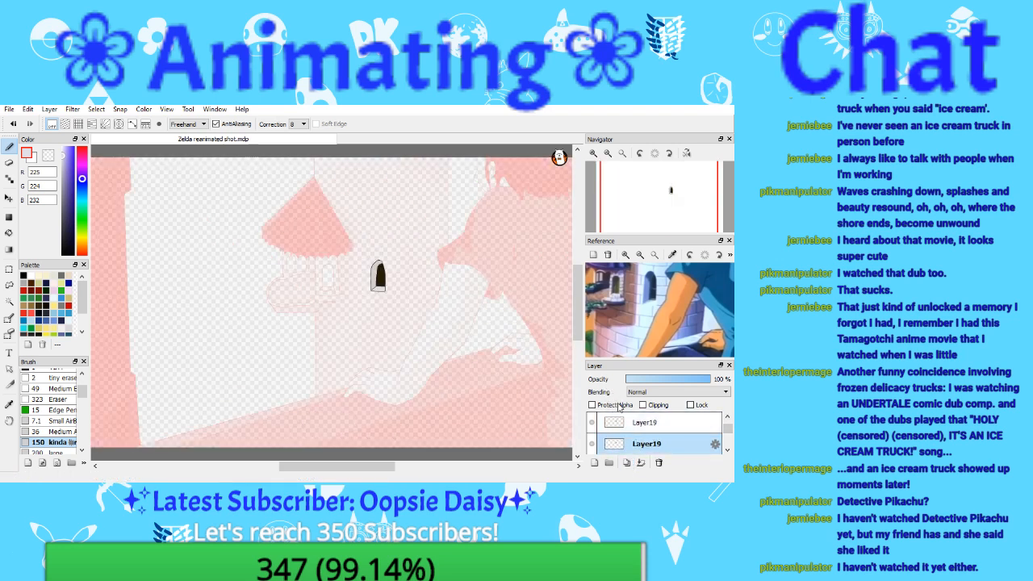
click(595, 154)
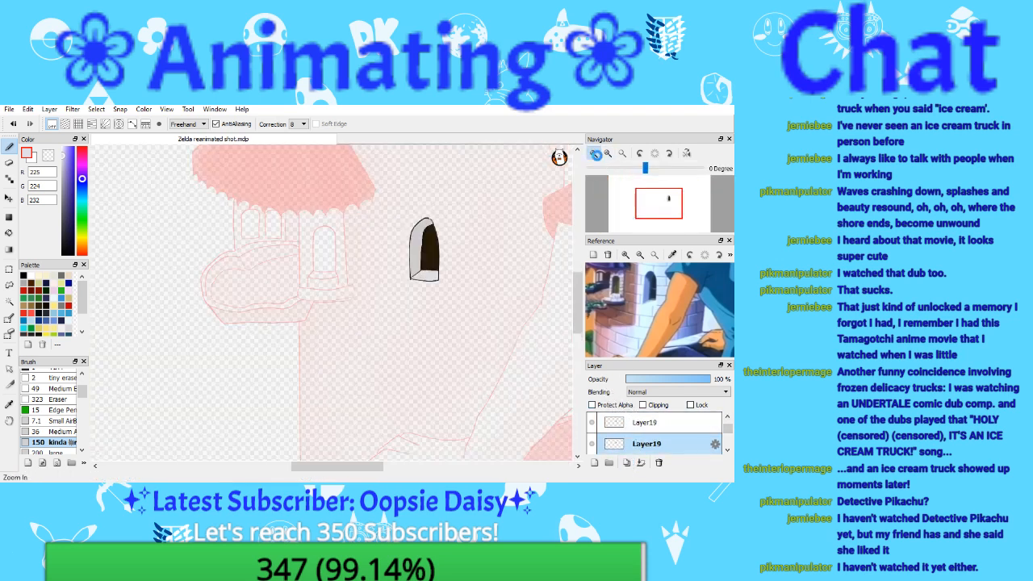
click(595, 154)
click(668, 423)
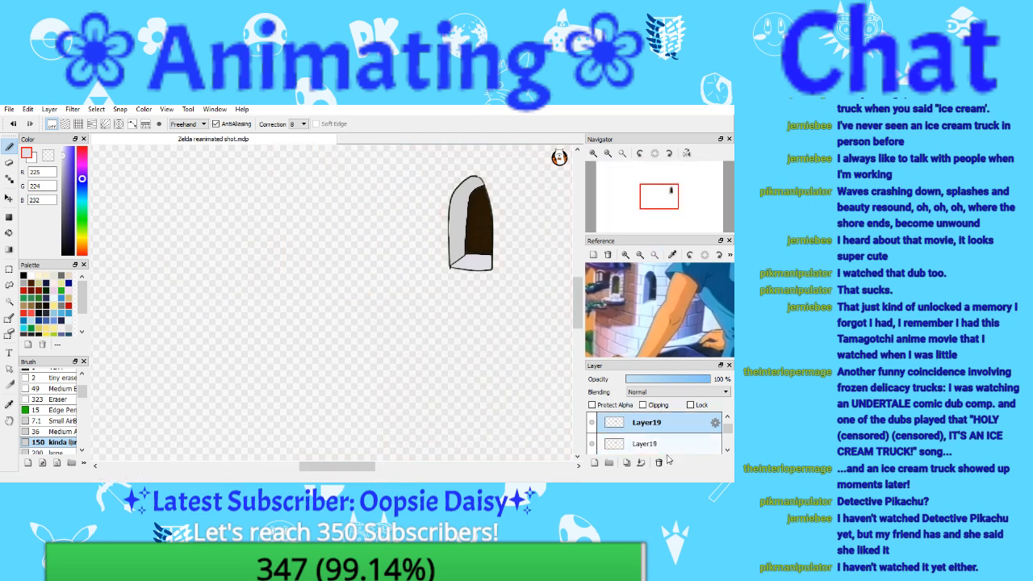
click(659, 463)
Step: Sample the window opening's dark brown on Layer19 and lighten the colour to (60, 49, 33)
click(656, 427)
click(594, 153)
click(593, 153)
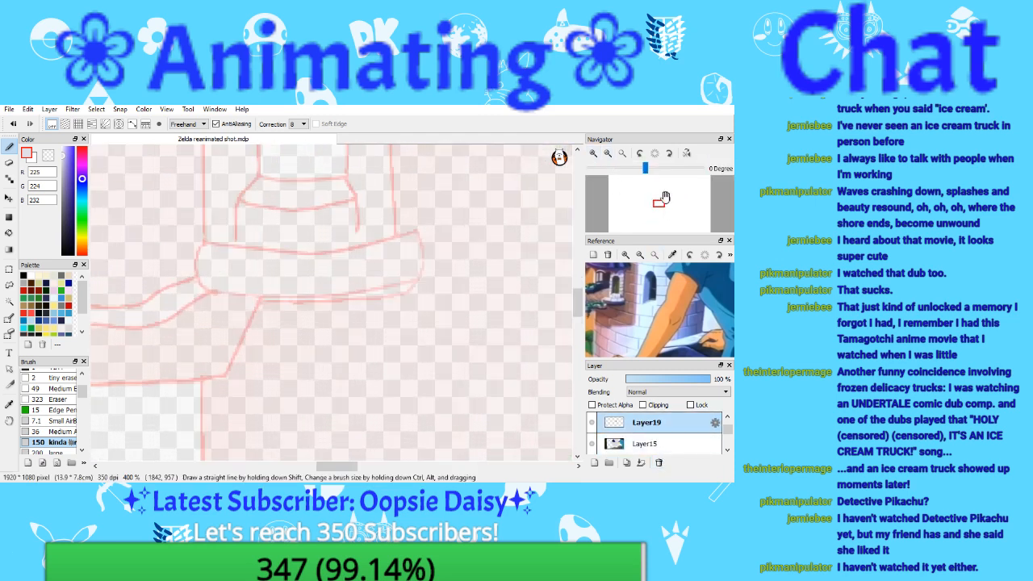
drag(664, 197, 668, 196)
click(10, 404)
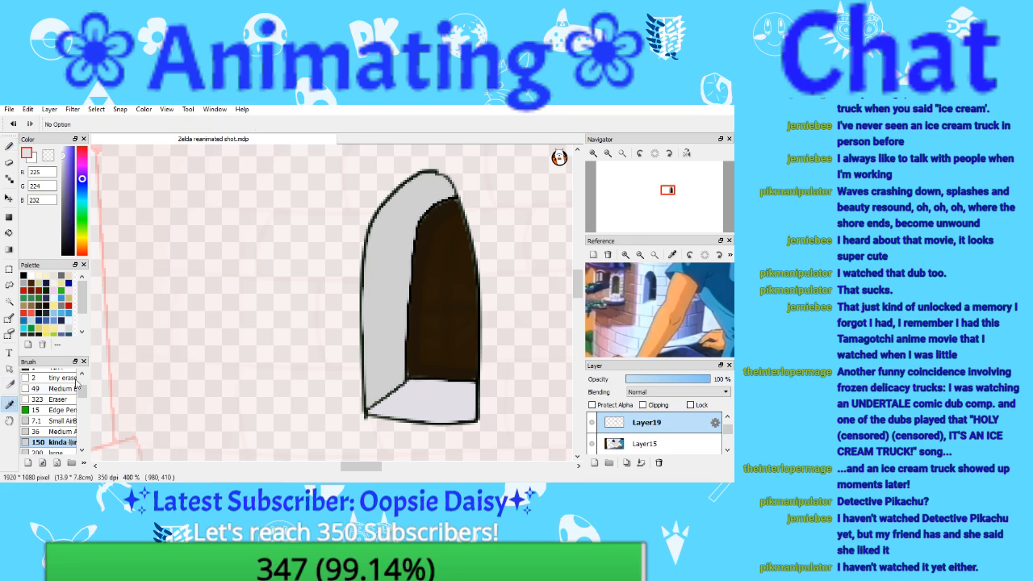
click(452, 270)
click(68, 230)
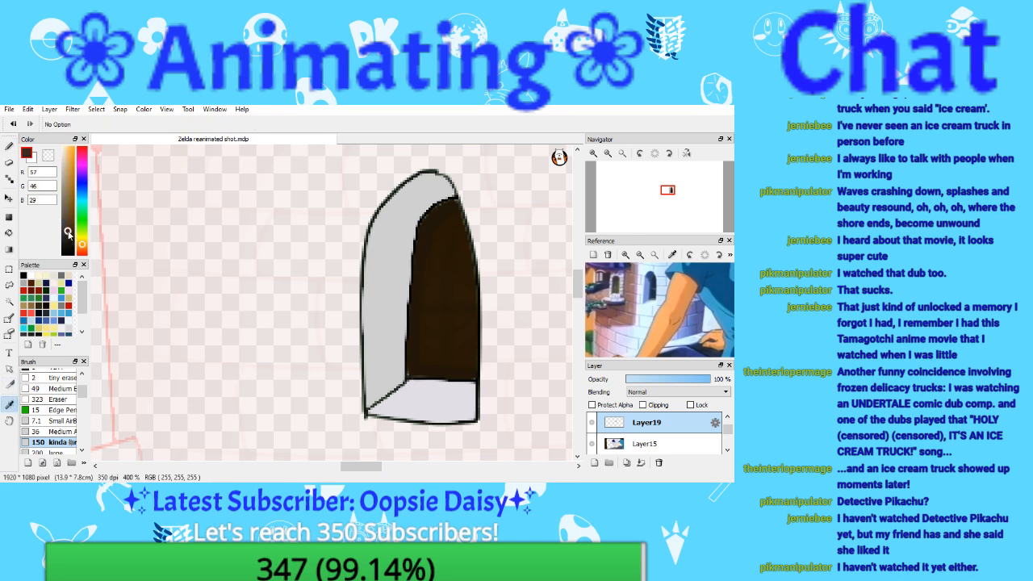
Step: Add faint lighter shading inside the window opening with the 7.1 small airbrush, undoing the first strokes
click(8, 146)
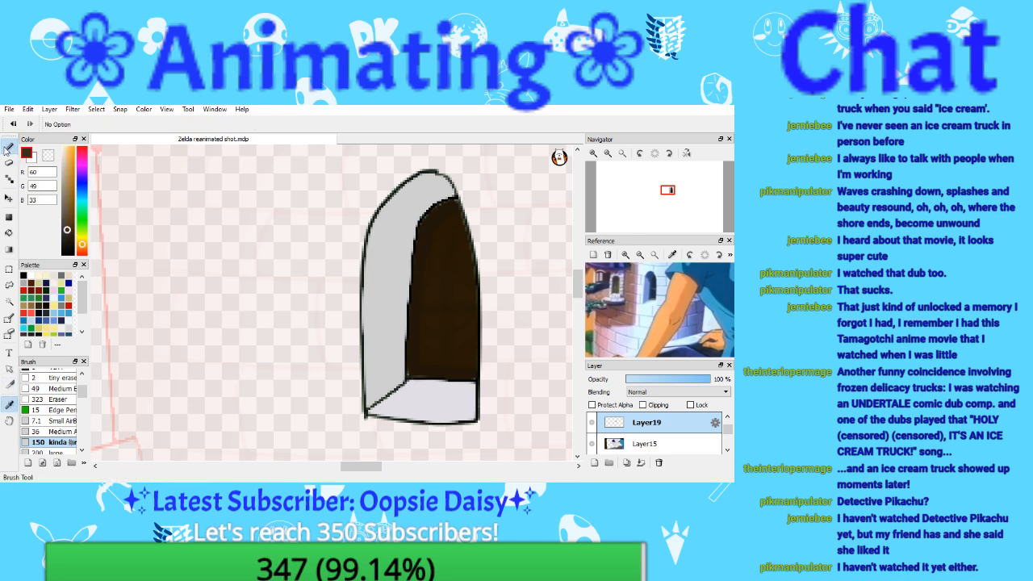
click(48, 422)
mouse_move(448, 216)
mouse_down()
mouse_move(430, 266)
mouse_move(444, 210)
mouse_up()
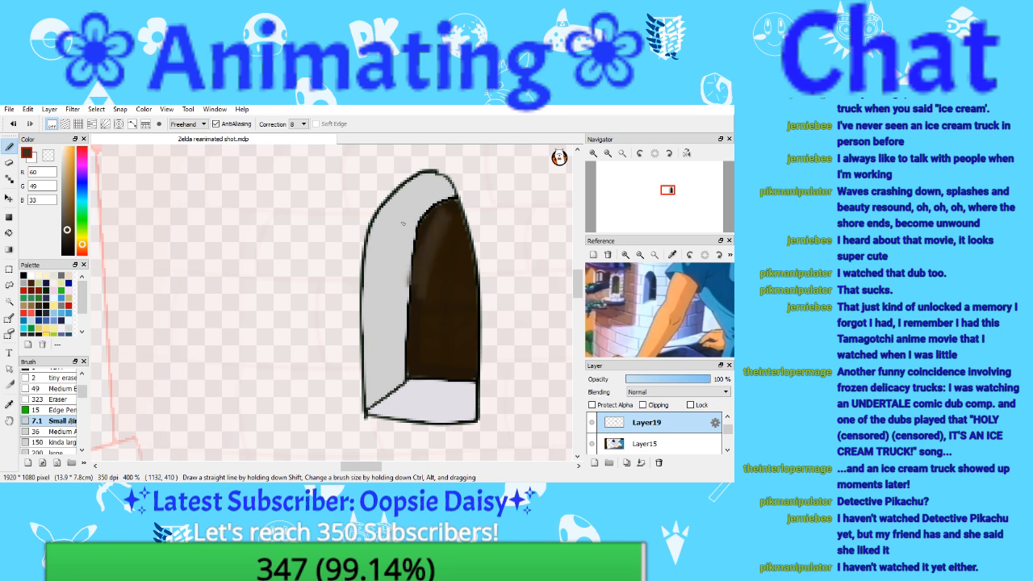
click(14, 124)
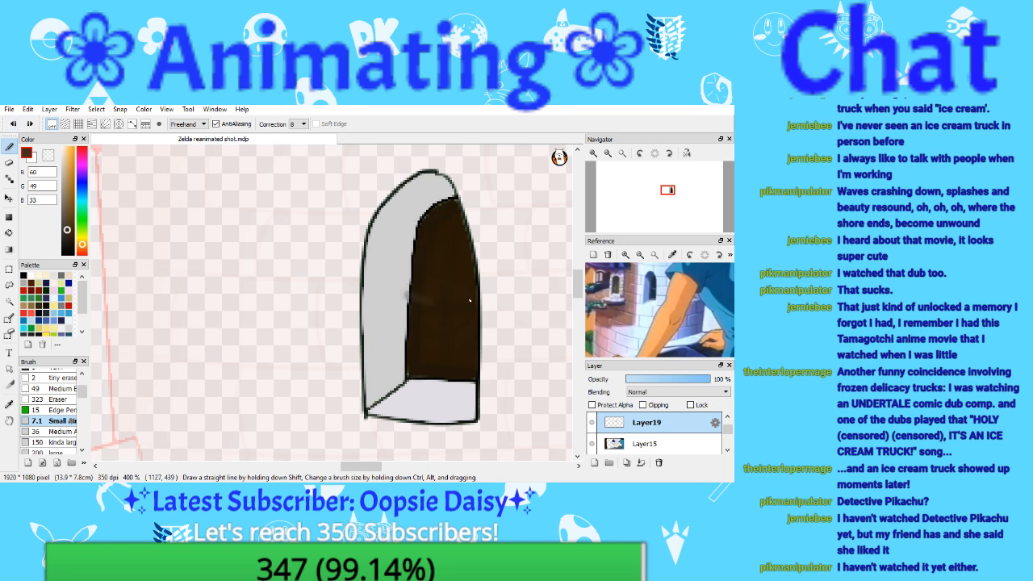
click(14, 124)
drag(418, 296, 425, 250)
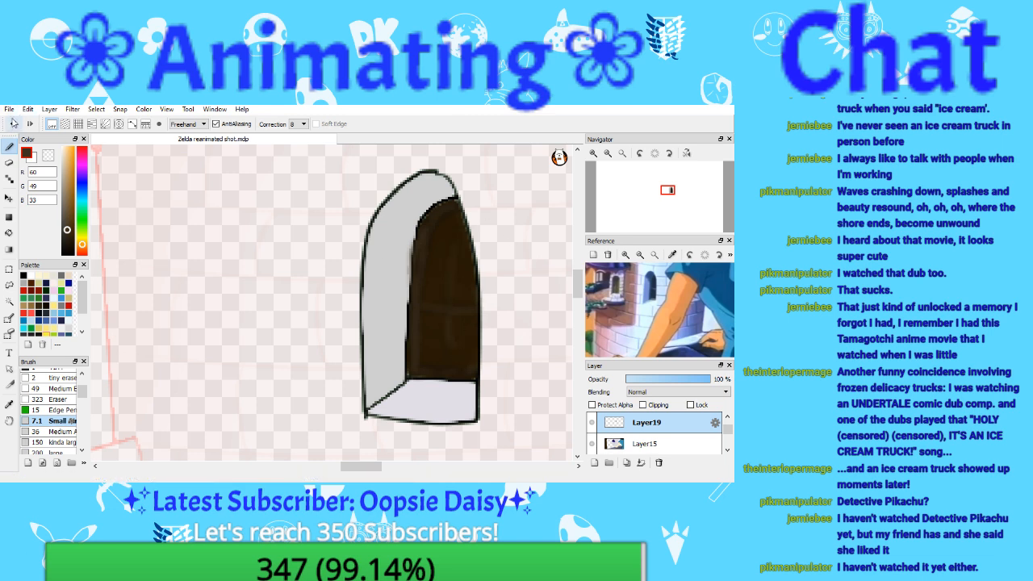
Step: Sample brown (39, 26, 7) from the window opening and blend its inner edge with the 36-size medium airbrush
click(9, 403)
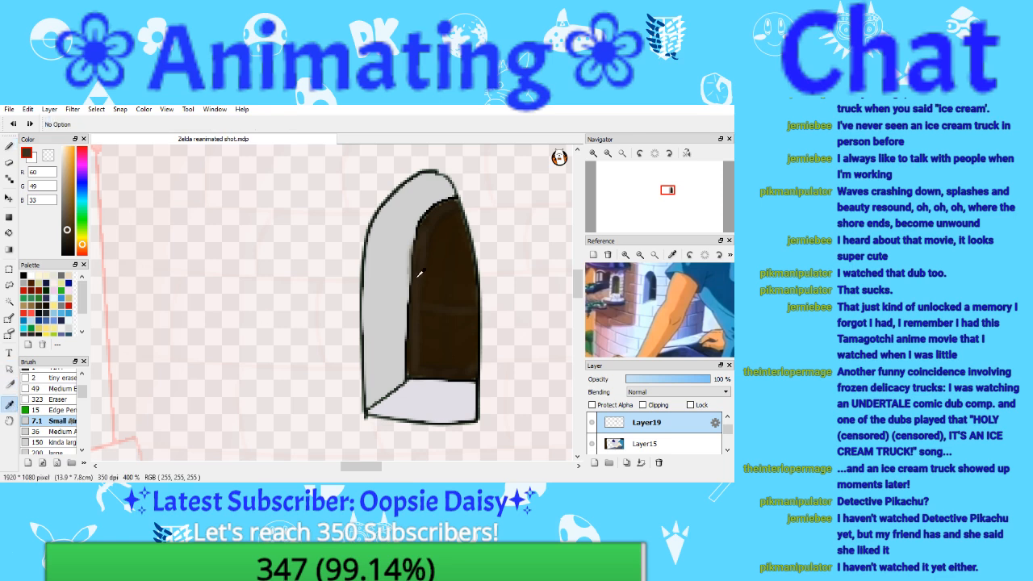
click(449, 276)
click(14, 149)
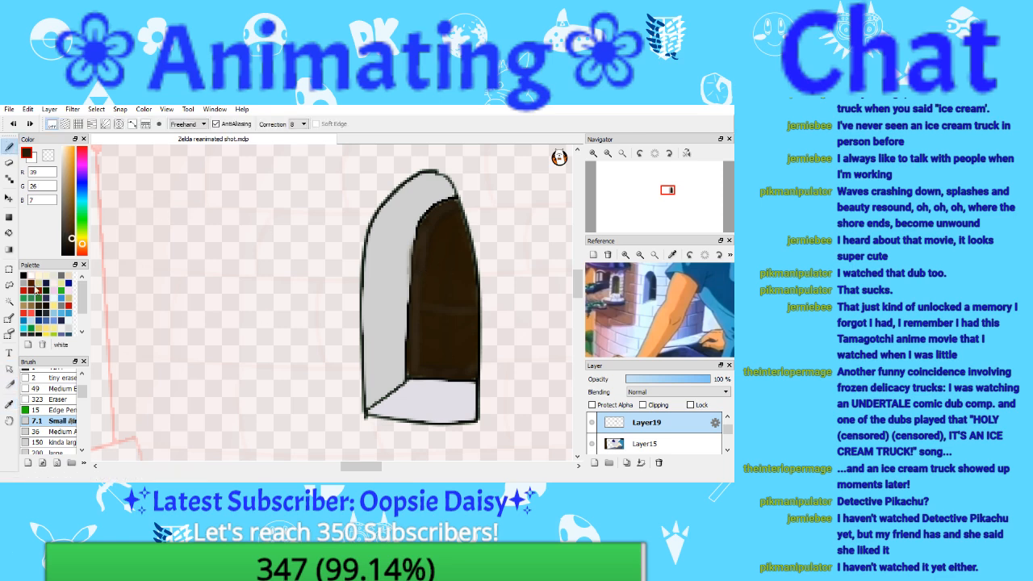
click(60, 432)
drag(433, 229, 426, 361)
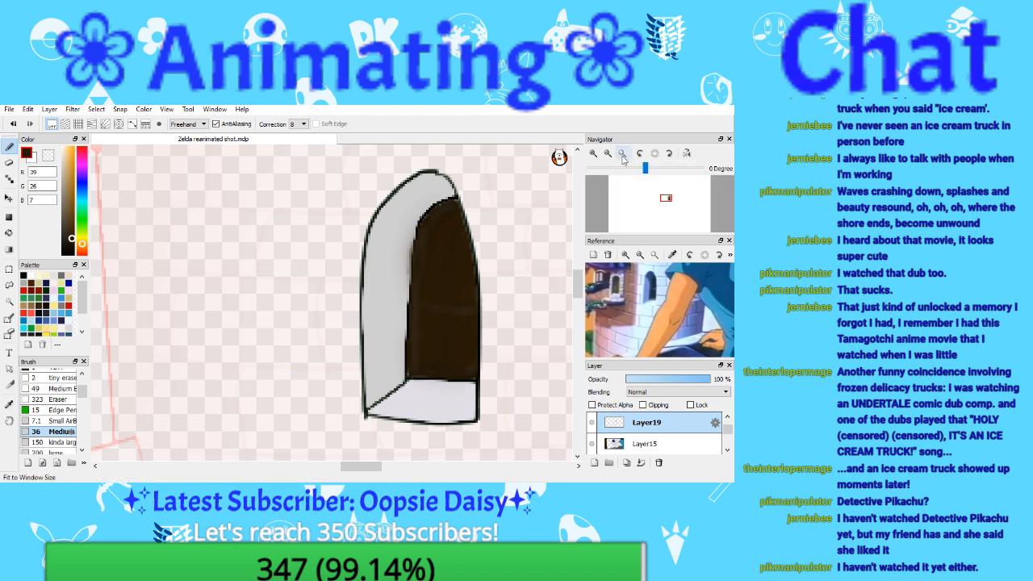
Step: Duplicate the finished window layer, Layer19, and remove the extra copy again
scroll(495, 273, down, 4)
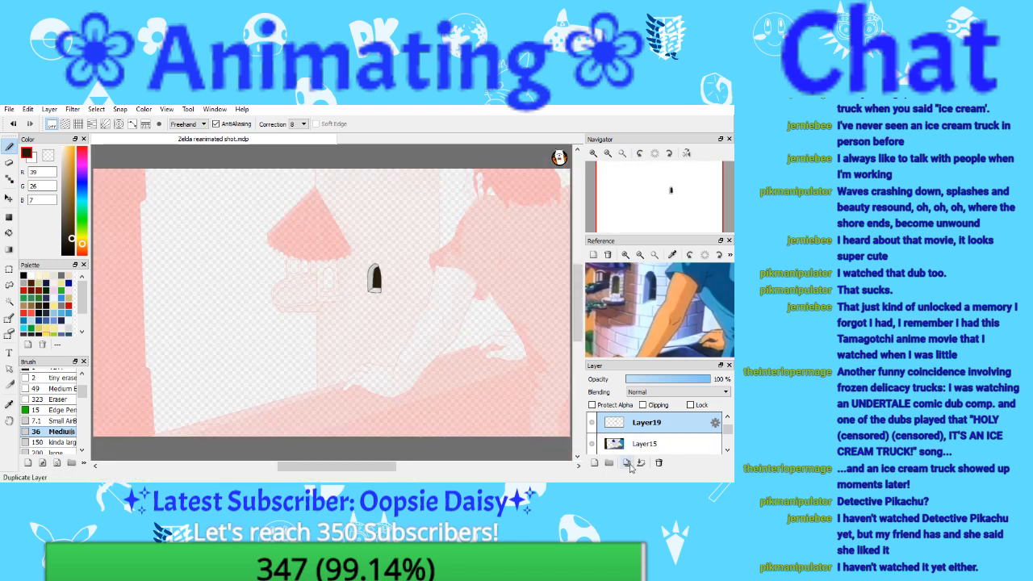
click(652, 438)
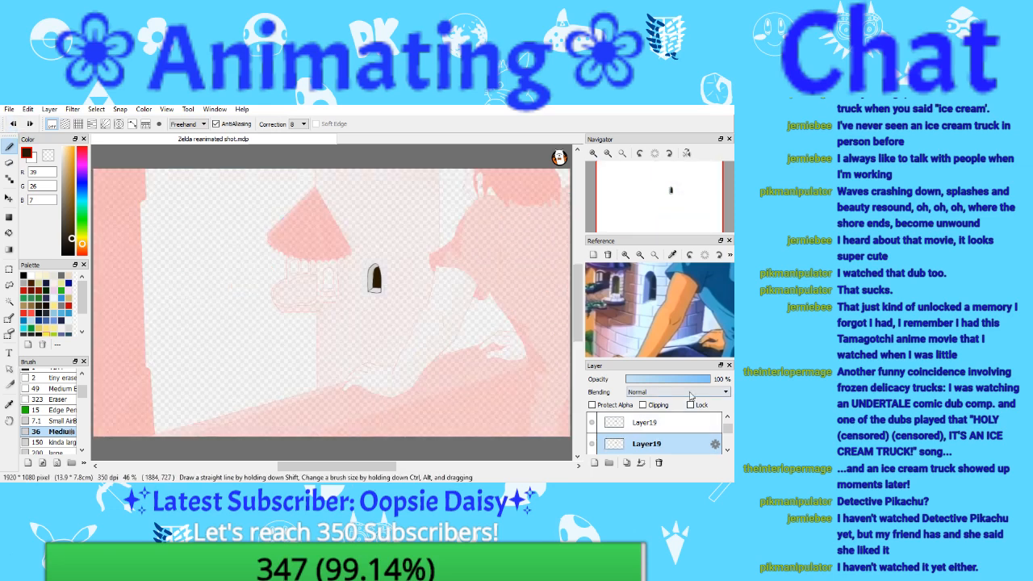
click(659, 464)
key(ctrl+z)
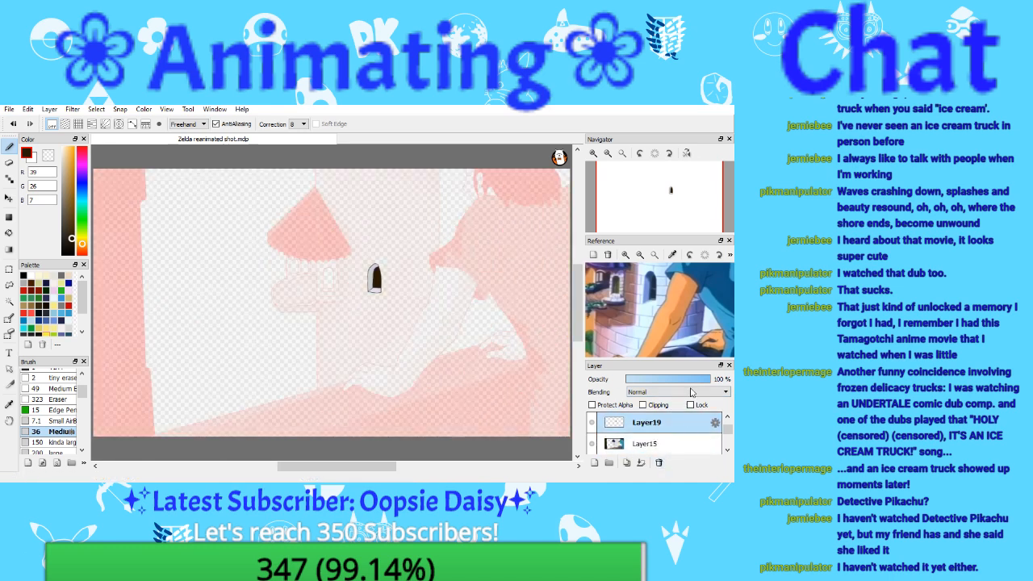
Step: Lower Layer19's opacity to 77% and check the window against the Layer15 artwork and the reference image
click(680, 382)
click(691, 381)
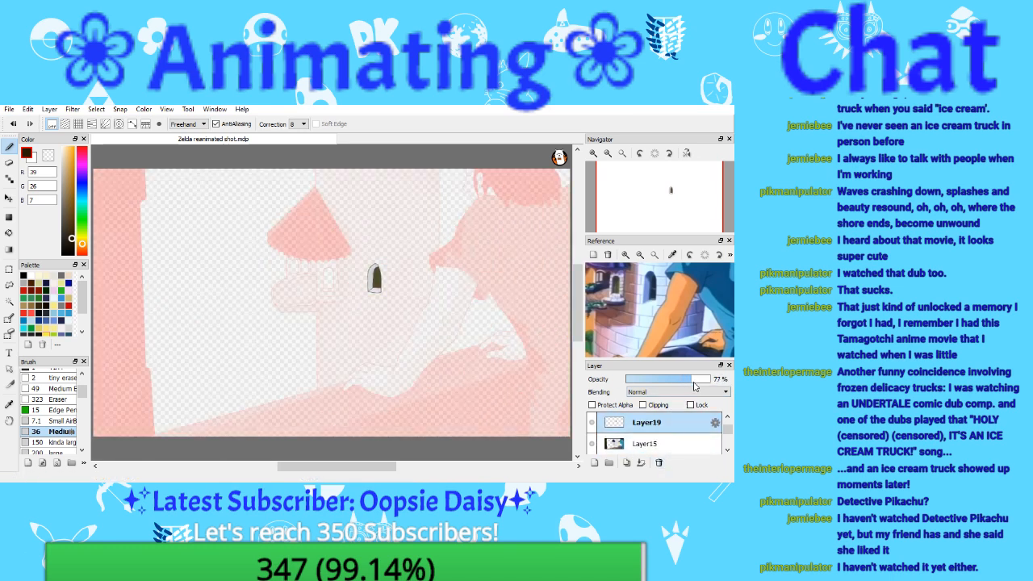
click(658, 462)
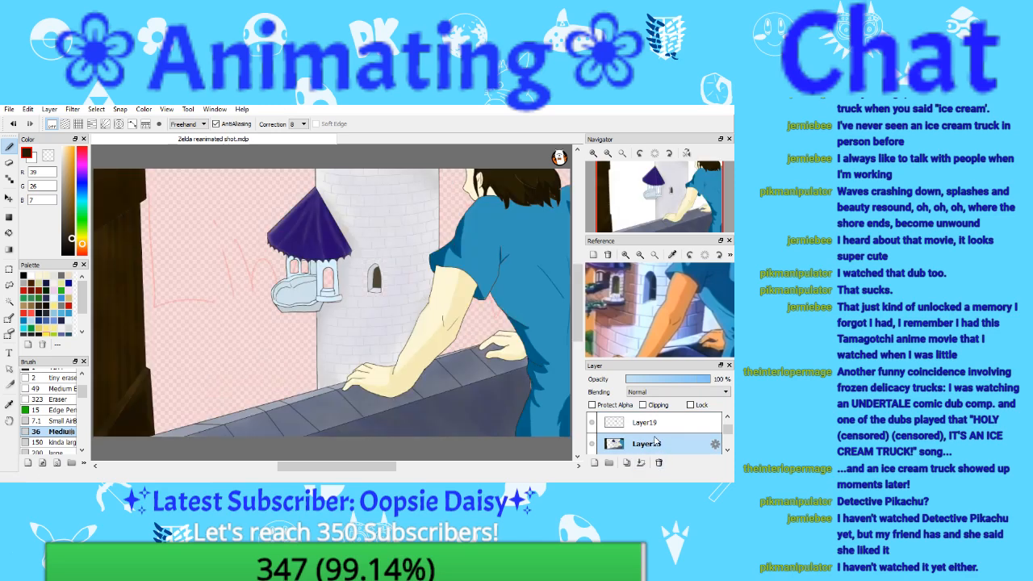
key(ctrl+z)
scroll(660, 311, up, 2)
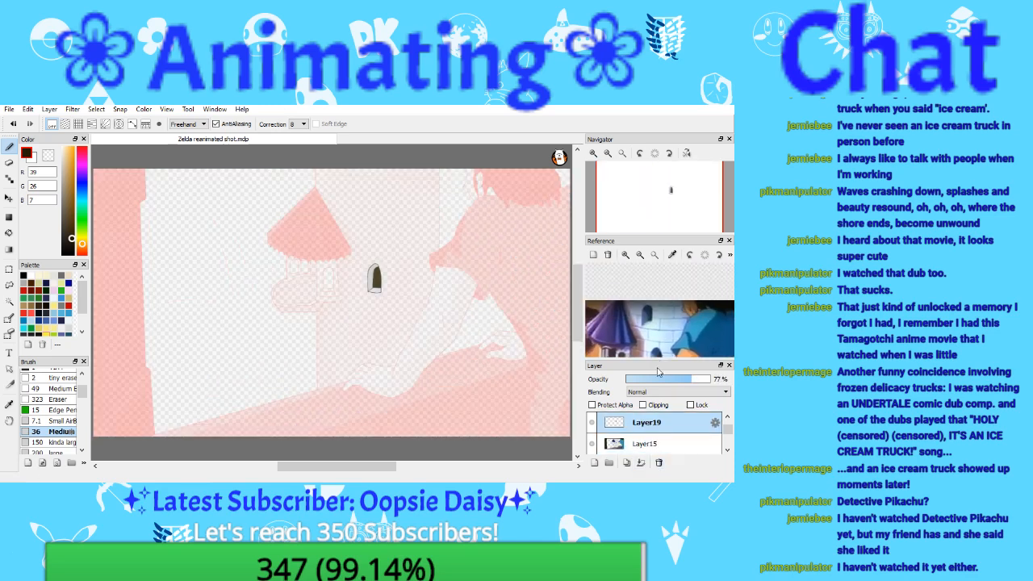
Step: Move the Layer19 window to the tower's upper part, scaled down slightly, and merge the layer down into Layer15
key(v)
drag(382, 278, 344, 184)
key(ctrl+t)
click(516, 463)
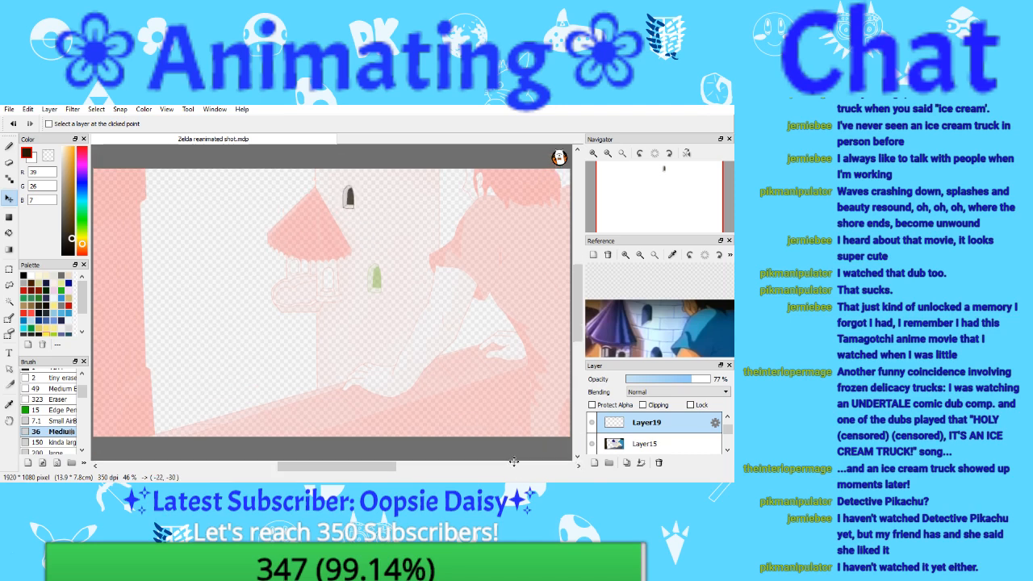
click(640, 462)
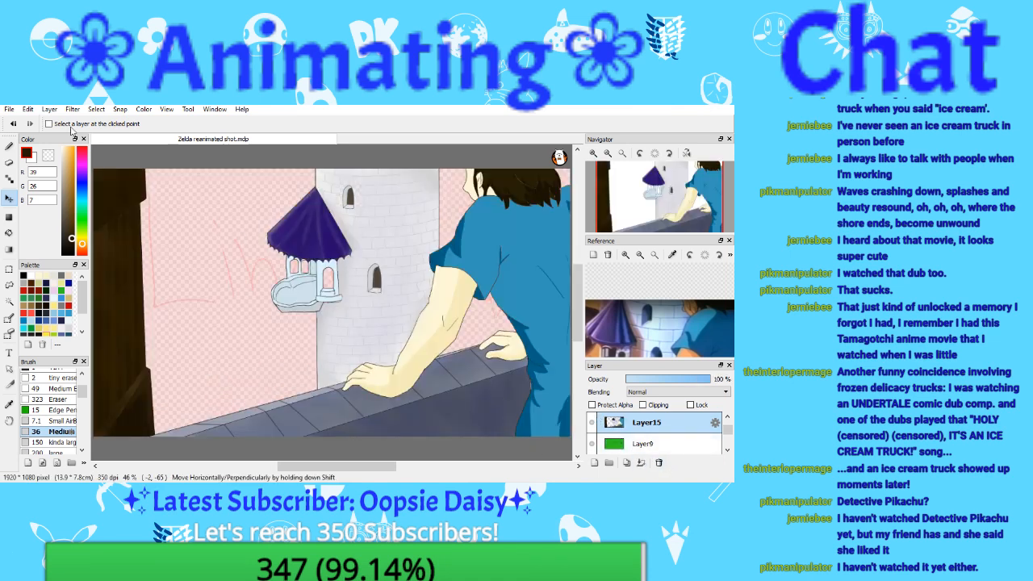
Step: Save the Zelda reanimated shot with both windows merged into the tower
click(9, 109)
key(Escape)
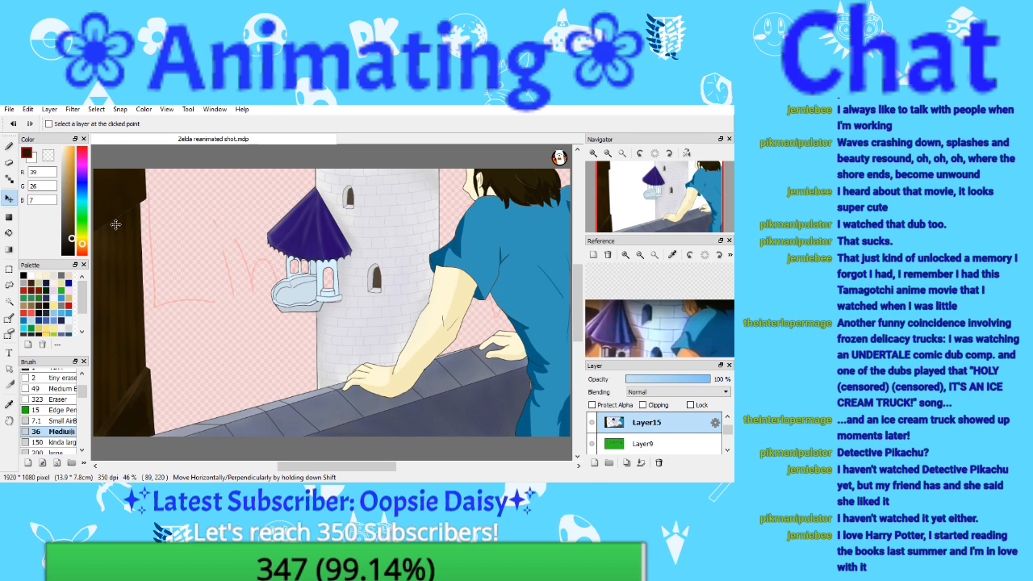
click(9, 109)
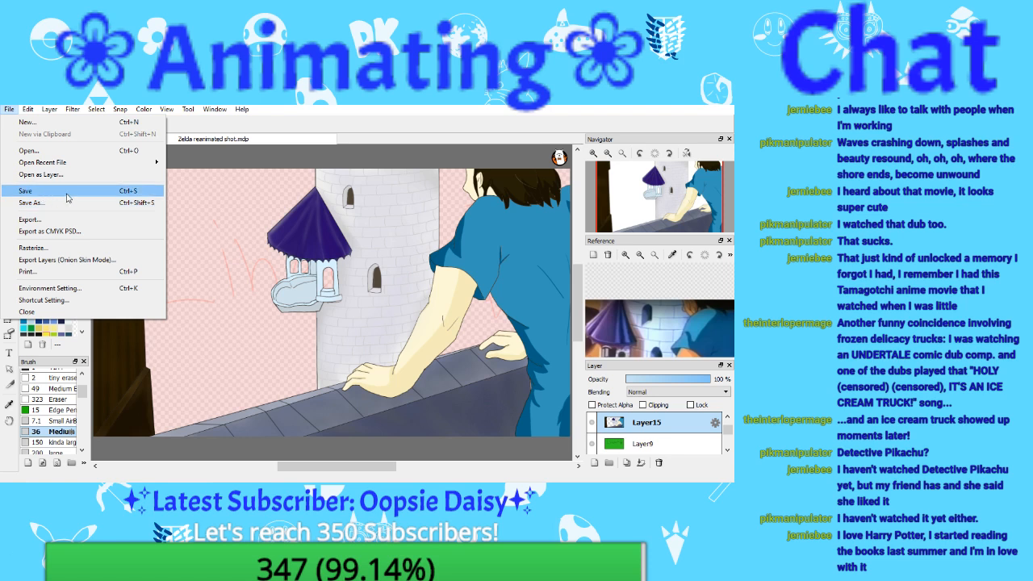
click(68, 192)
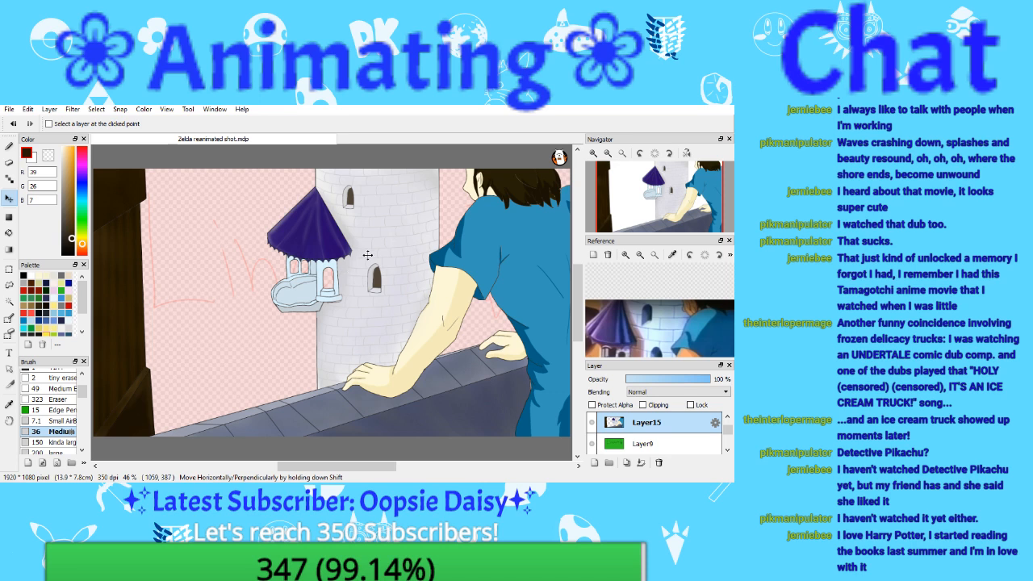
Step: Sample the tower wall grey (223, 222, 230), select the balcony's front pillar, shade its edge with the 36-size medium airbrush, and deselect
click(593, 155)
click(594, 154)
click(594, 154)
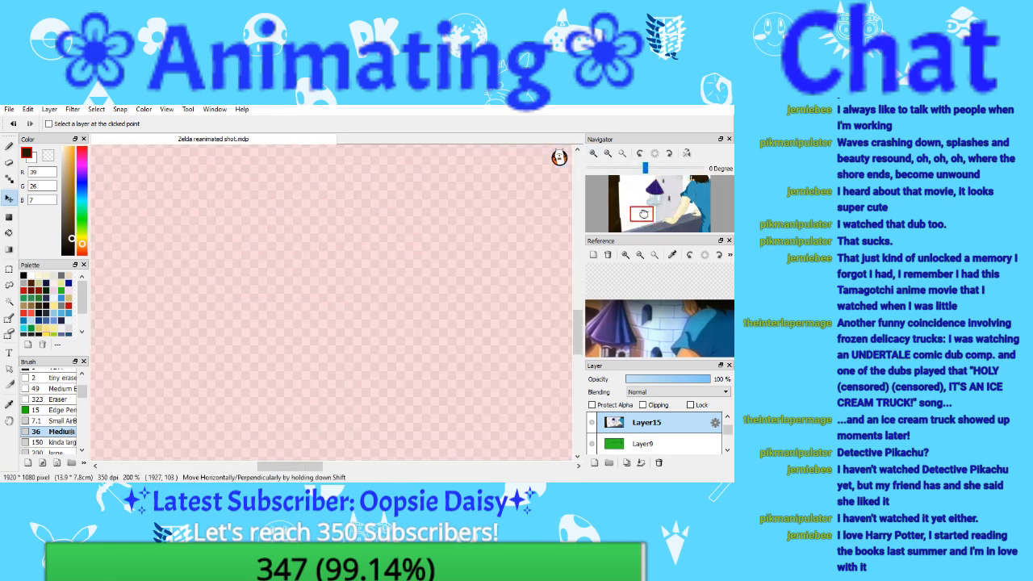
drag(612, 338, 625, 276)
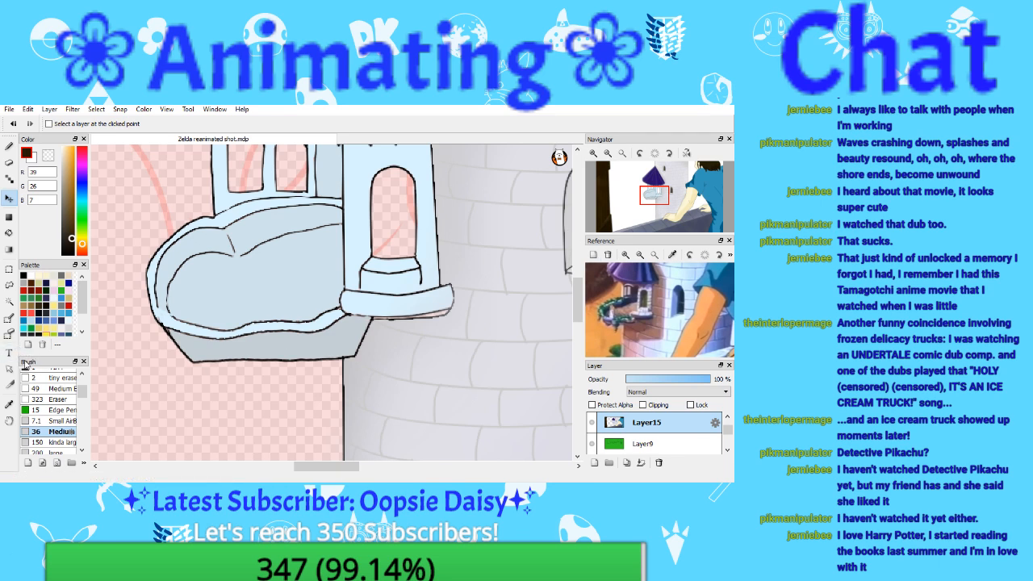
drag(655, 203, 653, 191)
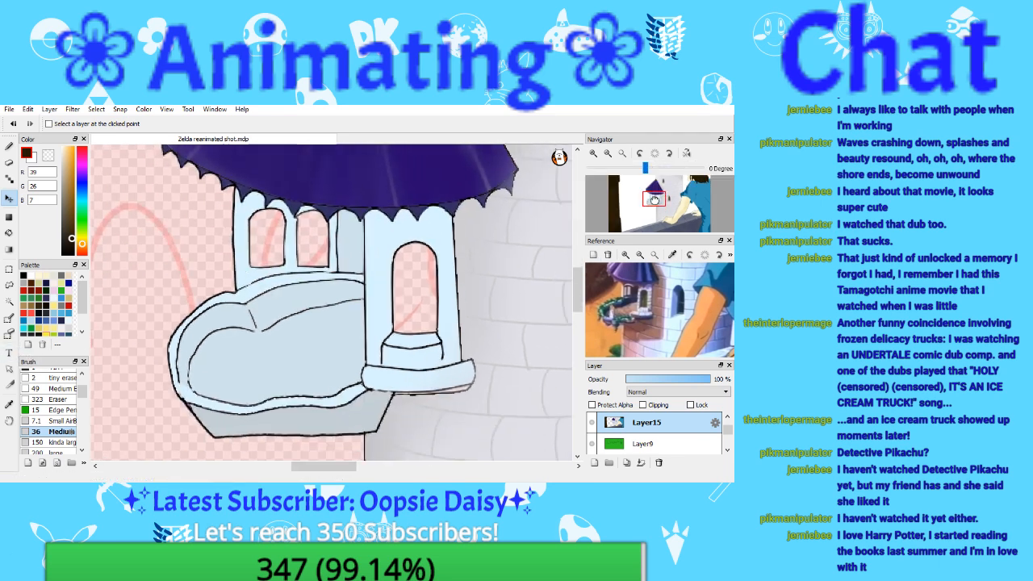
click(8, 404)
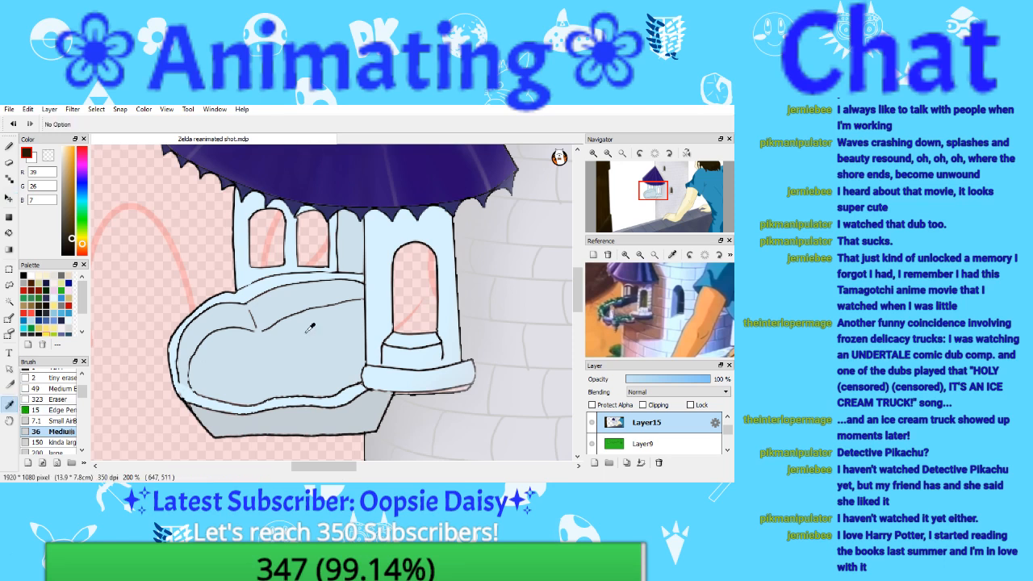
click(535, 222)
click(10, 302)
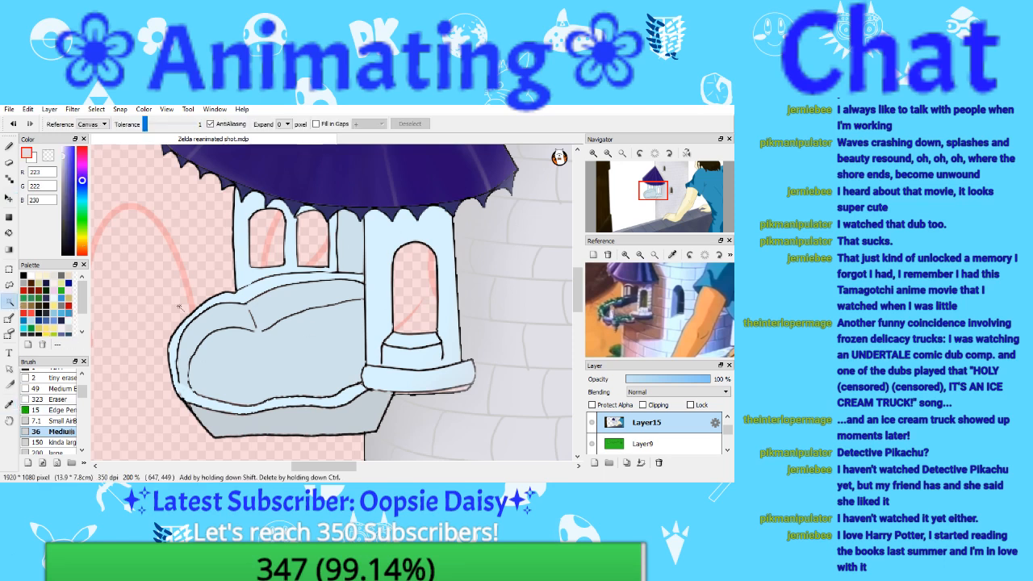
click(395, 239)
click(9, 146)
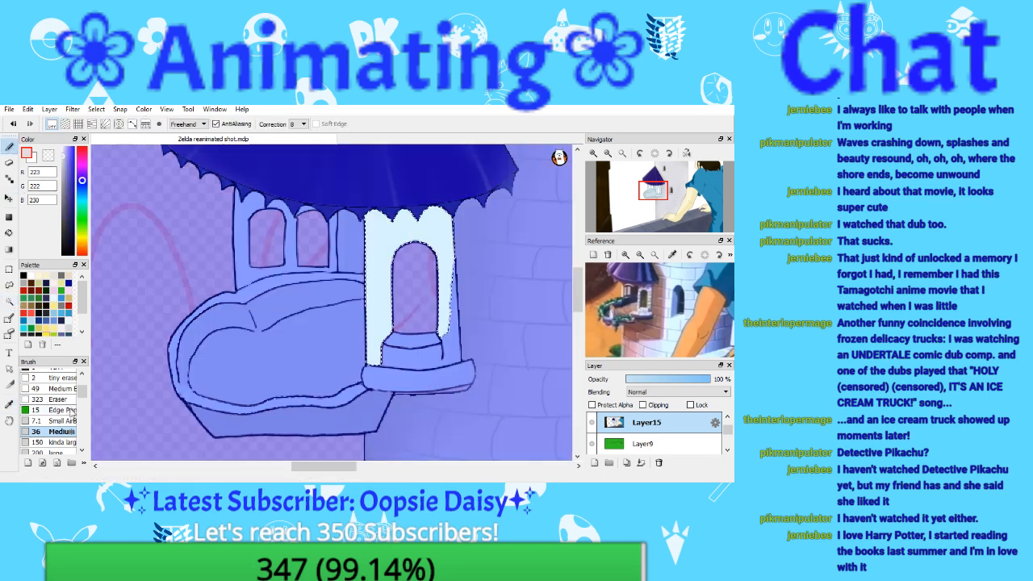
mouse_move(373, 251)
mouse_down()
mouse_move(390, 215)
mouse_move(444, 327)
mouse_move(379, 218)
mouse_move(377, 359)
mouse_up()
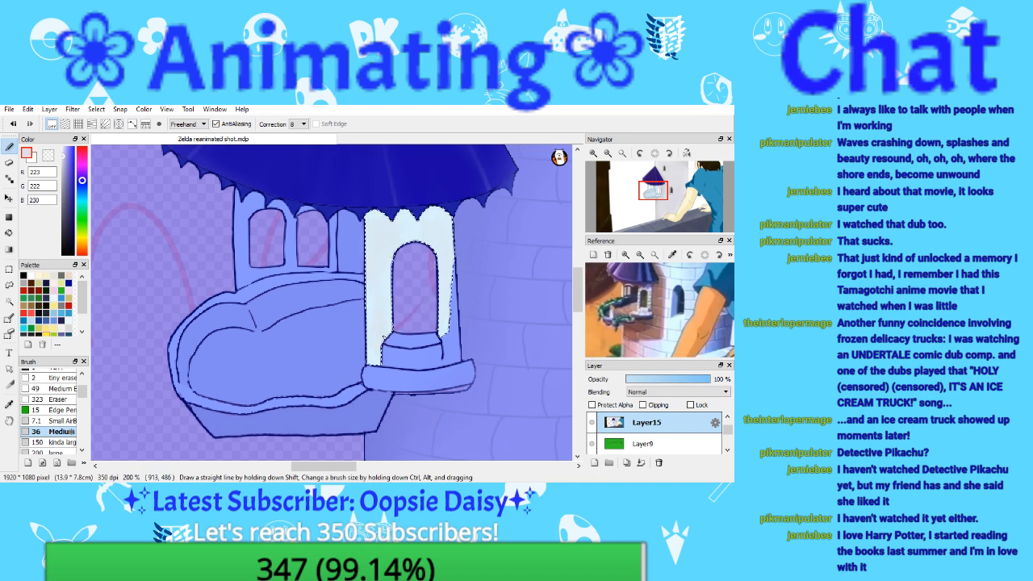
key(ctrl+d)
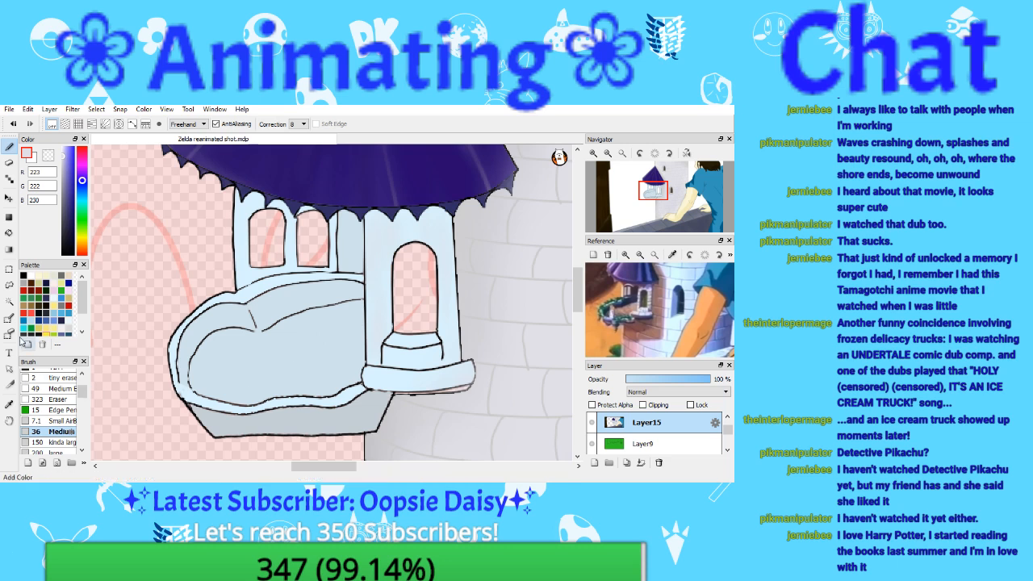
Step: Darken the colour to grey (208, 208, 208) and airbrush soft shading over the balcony's pillars, window ledge, back wall and basin rim
click(61, 156)
drag(61, 156, 62, 167)
click(61, 420)
click(50, 432)
mouse_move(445, 228)
mouse_down()
mouse_move(454, 363)
mouse_move(395, 367)
mouse_move(382, 352)
mouse_move(394, 253)
mouse_move(424, 244)
mouse_up()
drag(410, 383, 447, 374)
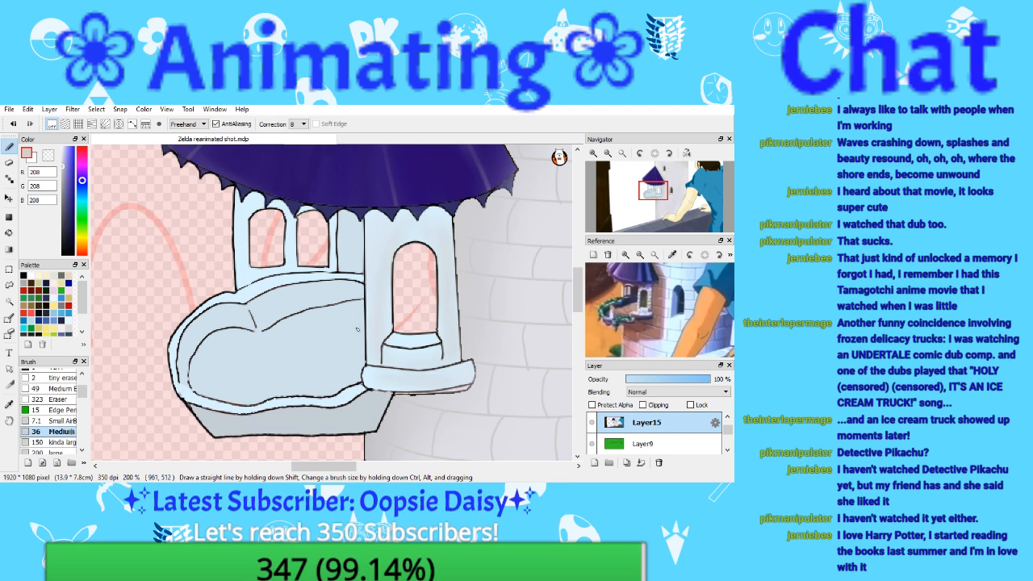
mouse_move(241, 221)
mouse_down()
mouse_move(249, 284)
mouse_move(338, 269)
mouse_up()
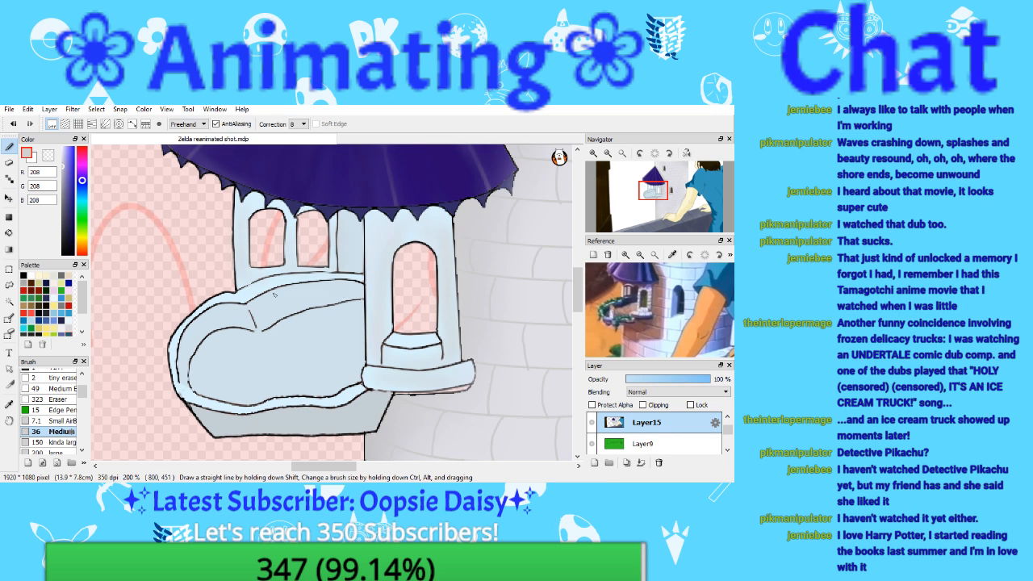
drag(276, 289, 243, 302)
mouse_move(187, 344)
mouse_down()
mouse_move(172, 379)
mouse_move(234, 403)
mouse_move(270, 407)
mouse_move(368, 386)
mouse_up()
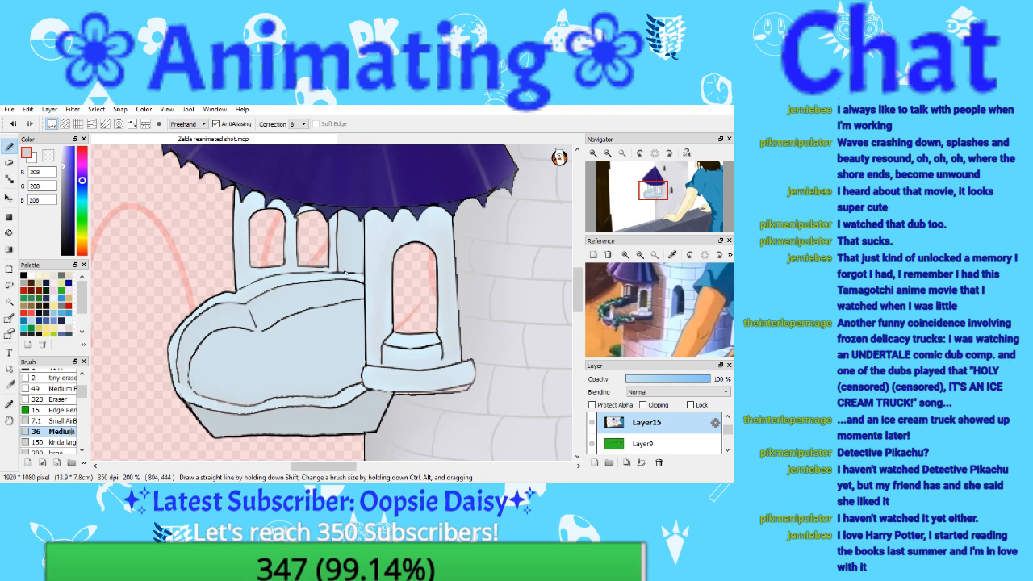
Step: Deepen the shading along the edges of the balcony's pillars with a darker grey (179, 179, 179)
drag(63, 167, 62, 178)
drag(241, 204, 243, 245)
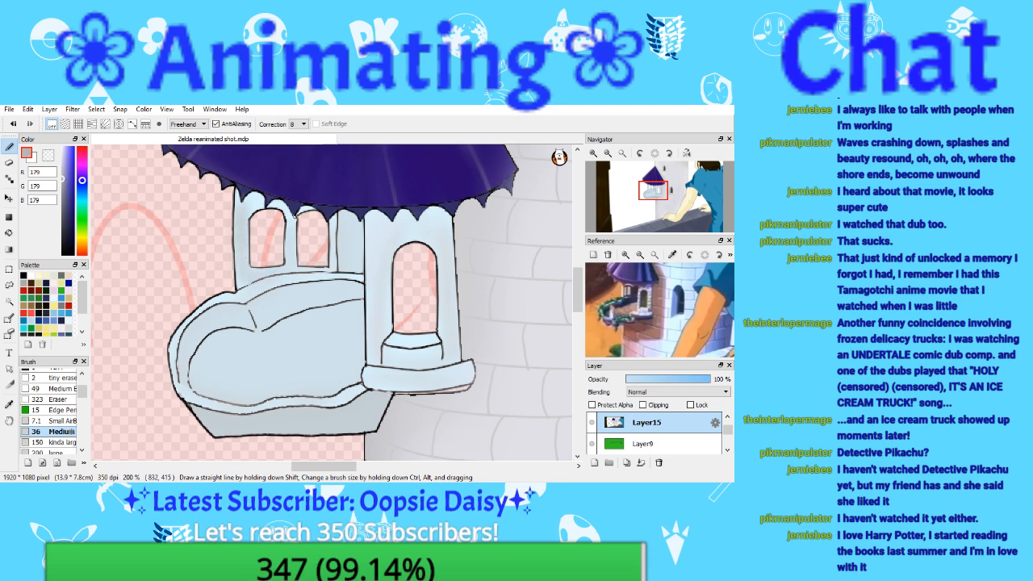
drag(333, 225, 336, 261)
drag(386, 233, 389, 305)
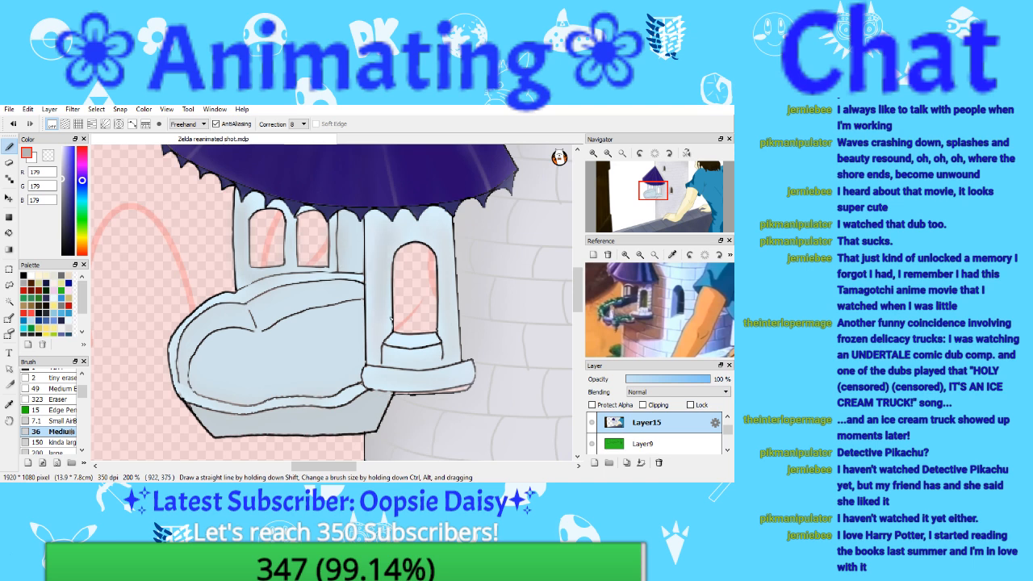
drag(446, 242, 450, 336)
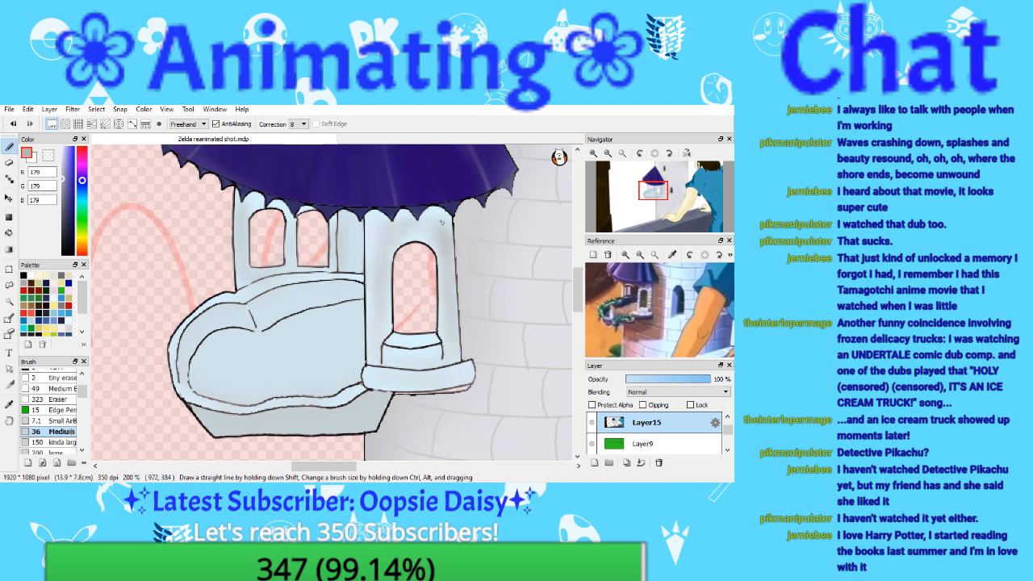
Step: Check the balcony shading against the whole shot and set the brush colour to grey (191, 190, 198)
click(607, 153)
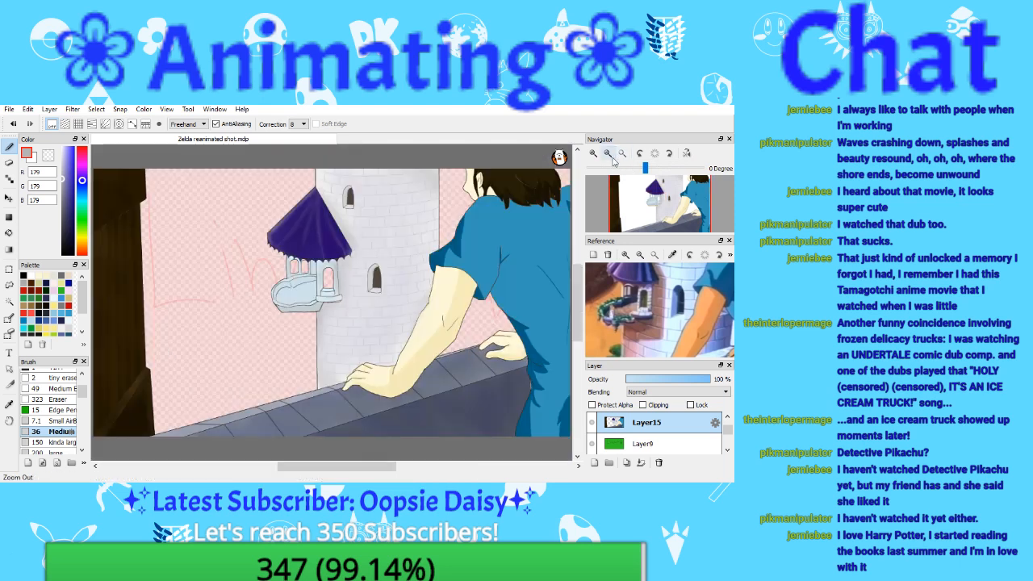
click(593, 153)
click(593, 153)
click(593, 153)
click(593, 153)
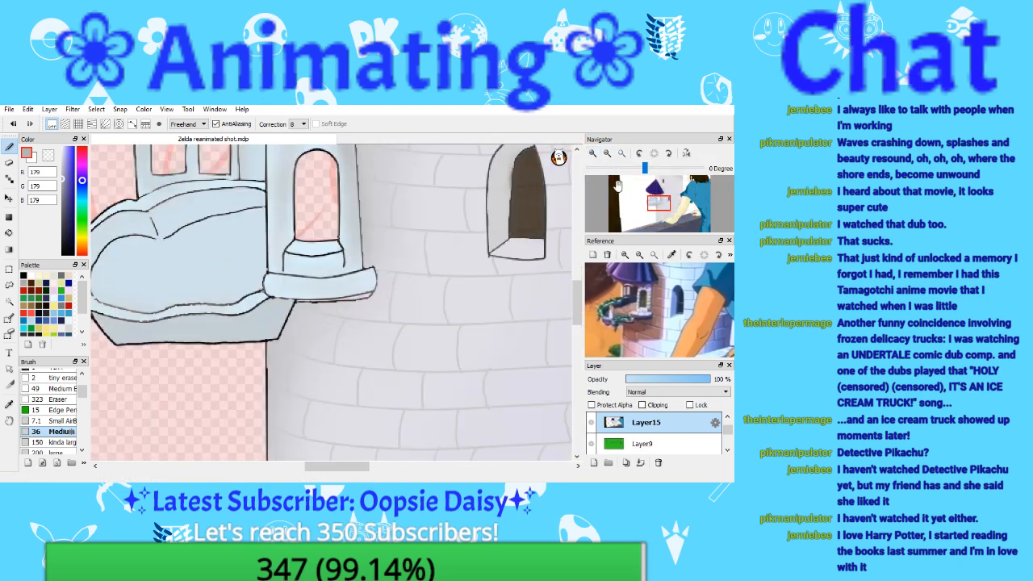
click(653, 198)
drag(653, 198, 653, 200)
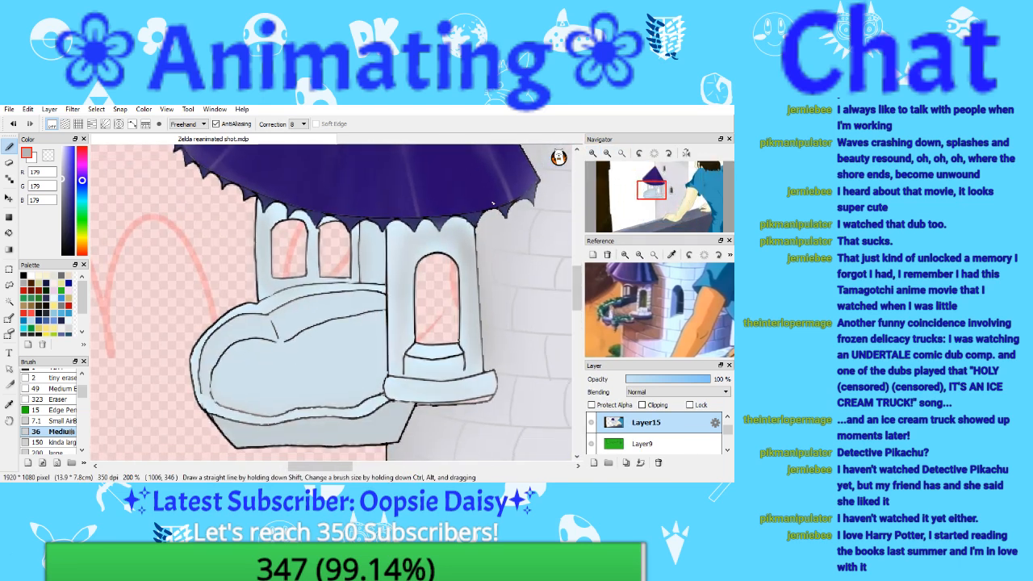
click(65, 174)
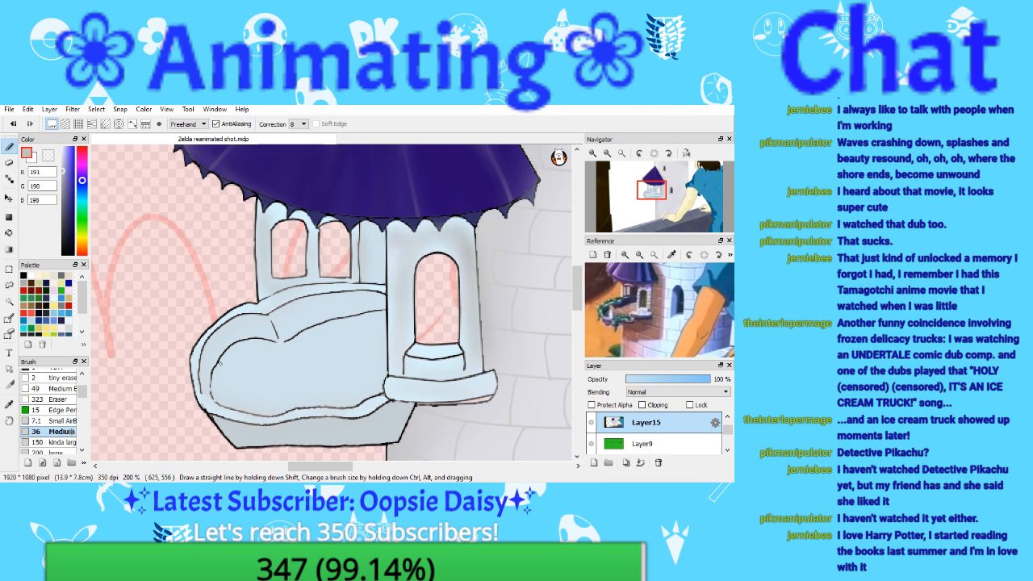
Step: Switch to the streaming software to read the live chat, and return to the drawing
click(436, 490)
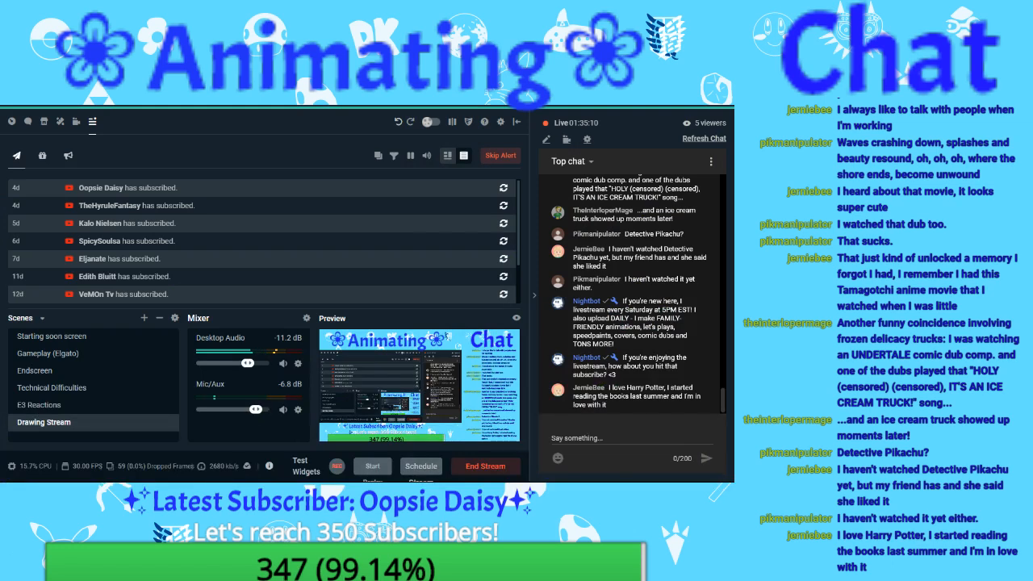
key(ctrl+m)
click(408, 488)
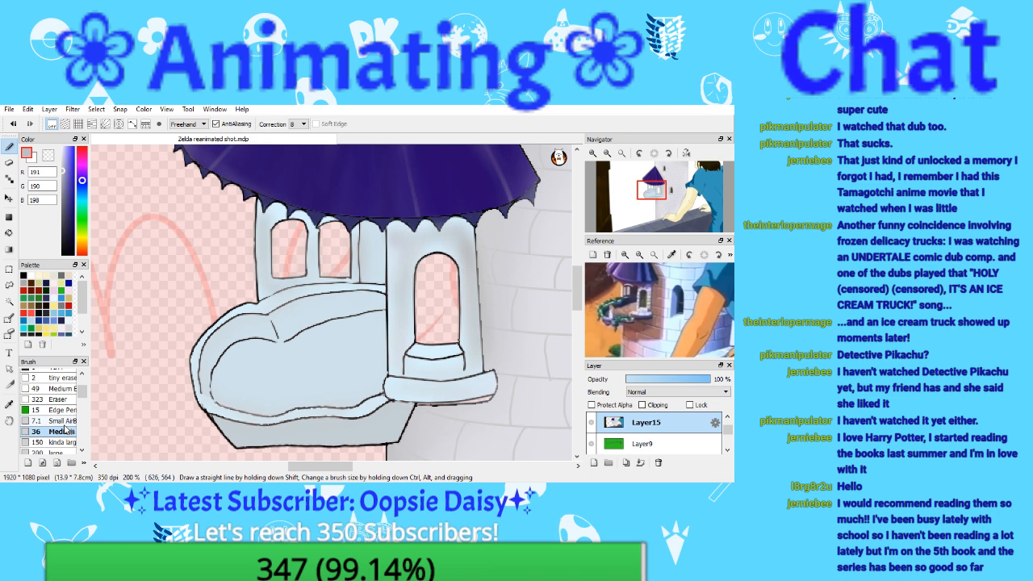
key(alt+Tab)
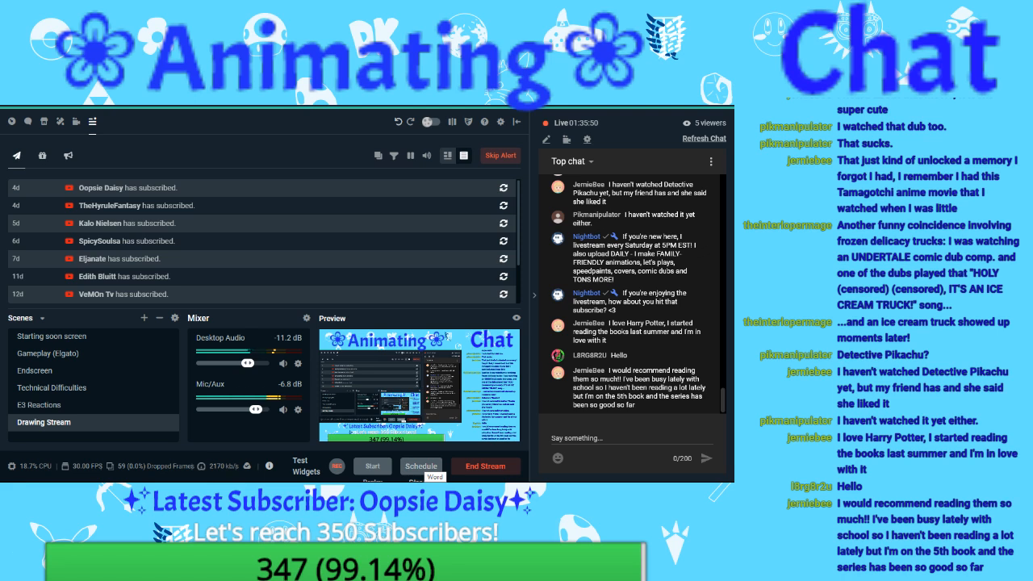
key(alt+Tab)
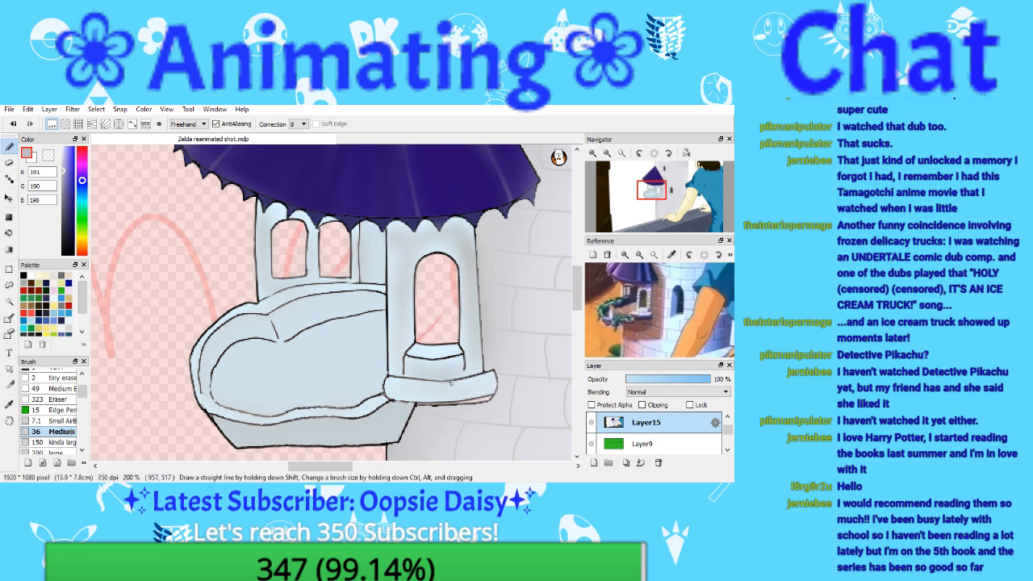
Step: Shade the underside of the balcony's front ledge with the 7.1 small airbrush and switch to the eraser
click(53, 421)
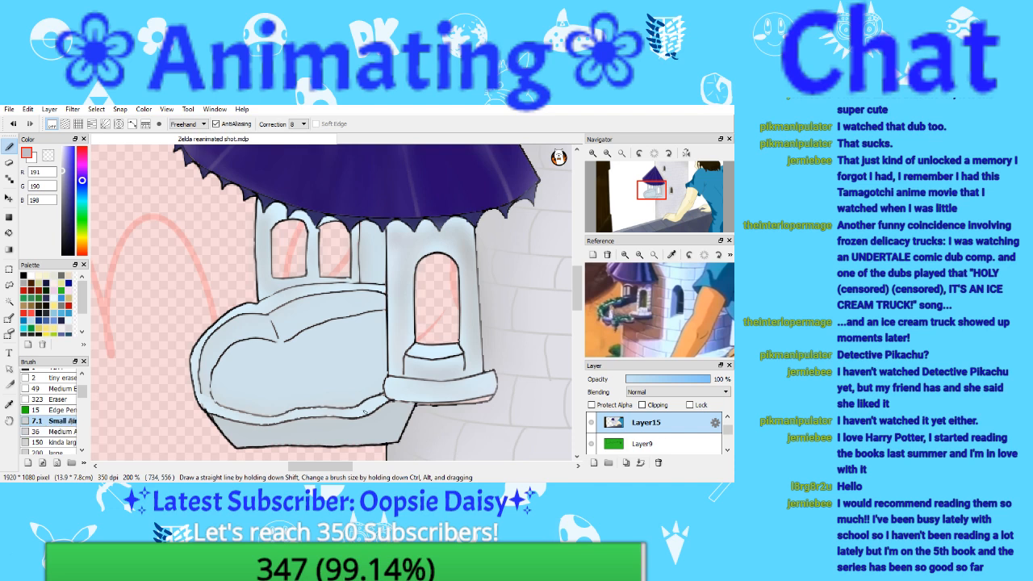
drag(415, 406, 489, 397)
click(9, 162)
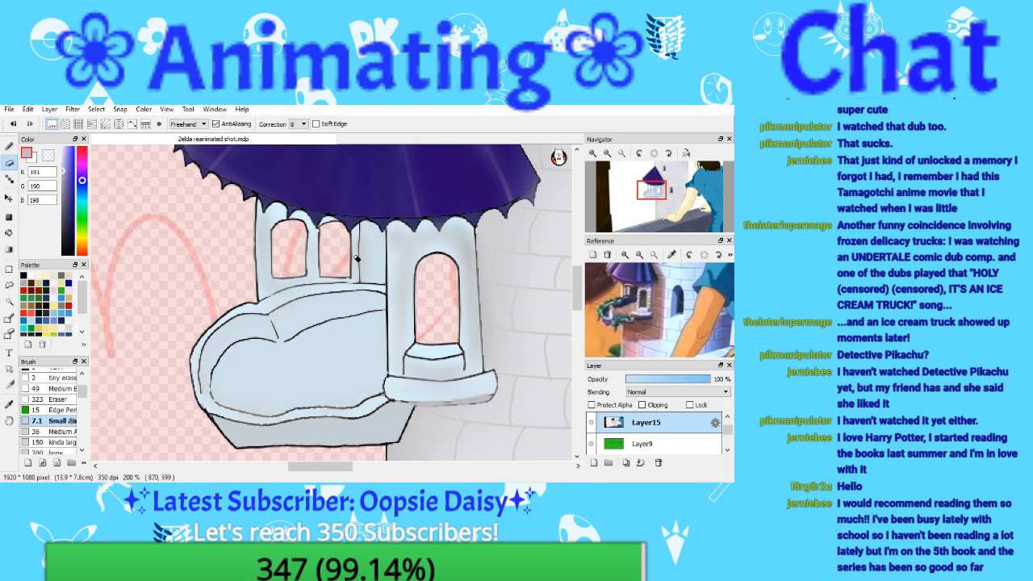
Step: Save the drawing with the balcony shading added
click(27, 109)
click(23, 109)
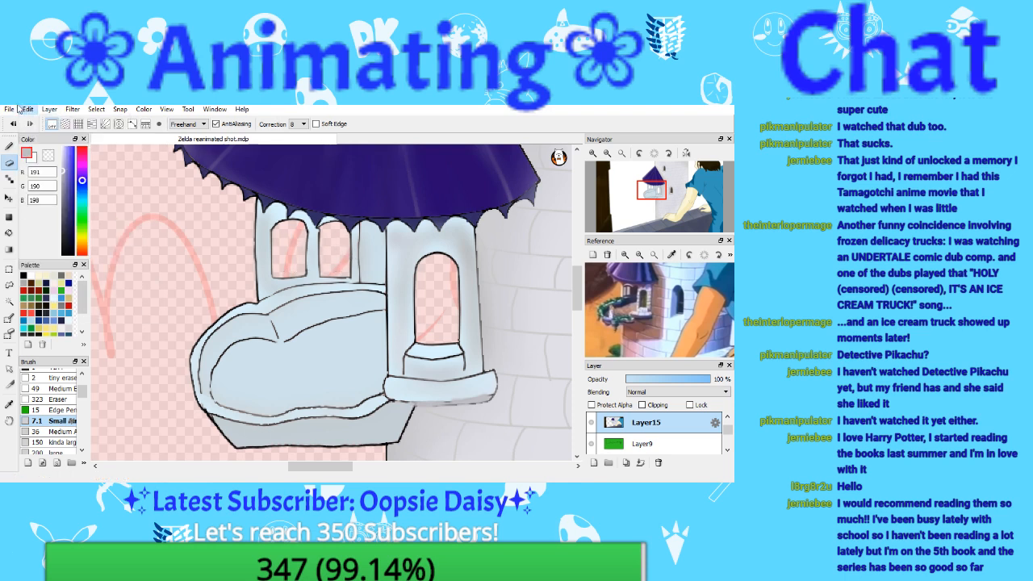
click(11, 109)
click(36, 192)
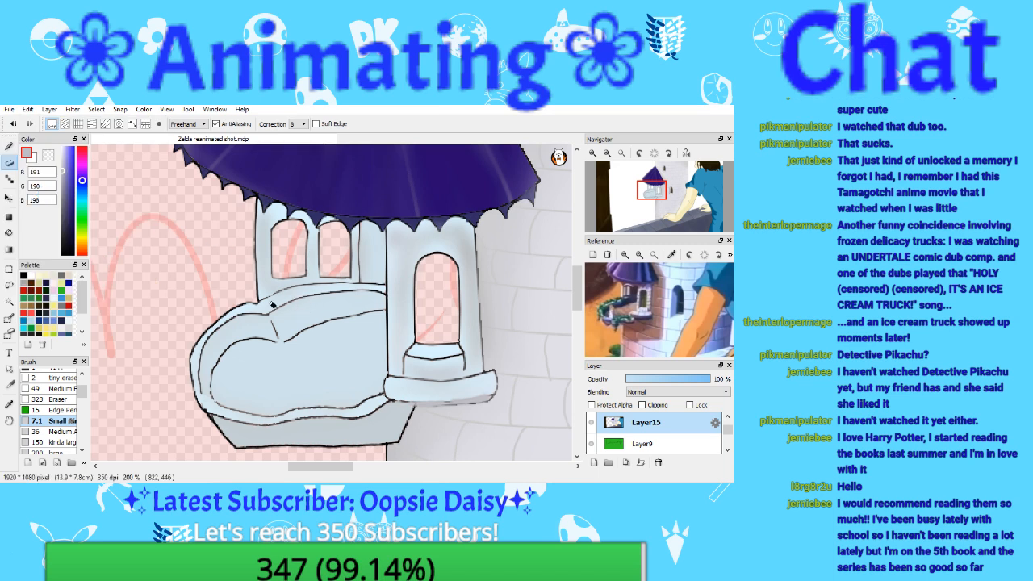
Step: Inspect the shaded balcony up close and in relation to the tower around it
click(606, 155)
click(606, 156)
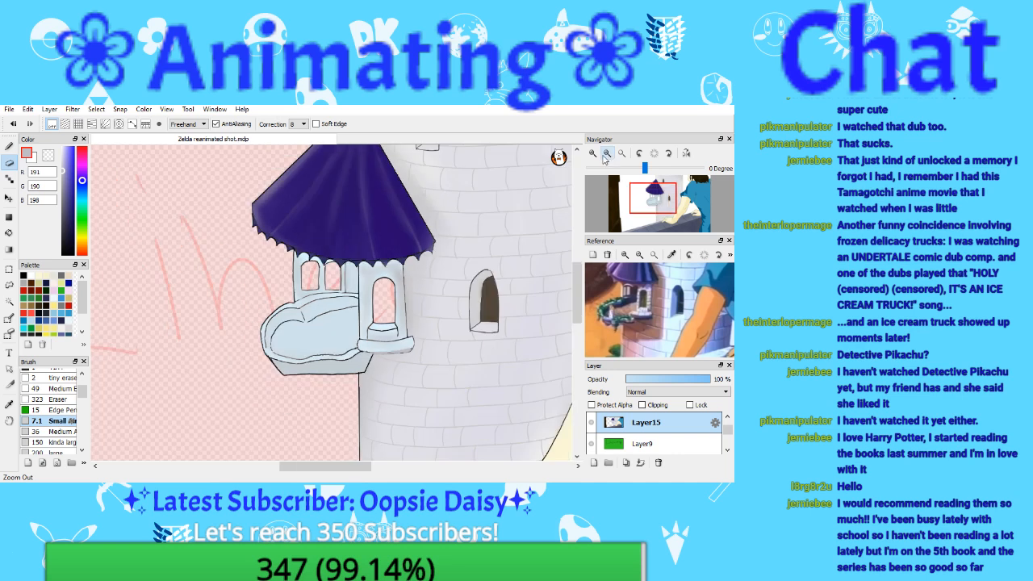
click(592, 153)
click(593, 153)
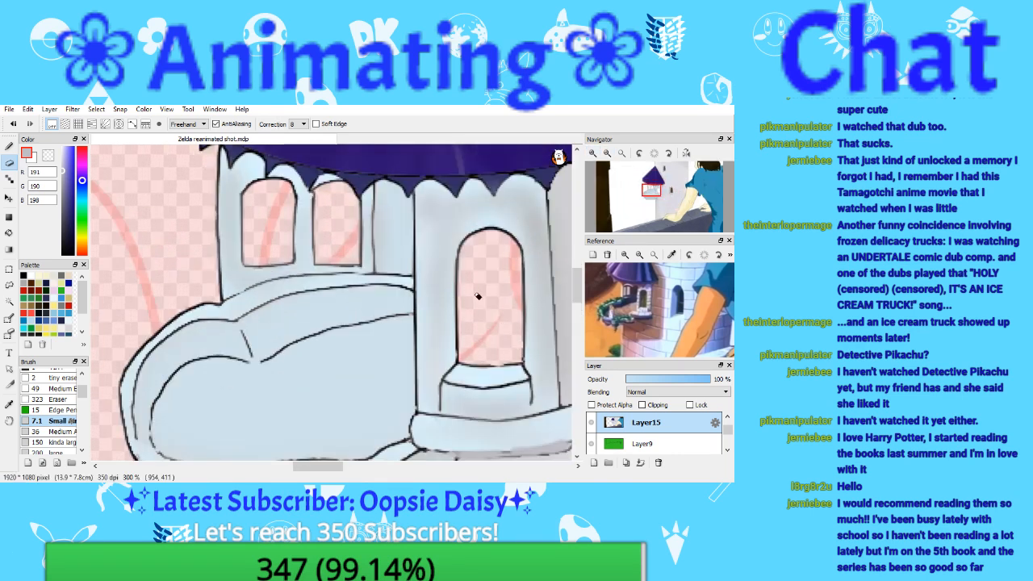
click(606, 156)
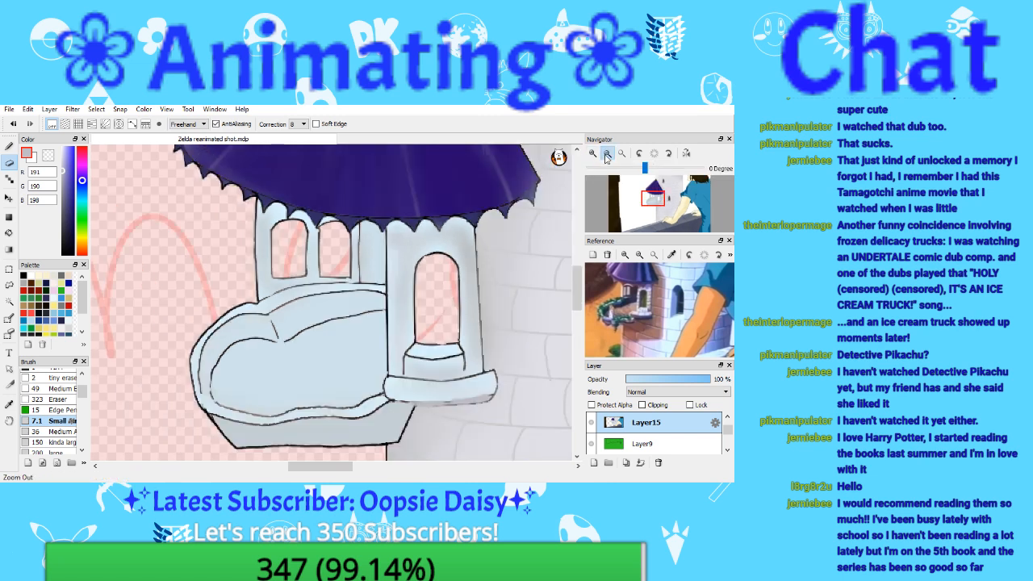
click(606, 156)
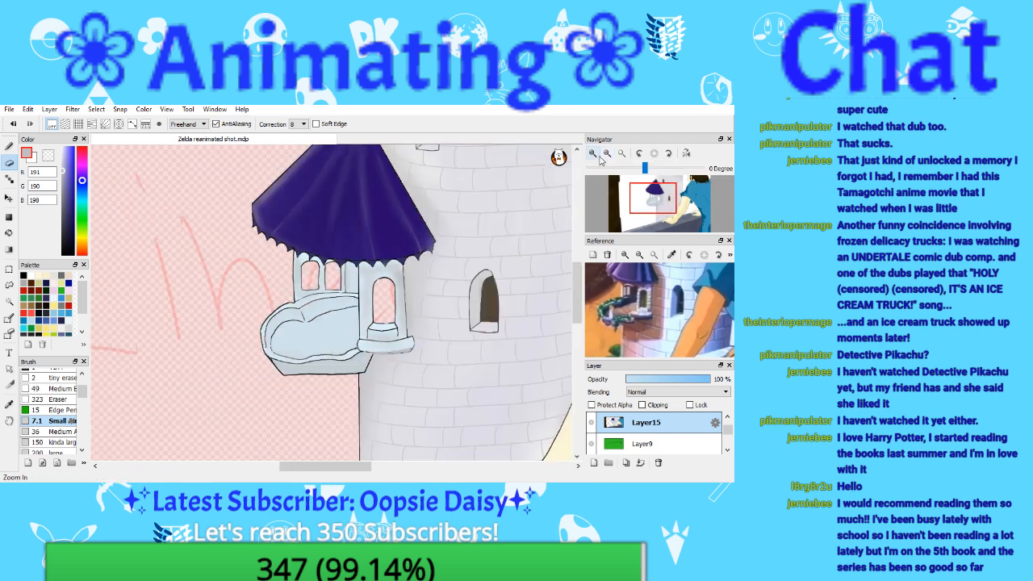
Step: Sample the pale blue of the balcony's inner floor and change the brush colour to grey RGB 199, 199, 199
click(607, 154)
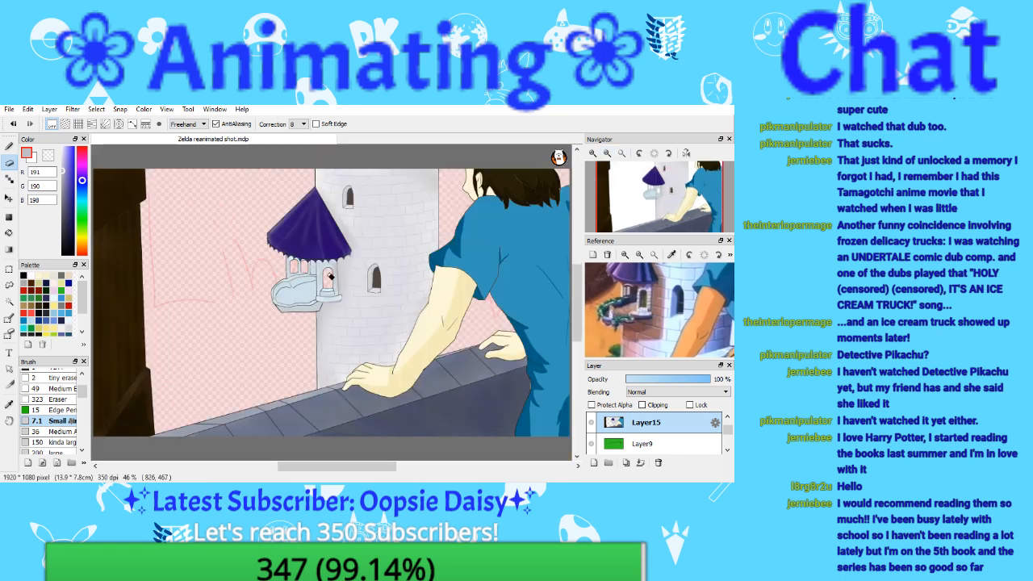
mouse_move(597, 141)
mouse_down()
mouse_move(622, 184)
mouse_move(613, 141)
mouse_up()
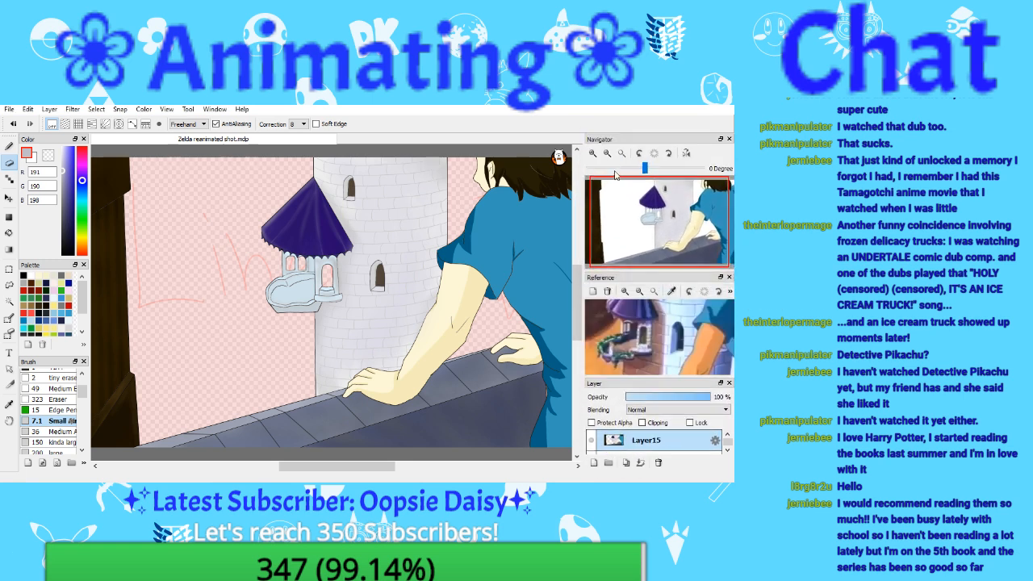
click(594, 154)
click(594, 154)
click(594, 154)
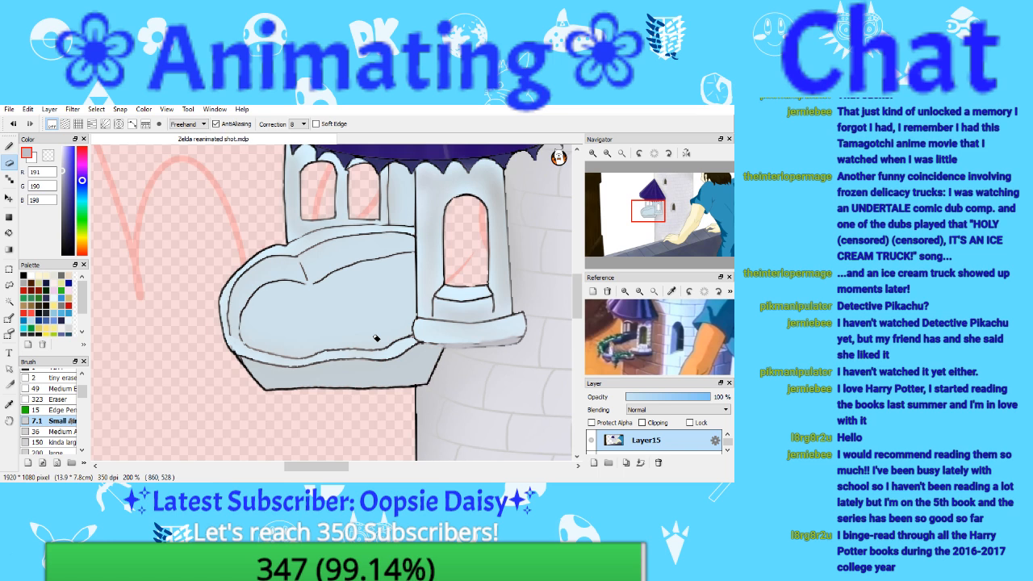
click(9, 405)
click(271, 325)
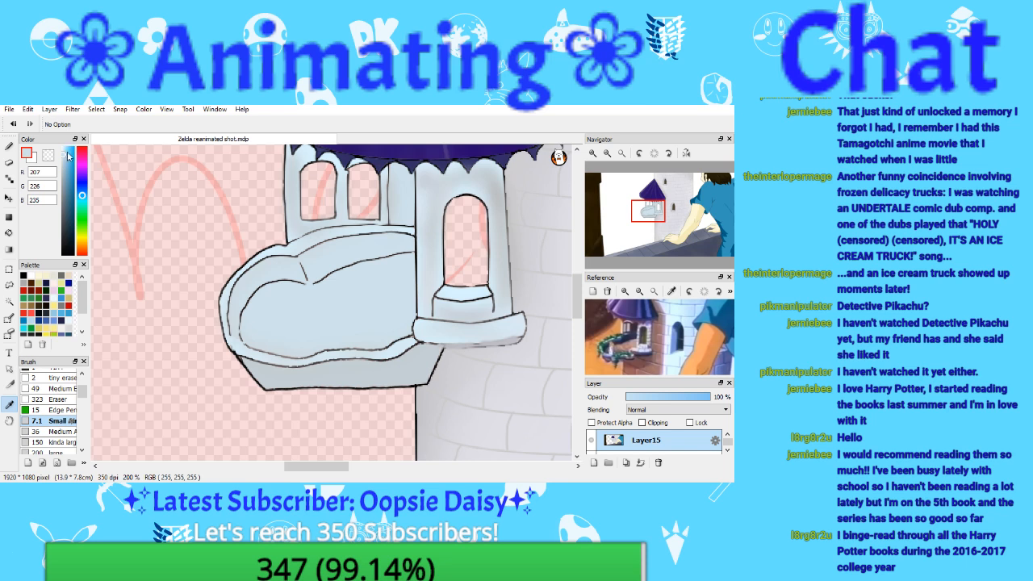
drag(64, 161, 62, 171)
click(9, 301)
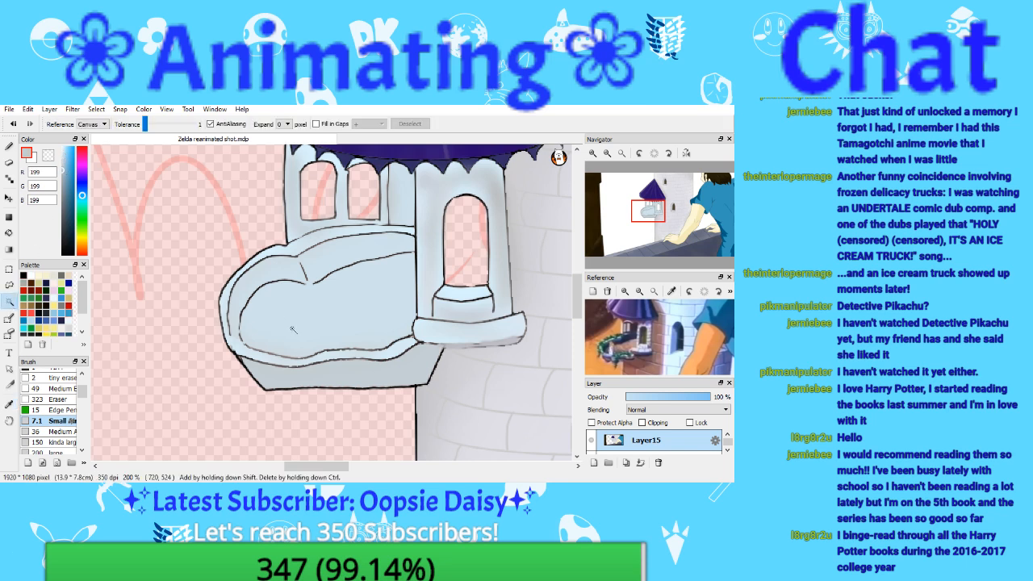
Step: Shade the balcony's inner floor grey with the 36 Medium airbrush and save the drawing
click(289, 325)
click(13, 124)
click(9, 146)
click(52, 432)
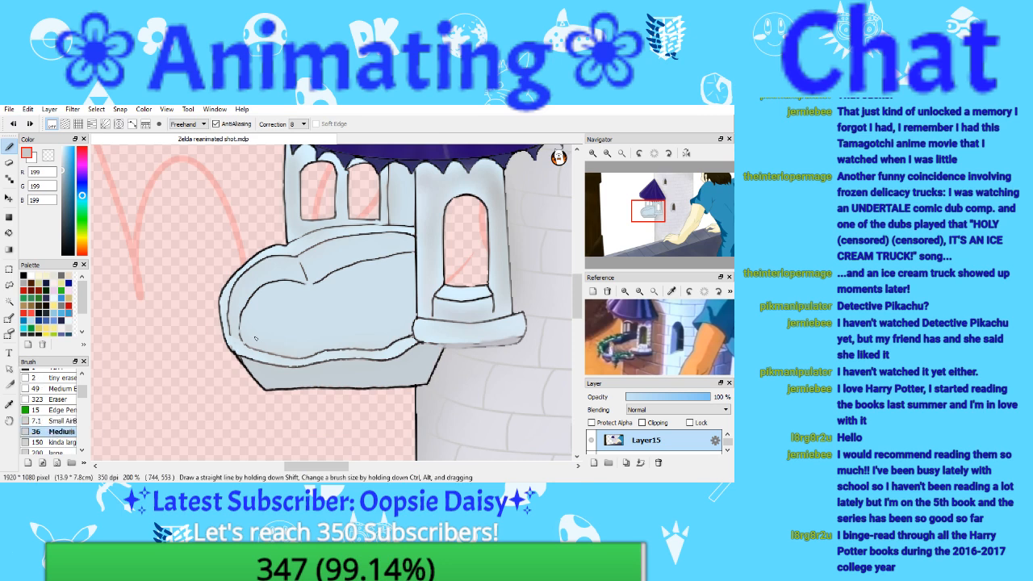
mouse_move(271, 284)
mouse_down()
mouse_move(261, 325)
mouse_move(291, 292)
mouse_move(270, 310)
mouse_move(328, 312)
mouse_move(279, 302)
mouse_move(359, 277)
mouse_up()
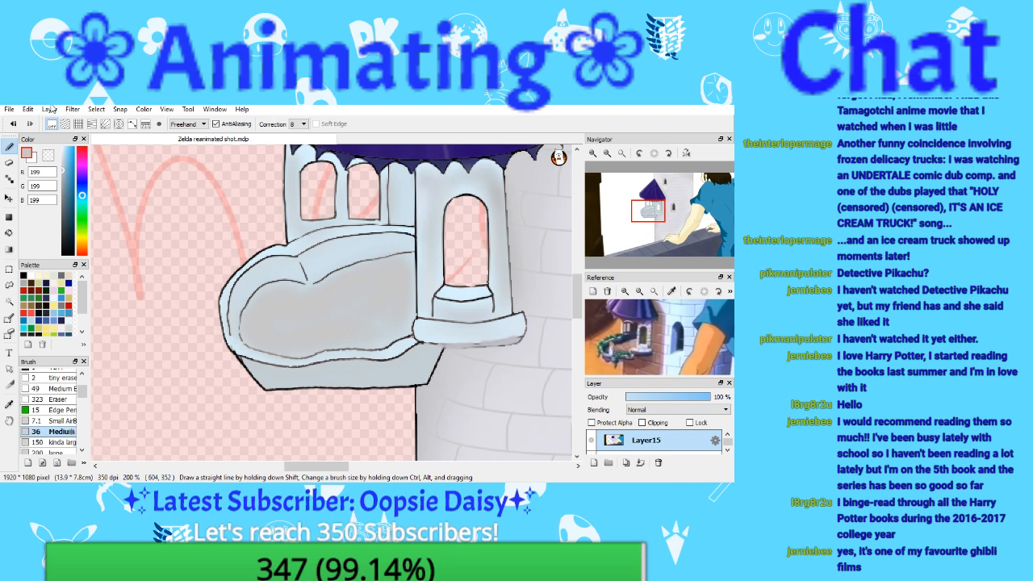
click(9, 109)
click(24, 163)
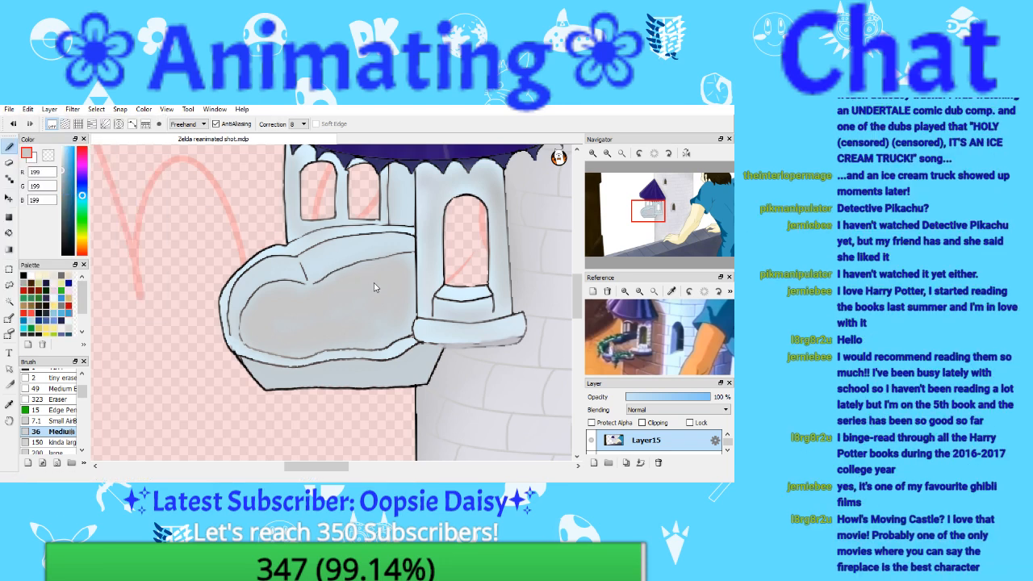
Step: Check the shaded balcony floor up close and against the whole shot, and save the drawing
click(623, 155)
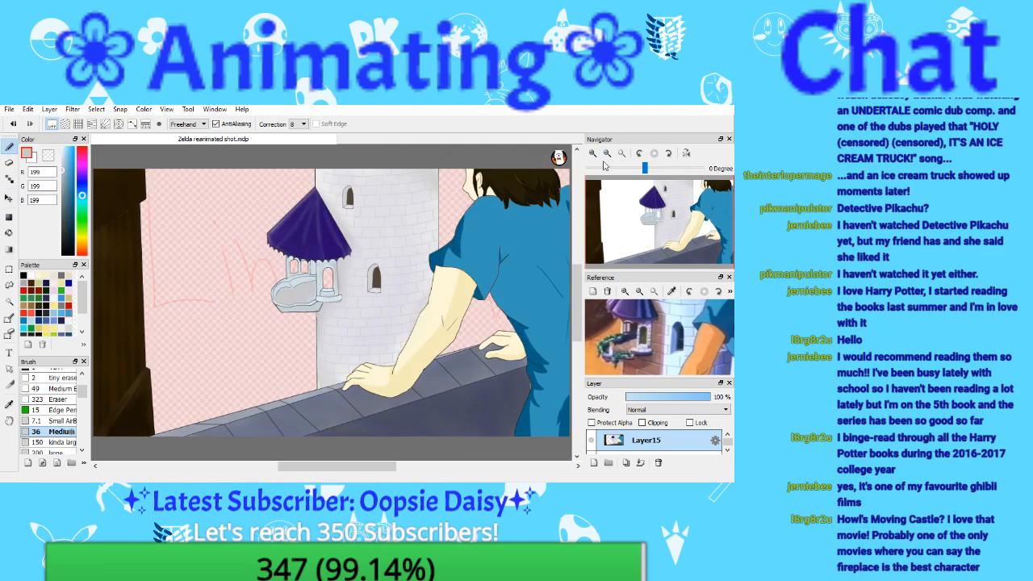
click(592, 153)
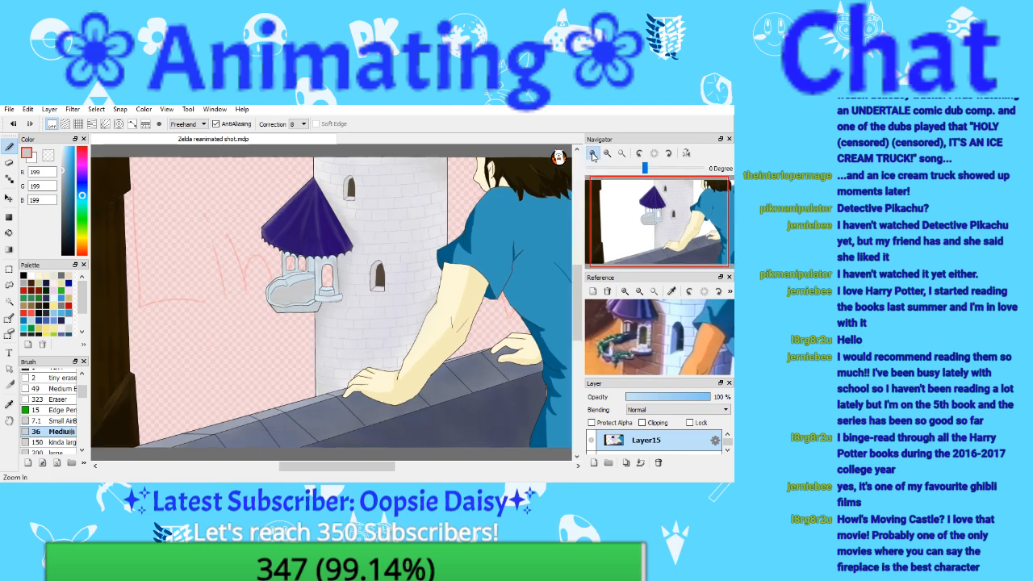
click(593, 153)
click(592, 153)
click(592, 154)
click(592, 153)
drag(613, 211, 595, 197)
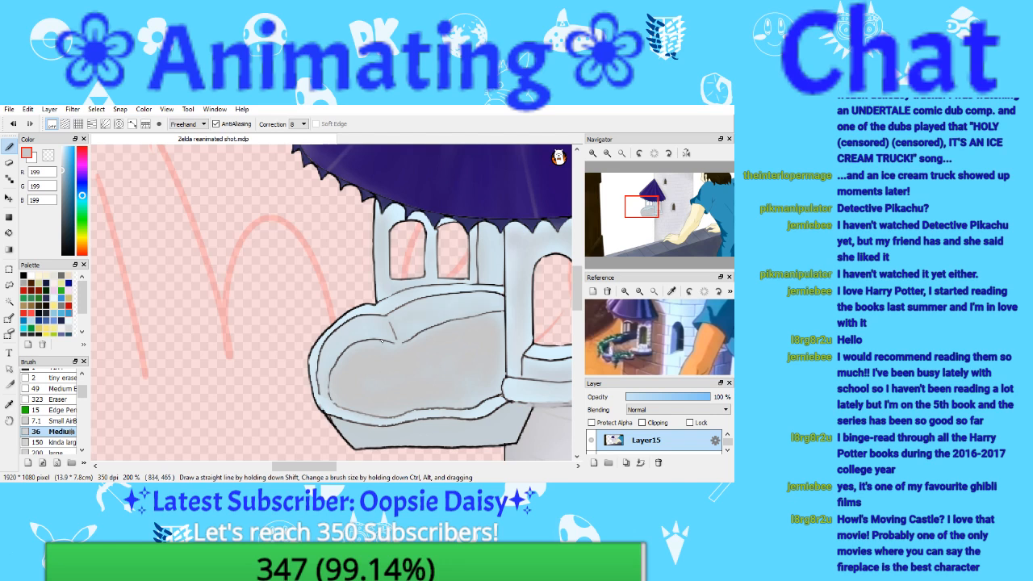
click(607, 154)
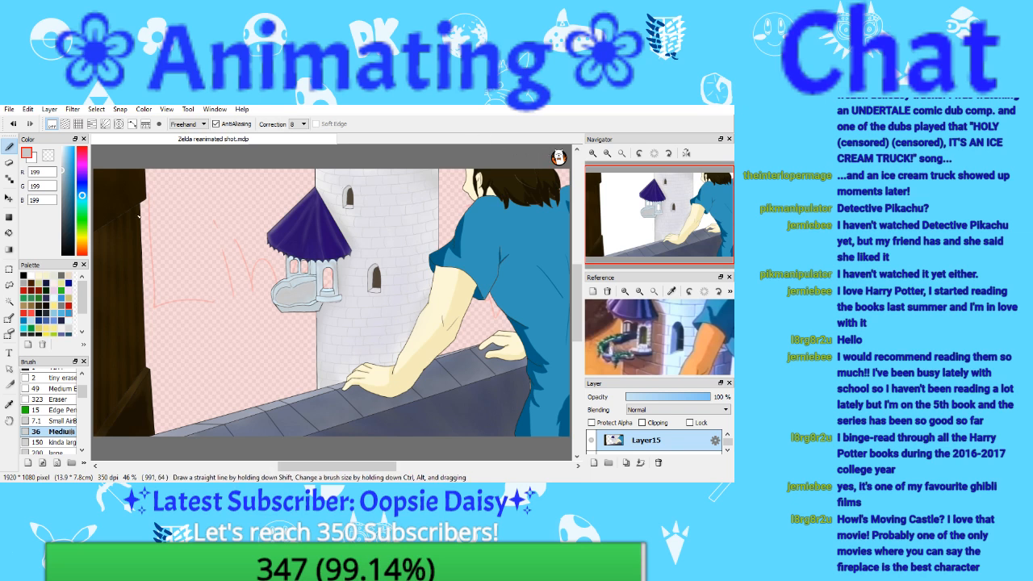
click(10, 110)
click(60, 192)
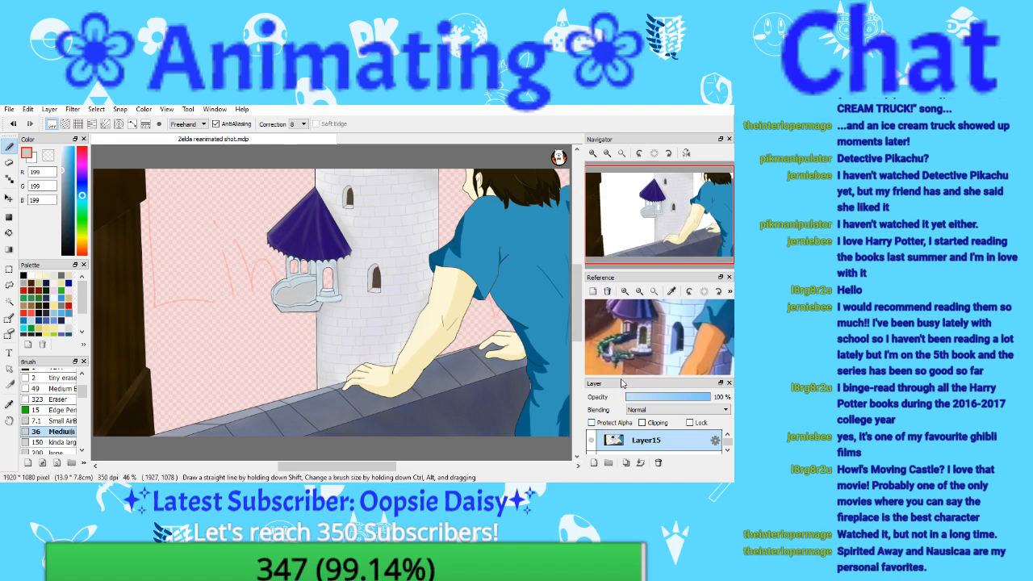
Step: Look through the neighbouring layers and return to the background layer Layer15
drag(620, 373, 619, 321)
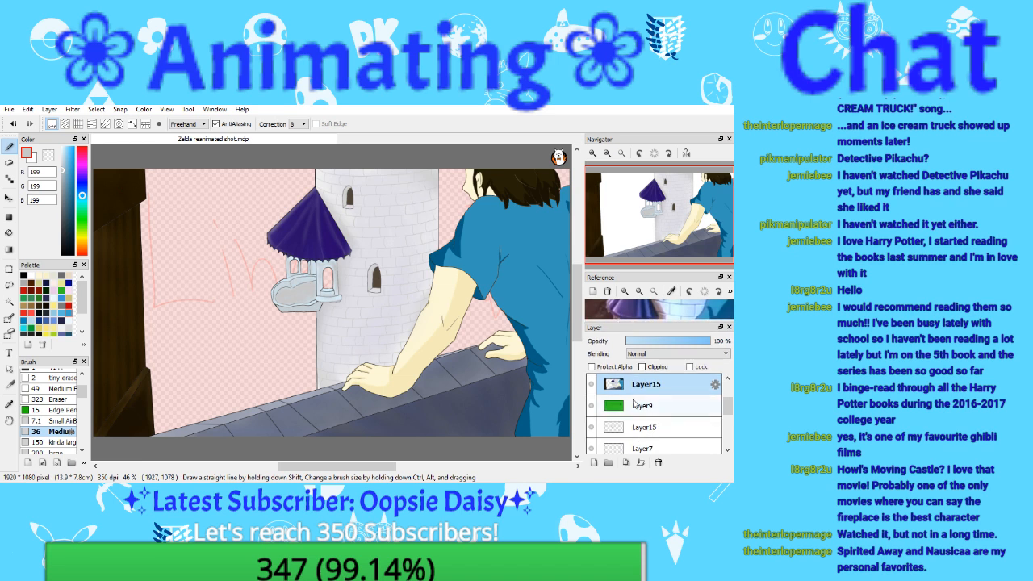
click(726, 378)
click(636, 385)
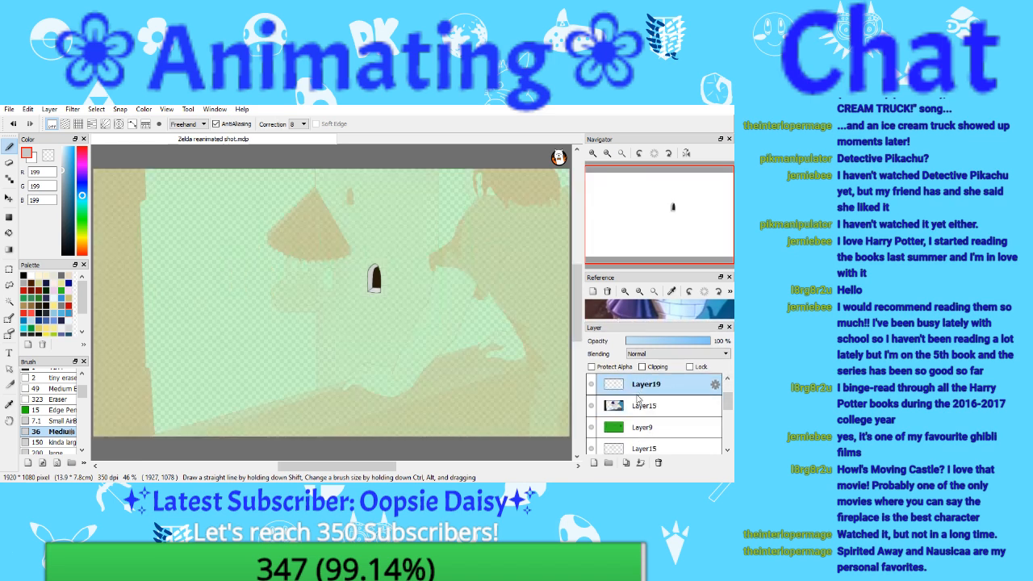
click(667, 445)
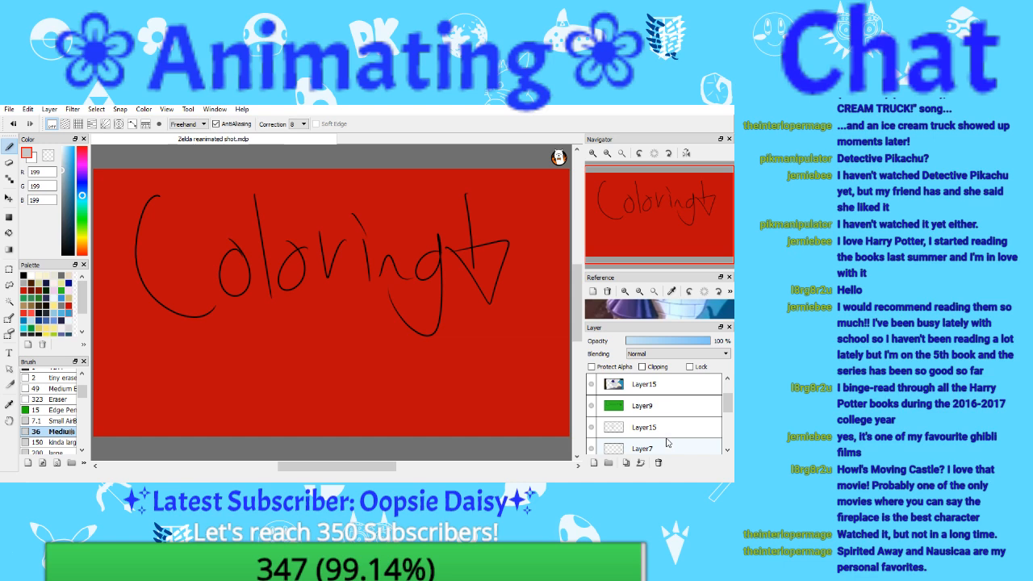
click(647, 384)
drag(670, 322, 667, 355)
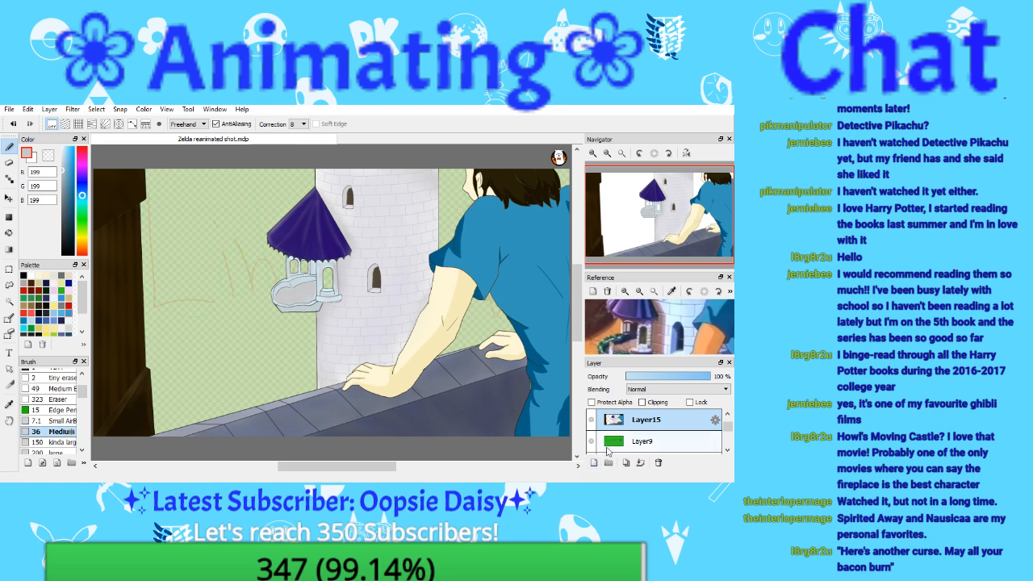
Step: Add a new empty layer above the background layer Layer15 and save the drawing
click(595, 462)
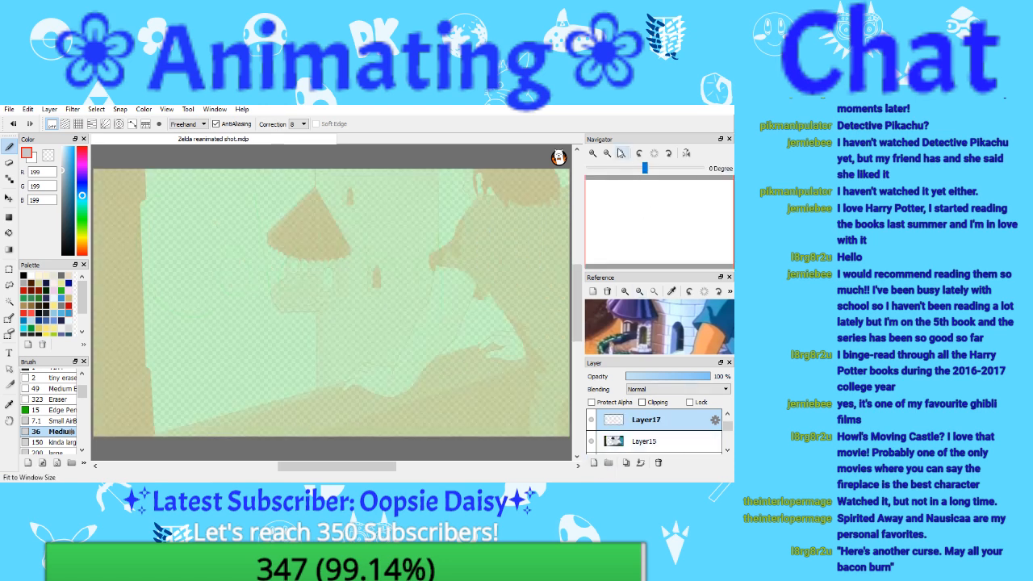
scroll(662, 208, up, 3)
drag(662, 208, 650, 192)
click(8, 109)
click(40, 194)
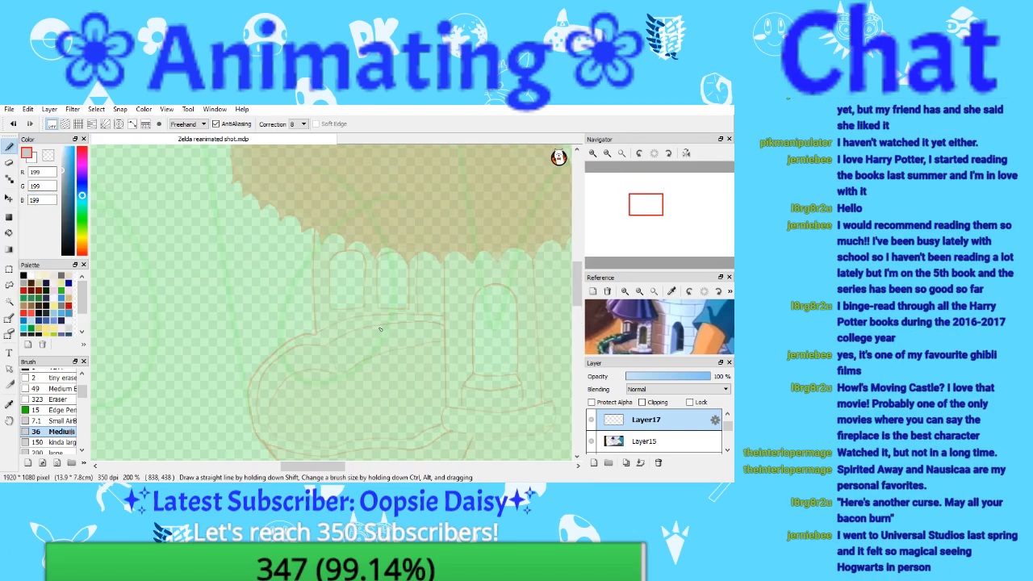
Step: Sketch a circle for a figure's head above the balcony's rim with the size 2 smol brush in black
drag(633, 215, 642, 221)
click(593, 155)
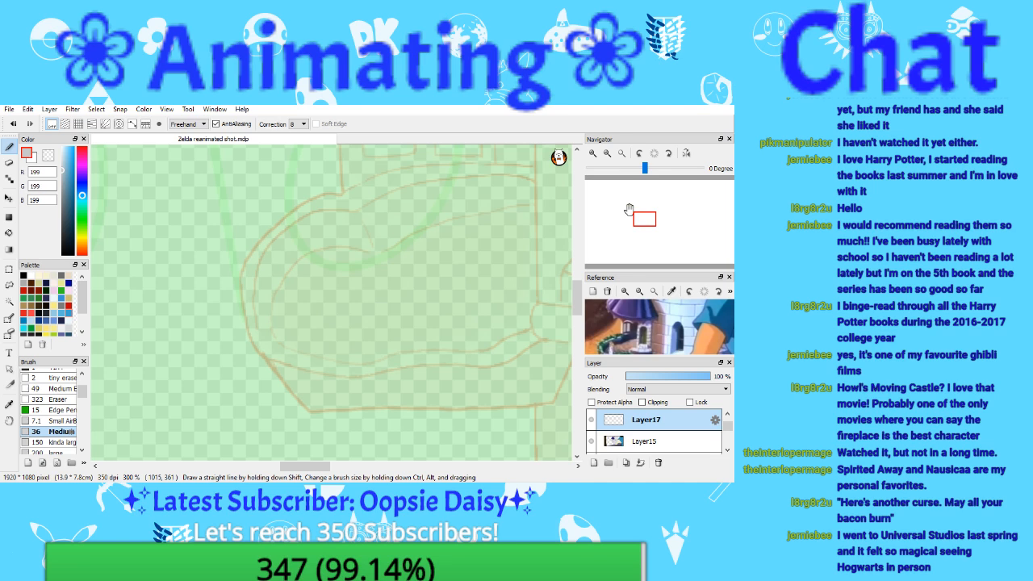
click(607, 157)
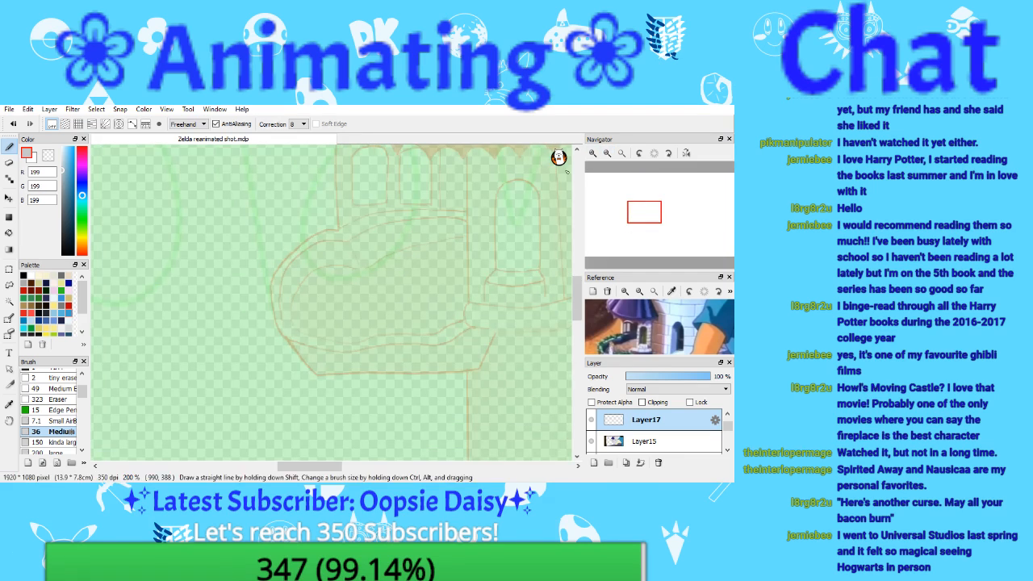
scroll(80, 391, up, 2)
click(50, 406)
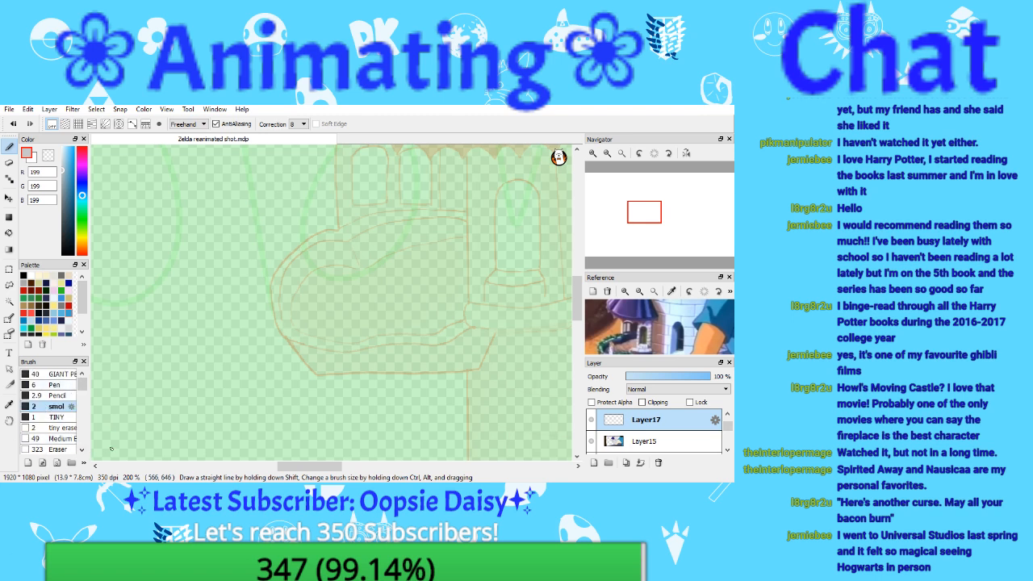
click(24, 275)
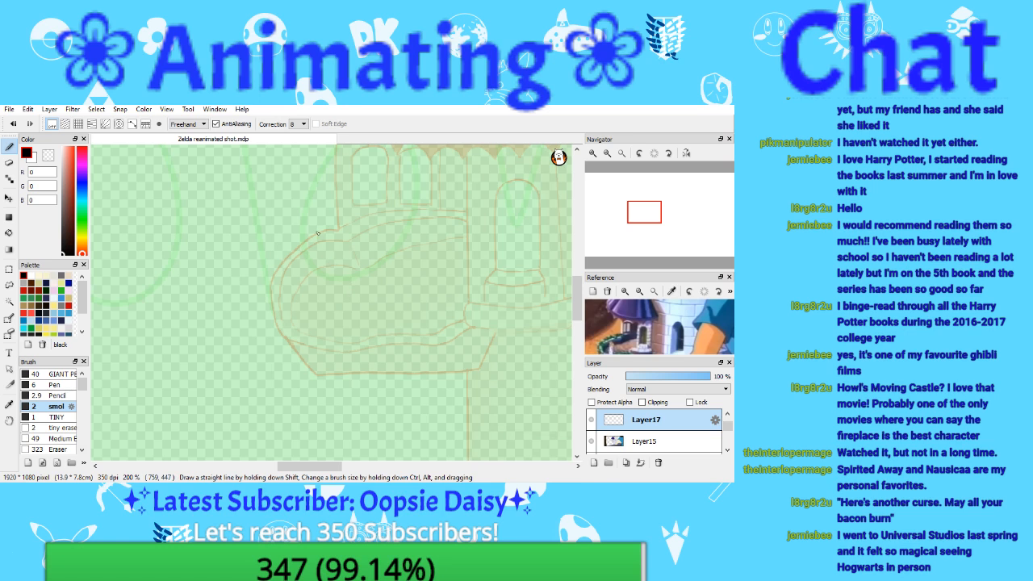
mouse_move(313, 224)
mouse_down()
mouse_move(344, 232)
mouse_move(318, 259)
mouse_move(326, 214)
mouse_up()
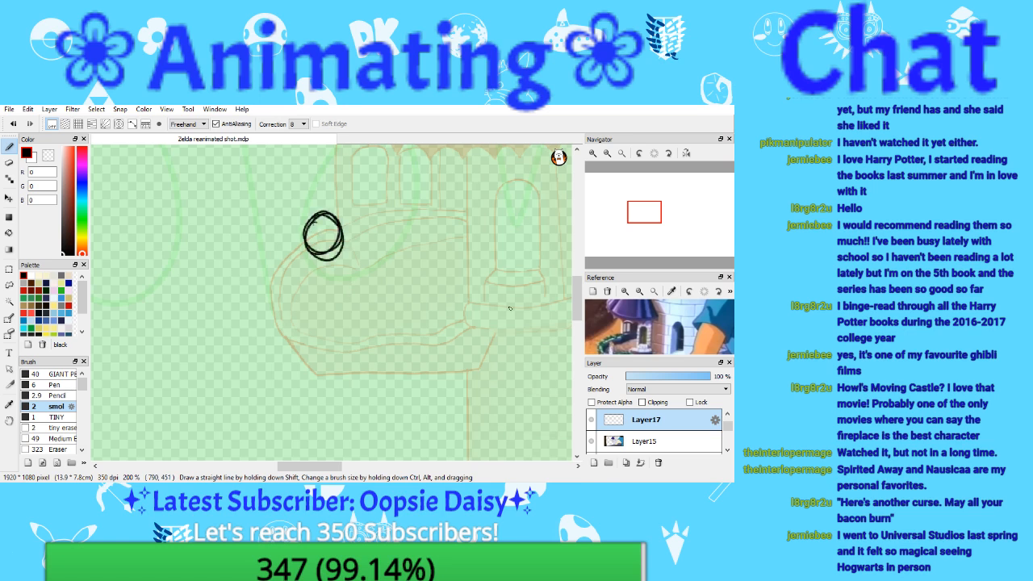
Step: Rough in the figure's long hair, body and arm below the head circle, following the reference
drag(613, 343, 609, 321)
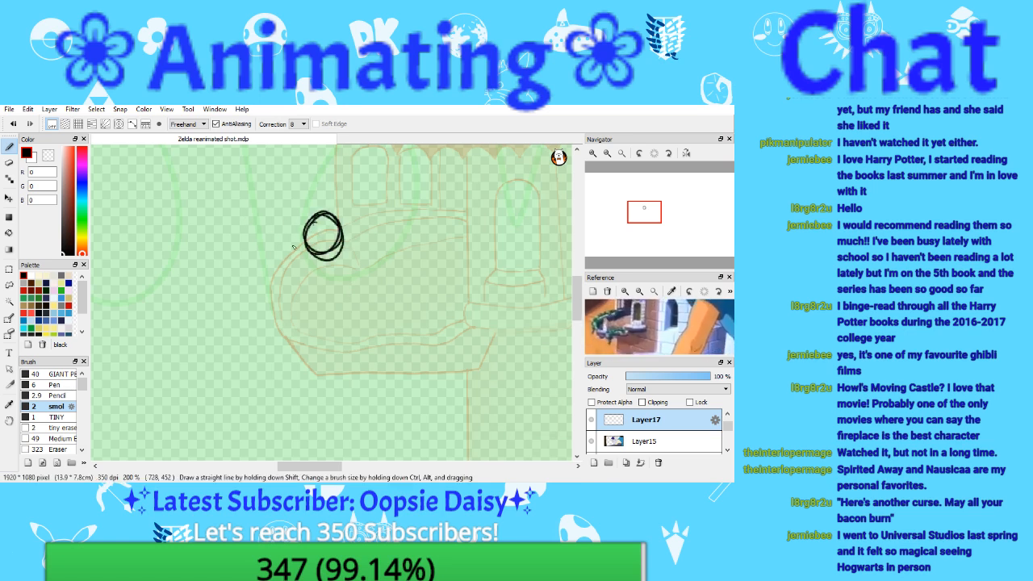
drag(315, 272, 318, 293)
mouse_move(354, 259)
mouse_down()
mouse_move(353, 321)
mouse_move(343, 279)
mouse_move(311, 263)
mouse_move(306, 300)
mouse_move(316, 311)
mouse_move(317, 302)
mouse_move(307, 336)
mouse_move(317, 321)
mouse_move(356, 336)
mouse_up()
mouse_move(340, 231)
mouse_down()
mouse_move(370, 270)
mouse_move(387, 282)
mouse_move(374, 298)
mouse_move(363, 284)
mouse_move(340, 205)
mouse_move(325, 228)
mouse_move(334, 287)
mouse_up()
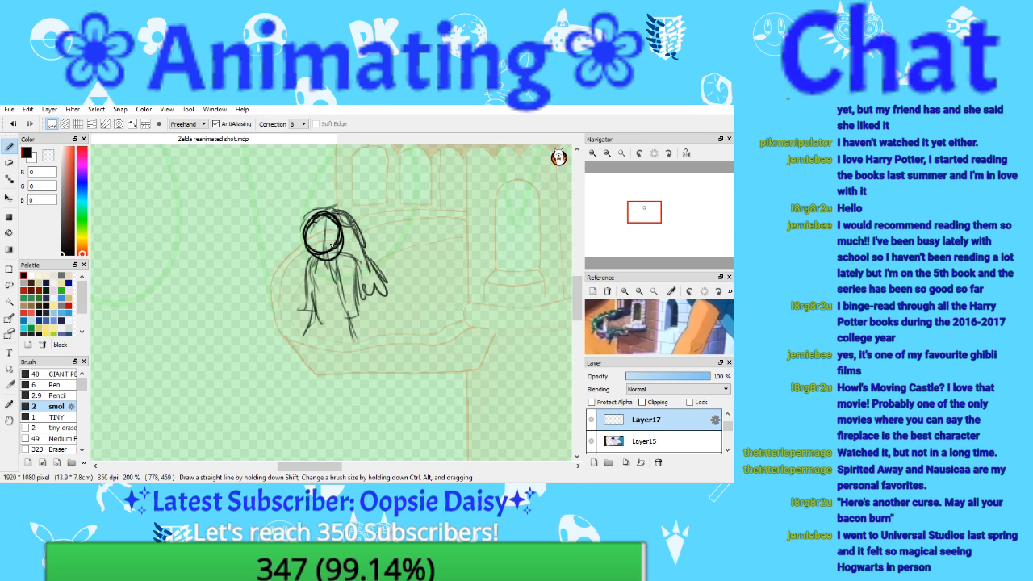
drag(311, 213, 301, 264)
drag(318, 234, 306, 278)
Step: Transform the figure sketch so that it sits slightly lower on the balcony
click(621, 154)
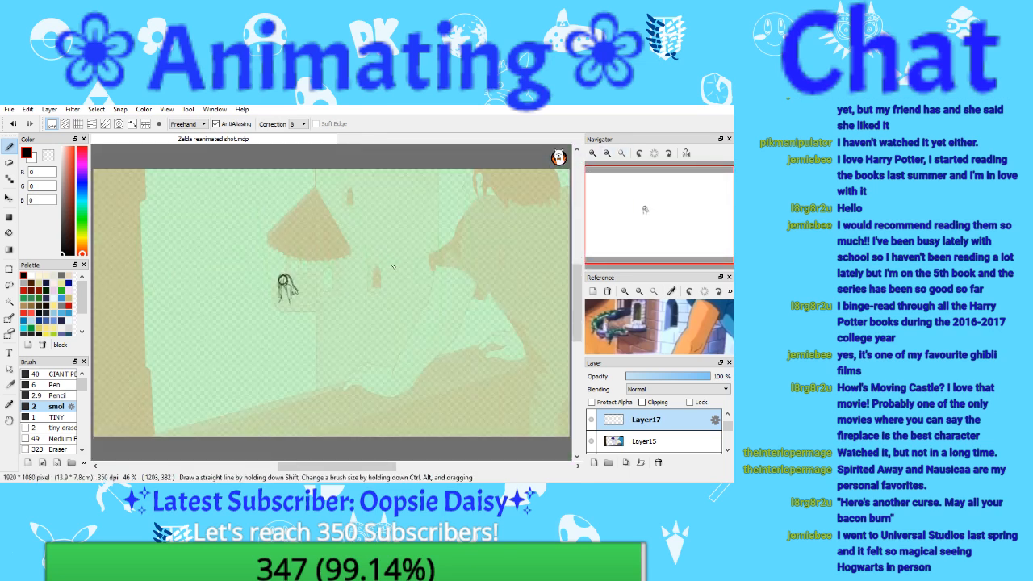
key(ctrl+t)
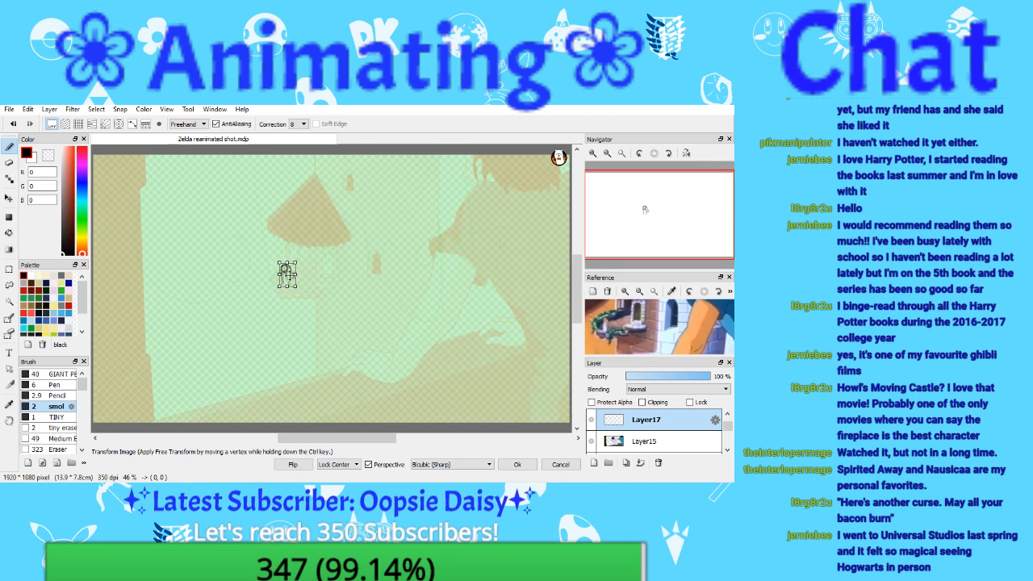
drag(286, 272, 286, 282)
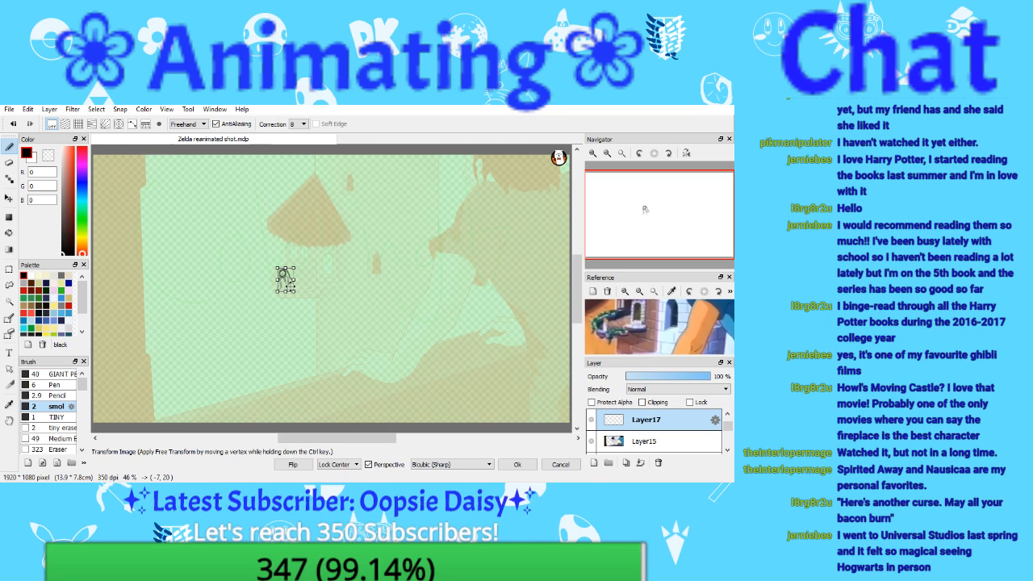
click(516, 466)
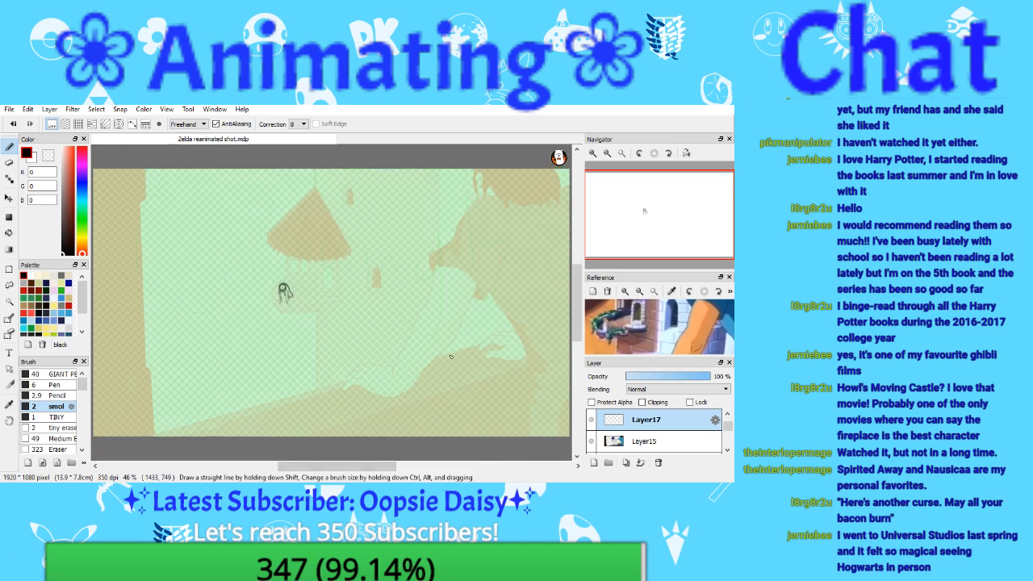
Step: Try merging the figure sketch layer into the background layer and undo the merge
click(641, 462)
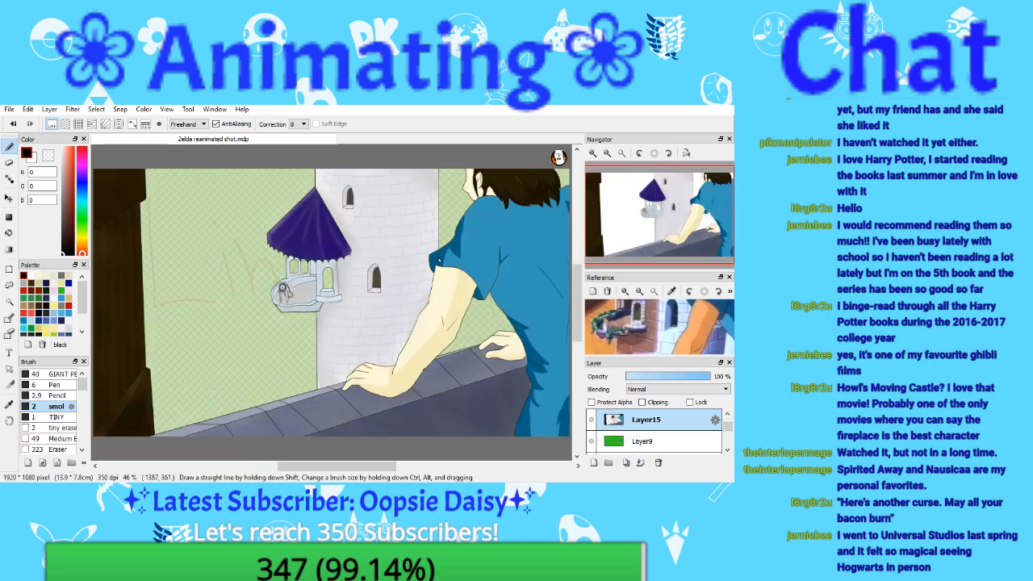
click(13, 123)
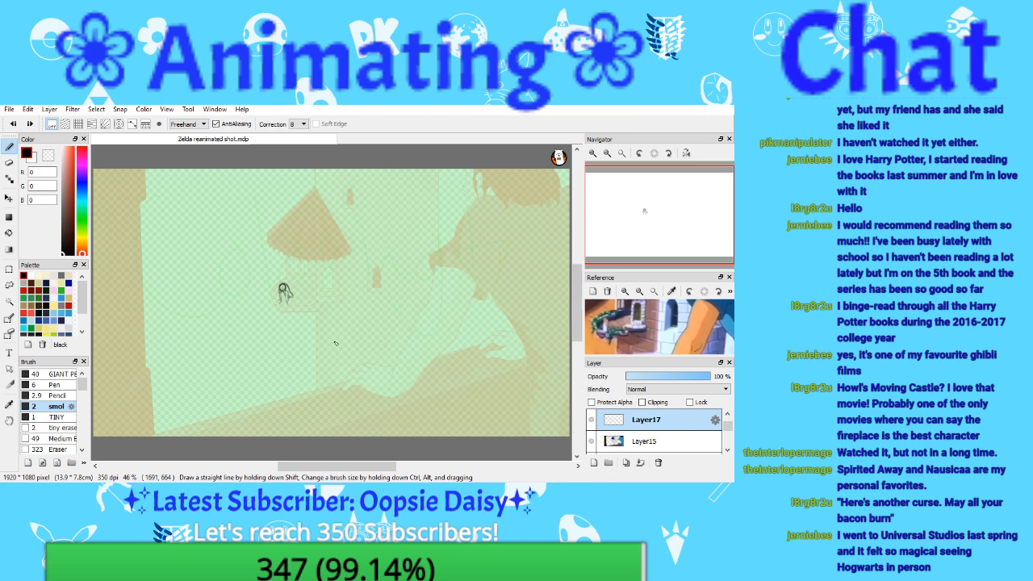
Step: Save the drawing and add a new empty layer above the figure sketch layer for drawing over it
click(9, 110)
click(34, 192)
click(594, 463)
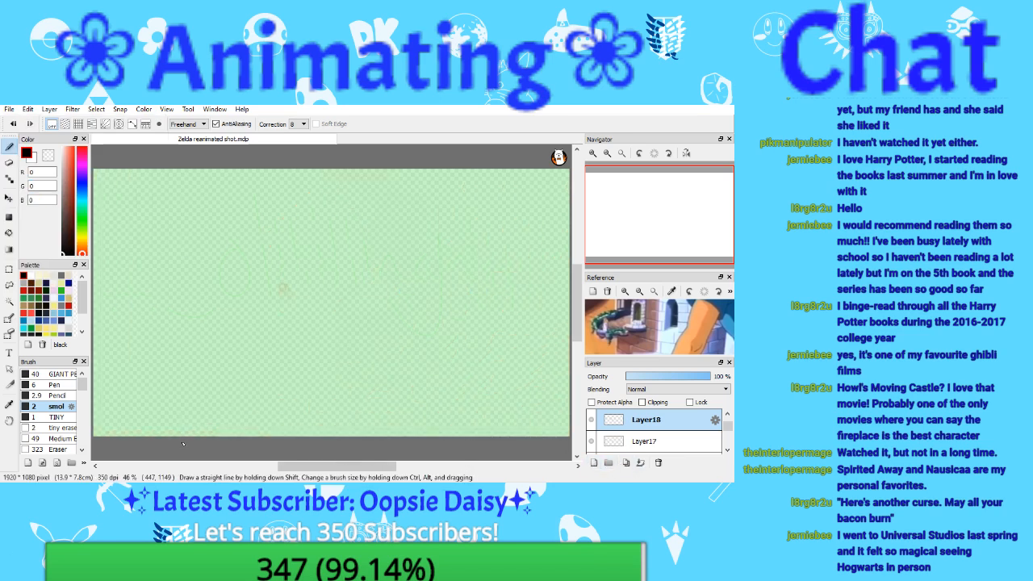
click(592, 154)
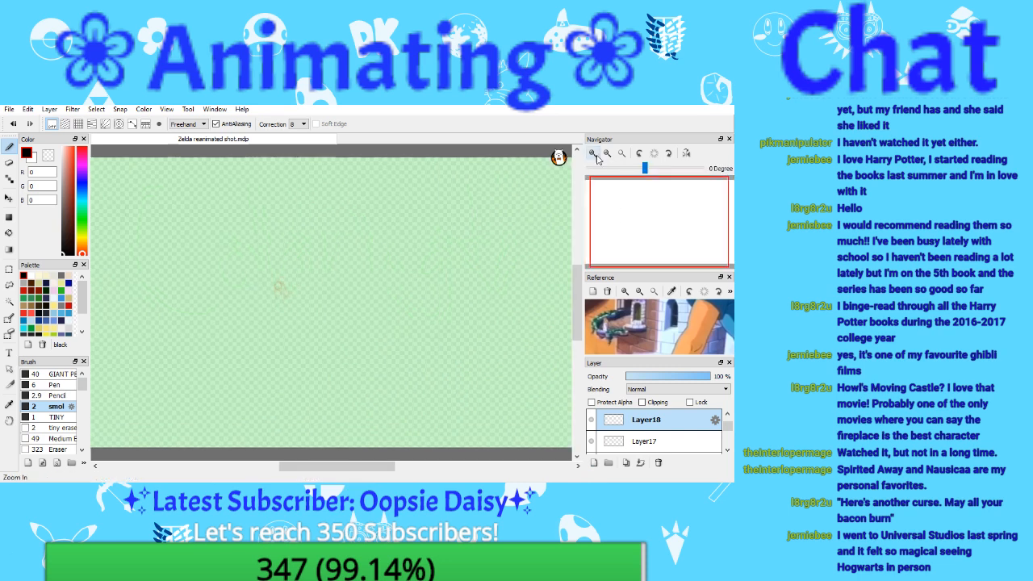
click(593, 153)
click(593, 154)
click(593, 153)
click(593, 153)
click(593, 153)
drag(636, 213, 642, 218)
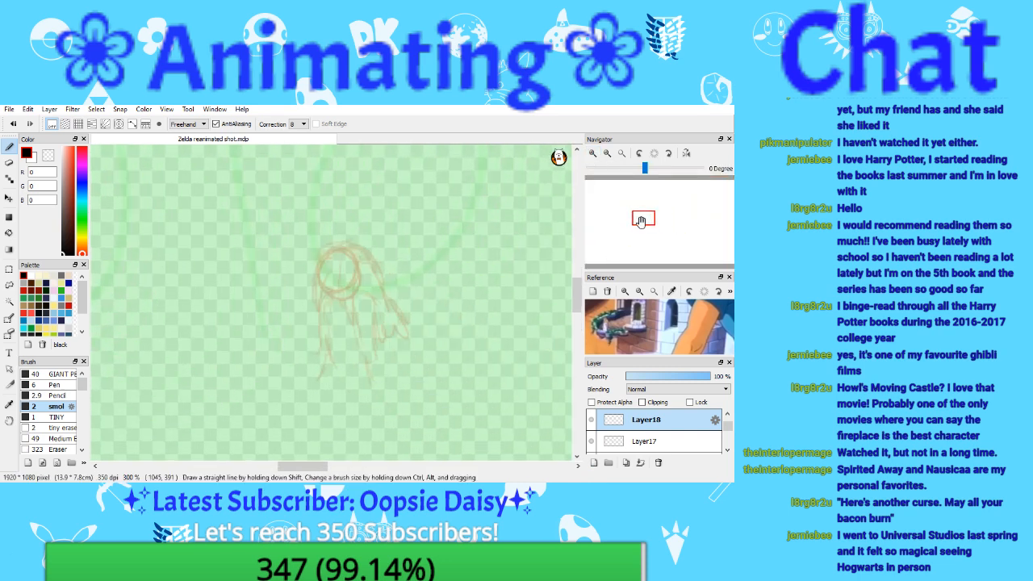
Step: Save the drawing before starting the figure's line art
click(592, 153)
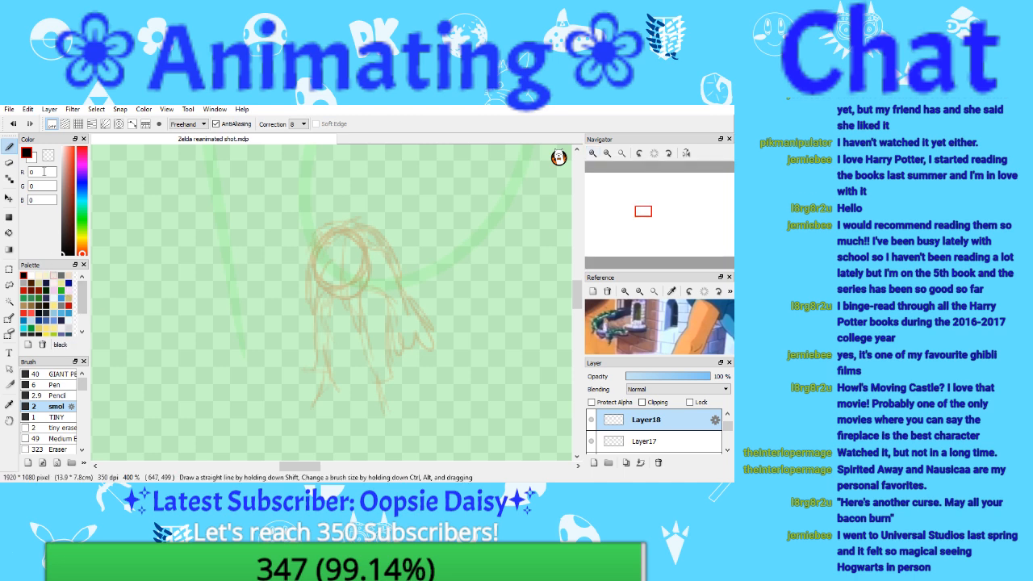
click(9, 108)
click(37, 192)
Step: Enlarge the reference image display and close in on the small figure standing on the balcony
drag(620, 357, 620, 378)
click(654, 292)
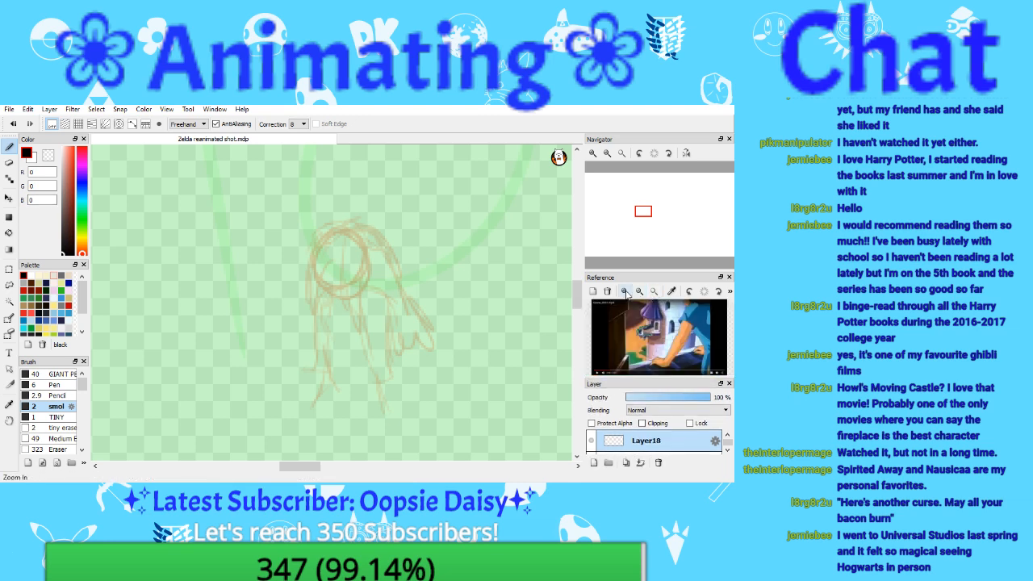
click(624, 291)
click(624, 291)
click(625, 291)
click(624, 292)
click(624, 291)
mouse_move(630, 310)
mouse_down()
mouse_move(665, 333)
mouse_move(639, 313)
mouse_move(647, 321)
mouse_up()
click(625, 291)
click(625, 291)
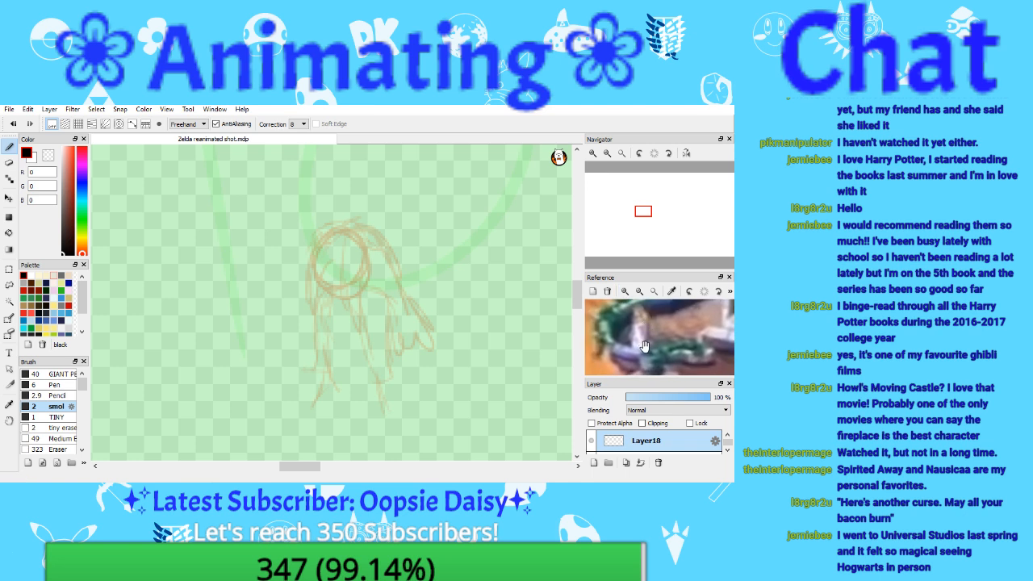
Step: Draw the figure's jaw, neck lines, eyes, nose, mouth and ear in black with the smol brush over the head sketch on Layer18
click(593, 154)
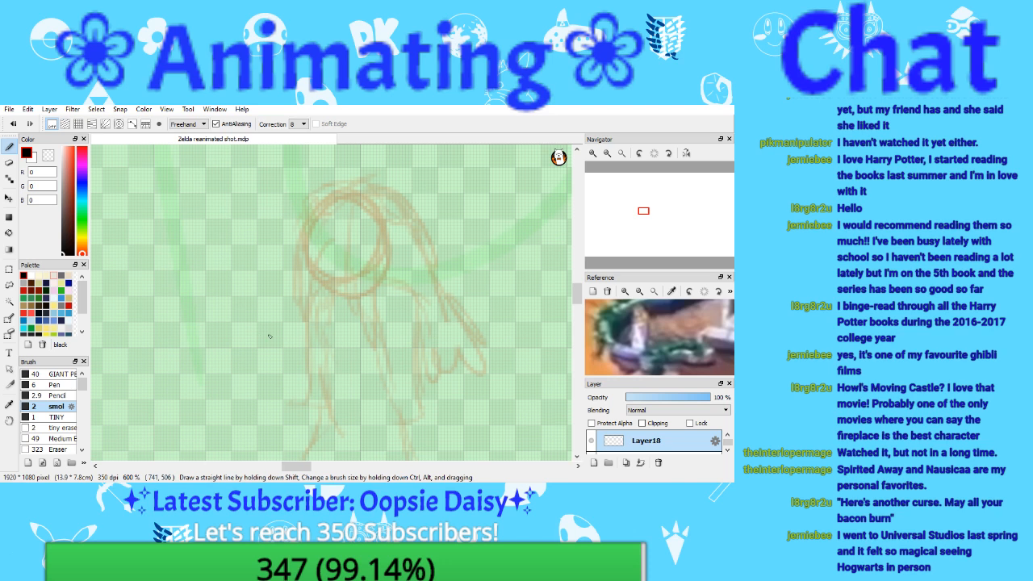
mouse_move(312, 209)
mouse_down()
mouse_move(319, 277)
mouse_move(341, 286)
mouse_move(366, 264)
mouse_up()
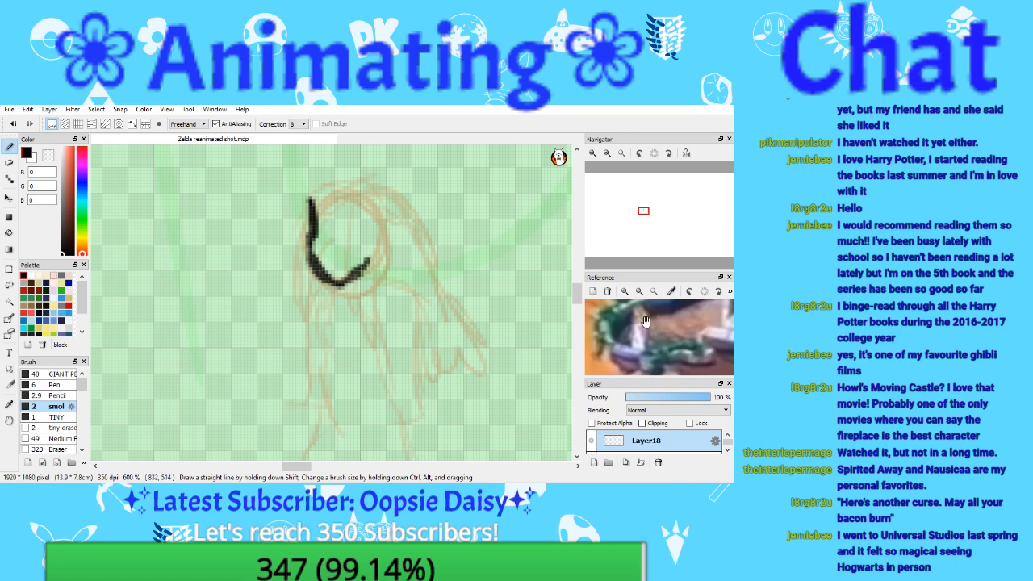
drag(644, 327, 629, 329)
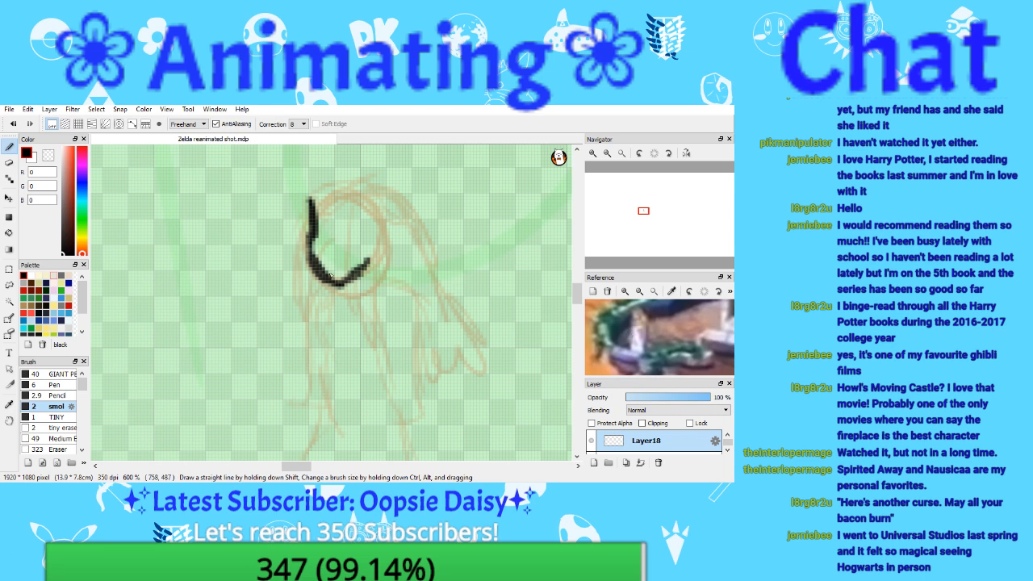
drag(329, 277, 326, 300)
drag(368, 257, 386, 289)
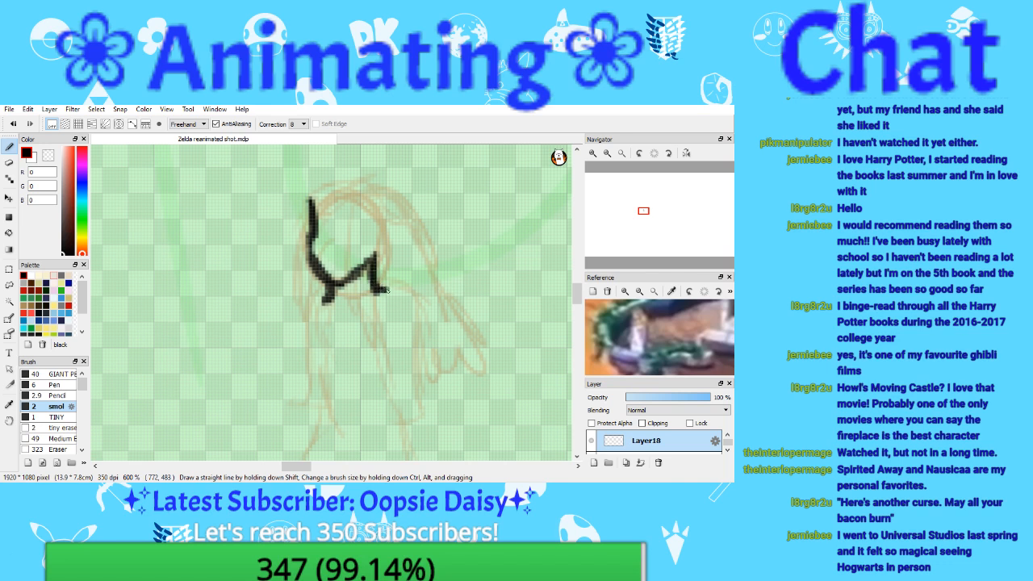
click(13, 123)
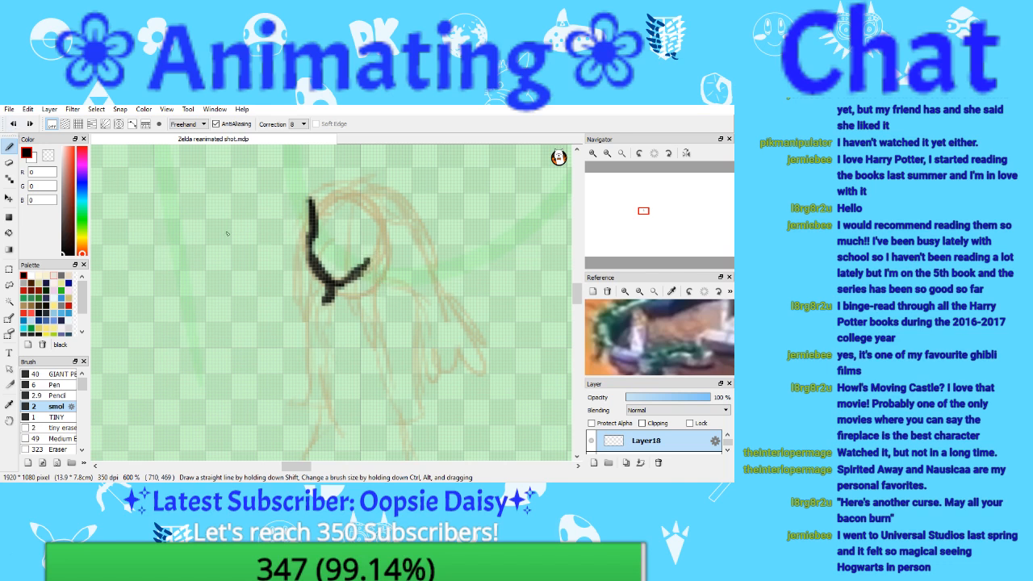
drag(368, 265, 373, 294)
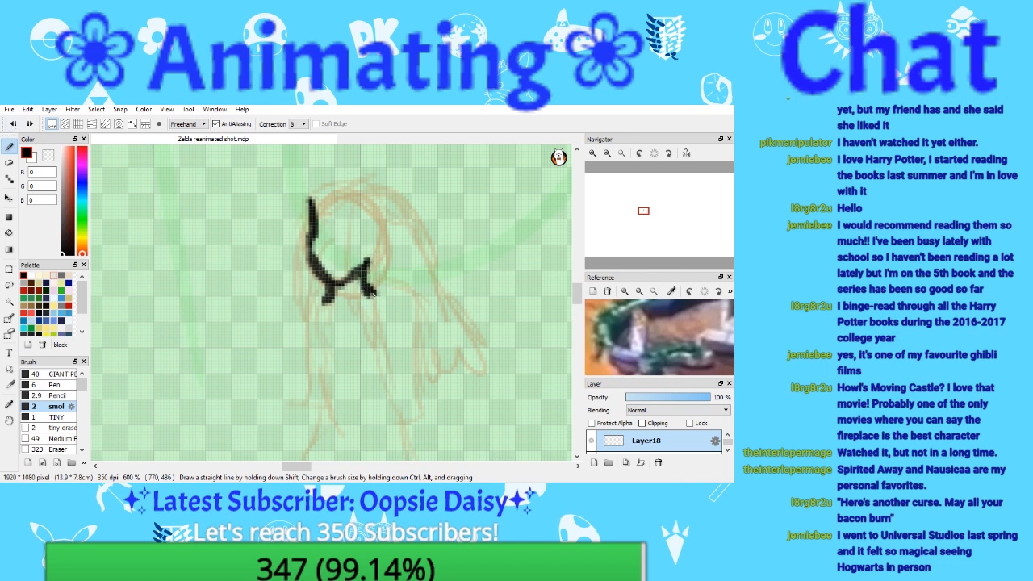
mouse_move(366, 239)
mouse_down()
mouse_move(381, 227)
mouse_move(375, 249)
mouse_move(331, 254)
mouse_move(351, 258)
mouse_move(342, 224)
mouse_move(358, 237)
mouse_move(345, 226)
mouse_move(352, 234)
mouse_move(369, 212)
mouse_move(323, 231)
mouse_move(334, 234)
mouse_move(339, 202)
mouse_up()
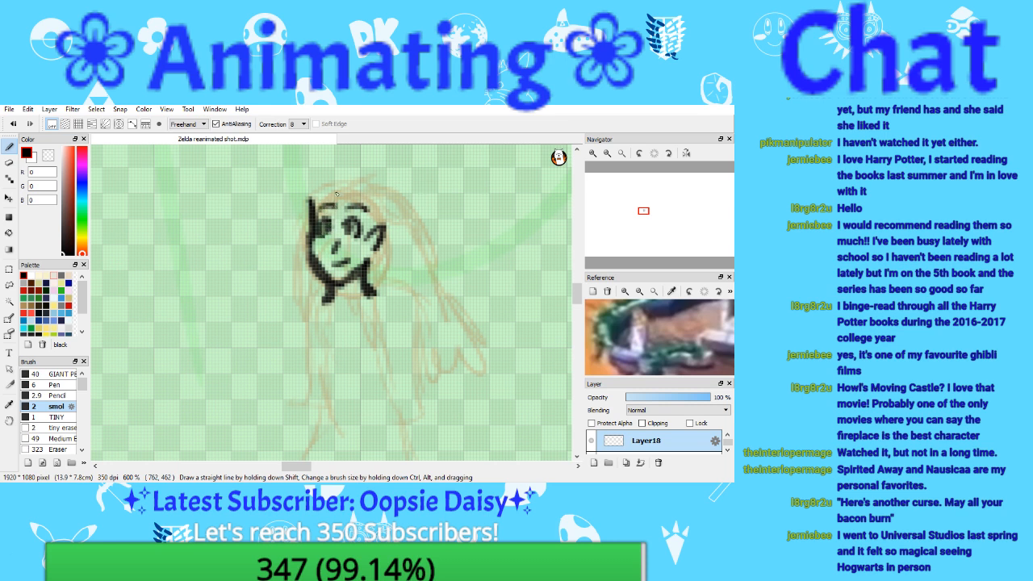
Step: Reset the canvas rotation, show the whole shot and switch to the coloured background layer, Layer15
click(639, 153)
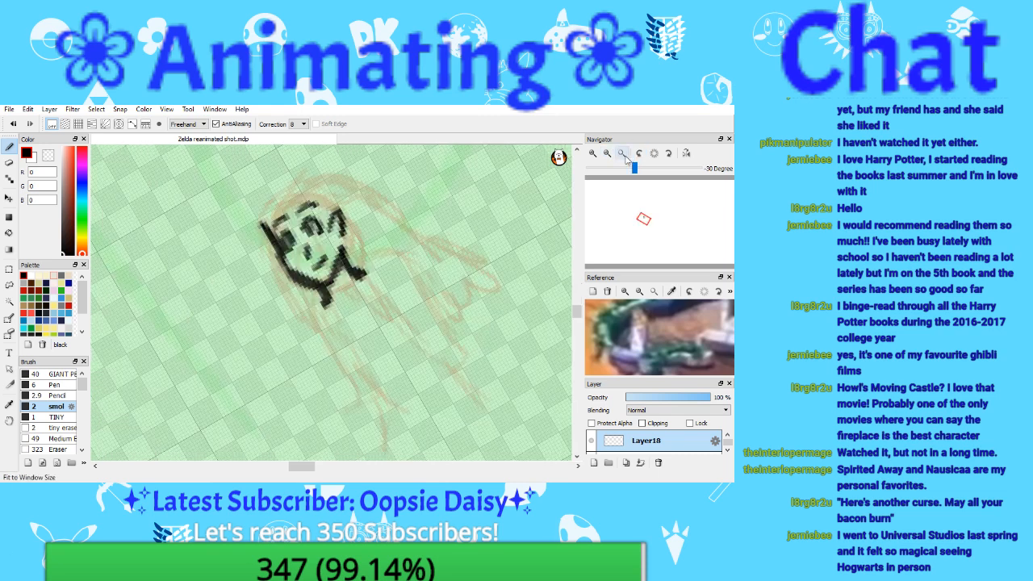
click(654, 154)
click(622, 154)
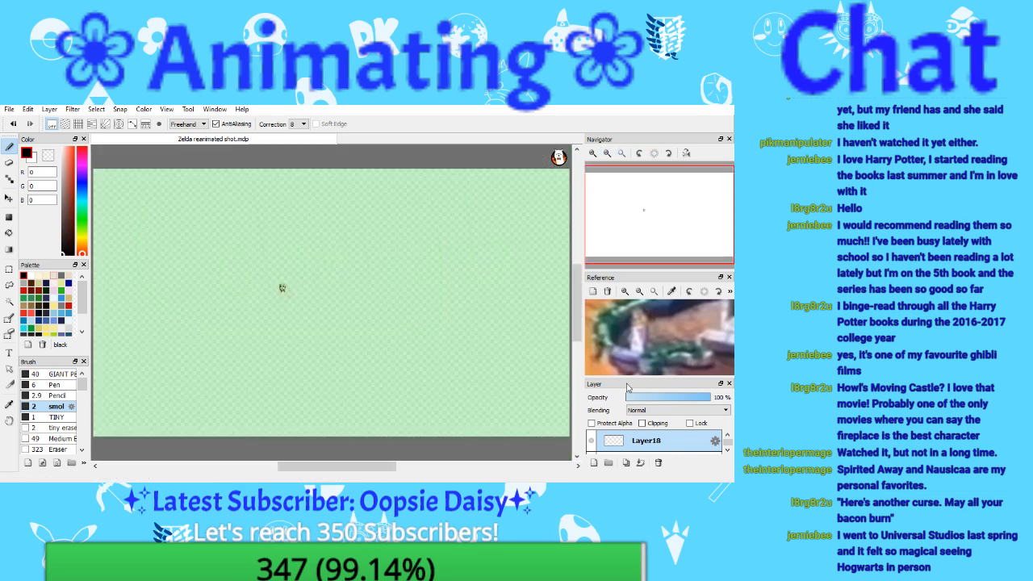
drag(635, 377, 634, 269)
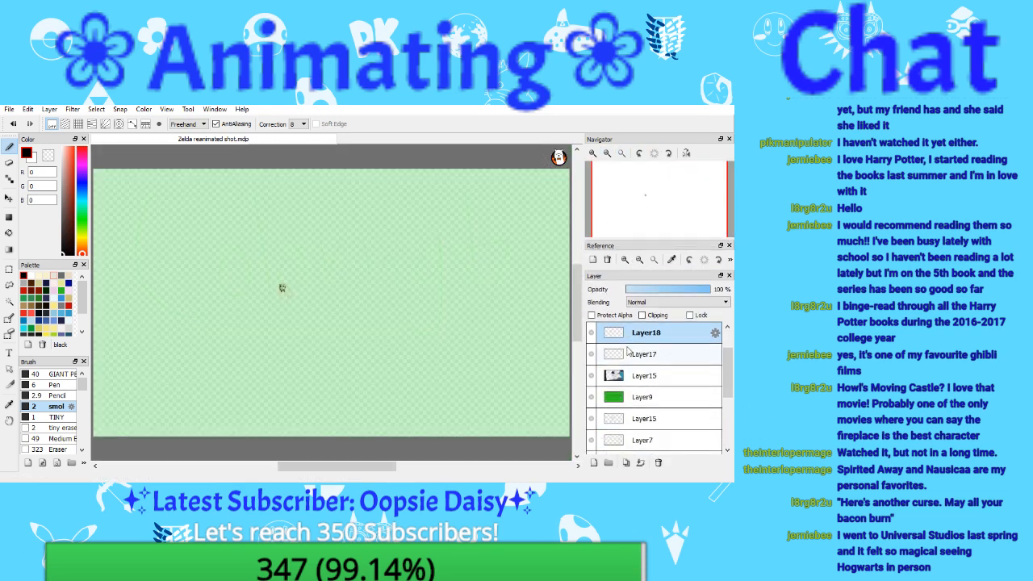
click(629, 372)
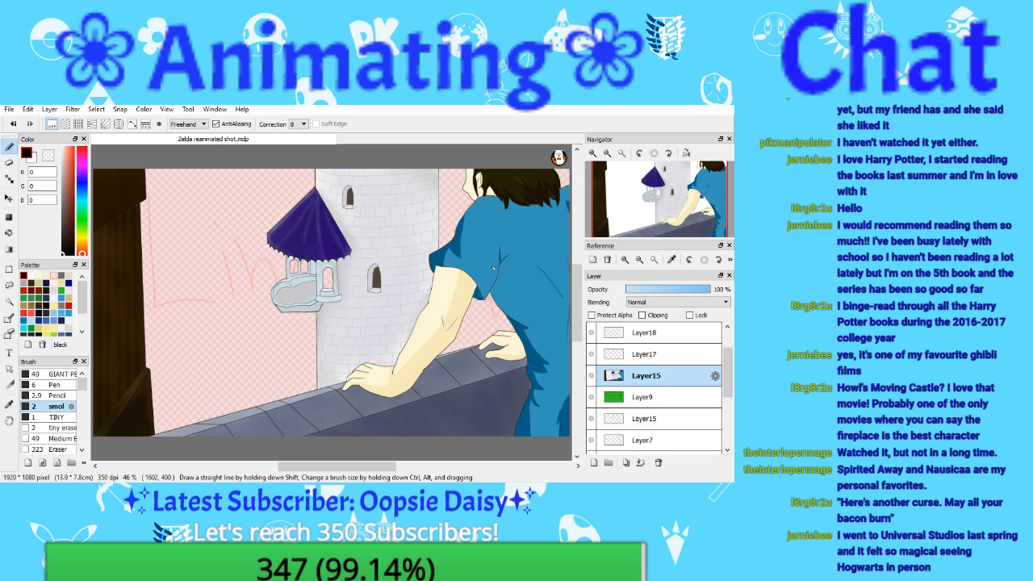
click(8, 109)
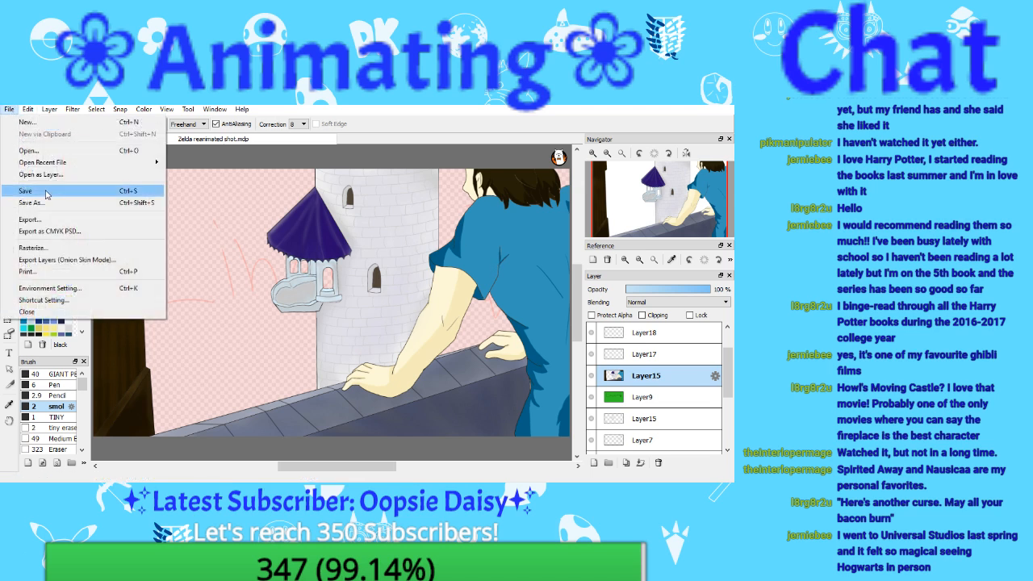
key(Escape)
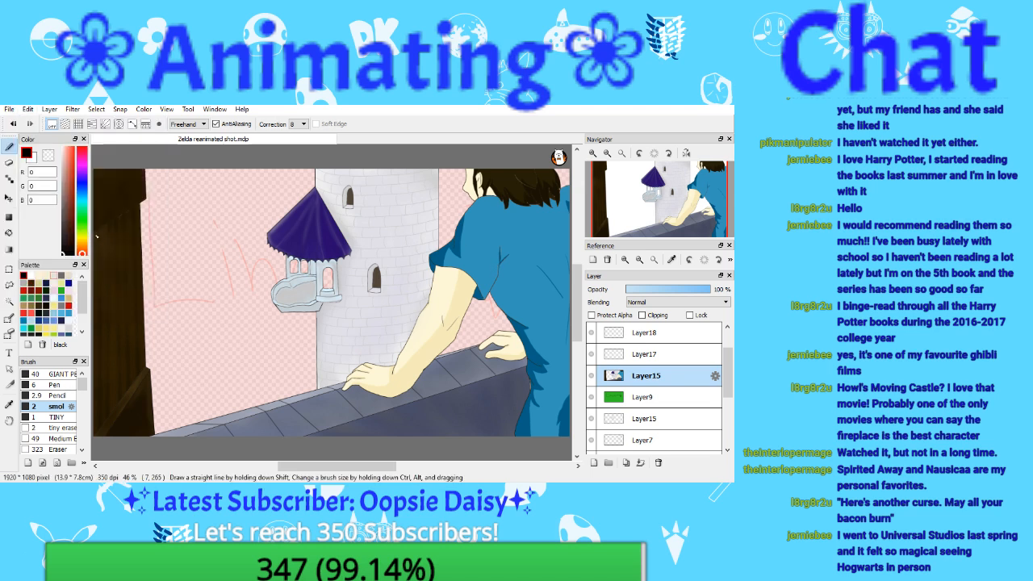